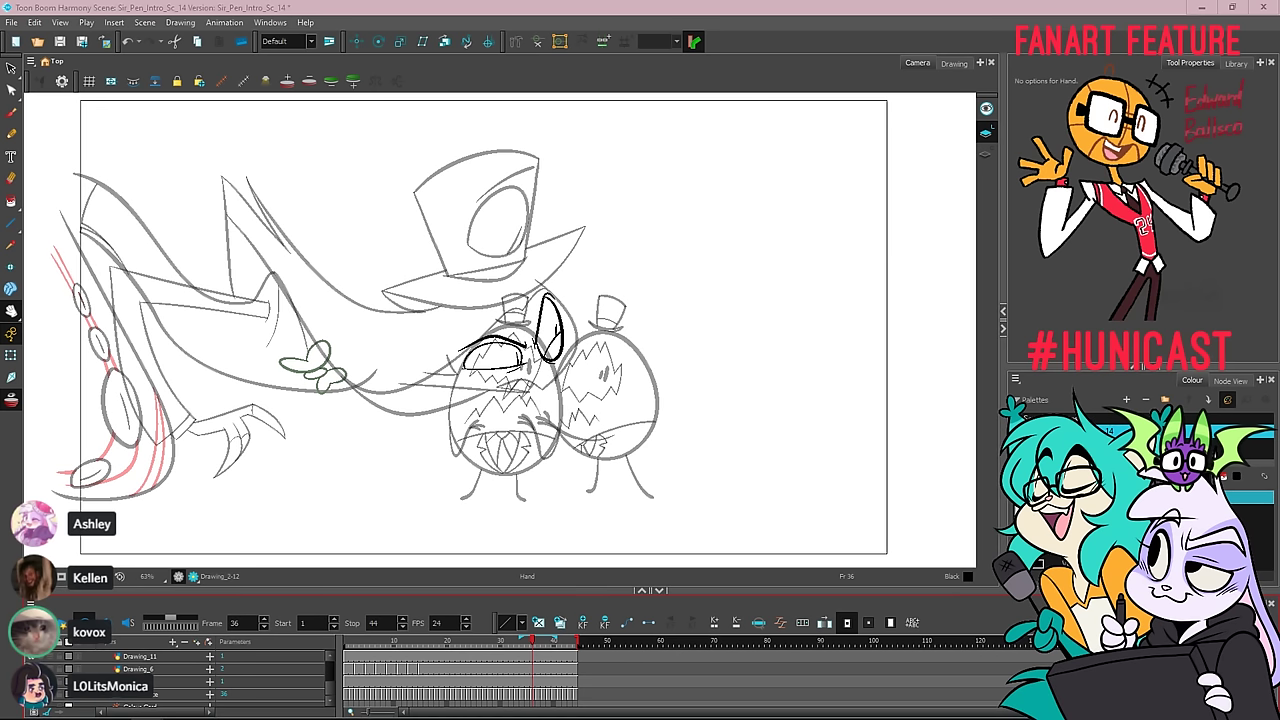
# Return to the start of the timeline and check which parts of the rough sketch the different drawing layers hold.
pyautogui.hotkey('shift', 'Return')
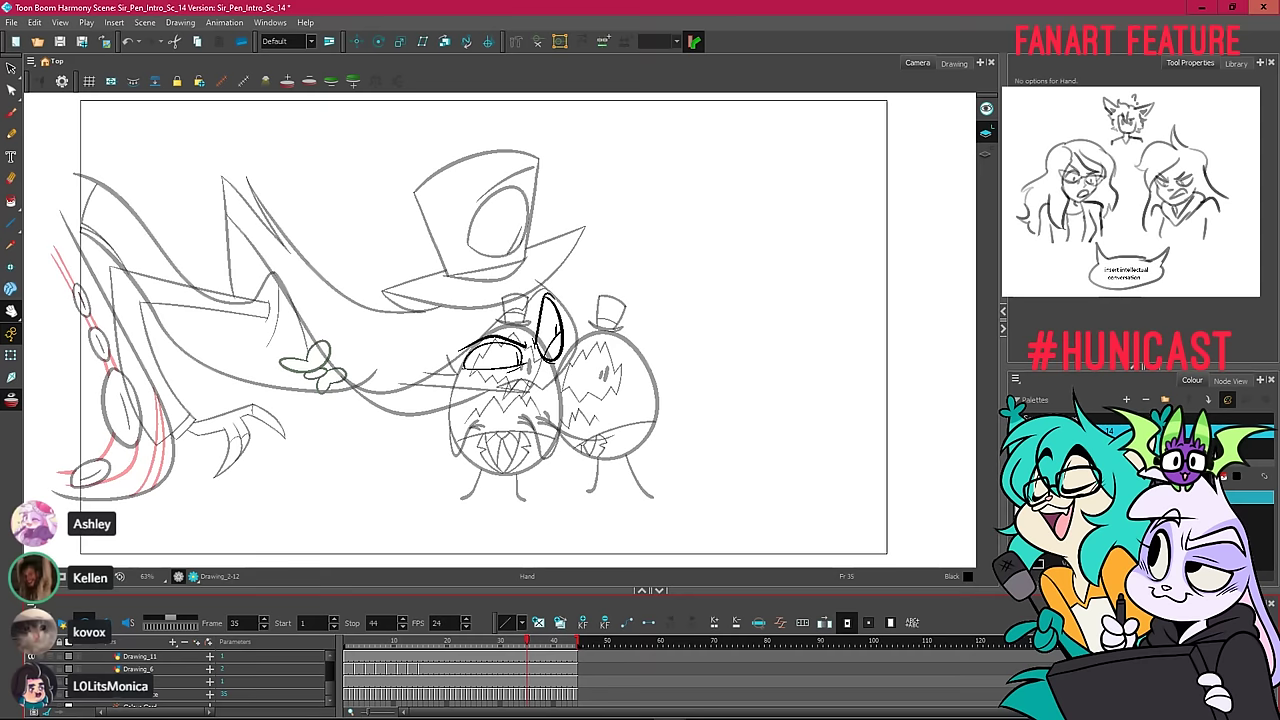
pyautogui.moveTo(389, 645); pyautogui.dragTo(367, 614)
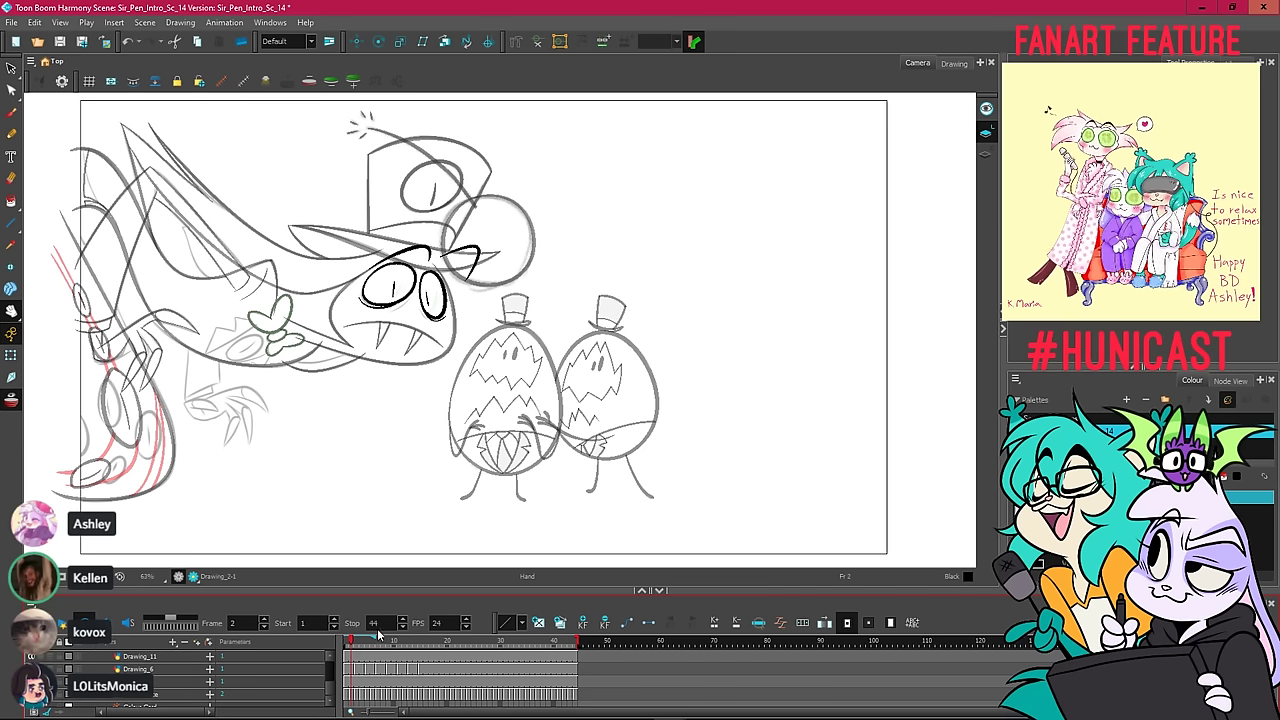
pyautogui.click(154, 685)
pyautogui.click(166, 671)
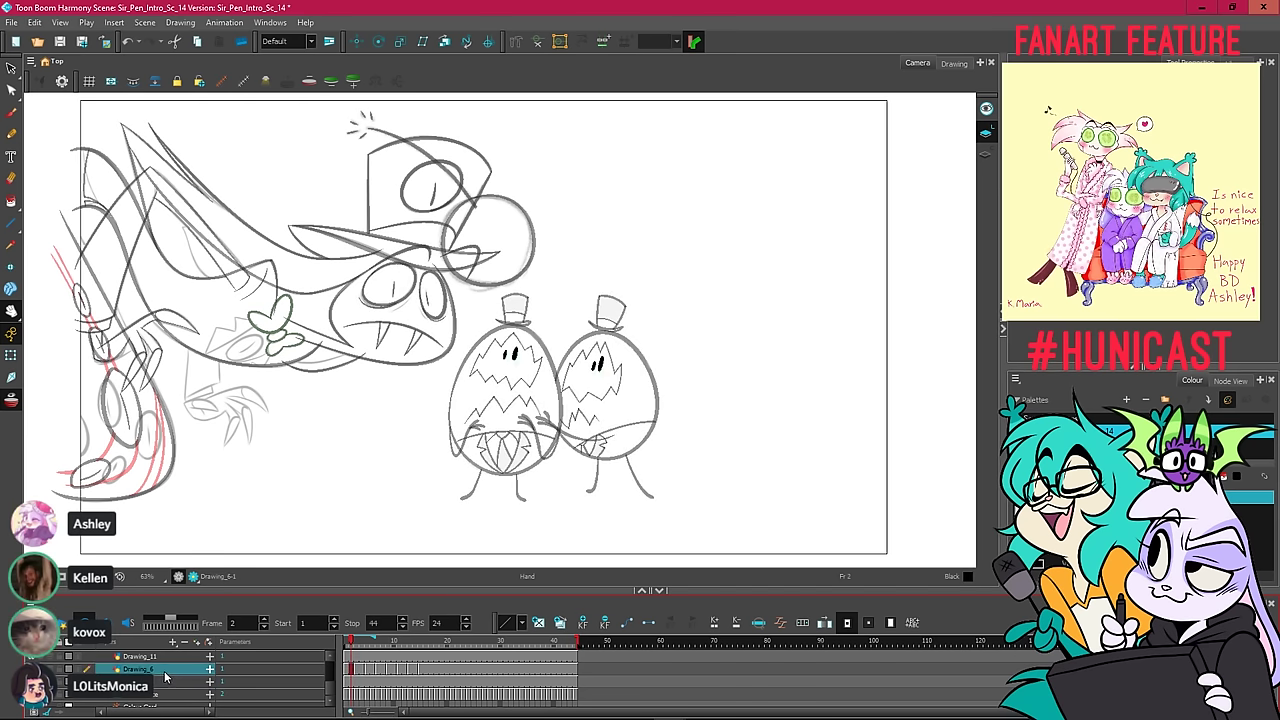
pyautogui.scroll(2, 161, 676)
pyautogui.click(153, 707)
pyautogui.click(160, 694)
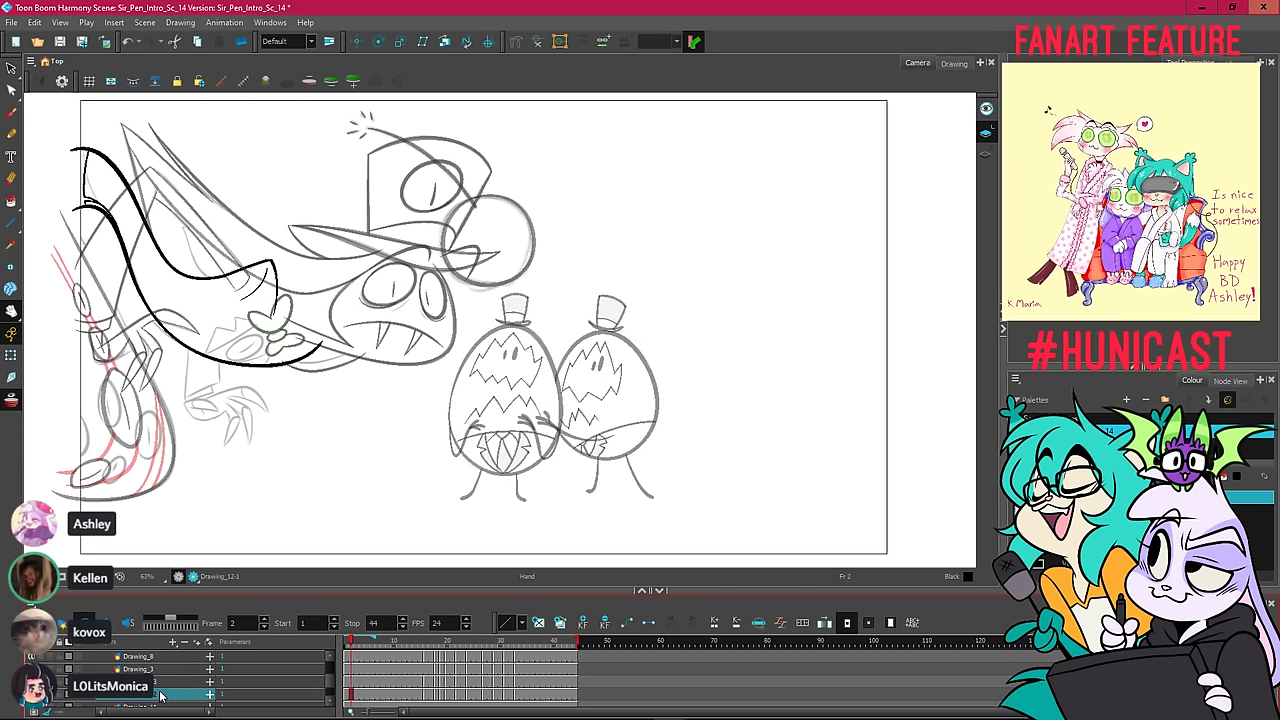
pyautogui.click(166, 683)
pyautogui.click(160, 693)
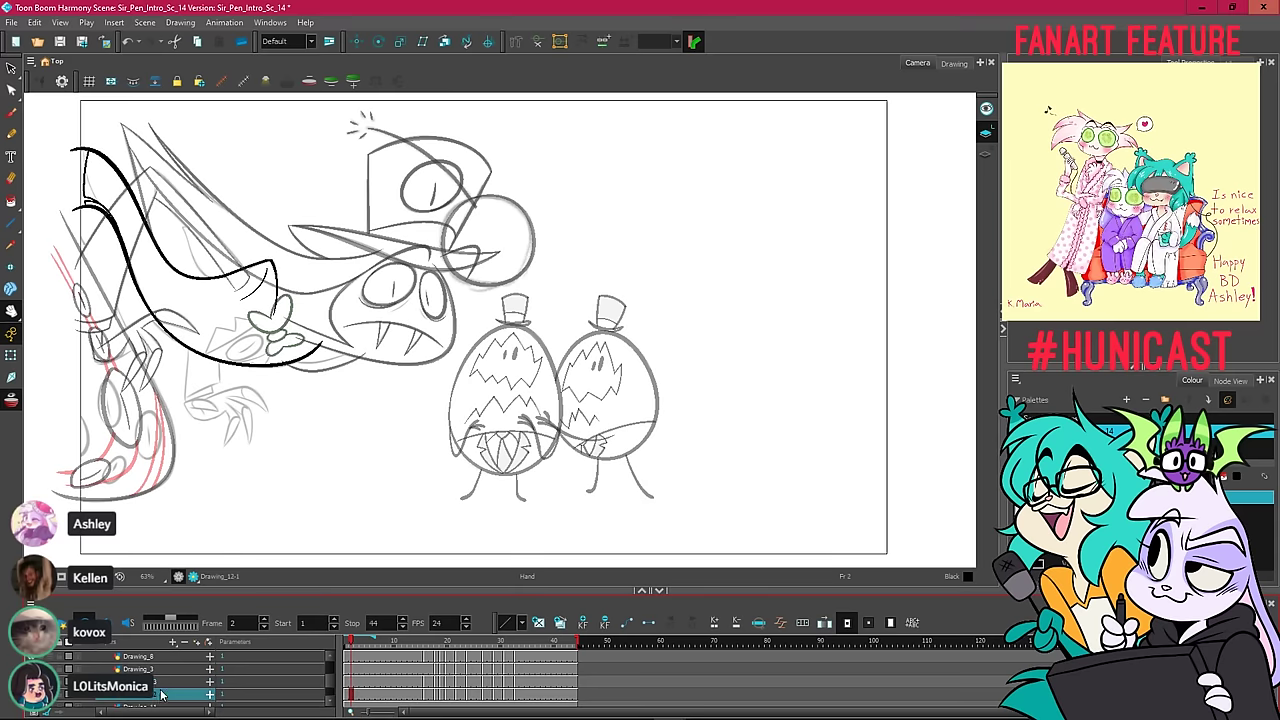
# Add a new vector drawing layer above Drawing_11 and ready the Pencil on its first frame at the lower clawed hand.
pyautogui.rightClick(160, 688)
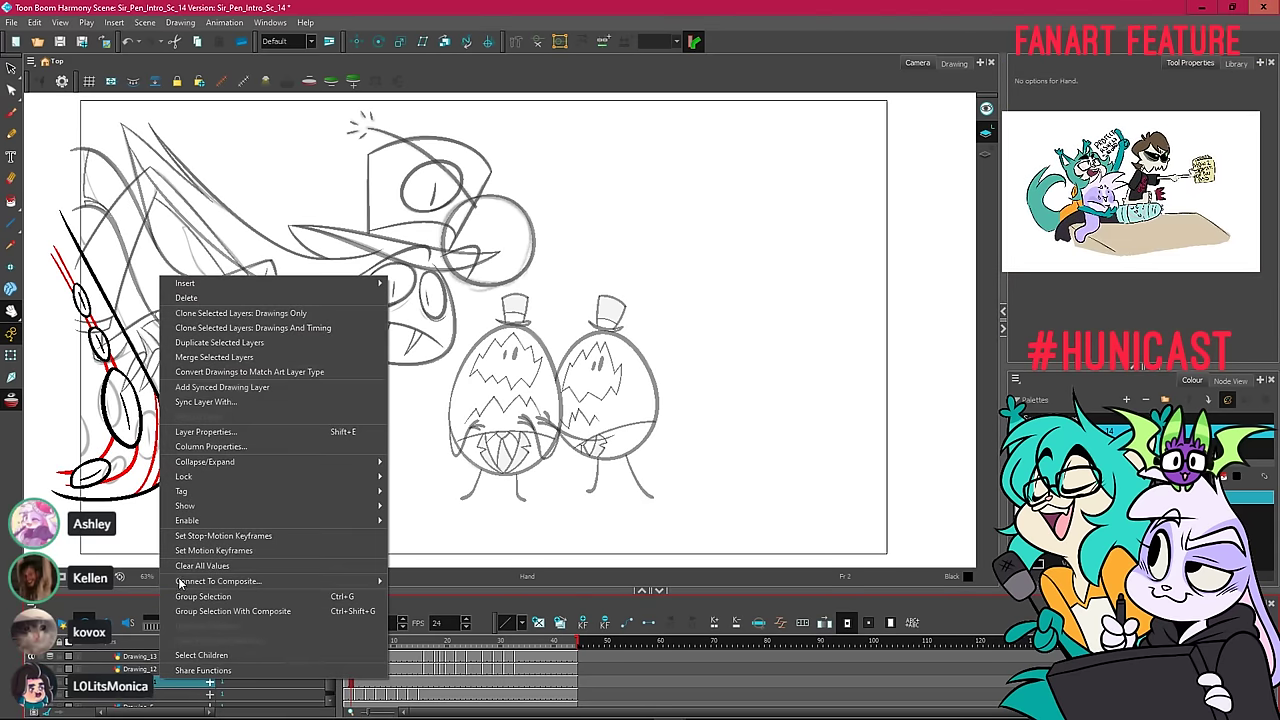
pyautogui.moveTo(380, 287)
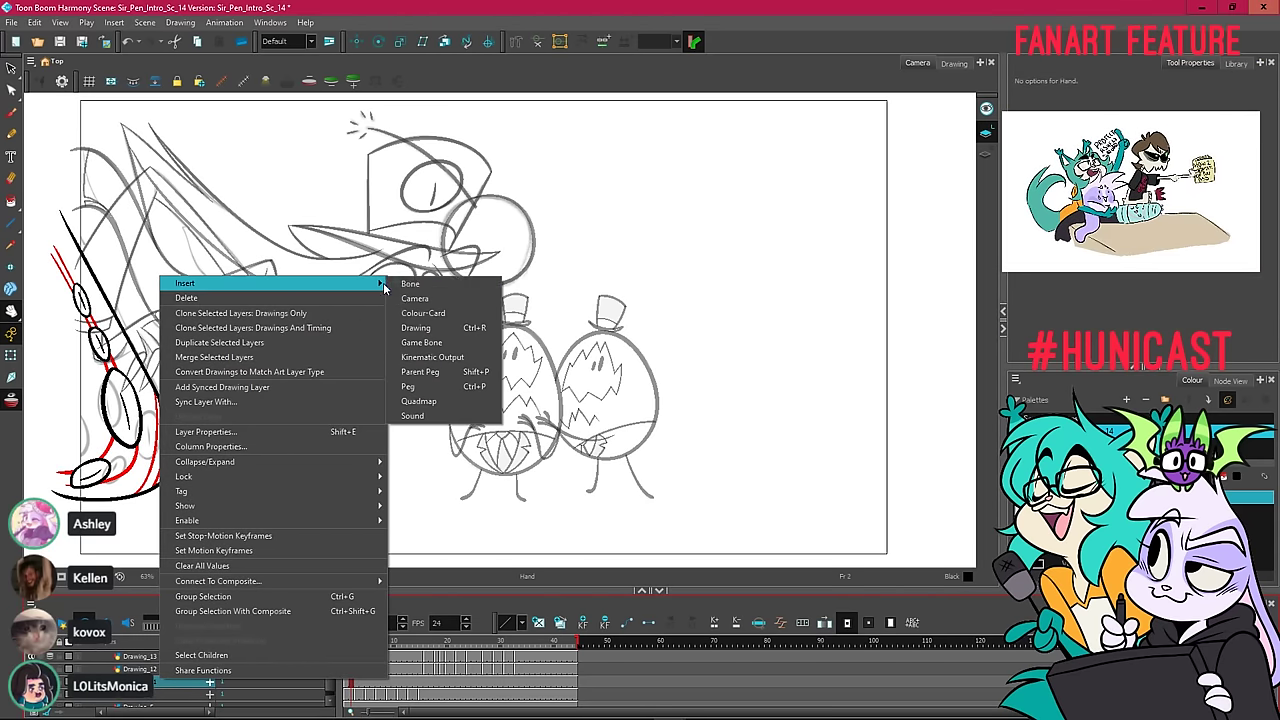
pyautogui.click(462, 330)
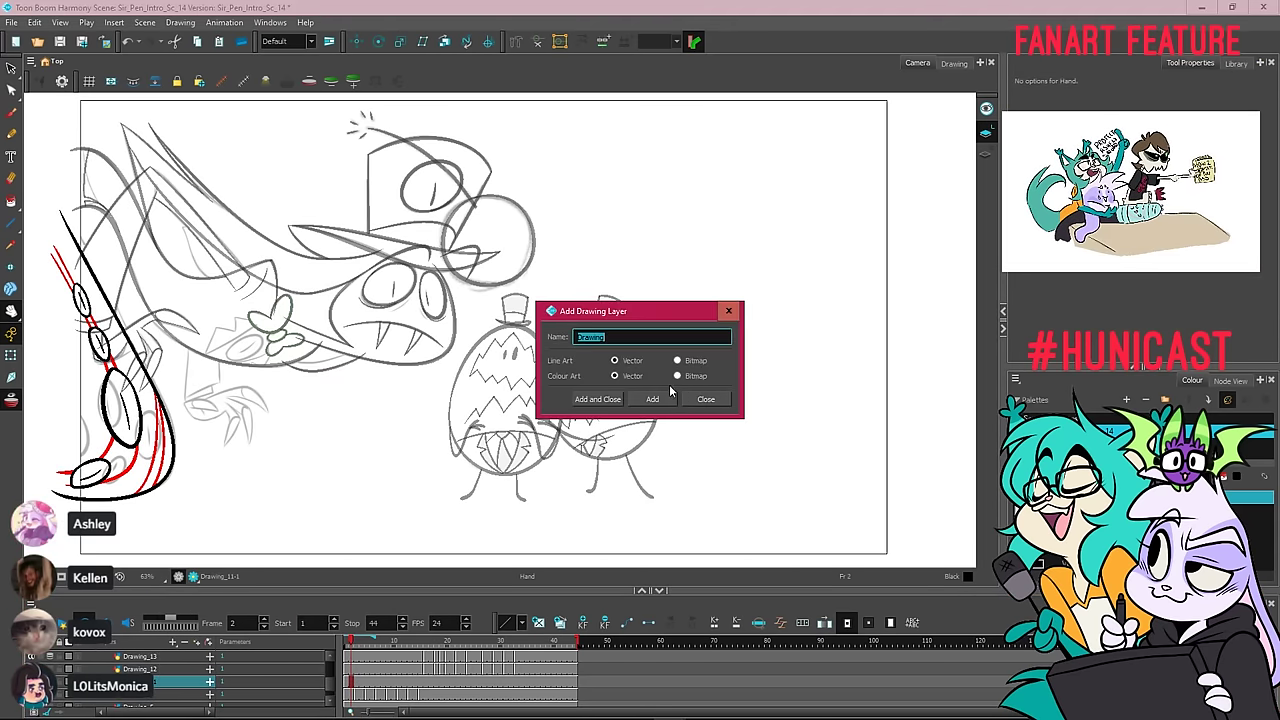
pyautogui.click(670, 396)
pyautogui.click(697, 398)
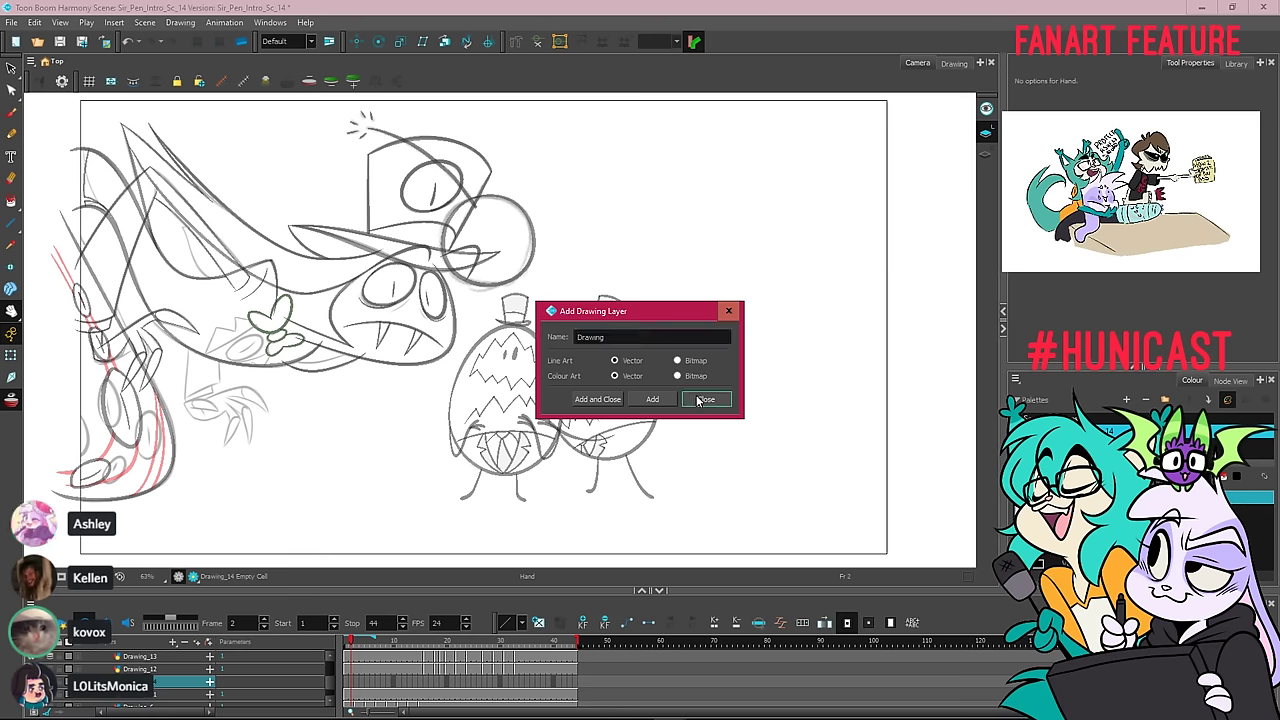
pyautogui.click(347, 681)
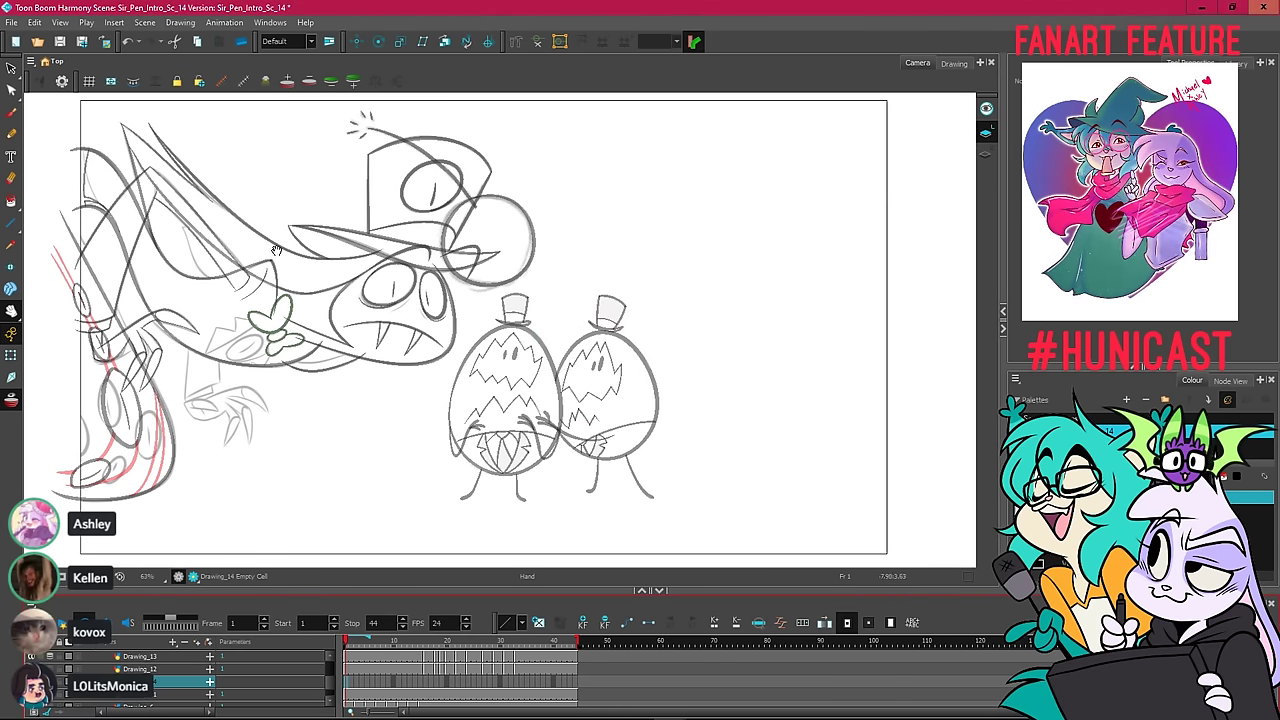
pyautogui.click(11, 134)
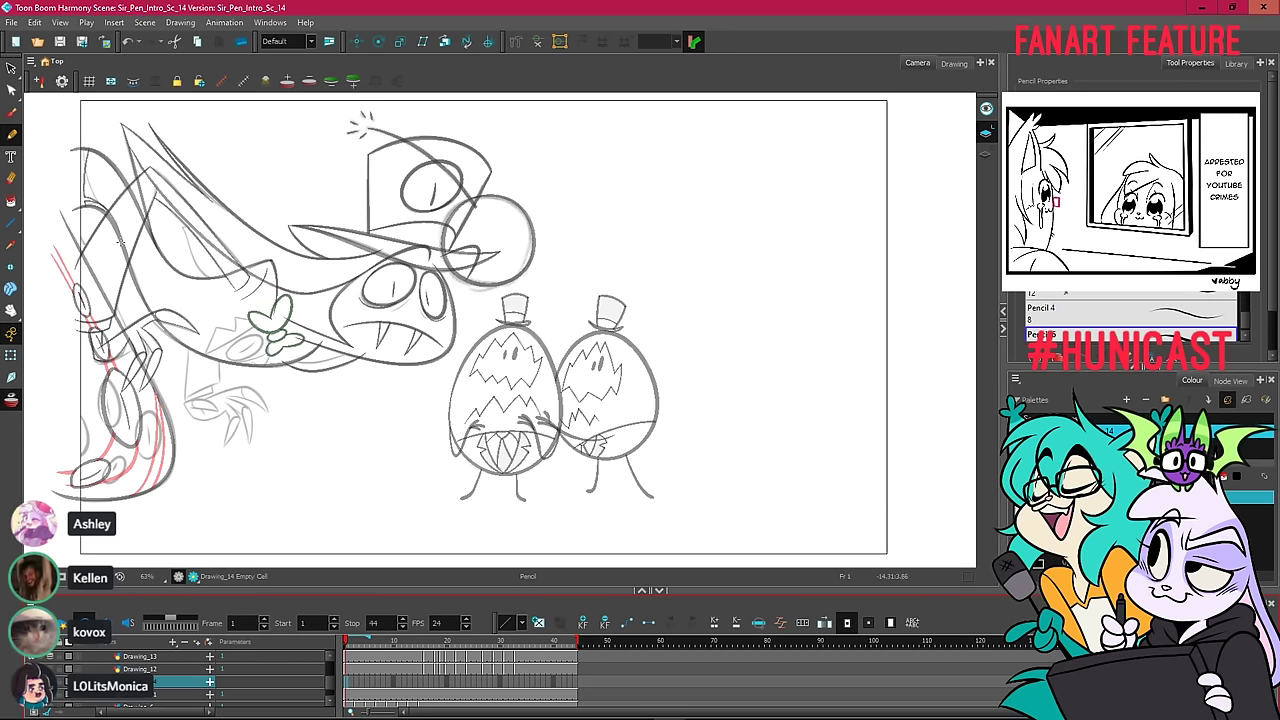
pyautogui.moveTo(198, 386); pyautogui.dragTo(282, 379)
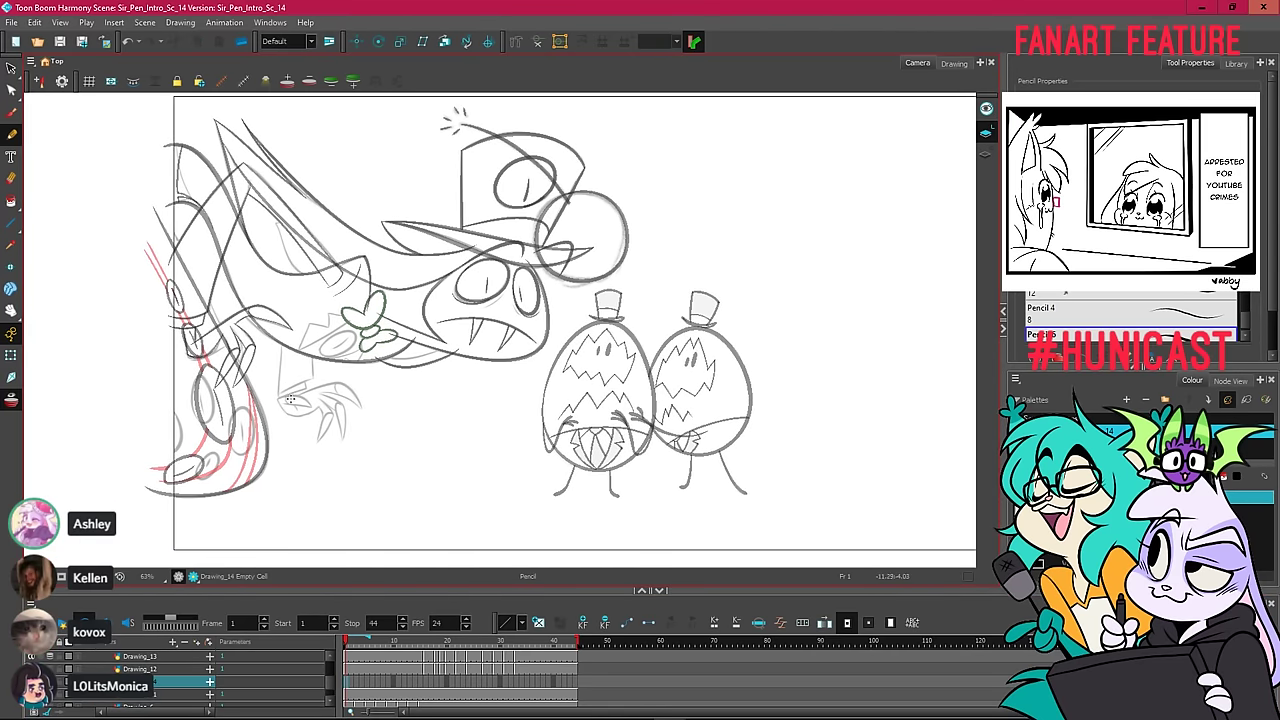
pyautogui.scroll(1, 294, 400)
pyautogui.scroll(3, 294, 400)
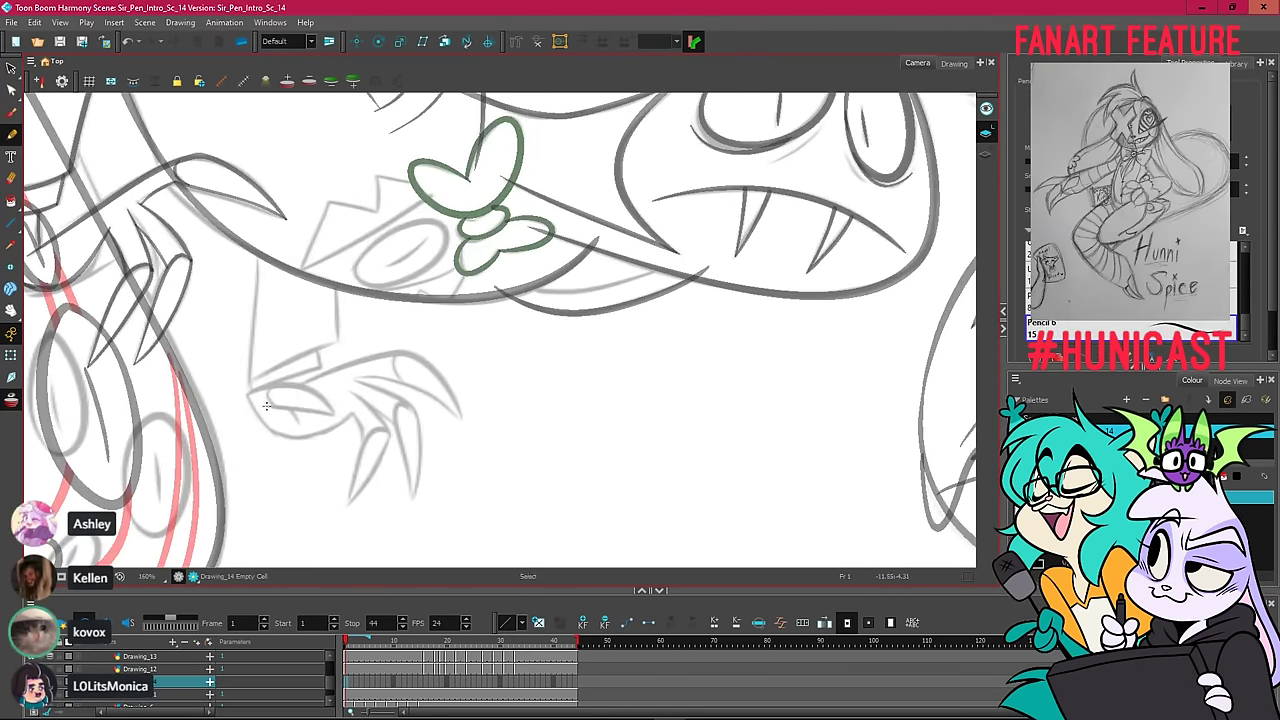
pyautogui.hotkey('ctrl', 'z')
pyautogui.moveTo(265, 406); pyautogui.dragTo(293, 408)
pyautogui.hotkey('ctrl', 'z')
pyautogui.hotkey('ctrl', 'z')
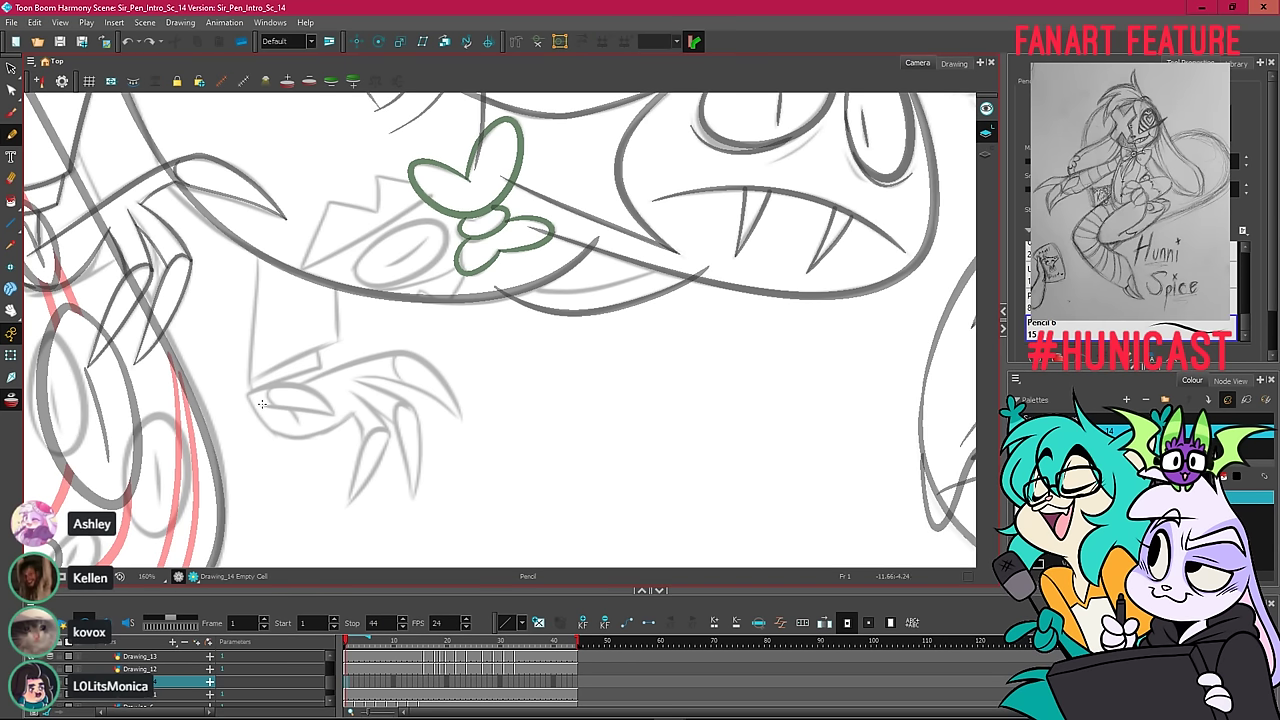
pyautogui.moveTo(263, 406); pyautogui.dragTo(333, 413)
pyautogui.hotkey('ctrl', 'z')
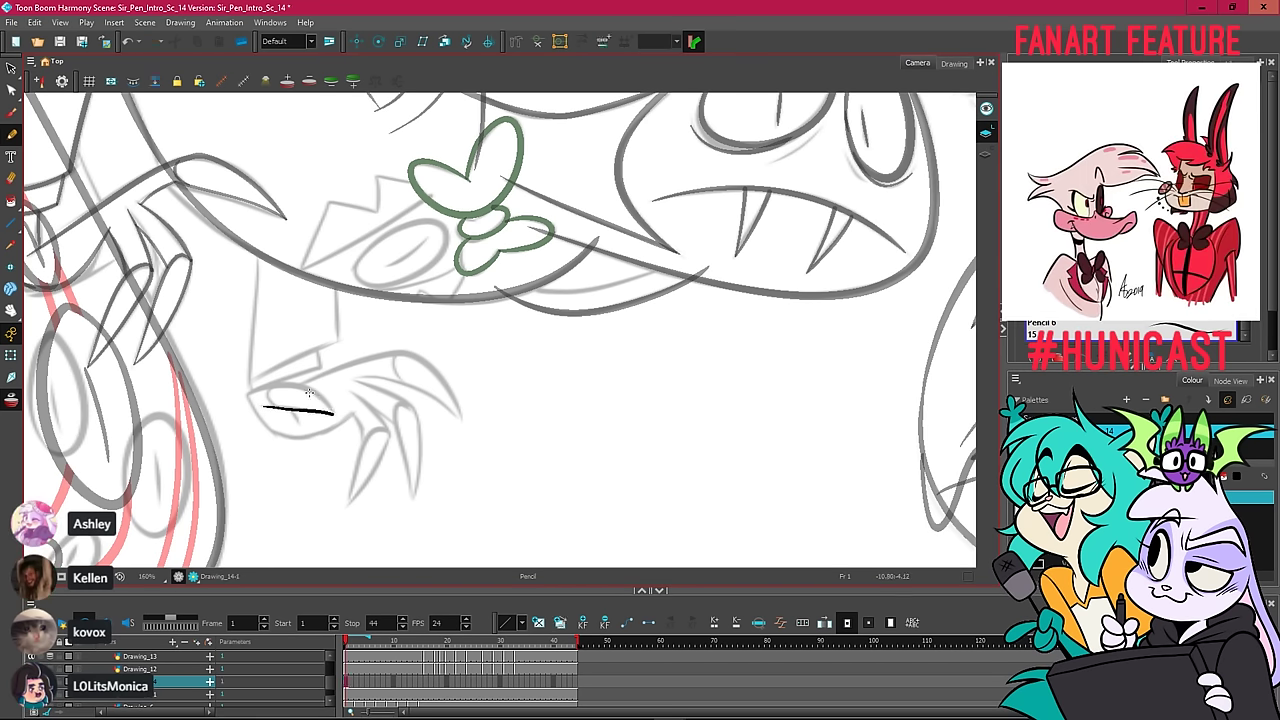
pyautogui.hotkey('ctrl', 'z')
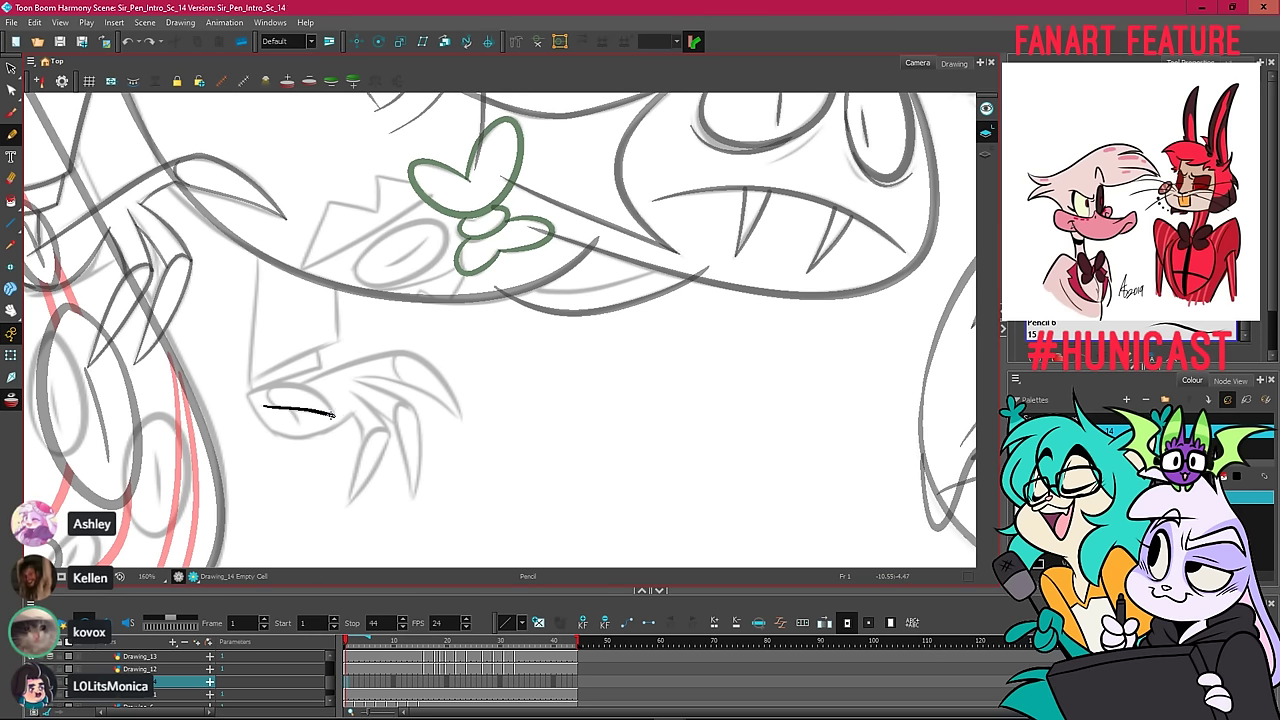
pyautogui.hotkey('ctrl', 'z')
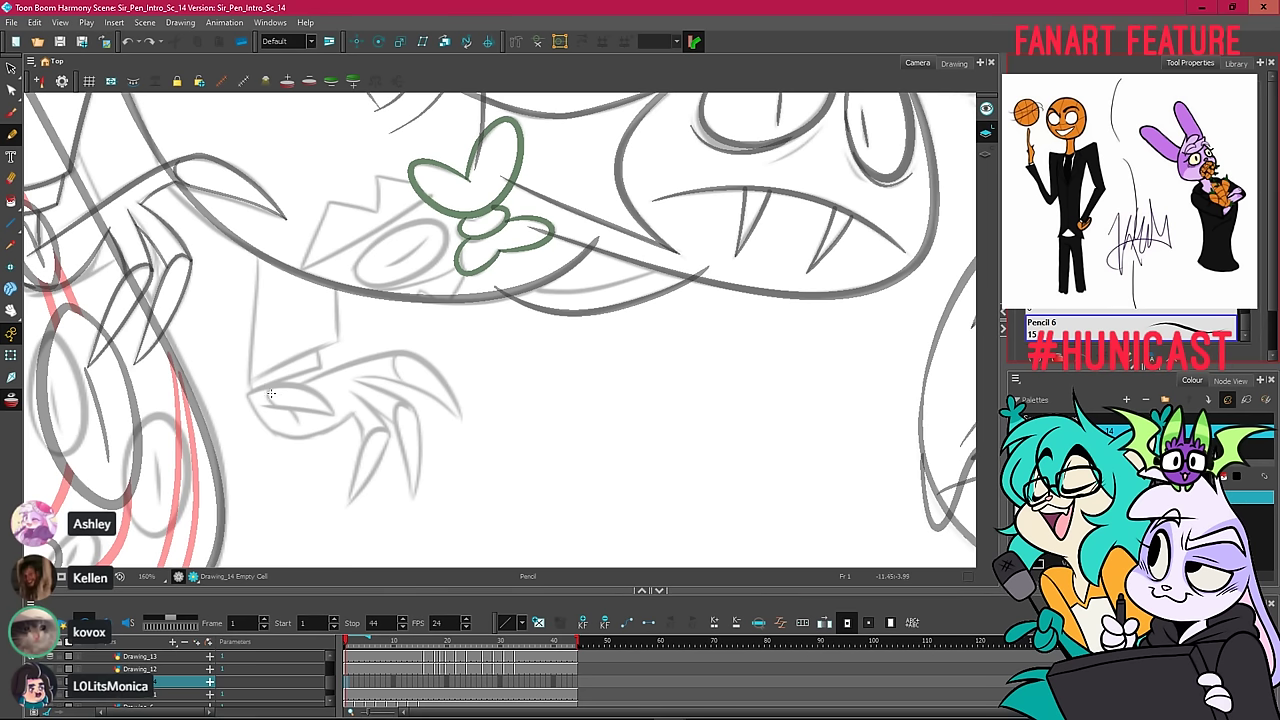
# Draw the line across the lower hand's palm, the short wrist-side edge and the arched upper outline over the rough.
pyautogui.moveTo(262, 405)
pyautogui.mouseDown()
pyautogui.moveTo(328, 414)
pyautogui.moveTo(272, 405)
pyautogui.moveTo(327, 413)
pyautogui.moveTo(287, 407)
pyautogui.moveTo(335, 411)
pyautogui.mouseUp()
pyautogui.hotkey('ctrl', 'z')
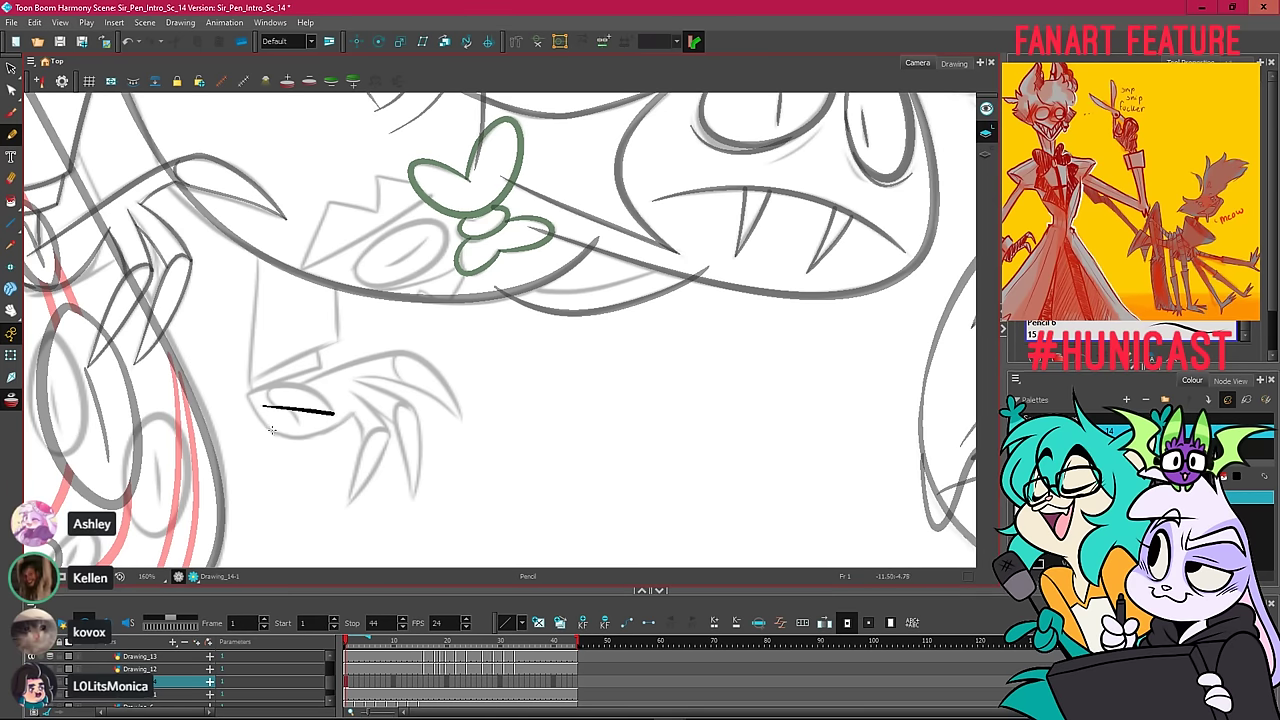
pyautogui.hotkey('ctrl', 'z')
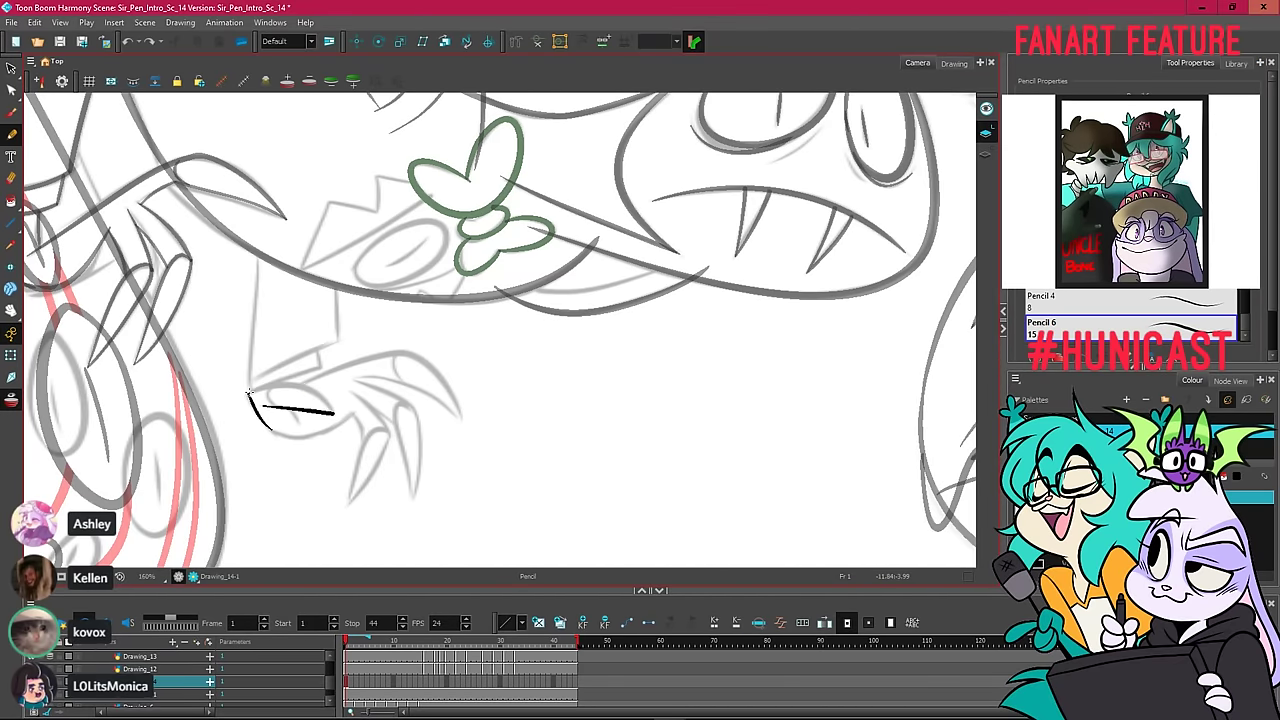
pyautogui.moveTo(248, 393)
pyautogui.mouseDown()
pyautogui.moveTo(286, 383)
pyautogui.moveTo(332, 411)
pyautogui.mouseUp()
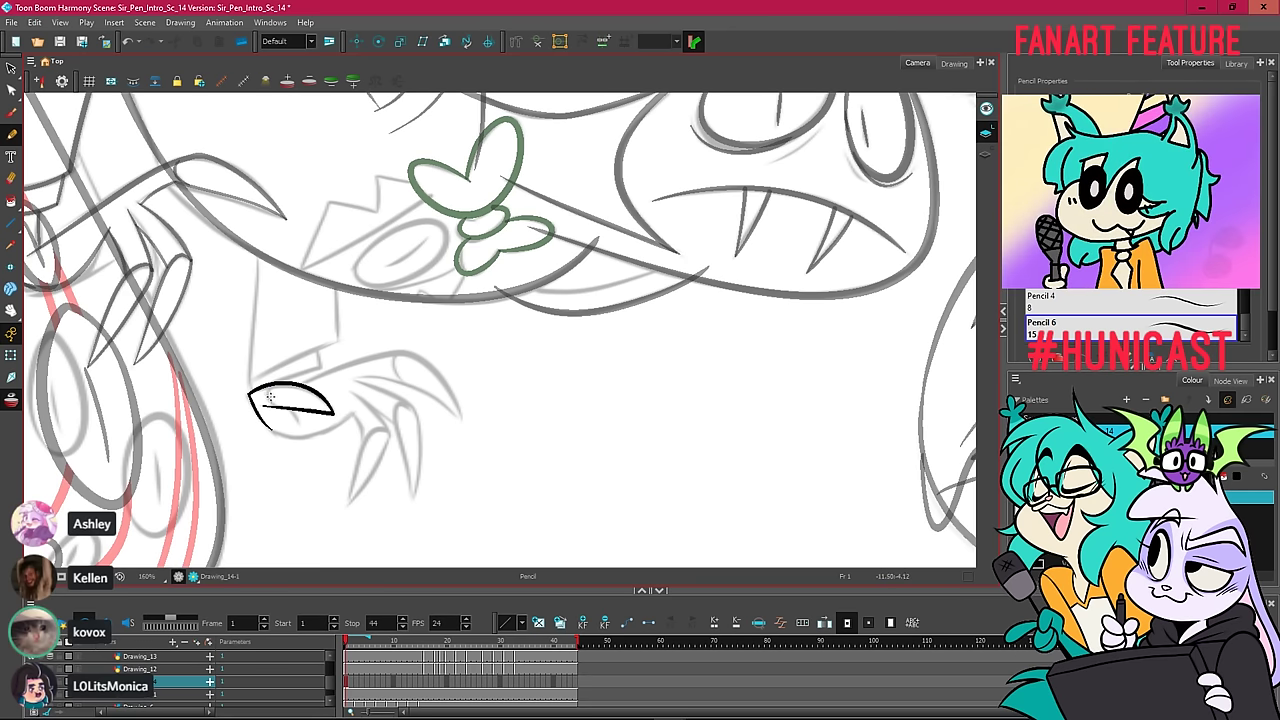
# Pull the palm's arched upper outline slightly inward with the Contour Editor.
pyautogui.click(11, 90)
pyautogui.scroll(7, 252, 396)
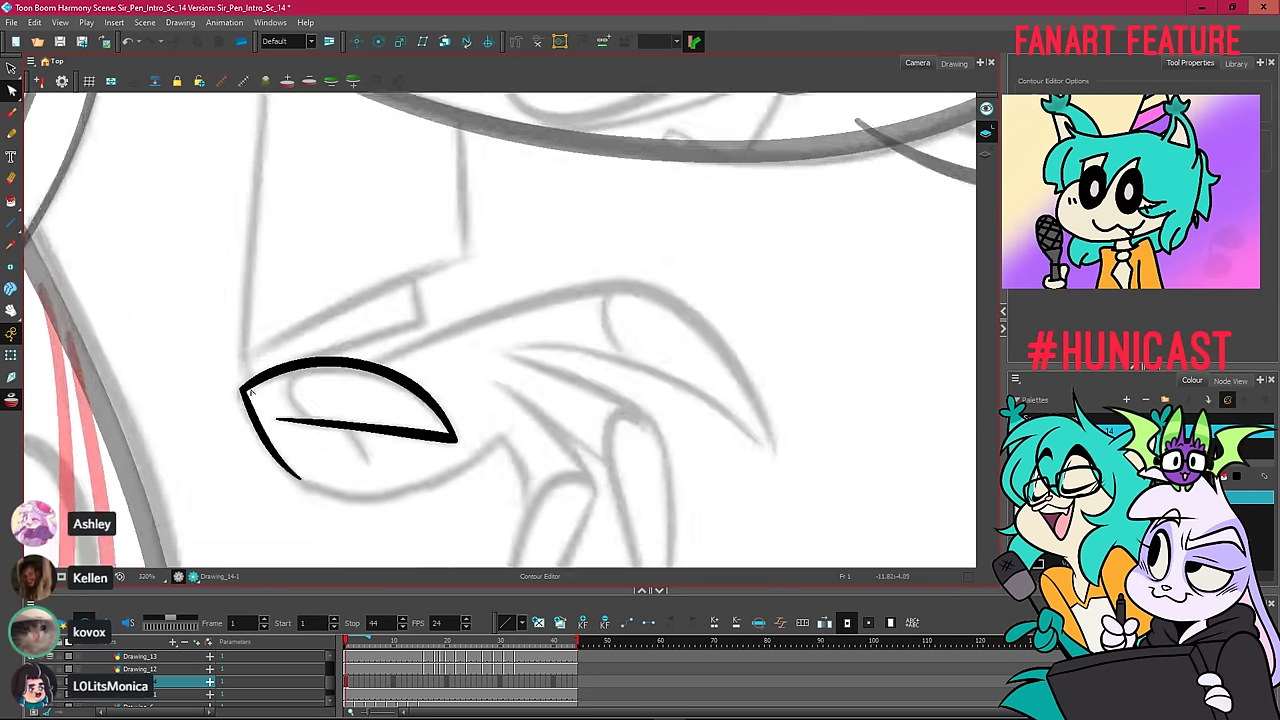
pyautogui.click(258, 387)
pyautogui.scroll(-4, 286, 386)
pyautogui.click(280, 332)
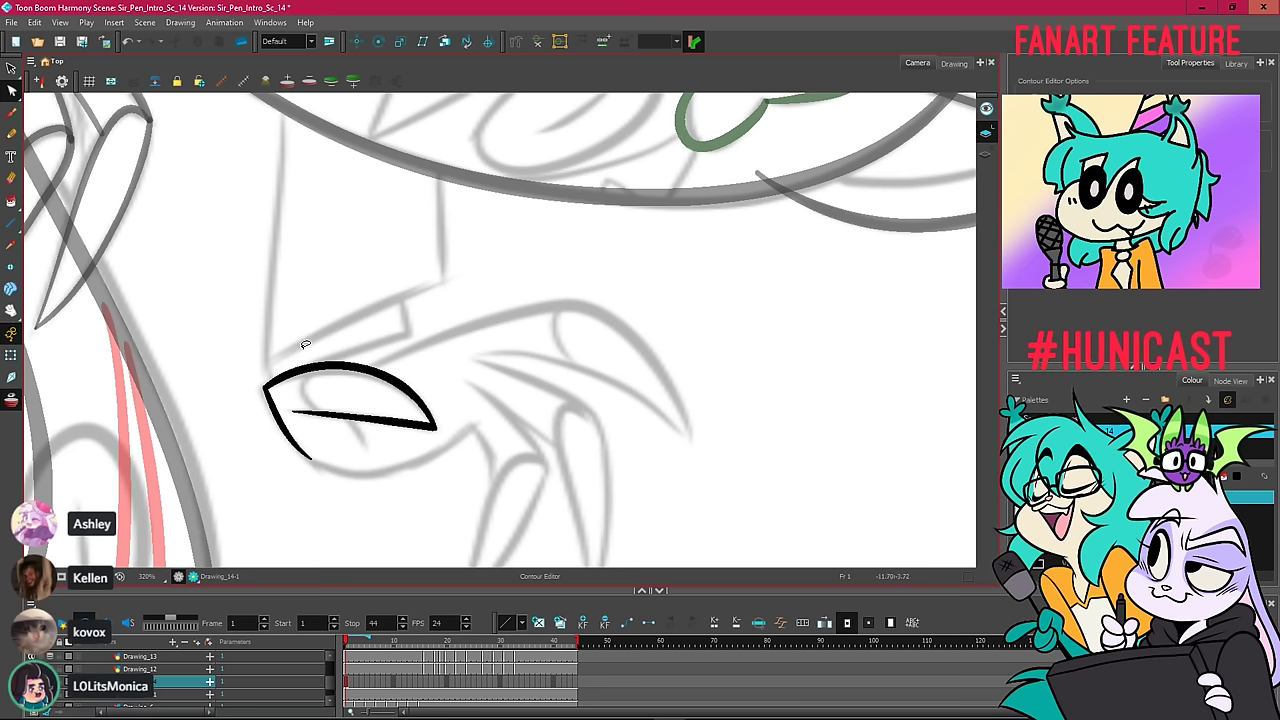
pyautogui.click(294, 375)
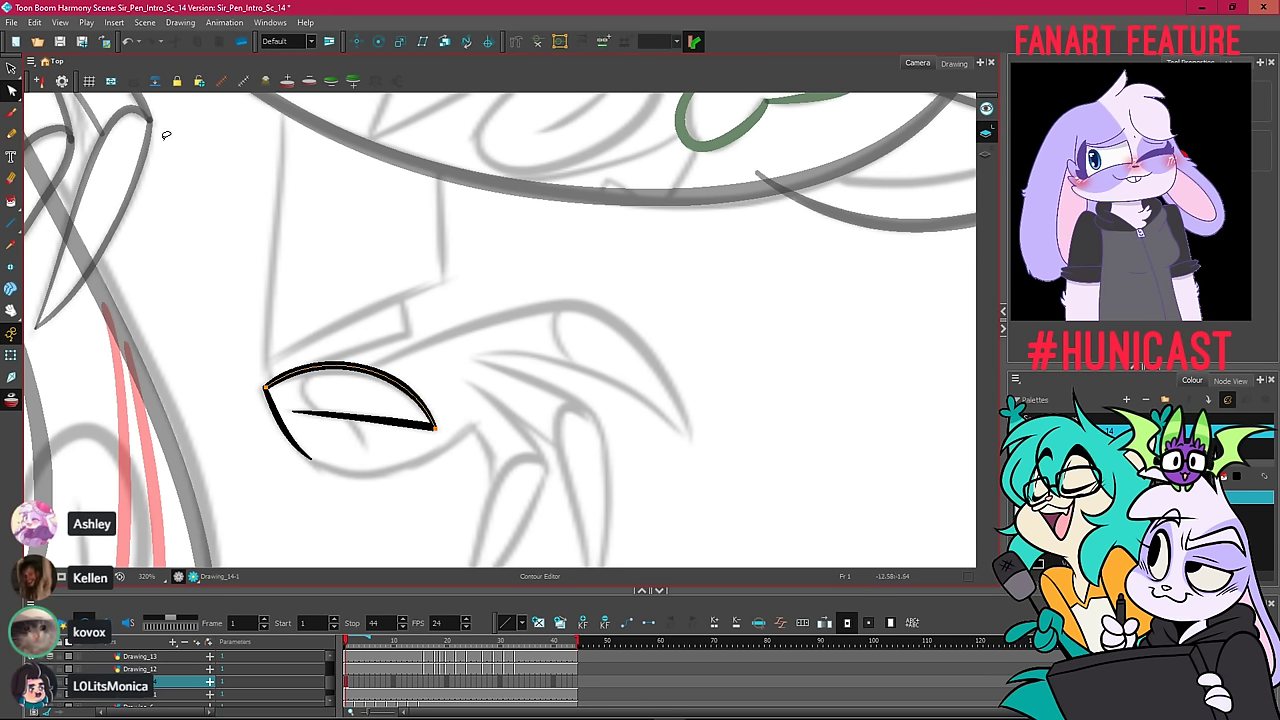
pyautogui.click(14, 70)
pyautogui.hotkey('alt', 'q')
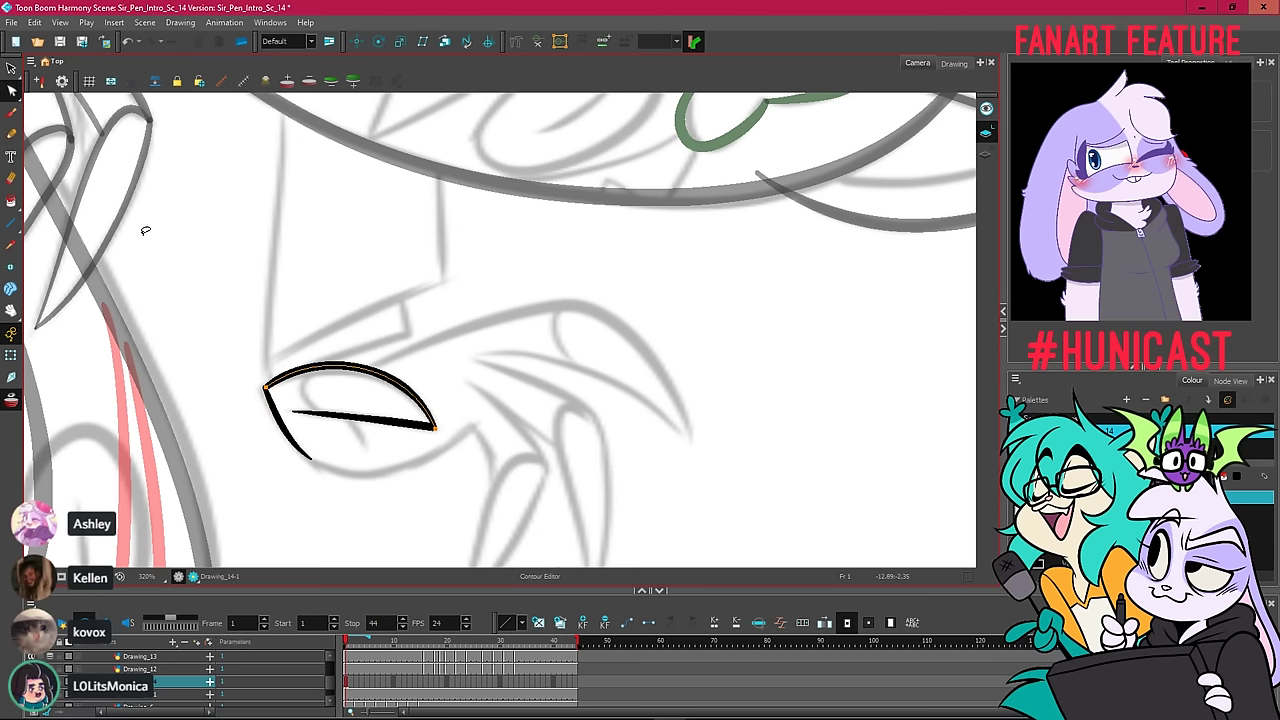
pyautogui.moveTo(321, 348); pyautogui.dragTo(331, 354)
pyautogui.moveTo(411, 368); pyautogui.dragTo(413, 369)
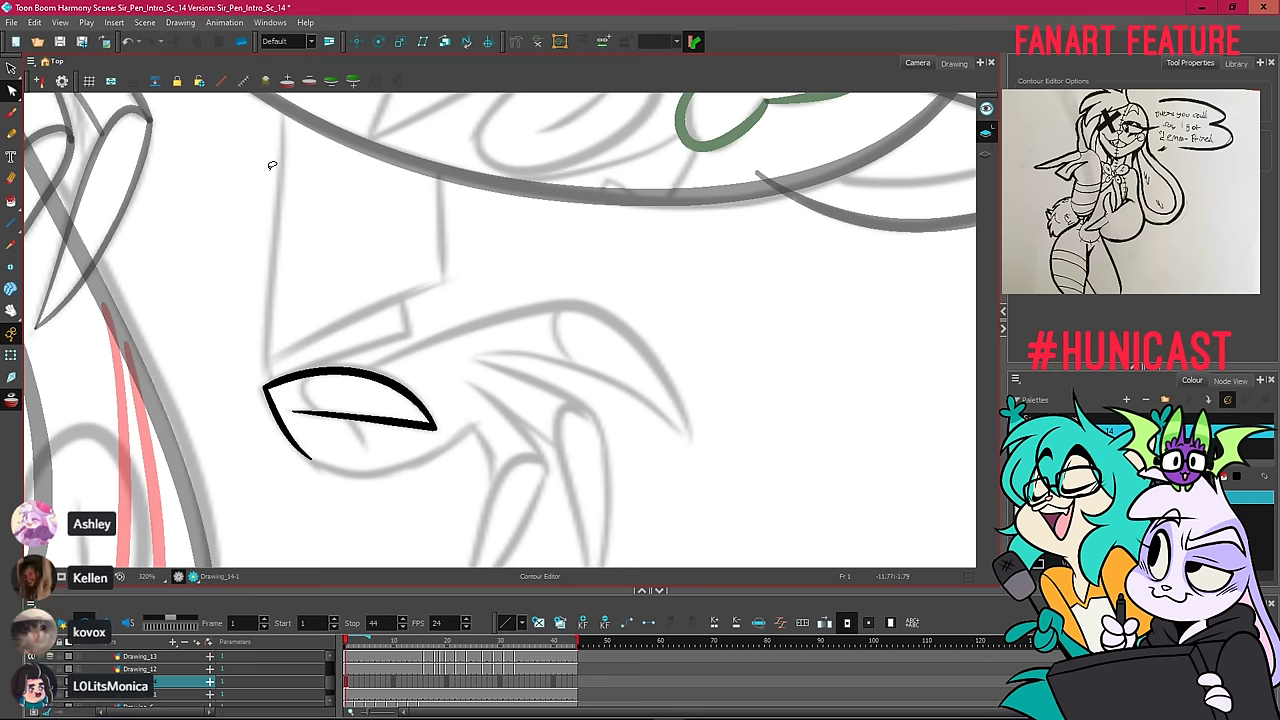
# Draw the small inner curves of the palm with the Pencil and extend its lower outline toward the fingers.
pyautogui.click(12, 134)
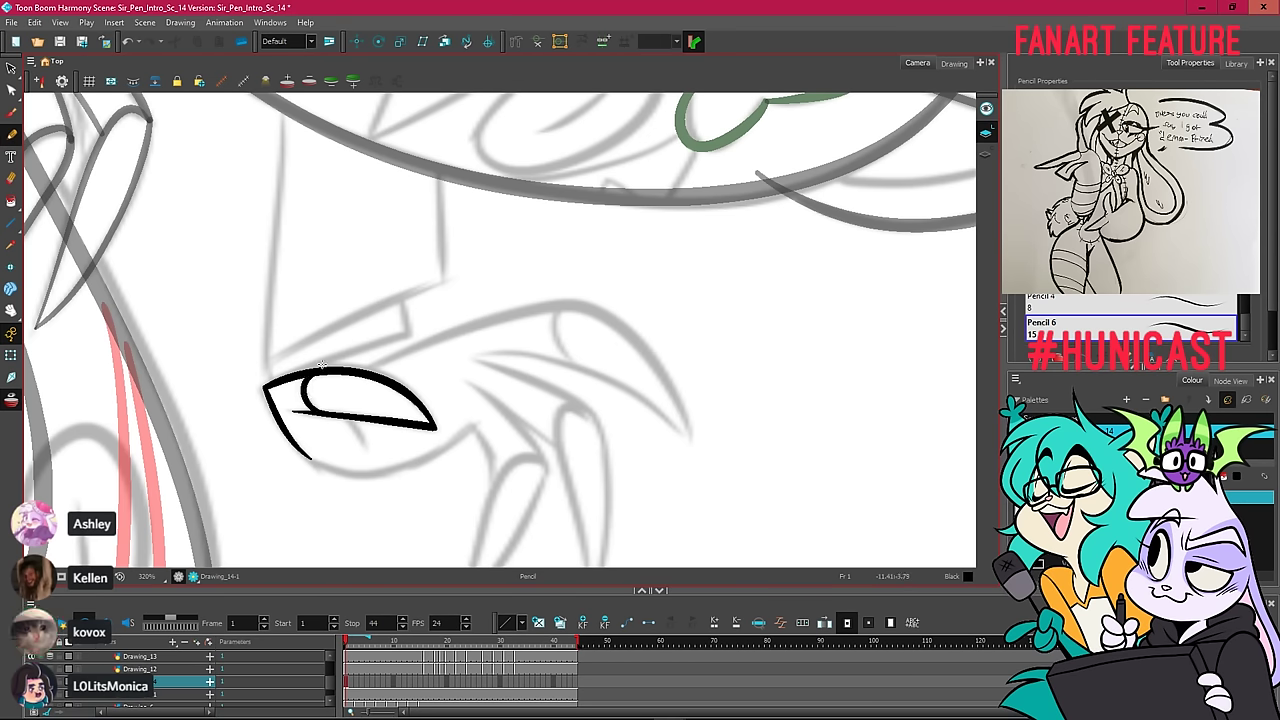
pyautogui.hotkey('ctrl', 'z')
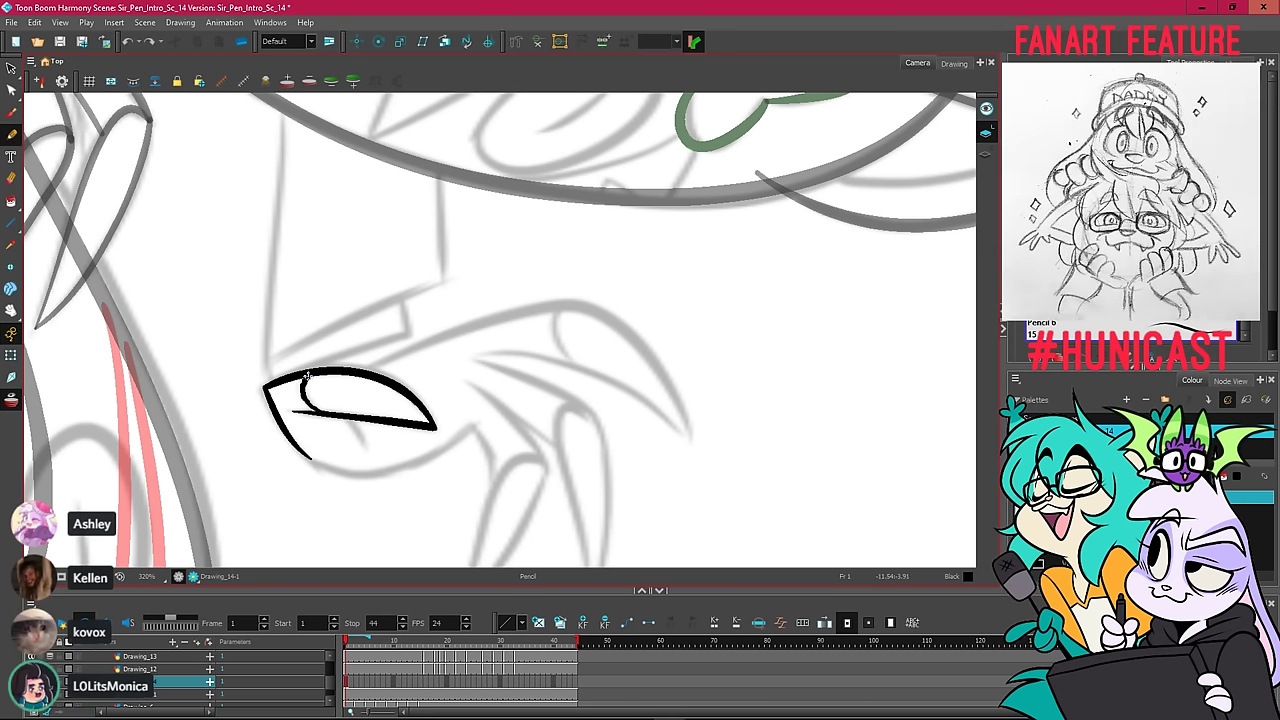
pyautogui.scroll(-1, 316, 387)
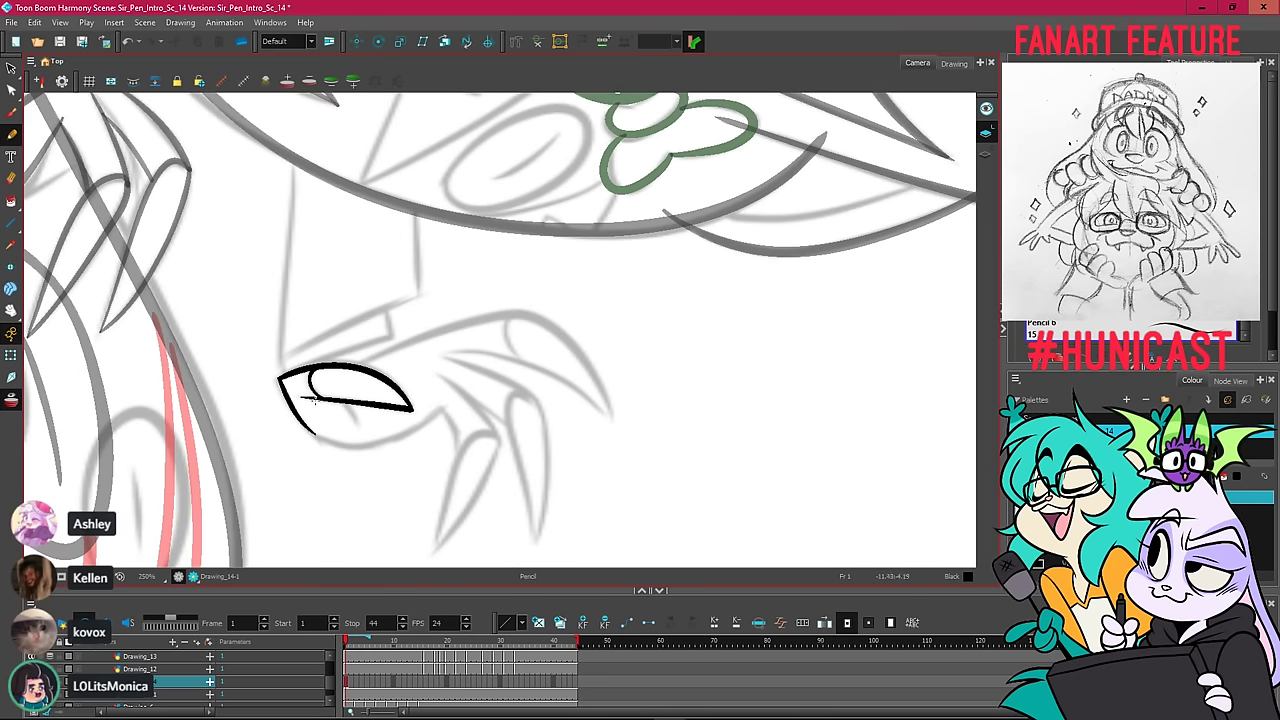
pyautogui.moveTo(508, 254); pyautogui.dragTo(452, 256)
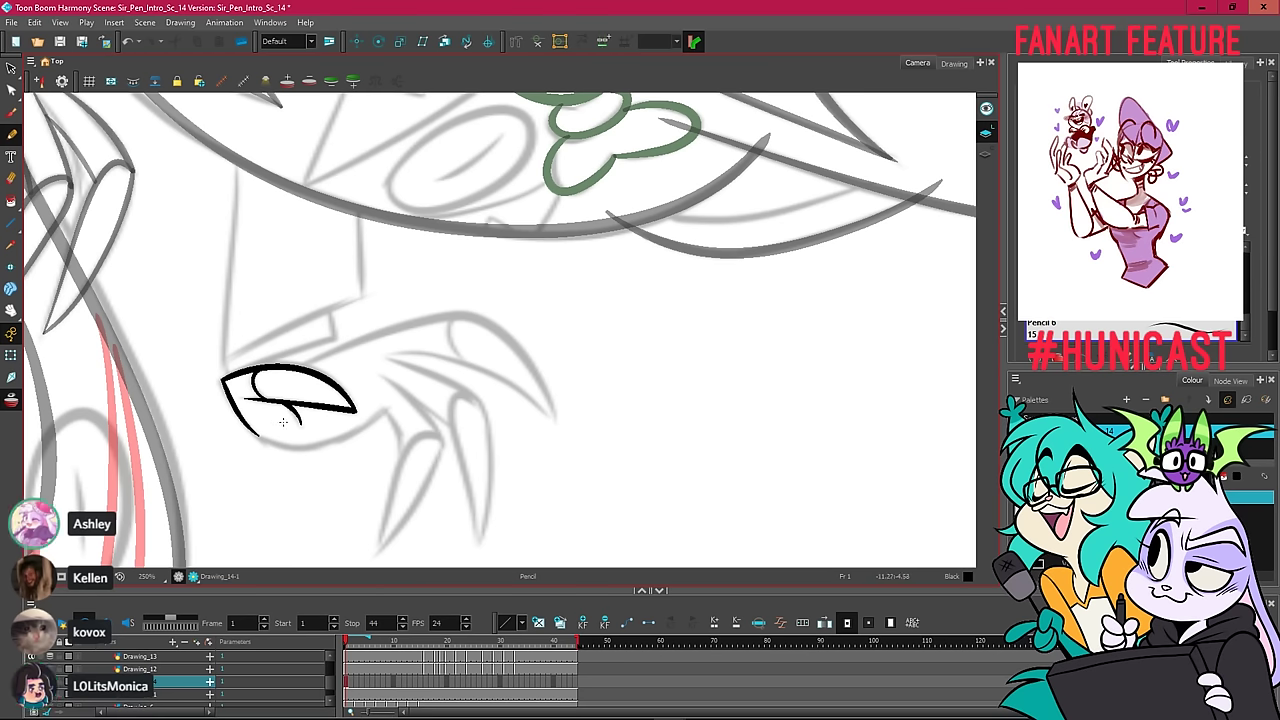
pyautogui.moveTo(256, 430)
pyautogui.mouseDown()
pyautogui.moveTo(299, 449)
pyautogui.moveTo(266, 439)
pyautogui.moveTo(295, 446)
pyautogui.moveTo(386, 410)
pyautogui.mouseUp()
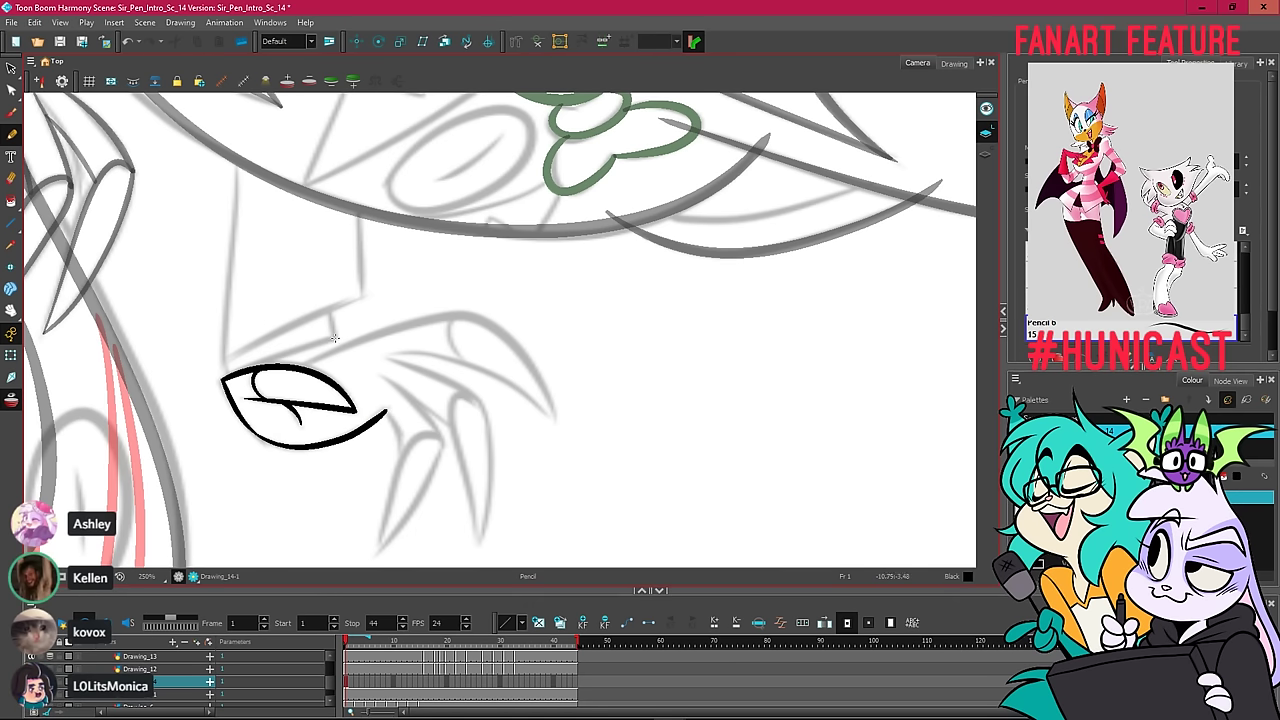
# Draw the straight outer line of the forearm from the palm's wrist corner up to the body outline.
pyautogui.scroll(-3, 404, 272)
pyautogui.moveTo(325, 234); pyautogui.dragTo(367, 296)
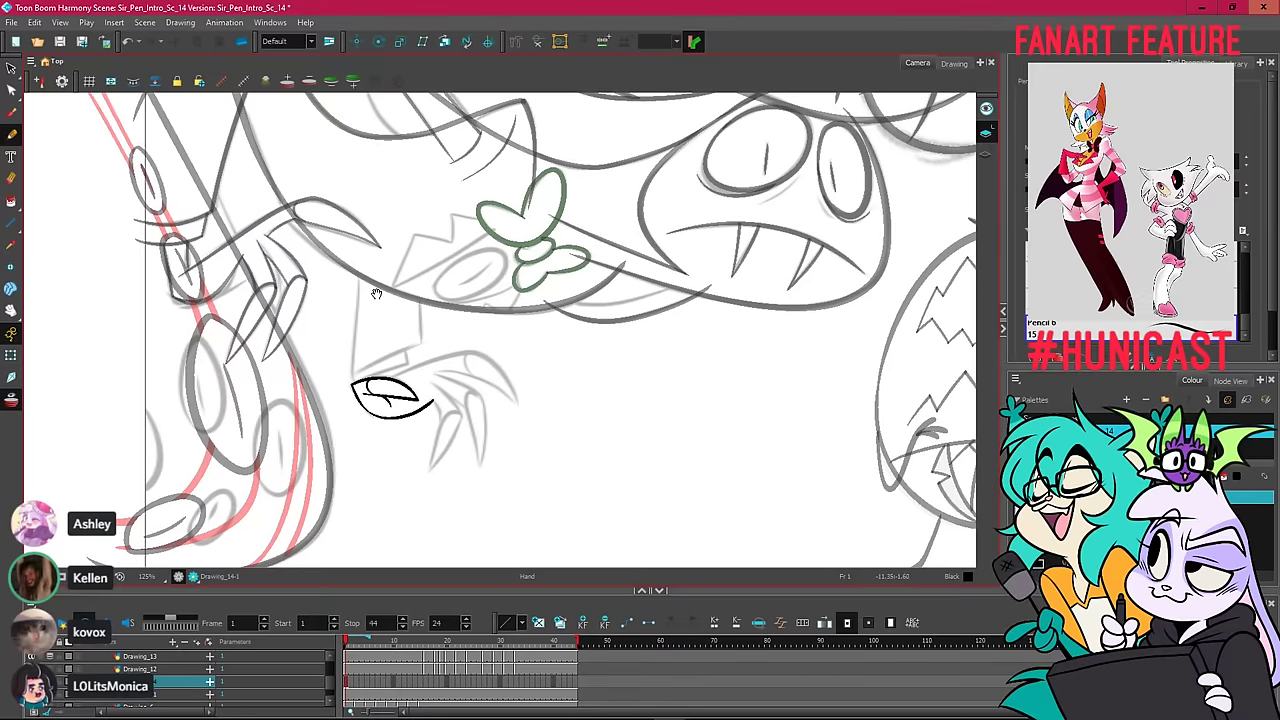
pyautogui.press('space')
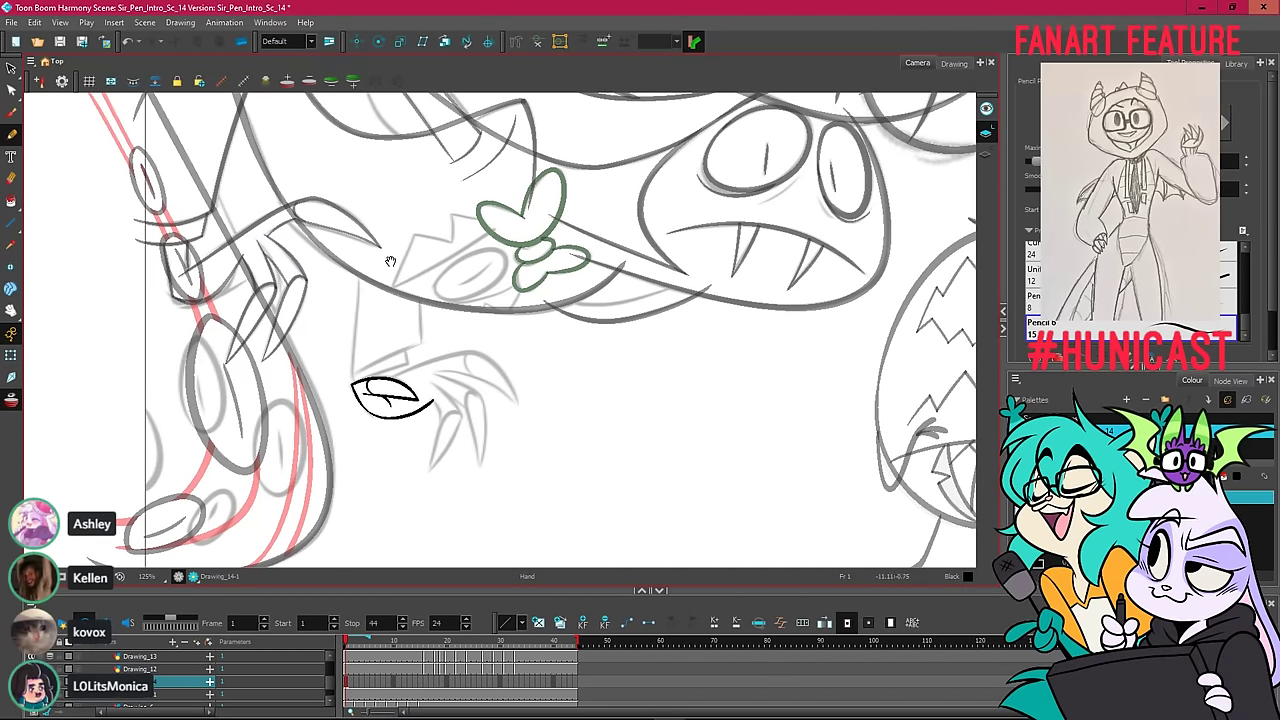
pyautogui.moveTo(390, 262); pyautogui.dragTo(394, 274)
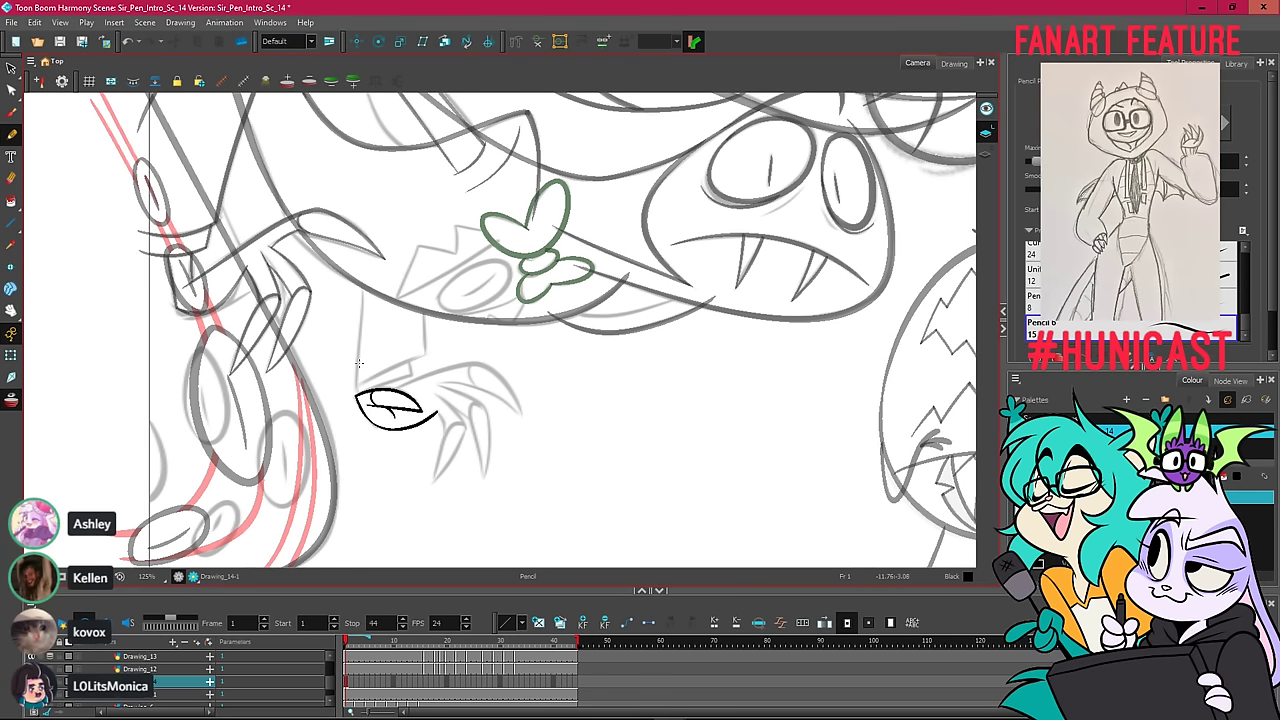
pyautogui.moveTo(356, 394); pyautogui.dragTo(362, 285)
pyautogui.hotkey('ctrl', 'z')
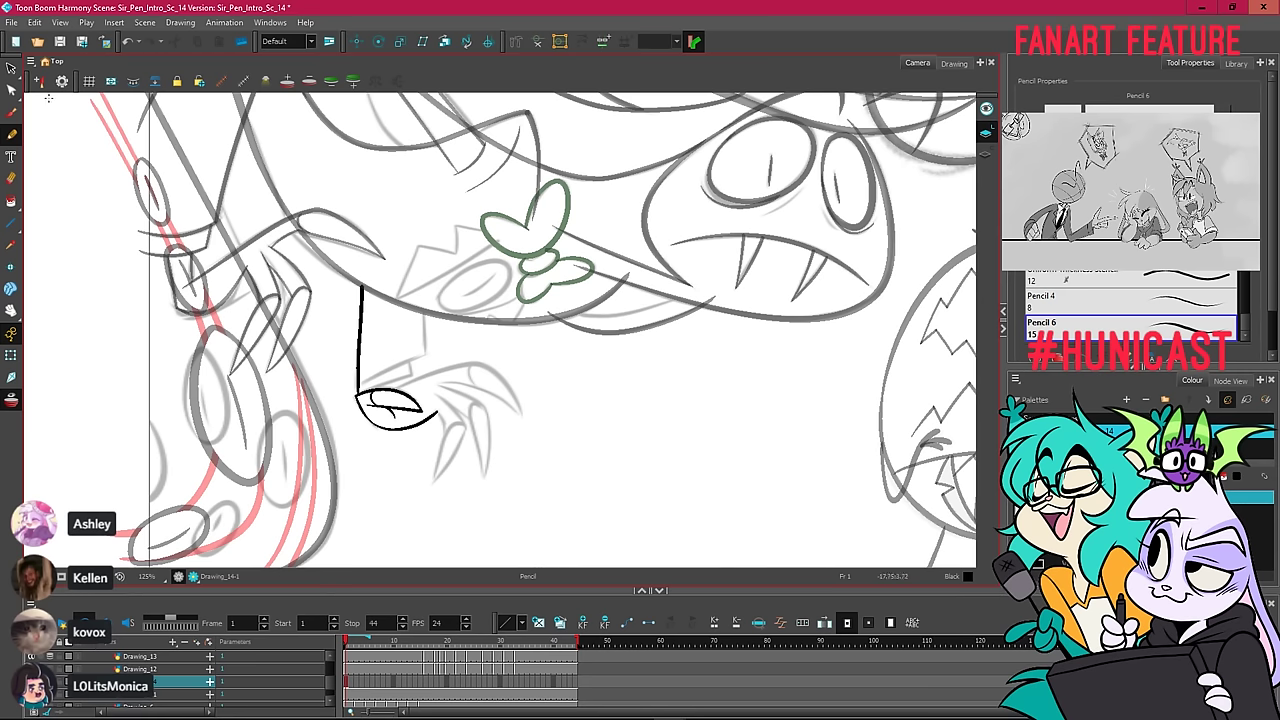
# Adjust the curvature of the forearm's outer line with the Contour Editor.
pyautogui.hotkey('alt', 'q')
pyautogui.click(365, 346)
pyautogui.moveTo(378, 347); pyautogui.dragTo(365, 352)
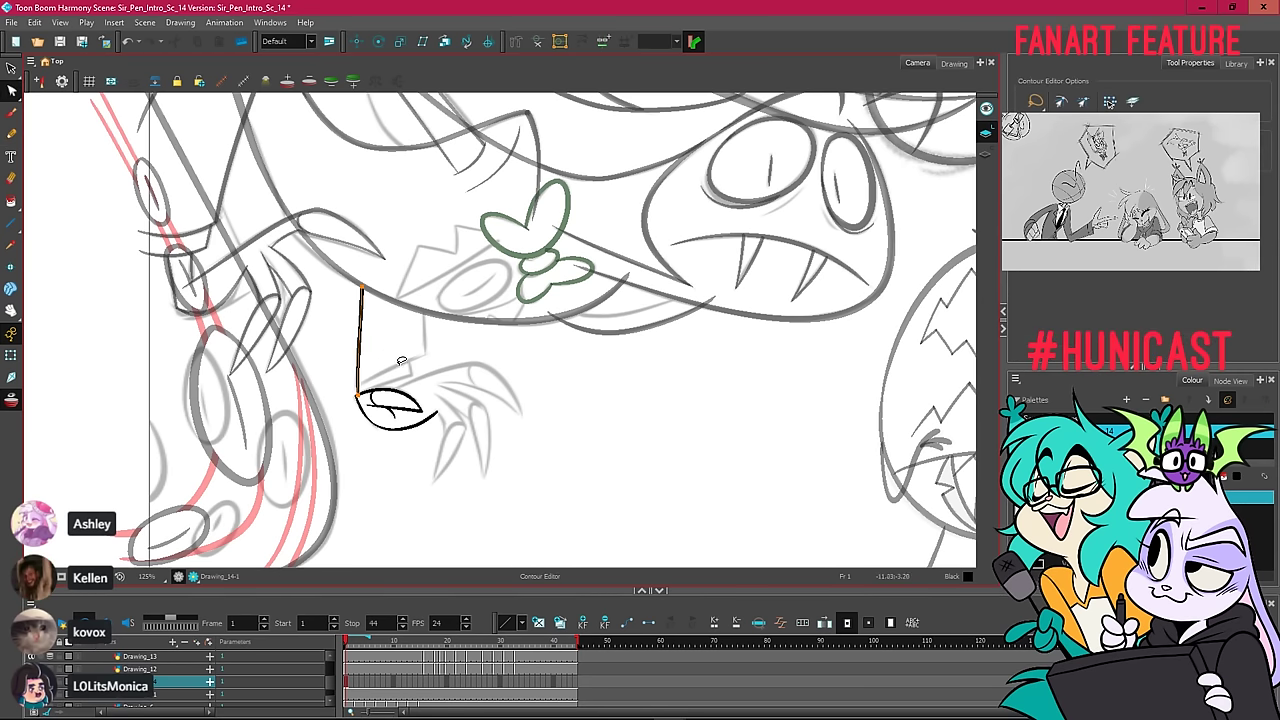
# Draw the slanted wrist line from the lower end of the forearm's outer line up toward its inner side with the Pencil.
pyautogui.click(403, 364)
pyautogui.hotkey('alt', '/')
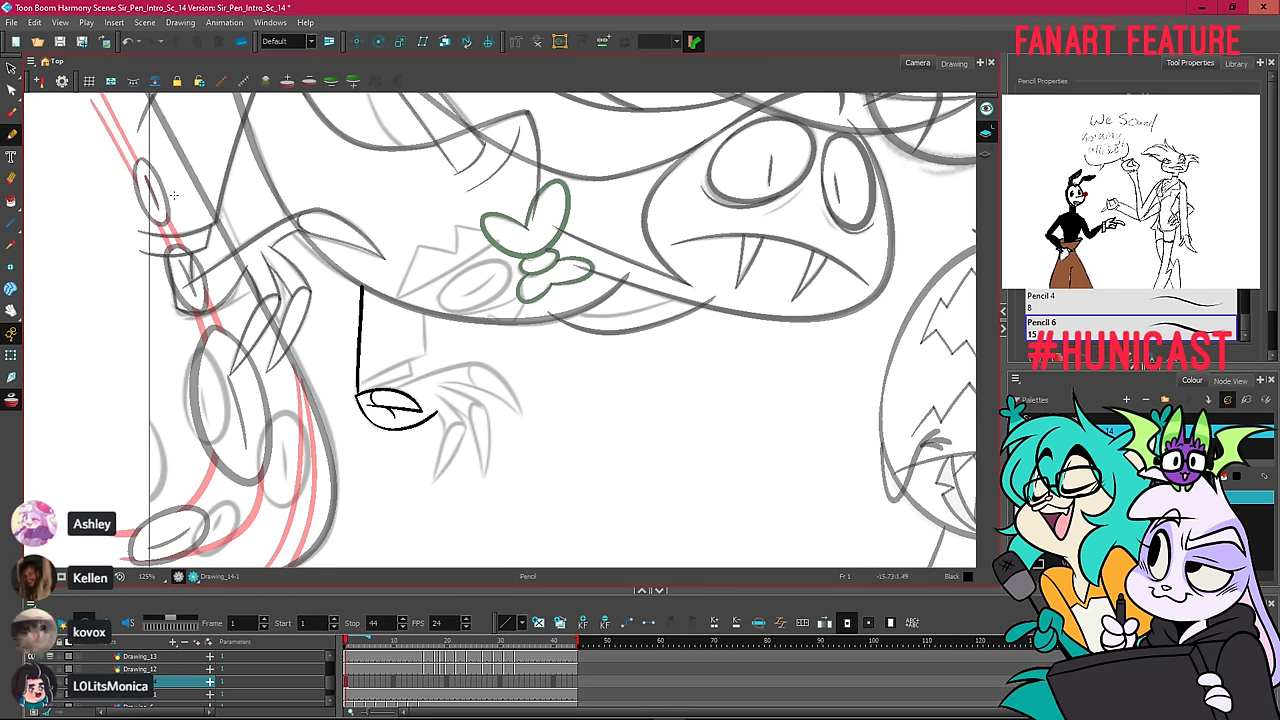
pyautogui.moveTo(357, 386)
pyautogui.mouseDown()
pyautogui.moveTo(423, 353)
pyautogui.moveTo(370, 376)
pyautogui.moveTo(421, 355)
pyautogui.moveTo(381, 374)
pyautogui.moveTo(426, 355)
pyautogui.mouseUp()
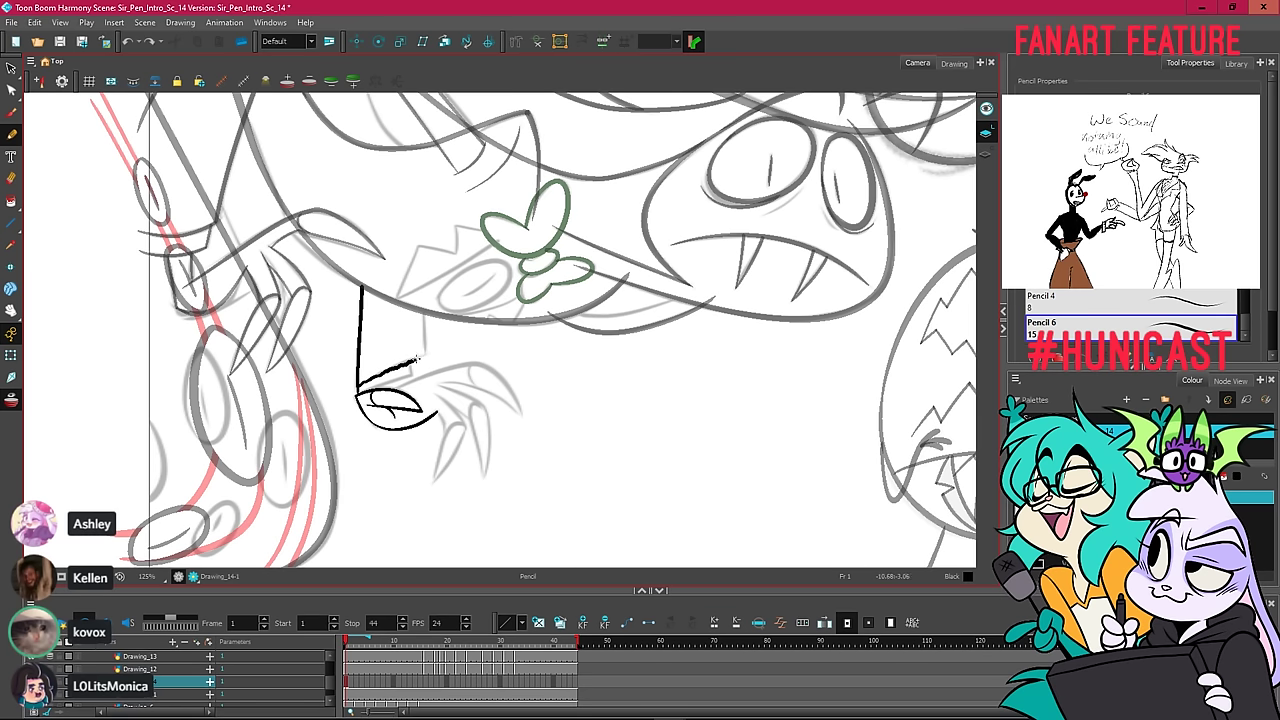
pyautogui.hotkey('ctrl', 'z')
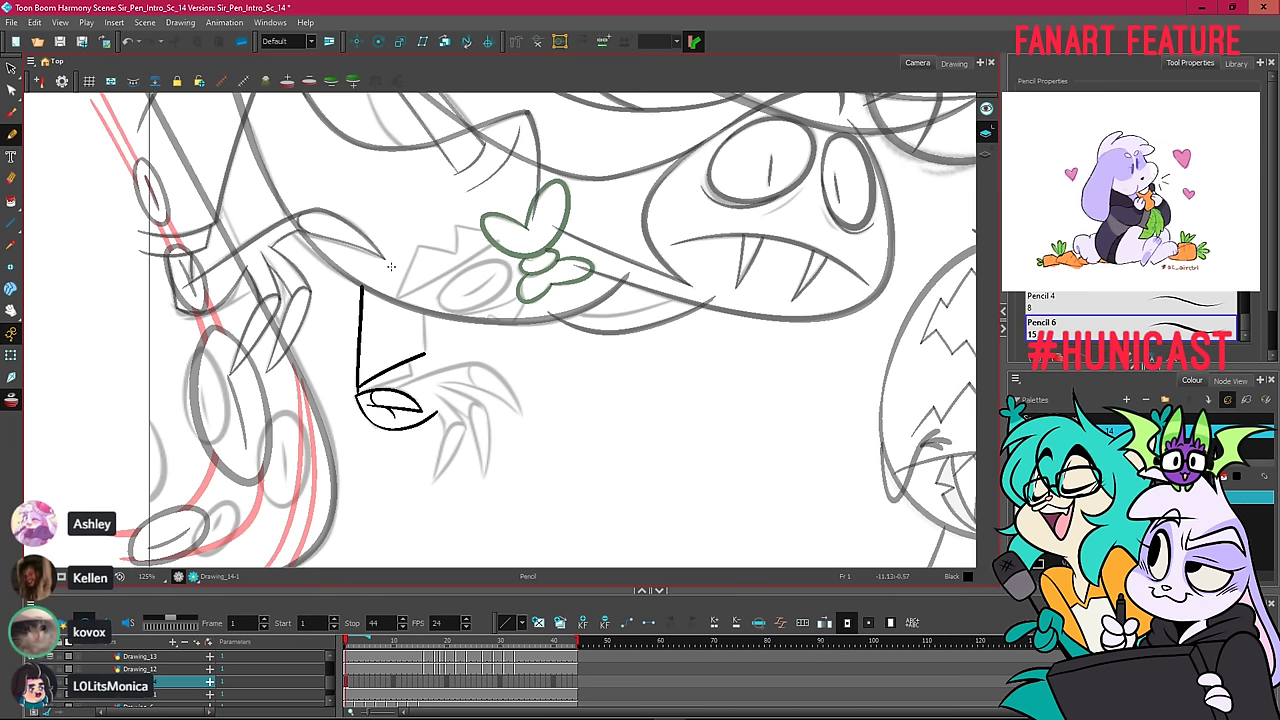
# Draw the forearm's short vertical inner line from the slanted wrist line's end up to the body outline.
pyautogui.scroll(3, 407, 322)
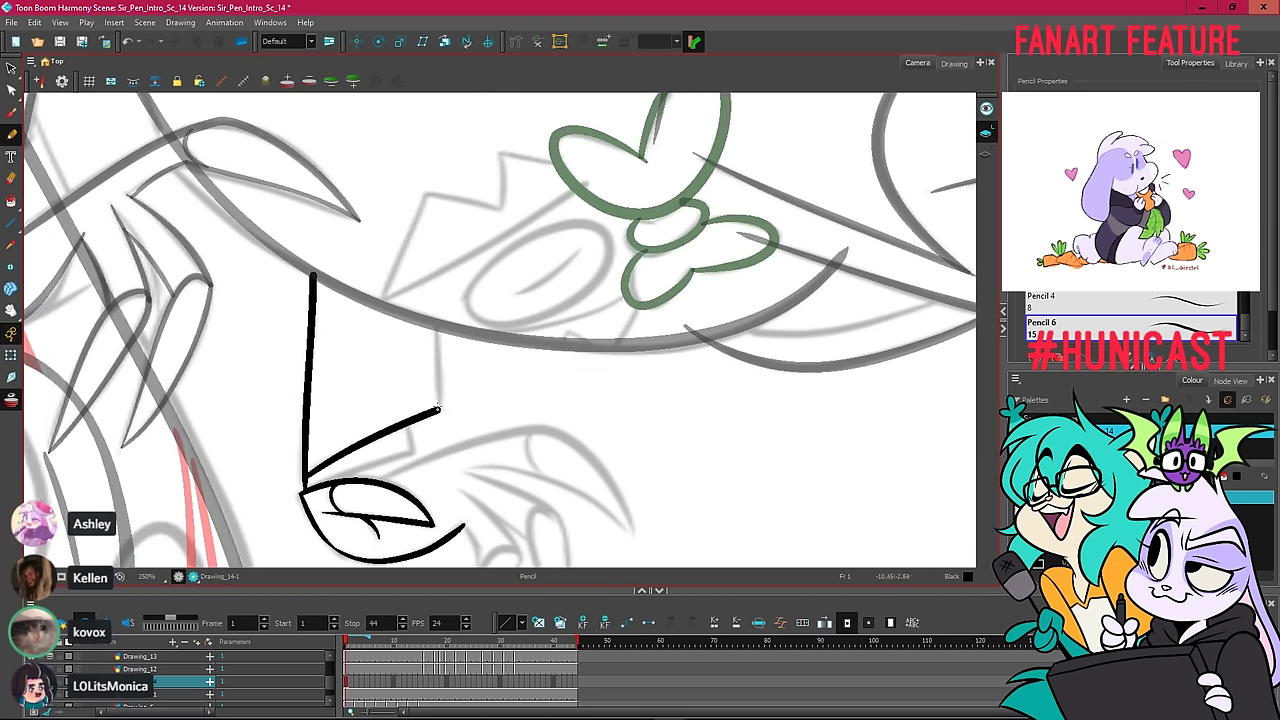
pyautogui.hotkey('ctrl', 'z')
pyautogui.moveTo(437, 401); pyautogui.dragTo(438, 326)
pyautogui.hotkey('ctrl', 'z')
pyautogui.moveTo(437, 409)
pyautogui.mouseDown()
pyautogui.moveTo(426, 374)
pyautogui.moveTo(370, 358)
pyautogui.mouseUp()
pyautogui.scroll(-3, 451, 353)
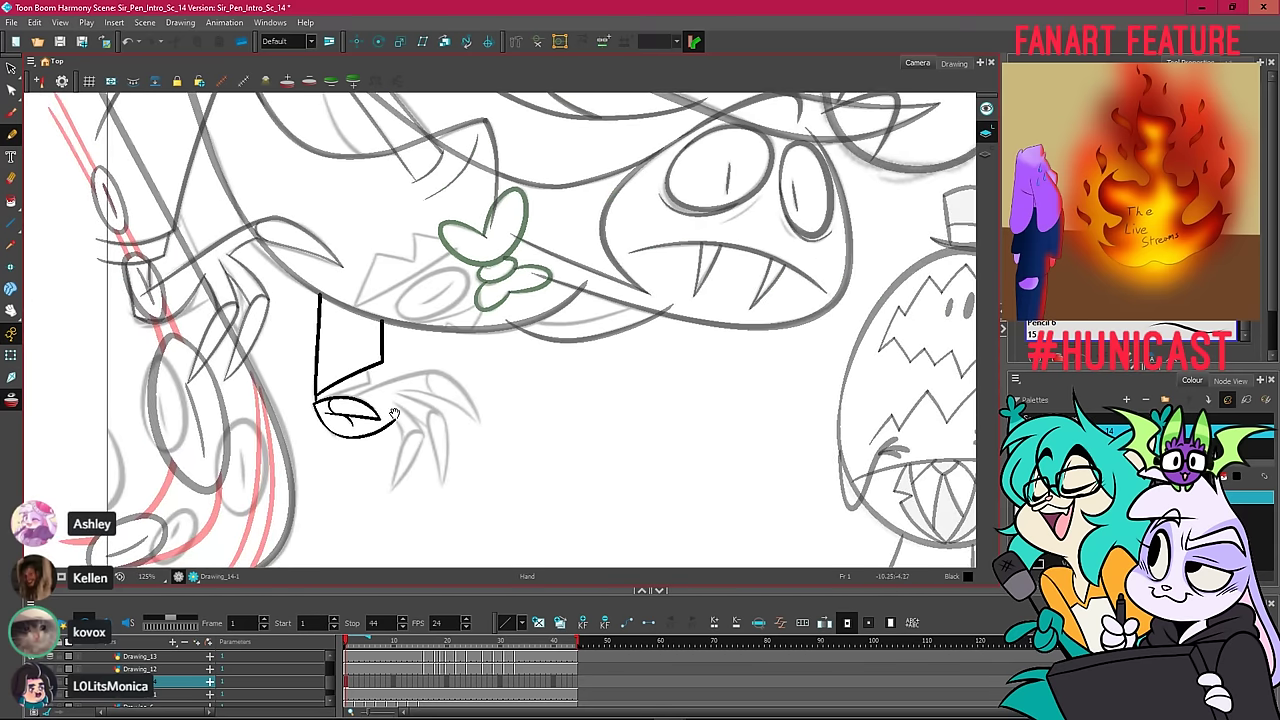
# Draw the outer edge of the claw nearest the palm, following the rough sketch between its tip and base.
pyautogui.moveTo(394, 414); pyautogui.dragTo(454, 348)
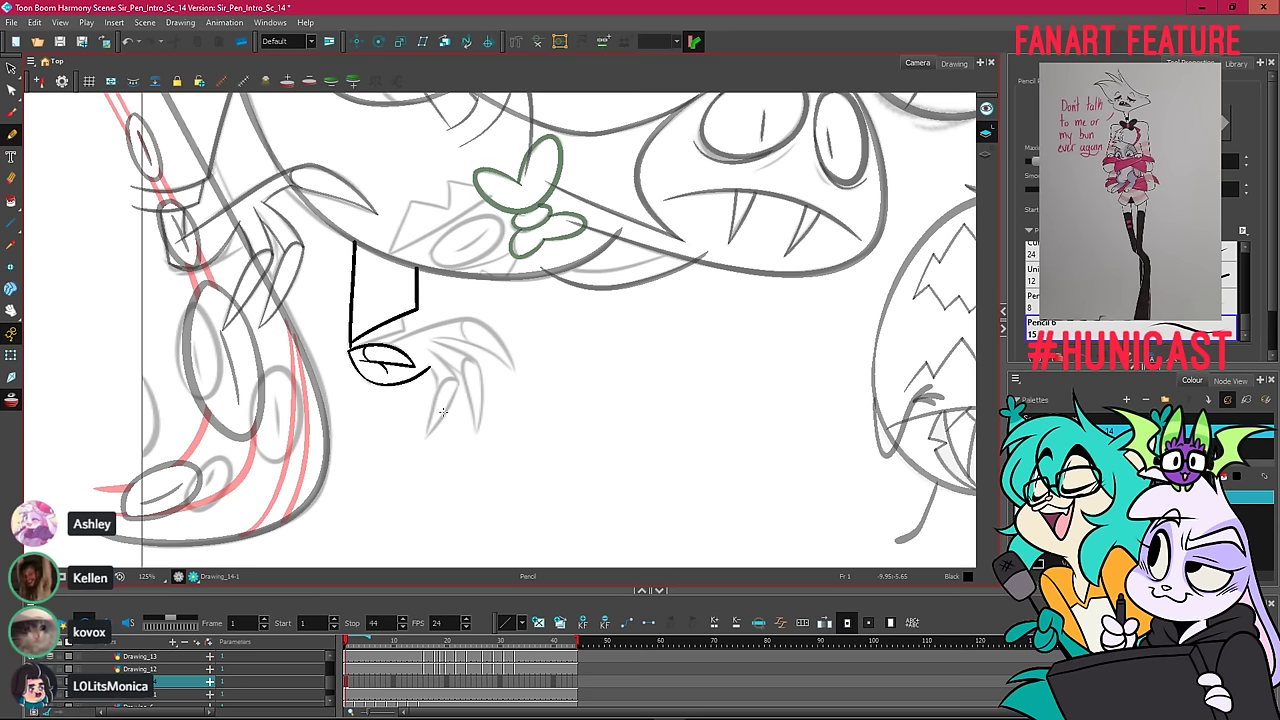
pyautogui.scroll(2, 447, 413)
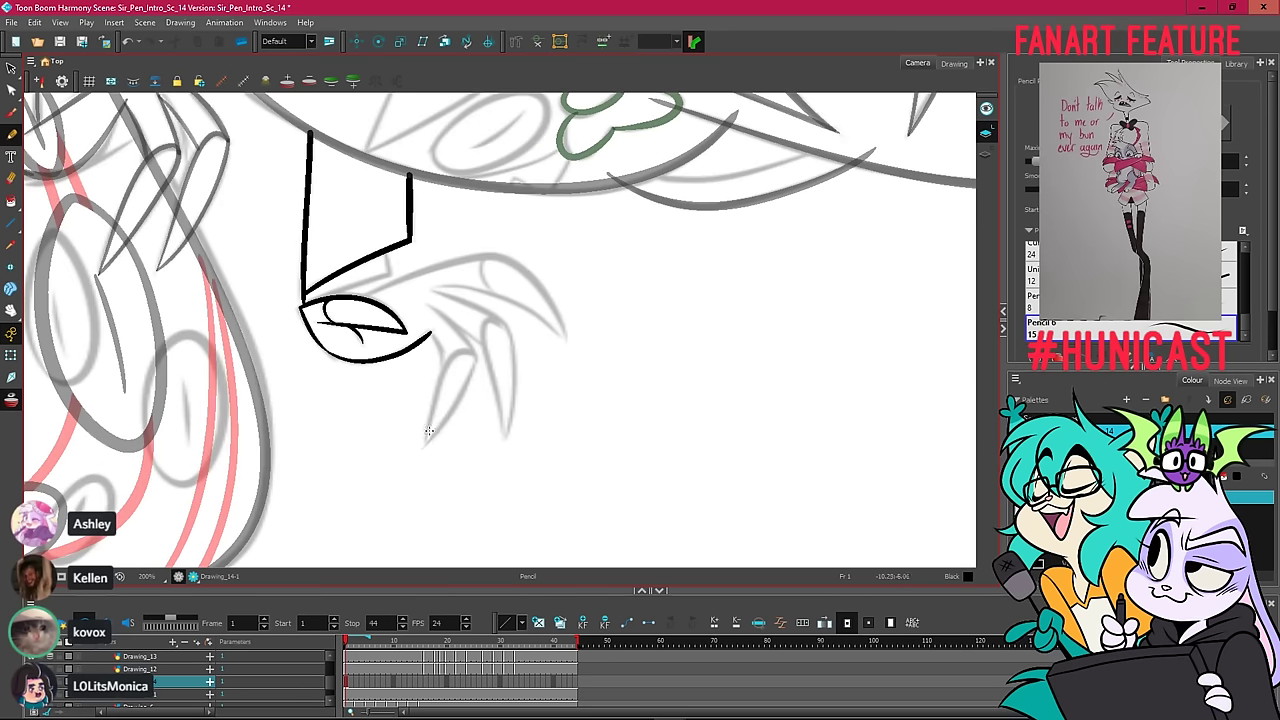
pyautogui.moveTo(431, 411); pyautogui.dragTo(445, 358)
pyautogui.hotkey('ctrl', 'z')
pyautogui.moveTo(423, 448)
pyautogui.mouseDown()
pyautogui.moveTo(443, 362)
pyautogui.moveTo(433, 412)
pyautogui.moveTo(440, 376)
pyautogui.mouseUp()
pyautogui.hotkey('ctrl', 'z')
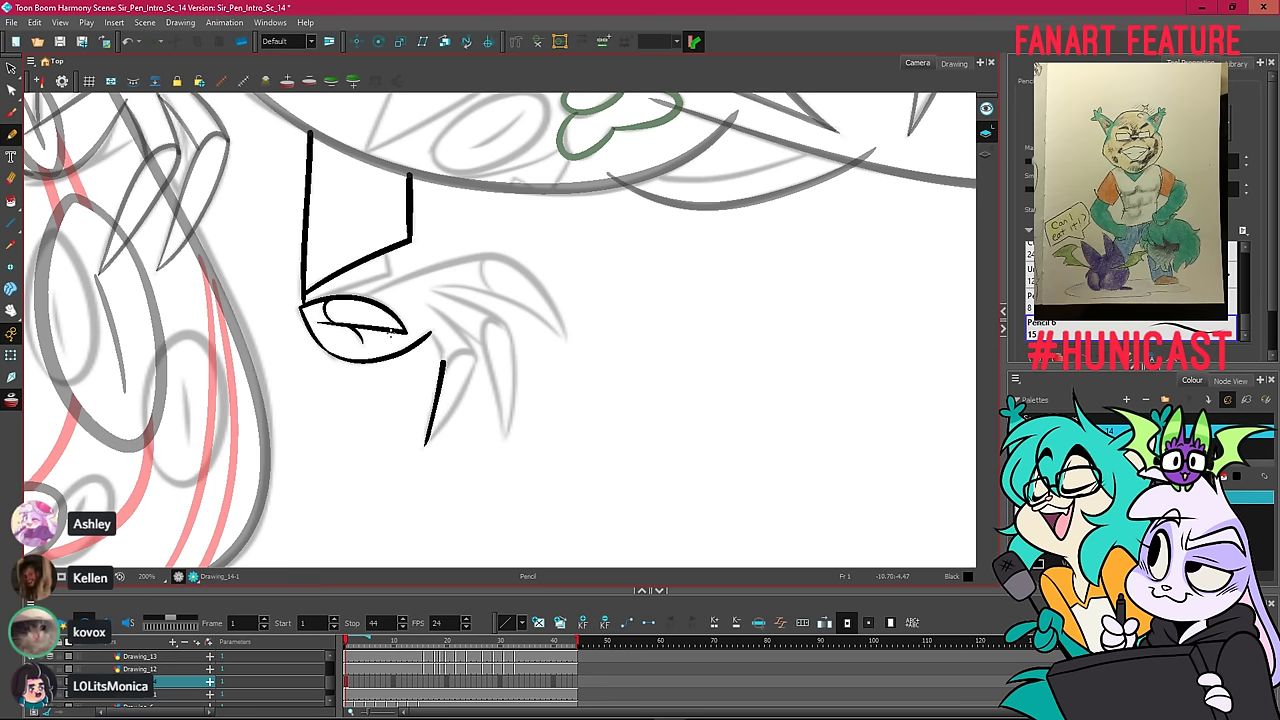
# Draw the short curved line joining the end of the palm's lower outline to the first claw's outer edge.
pyautogui.scroll(2, 430, 342)
pyautogui.moveTo(449, 374); pyautogui.dragTo(426, 320)
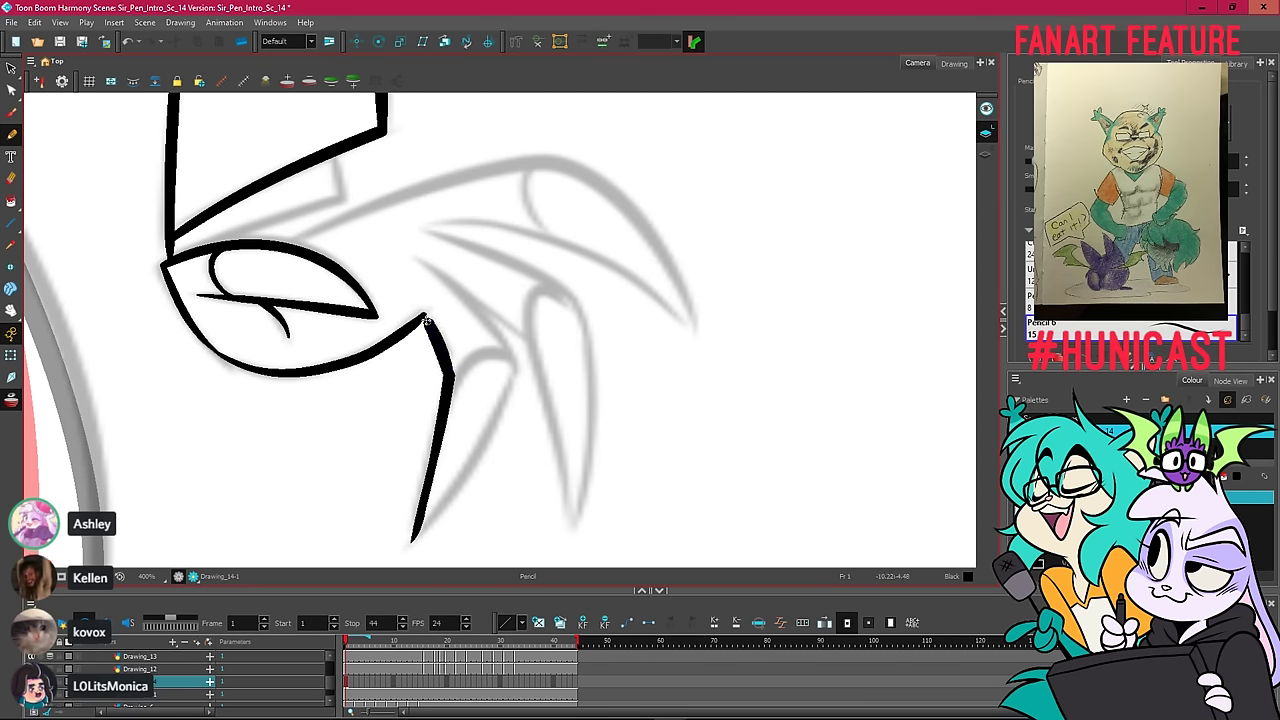
pyautogui.hotkey('ctrl', 'z')
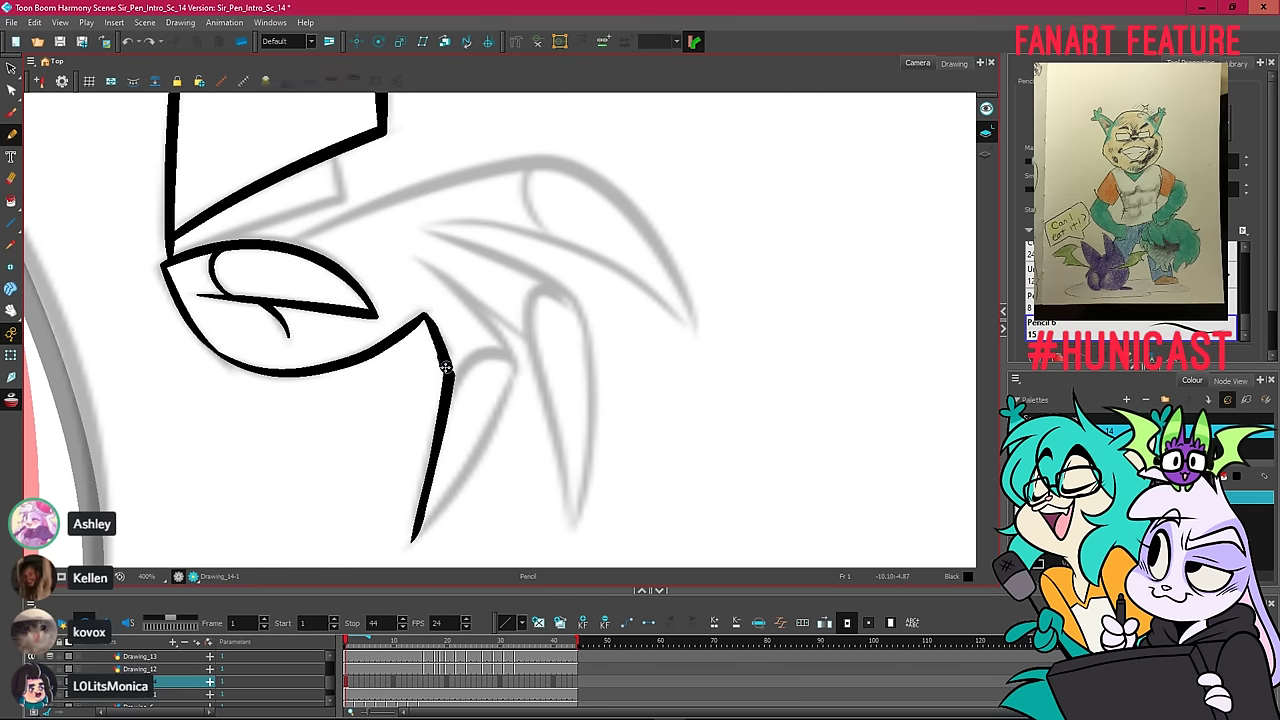
pyautogui.moveTo(446, 368); pyautogui.dragTo(449, 376)
pyautogui.scroll(-2, 452, 331)
pyautogui.scroll(2, 443, 323)
pyautogui.hotkey('ctrl', 'z')
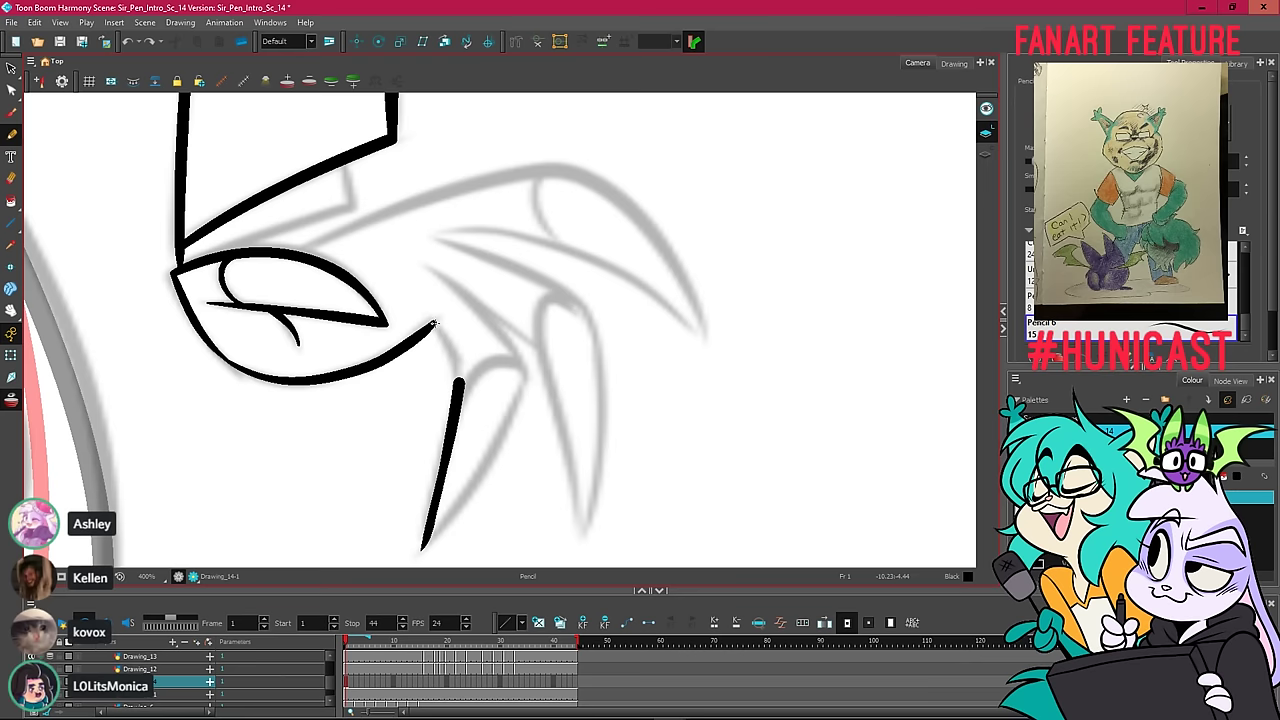
pyautogui.moveTo(434, 323); pyautogui.dragTo(456, 367)
pyautogui.scroll(-2, 456, 360)
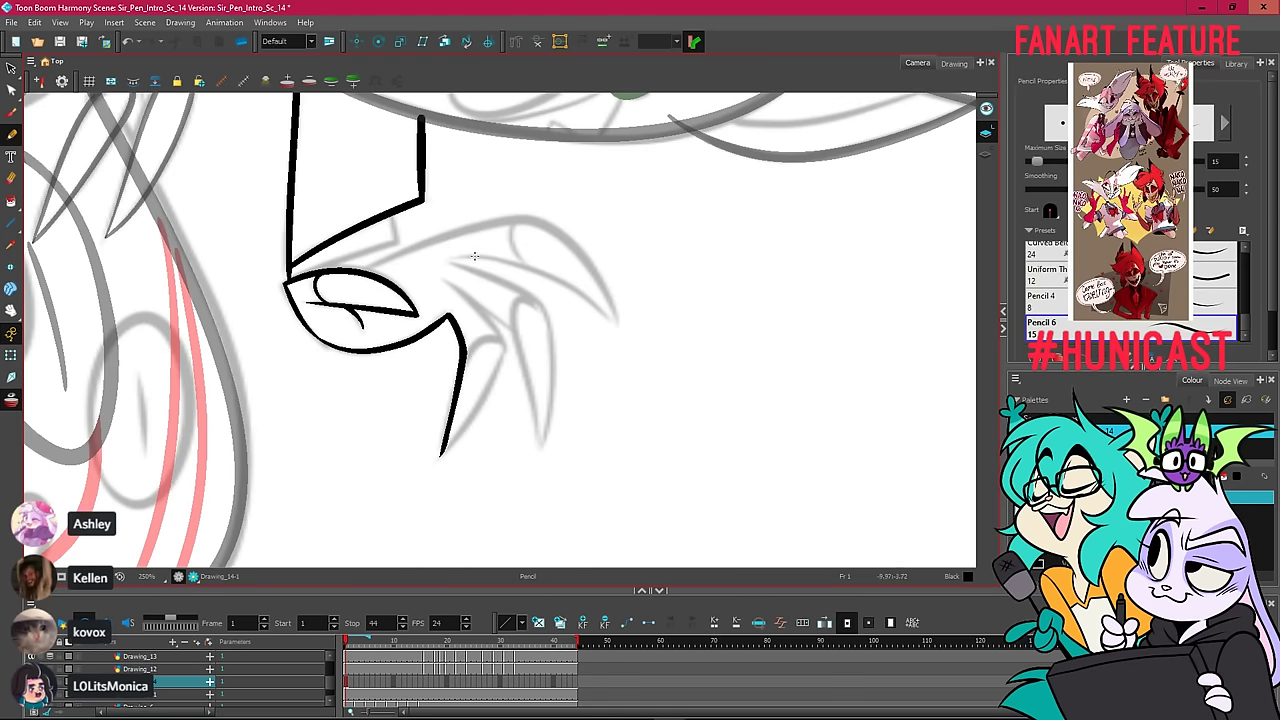
# Draw the lower and upper tapered lines of the middle finger, running from the palm to its claw.
pyautogui.moveTo(463, 375); pyautogui.dragTo(383, 383)
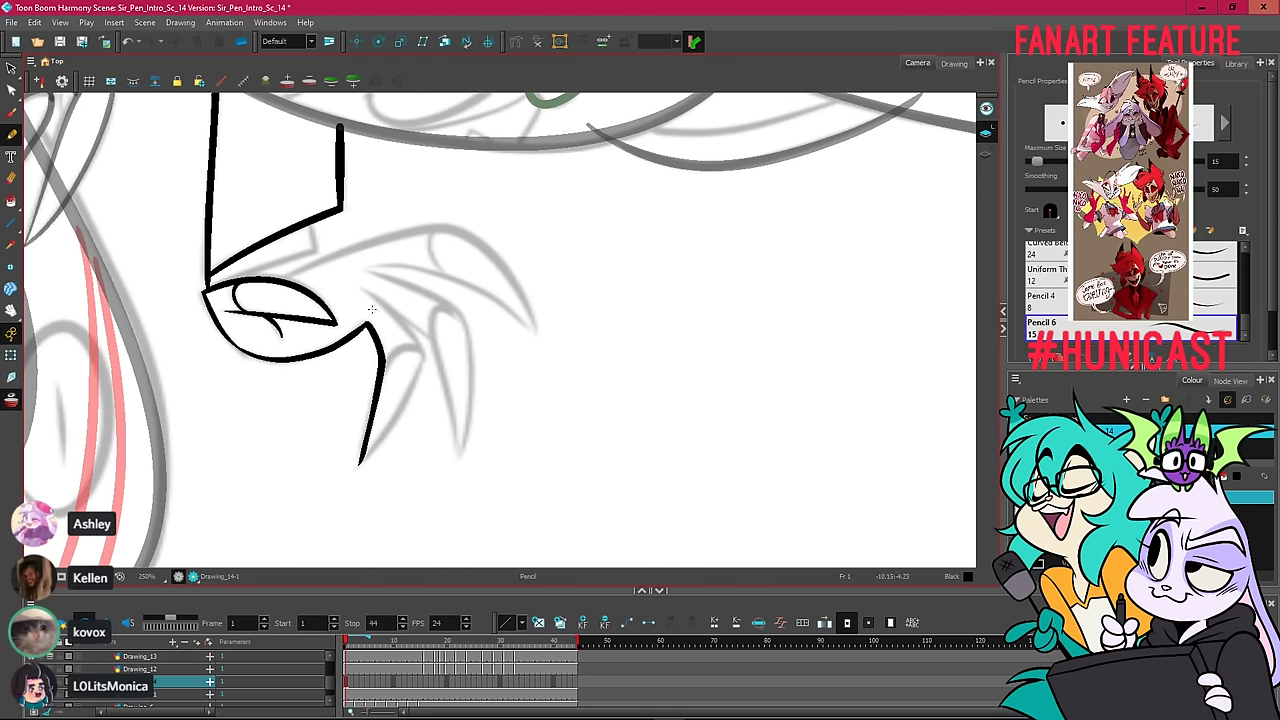
pyautogui.hotkey('ctrl', 'z')
pyautogui.moveTo(401, 315); pyautogui.dragTo(429, 337)
pyautogui.hotkey('ctrl', 'z')
pyautogui.moveTo(366, 291); pyautogui.dragTo(433, 342)
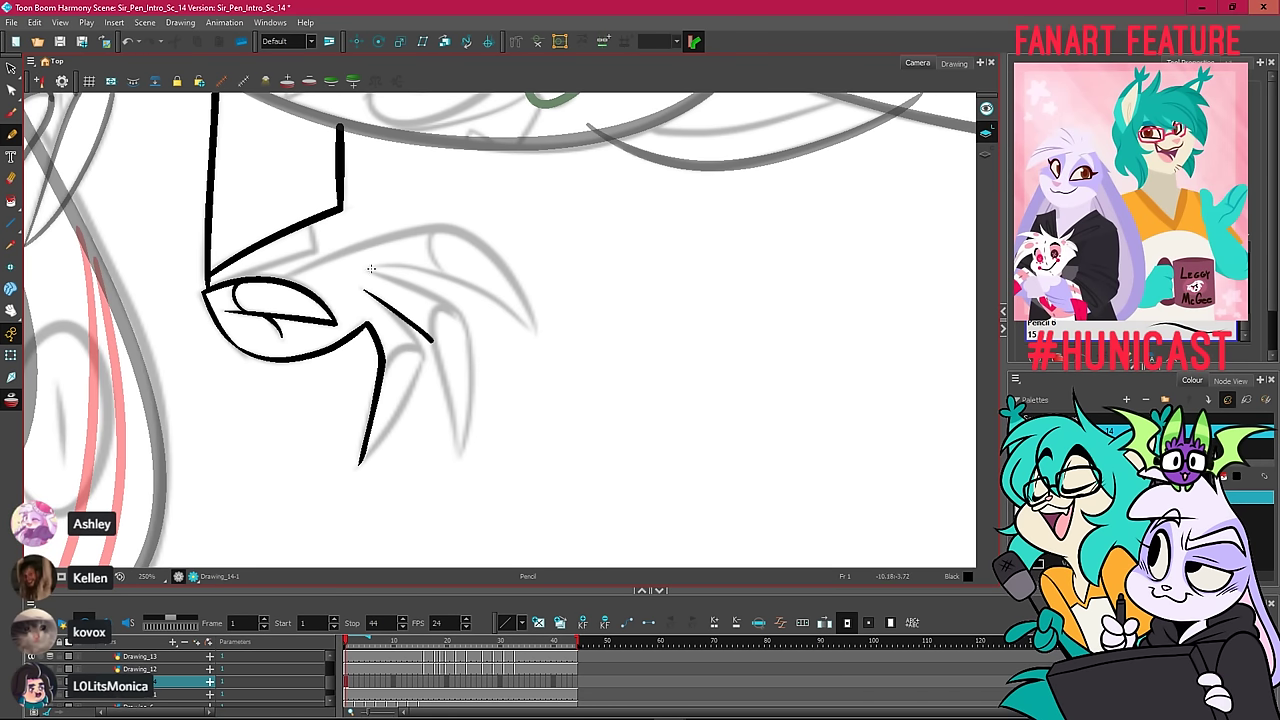
pyautogui.moveTo(371, 269); pyautogui.dragTo(467, 323)
pyautogui.hotkey('ctrl', 'z')
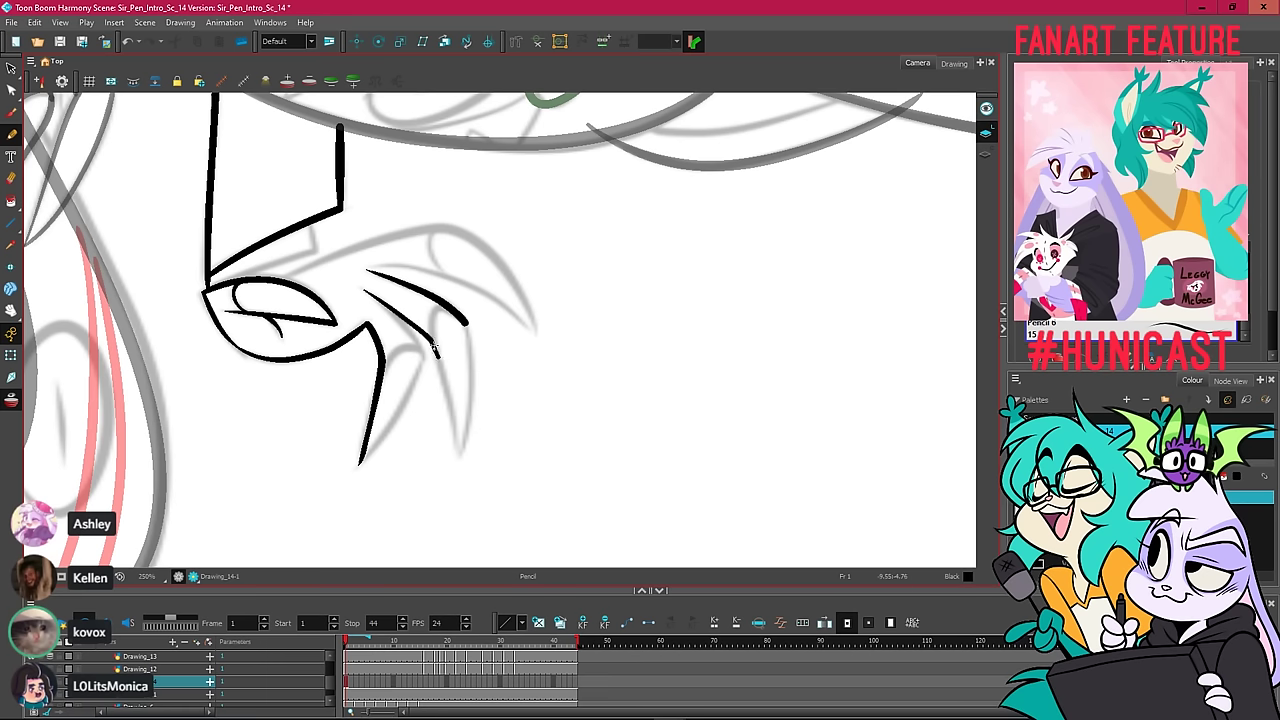
pyautogui.hotkey('ctrl', 'z')
# Draw the inner edge of the middle finger's claw and adjust its curvature with the Contour Editor.
pyautogui.moveTo(457, 435)
pyautogui.mouseDown()
pyautogui.moveTo(459, 457)
pyautogui.moveTo(453, 405)
pyautogui.mouseUp()
pyautogui.hotkey('ctrl', 'z')
pyautogui.hotkey('ctrl', 'z')
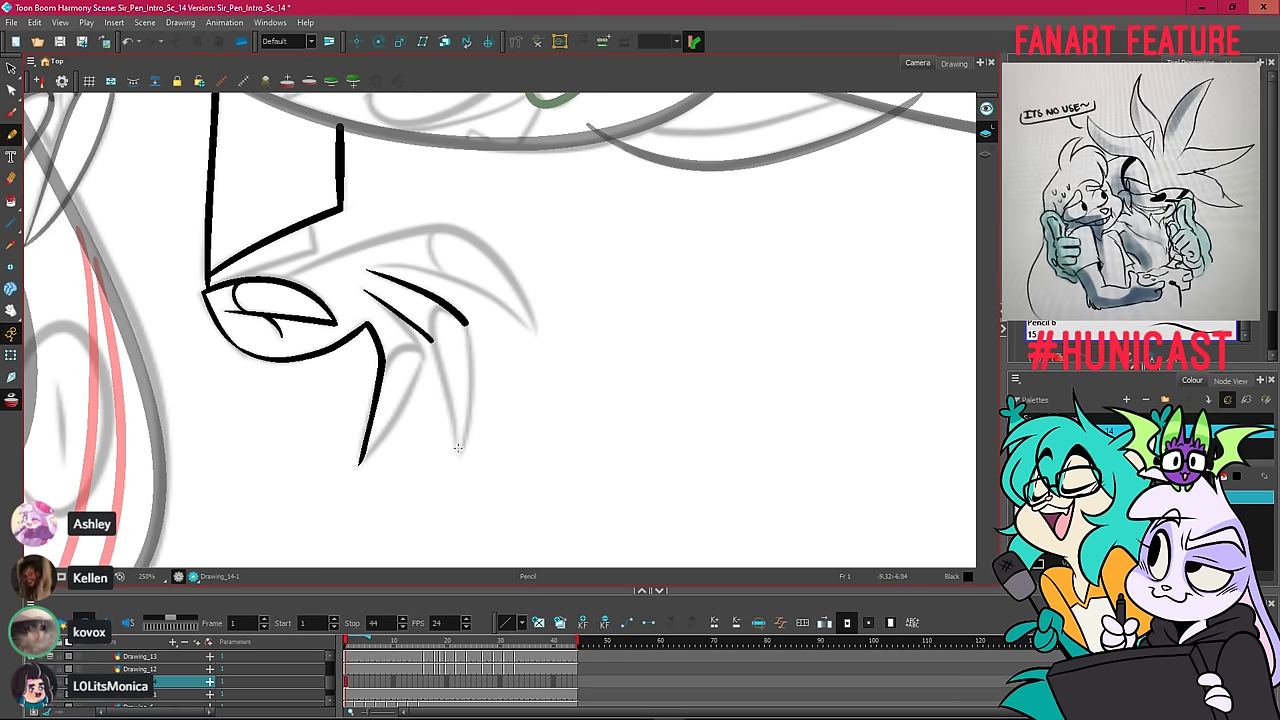
pyautogui.moveTo(455, 422); pyautogui.dragTo(443, 362)
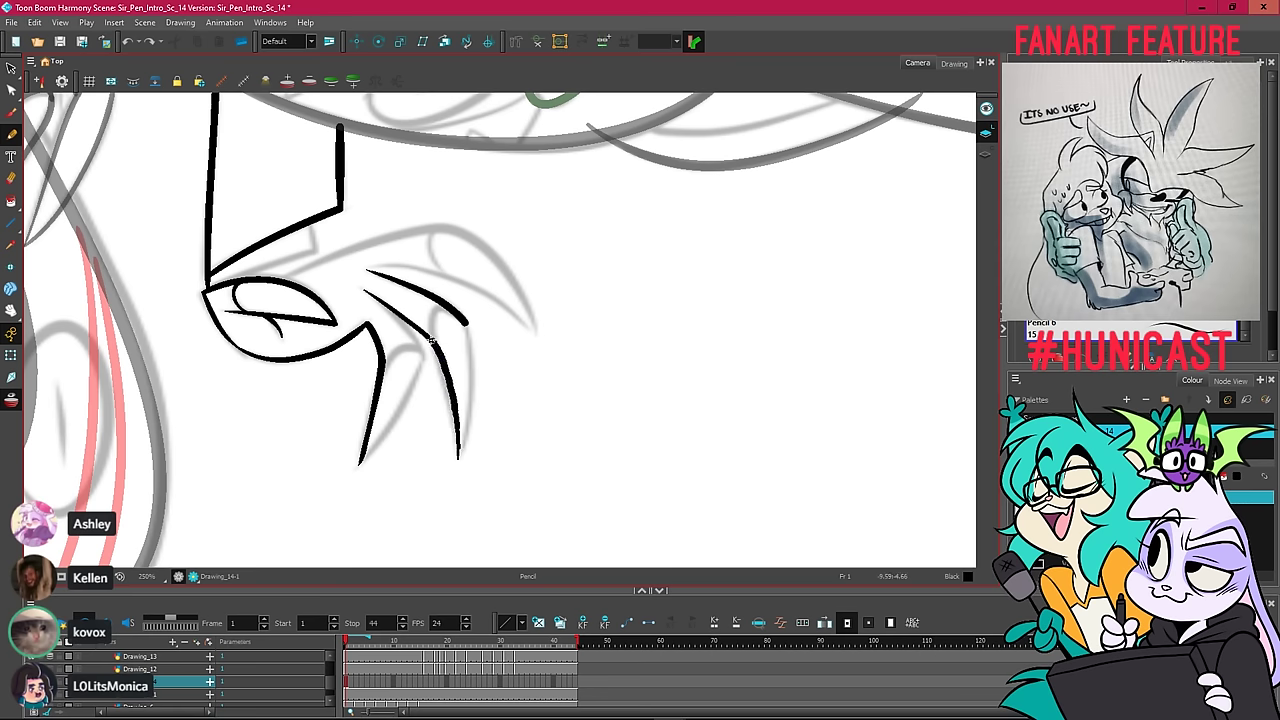
pyautogui.hotkey('alt', 'q')
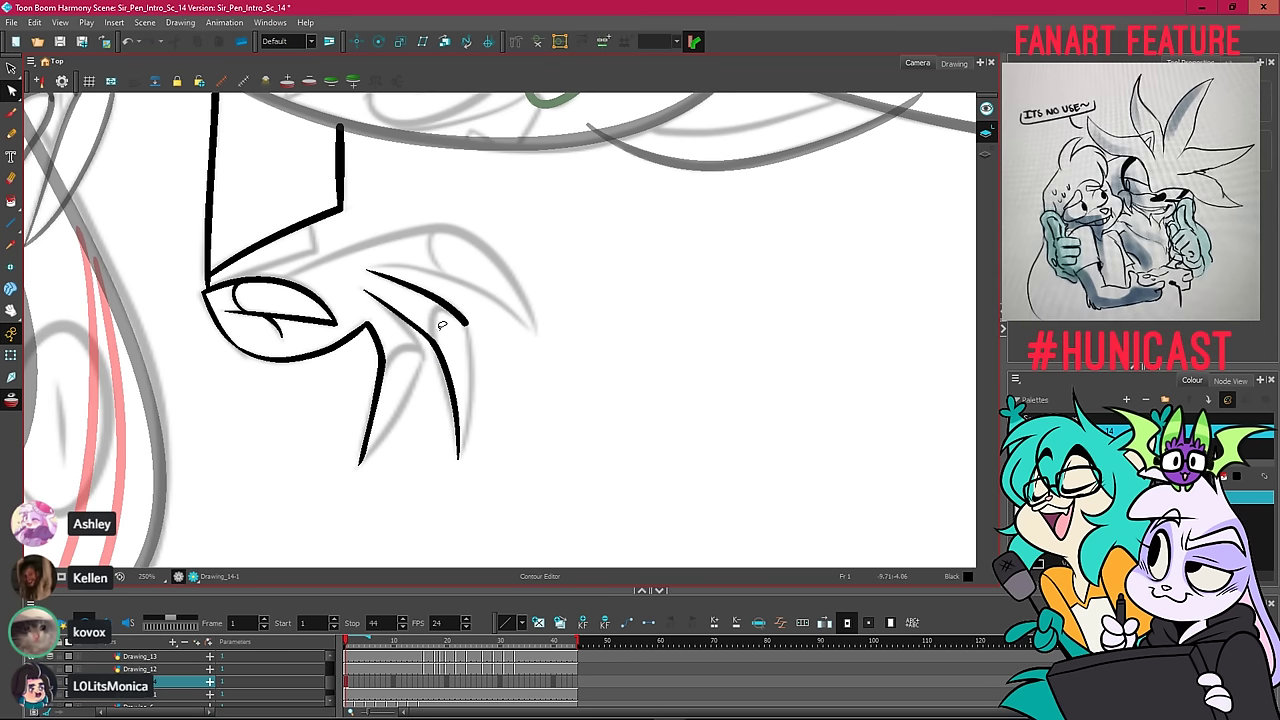
pyautogui.click(446, 380)
pyautogui.moveTo(445, 381); pyautogui.dragTo(447, 386)
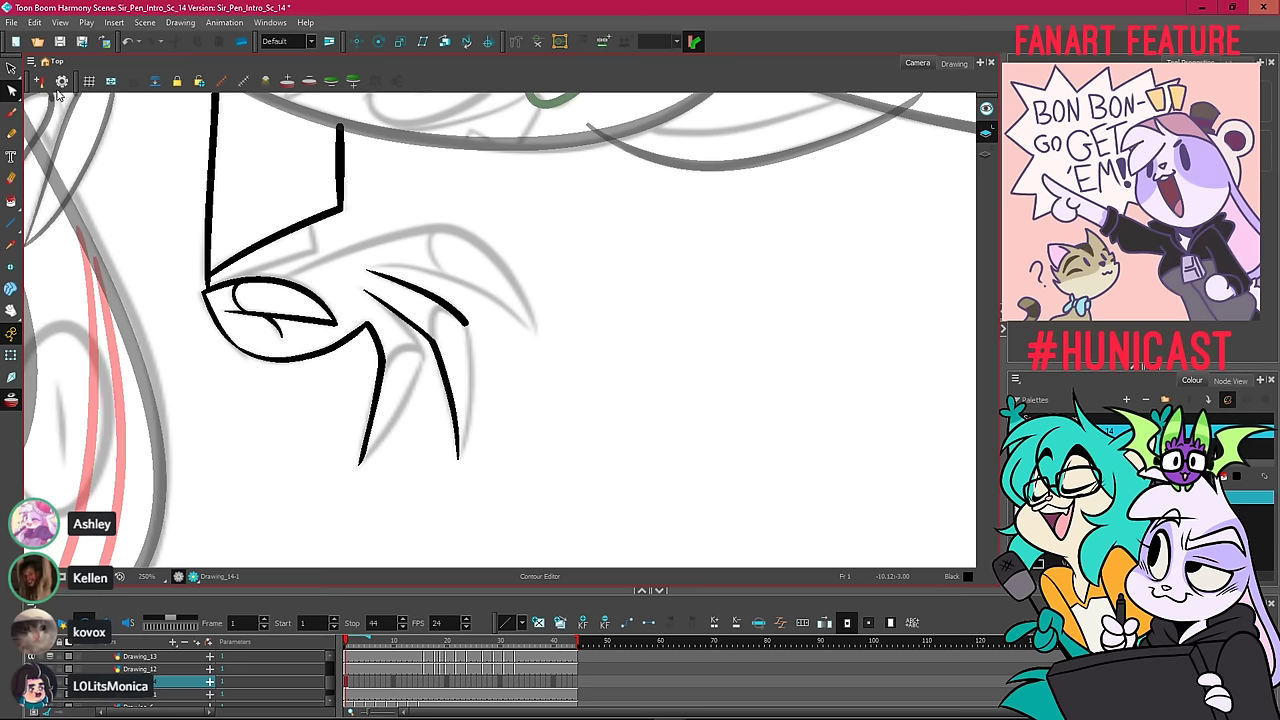
# Draw the outer edge of the middle claw from its tip to the finger's upper line, plus the small arc across its base.
pyautogui.hotkey('alt', 'x')
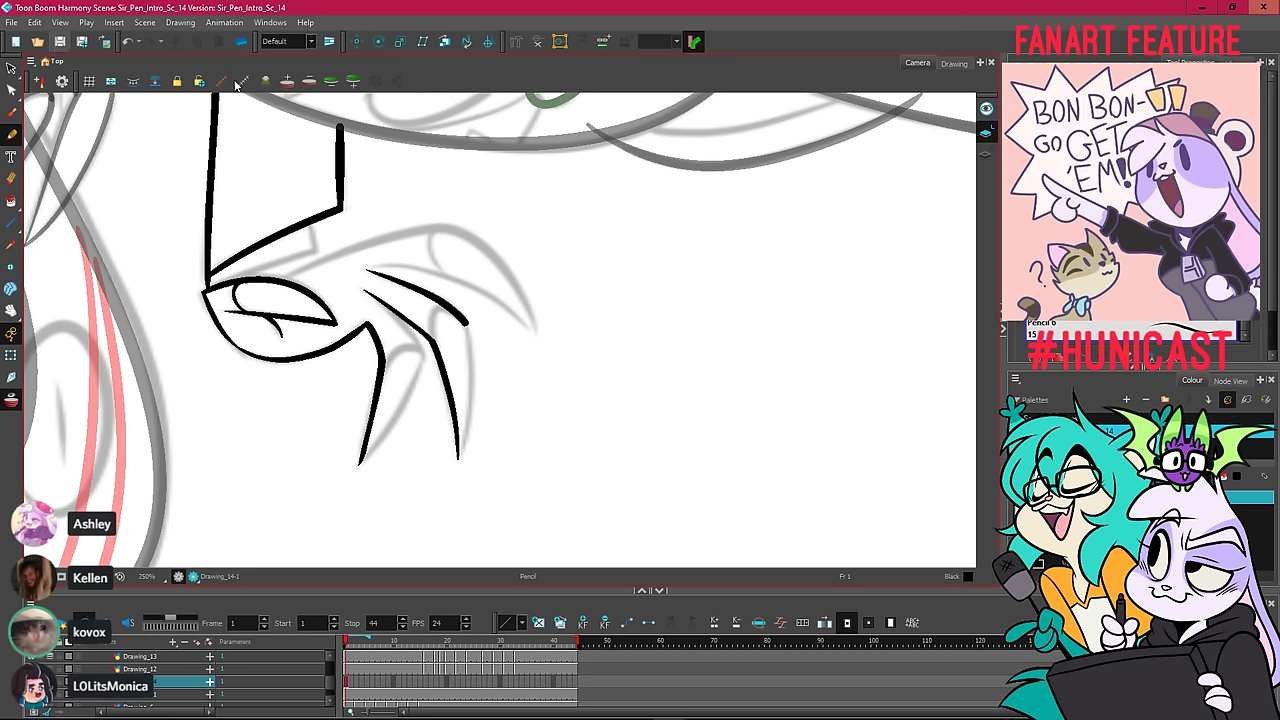
pyautogui.hotkey('ctrl', 'z')
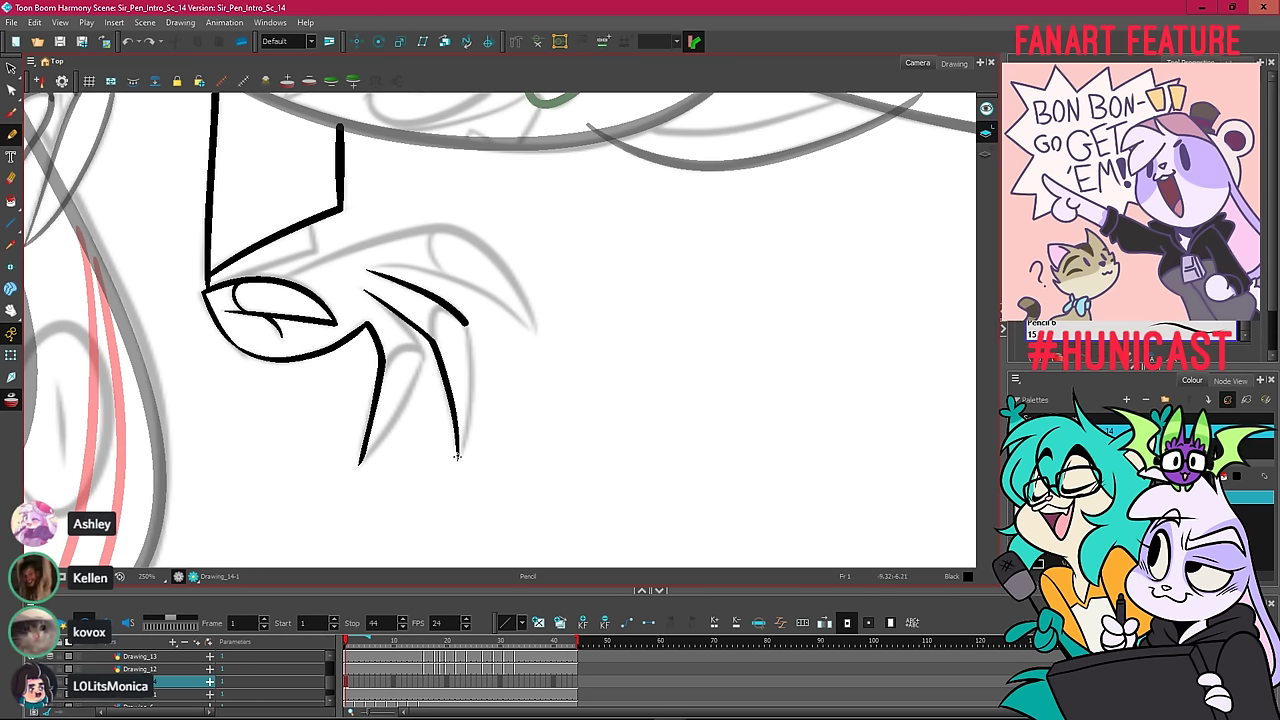
pyautogui.moveTo(459, 456); pyautogui.dragTo(466, 310)
pyautogui.hotkey('ctrl', 'z')
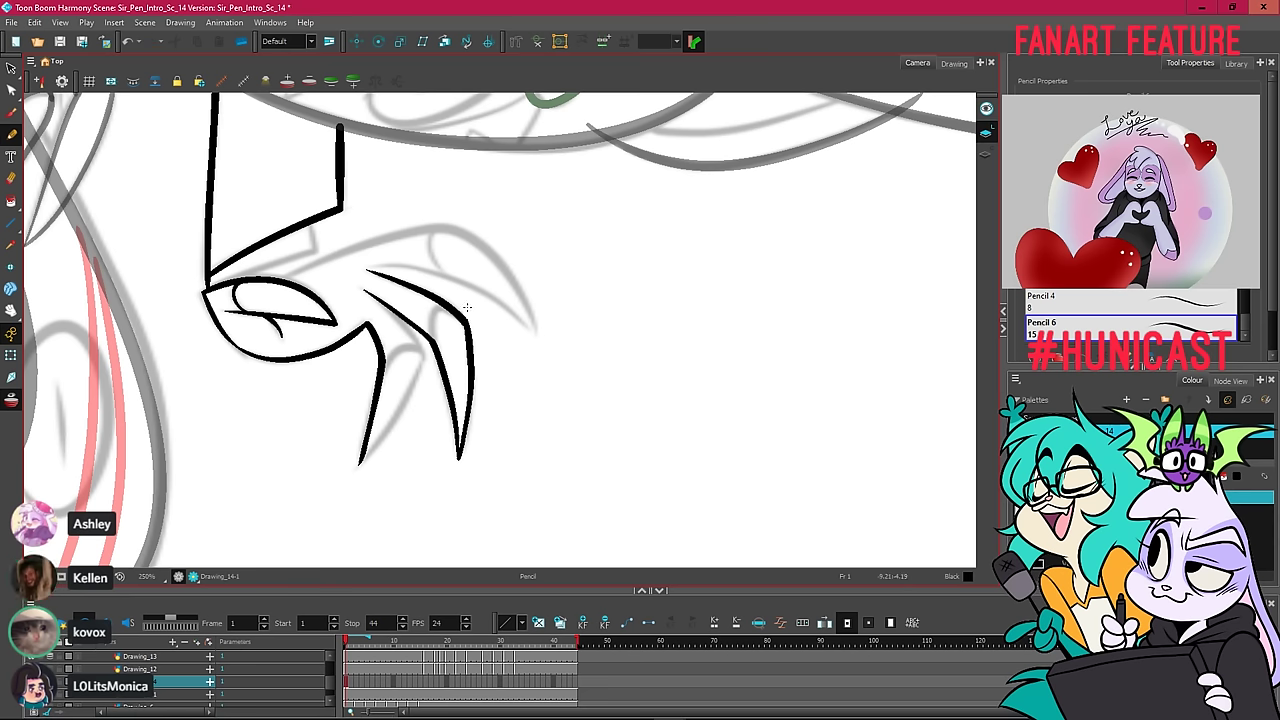
pyautogui.click(11, 90)
pyautogui.click(466, 332)
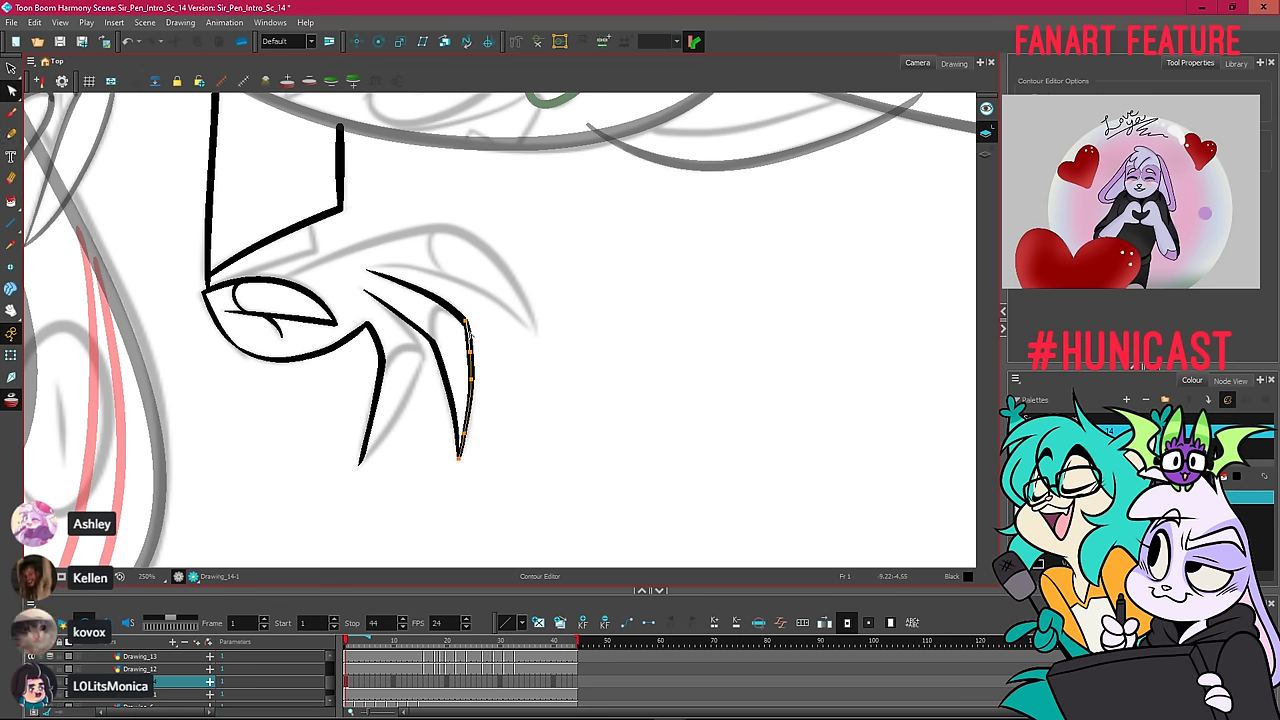
pyautogui.click(508, 340)
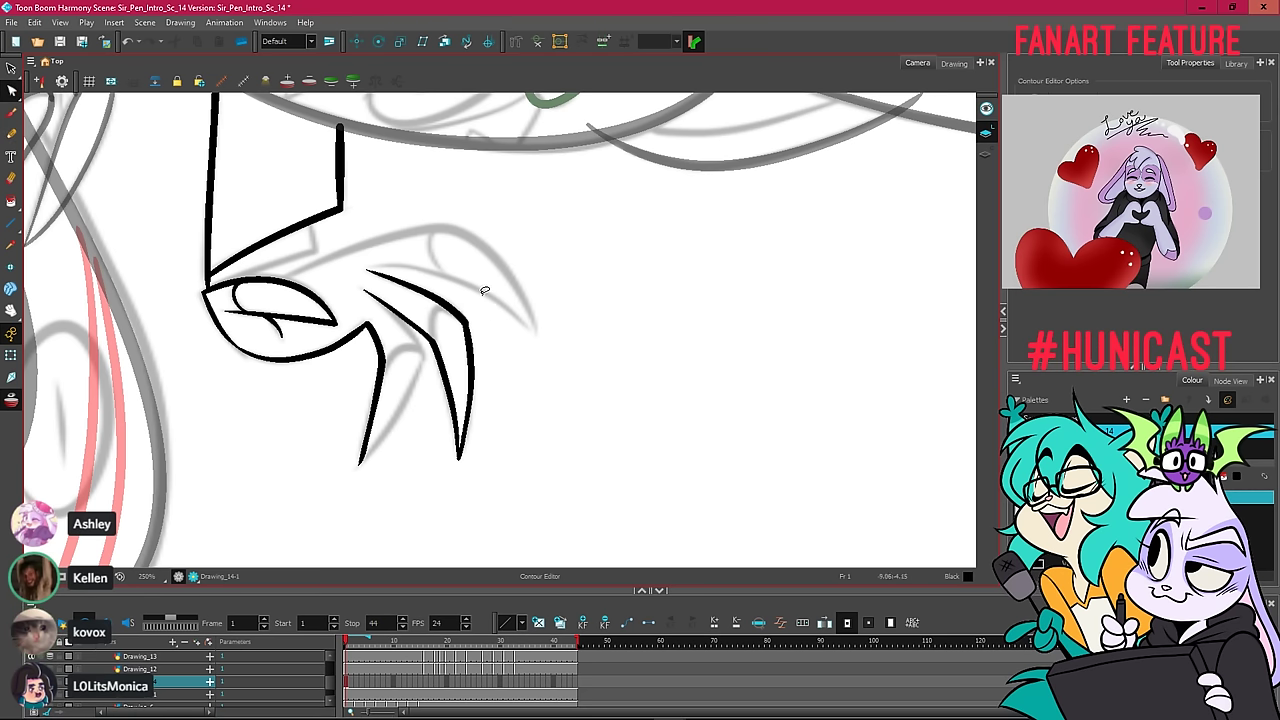
pyautogui.click(11, 133)
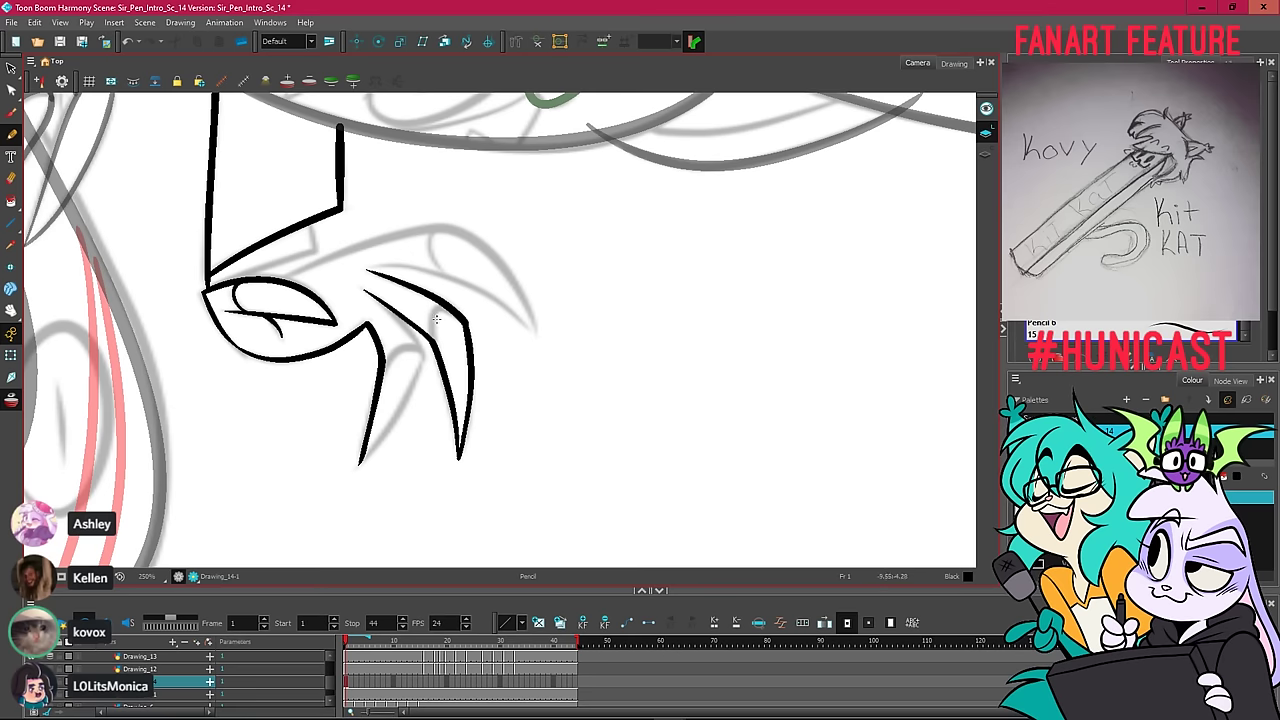
pyautogui.moveTo(473, 337)
pyautogui.mouseDown()
pyautogui.moveTo(500, 374)
pyautogui.moveTo(470, 388)
pyautogui.moveTo(468, 364)
pyautogui.moveTo(497, 375)
pyautogui.moveTo(468, 370)
pyautogui.mouseUp()
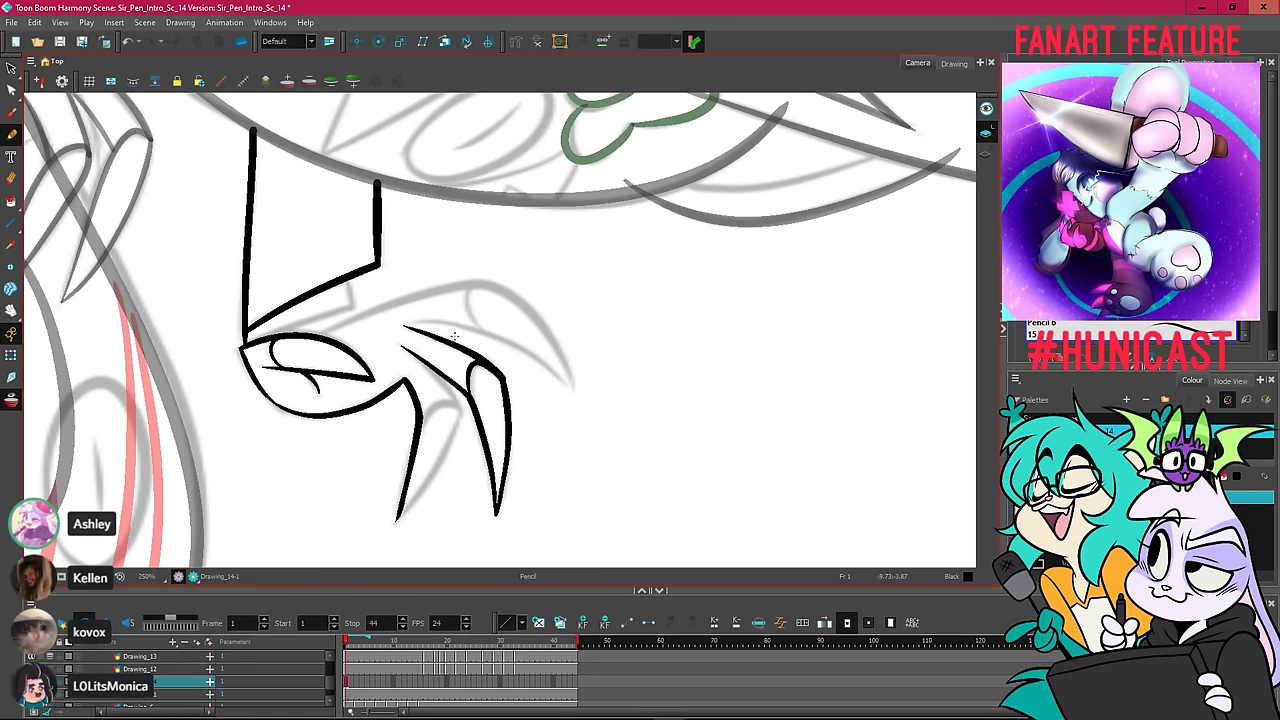
# Draw the short finger line branching toward the first claw and the claw's inner edge connecting it to the tip.
pyautogui.moveTo(455, 336); pyautogui.dragTo(572, 282)
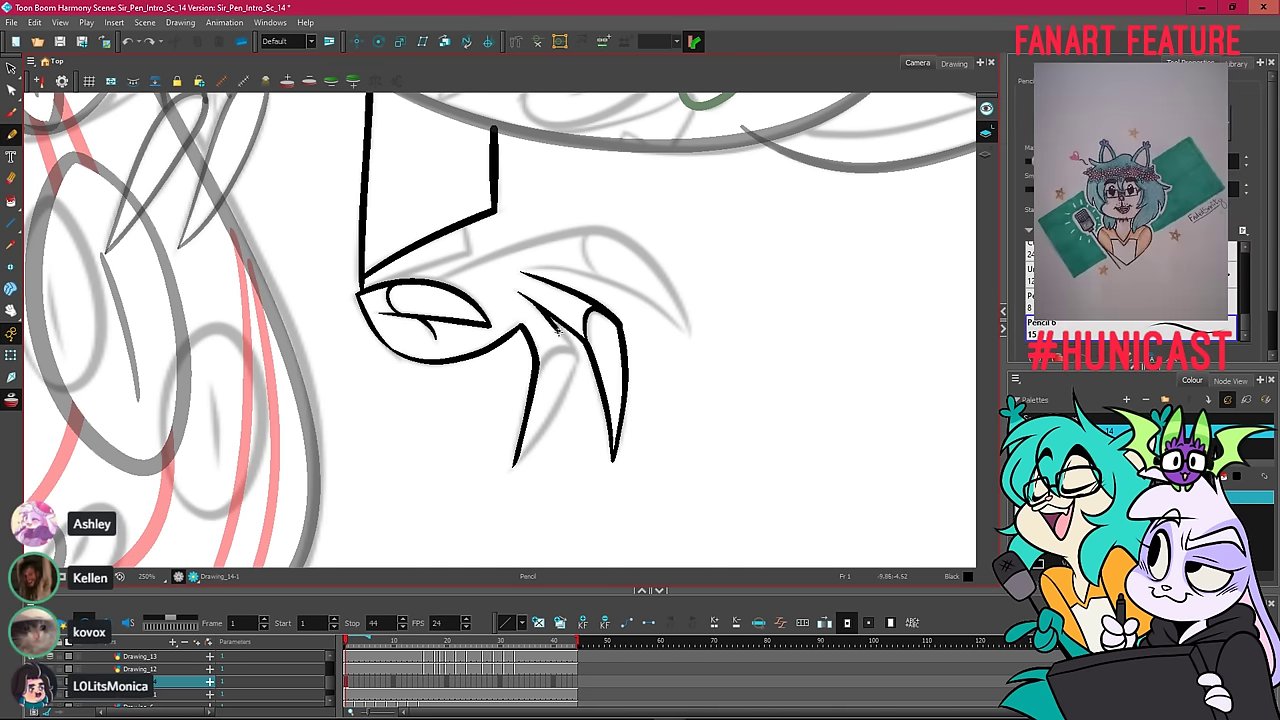
pyautogui.moveTo(548, 316); pyautogui.dragTo(573, 350)
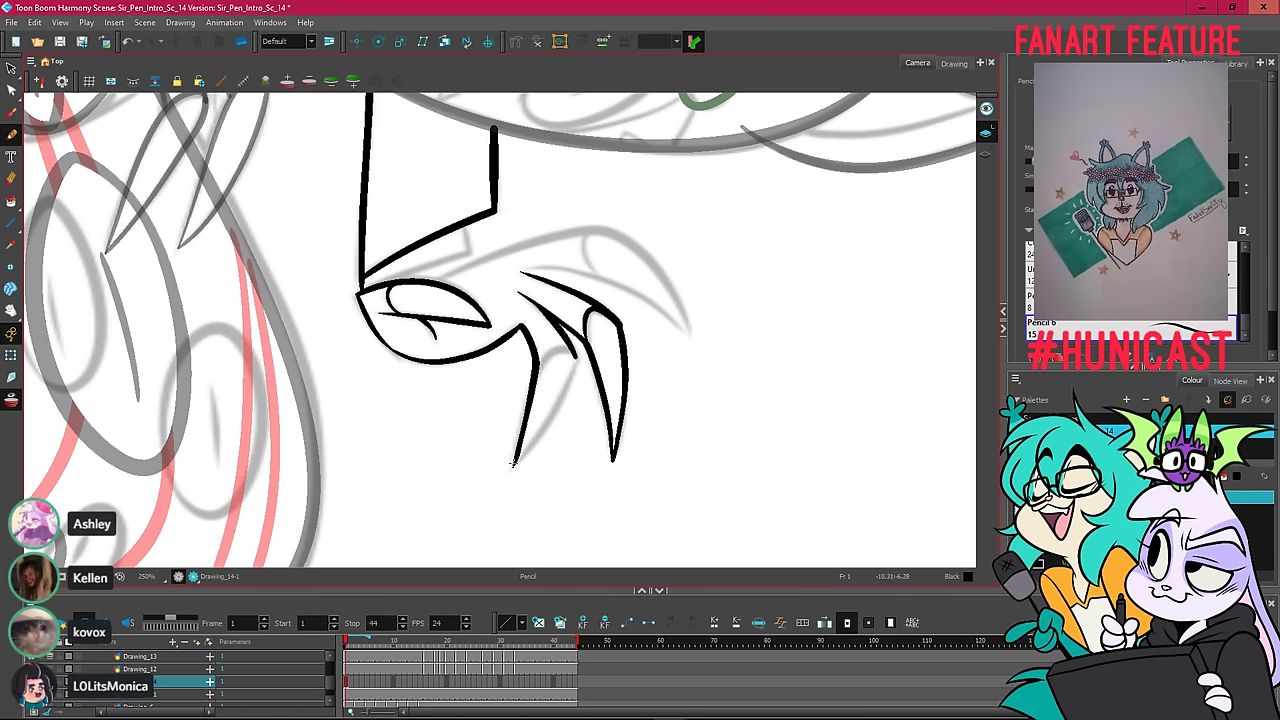
pyautogui.moveTo(515, 460); pyautogui.dragTo(572, 363)
pyautogui.hotkey('ctrl', 'z')
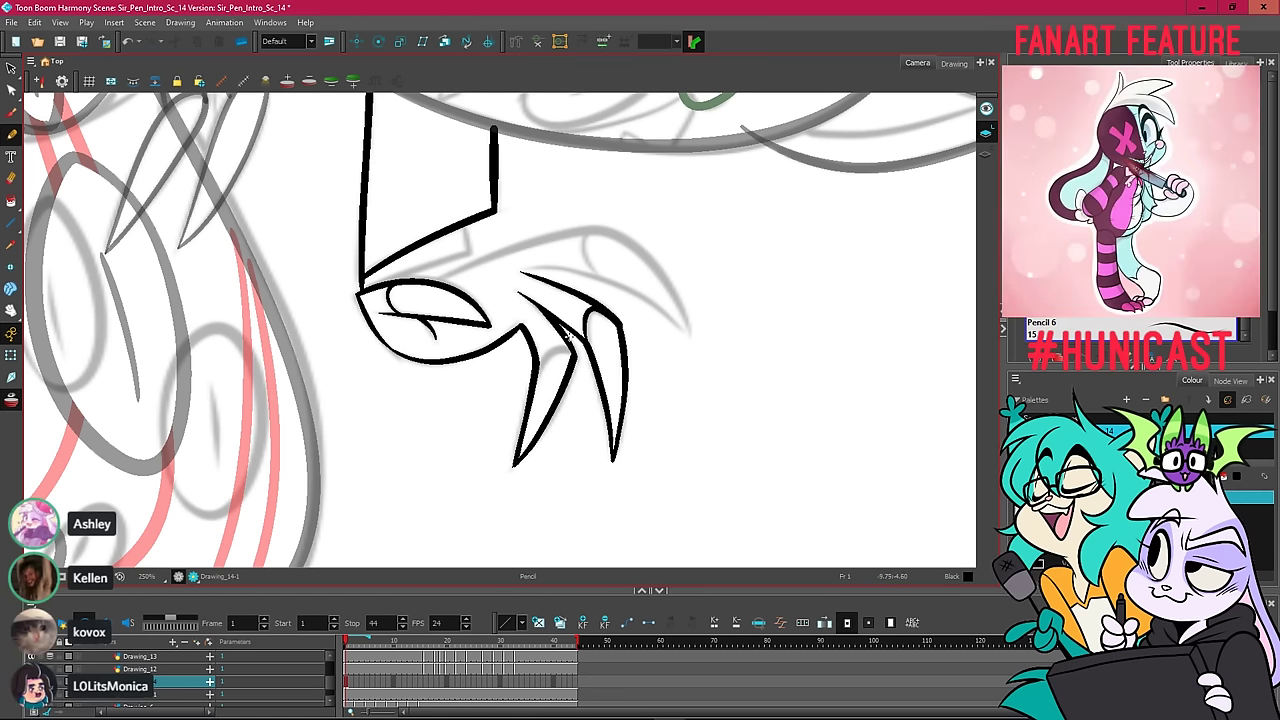
# Align the end point of the first claw's inner edge with the claw tip using the Contour Editor.
pyautogui.click(12, 90)
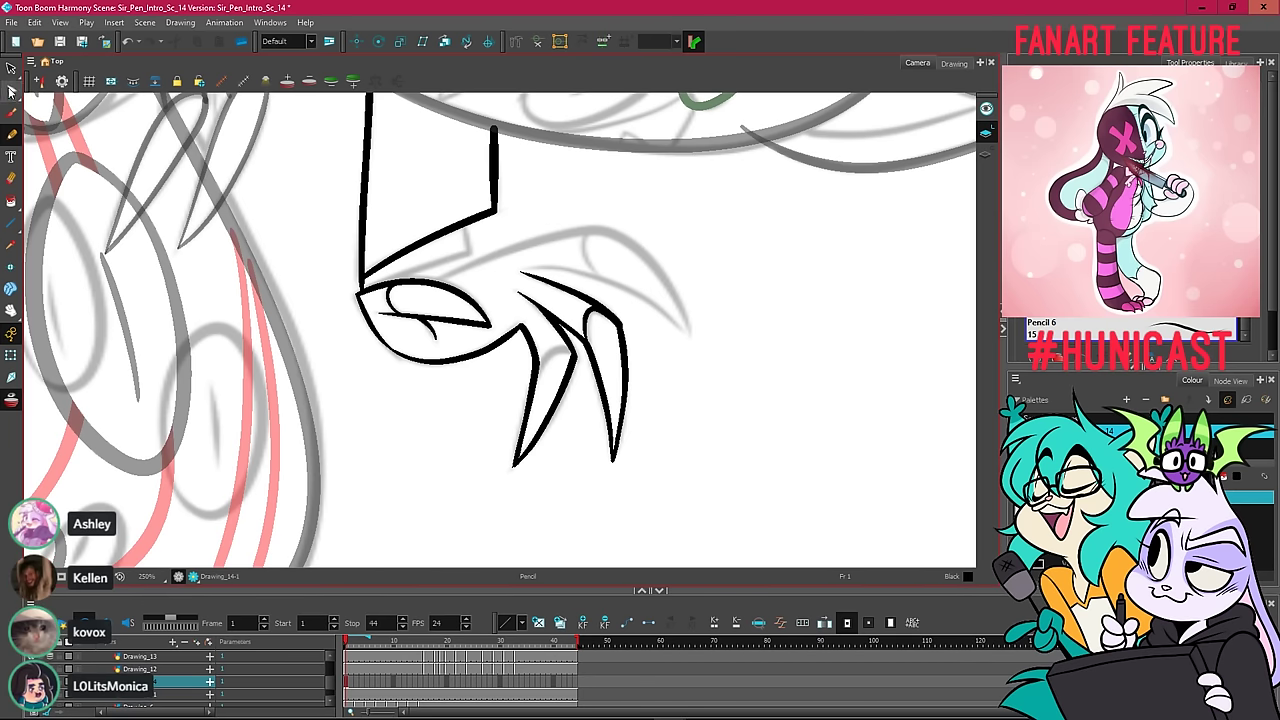
pyautogui.scroll(6, 519, 461)
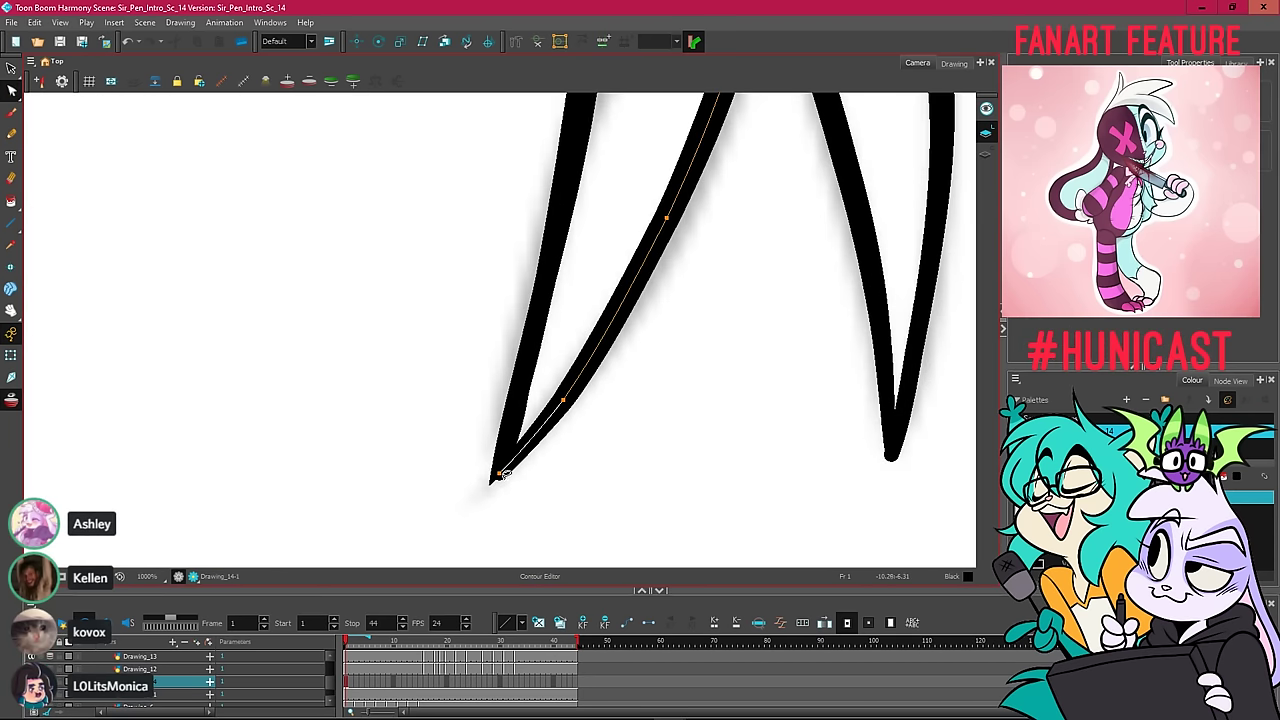
pyautogui.click(495, 478)
pyautogui.moveTo(498, 474); pyautogui.dragTo(495, 475)
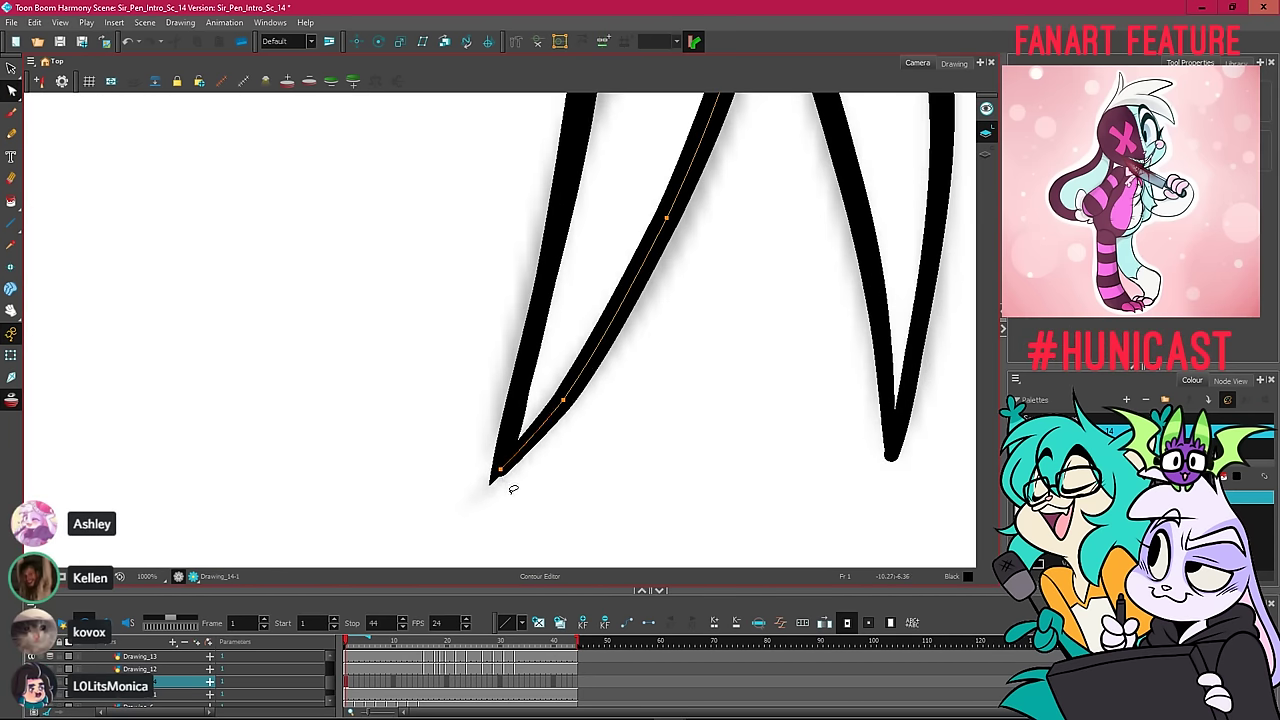
pyautogui.moveTo(502, 477); pyautogui.dragTo(497, 472)
# Draw the long arched upper outline of the topmost finger from the palm's upper edge down to its claw tip with the Pencil.
pyautogui.press('space')
pyautogui.scroll(-3, 645, 365)
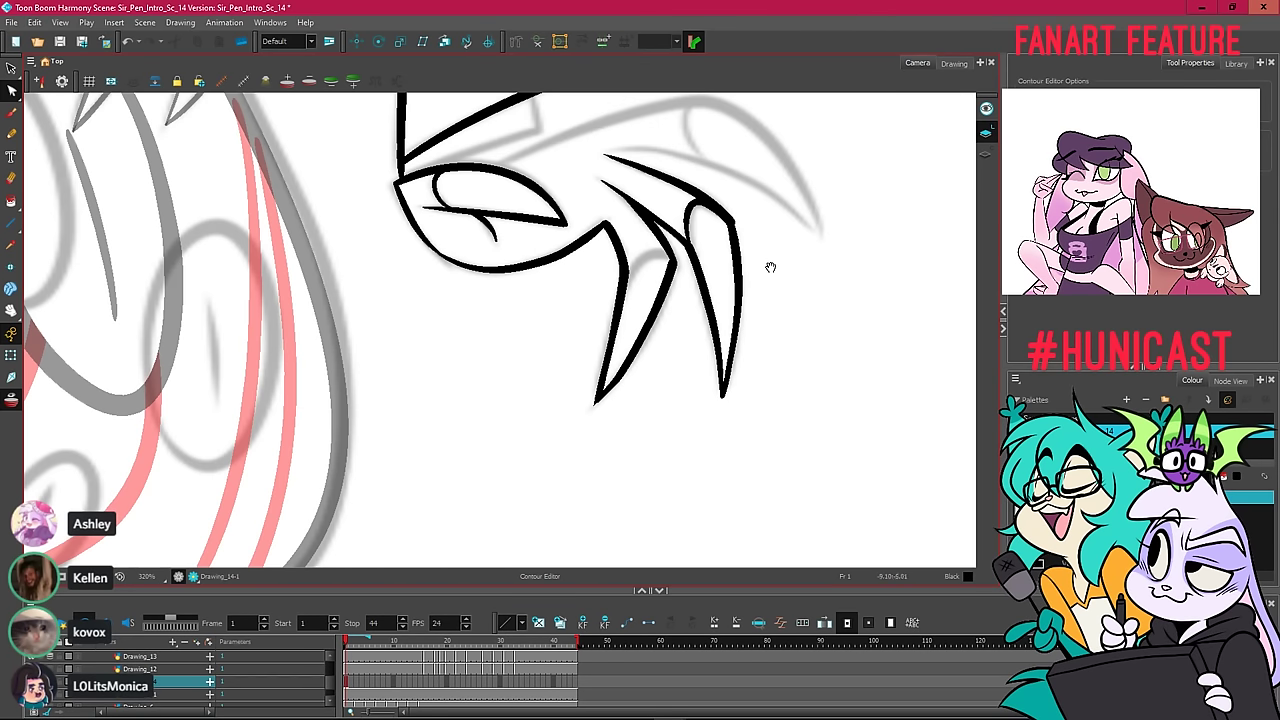
pyautogui.moveTo(770, 266); pyautogui.dragTo(602, 418)
pyautogui.hotkey('alt', '/')
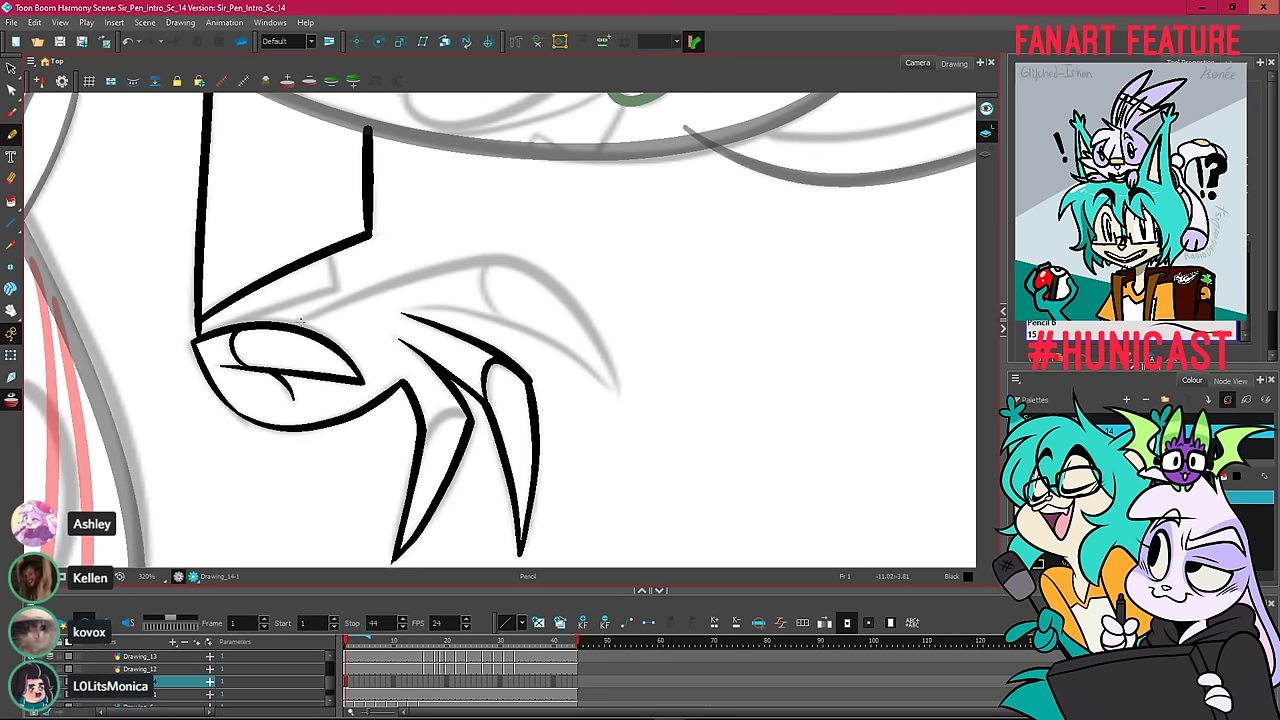
pyautogui.hotkey('ctrl', 'z')
pyautogui.moveTo(291, 325)
pyautogui.mouseDown()
pyautogui.moveTo(443, 268)
pyautogui.moveTo(545, 281)
pyautogui.mouseUp()
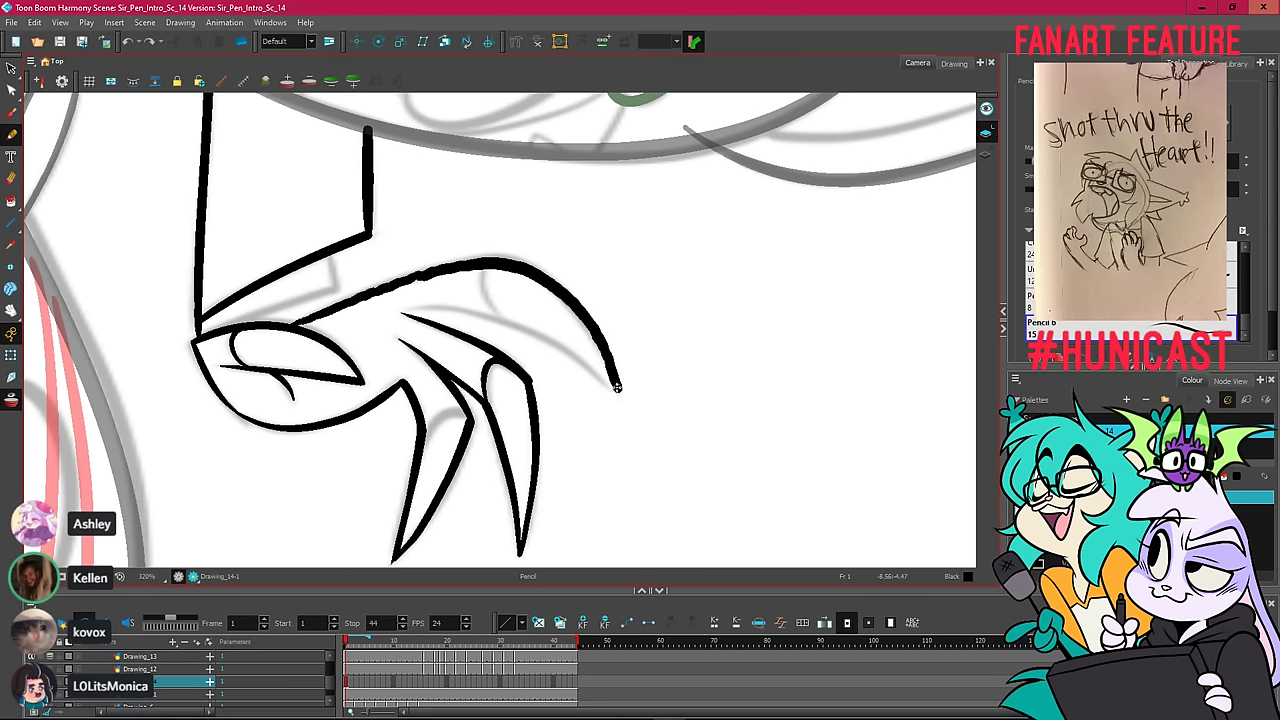
# Finish the topmost finger's upper outline at its claw tip and adjust the curve near the palm with the Contour Editor.
pyautogui.moveTo(617, 388); pyautogui.dragTo(620, 402)
pyautogui.moveTo(659, 241); pyautogui.dragTo(585, 256)
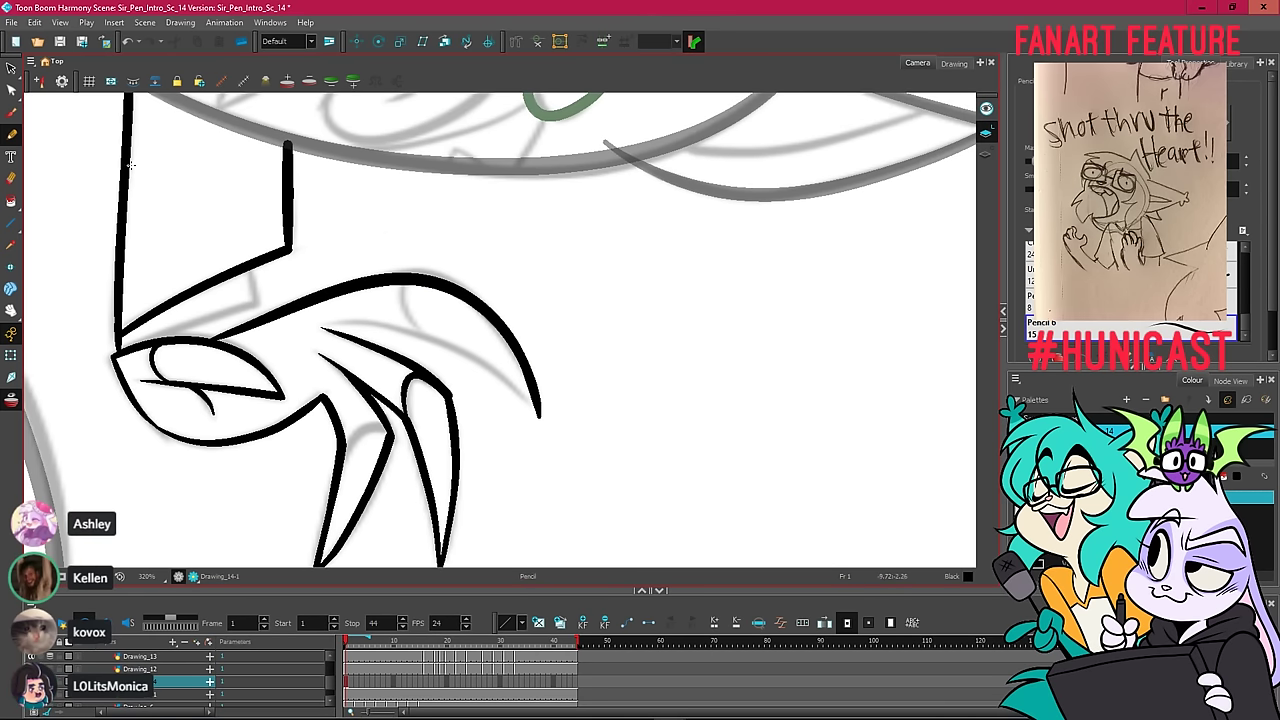
pyautogui.hotkey('alt', 'q')
pyautogui.click(219, 338)
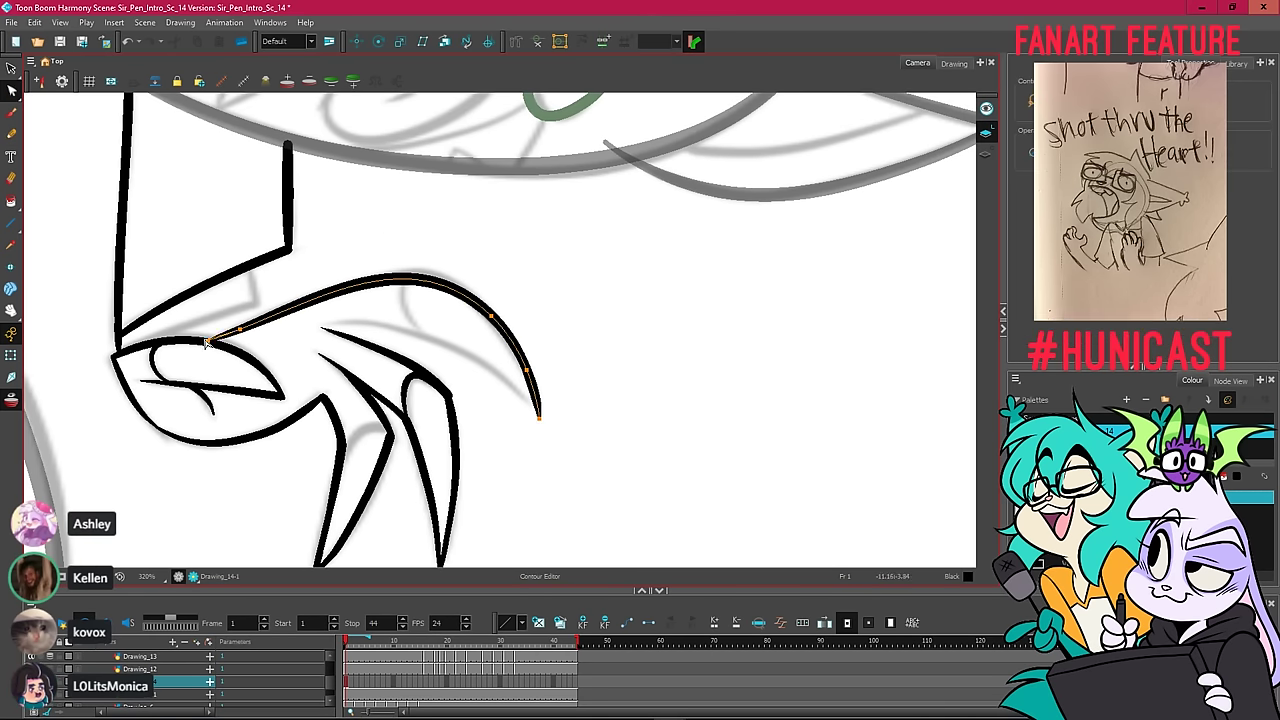
pyautogui.moveTo(240, 329); pyautogui.dragTo(256, 320)
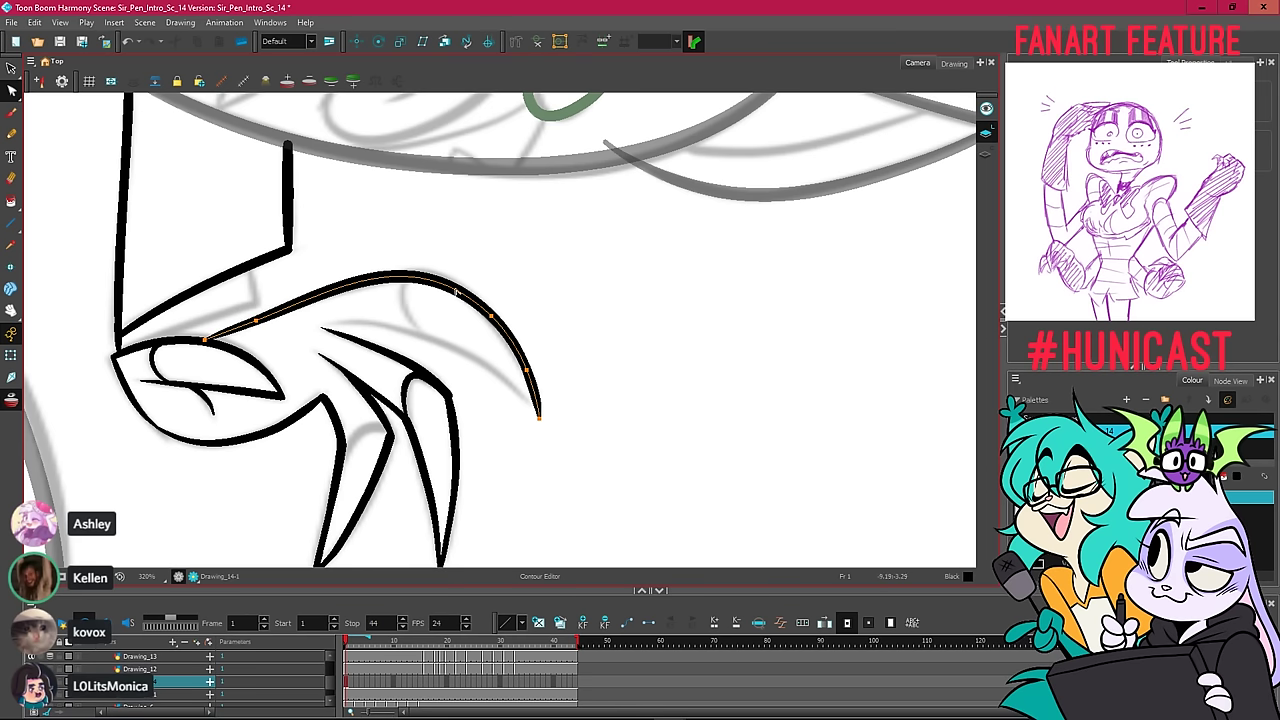
pyautogui.moveTo(456, 291); pyautogui.dragTo(479, 293)
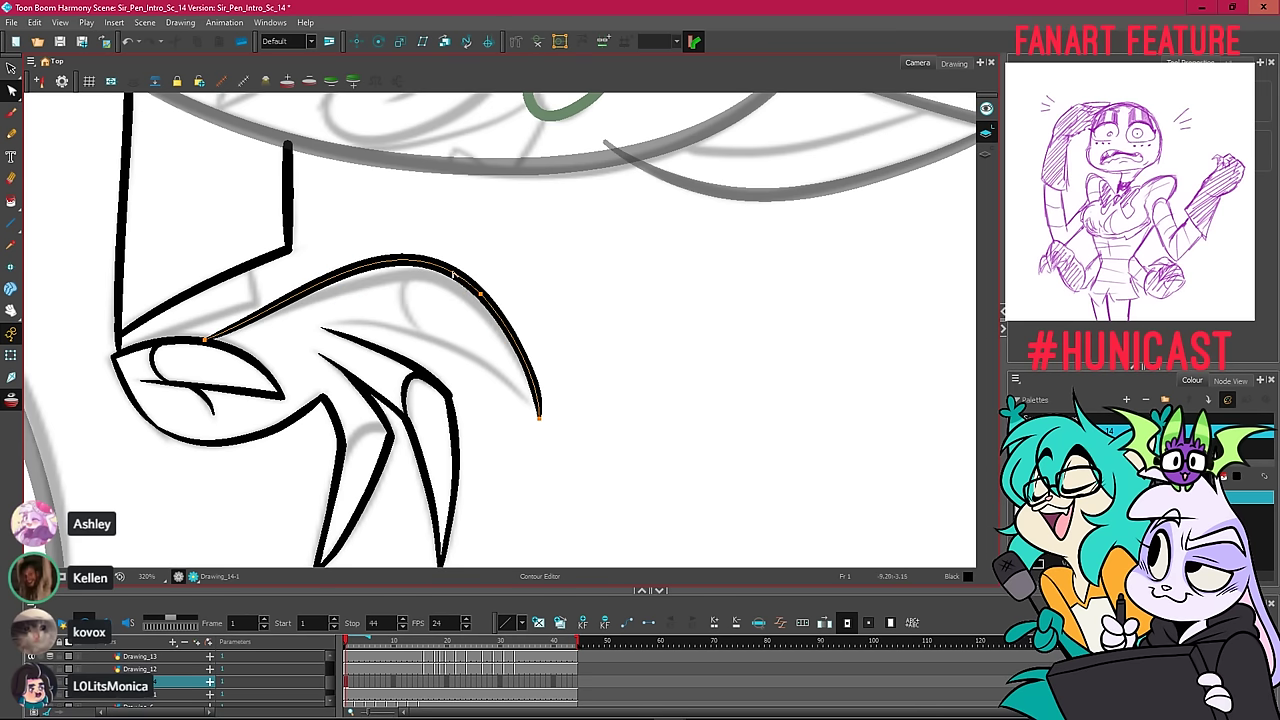
pyautogui.hotkey('ctrl', 'z')
pyautogui.hotkey('ctrl', 'z')
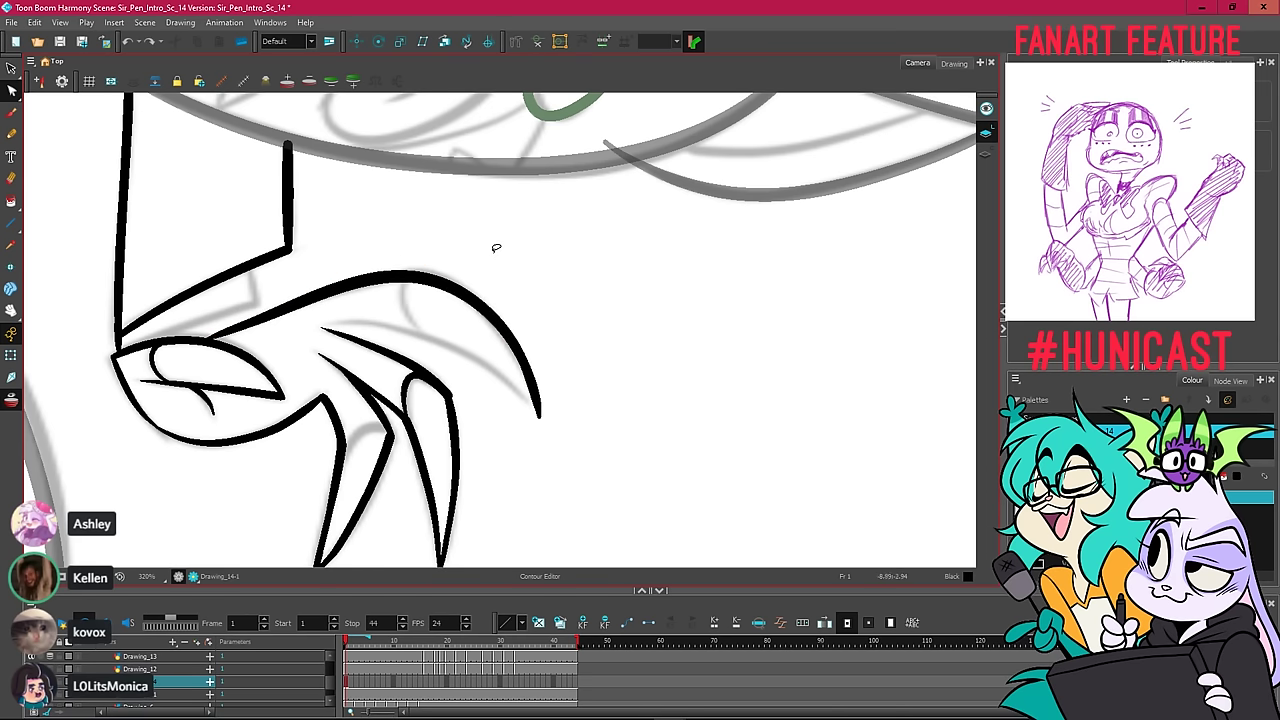
# Smooth the arch of the topmost finger's upper outline by repositioning its curve point at the crest with the Contour Editor.
pyautogui.click(300, 298)
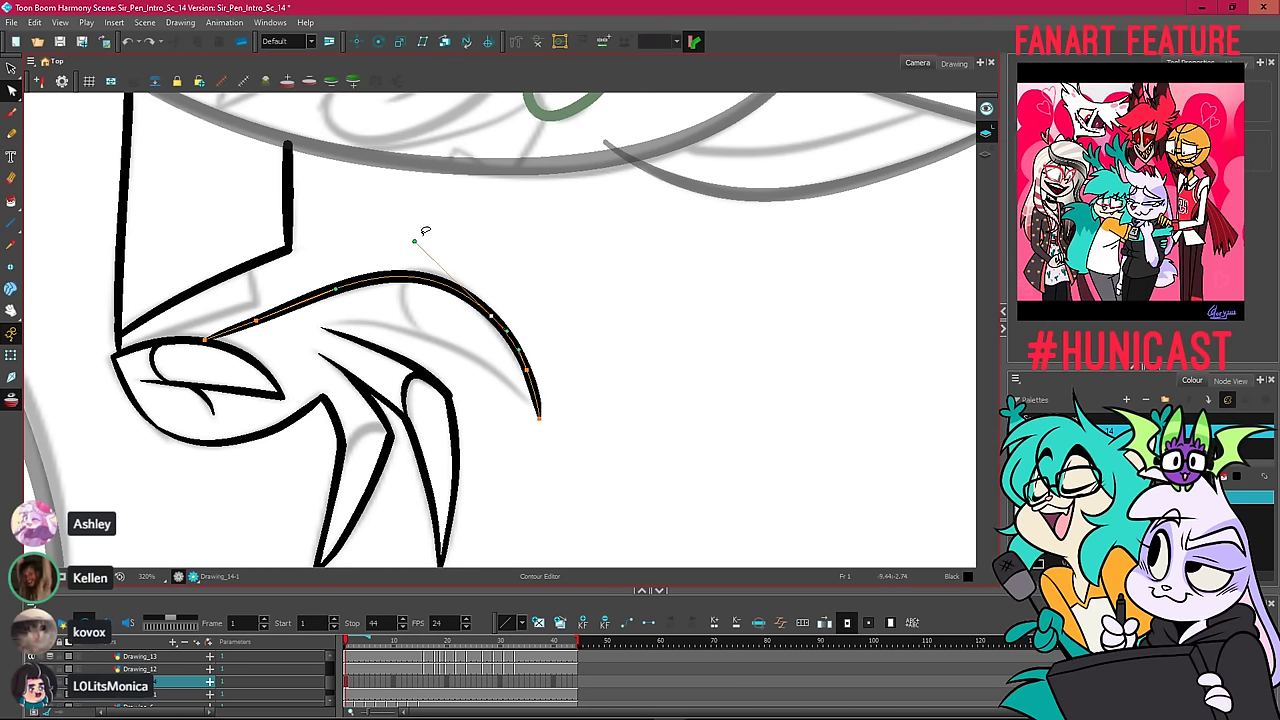
pyautogui.moveTo(415, 242); pyautogui.dragTo(408, 234)
pyautogui.moveTo(336, 289); pyautogui.dragTo(413, 276)
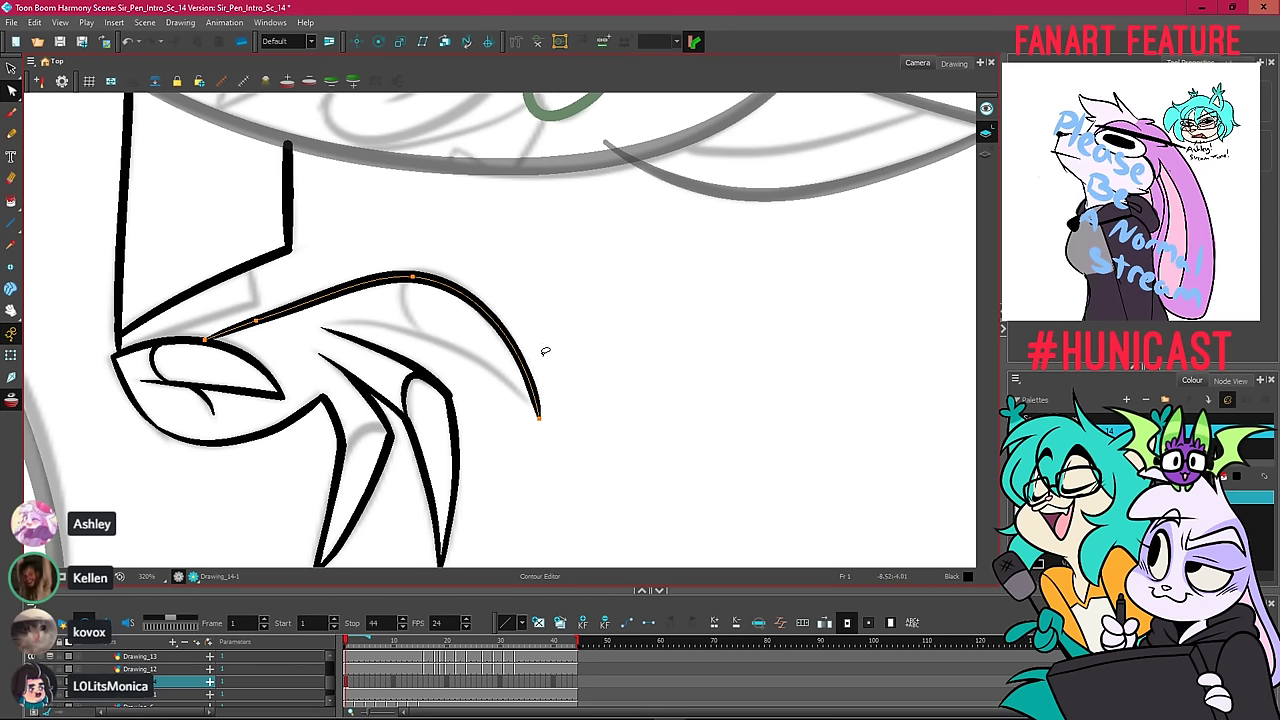
pyautogui.click(572, 381)
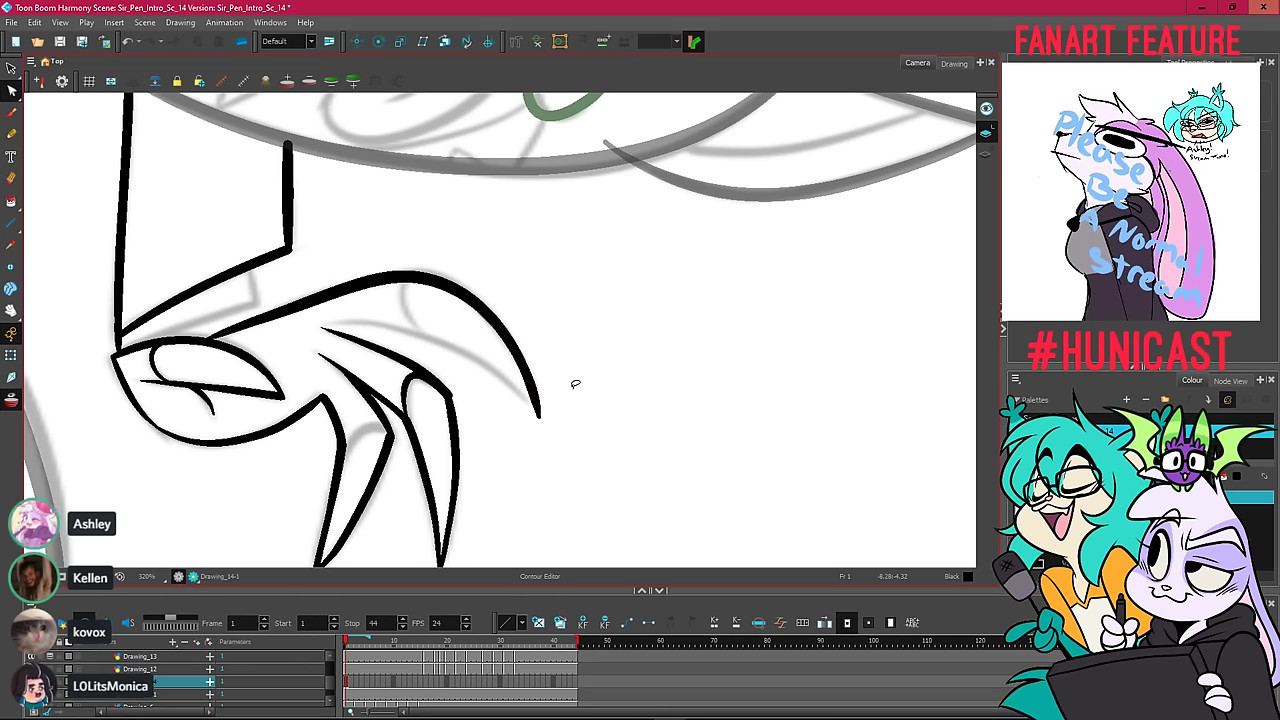
# Draw the topmost finger's curved lower edge from the palm to the claw tip with the Pencil, undoing misplaced strokes.
pyautogui.click(13, 134)
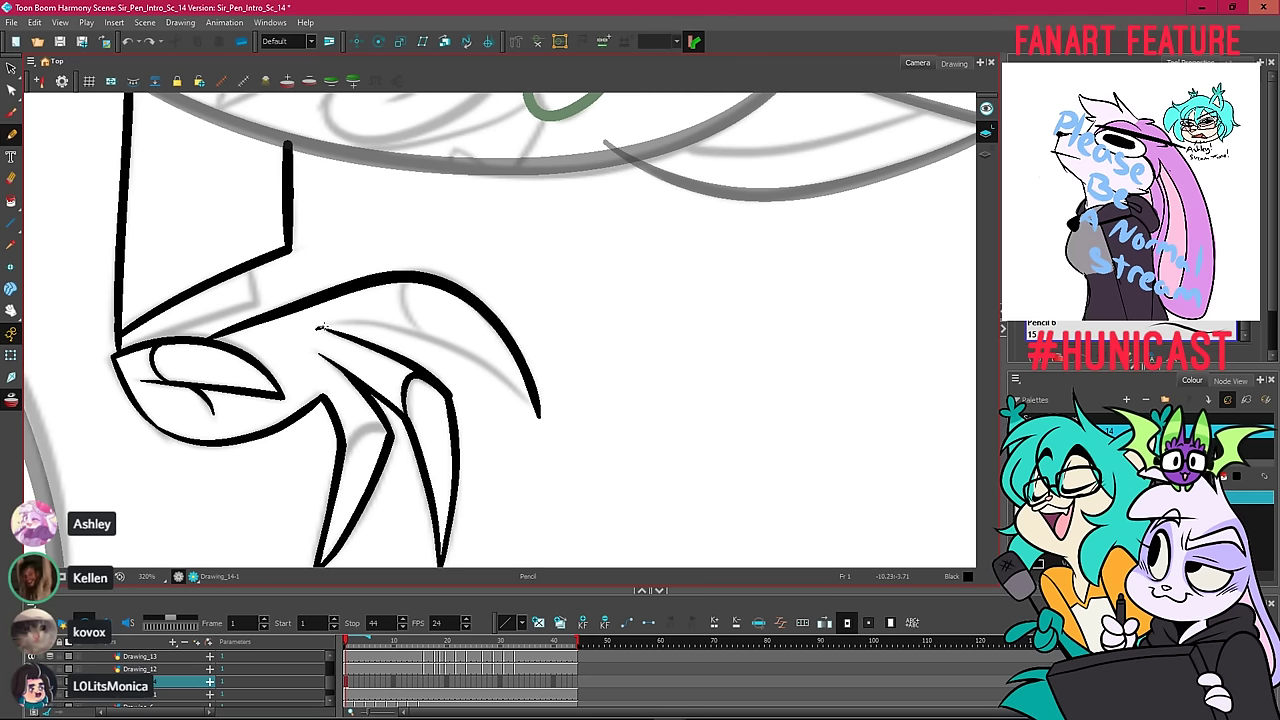
pyautogui.moveTo(311, 329)
pyautogui.mouseDown()
pyautogui.moveTo(358, 323)
pyautogui.moveTo(322, 327)
pyautogui.mouseUp()
pyautogui.hotkey('ctrl', 'z')
pyautogui.hotkey('ctrl', 'z')
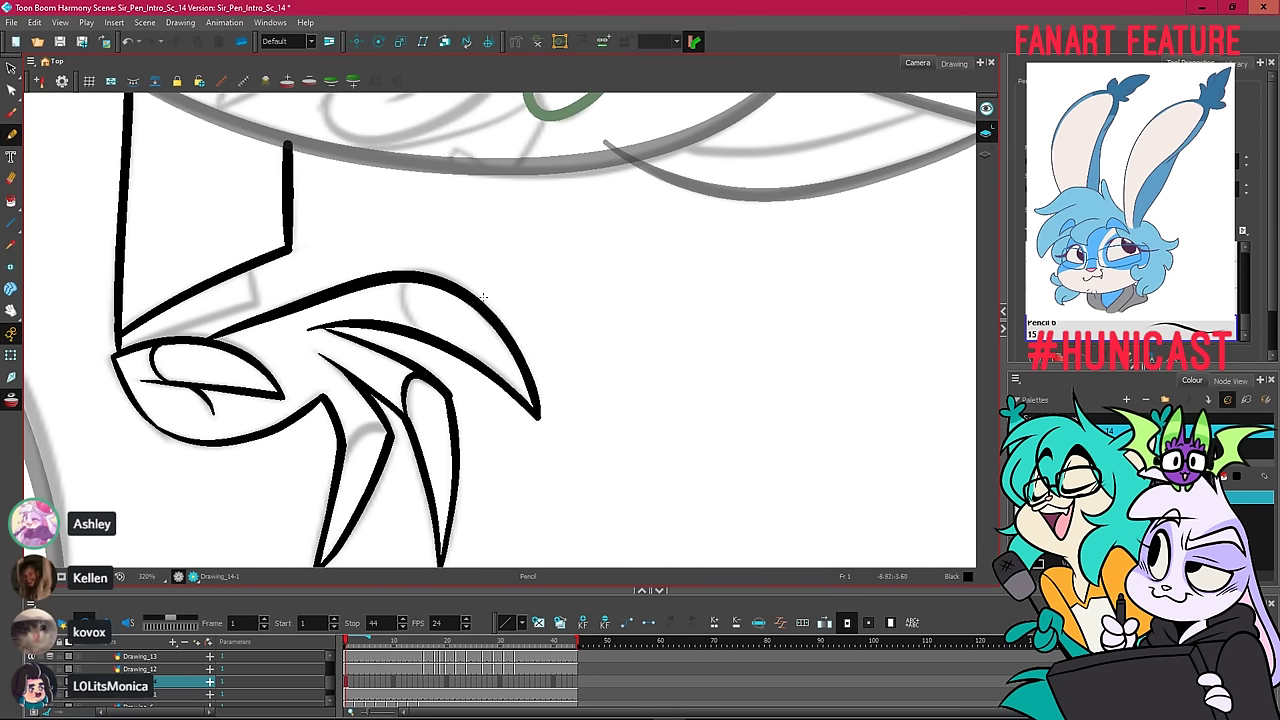
# Bow the topmost finger's lower edge slightly with the Contour Editor and inspect where it meets the middle finger's upper line.
pyautogui.click(12, 90)
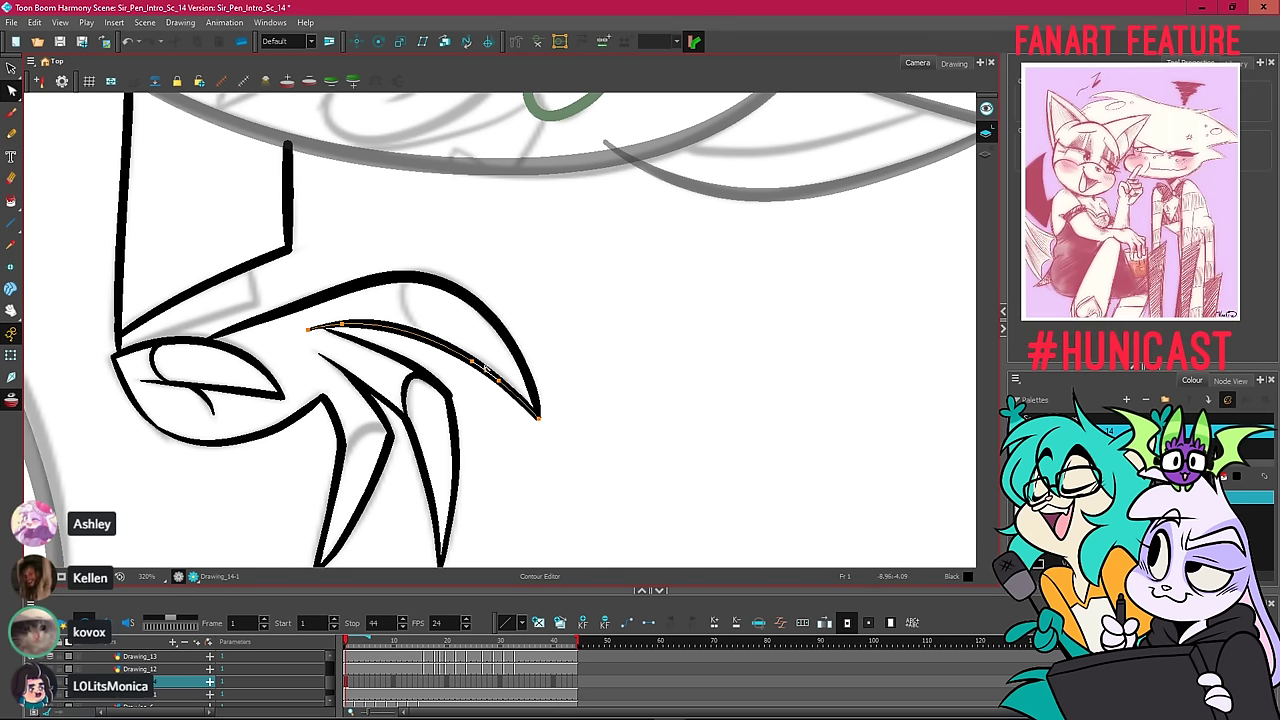
pyautogui.moveTo(485, 368); pyautogui.dragTo(500, 357)
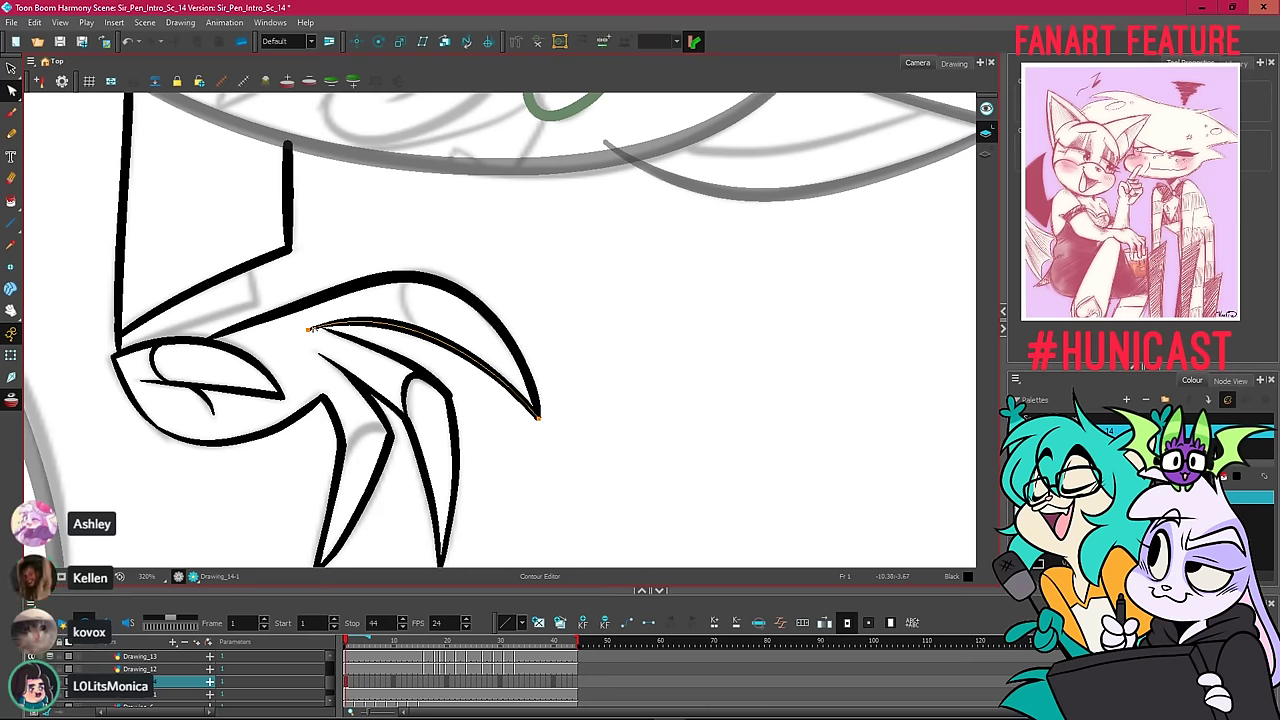
pyautogui.click(316, 353)
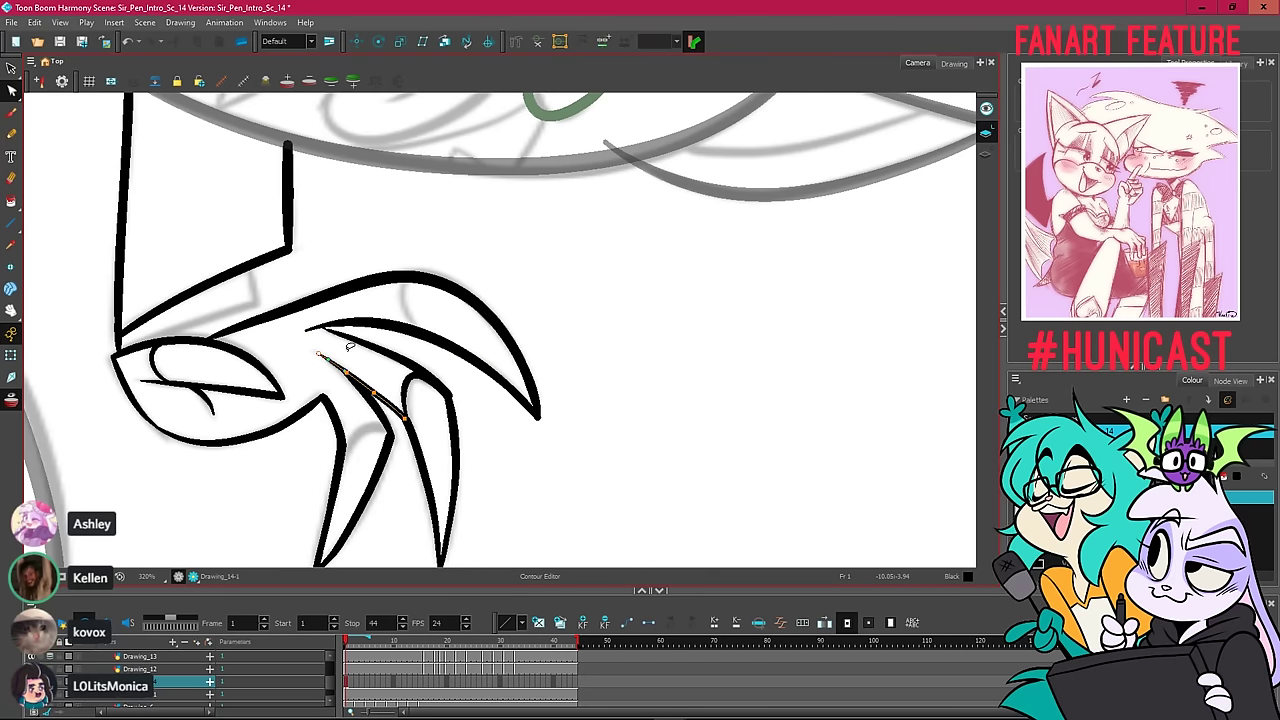
pyautogui.scroll(8, 349, 346)
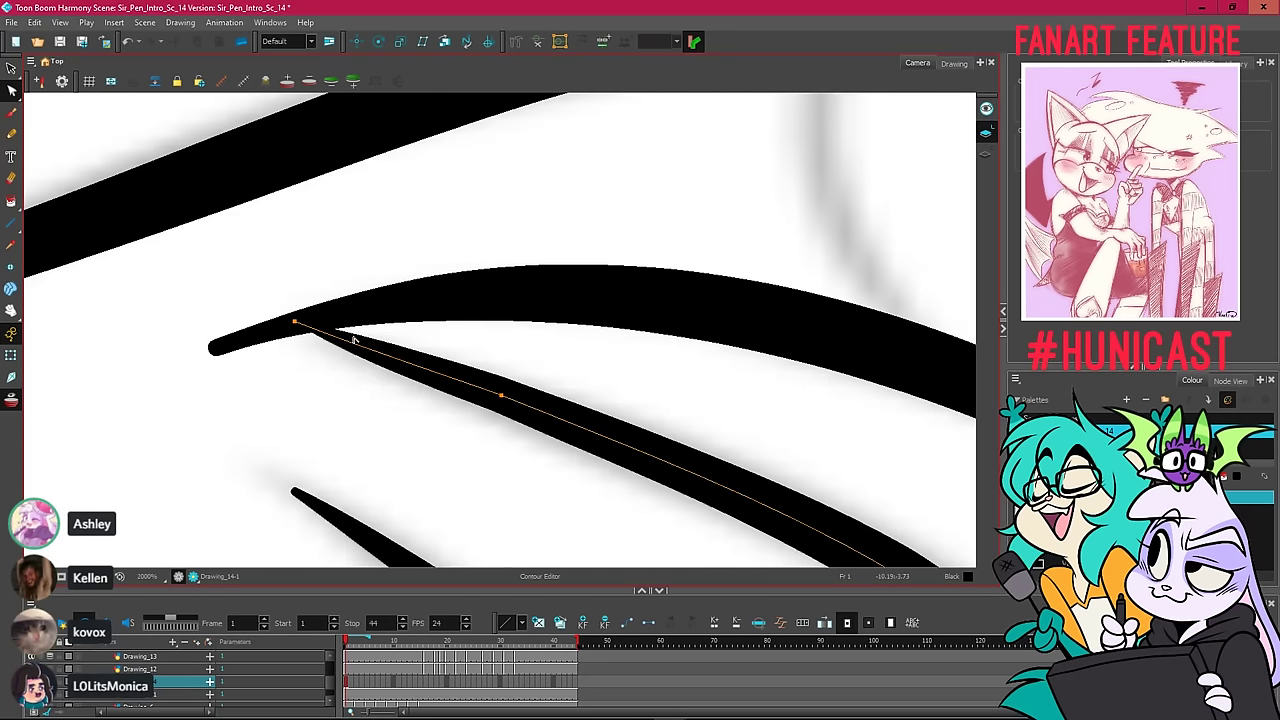
pyautogui.scroll(-8, 353, 341)
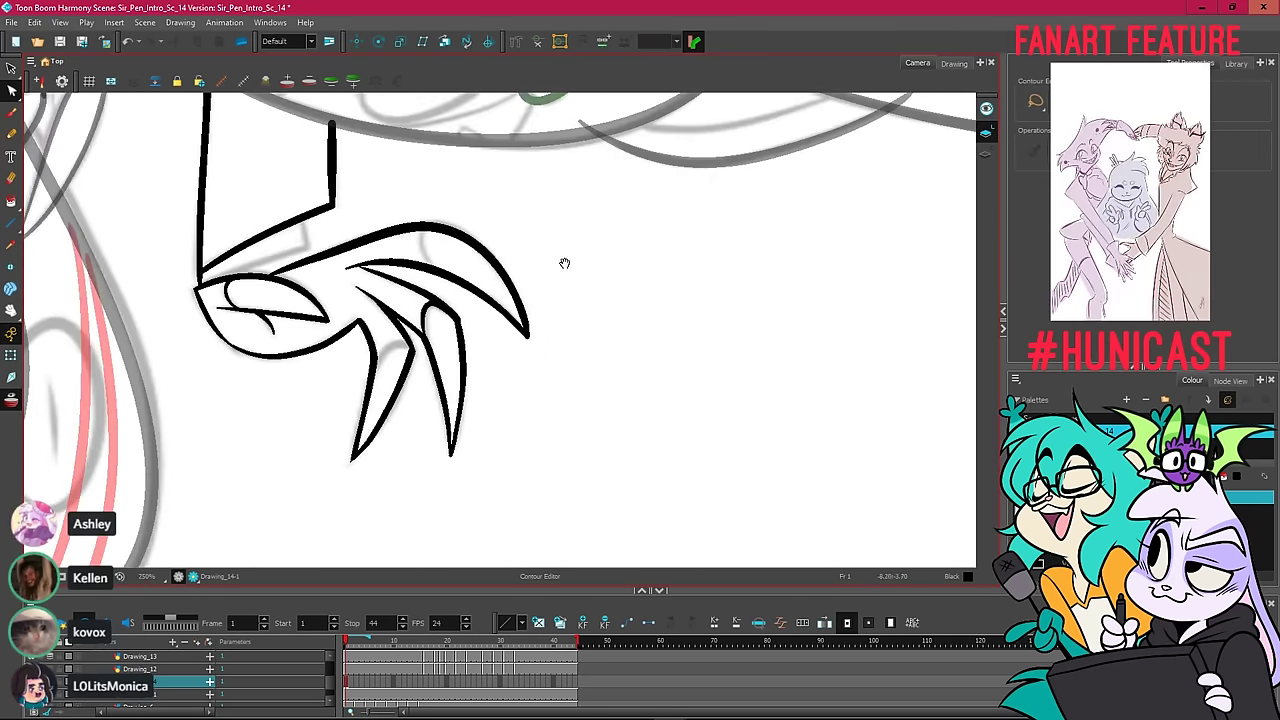
# Draw the small curved line across the base of the topmost claw with the Pencil.
pyautogui.moveTo(564, 263); pyautogui.dragTo(565, 339)
pyautogui.hotkey('alt', '/')
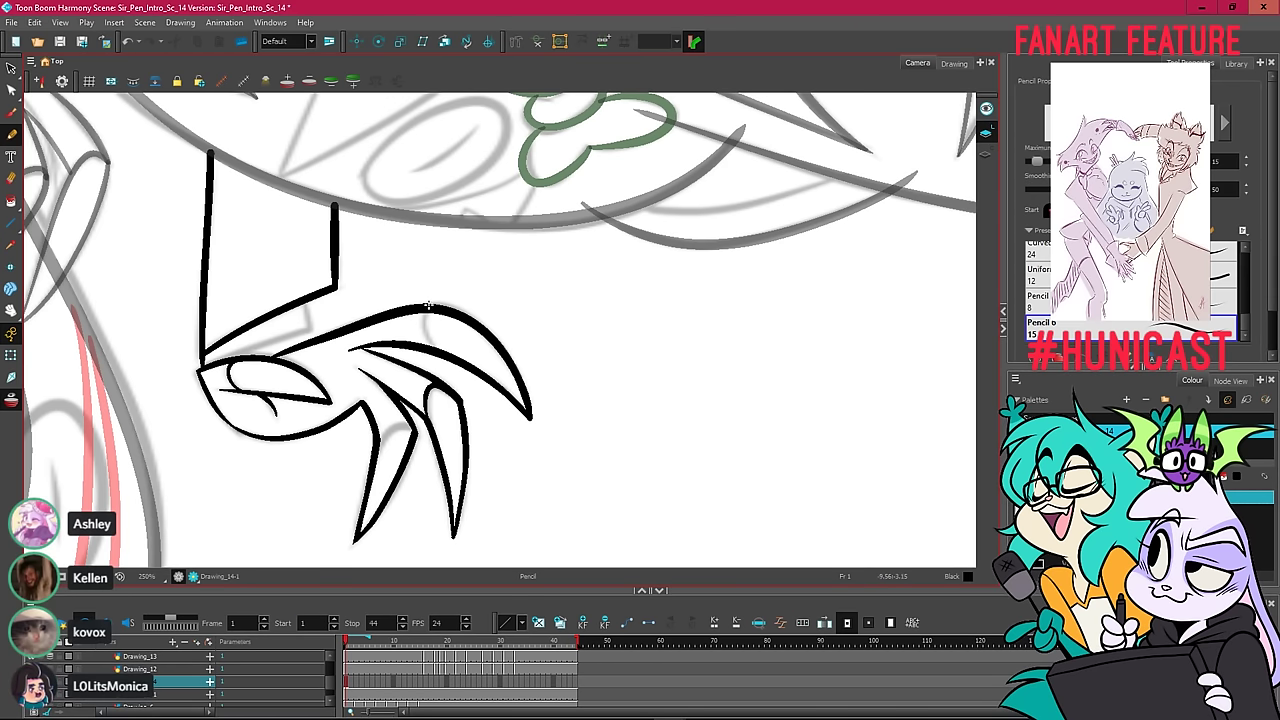
pyautogui.scroll(2, 430, 337)
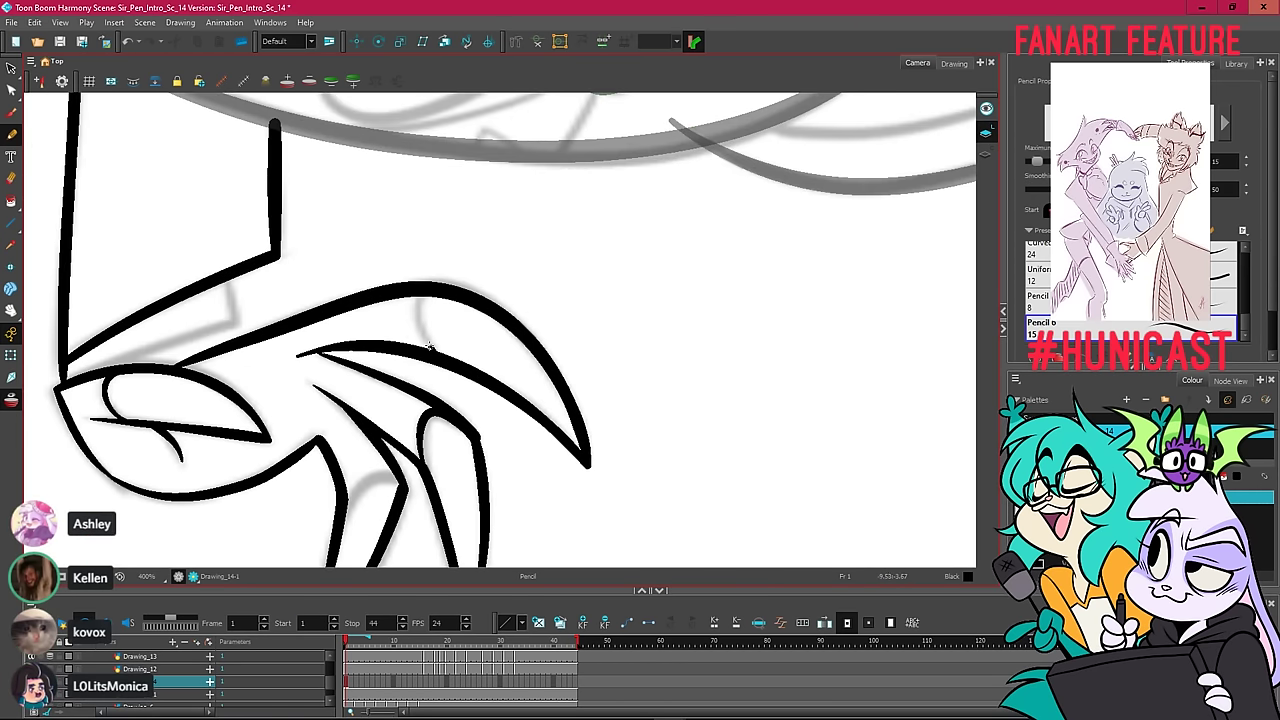
pyautogui.moveTo(430, 345)
pyautogui.mouseDown()
pyautogui.moveTo(418, 292)
pyautogui.moveTo(459, 305)
pyautogui.mouseUp()
# Draw the small arc across the base of the first claw, undoing the first try and redrawing its end.
pyautogui.scroll(-4, 430, 283)
pyautogui.scroll(4, 444, 397)
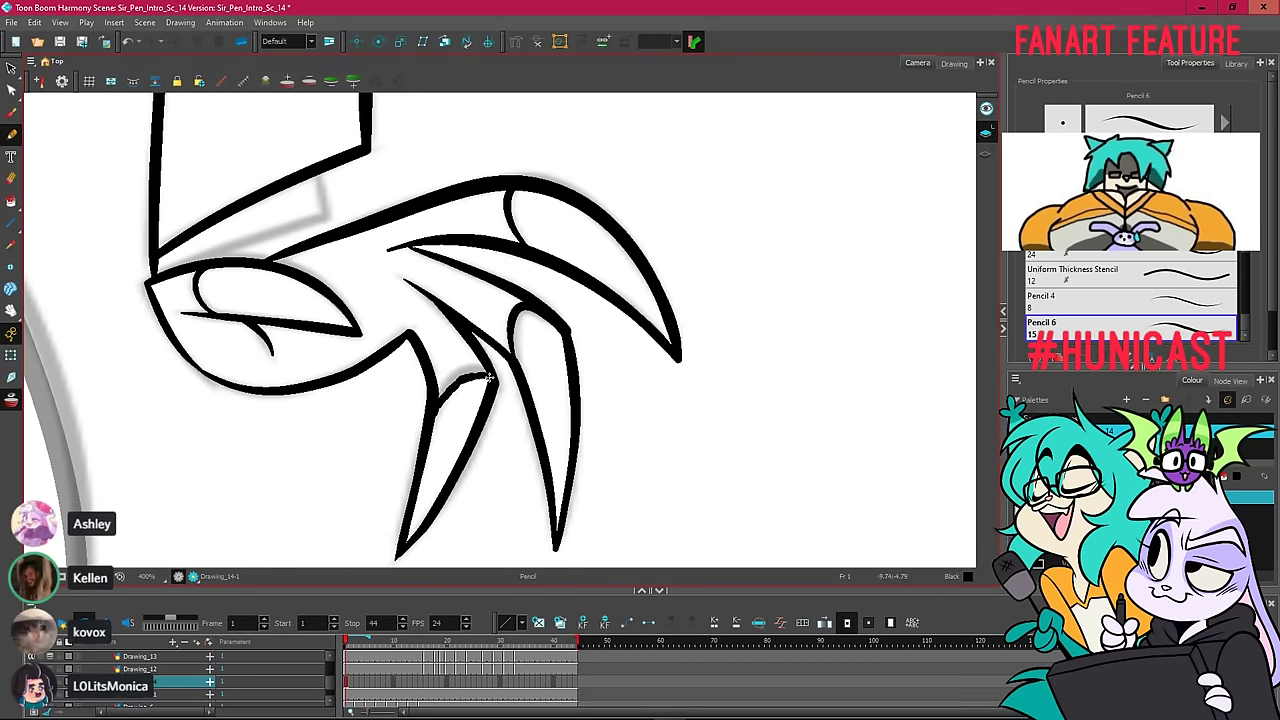
pyautogui.hotkey('ctrl', 'z')
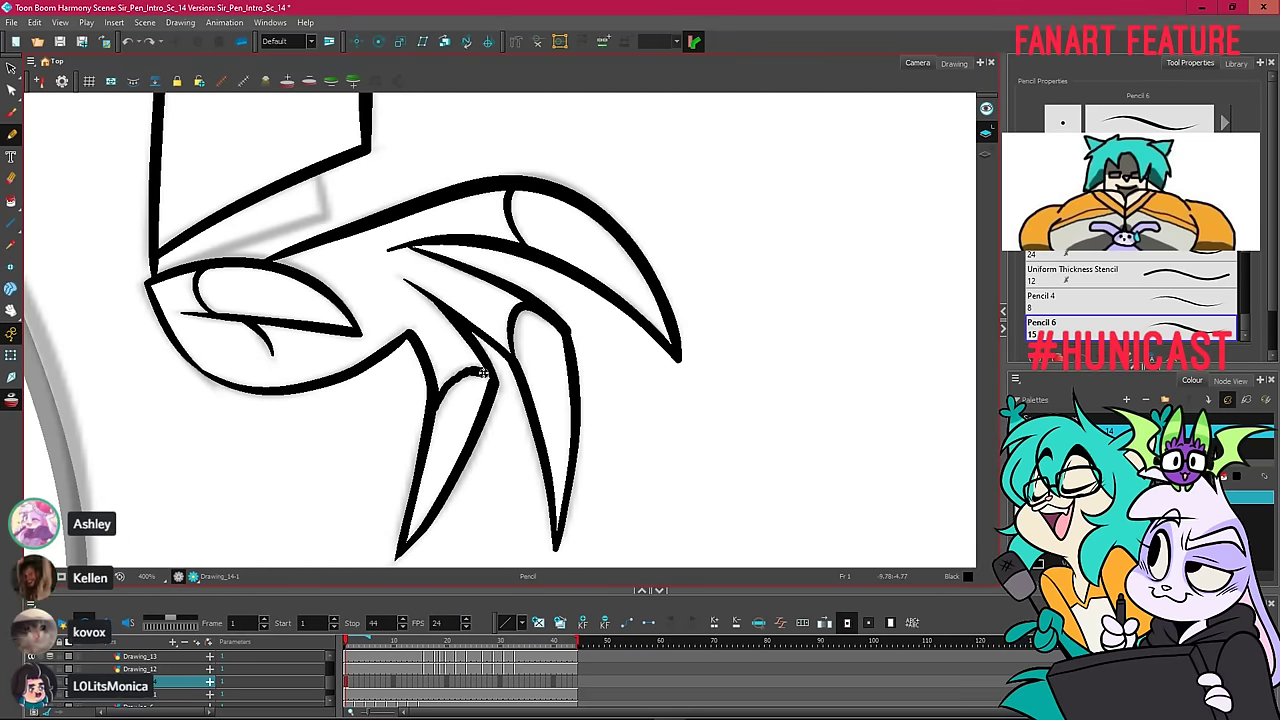
pyautogui.scroll(-2, 506, 258)
# Draw the wrist's lower line from the arm's corner below its slanted bottom edge, and refine it with the Contour Editor.
pyautogui.moveTo(526, 179); pyautogui.dragTo(507, 245)
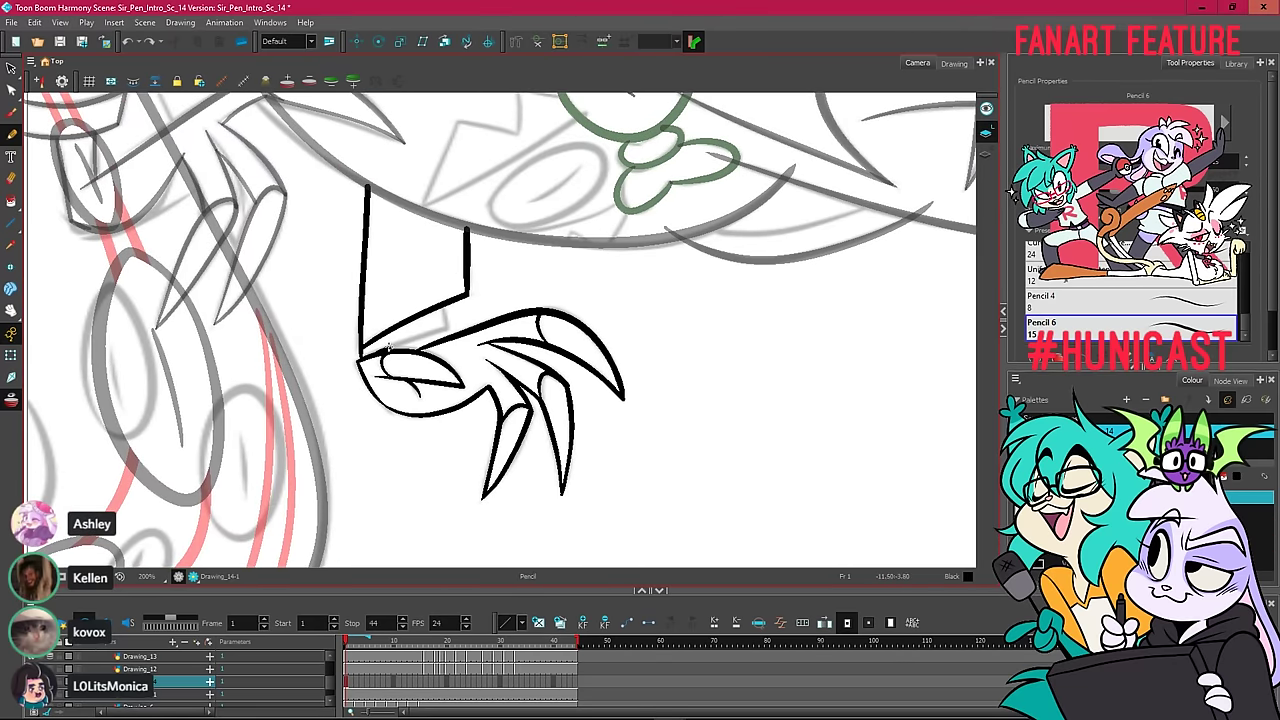
pyautogui.moveTo(388, 348); pyautogui.dragTo(433, 333)
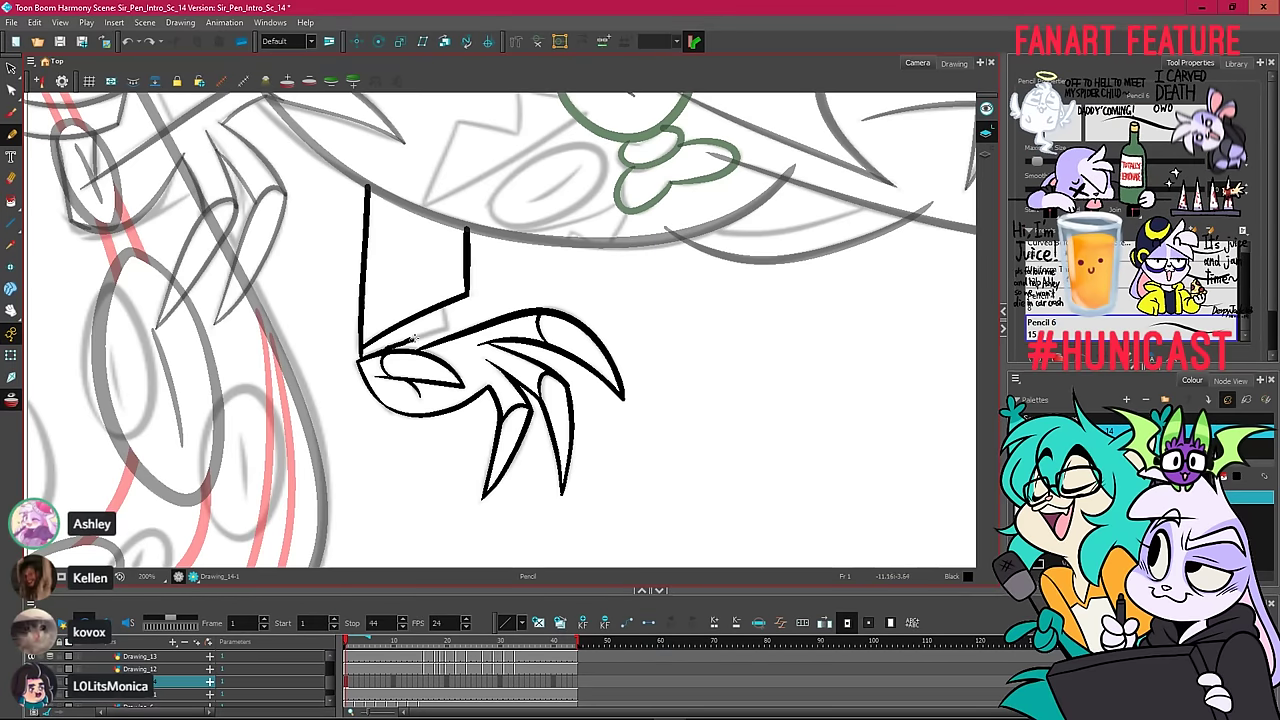
pyautogui.moveTo(415, 338); pyautogui.dragTo(443, 330)
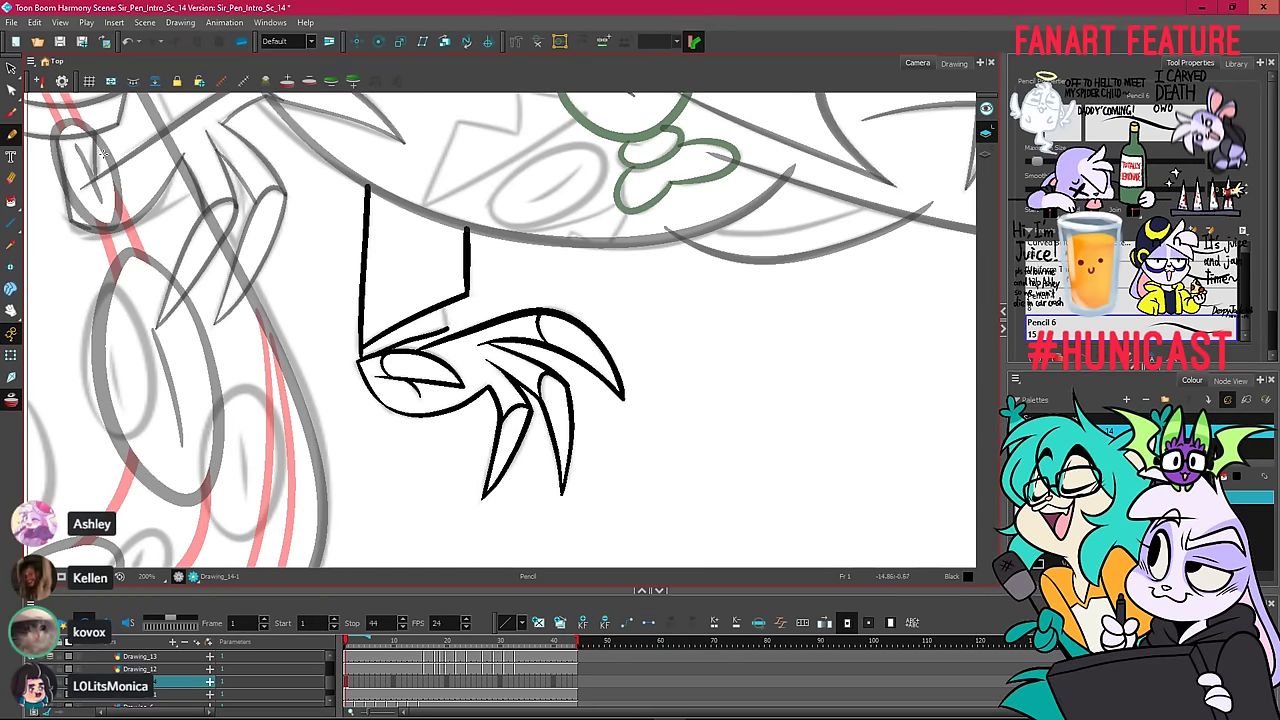
pyautogui.click(11, 90)
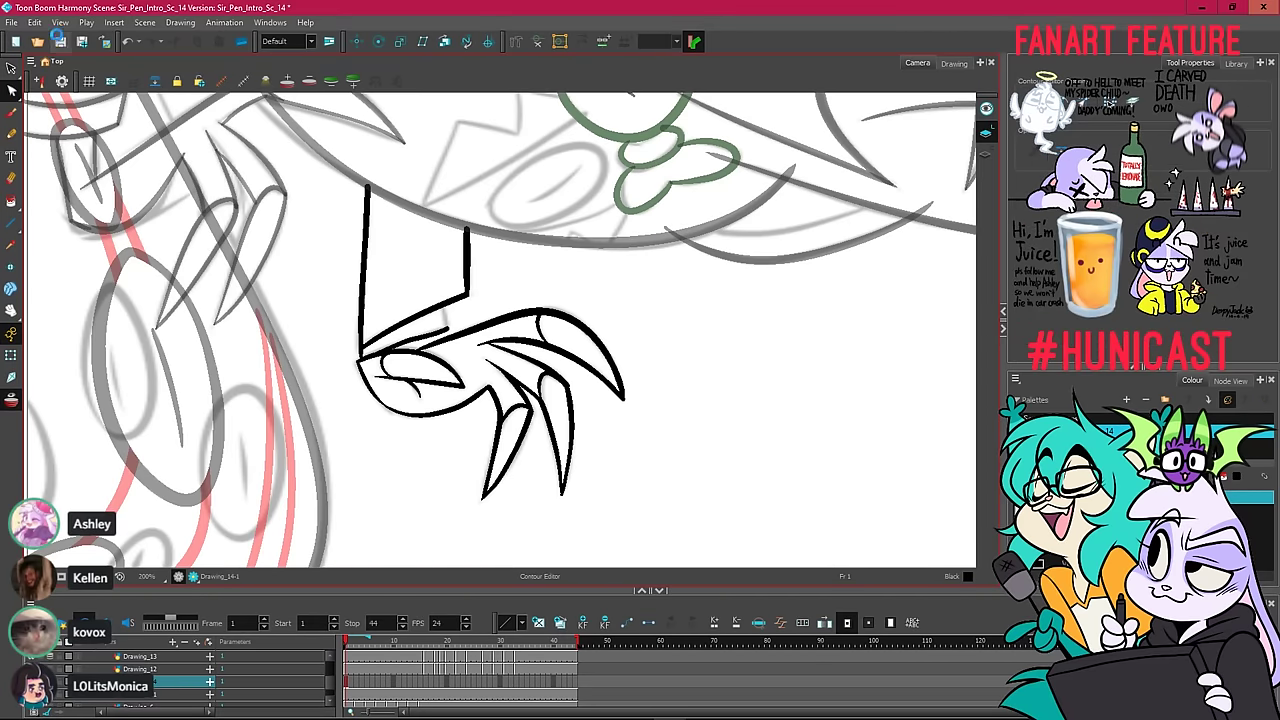
pyautogui.moveTo(410, 340)
pyautogui.mouseDown()
pyautogui.moveTo(448, 326)
pyautogui.moveTo(423, 334)
pyautogui.moveTo(440, 334)
pyautogui.mouseUp()
# Draw the short upright line joining the end of the wrist's lower line to the arm's slanted bottom edge.
pyautogui.scroll(2, 455, 335)
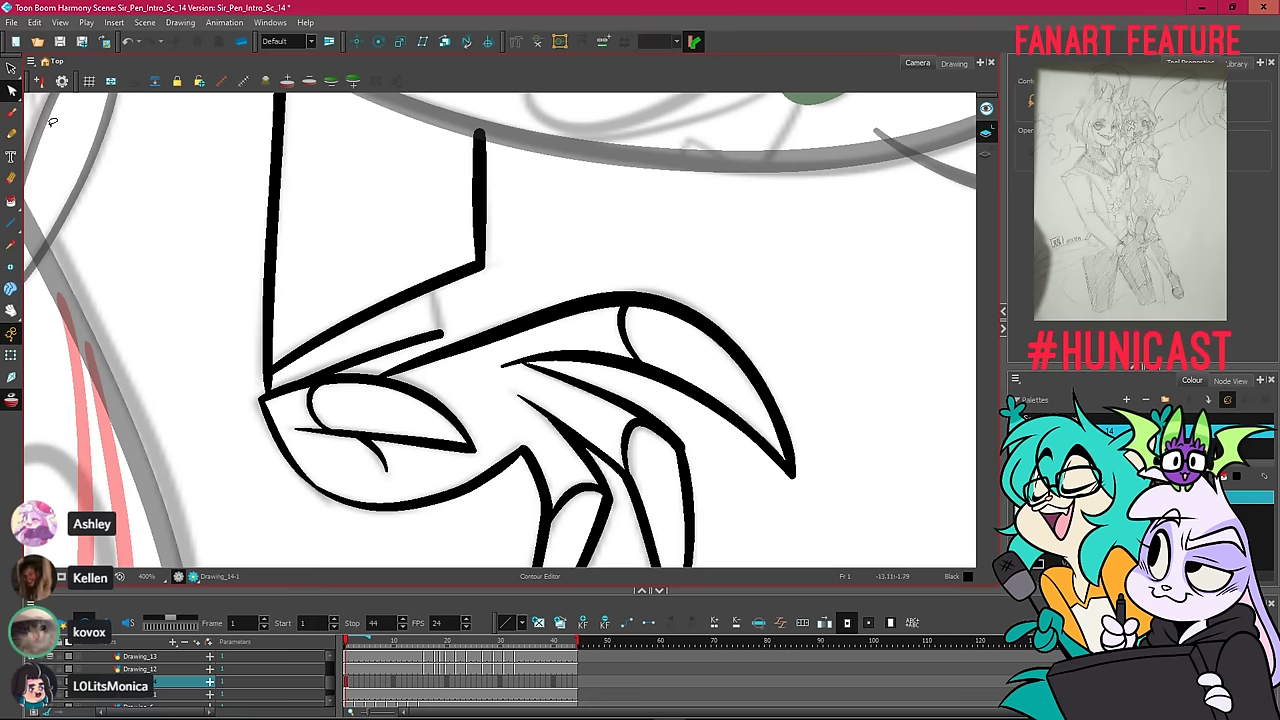
pyautogui.click(11, 133)
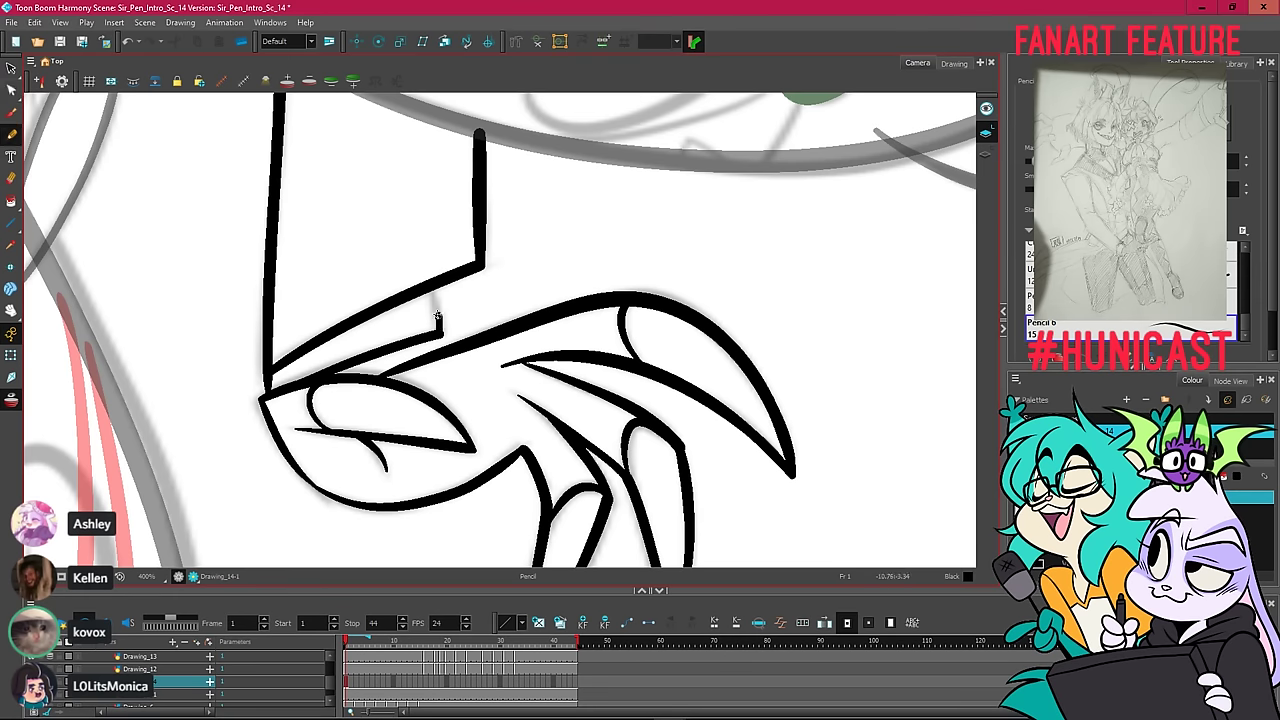
pyautogui.moveTo(440, 334); pyautogui.dragTo(435, 287)
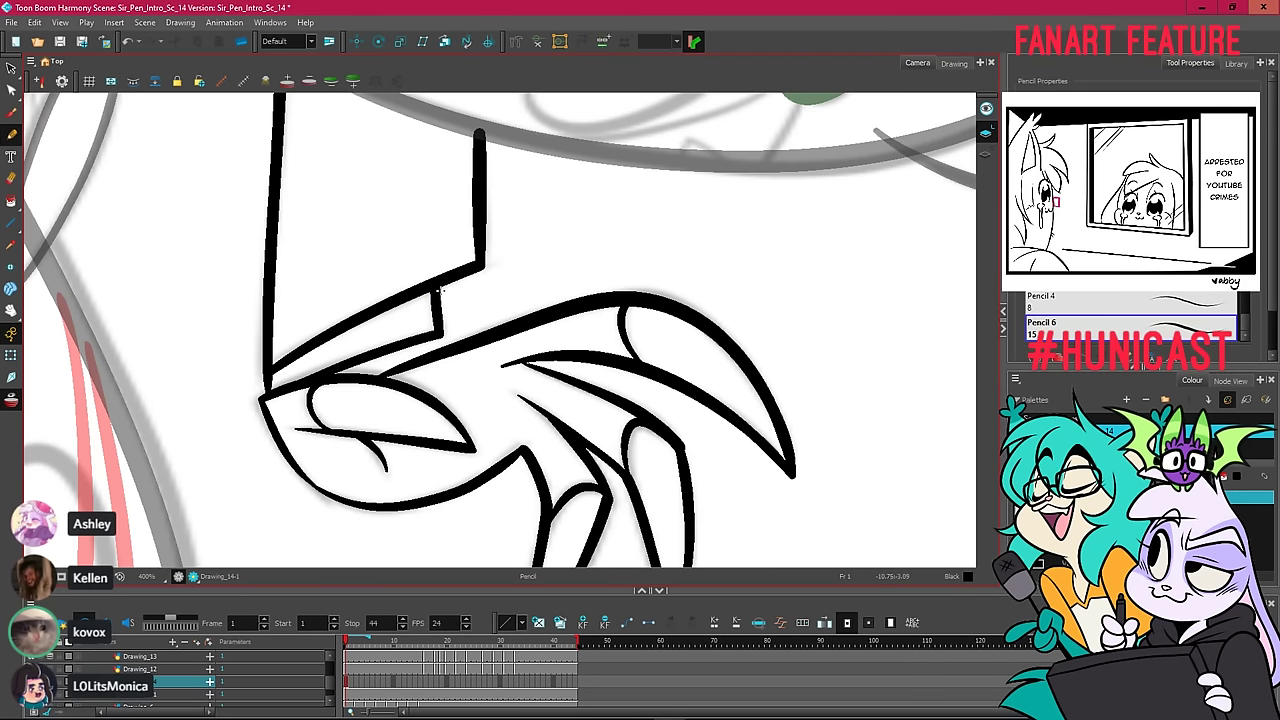
pyautogui.scroll(-4, 434, 273)
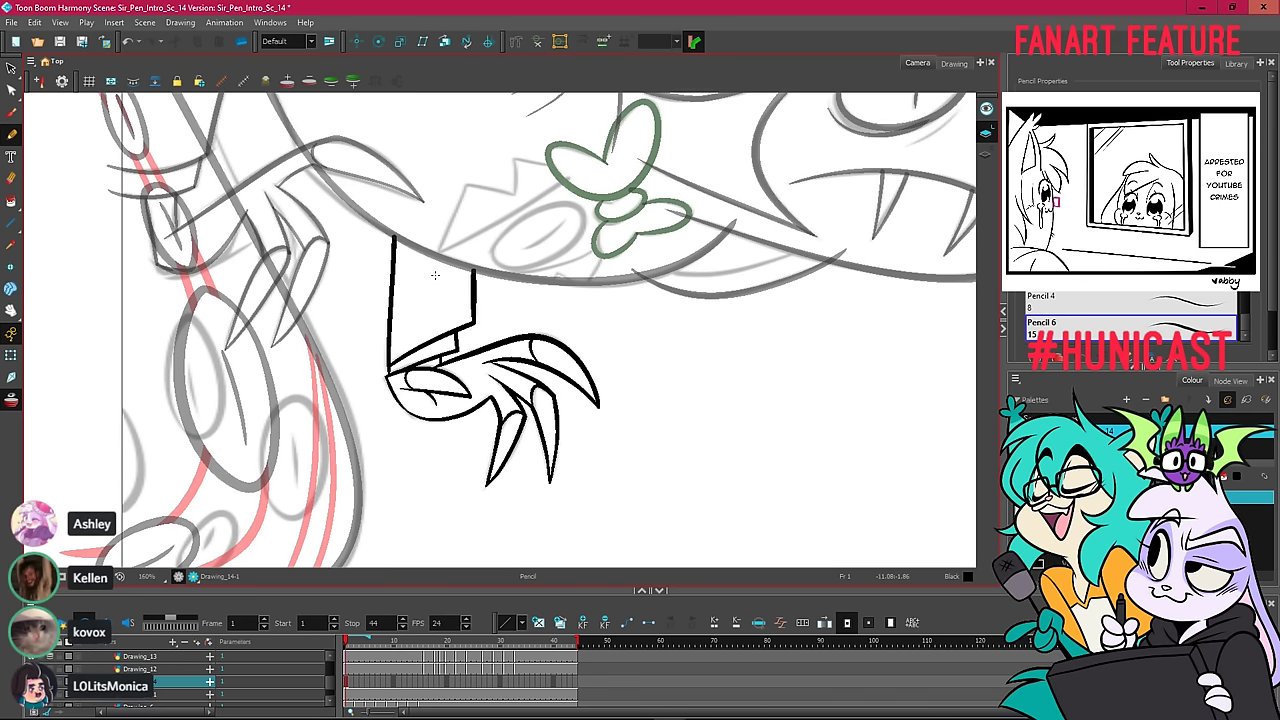
# Add a tiny connecting line between the hand's upper outline and the wrist's lower line, undoing a misplaced stroke.
pyautogui.scroll(3, 429, 277)
pyautogui.moveTo(428, 377); pyautogui.dragTo(426, 362)
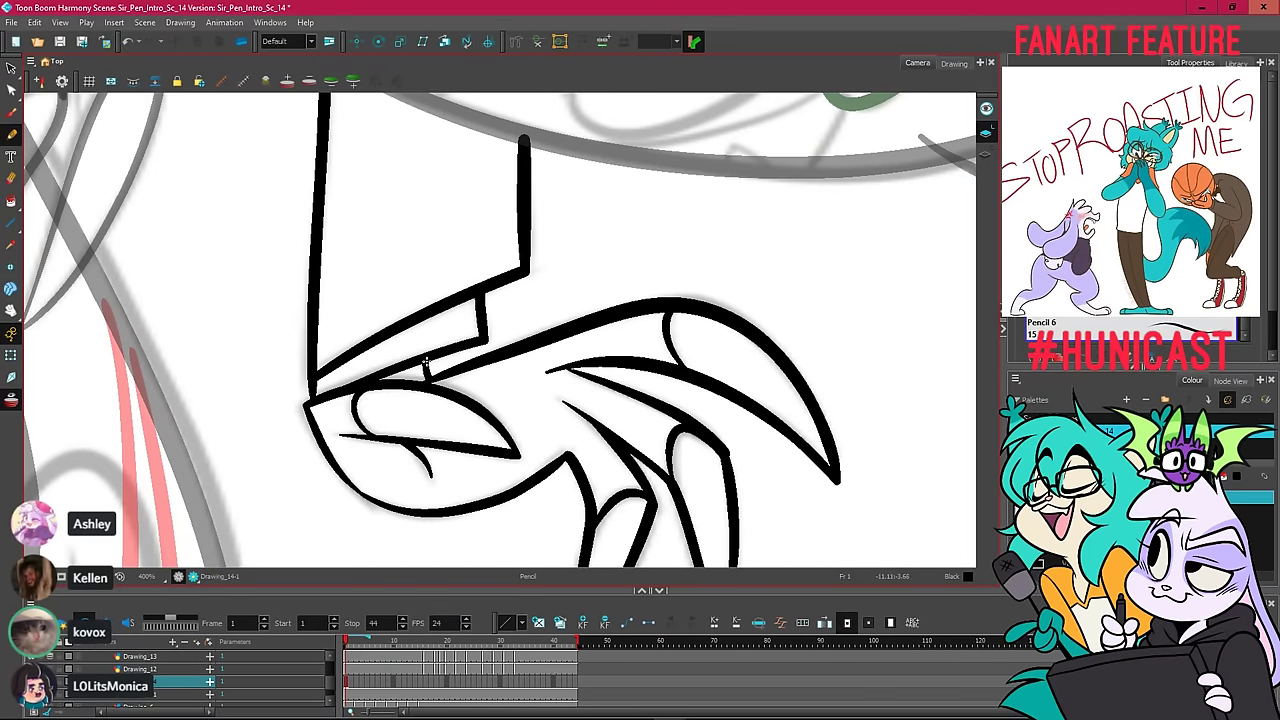
pyautogui.hotkey('ctrl', 'z')
pyautogui.scroll(-4, 428, 358)
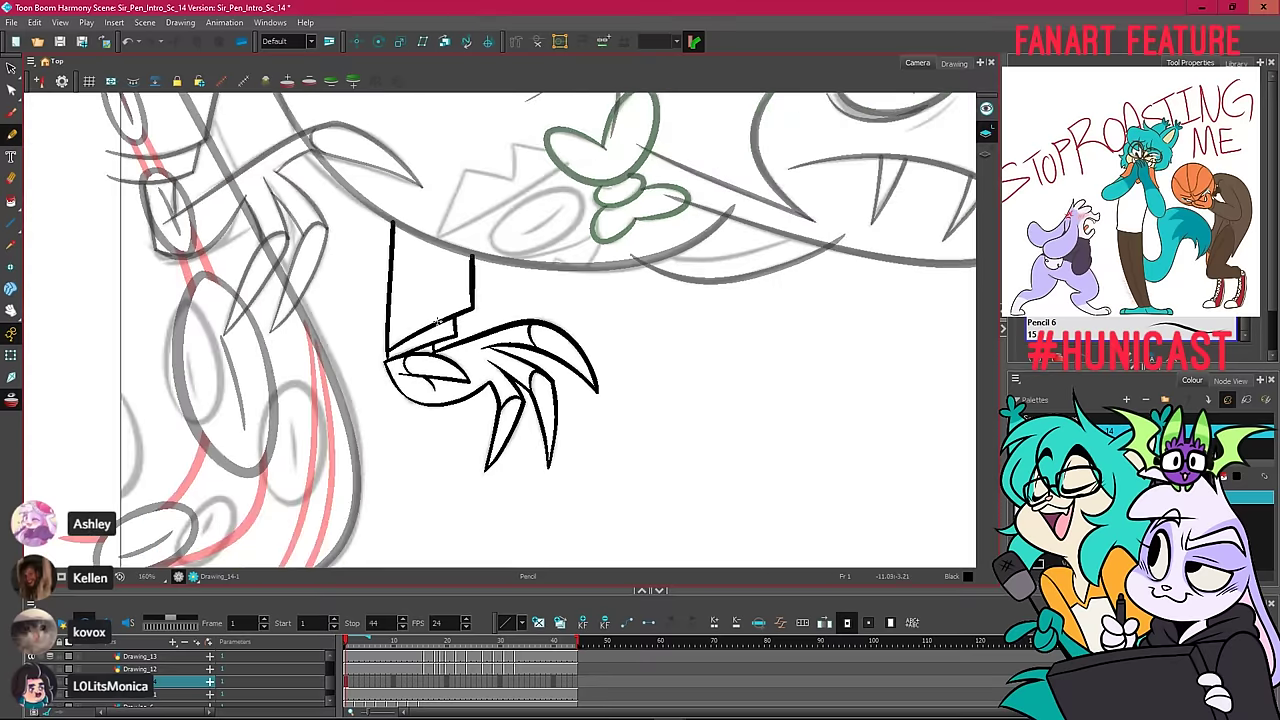
# Select all strokes of the cleaned hand and arm drawing on frame 1 and copy them.
pyautogui.moveTo(521, 229); pyautogui.dragTo(425, 320)
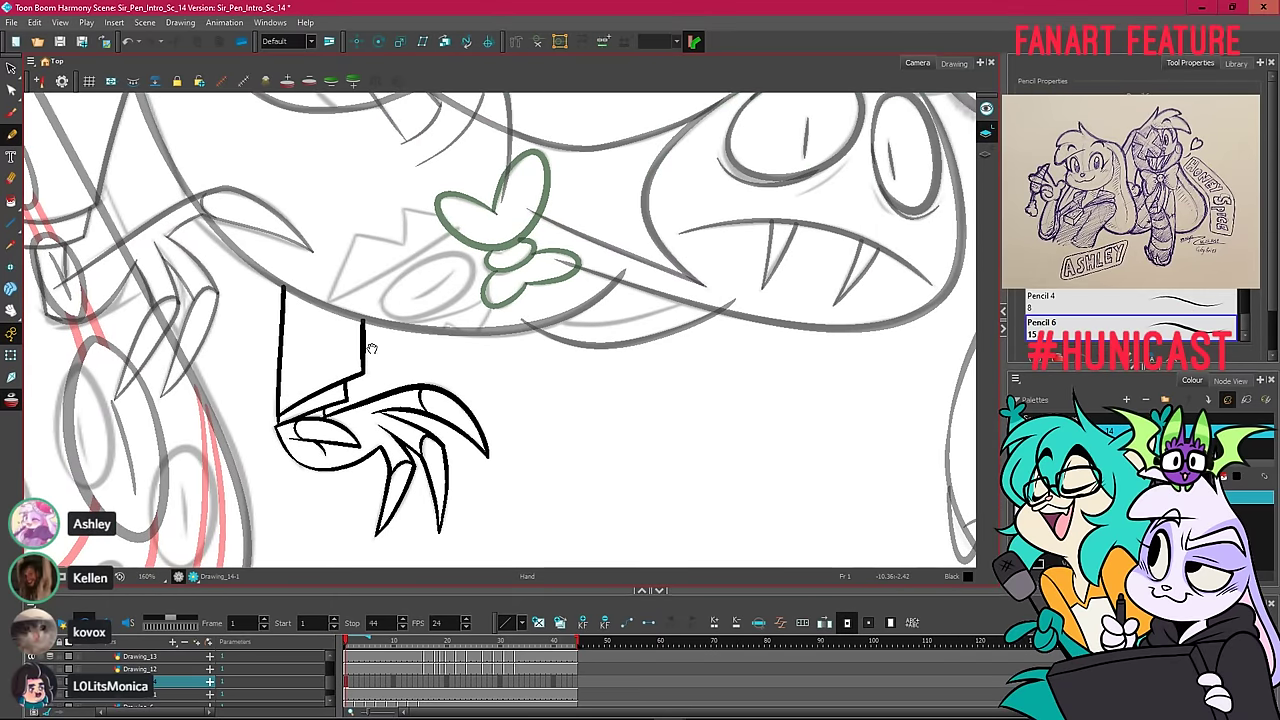
pyautogui.moveTo(375, 320); pyautogui.dragTo(415, 340)
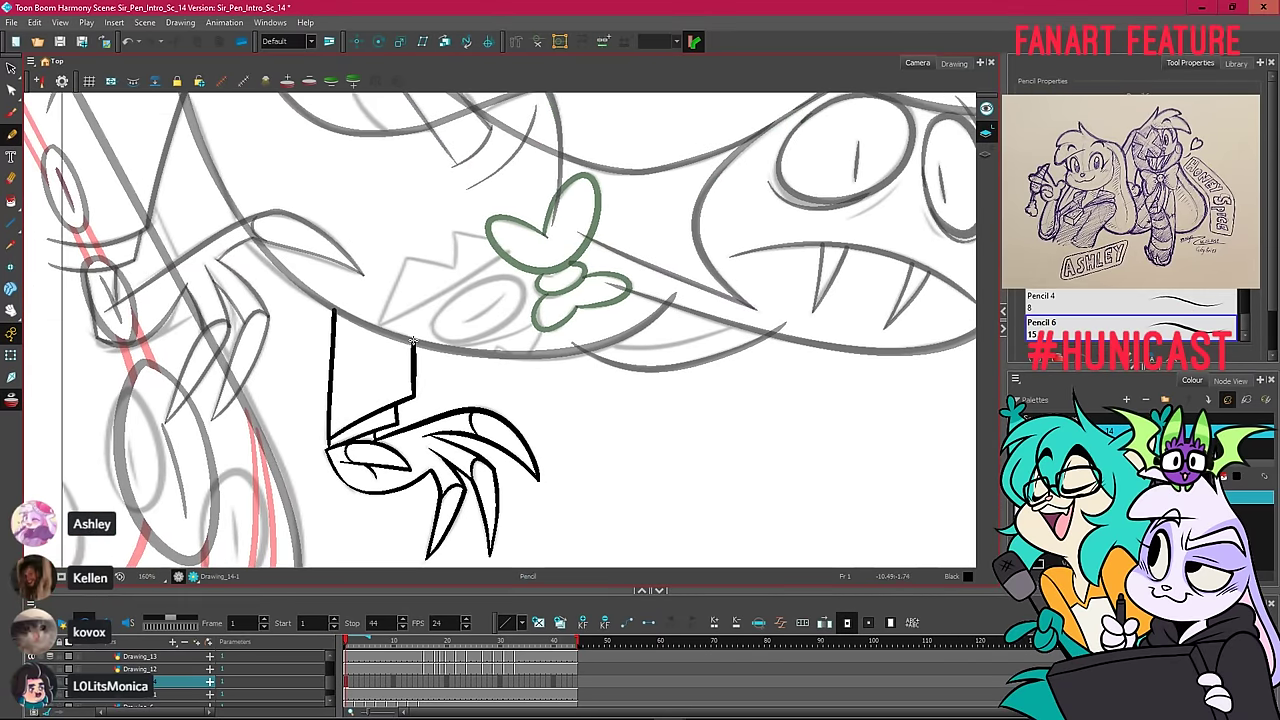
pyautogui.scroll(-4, 413, 342)
pyautogui.moveTo(542, 228); pyautogui.dragTo(492, 270)
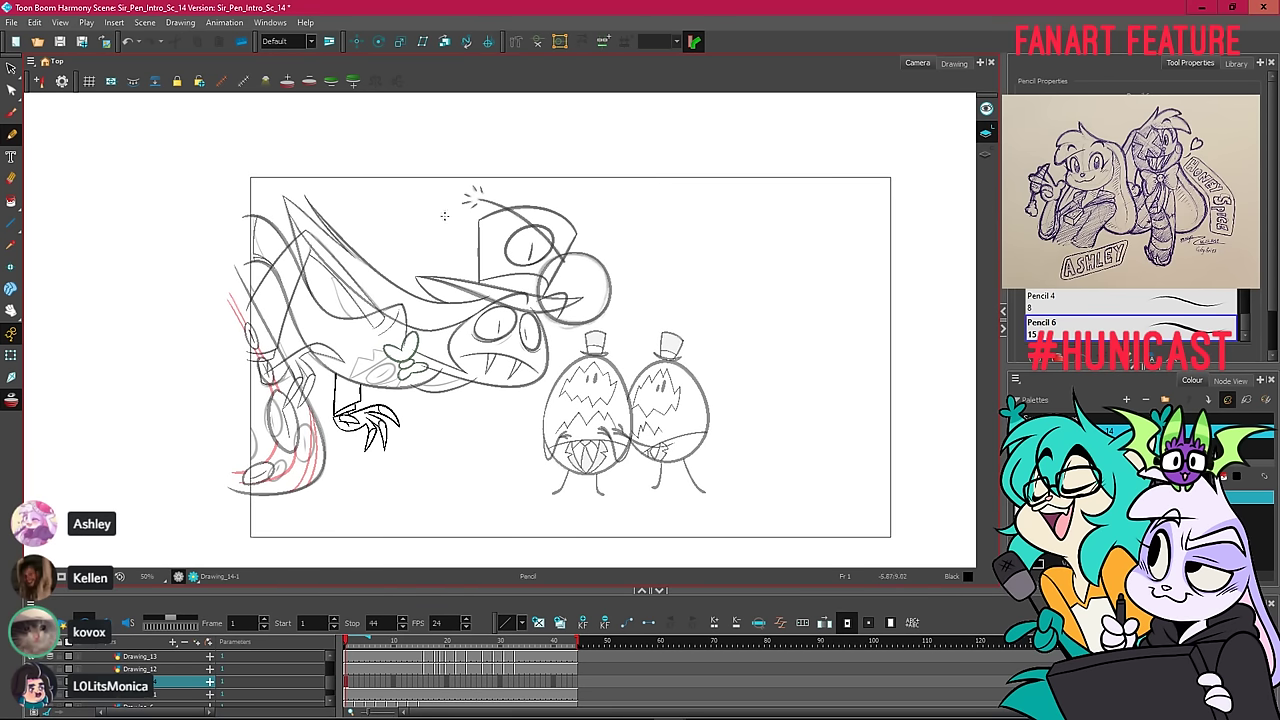
pyautogui.click(11, 67)
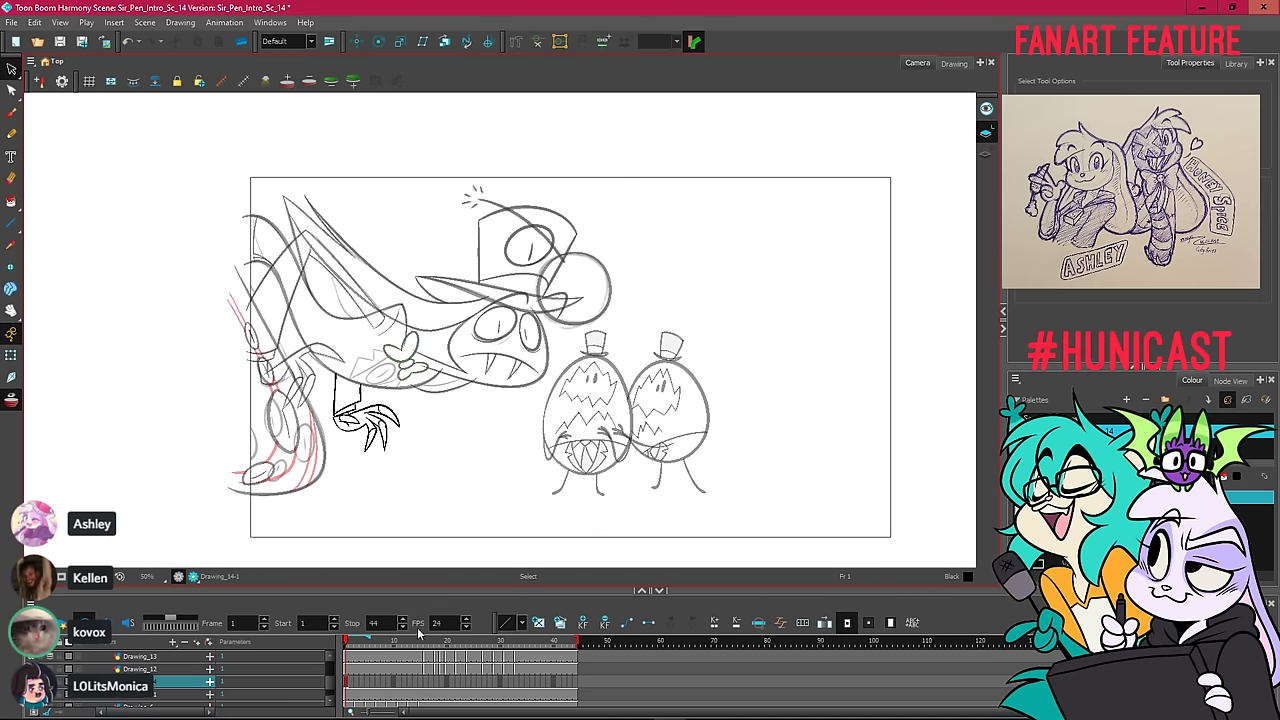
pyautogui.moveTo(400, 643)
pyautogui.mouseDown()
pyautogui.moveTo(481, 646)
pyautogui.moveTo(345, 652)
pyautogui.moveTo(428, 645)
pyautogui.mouseUp()
pyautogui.click(412, 452)
pyautogui.hotkey('ctrl', 'a')
pyautogui.rightClick(463, 273)
pyautogui.click(486, 326)
# Paste the copied hand and arm drawing into the empty cell at frame 16 of the same layer.
pyautogui.rightClick(401, 339)
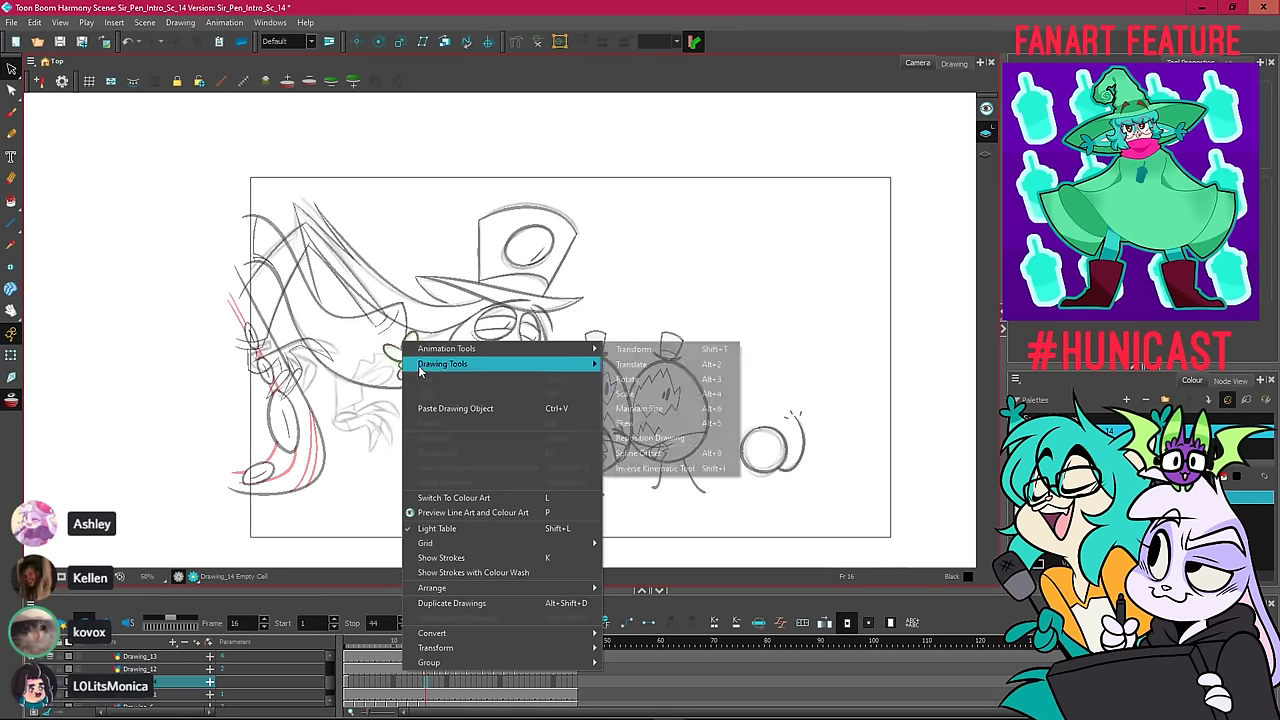
pyautogui.click(432, 406)
pyautogui.moveTo(420, 409); pyautogui.dragTo(472, 417)
pyautogui.scroll(5, 428, 392)
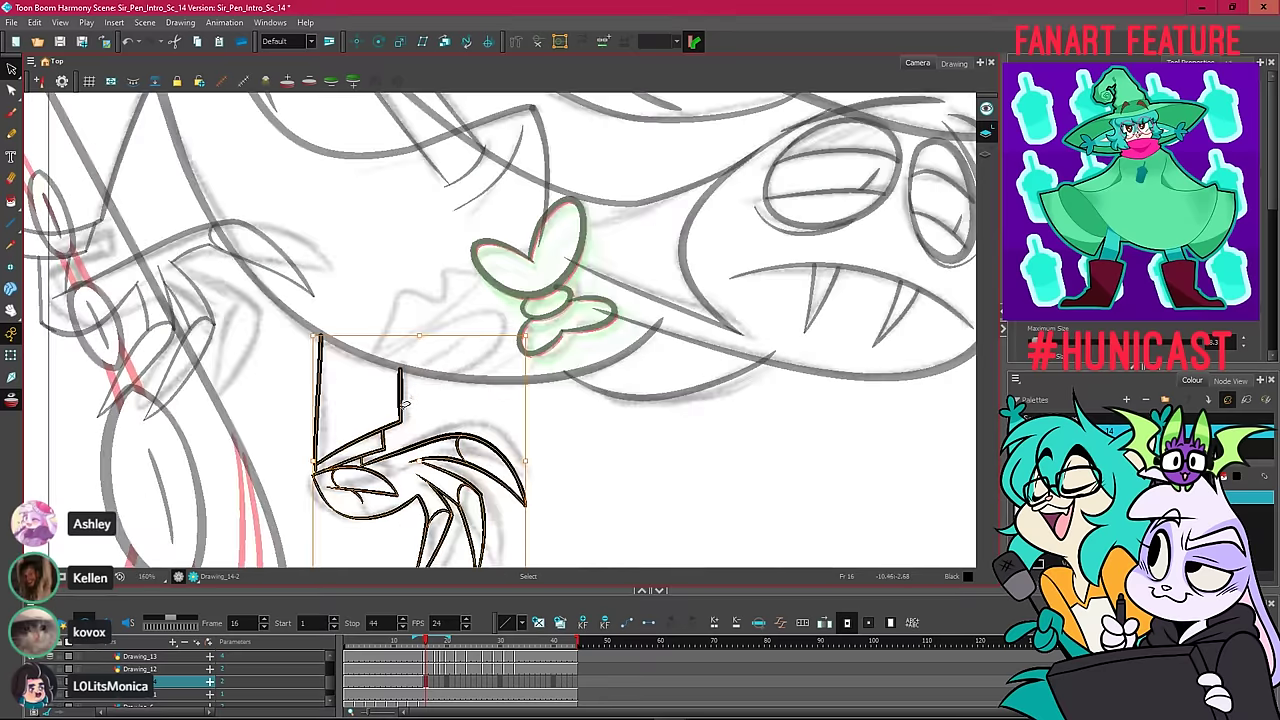
# Rotate the uppermost clawed finger of the pasted hand upward on frame 16, away from its frame 15 pose.
pyautogui.click(557, 431)
pyautogui.moveTo(520, 424)
pyautogui.mouseDown()
pyautogui.moveTo(547, 341)
pyautogui.moveTo(486, 350)
pyautogui.moveTo(568, 357)
pyautogui.mouseUp()
pyautogui.click(532, 369)
pyautogui.click(582, 412)
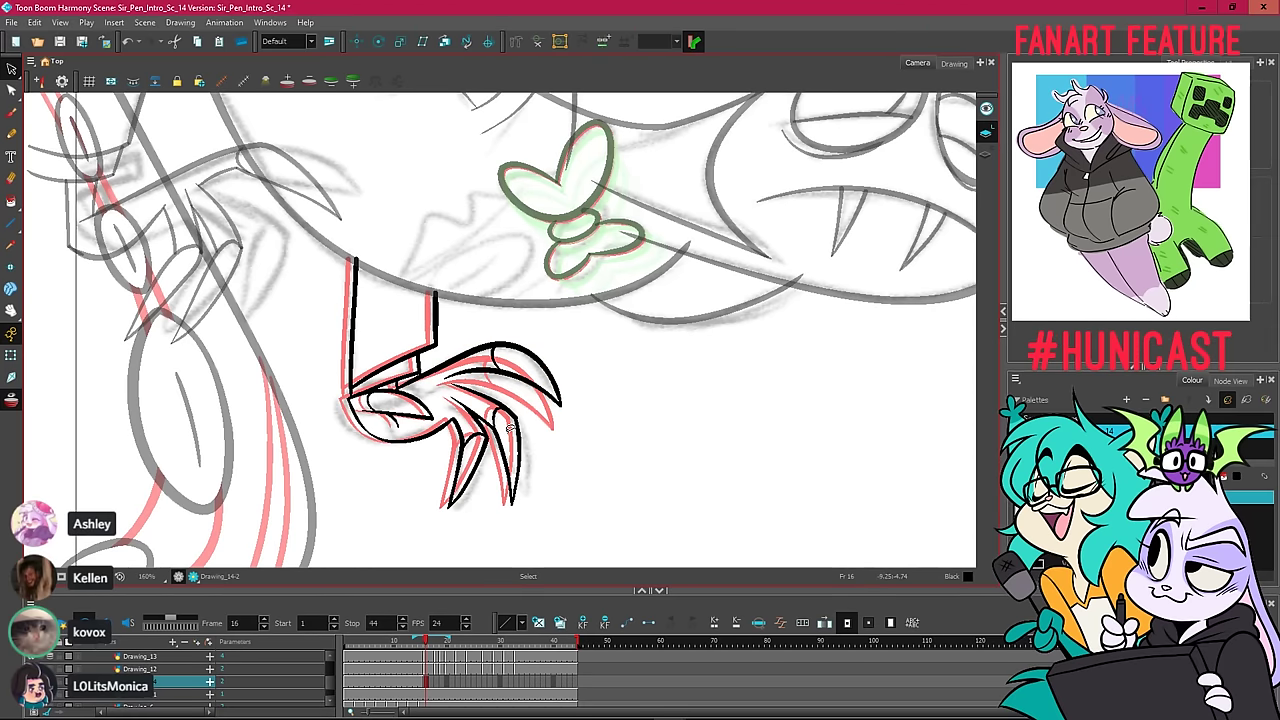
# Select the middle clawed finger's strokes and rotate the finger outward, away from the lowest finger.
pyautogui.moveTo(452, 362)
pyautogui.mouseDown()
pyautogui.moveTo(470, 505)
pyautogui.moveTo(543, 443)
pyautogui.moveTo(535, 428)
pyautogui.moveTo(526, 466)
pyautogui.moveTo(528, 414)
pyautogui.moveTo(492, 426)
pyautogui.moveTo(534, 436)
pyautogui.mouseUp()
pyautogui.hotkey('ctrl', 'z')
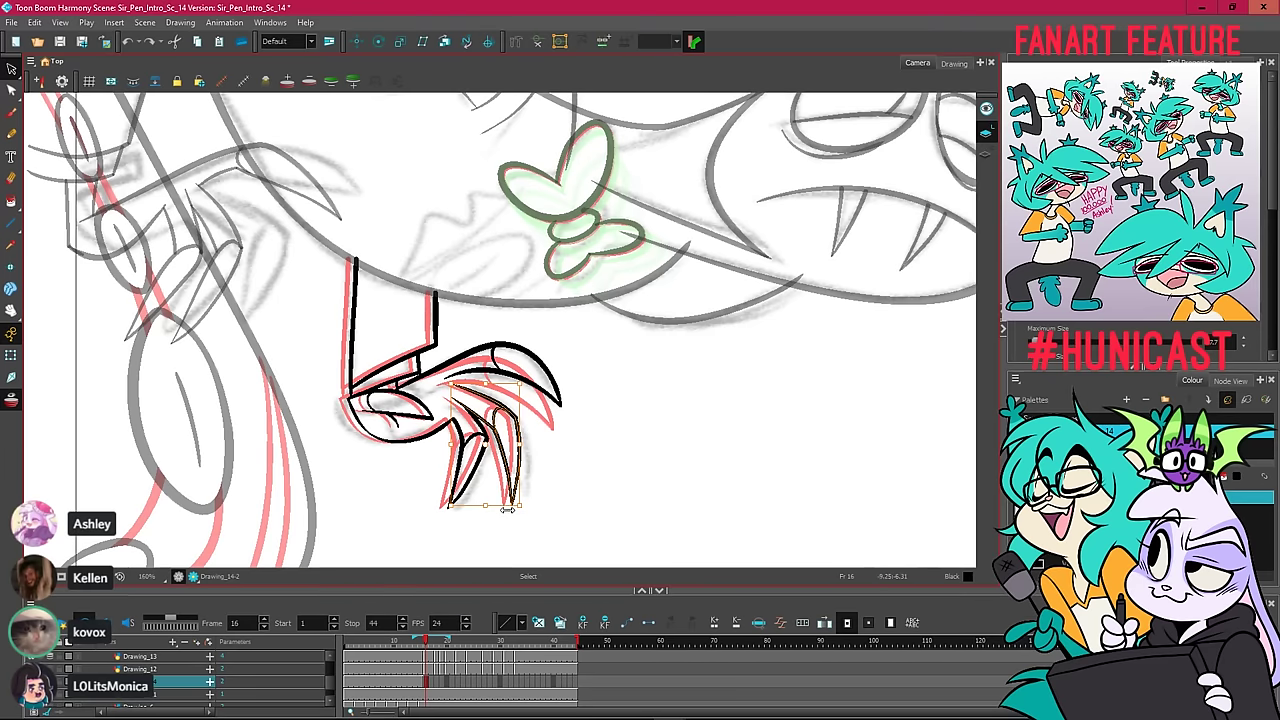
pyautogui.moveTo(507, 510)
pyautogui.mouseDown()
pyautogui.moveTo(520, 508)
pyautogui.moveTo(538, 449)
pyautogui.mouseUp()
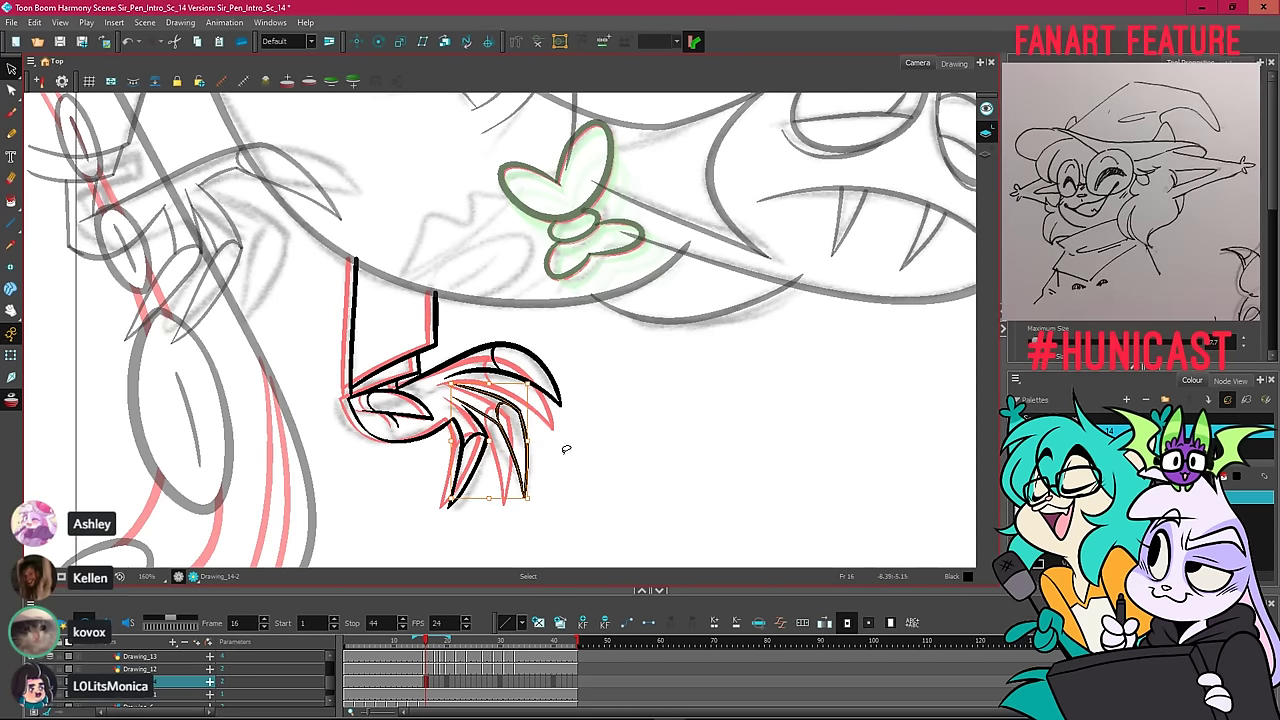
# Extend the uppermost finger's lower line toward the palm and slightly flatten its upper outline.
pyautogui.click(487, 360)
pyautogui.scroll(1, 460, 357)
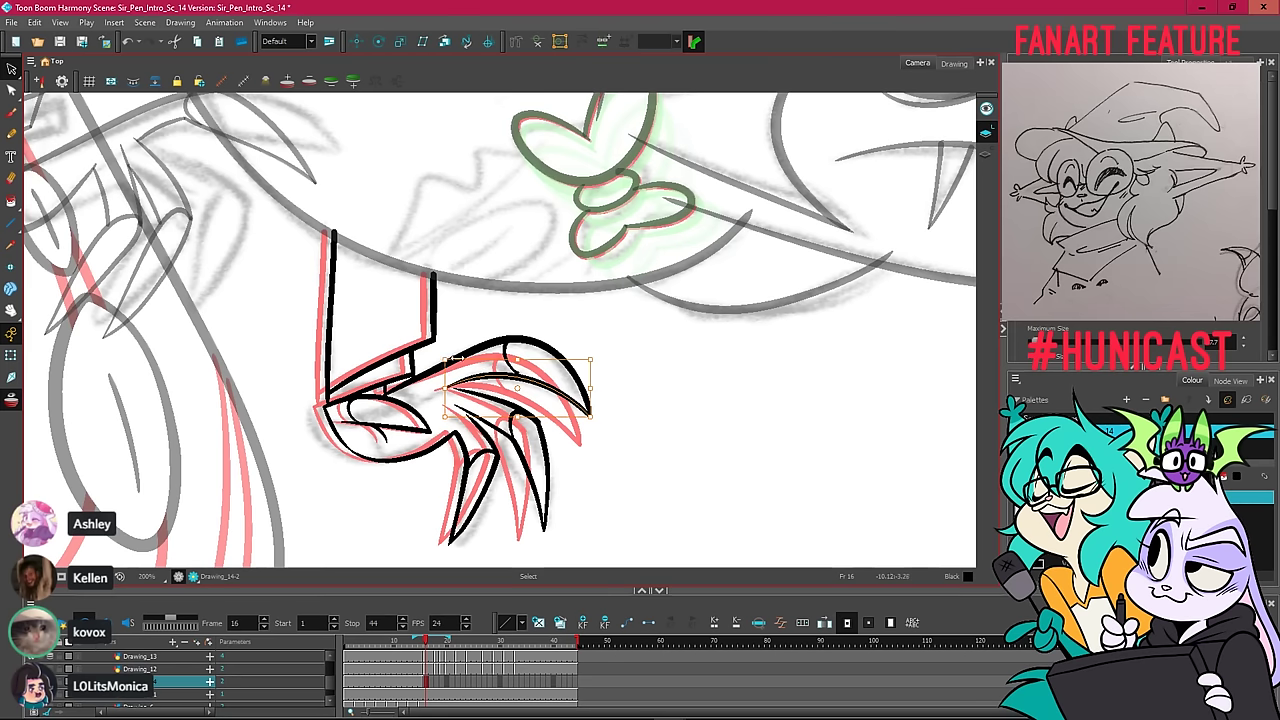
pyautogui.moveTo(444, 381); pyautogui.dragTo(436, 386)
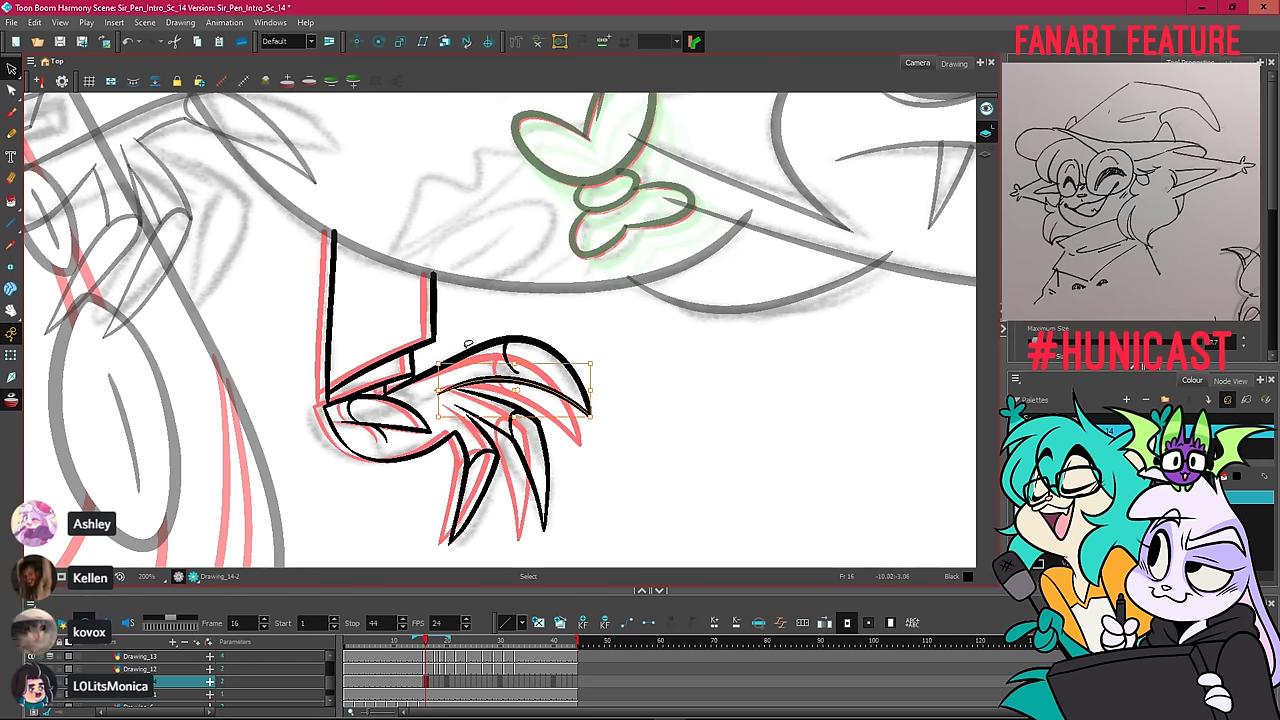
pyautogui.click(583, 486)
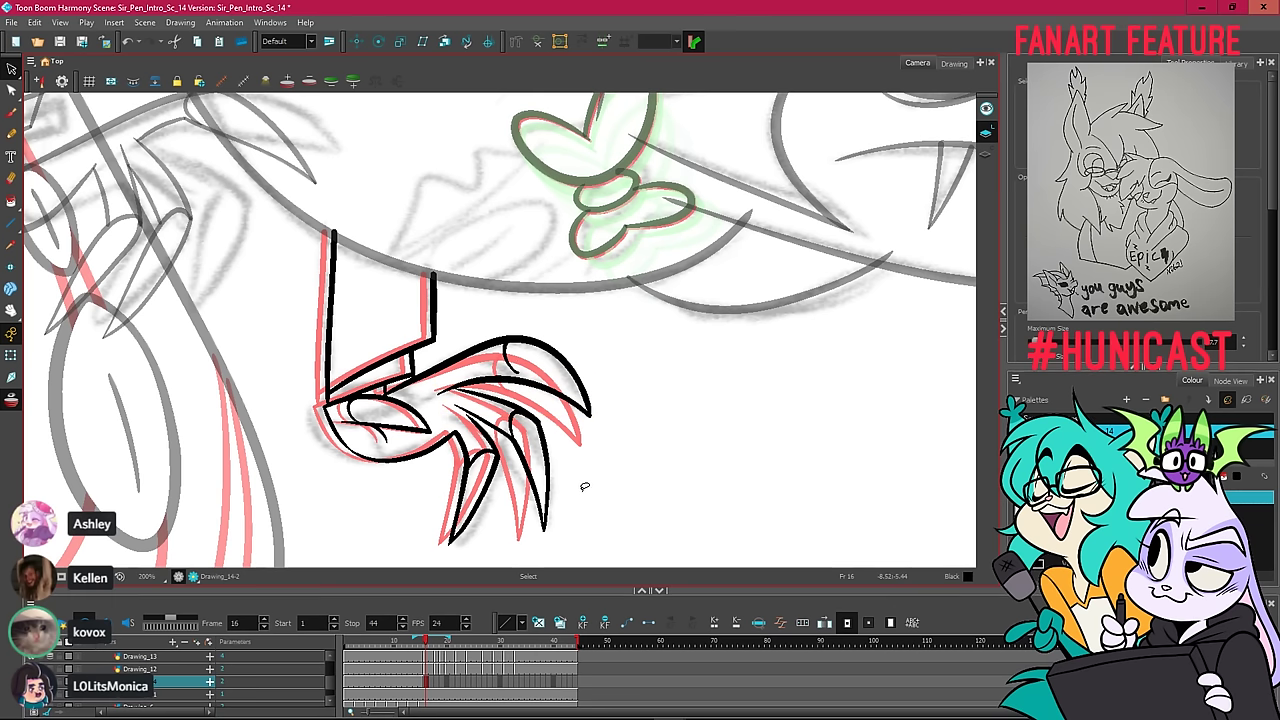
pyautogui.click(532, 338)
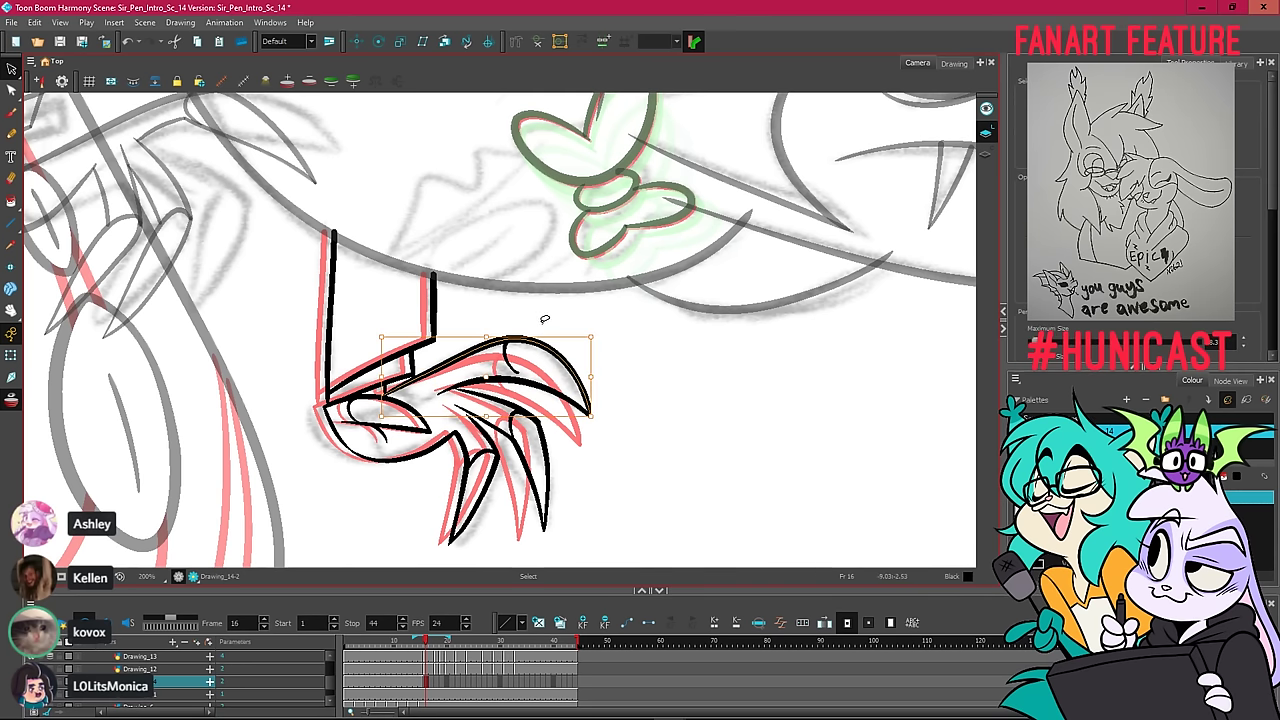
pyautogui.moveTo(489, 334); pyautogui.dragTo(491, 340)
pyautogui.moveTo(380, 374); pyautogui.dragTo(380, 367)
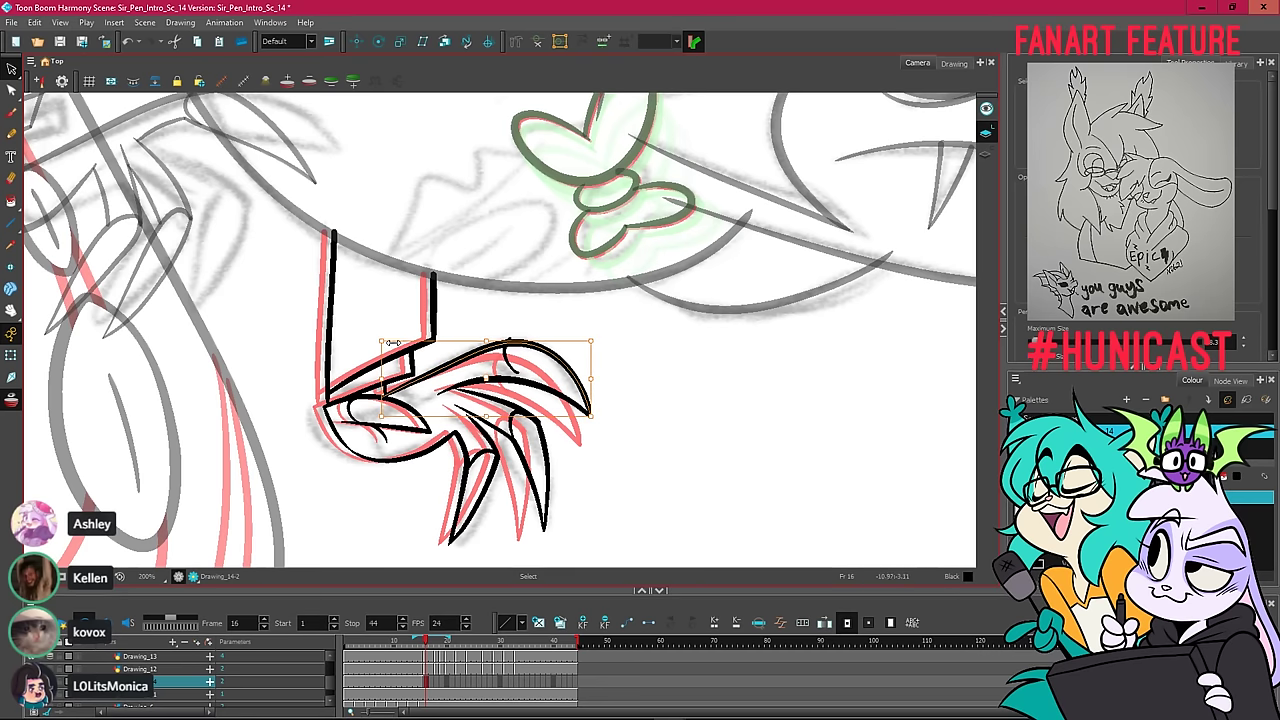
# Reposition the small nail curve so it fits between the uppermost finger's two outlines.
pyautogui.click(506, 358)
pyautogui.press('2')
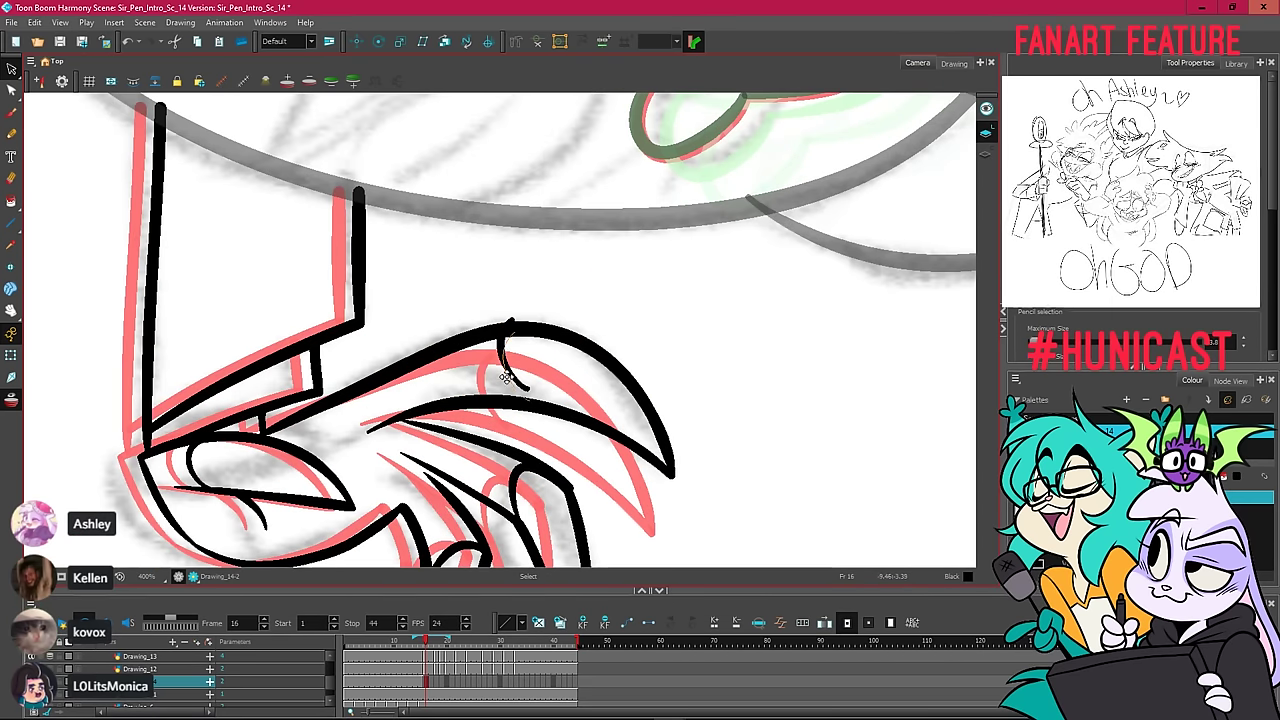
pyautogui.scroll(-3, 546, 358)
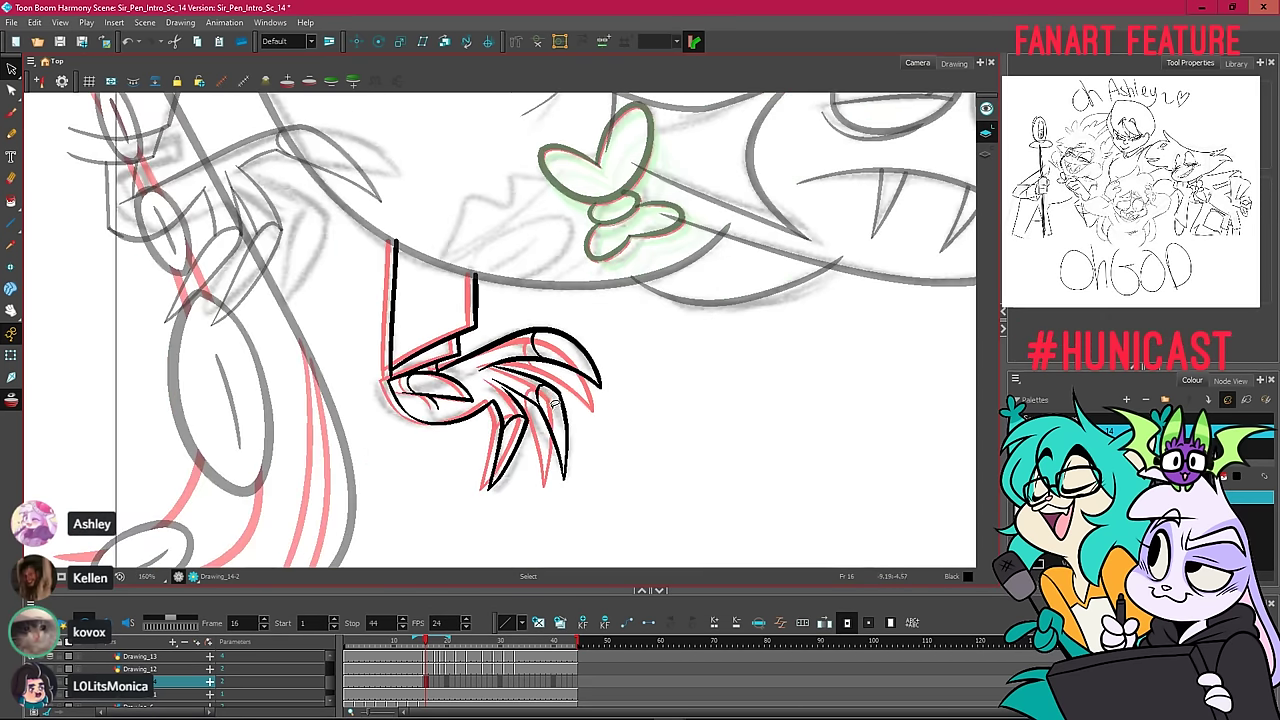
# Select the lowest clawed finger's strokes and swing its tip outward toward the middle finger.
pyautogui.scroll(2, 553, 401)
pyautogui.scroll(-1, 530, 418)
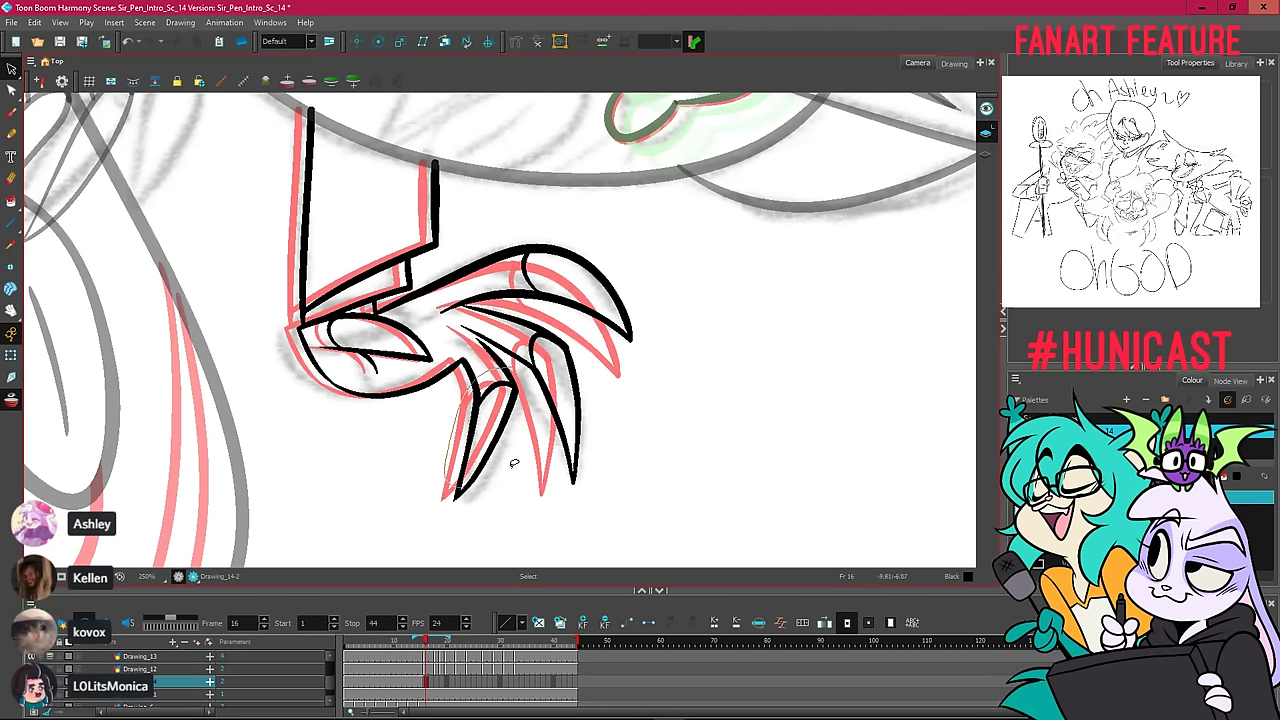
pyautogui.click(452, 427)
pyautogui.moveTo(499, 501); pyautogui.dragTo(516, 480)
pyautogui.click(597, 514)
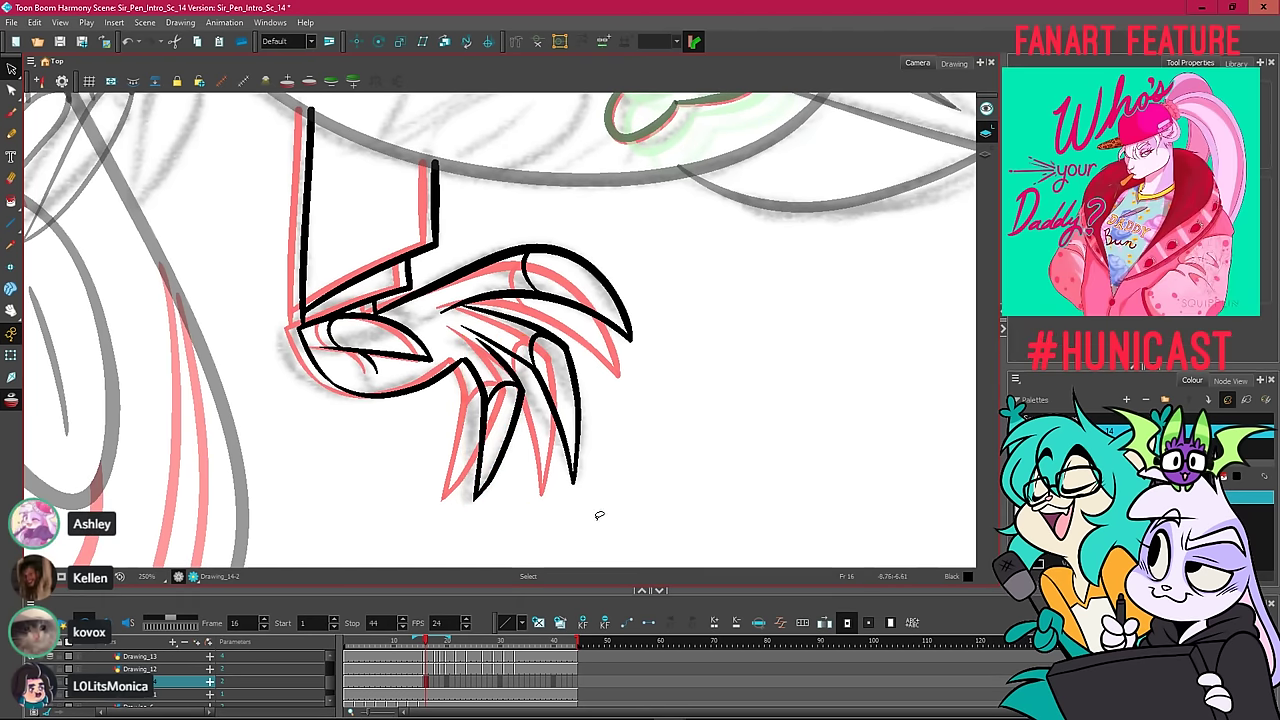
# Lower the inner end of the middle finger's lower line to fit the lowest finger's upper line.
pyautogui.click(472, 371)
pyautogui.scroll(3, 472, 354)
pyautogui.scroll(1, 478, 362)
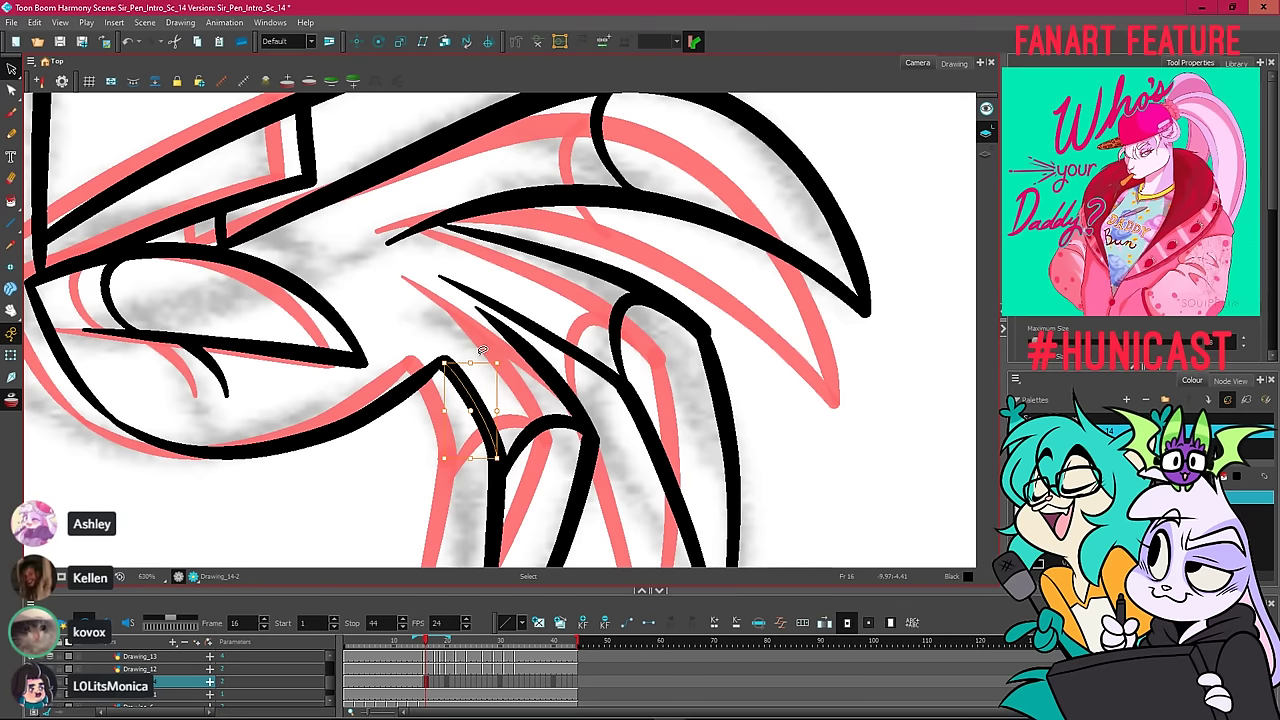
pyautogui.click(526, 366)
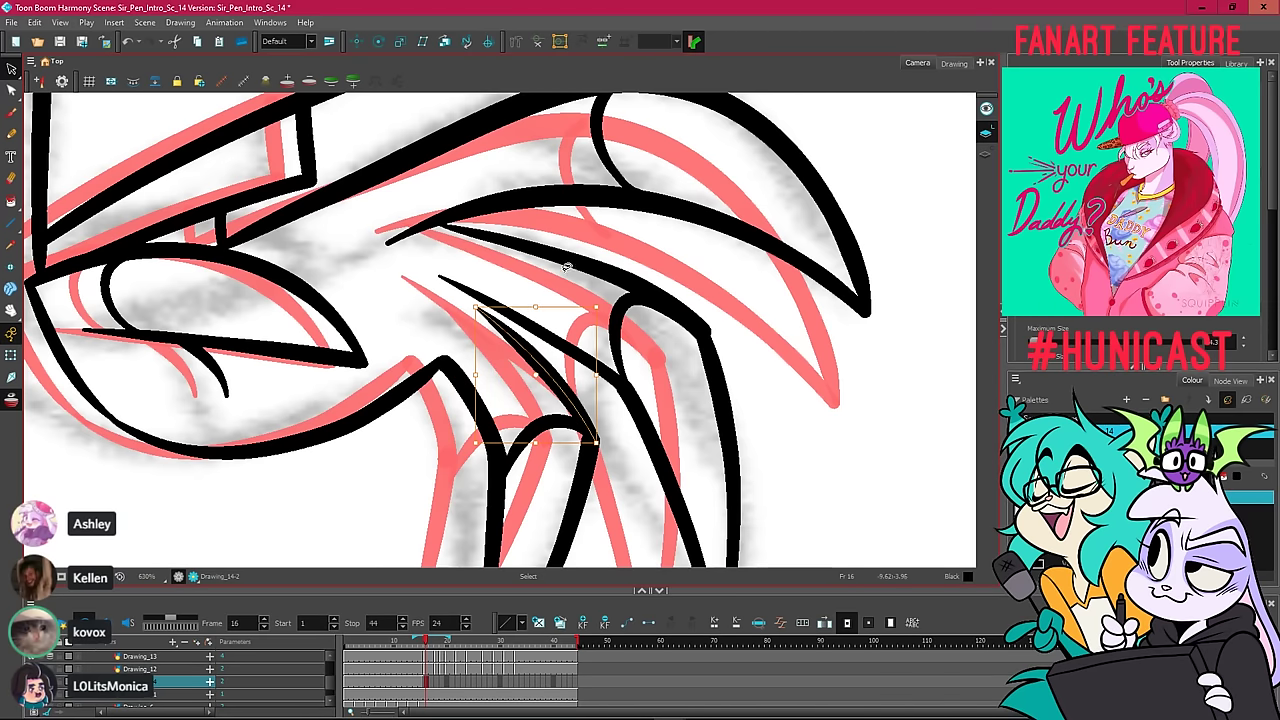
pyautogui.click(467, 290)
pyautogui.moveTo(438, 276); pyautogui.dragTo(439, 293)
pyautogui.click(434, 311)
pyautogui.scroll(-3, 470, 252)
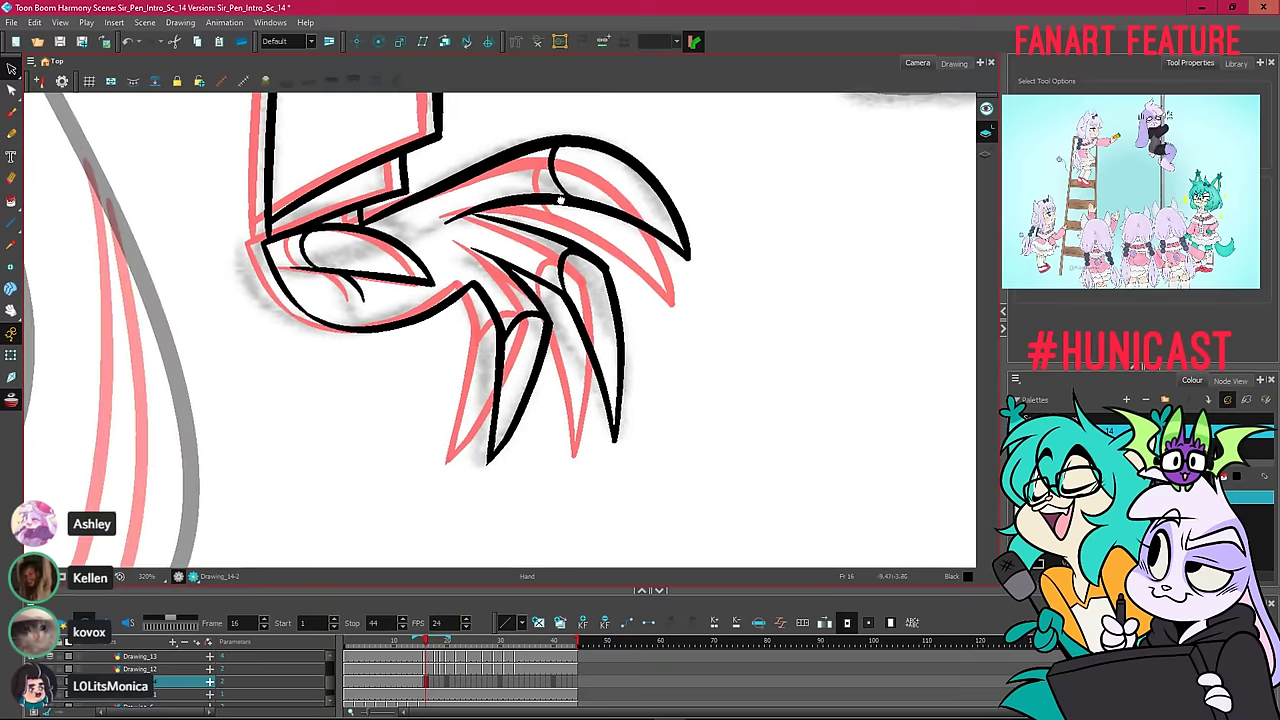
# Flip back and forth between frames 15 and 16 to compare the two hand poses.
pyautogui.press(',')
pyautogui.press('.')
pyautogui.press(',')
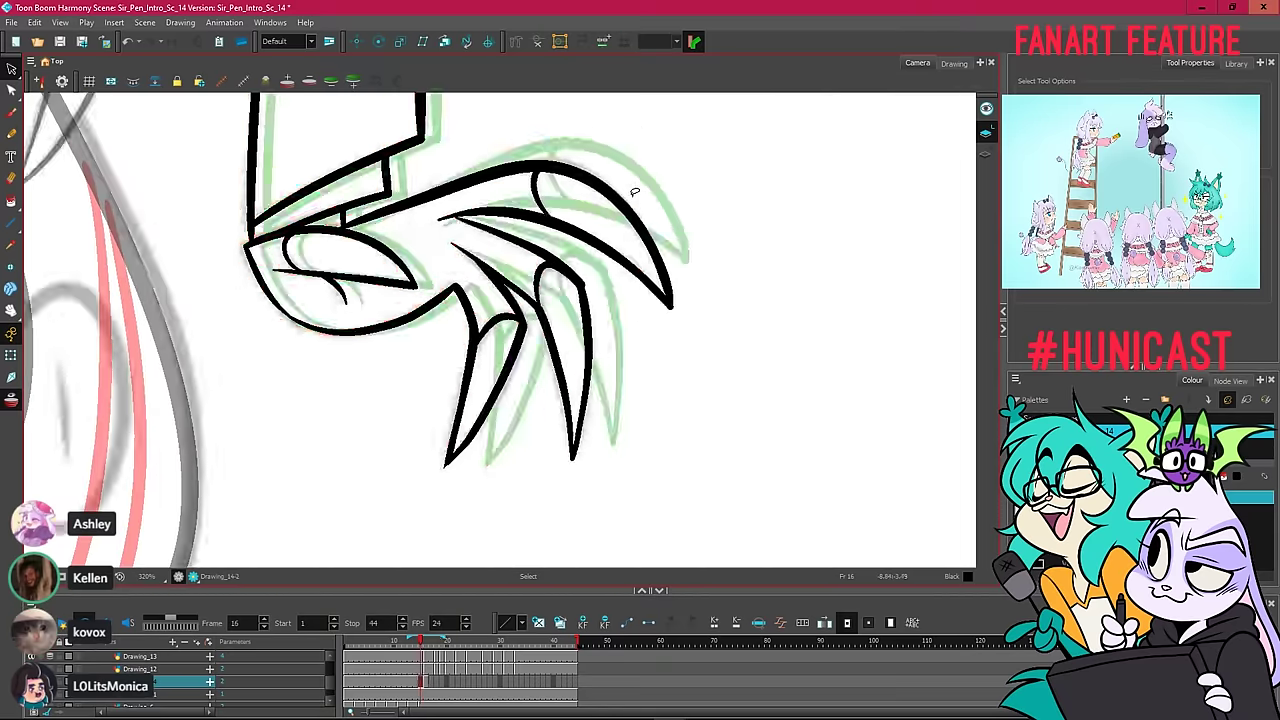
pyautogui.press('.')
pyautogui.press(',')
pyautogui.press('.')
pyautogui.press(',')
pyautogui.press('.')
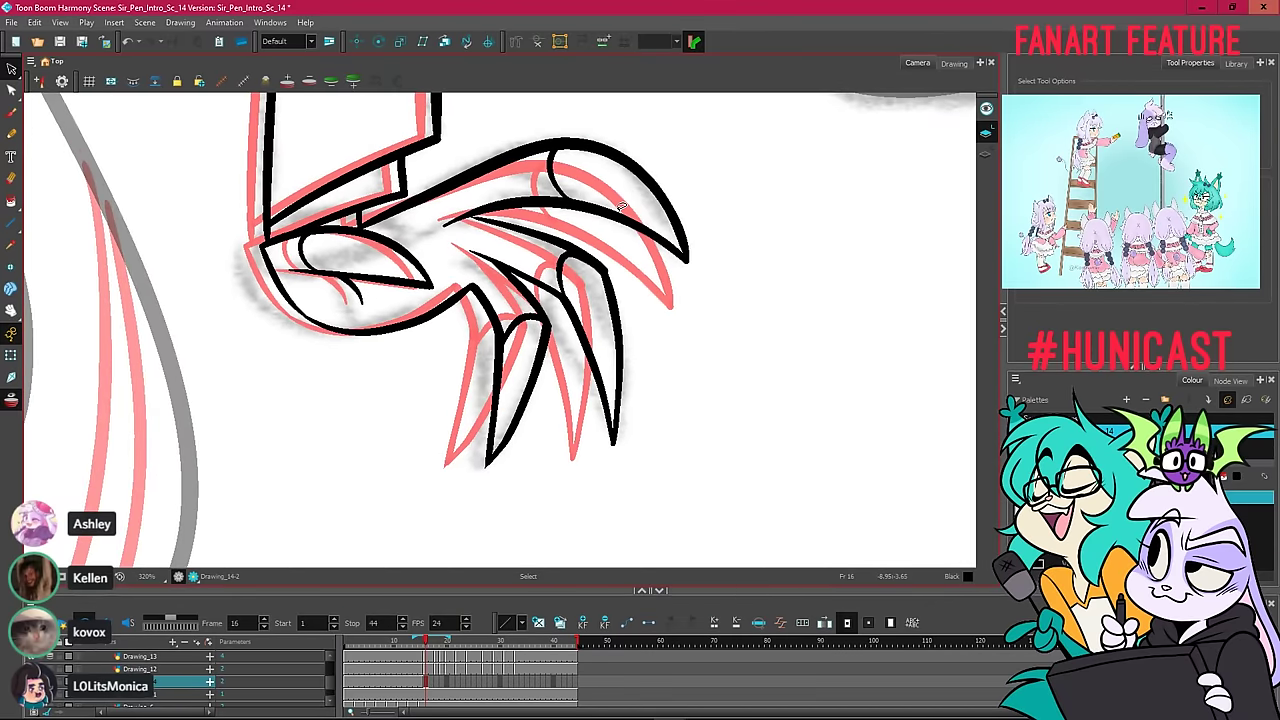
pyautogui.press(',')
pyautogui.moveTo(623, 206); pyautogui.dragTo(590, 372)
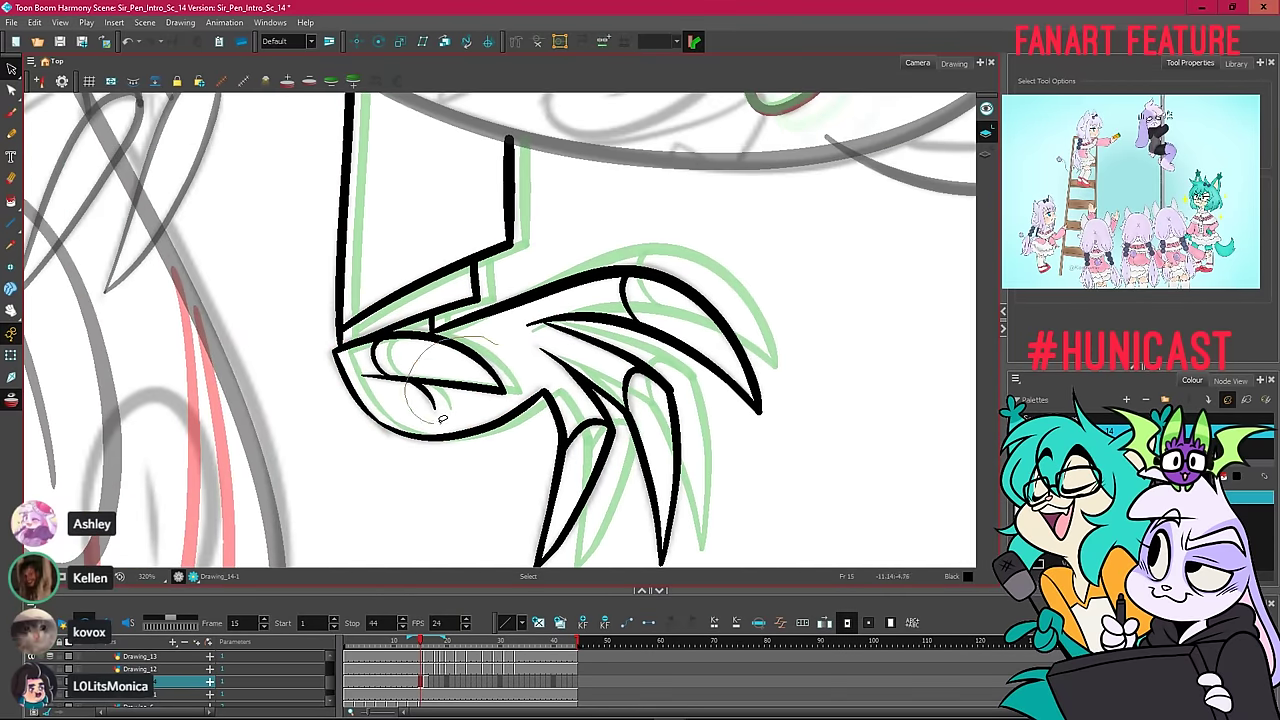
pyautogui.moveTo(441, 419); pyautogui.dragTo(500, 338)
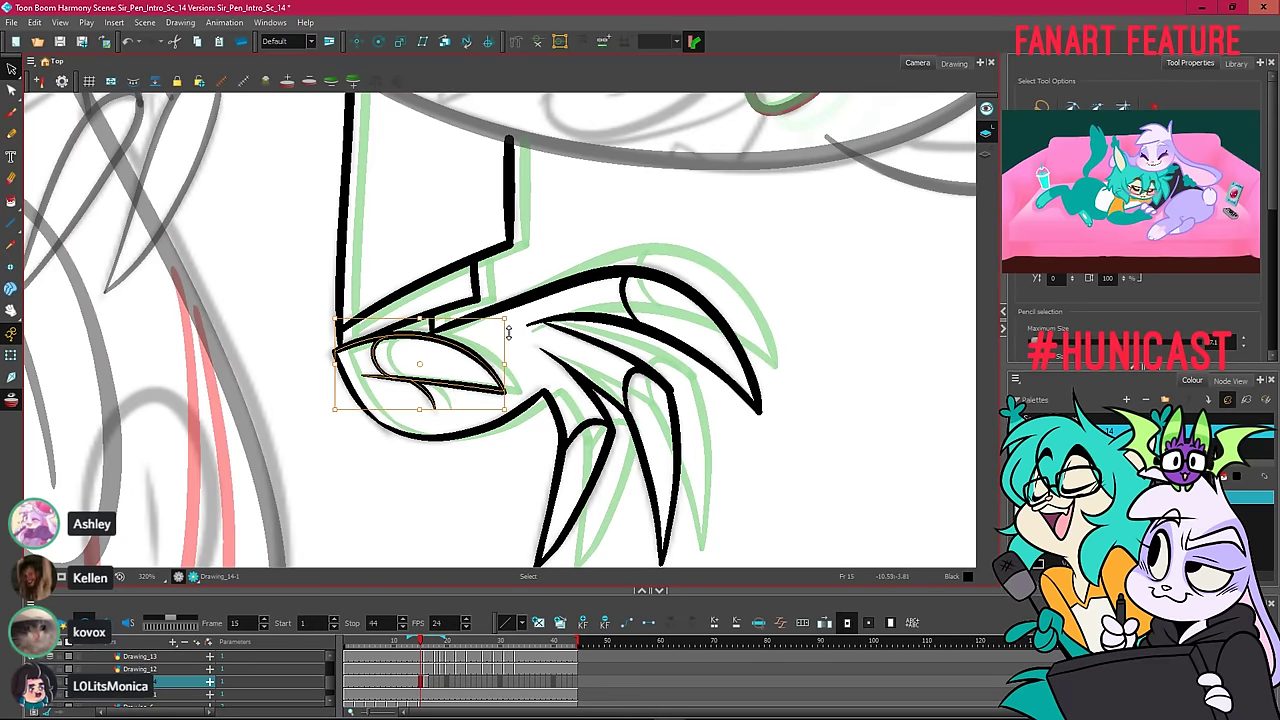
pyautogui.press('.')
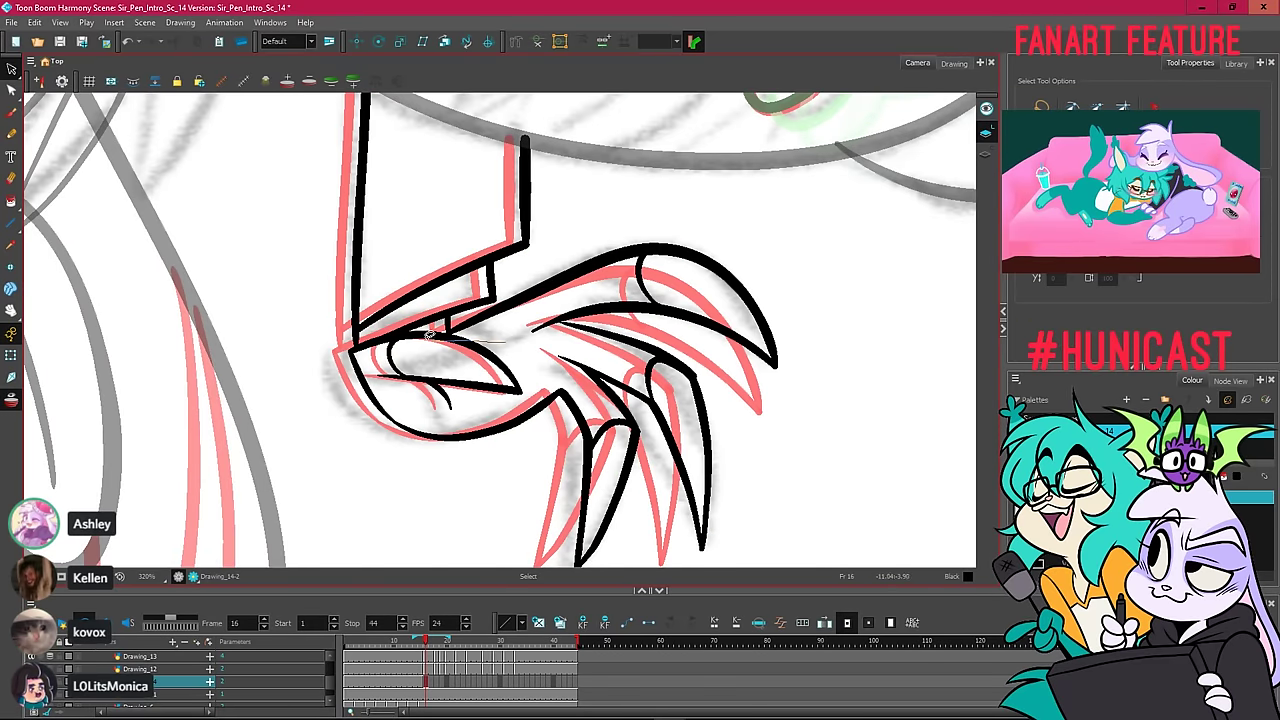
pyautogui.moveTo(430, 335)
pyautogui.mouseDown()
pyautogui.moveTo(520, 337)
pyautogui.moveTo(522, 313)
pyautogui.mouseUp()
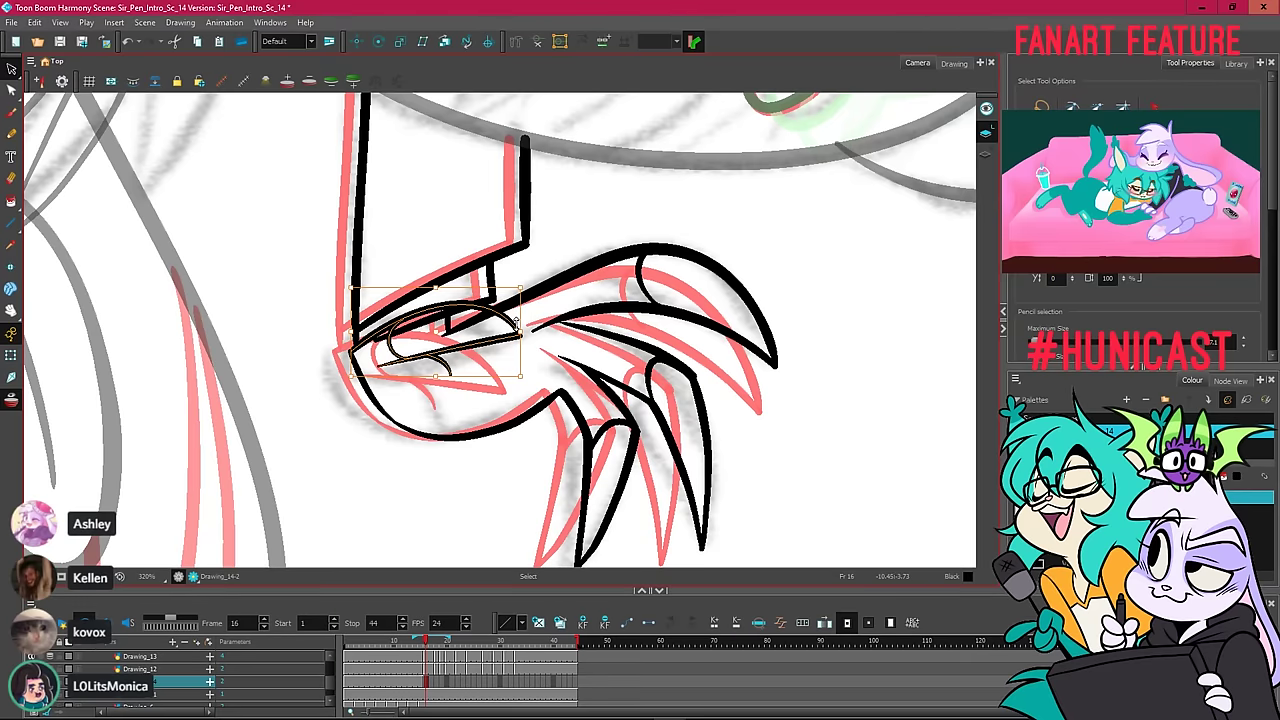
pyautogui.moveTo(513, 340); pyautogui.dragTo(511, 380)
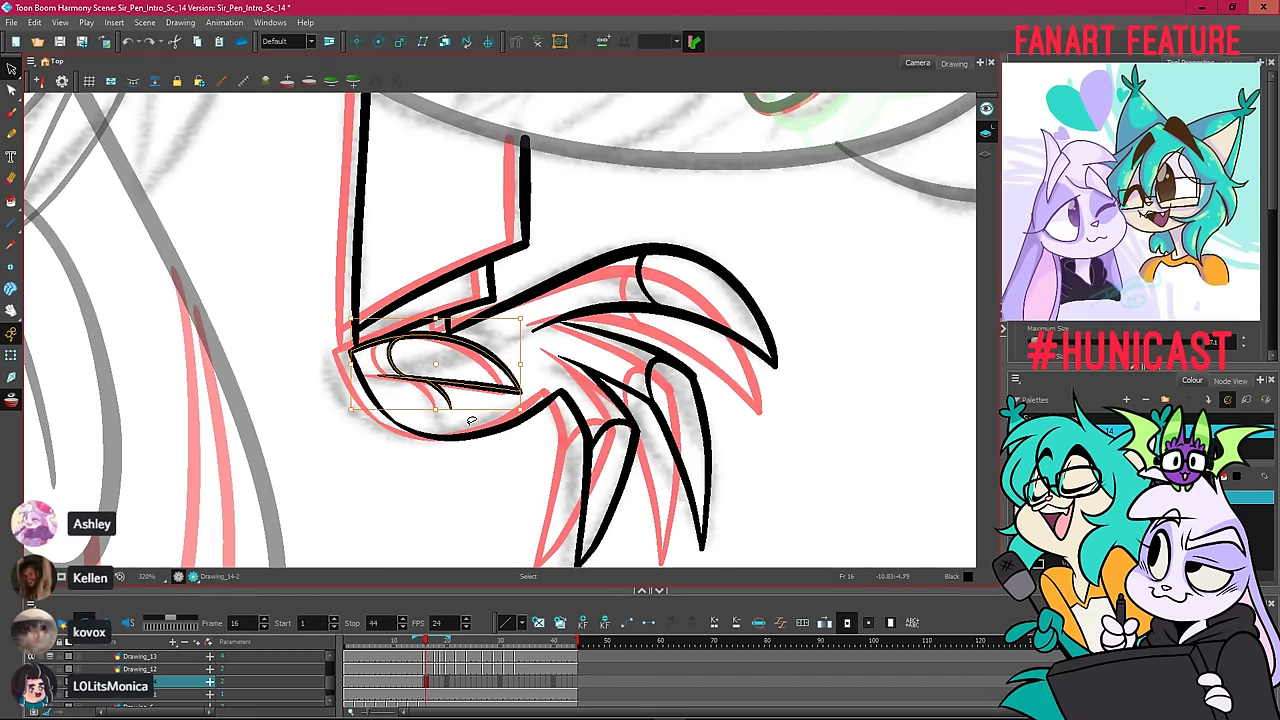
pyautogui.hotkey('ctrl', 'z')
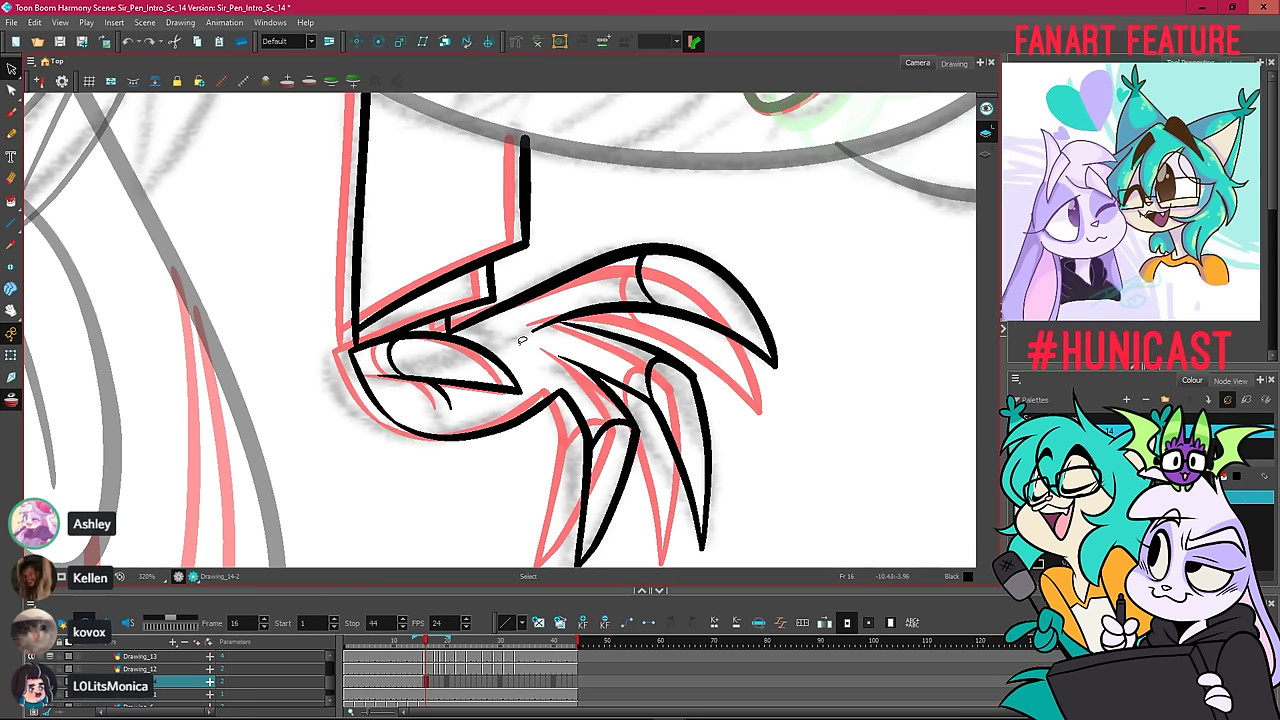
# Select the thumb claw's strokes on frame 16, without the crease below, and rotate the thumb slightly upward.
pyautogui.click(494, 347)
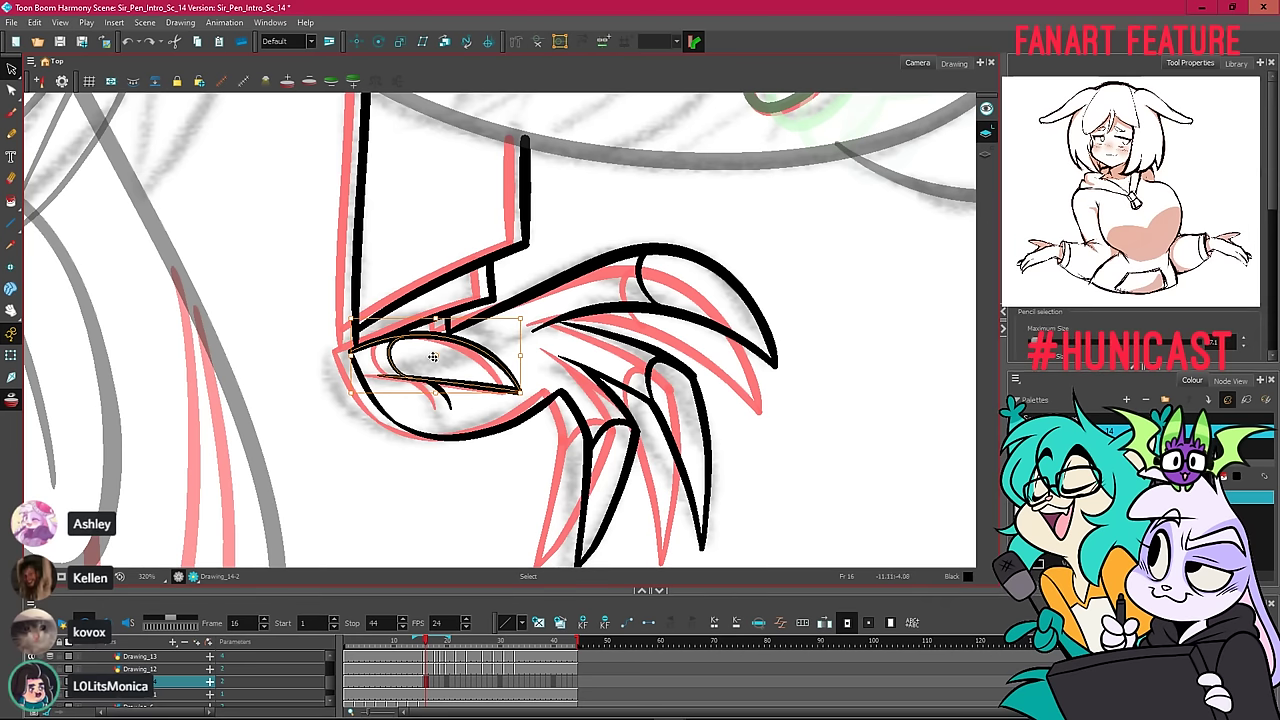
pyautogui.click(378, 363)
pyautogui.moveTo(531, 315); pyautogui.dragTo(534, 287)
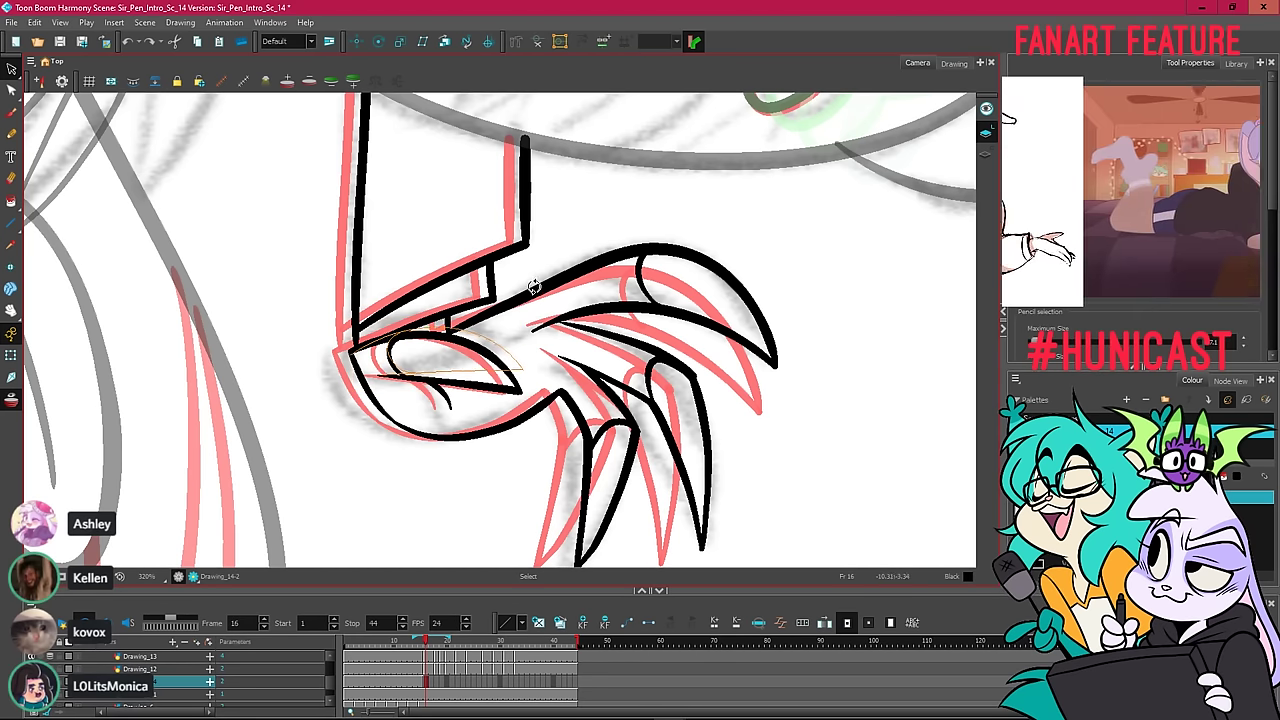
pyautogui.click(370, 337)
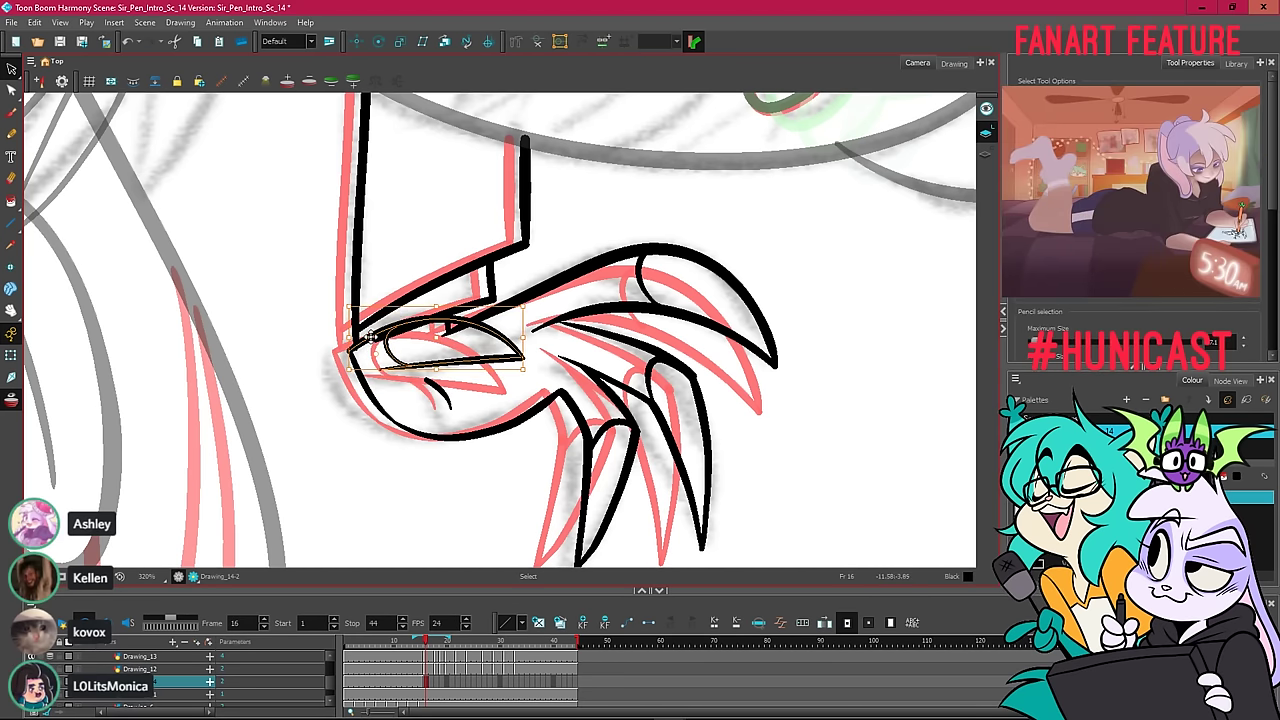
pyautogui.click(489, 385)
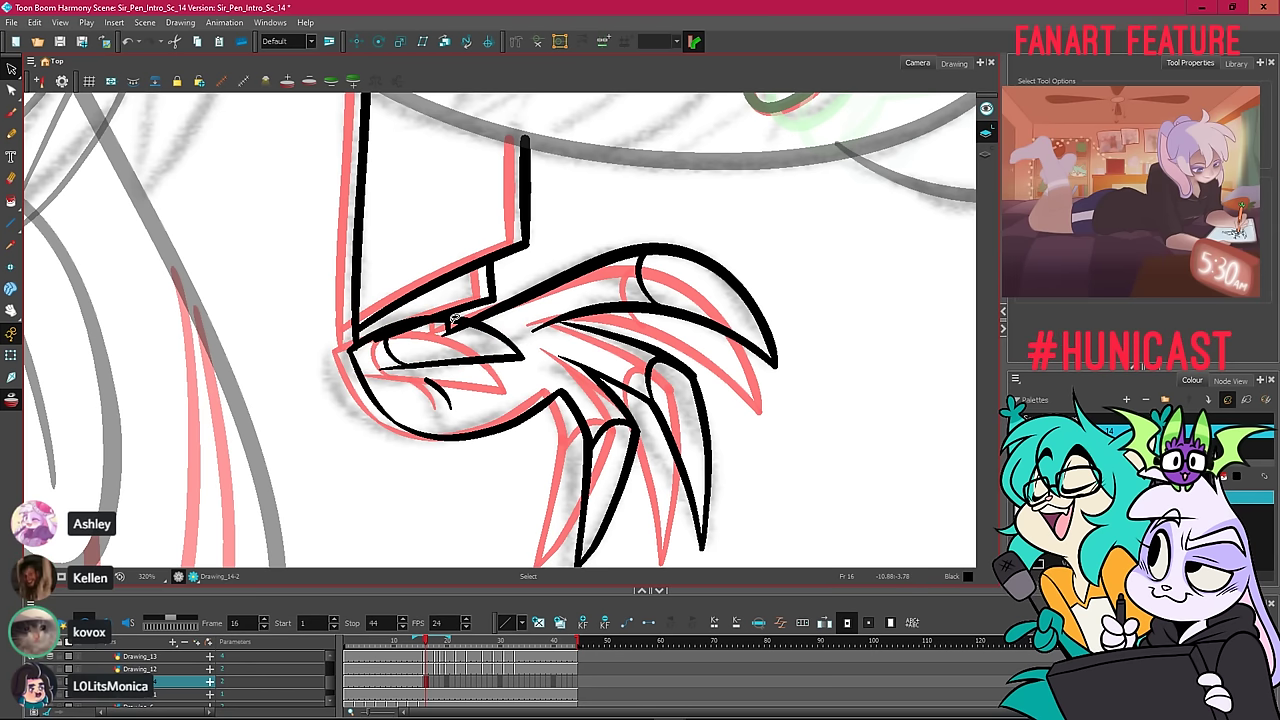
# Shorten the tiny connecting line under the wrist and move it up so it no longer pokes into the thumb.
pyautogui.click(356, 313)
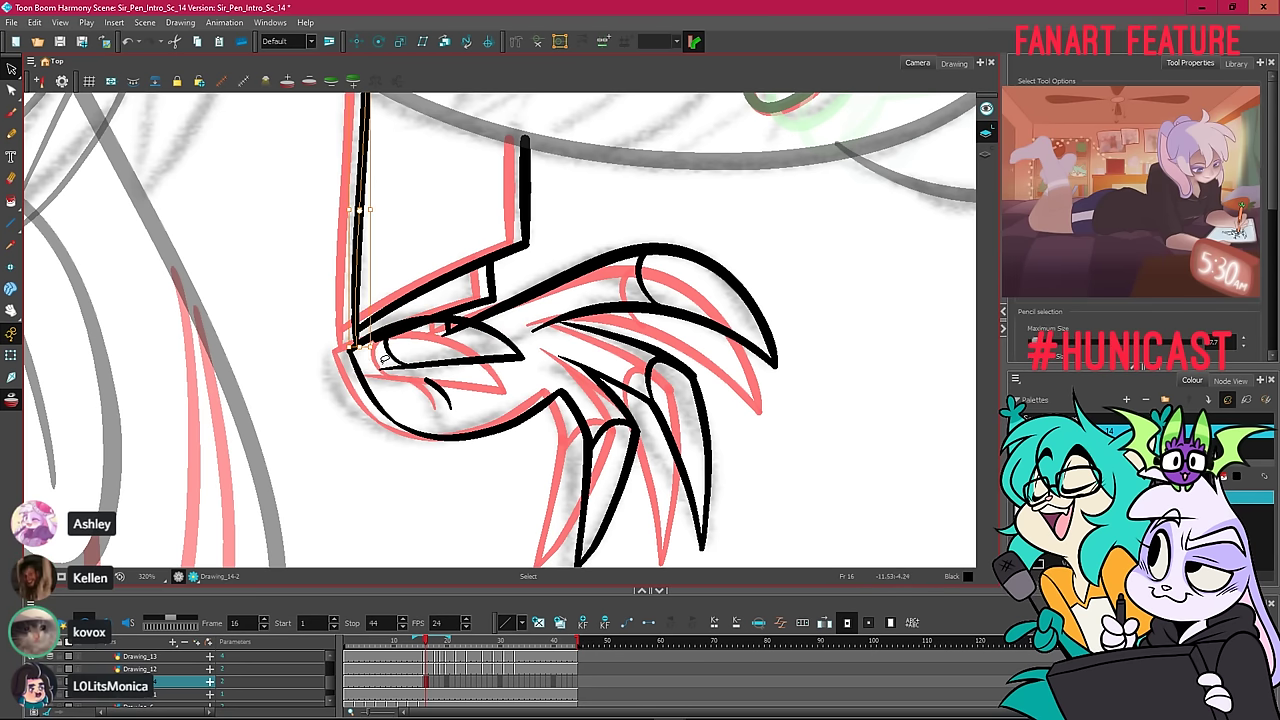
pyautogui.click(440, 308)
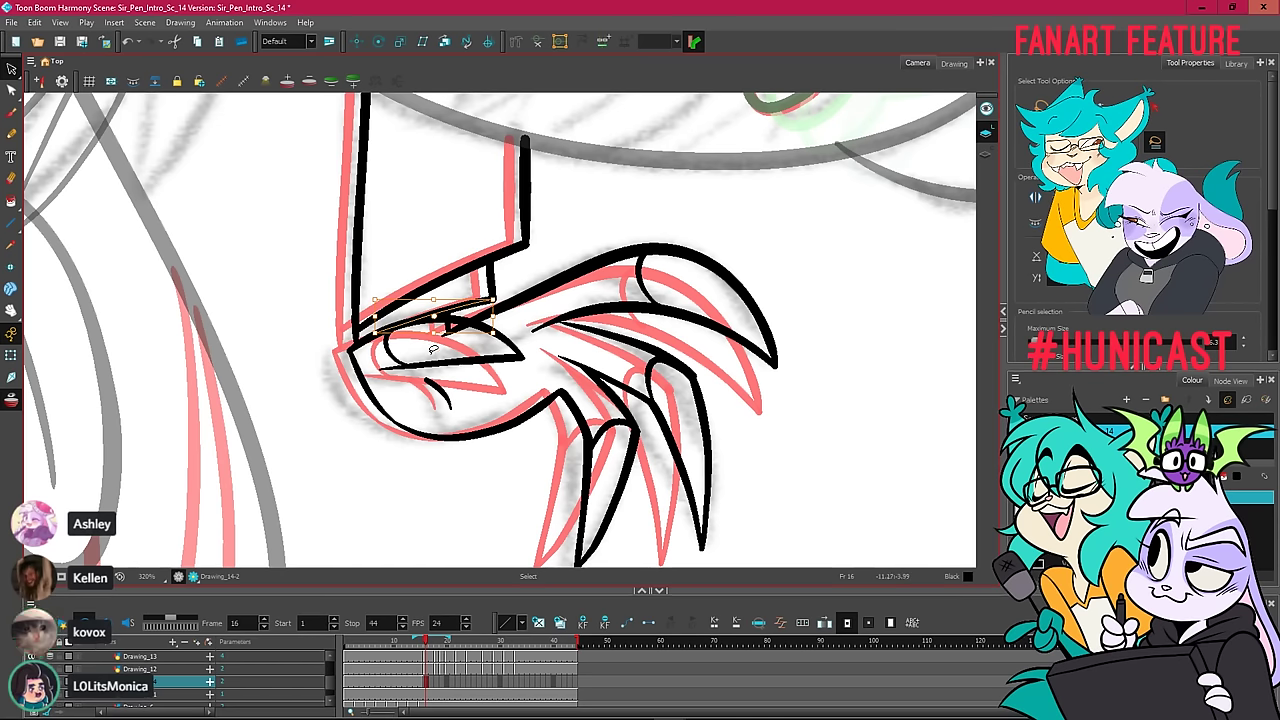
pyautogui.click(466, 302)
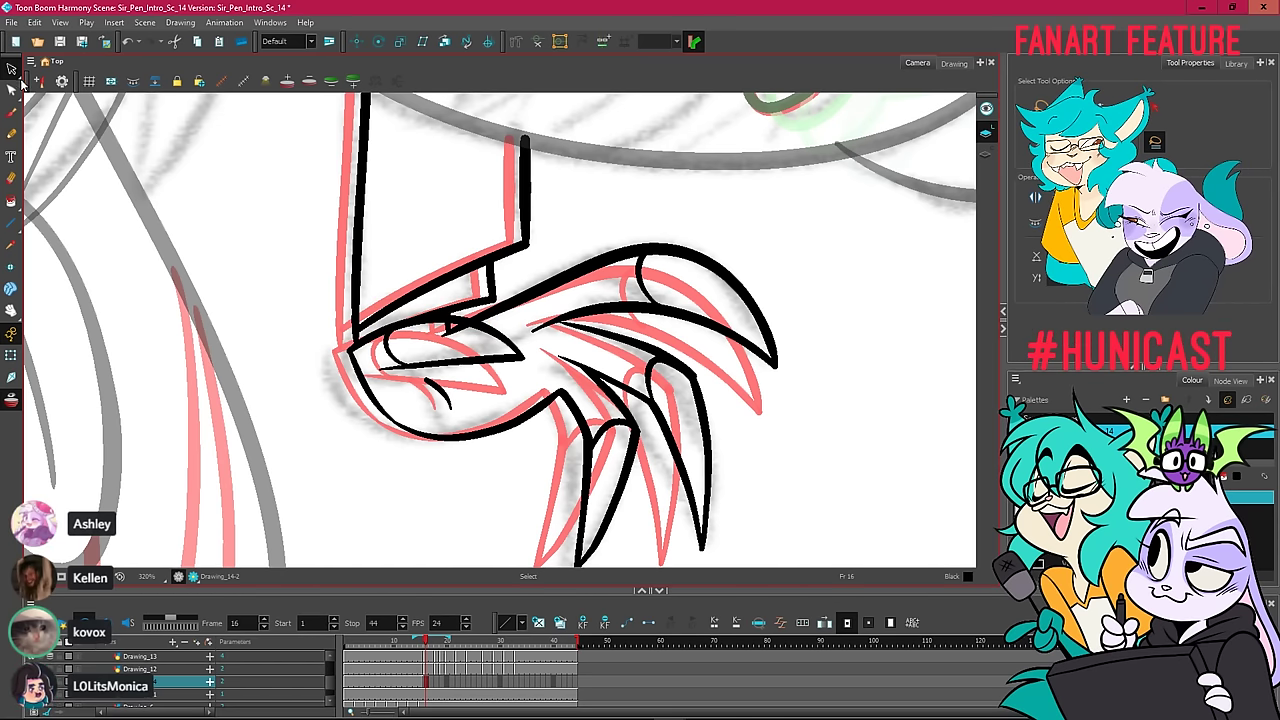
pyautogui.click(447, 322)
pyautogui.scroll(3, 447, 315)
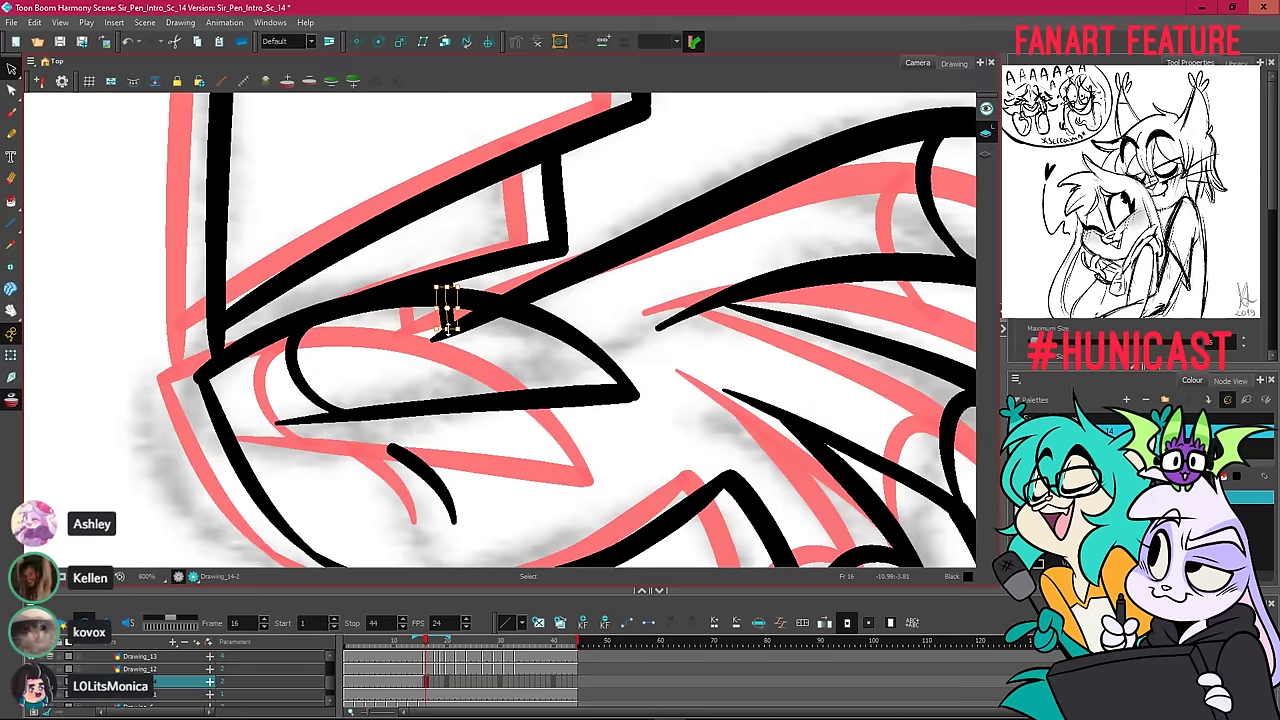
pyautogui.click(450, 294)
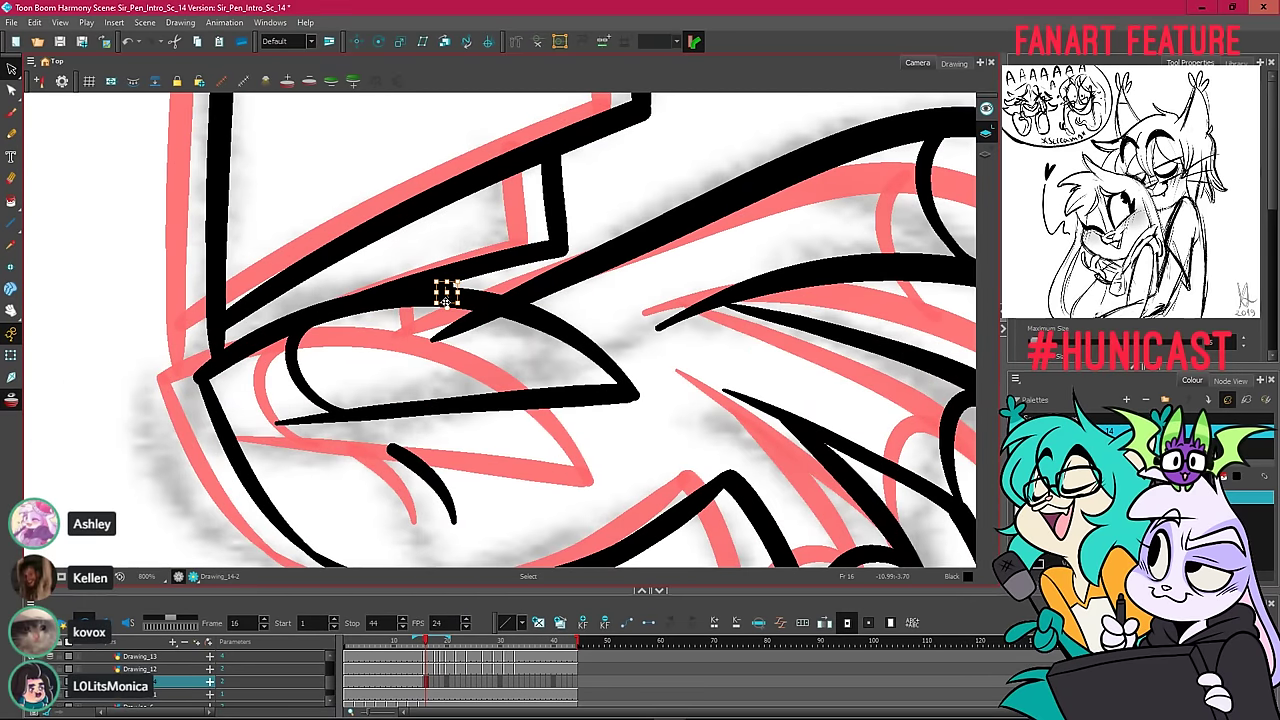
pyautogui.scroll(3, 446, 296)
pyautogui.moveTo(450, 263); pyautogui.dragTo(457, 229)
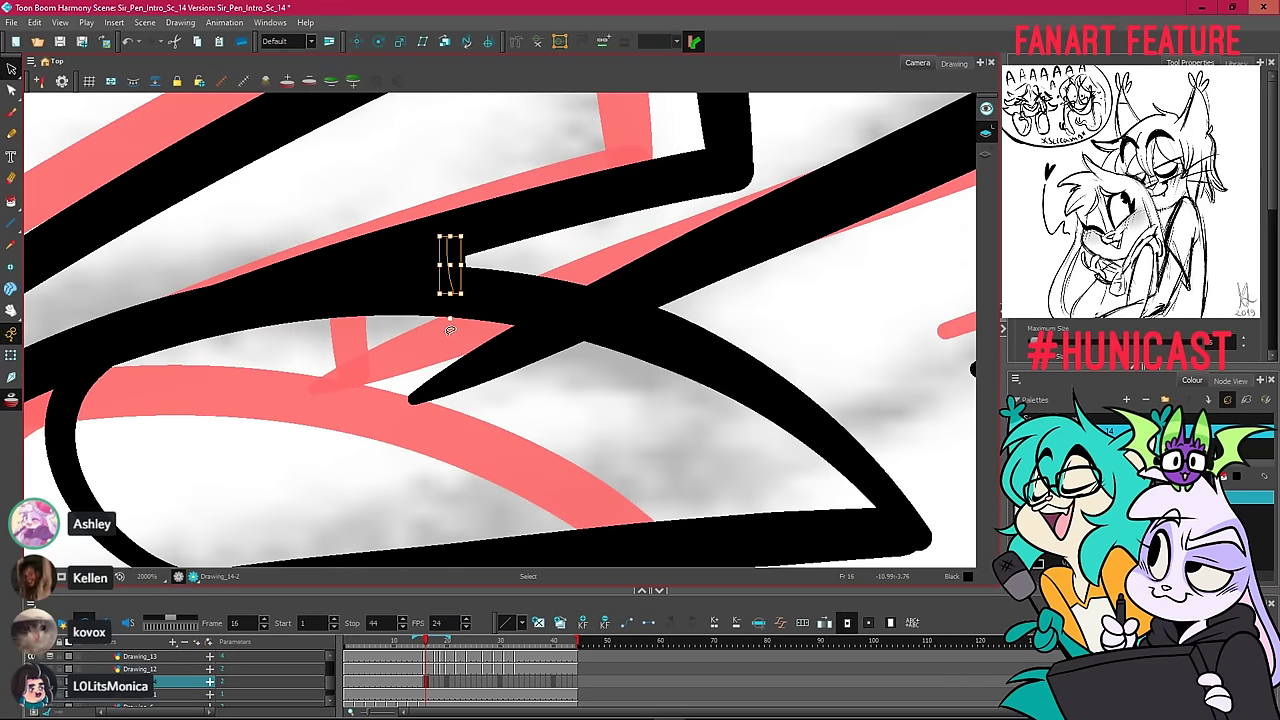
# Adjust the small crease stroke in the palm so its upper end meets the thumb's lower line.
pyautogui.scroll(-5, 450, 330)
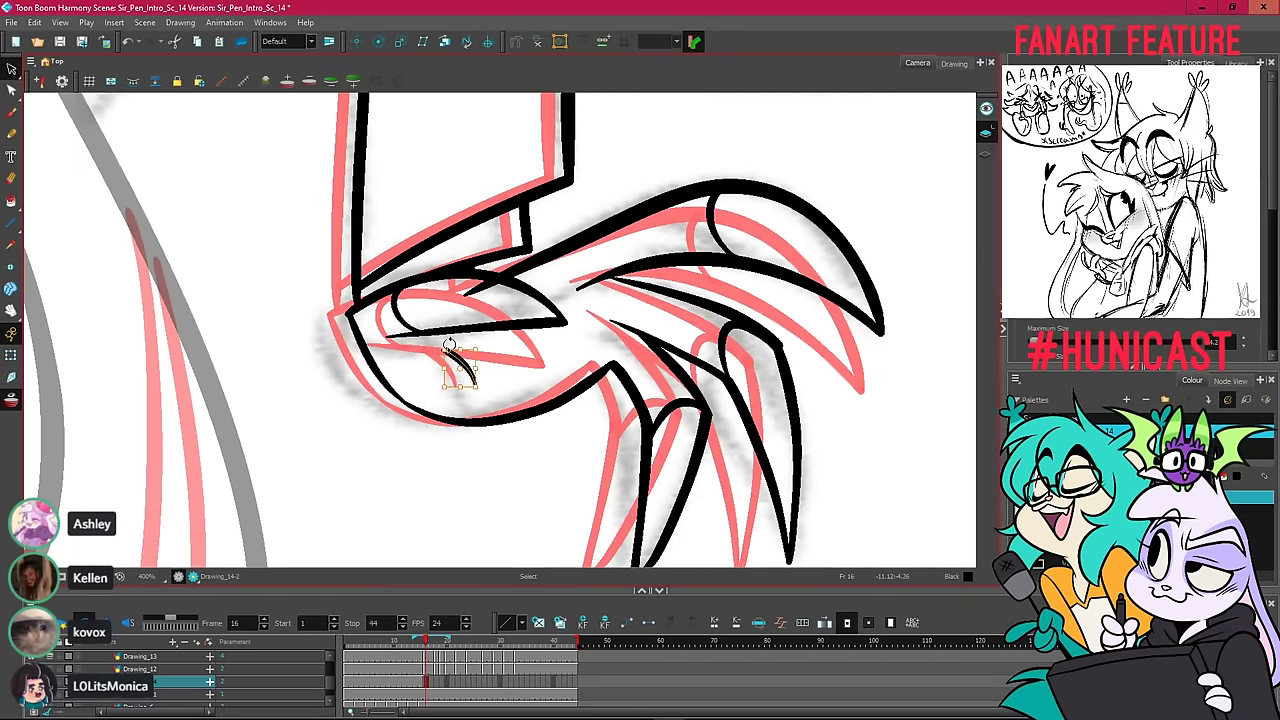
pyautogui.scroll(2, 463, 335)
pyautogui.moveTo(469, 335); pyautogui.dragTo(455, 336)
pyautogui.moveTo(463, 421); pyautogui.dragTo(443, 421)
pyautogui.click(493, 404)
pyautogui.scroll(-2, 500, 293)
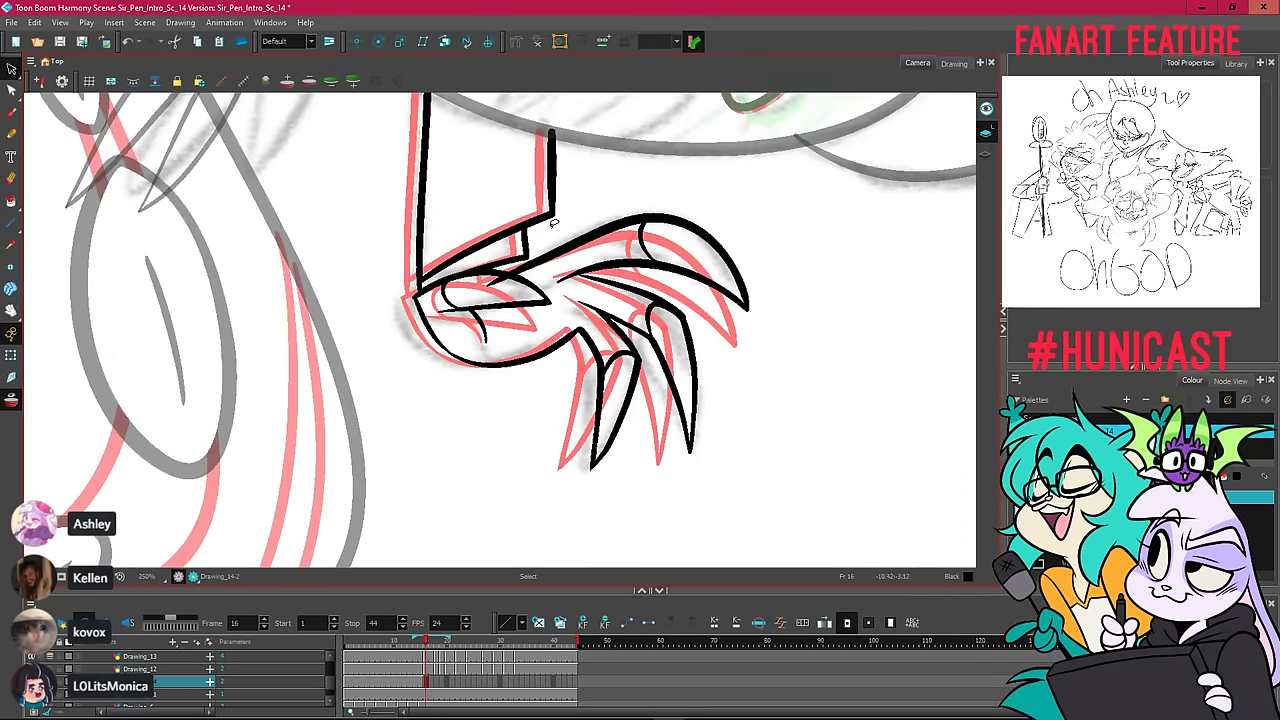
pyautogui.press('.')
pyautogui.press('.')
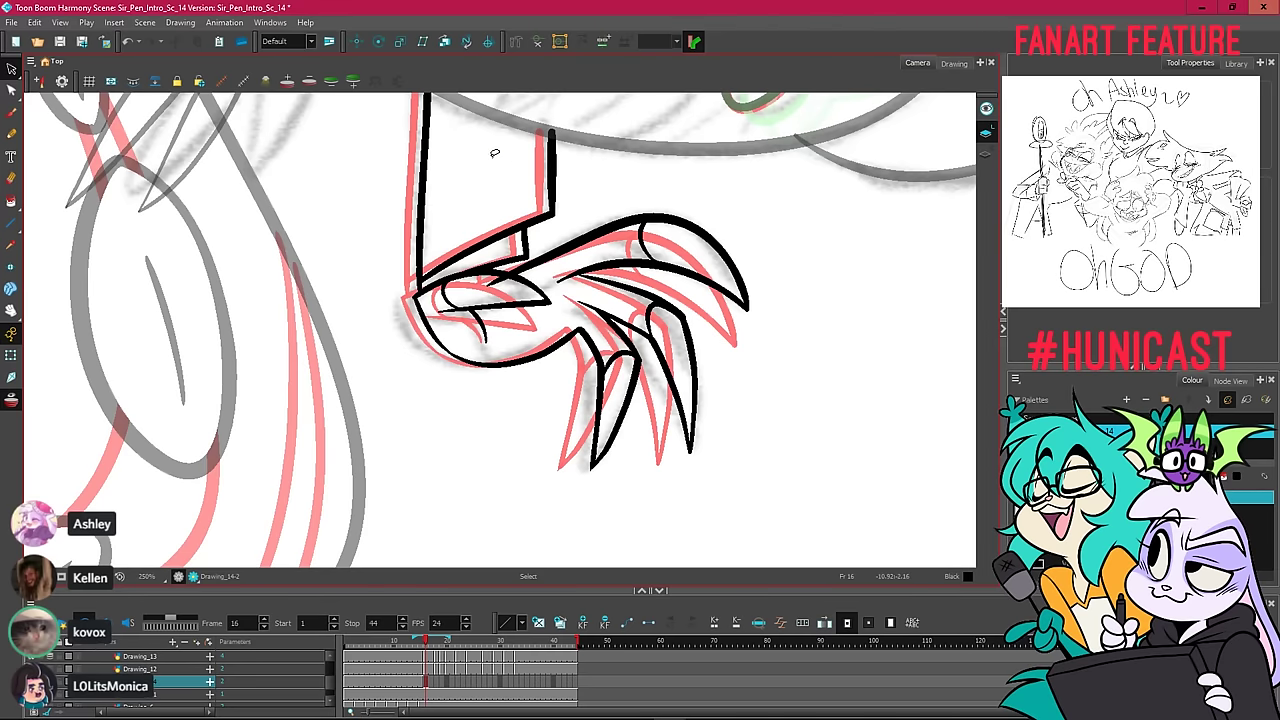
pyautogui.click(11, 178)
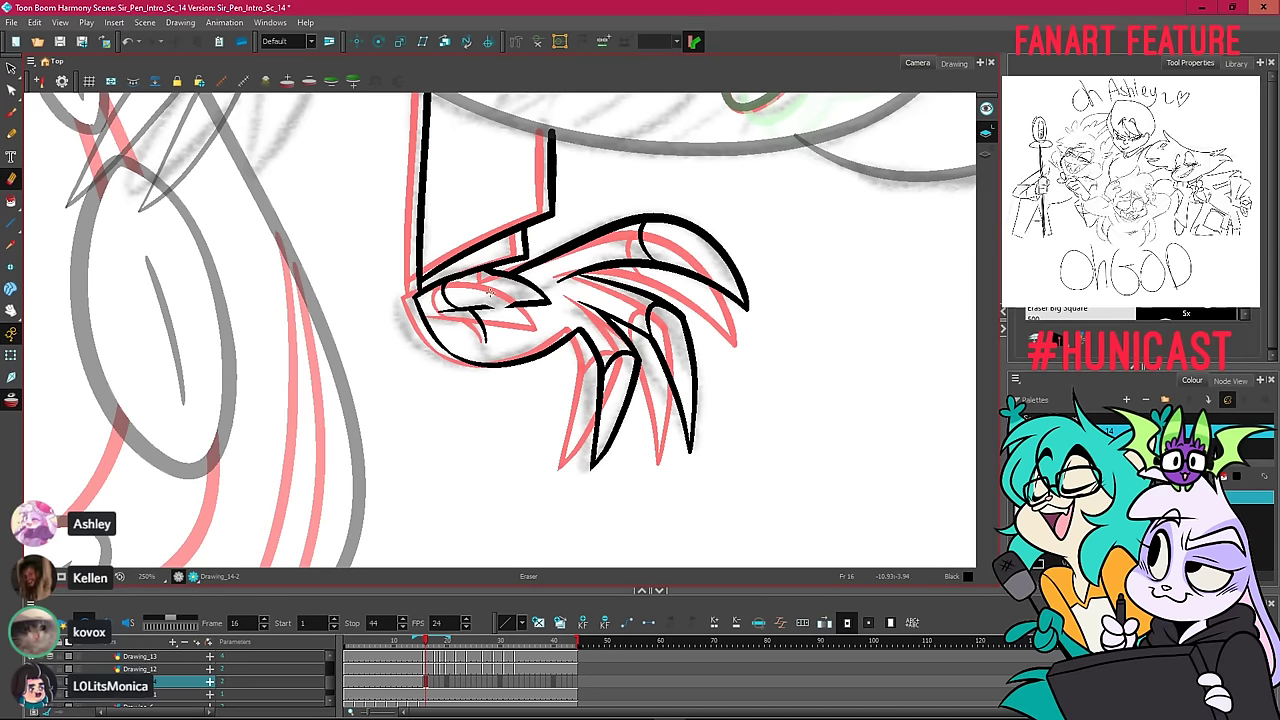
pyautogui.hotkey('alt', 't')
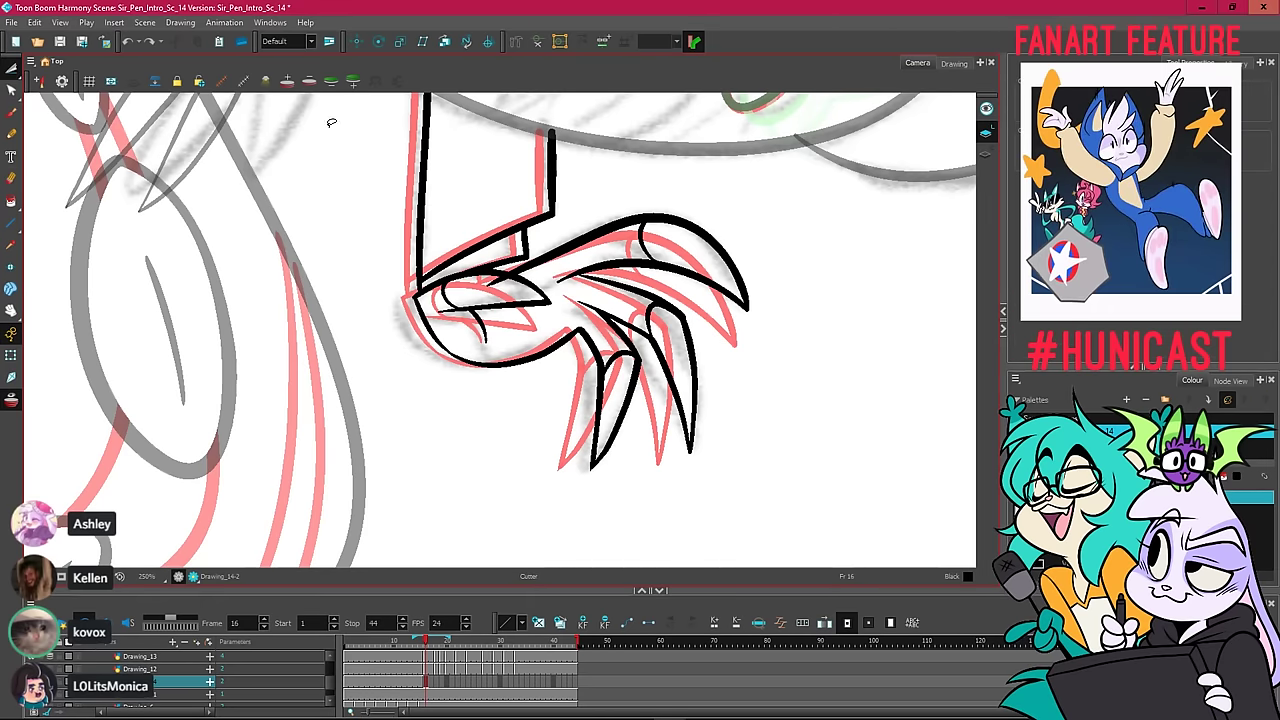
# Compare the frame 15 and 16 hand poses by flipping repeatedly between the two frames at a reduced zoom.
pyautogui.moveTo(686, 212); pyautogui.dragTo(508, 251)
pyautogui.press('1')
pyautogui.press('1')
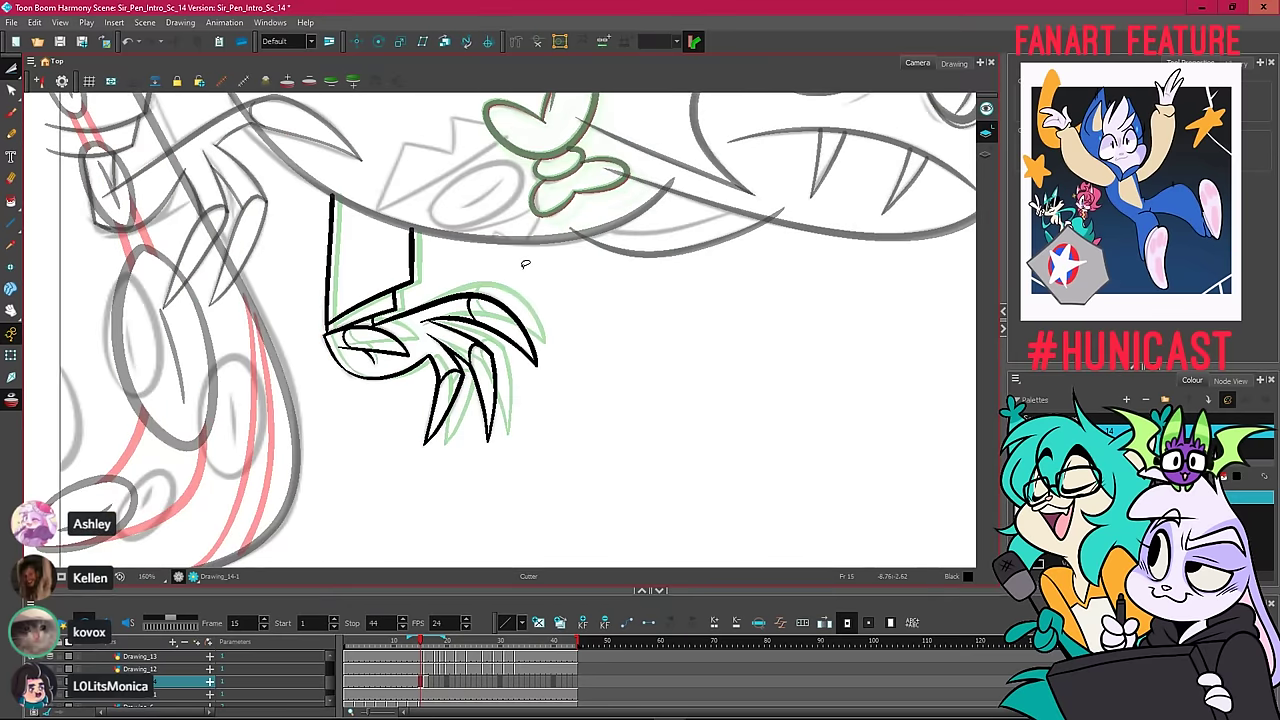
pyautogui.press('.')
pyautogui.press('.')
pyautogui.press(',')
pyautogui.press('.')
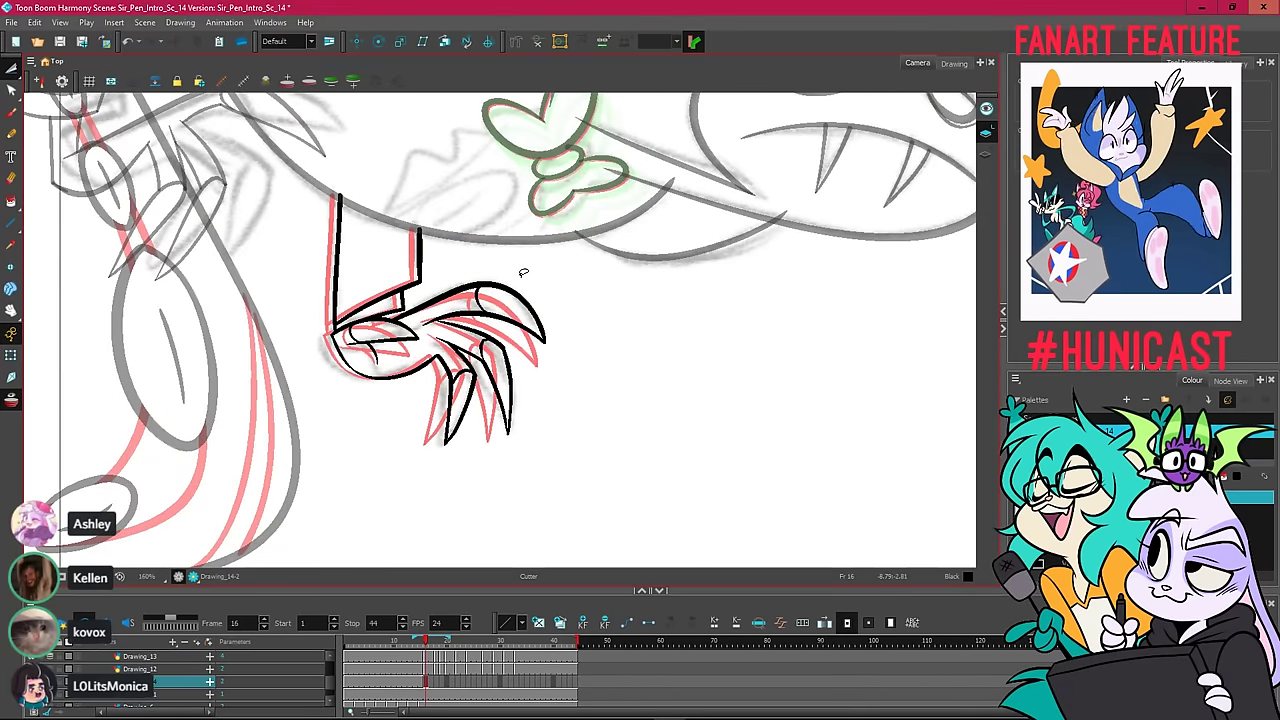
pyautogui.press(',')
pyautogui.press('.')
pyautogui.press('.')
pyautogui.press(',')
pyautogui.press('.')
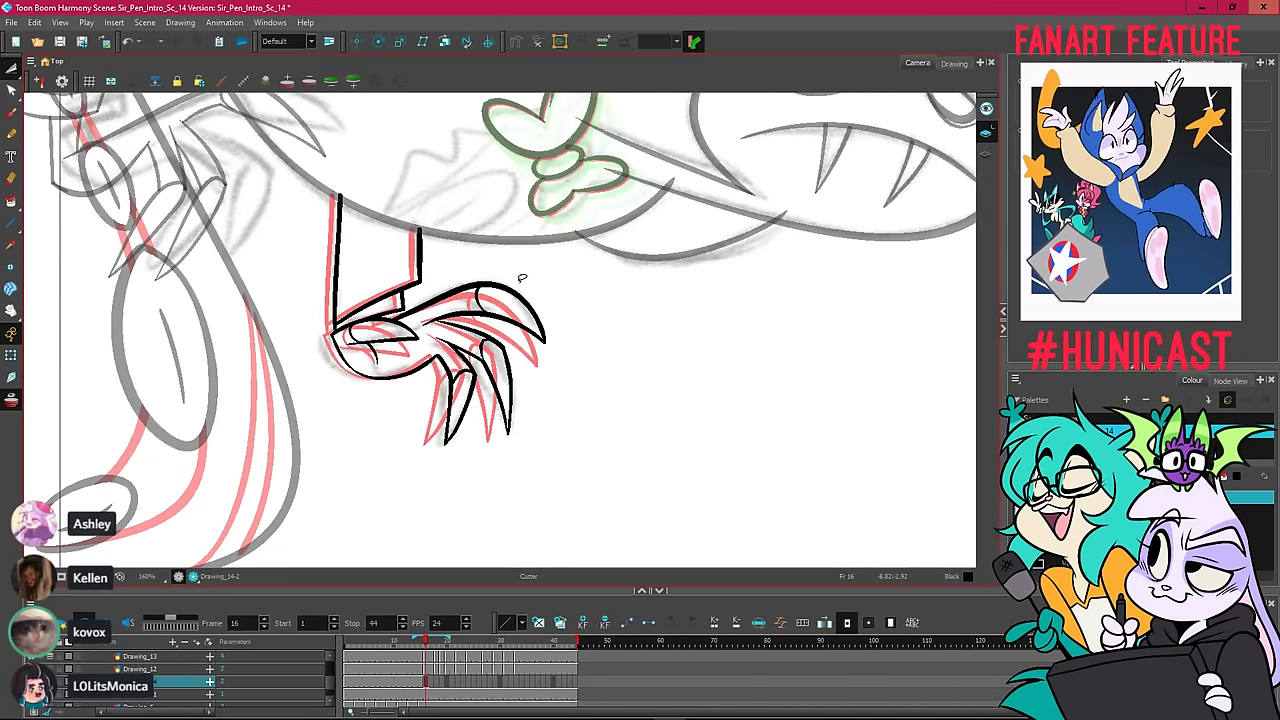
pyautogui.press(',')
pyautogui.press('.')
pyautogui.press(',')
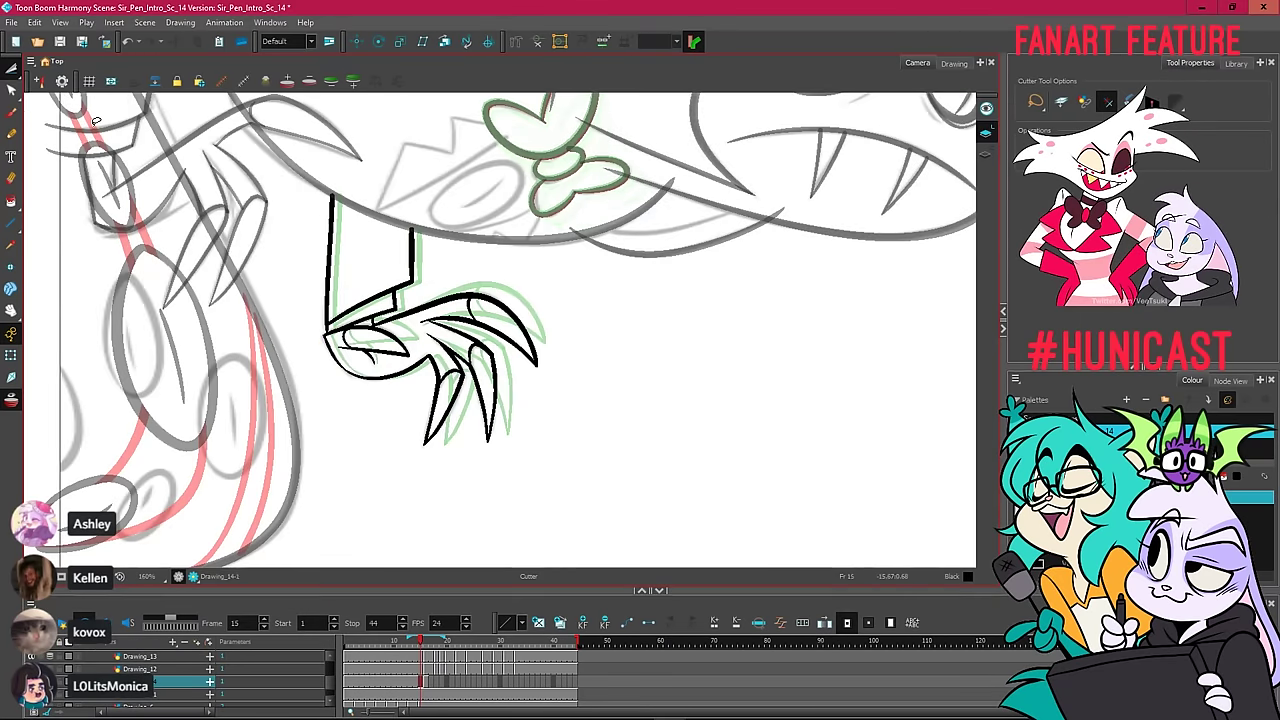
pyautogui.press('.')
pyautogui.press(',')
pyautogui.press('.')
pyautogui.press(',')
pyautogui.press('.')
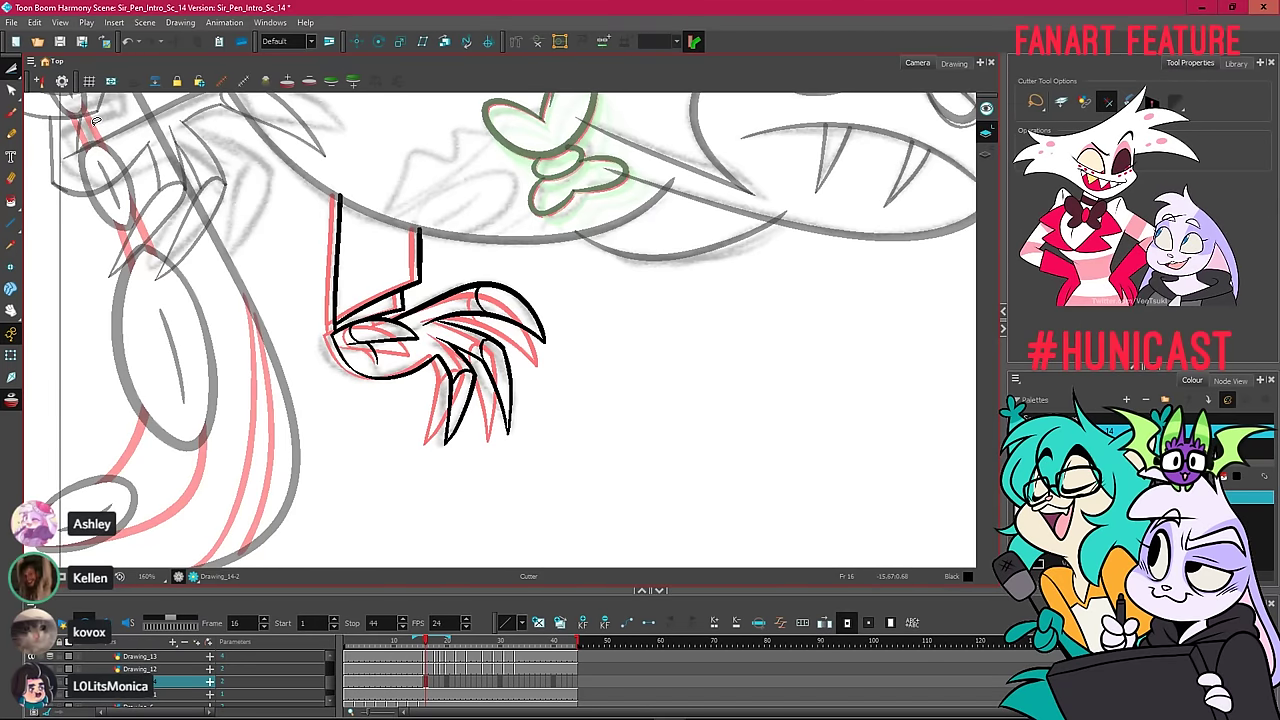
pyautogui.press(',')
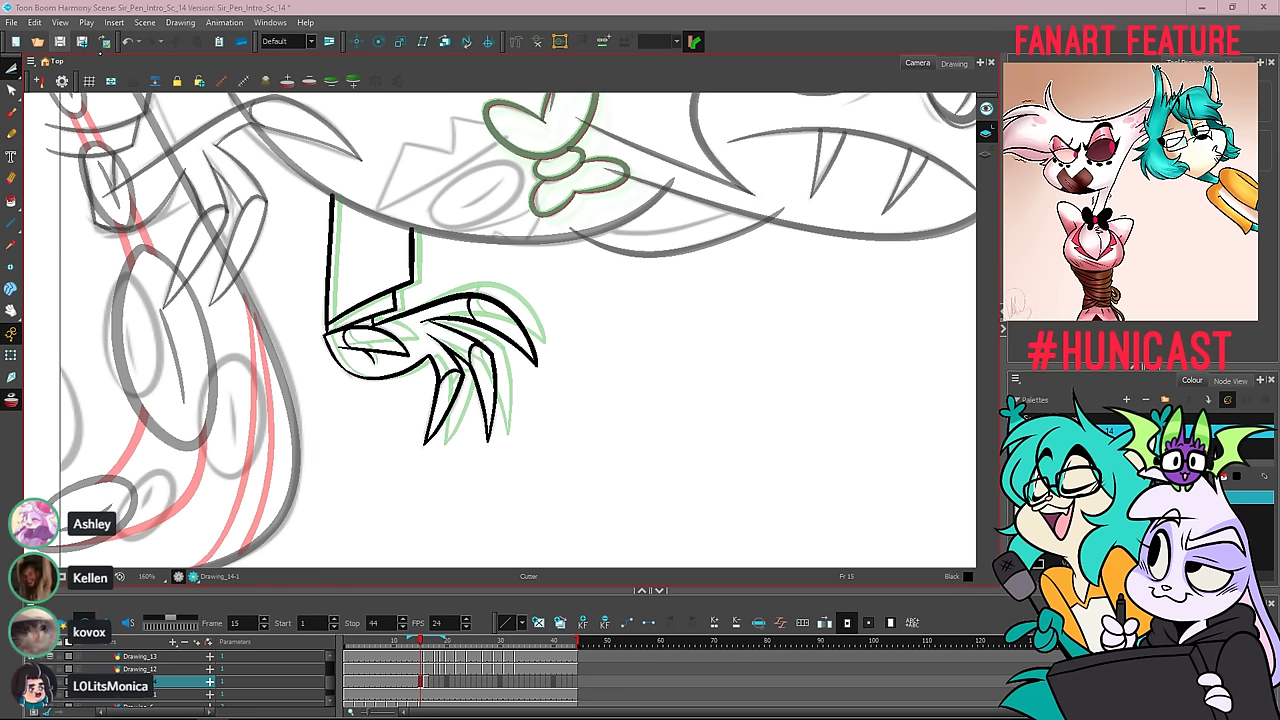
# Save the scene and move the playhead to frame 26, with the rough sketch of the lowered clawed hand in view.
pyautogui.click(60, 42)
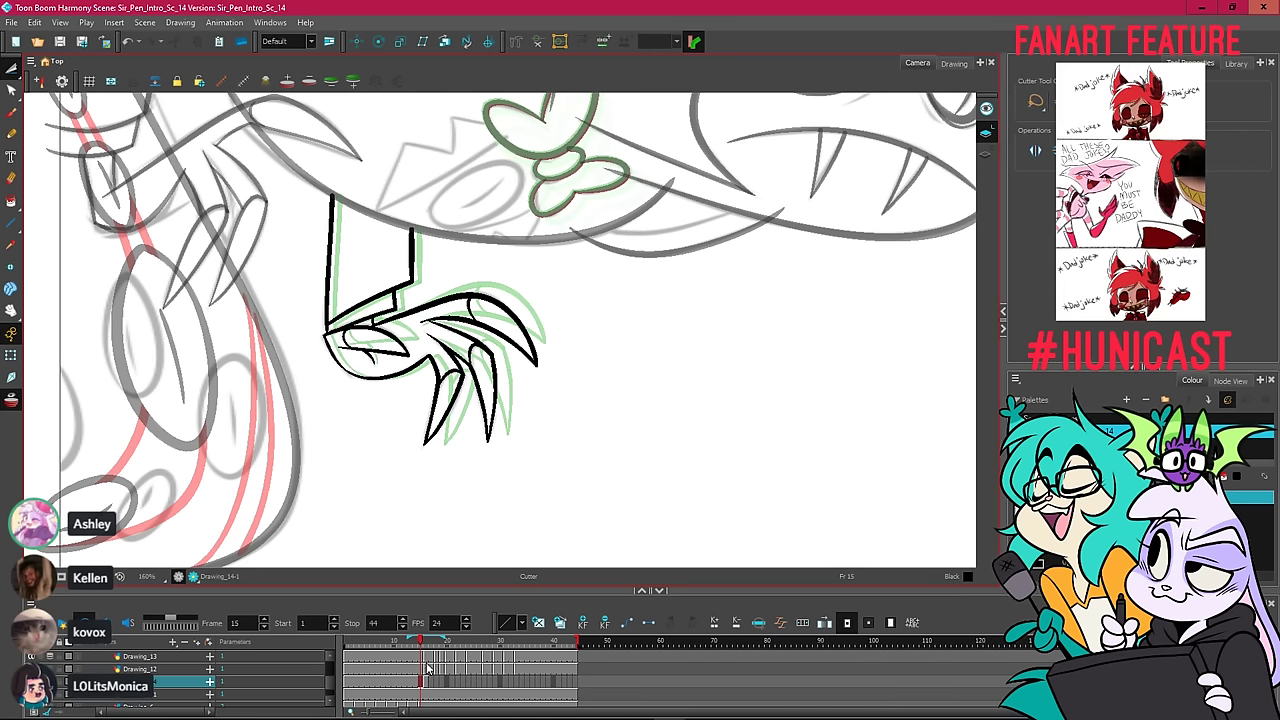
pyautogui.moveTo(419, 644); pyautogui.dragTo(468, 653)
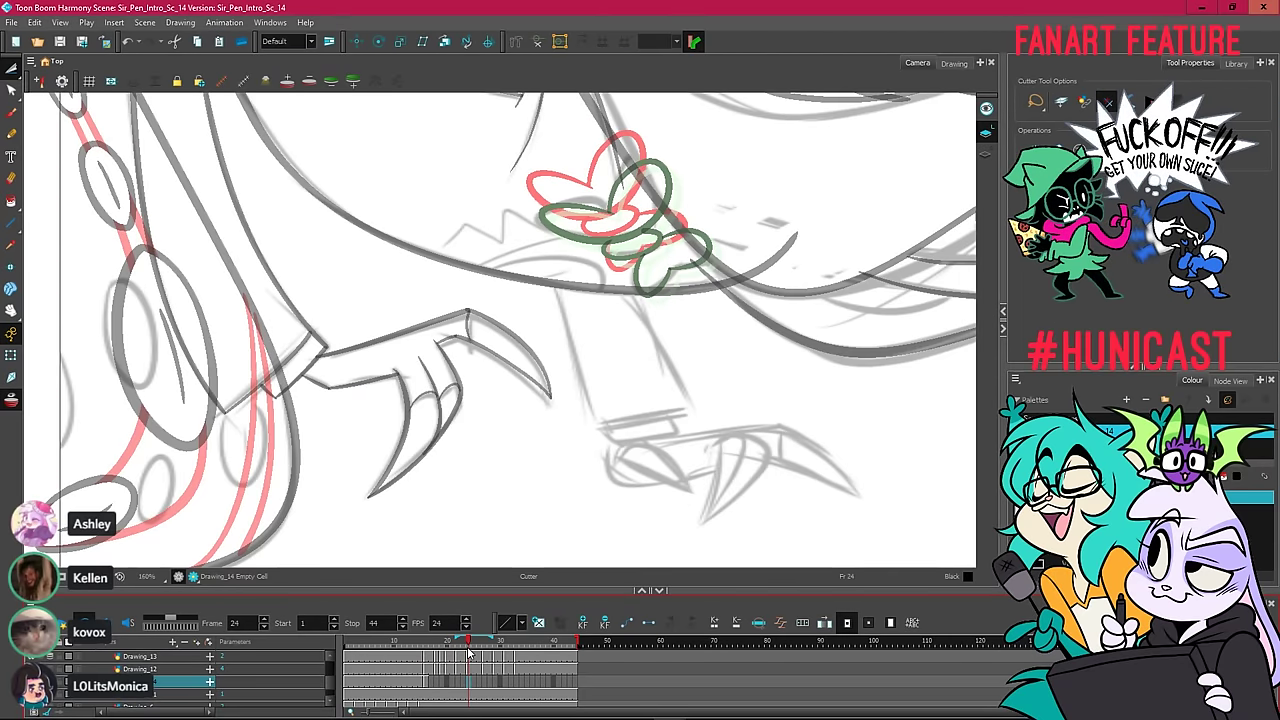
pyautogui.moveTo(854, 384); pyautogui.dragTo(637, 386)
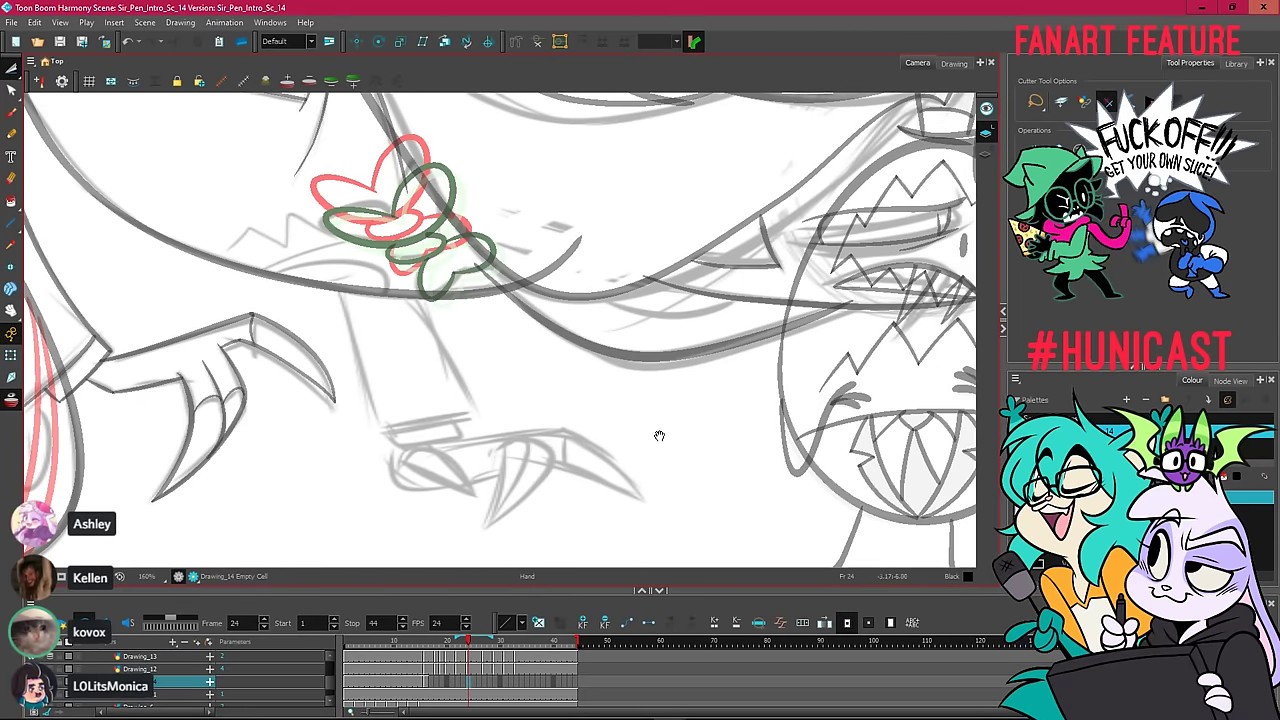
pyautogui.click(416, 681)
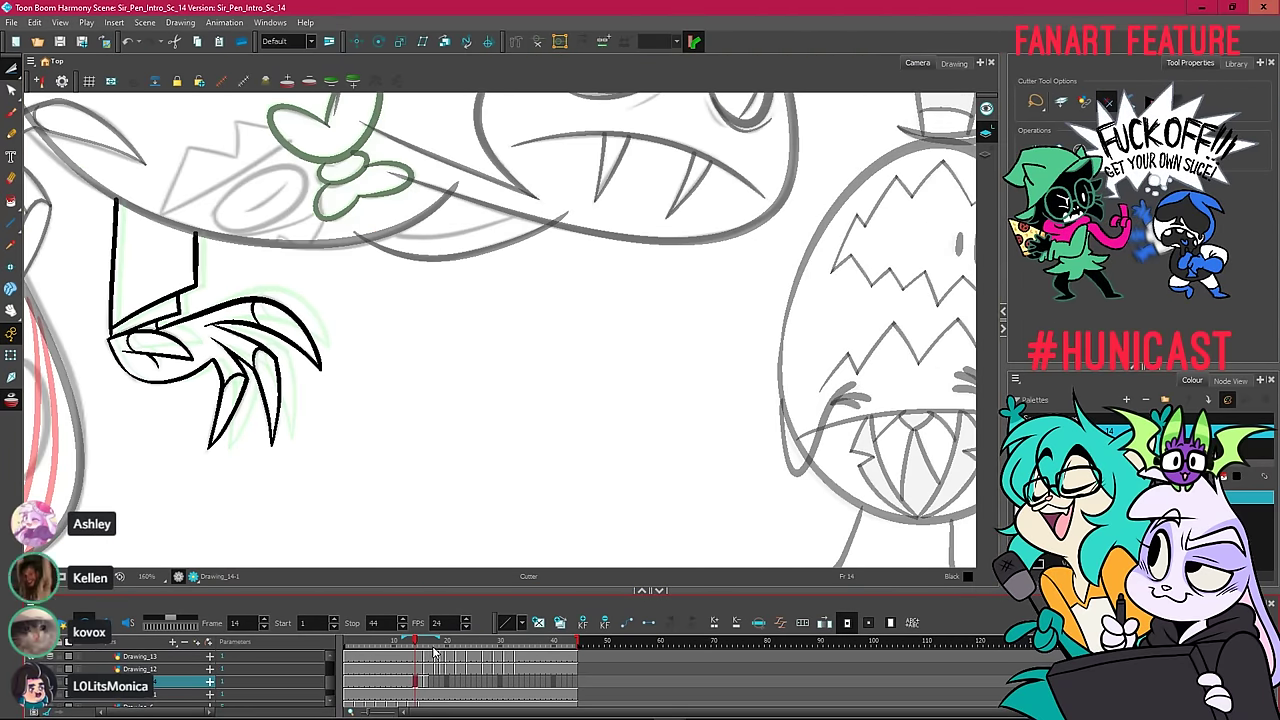
pyautogui.moveTo(436, 653); pyautogui.dragTo(480, 662)
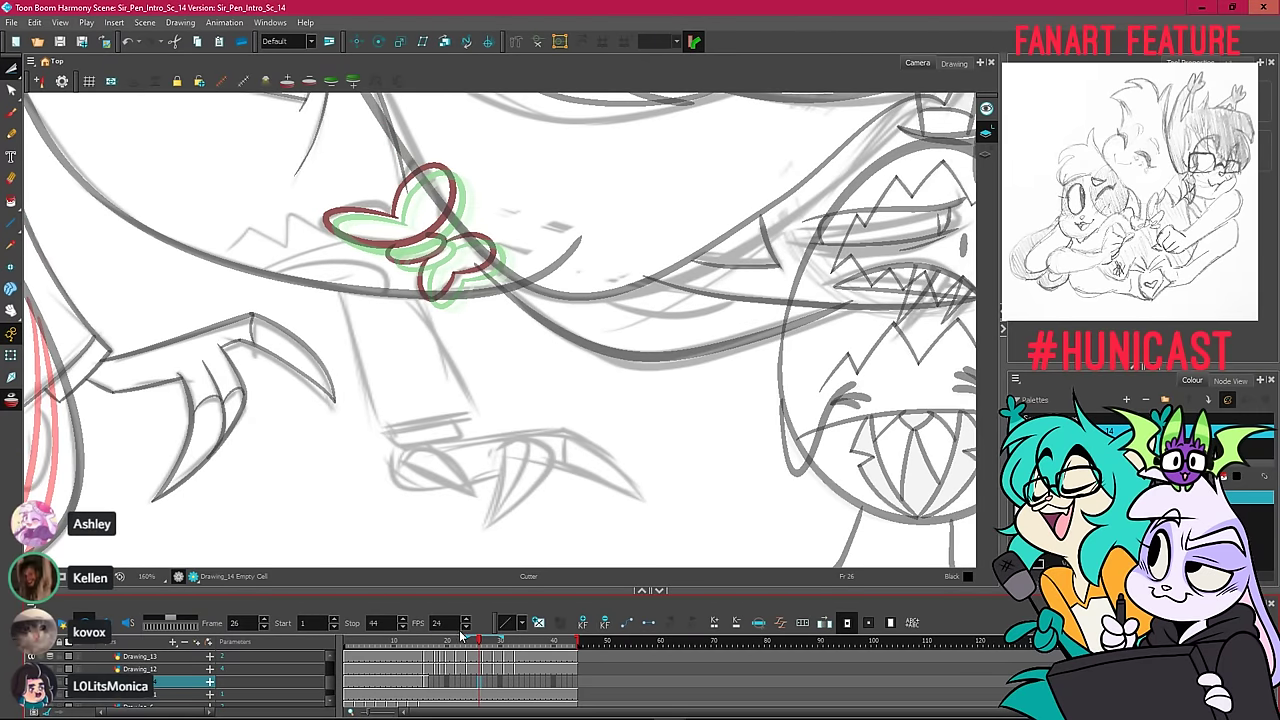
# Pencil the forearm's outer line on frame 26, from the body's lower edge down to the wrist, replacing the first stroke.
pyautogui.click(14, 134)
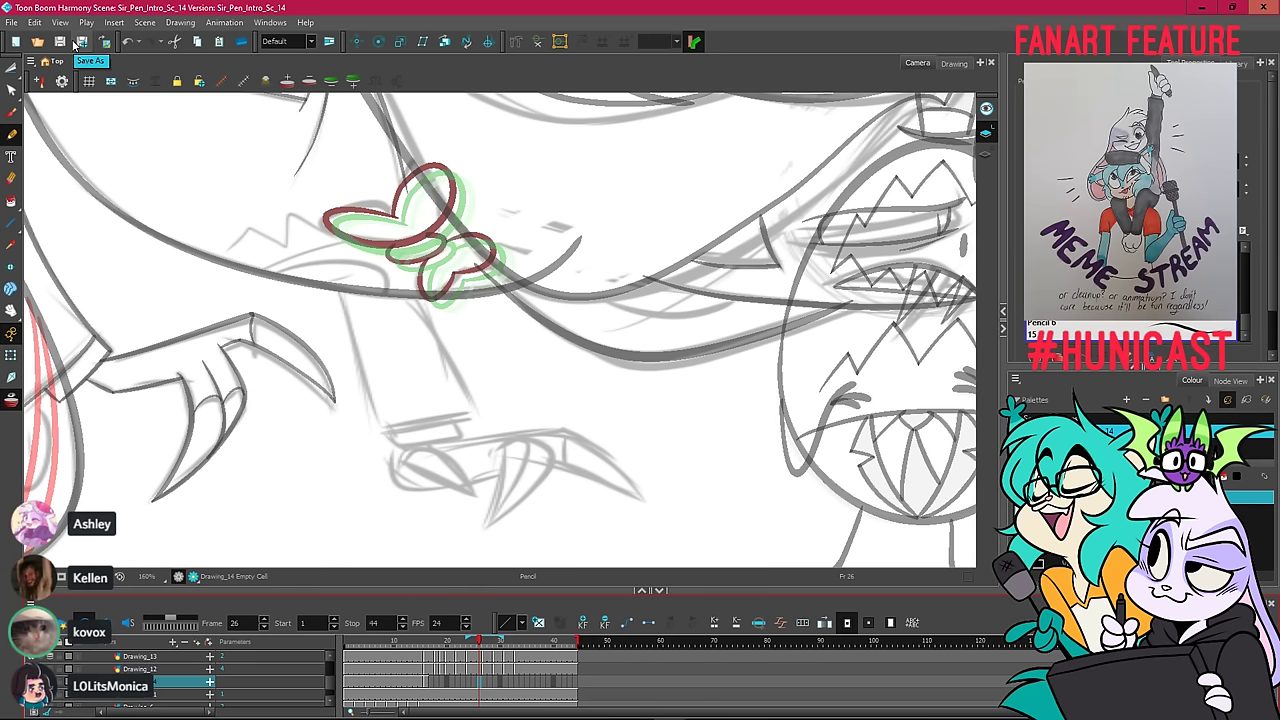
pyautogui.moveTo(340, 289); pyautogui.dragTo(364, 384)
pyautogui.moveTo(383, 437); pyautogui.dragTo(390, 448)
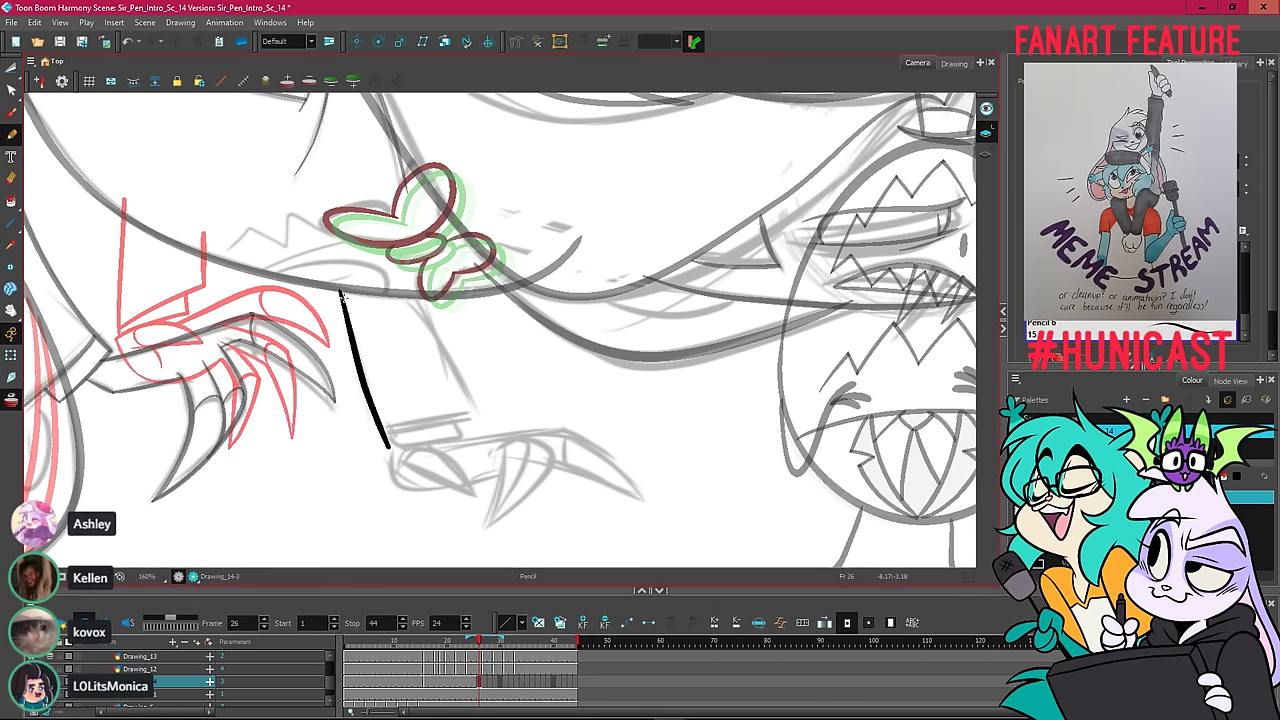
pyautogui.hotkey('ctrl', 'z')
pyautogui.moveTo(340, 289); pyautogui.dragTo(389, 448)
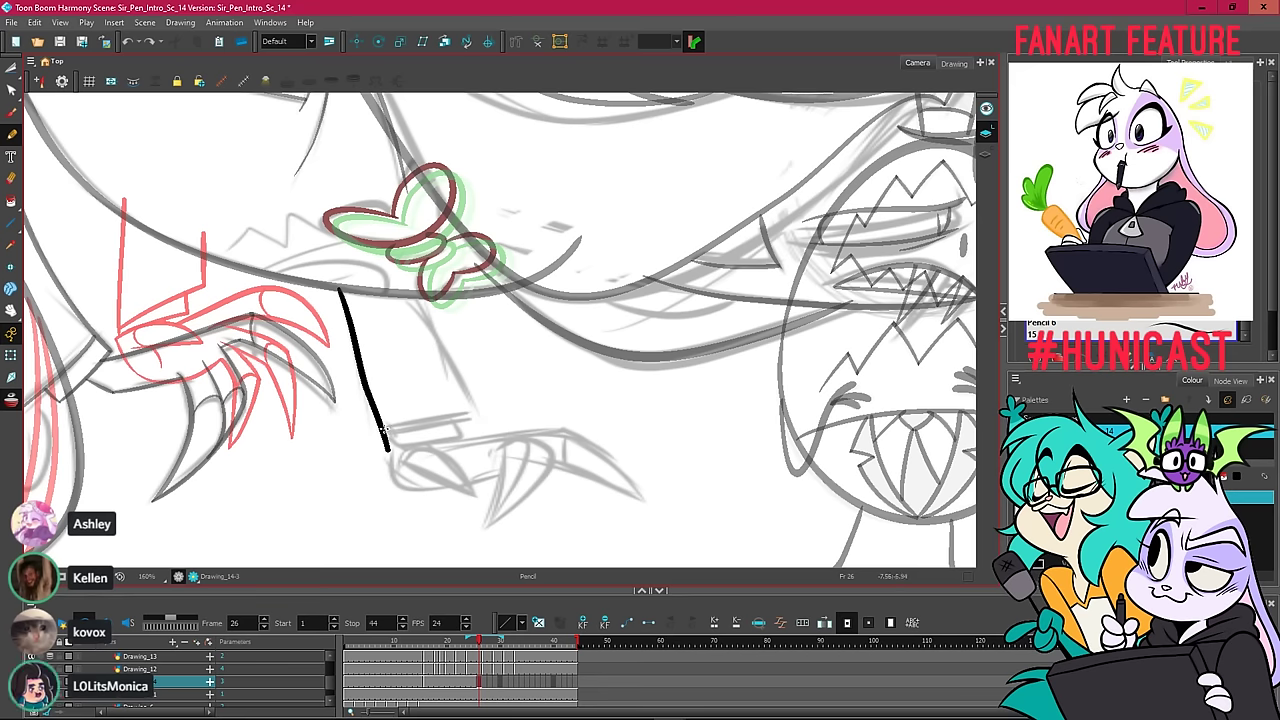
# Straighten the forearm's outer line by reshaping its curve with the Contour Editor.
pyautogui.hotkey('alt', 'q')
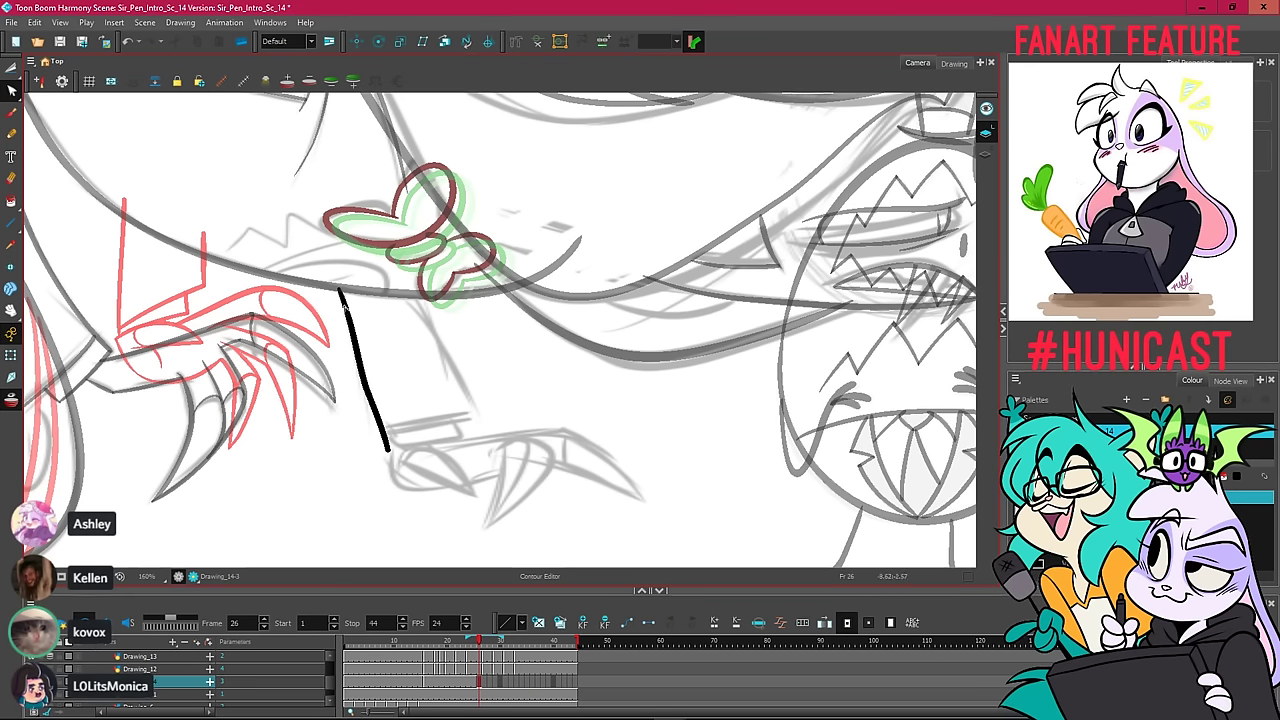
pyautogui.click(374, 388)
pyautogui.moveTo(373, 387); pyautogui.dragTo(367, 382)
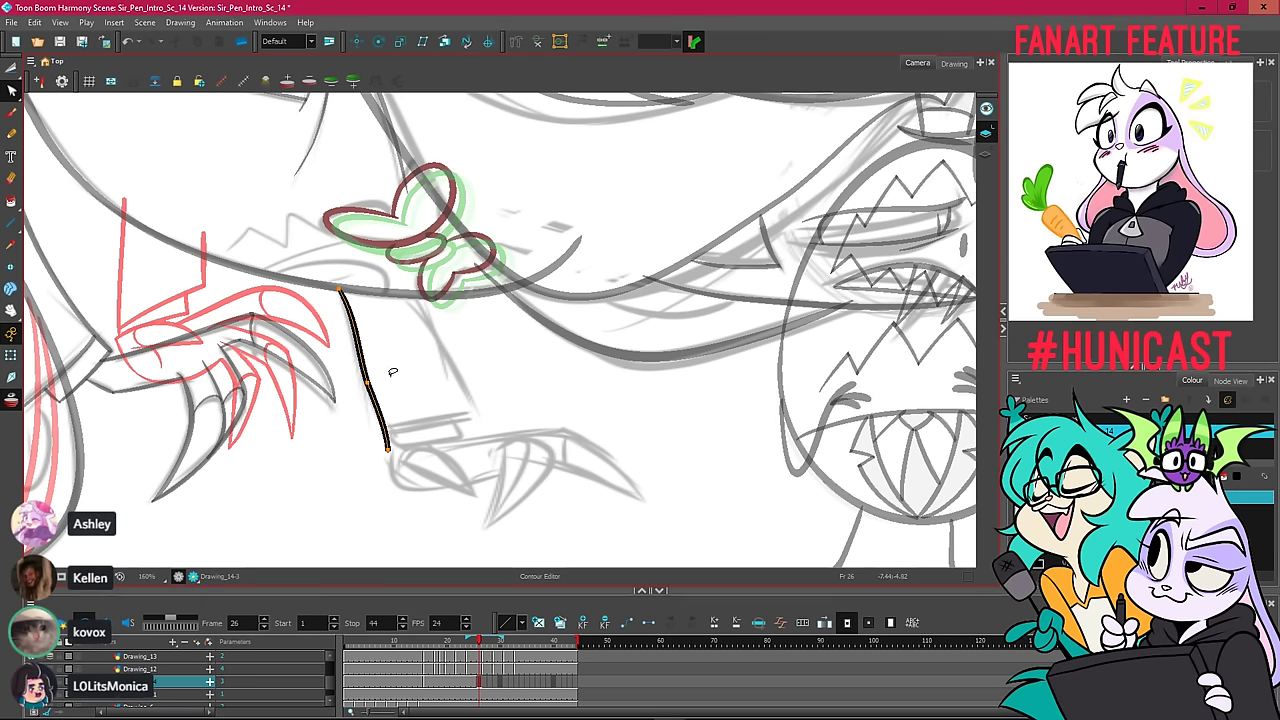
pyautogui.moveTo(386, 427); pyautogui.dragTo(378, 426)
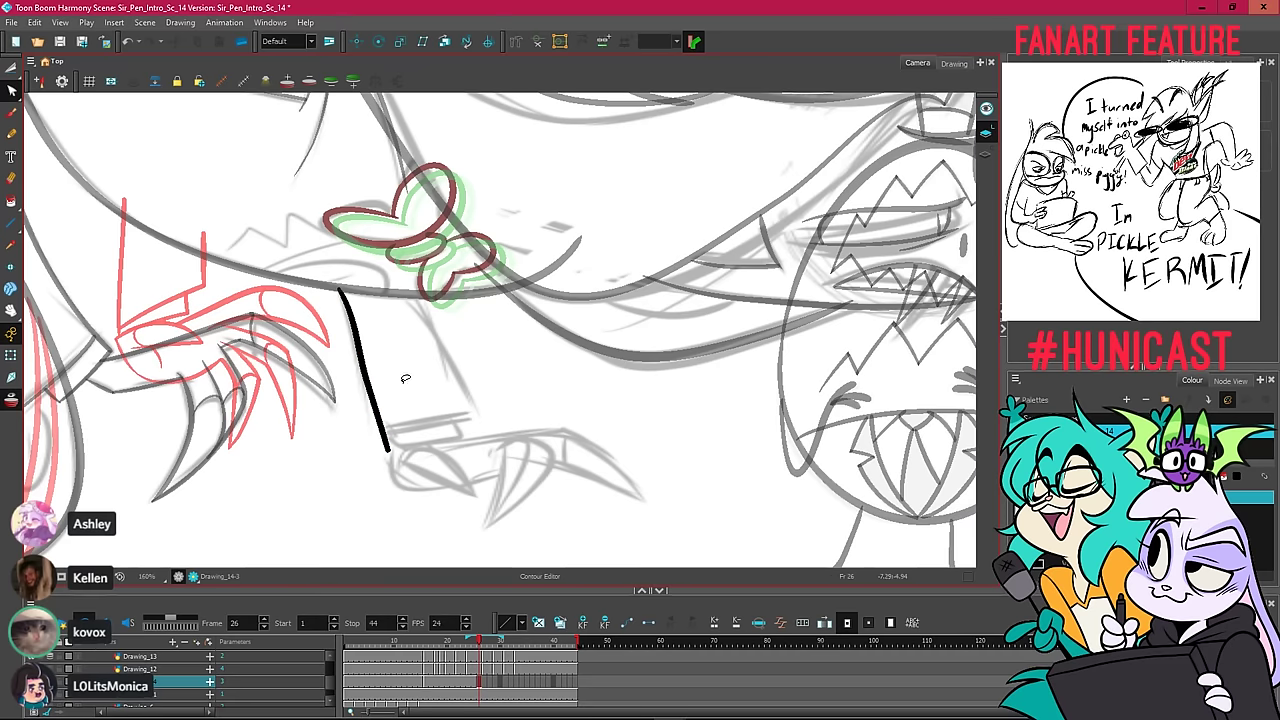
pyautogui.moveTo(357, 333); pyautogui.dragTo(352, 334)
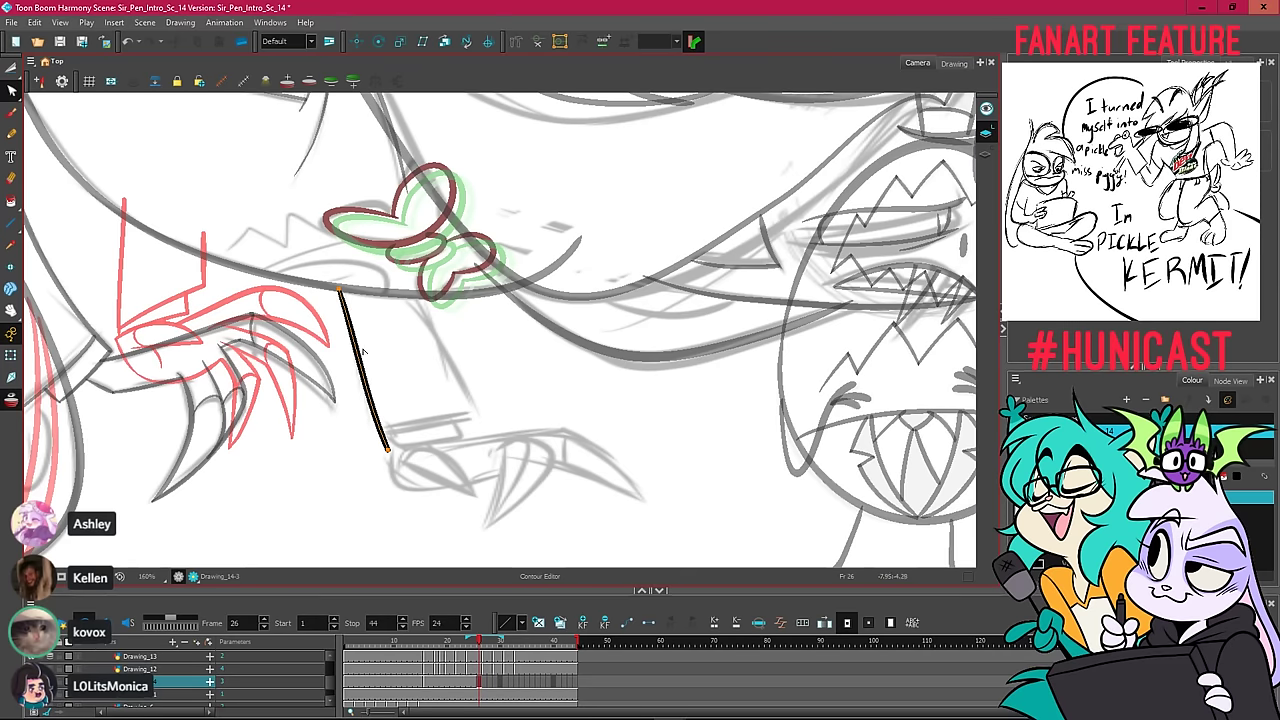
pyautogui.click(421, 362)
pyautogui.click(387, 440)
pyautogui.hotkey('alt', 'i')
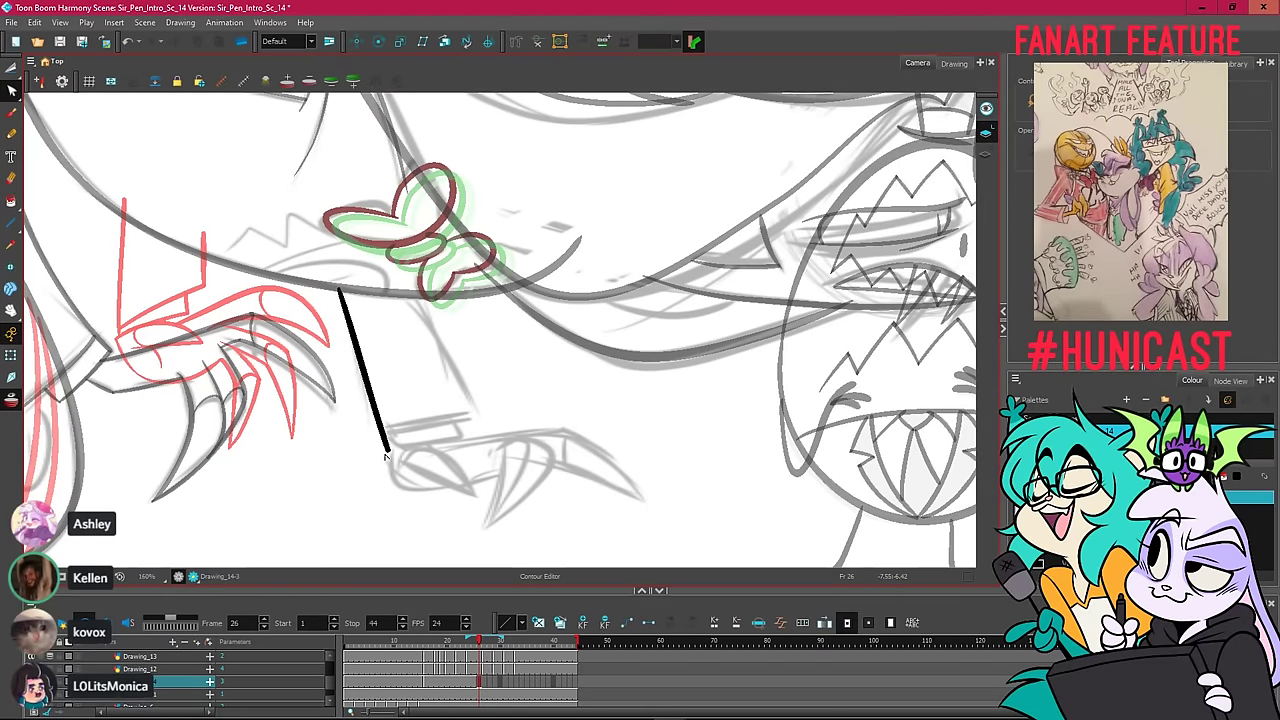
# Pencil the forearm's inner line from the body's lower edge and join both forearm lines with a cuff line at the wrist.
pyautogui.hotkey('alt', '/')
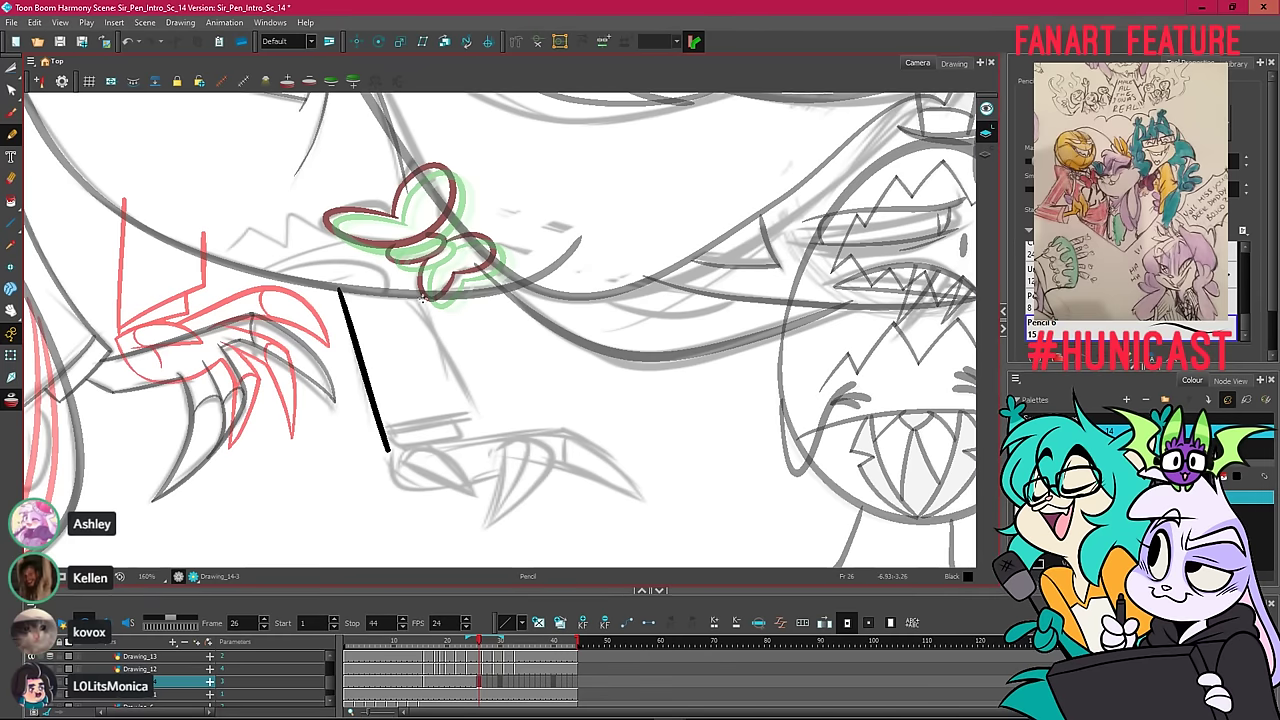
pyautogui.moveTo(419, 298); pyautogui.dragTo(475, 412)
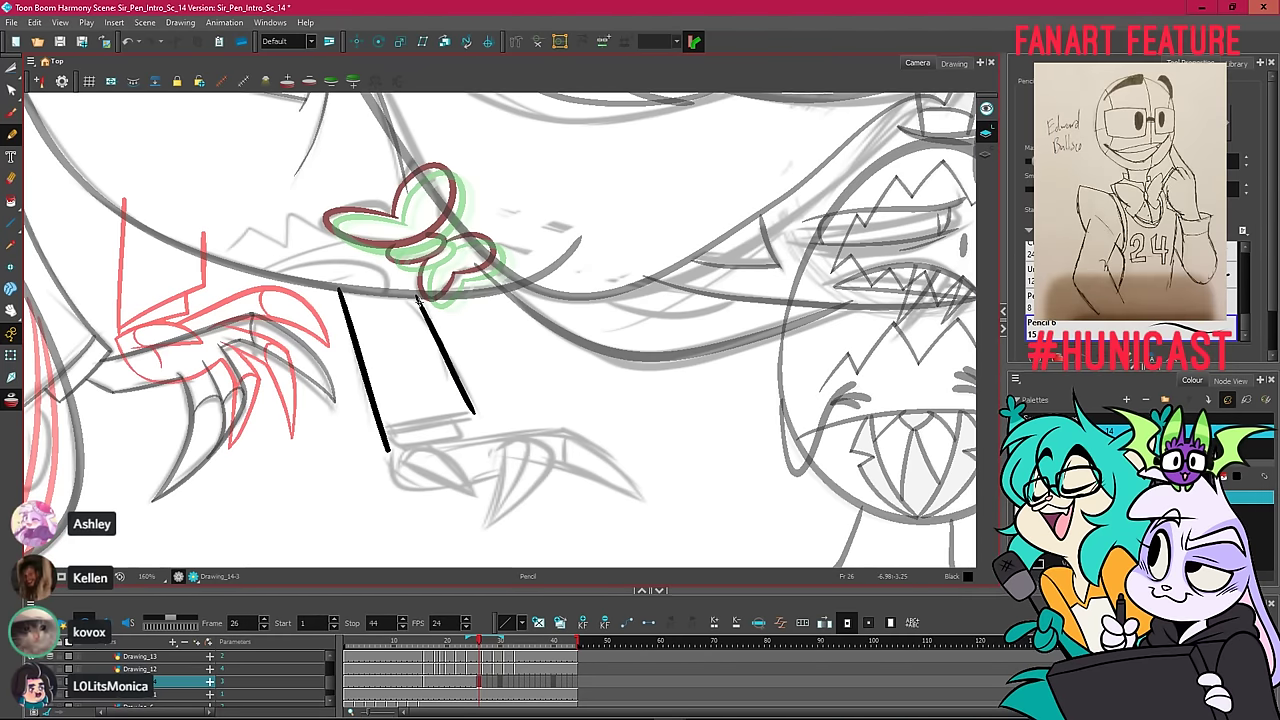
pyautogui.hotkey('ctrl', 'z')
pyautogui.moveTo(436, 335); pyautogui.dragTo(479, 418)
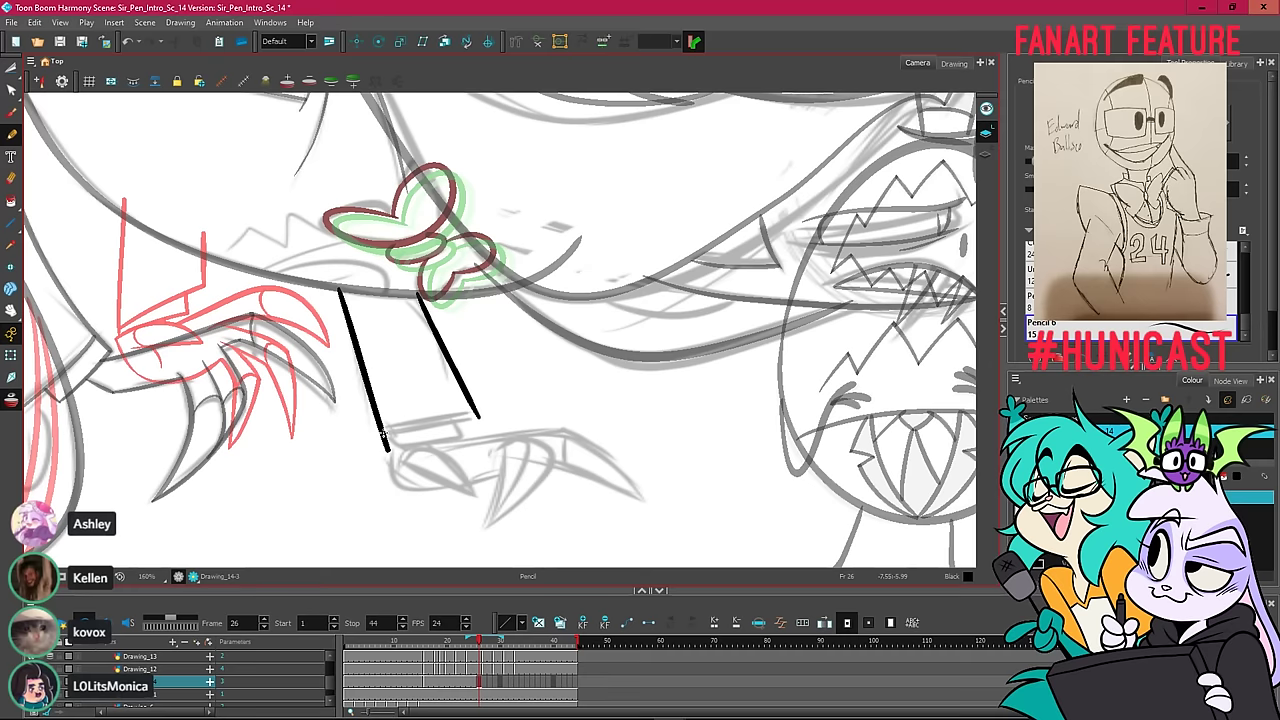
pyautogui.moveTo(384, 433); pyautogui.dragTo(480, 418)
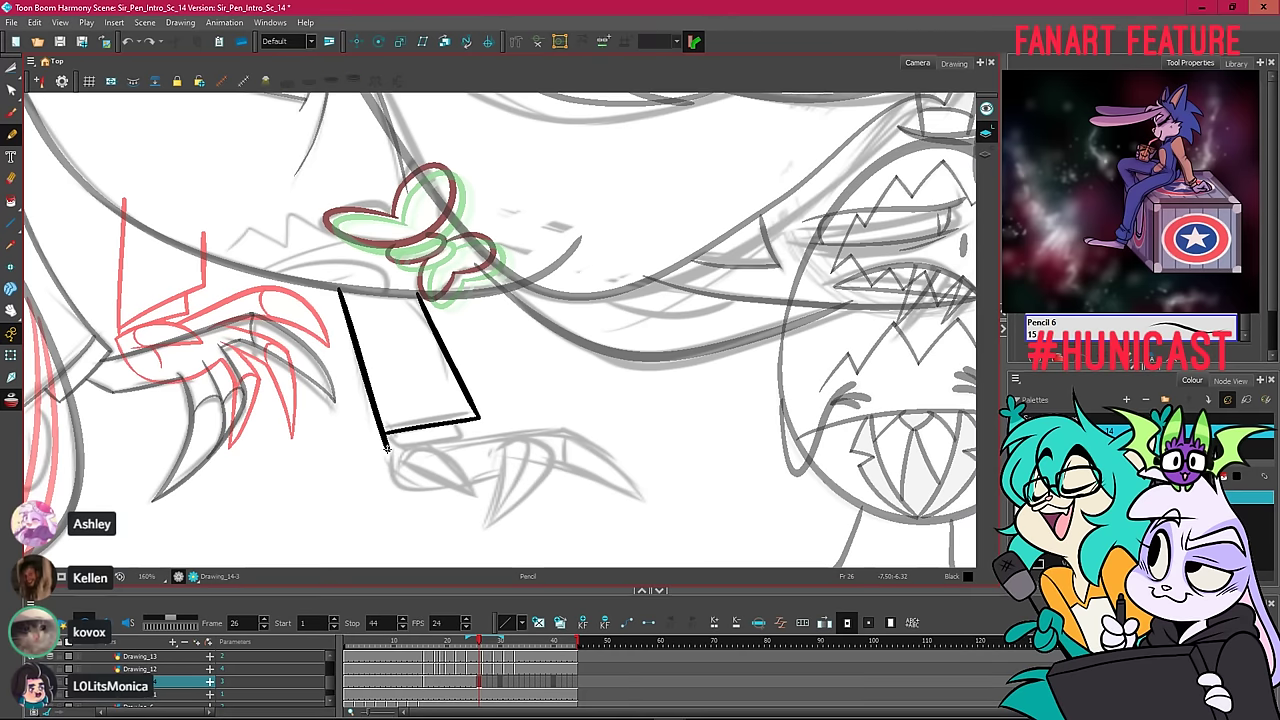
# Pencil the teardrop-shaped thumb claw below the cuff over the rough sketch, undoing and redrawing strokes until the shape closes.
pyautogui.moveTo(386, 448)
pyautogui.mouseDown()
pyautogui.moveTo(407, 487)
pyautogui.moveTo(436, 452)
pyautogui.moveTo(472, 492)
pyautogui.mouseUp()
pyautogui.hotkey('ctrl', 'z')
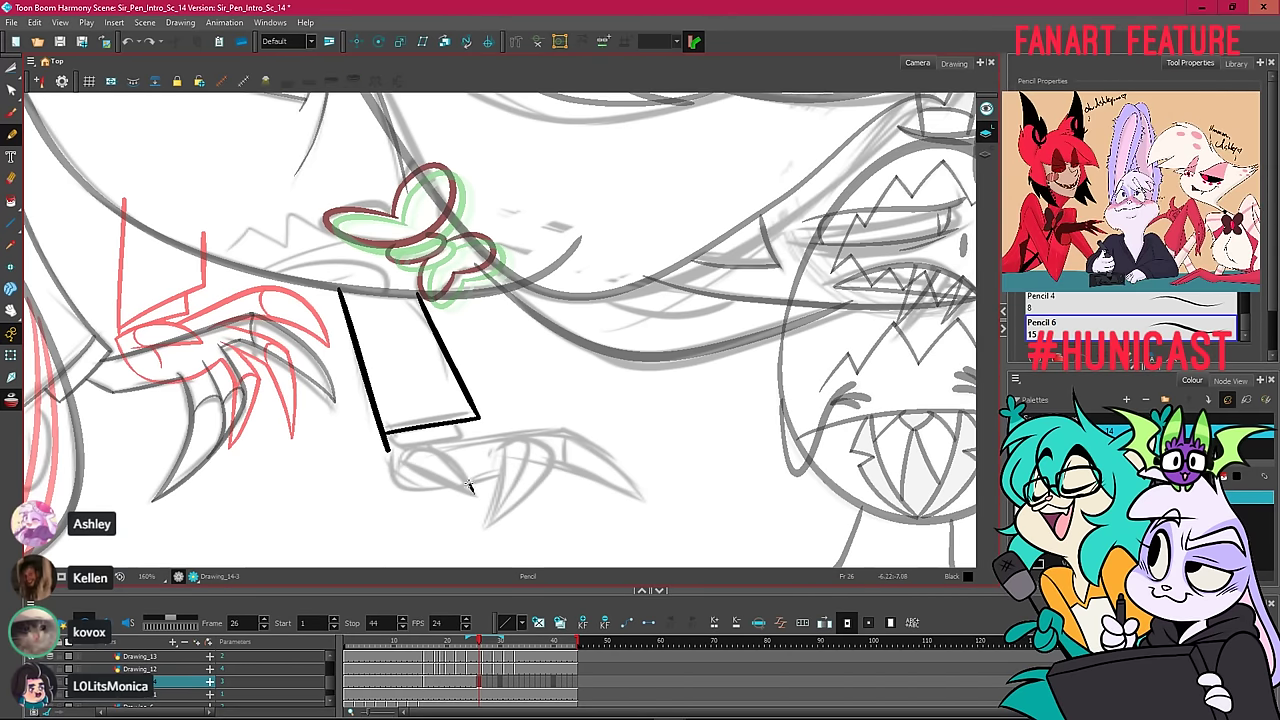
pyautogui.moveTo(408, 454)
pyautogui.mouseDown()
pyautogui.moveTo(473, 493)
pyautogui.moveTo(457, 466)
pyautogui.moveTo(422, 448)
pyautogui.moveTo(436, 479)
pyautogui.moveTo(478, 496)
pyautogui.mouseUp()
pyautogui.hotkey('ctrl', 'z')
pyautogui.hotkey('ctrl', 'z')
pyautogui.hotkey('ctrl', 'z')
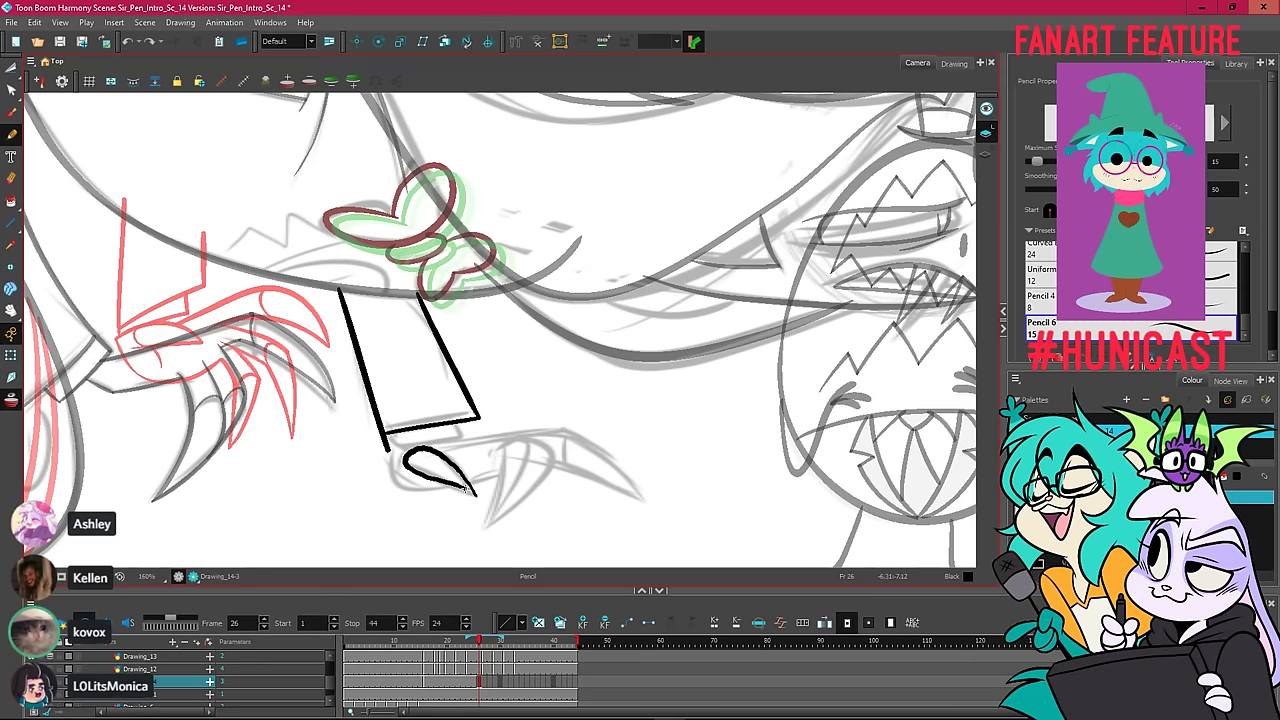
pyautogui.hotkey('ctrl', 'z')
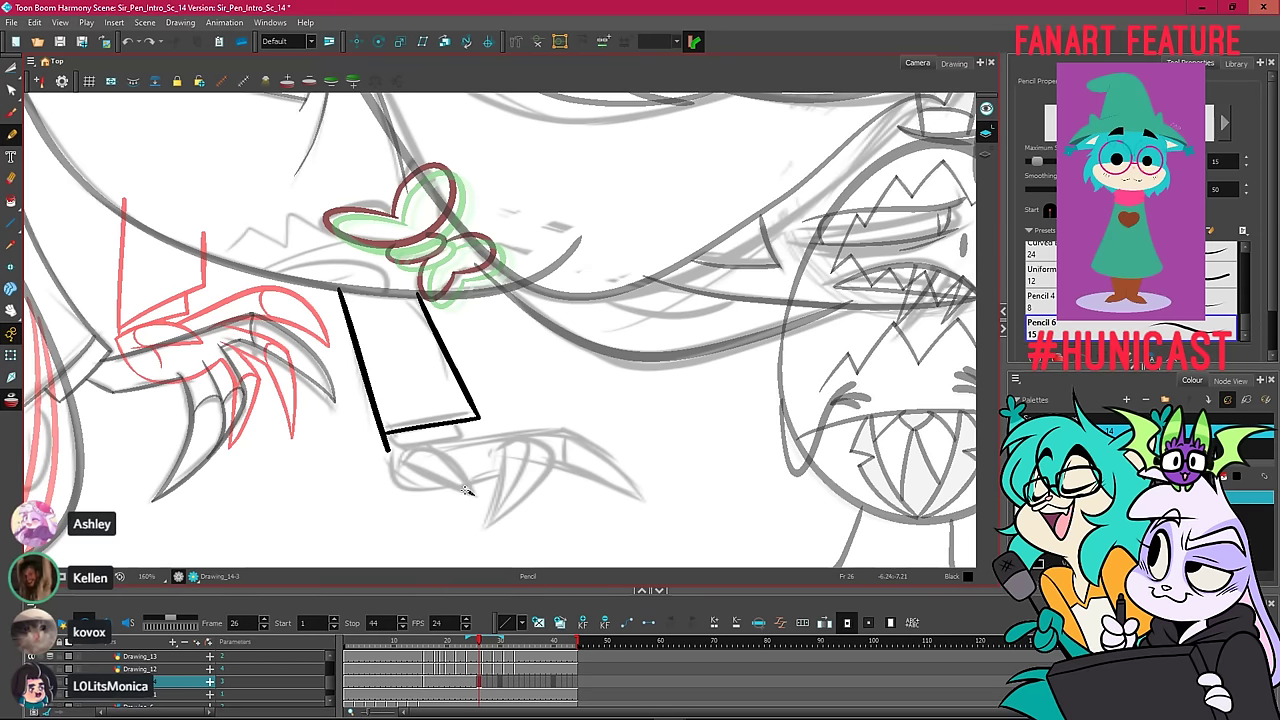
pyautogui.moveTo(470, 491)
pyautogui.mouseDown()
pyautogui.moveTo(410, 450)
pyautogui.moveTo(406, 466)
pyautogui.moveTo(472, 493)
pyautogui.mouseUp()
pyautogui.hotkey('ctrl', 'z')
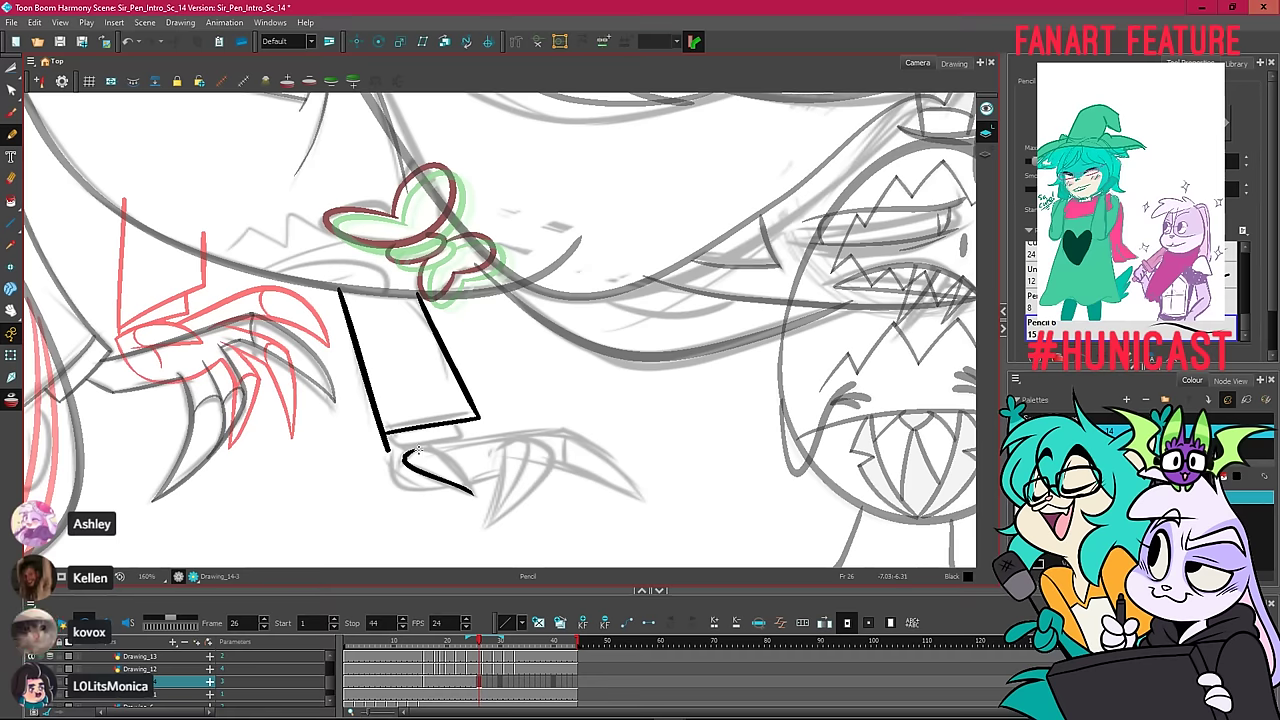
pyautogui.hotkey('ctrl', 'z')
pyautogui.moveTo(405, 459)
pyautogui.mouseDown()
pyautogui.moveTo(470, 494)
pyautogui.moveTo(445, 458)
pyautogui.moveTo(466, 483)
pyautogui.mouseUp()
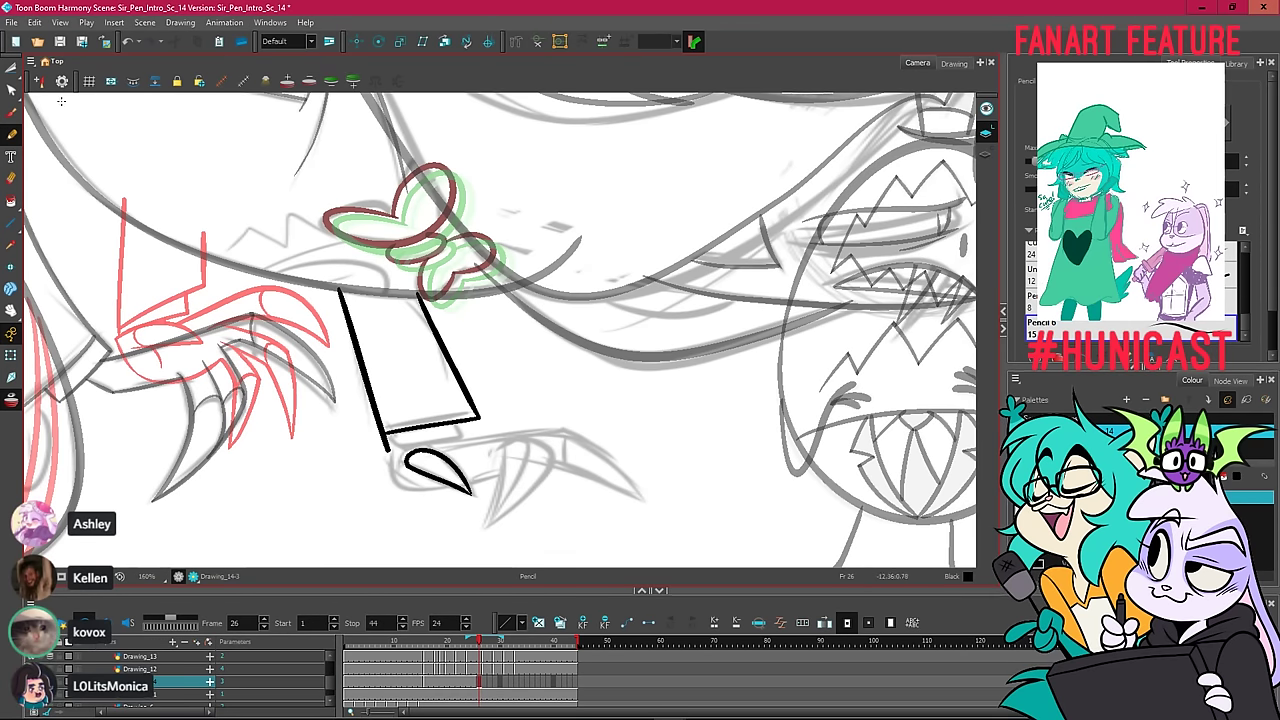
# Refine the thumb claw's pointed tip with the Contour Editor so its upper and lower lines meet cleanly.
pyautogui.click(11, 67)
pyautogui.click(11, 90)
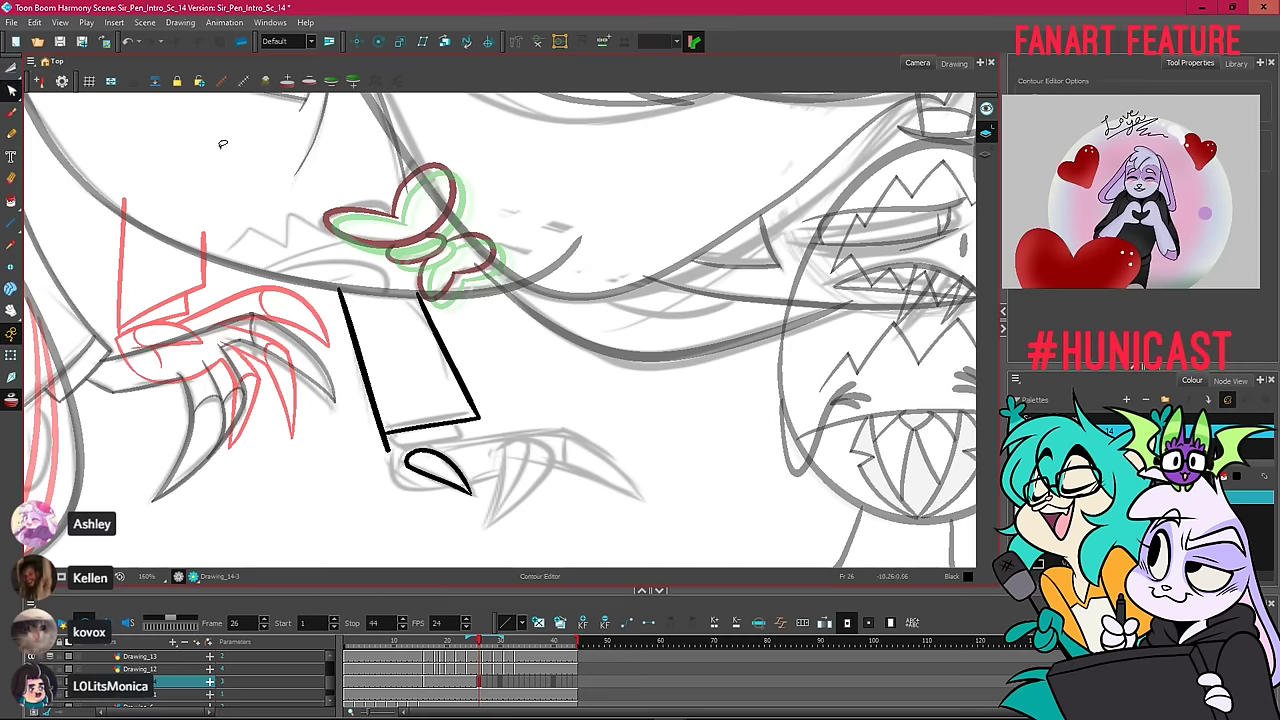
pyautogui.scroll(5, 468, 491)
pyautogui.click(468, 491)
pyautogui.moveTo(480, 498); pyautogui.dragTo(482, 405)
pyautogui.click(466, 468)
pyautogui.click(497, 477)
pyautogui.click(479, 493)
pyautogui.click(489, 494)
pyautogui.click(480, 496)
pyautogui.scroll(-5, 501, 510)
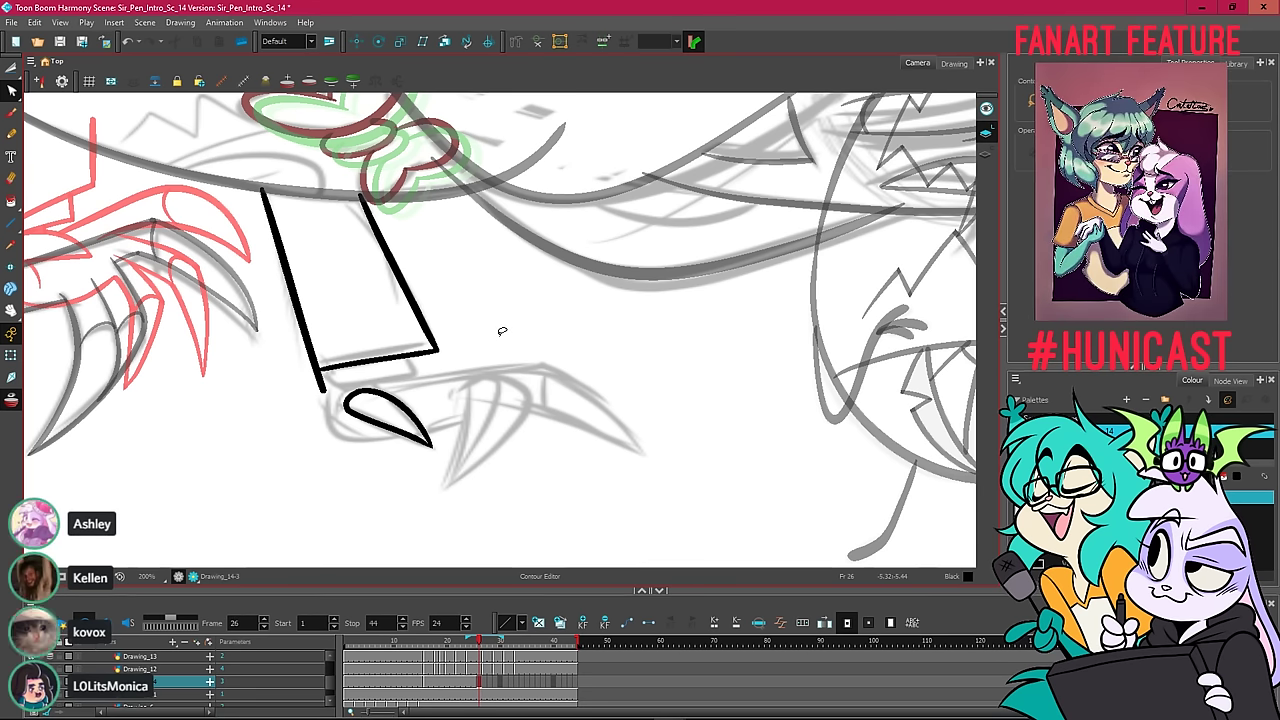
# Pencil the palm's curved outline from the end of the forearm's outer line to the underside of the thumb claw.
pyautogui.hotkey('alt', '/')
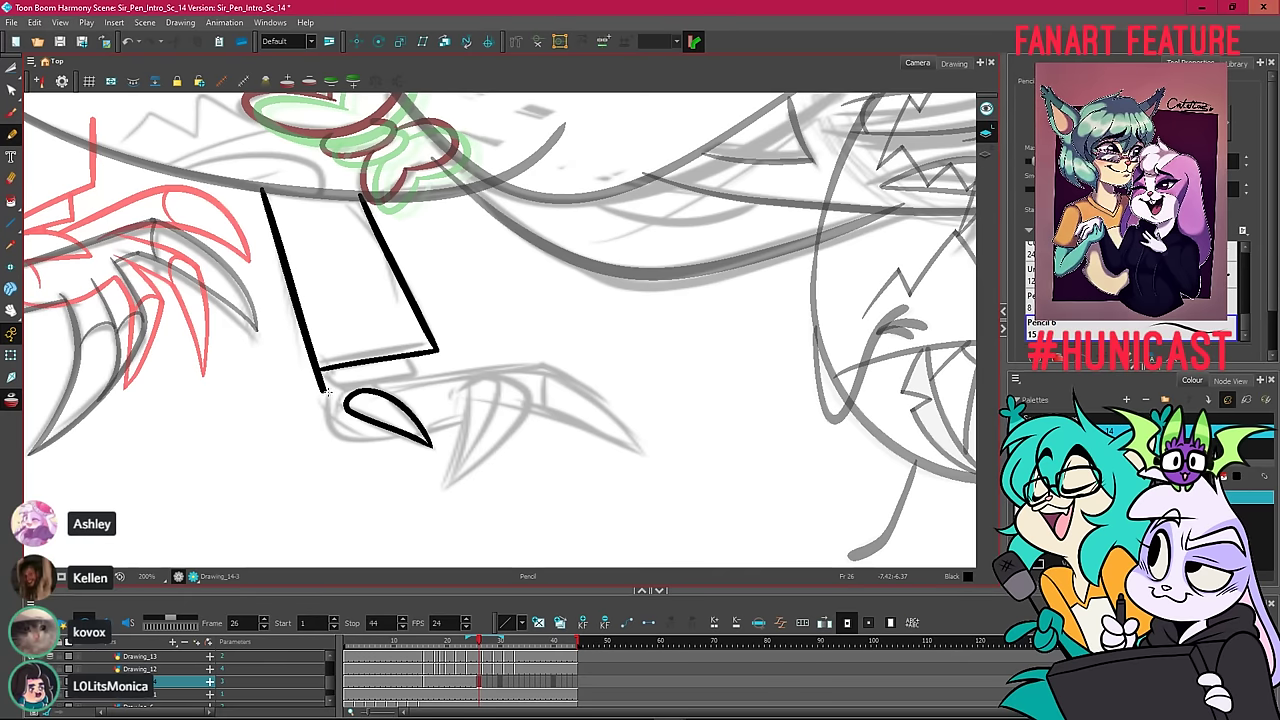
pyautogui.moveTo(322, 382)
pyautogui.mouseDown()
pyautogui.moveTo(342, 431)
pyautogui.moveTo(408, 436)
pyautogui.mouseUp()
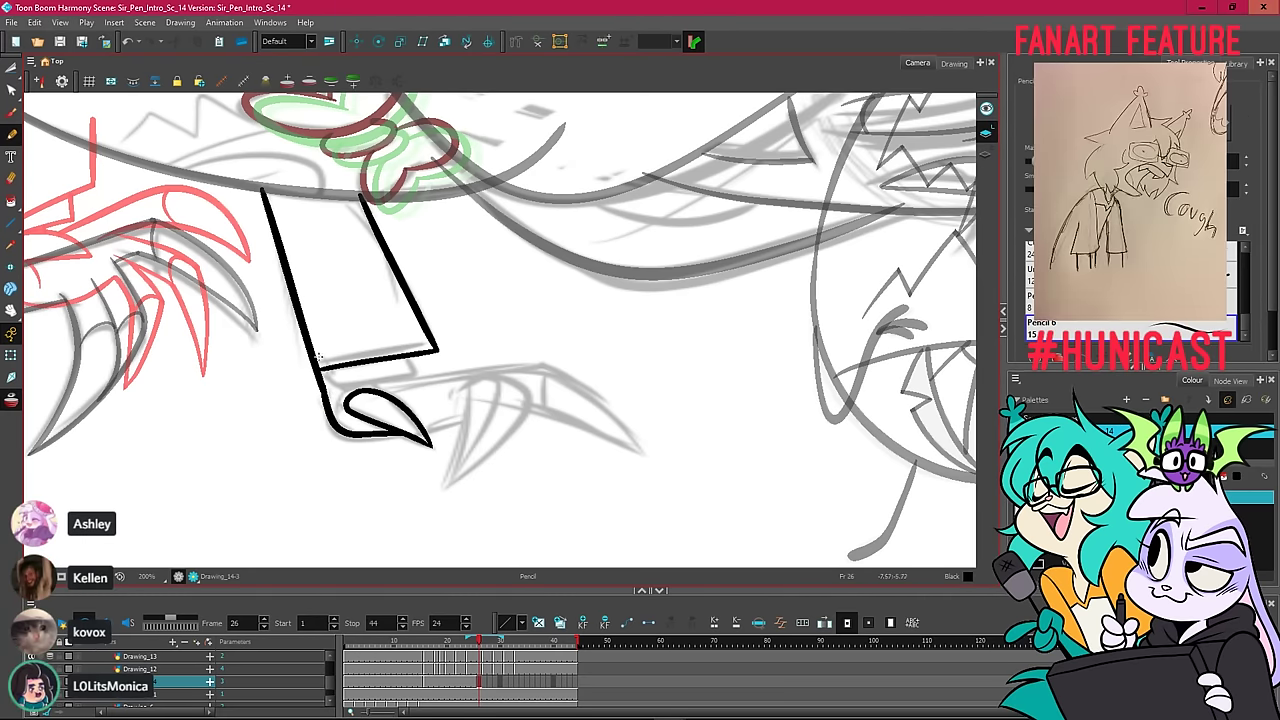
# Pencil the lower edge of the narrow band below the forearm cuff, redrawing the stroke until it follows the sketch.
pyautogui.moveTo(322, 388); pyautogui.dragTo(415, 372)
pyautogui.hotkey('ctrl', 'z')
pyautogui.moveTo(324, 391); pyautogui.dragTo(416, 372)
pyautogui.hotkey('ctrl', 'z')
pyautogui.moveTo(324, 390); pyautogui.dragTo(415, 370)
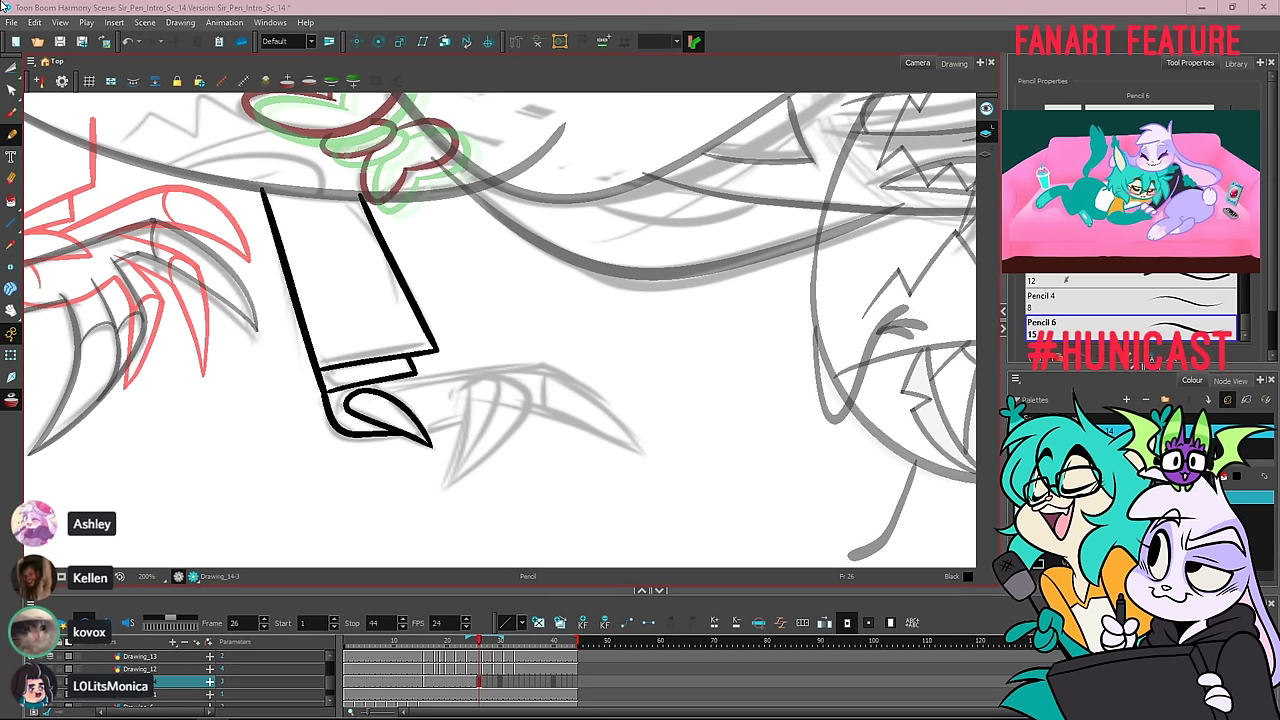
pyautogui.click(34, 14)
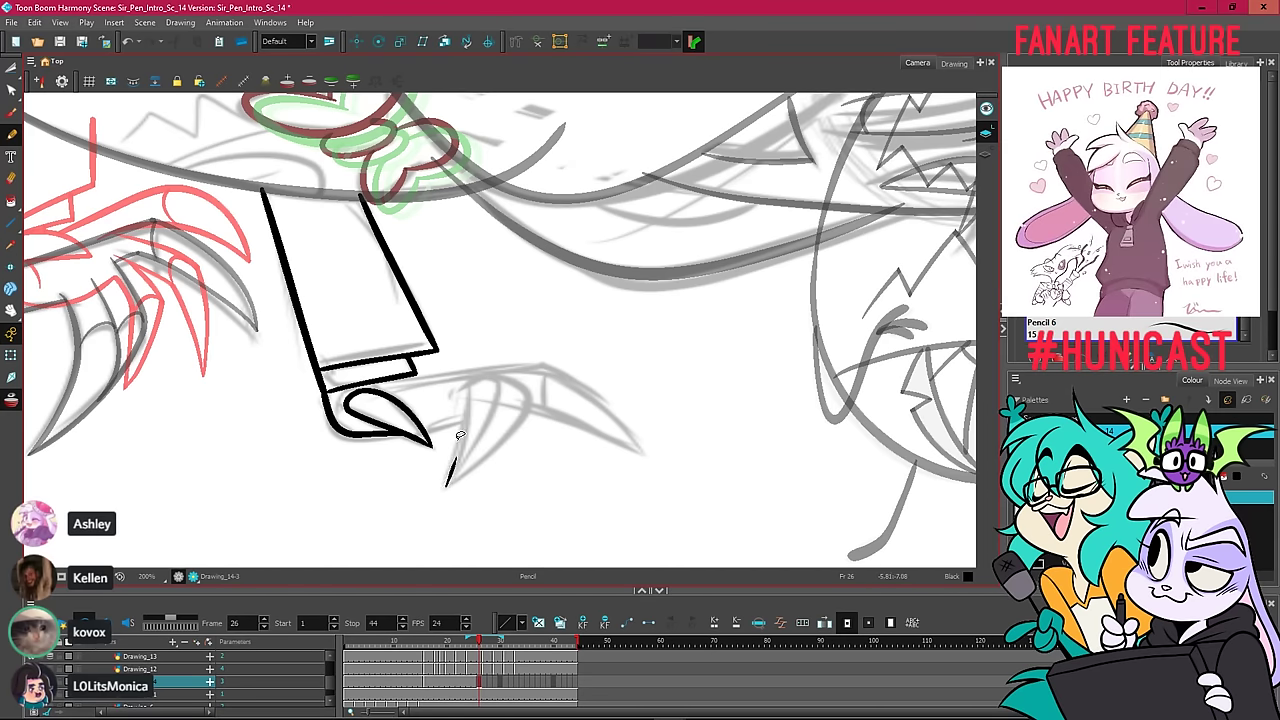
# Pencil the middle claw's teardrop outline over the rough sketch and smooth its rounded outer side with the Contour Editor.
pyautogui.hotkey('ctrl', 'z')
pyautogui.moveTo(446, 488); pyautogui.dragTo(481, 380)
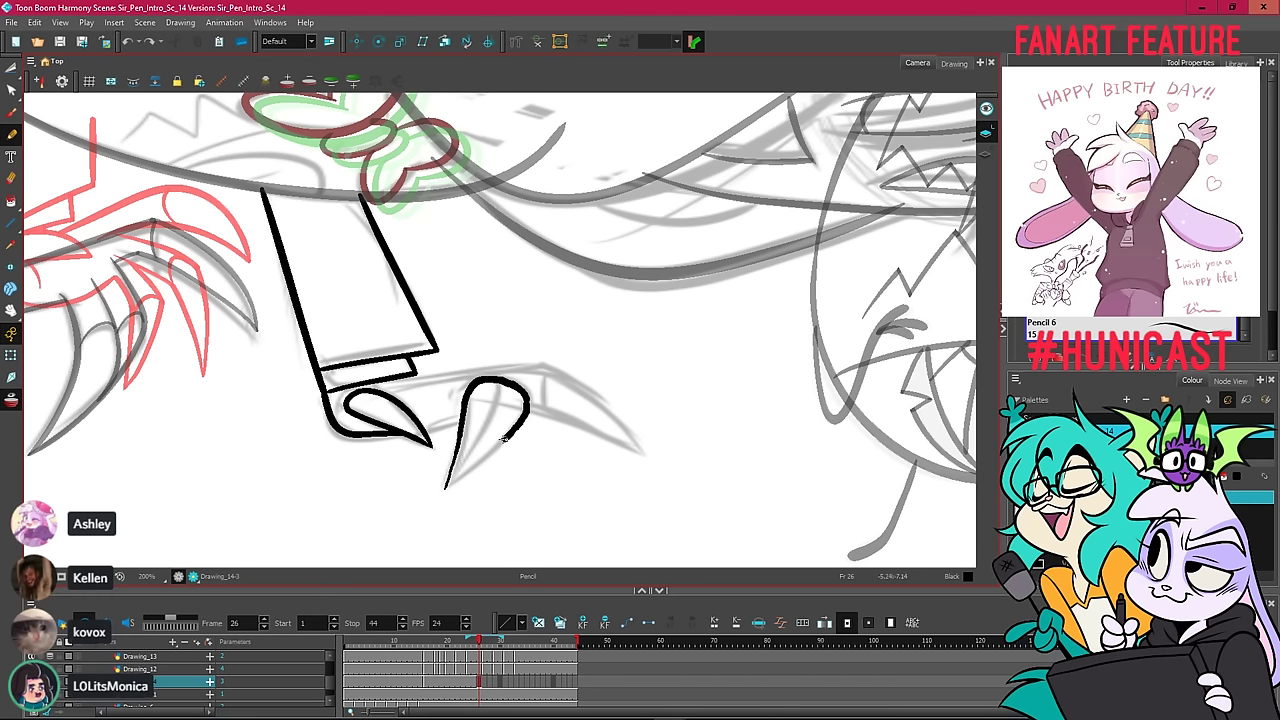
pyautogui.moveTo(488, 455); pyautogui.dragTo(446, 489)
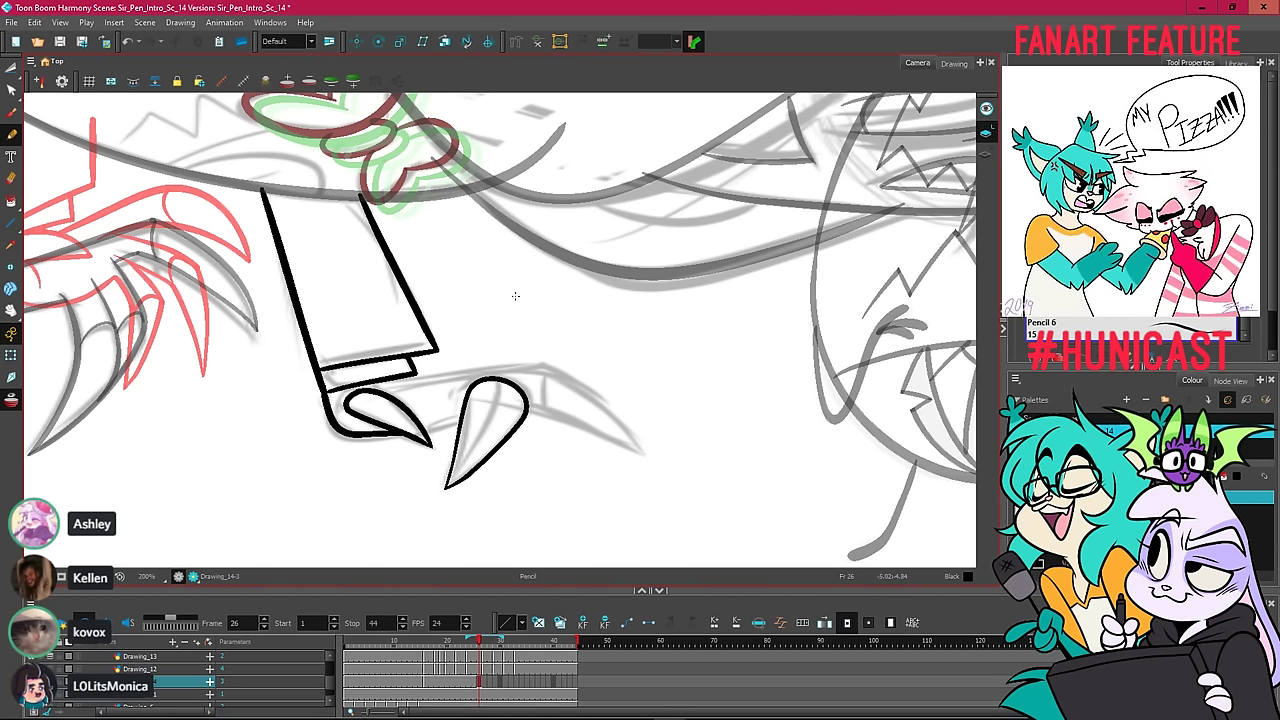
pyautogui.click(12, 90)
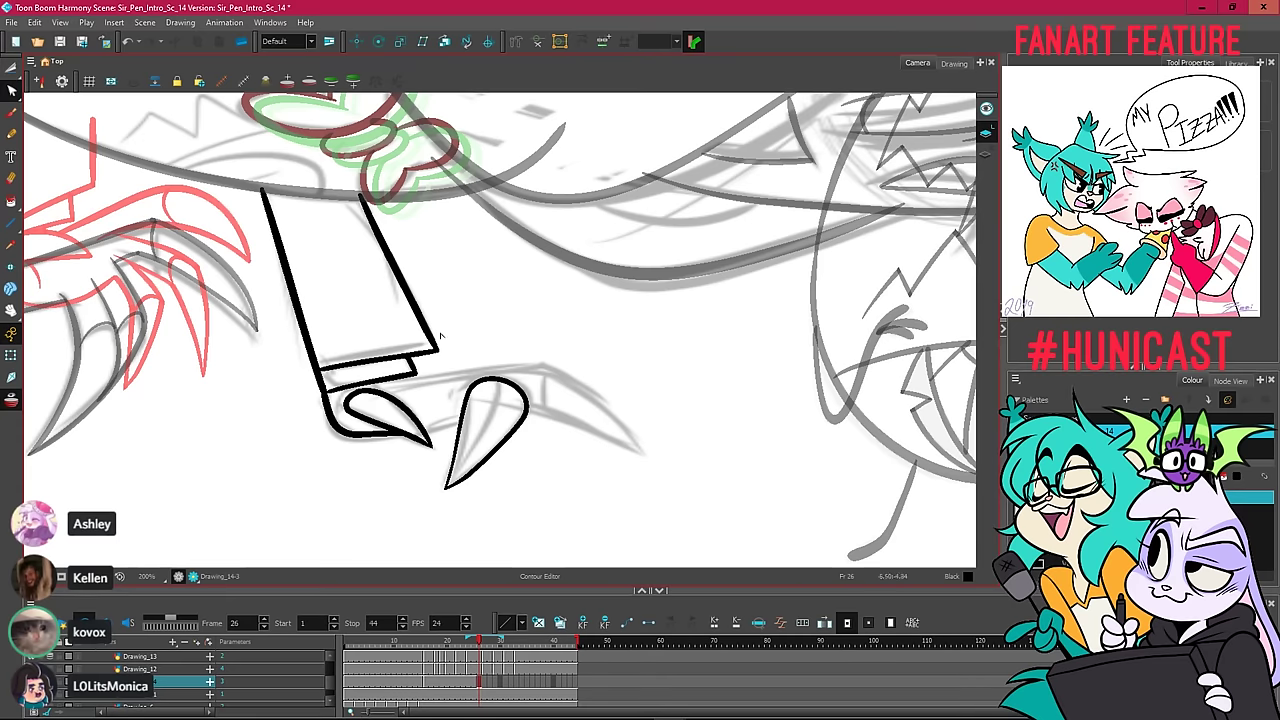
pyautogui.click(527, 425)
pyautogui.moveTo(526, 416); pyautogui.dragTo(525, 409)
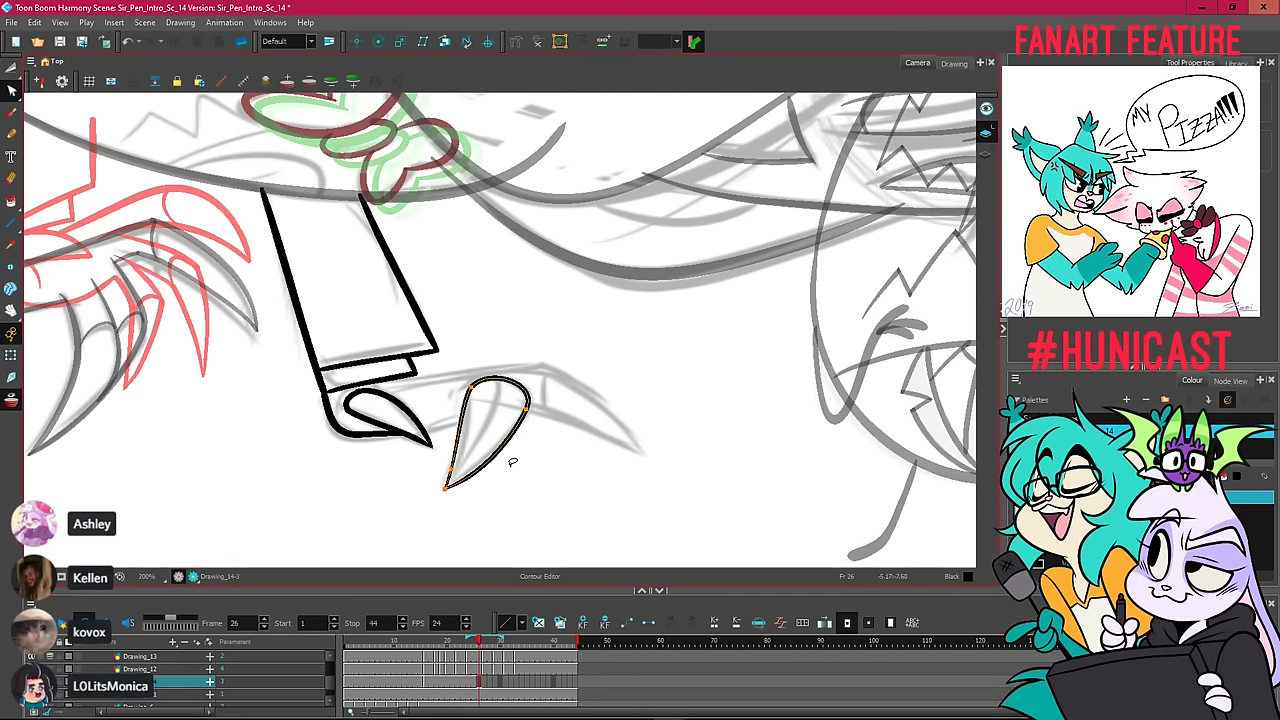
pyautogui.click(509, 472)
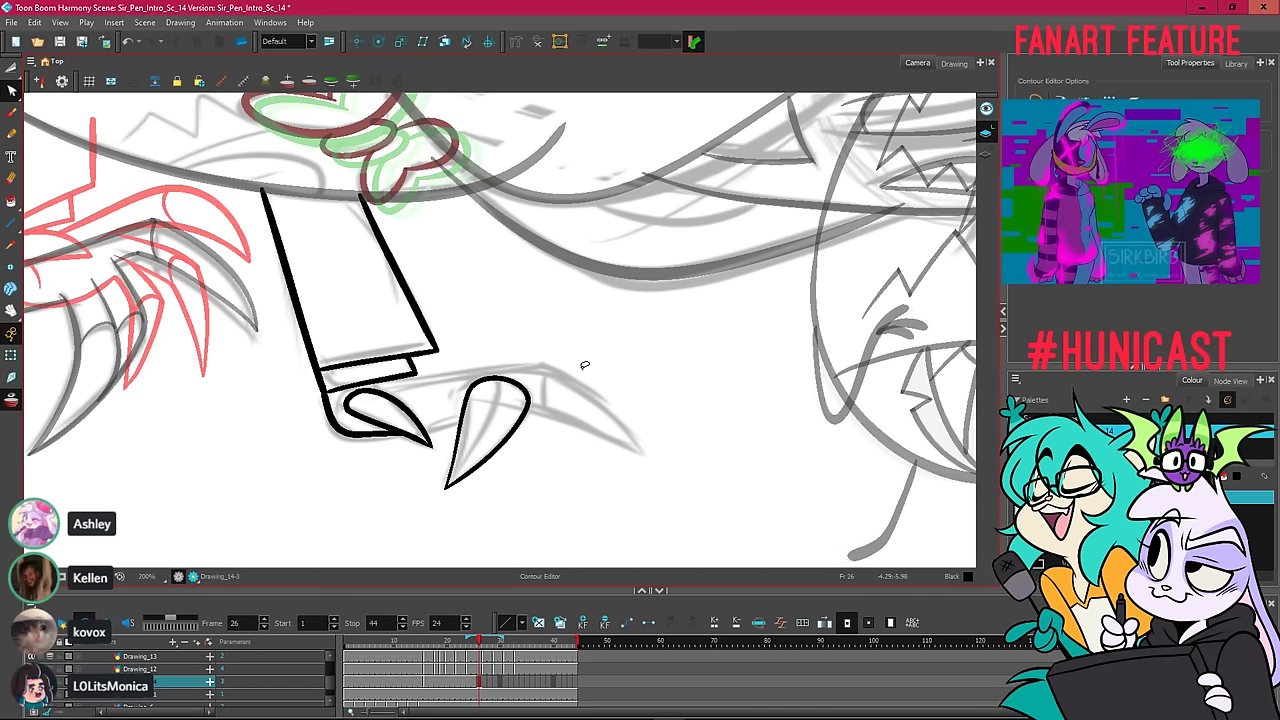
# Pencil a curved ridge line inside the middle claw from its tip to its rounded top, redrawing it until it fits.
pyautogui.click(11, 133)
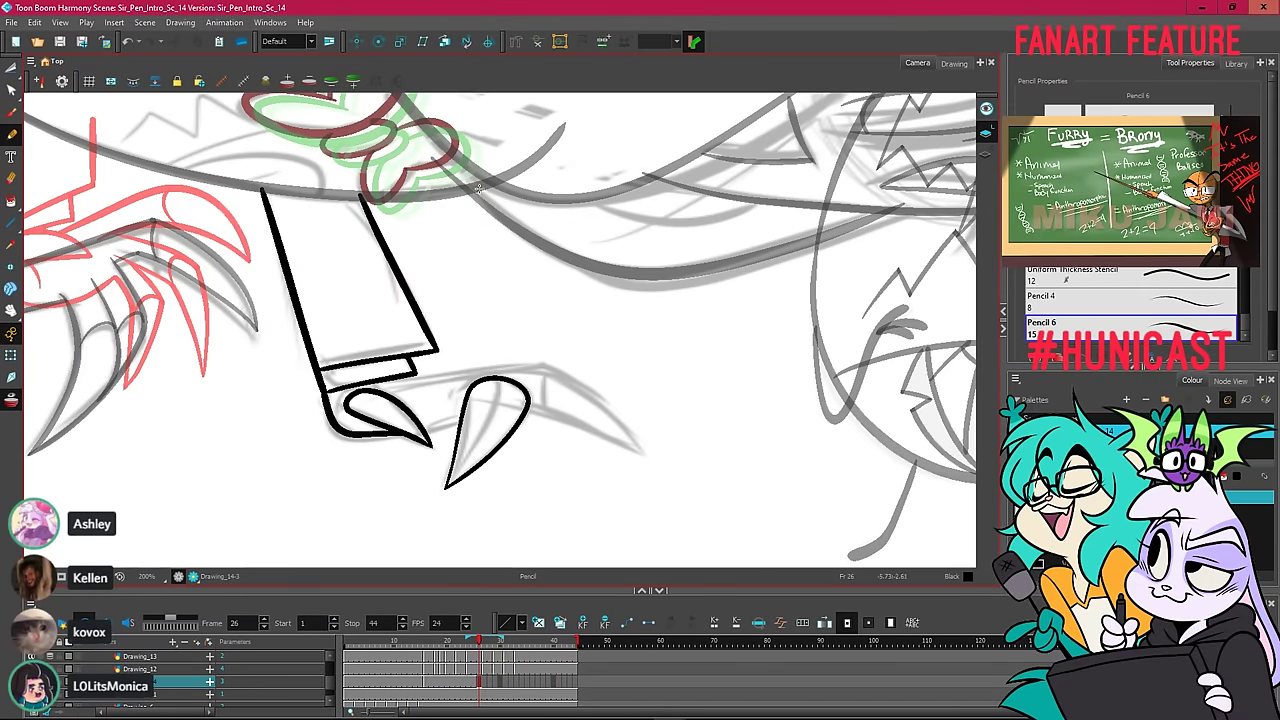
pyautogui.moveTo(447, 487); pyautogui.dragTo(499, 388)
pyautogui.hotkey('ctrl', 'z')
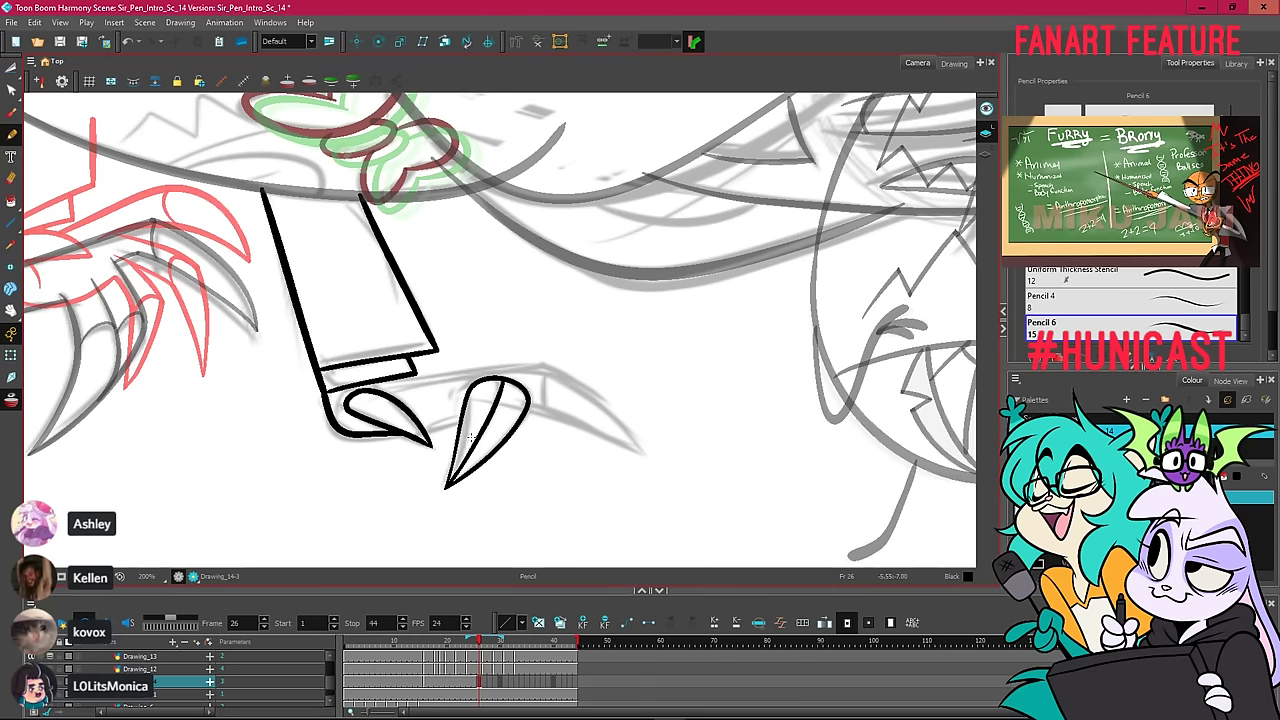
pyautogui.hotkey('ctrl', 'z')
pyautogui.moveTo(447, 486); pyautogui.dragTo(505, 382)
# Pencil the short palm line joining the thumb claw to the inner side of the middle claw.
pyautogui.moveTo(582, 352); pyautogui.dragTo(530, 391)
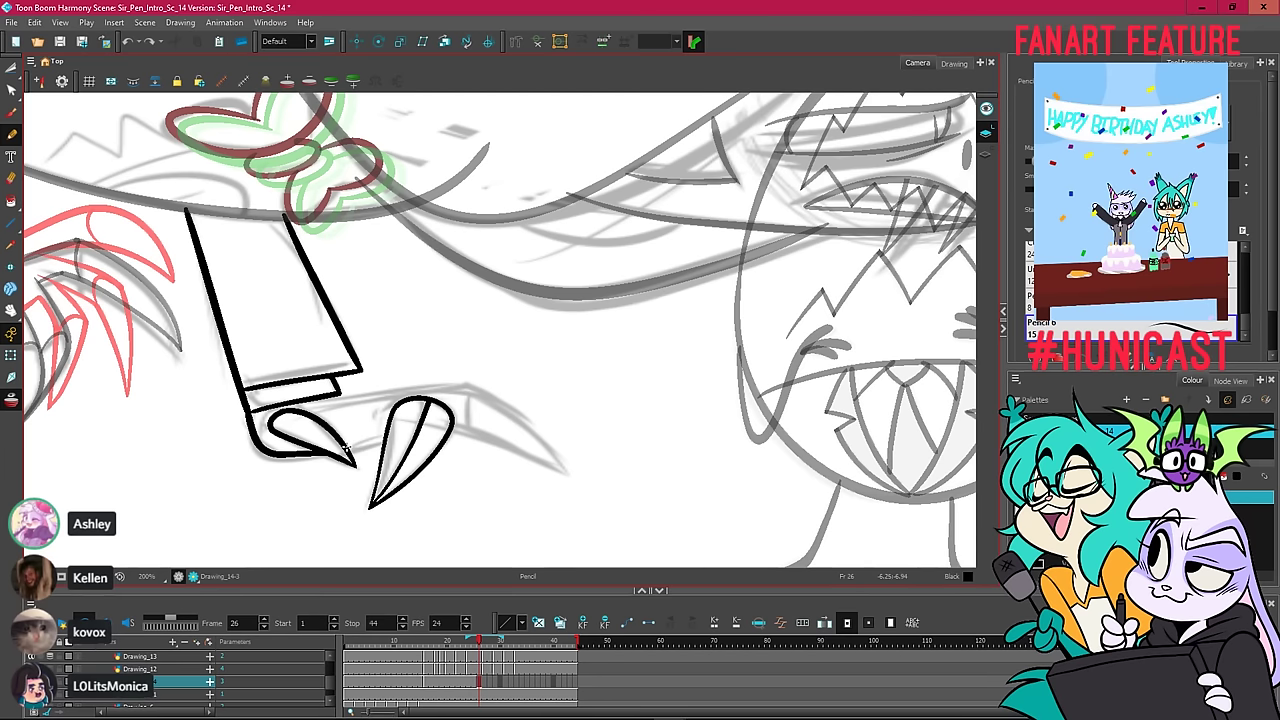
pyautogui.hotkey('ctrl', 'z')
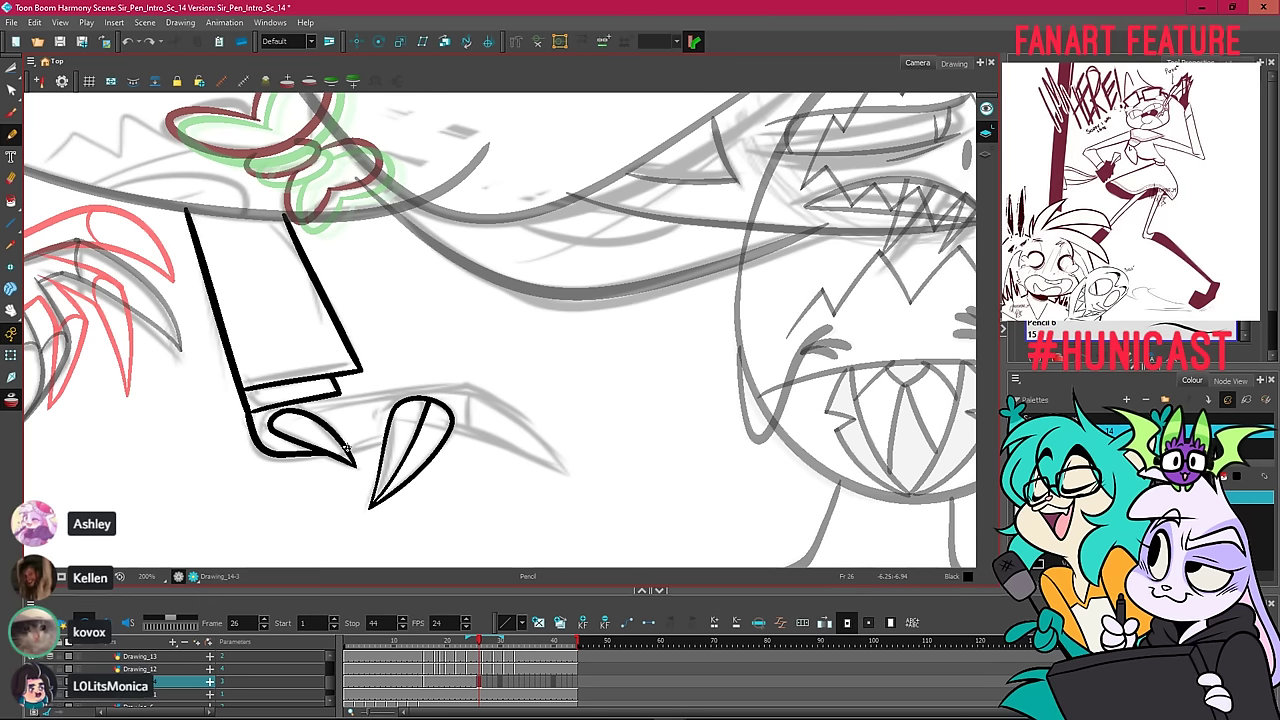
pyautogui.hotkey('ctrl', 'z')
pyautogui.hotkey('alt', 's')
pyautogui.moveTo(353, 447); pyautogui.dragTo(383, 438)
# Pencil the top line of the hand from the wrist band over the middle claw to the outer knuckle.
pyautogui.moveTo(307, 399); pyautogui.dragTo(457, 382)
pyautogui.hotkey('ctrl', 'z')
pyautogui.hotkey('ctrl', 'z')
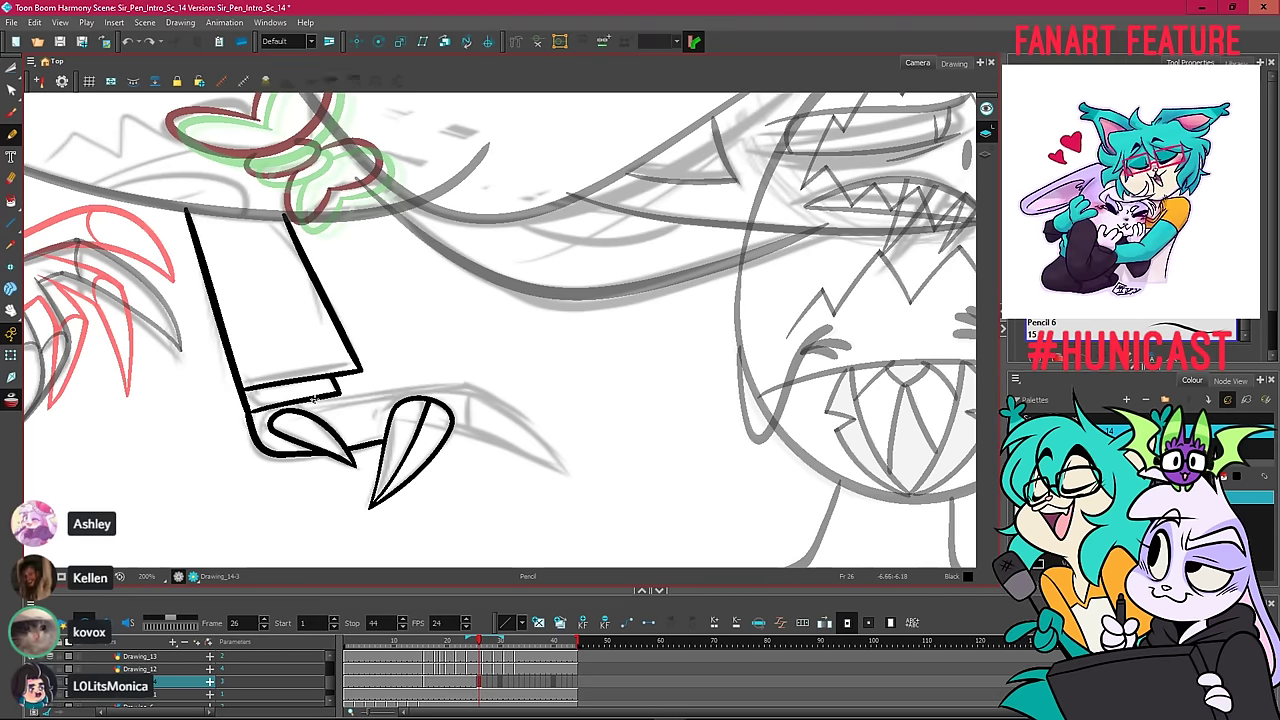
pyautogui.moveTo(311, 399); pyautogui.dragTo(470, 384)
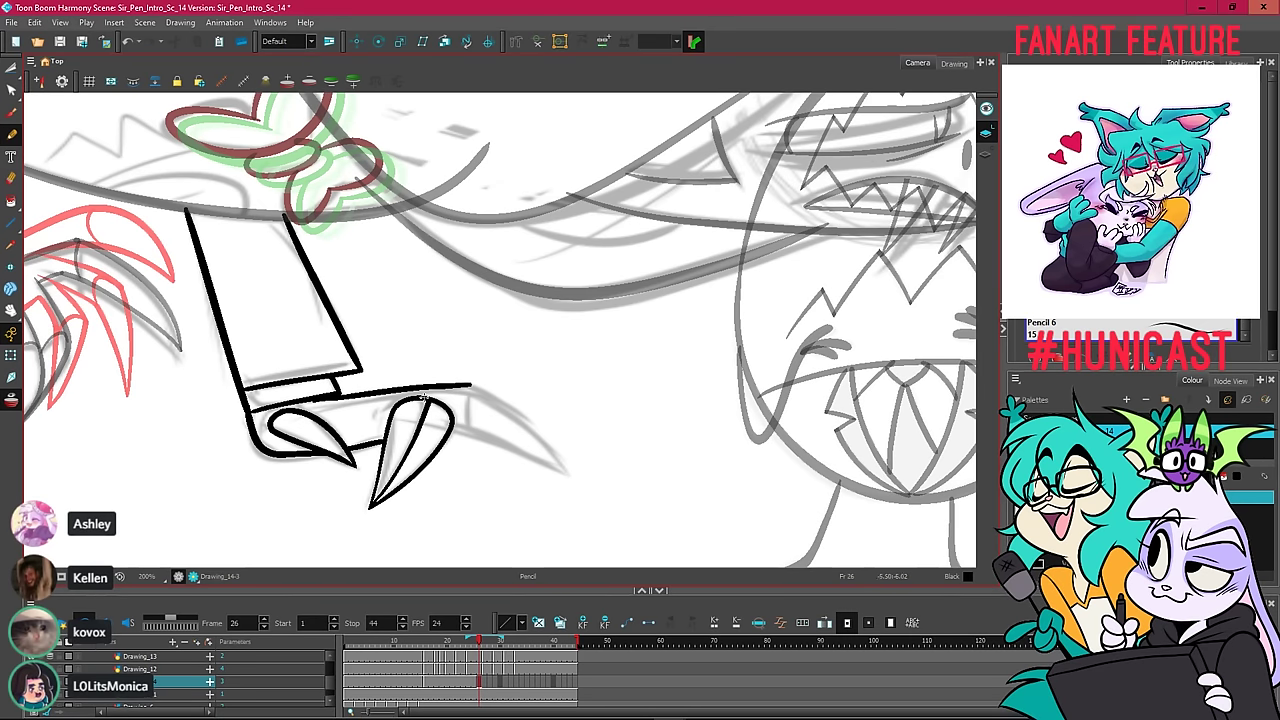
# Resize the short palm line between the two claws so its ends meet the thumb and middle claw outlines.
pyautogui.hotkey('alt', 't')
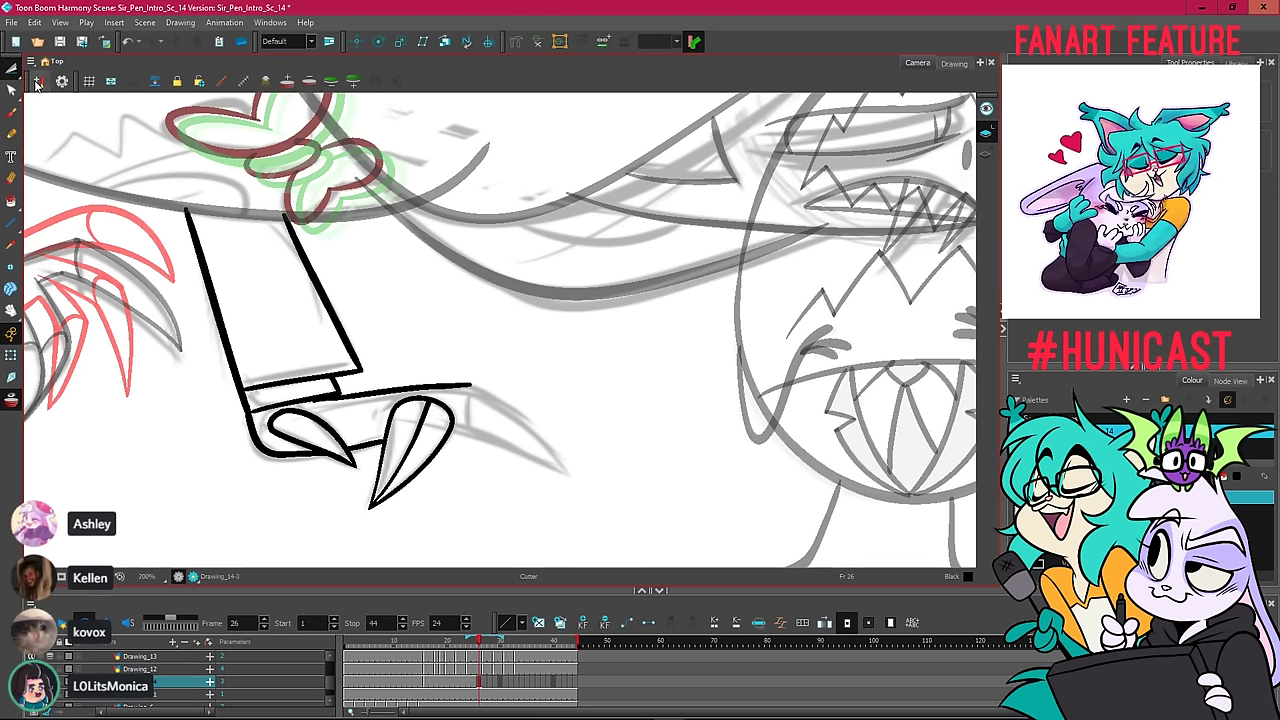
pyautogui.click(11, 67)
pyautogui.click(36, 67)
pyautogui.click(299, 452)
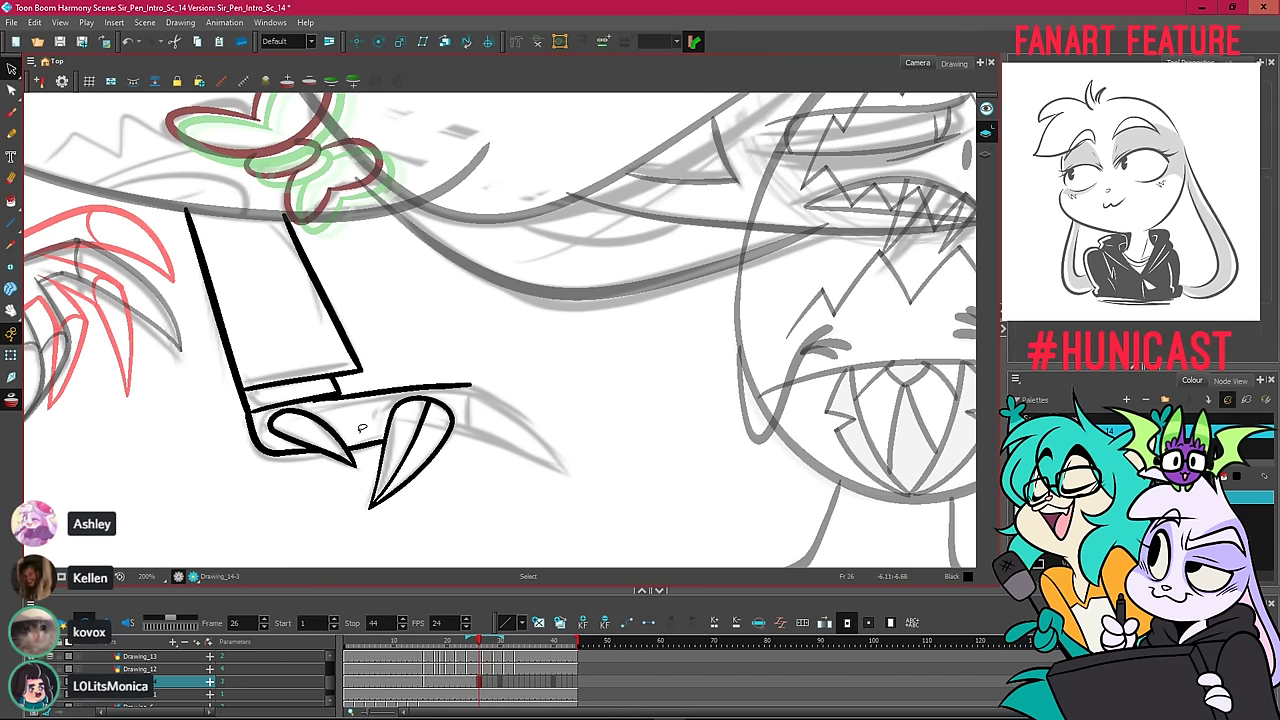
pyautogui.click(362, 446)
pyautogui.scroll(3, 365, 445)
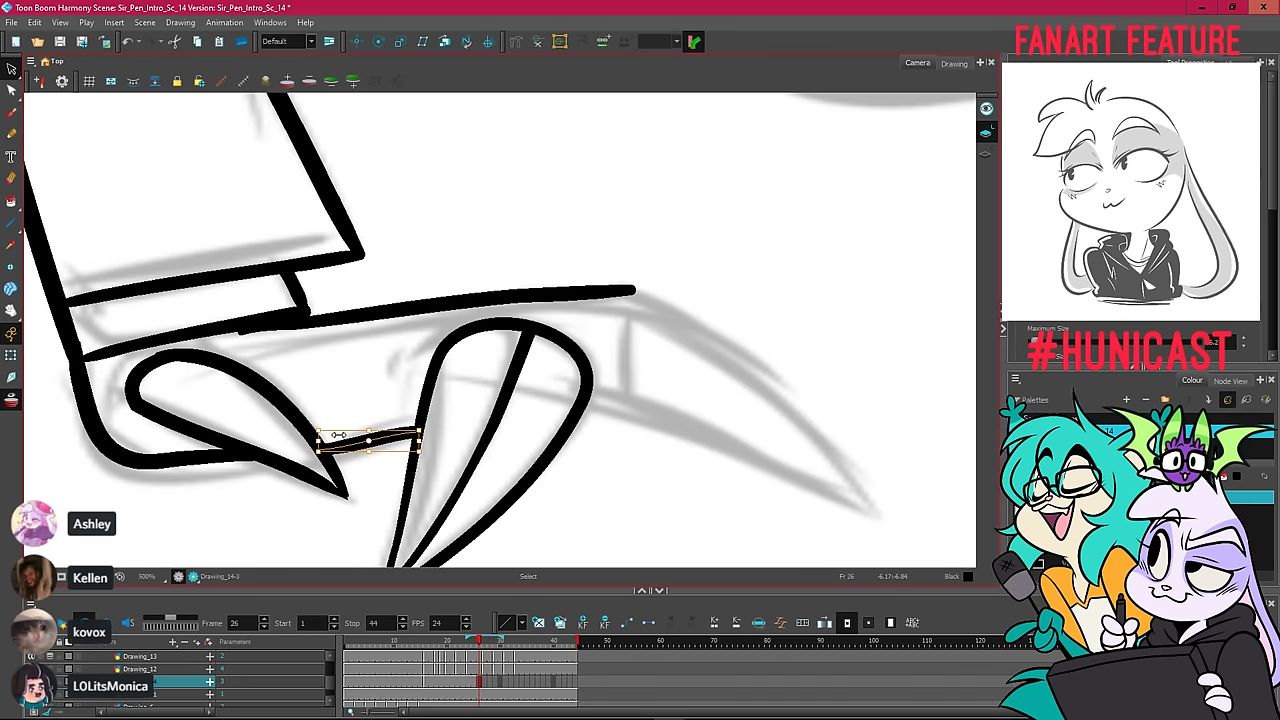
pyautogui.moveTo(340, 446)
pyautogui.mouseDown()
pyautogui.moveTo(323, 409)
pyautogui.moveTo(308, 440)
pyautogui.mouseUp()
pyautogui.scroll(1, 322, 437)
pyautogui.scroll(2, 322, 436)
pyautogui.scroll(3, 305, 424)
pyautogui.scroll(-5, 331, 408)
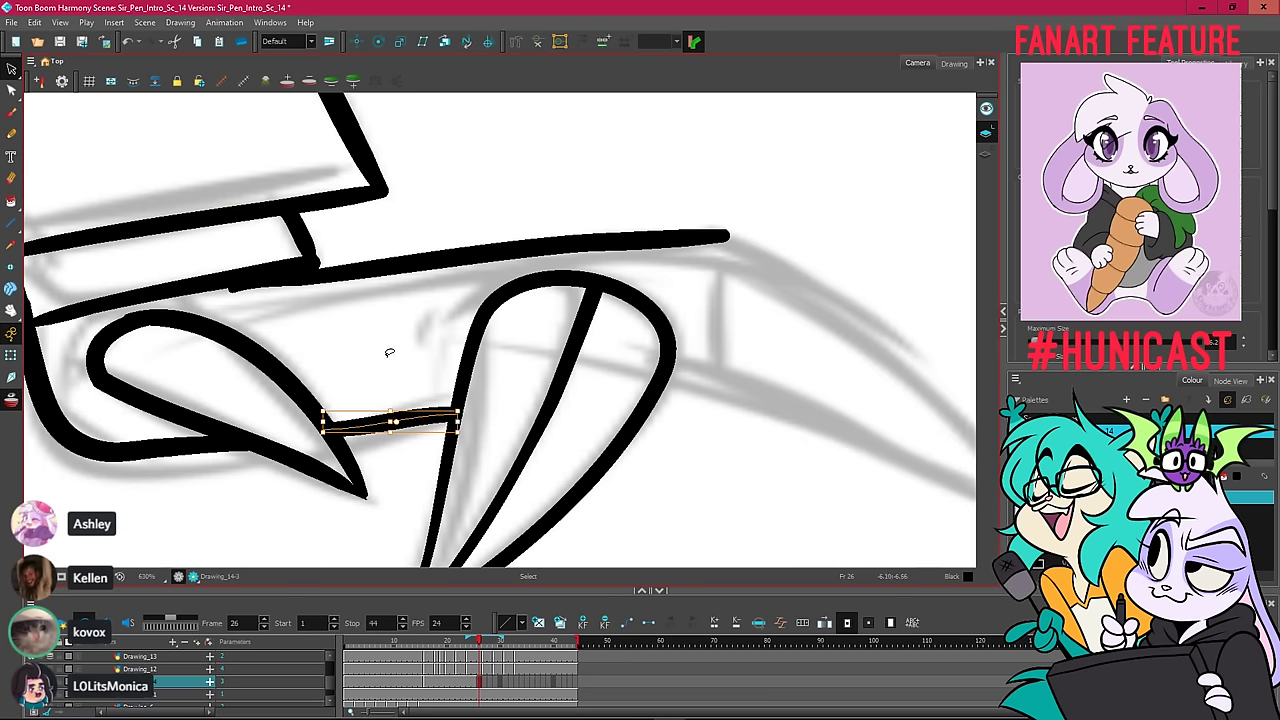
pyautogui.moveTo(461, 423); pyautogui.dragTo(455, 422)
pyautogui.click(484, 410)
# Adjust the inner end of the hand's top line so it lines up with the wrist band's lower edge.
pyautogui.scroll(-4, 473, 388)
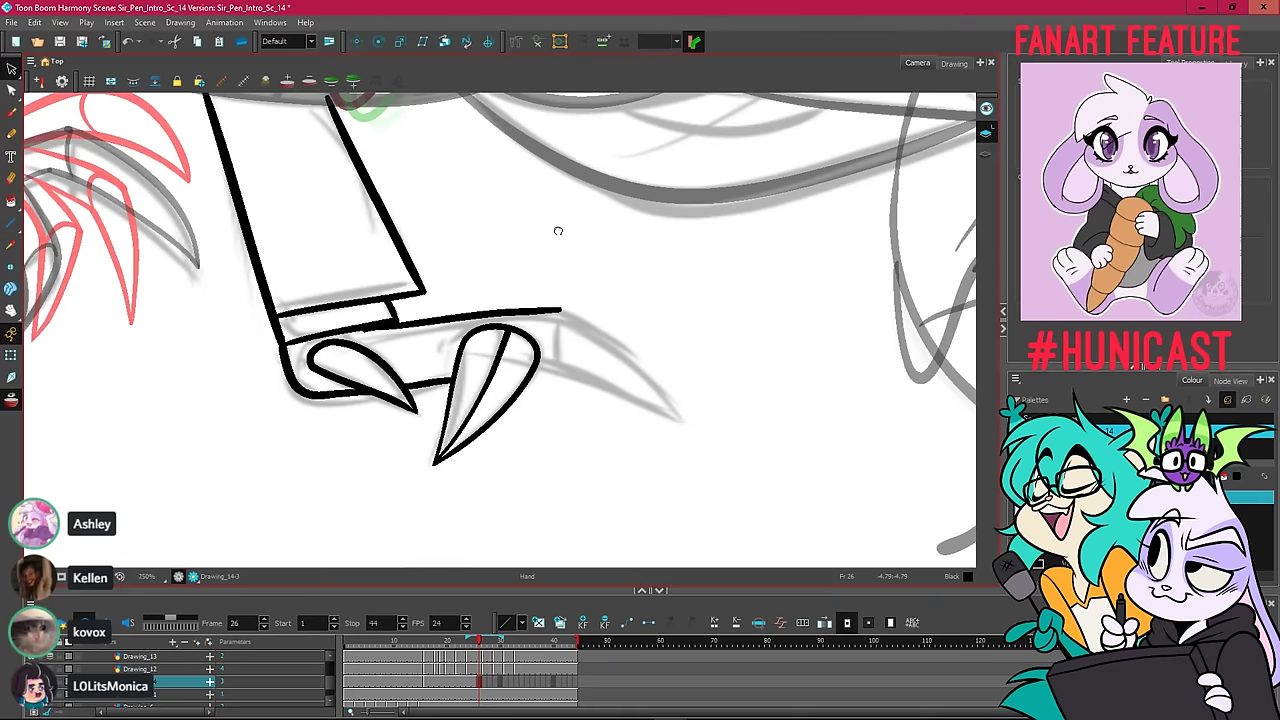
pyautogui.moveTo(557, 231); pyautogui.dragTo(374, 282)
pyautogui.hotkey('alt', 'x')
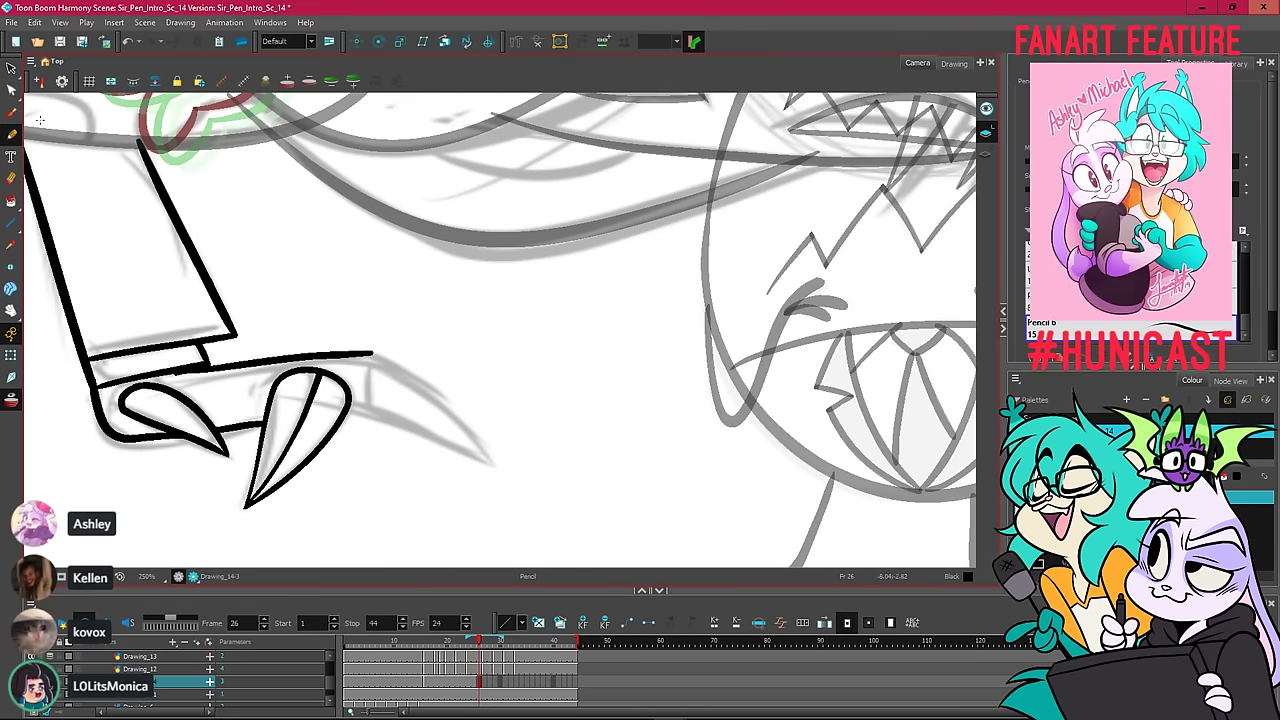
pyautogui.hotkey('alt', 's')
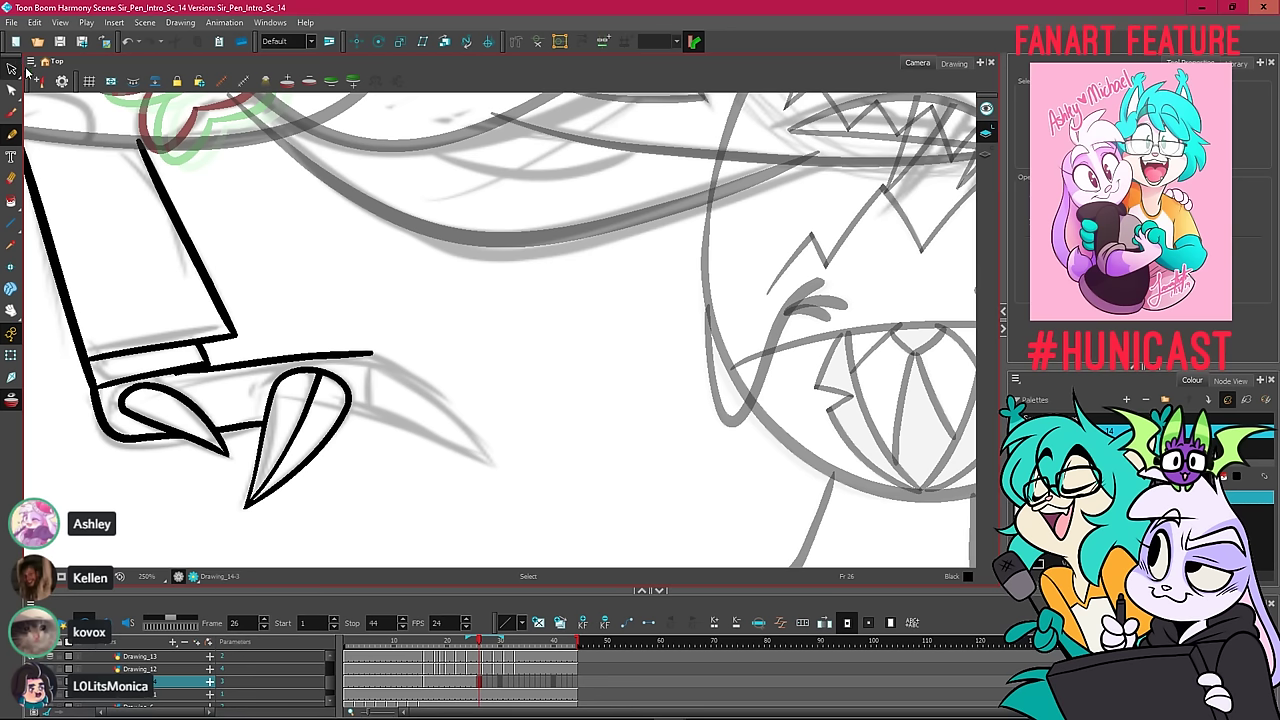
pyautogui.click(179, 368)
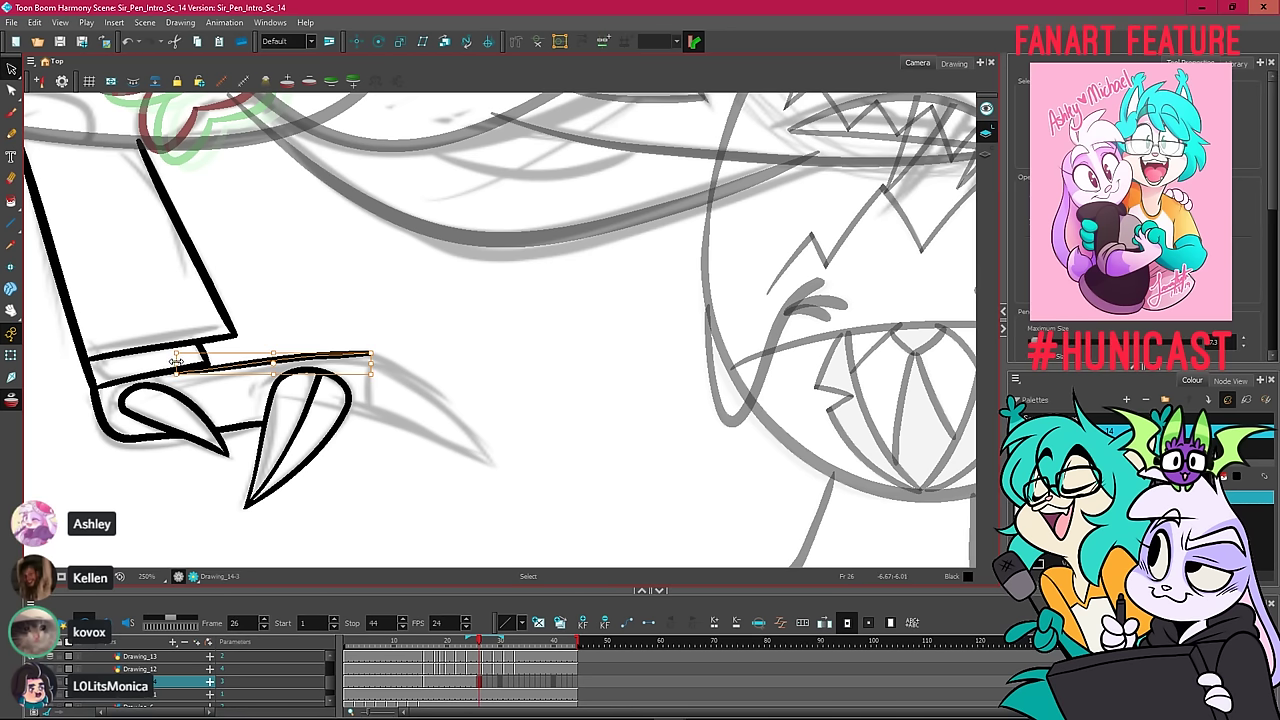
pyautogui.moveTo(176, 362); pyautogui.dragTo(179, 349)
pyautogui.scroll(5, 175, 358)
pyautogui.scroll(-4, 185, 311)
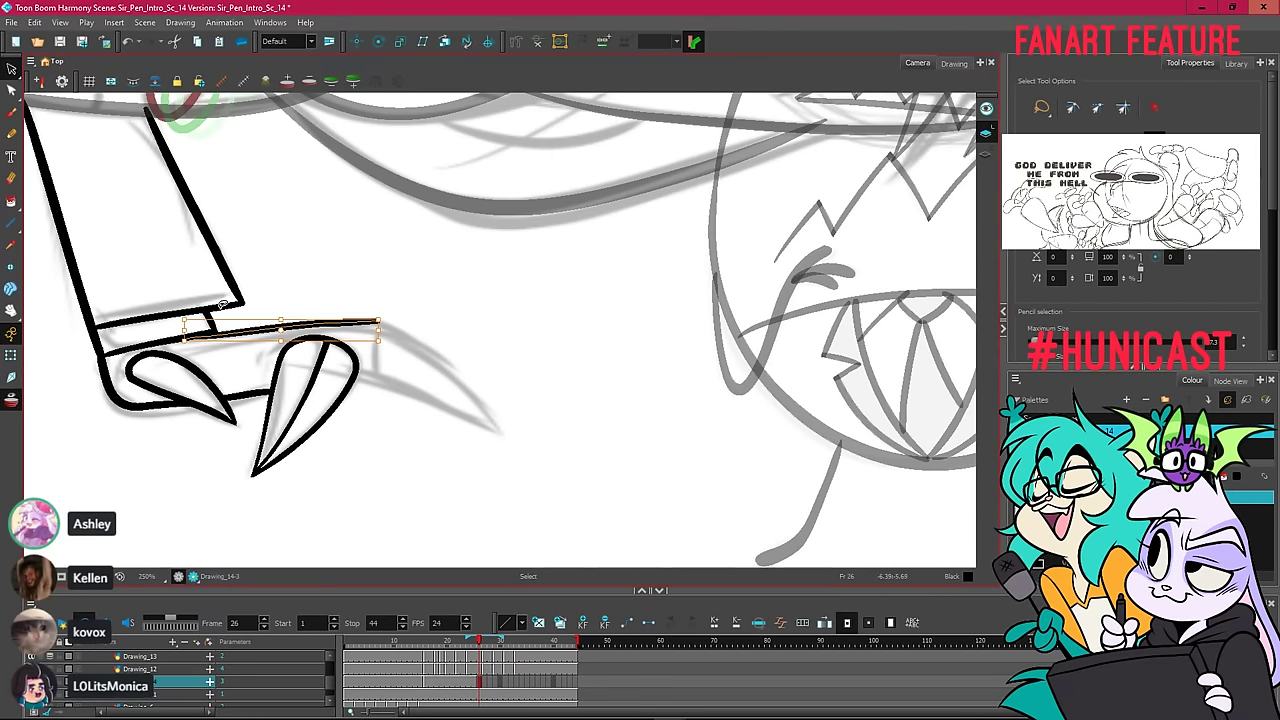
pyautogui.click(290, 250)
# Raise the short palm line's end on the middle claw and refit its other end against the thumb claw.
pyautogui.scroll(-3, 275, 210)
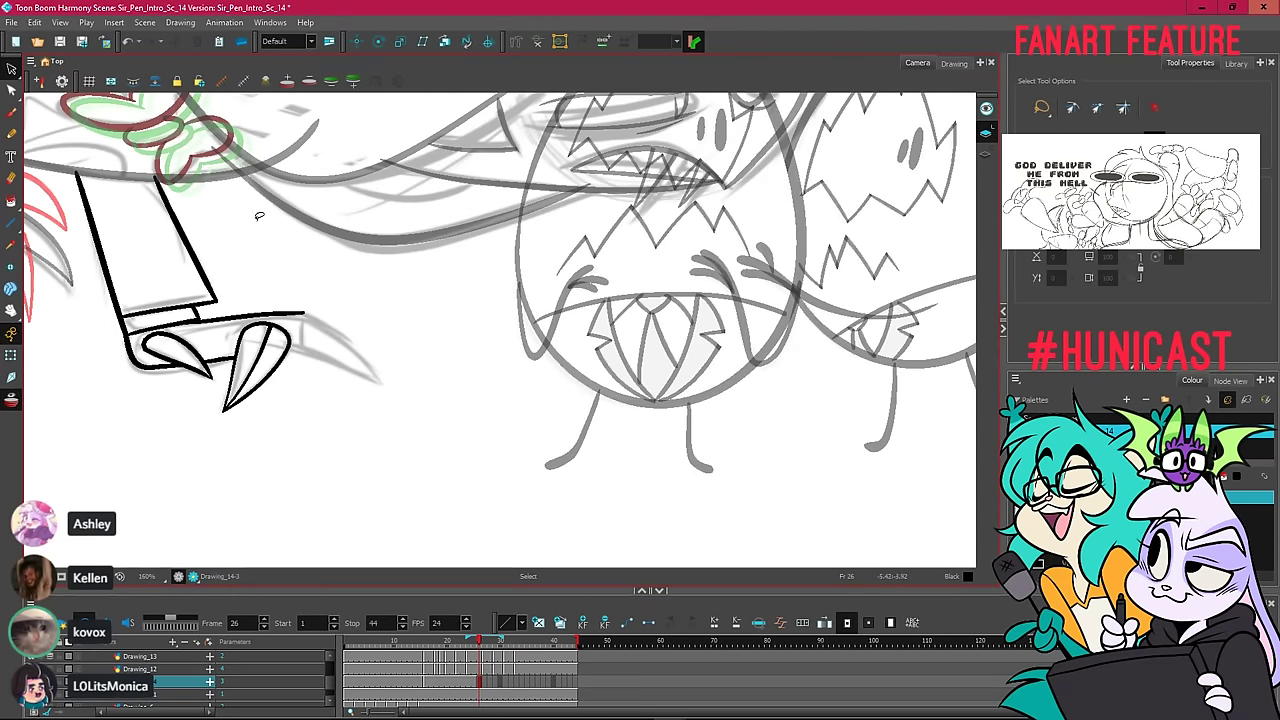
pyautogui.click(222, 347)
pyautogui.scroll(6, 222, 347)
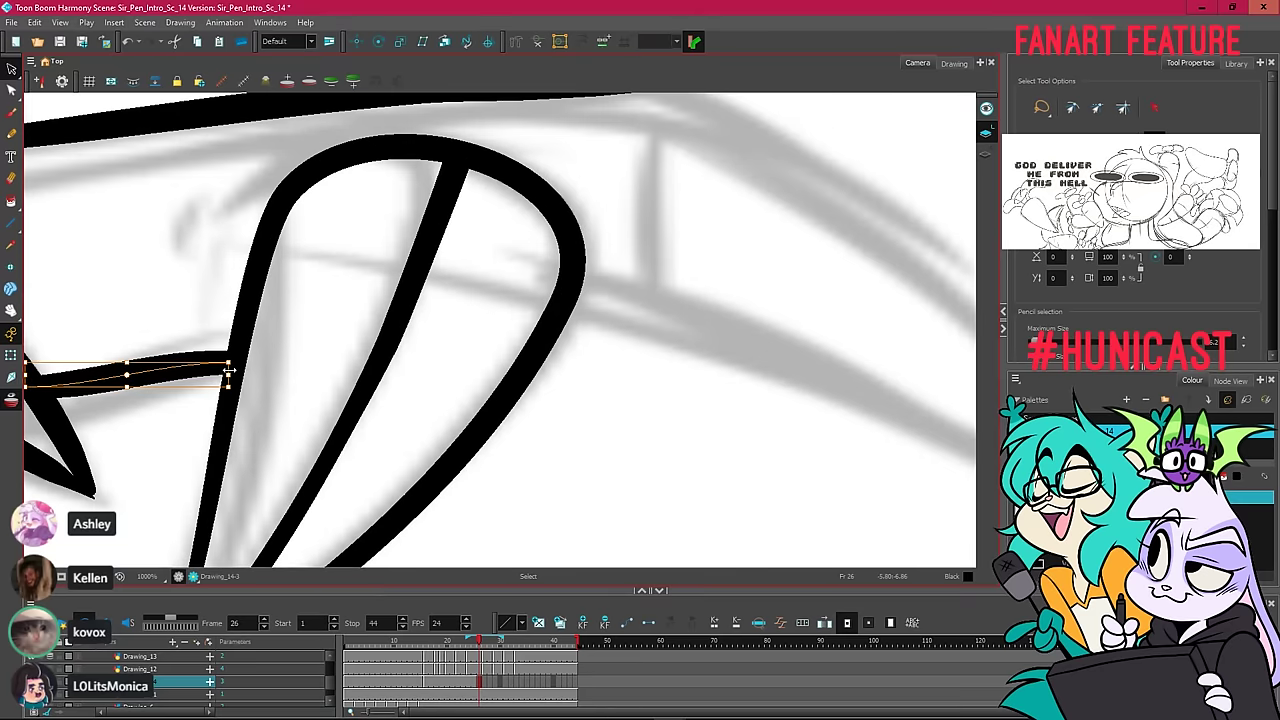
pyautogui.moveTo(228, 368)
pyautogui.mouseDown()
pyautogui.moveTo(254, 294)
pyautogui.moveTo(240, 337)
pyautogui.moveTo(260, 313)
pyautogui.moveTo(246, 306)
pyautogui.mouseUp()
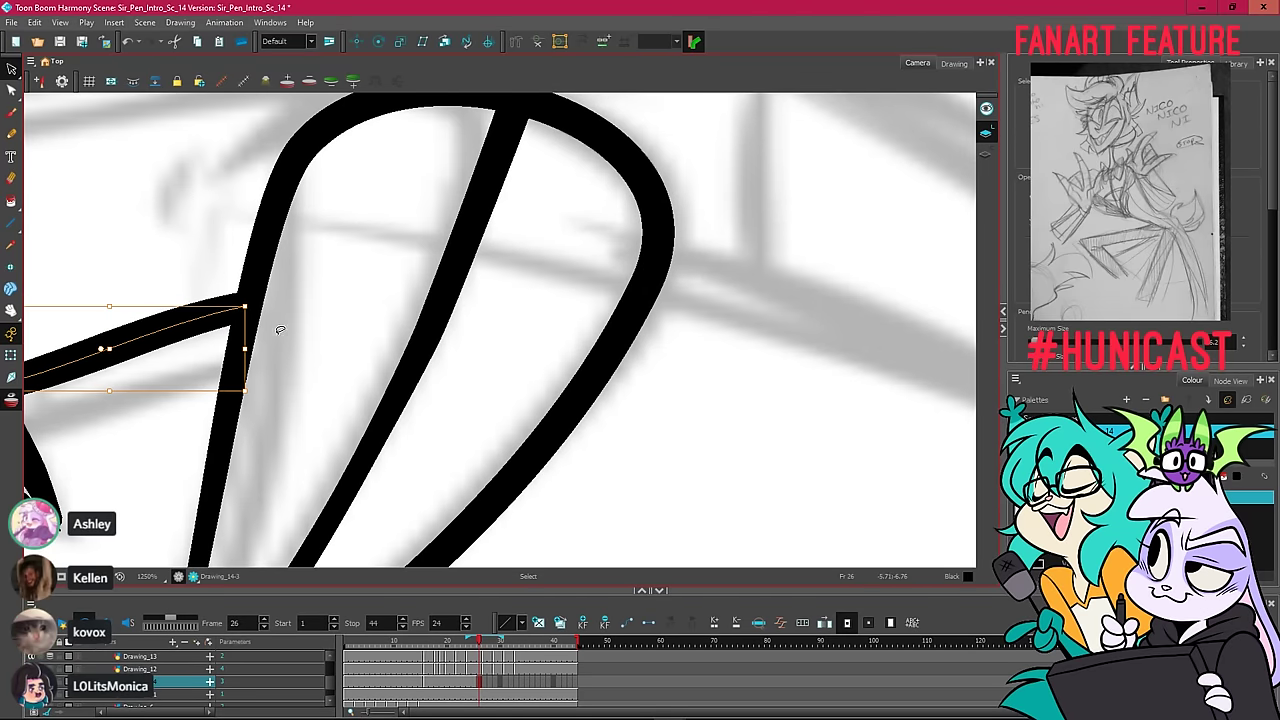
pyautogui.click(286, 322)
pyautogui.scroll(-1, 287, 322)
pyautogui.scroll(-3, 287, 322)
pyautogui.click(230, 345)
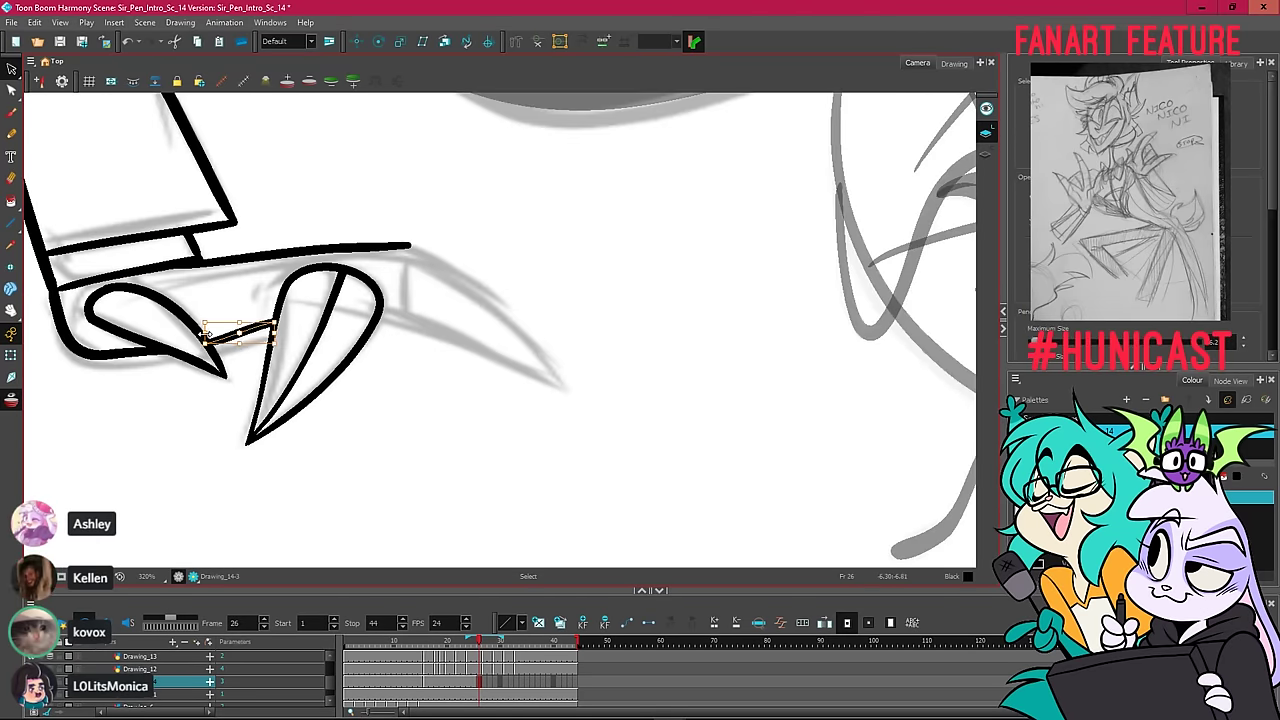
pyautogui.scroll(3, 203, 318)
pyautogui.moveTo(204, 318); pyautogui.dragTo(204, 295)
pyautogui.click(209, 247)
pyautogui.scroll(-5, 213, 236)
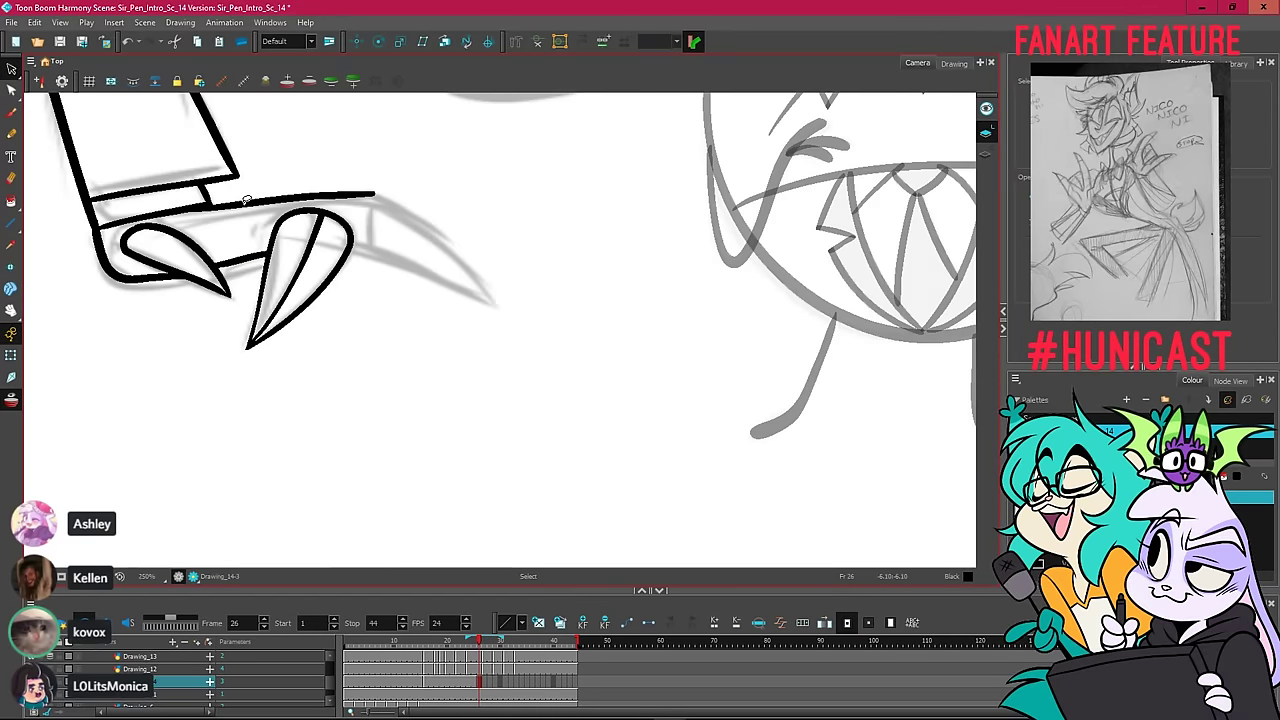
# Pencil the outer claw's curved upper line between the outer knuckle and its pointed tip, redrawing it until it flows smoothly.
pyautogui.moveTo(341, 149); pyautogui.dragTo(246, 300)
pyautogui.click(380, 320)
pyautogui.moveTo(502, 175); pyautogui.dragTo(444, 315)
pyautogui.hotkey('alt', '/')
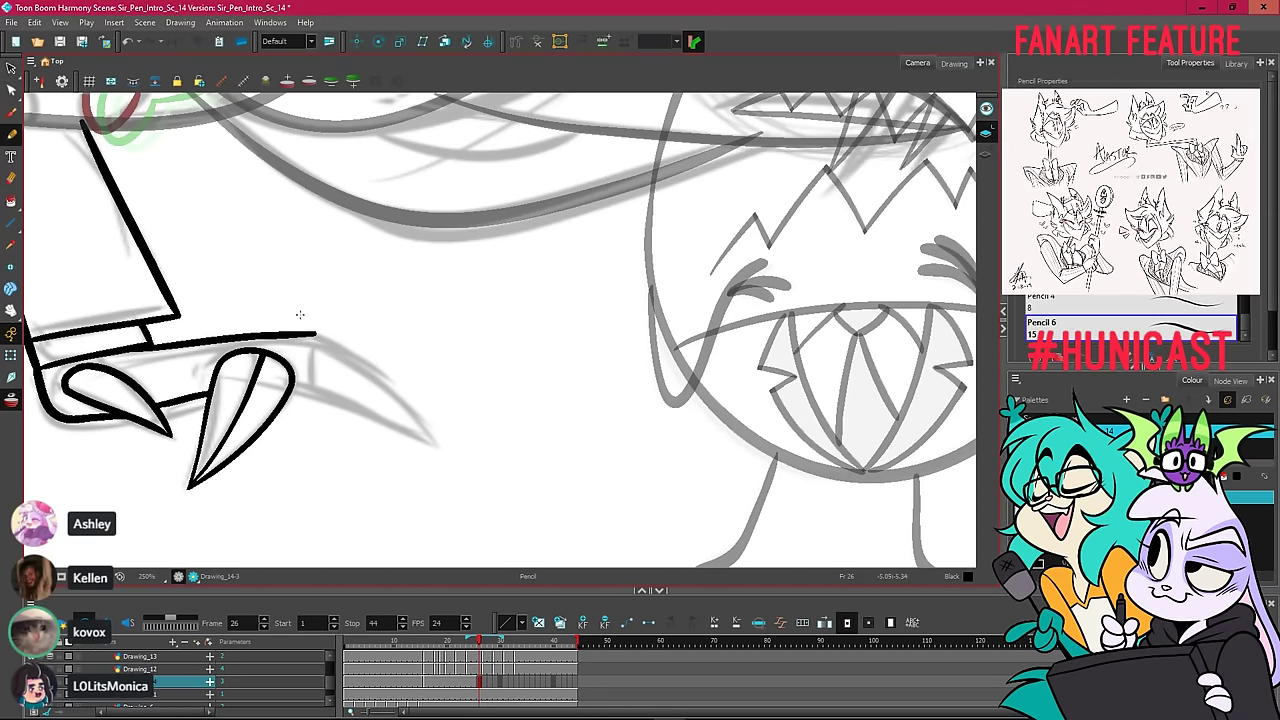
pyautogui.moveTo(311, 334); pyautogui.dragTo(365, 366)
pyautogui.hotkey('ctrl', 'z')
pyautogui.hotkey('ctrl', 'z')
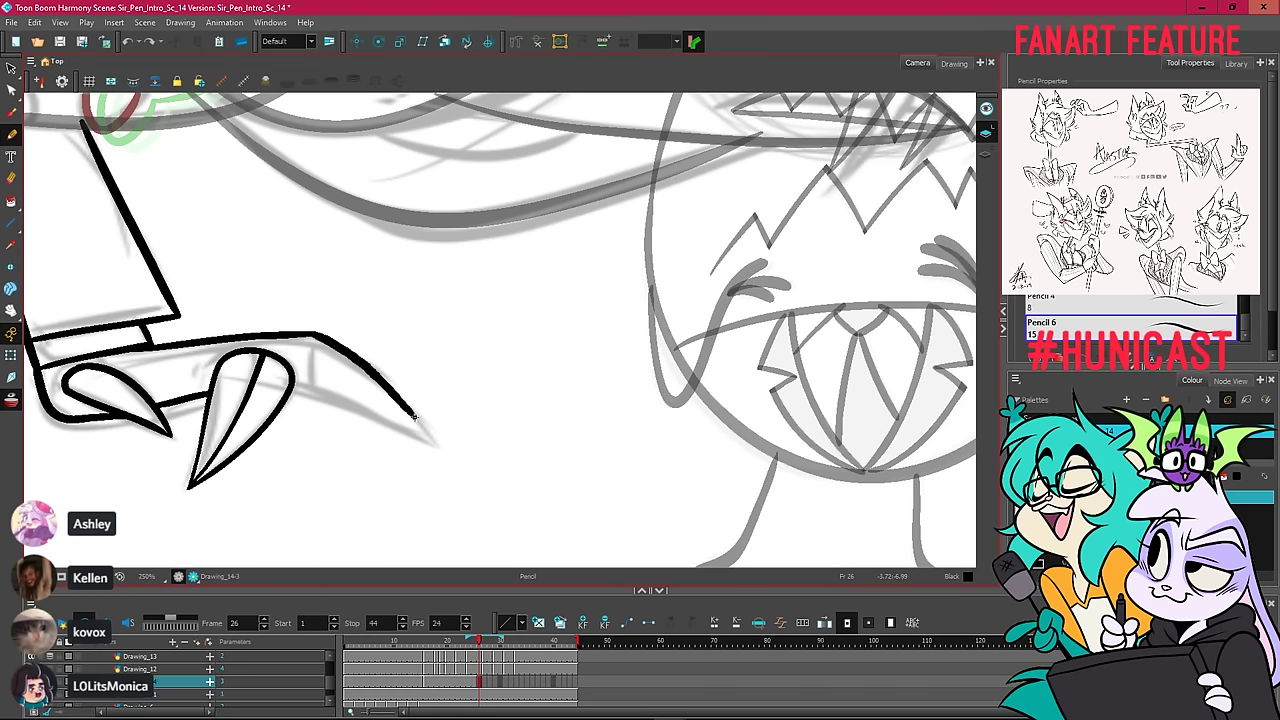
pyautogui.moveTo(415, 415)
pyautogui.mouseDown()
pyautogui.moveTo(431, 443)
pyautogui.moveTo(404, 404)
pyautogui.mouseUp()
pyautogui.hotkey('ctrl', 'z')
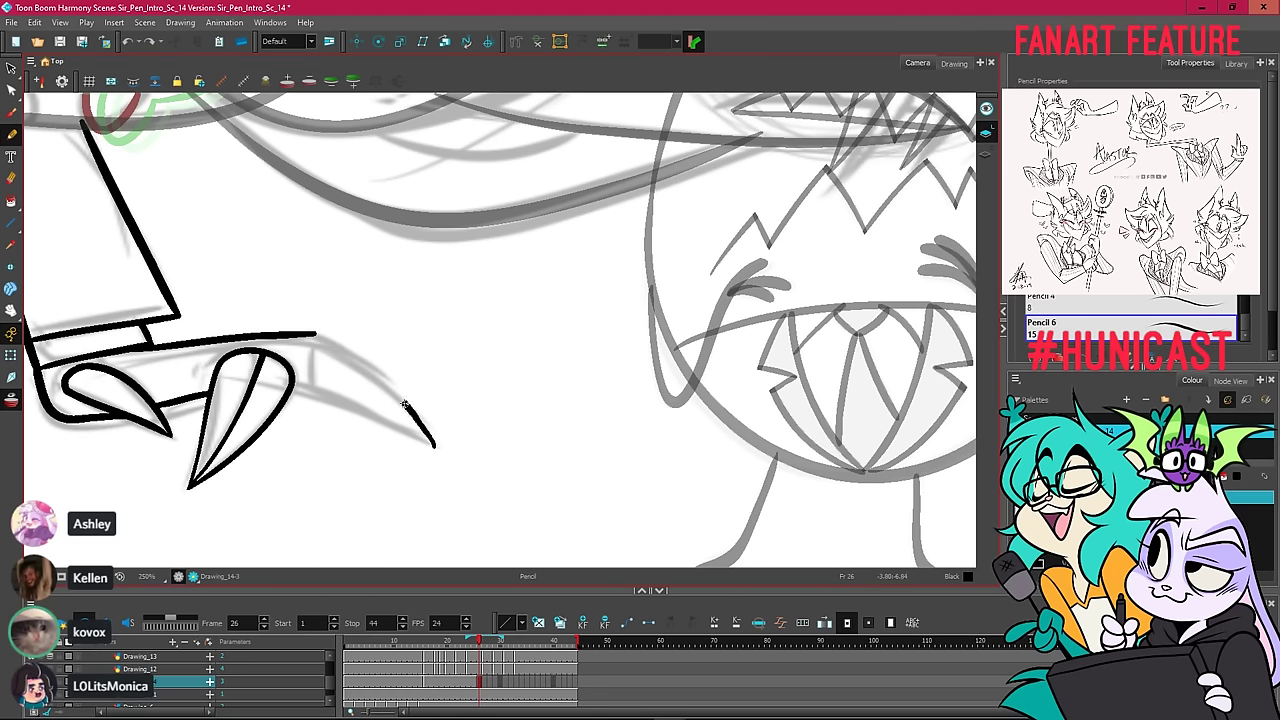
pyautogui.hotkey('ctrl', 'z')
pyautogui.moveTo(437, 446)
pyautogui.mouseDown()
pyautogui.moveTo(352, 352)
pyautogui.moveTo(315, 336)
pyautogui.mouseUp()
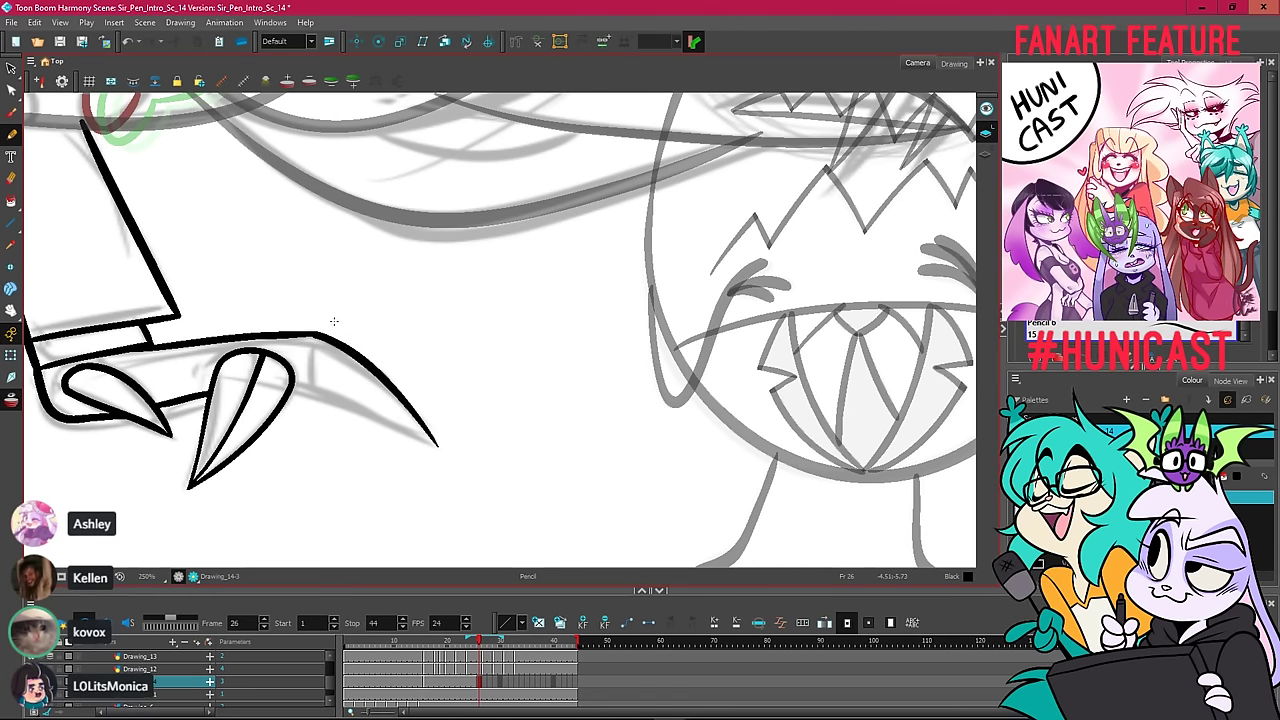
# Pencil the outer claw's lower line from its tip back to the middle claw and select the outline with the Contour Editor.
pyautogui.moveTo(435, 446); pyautogui.dragTo(384, 418)
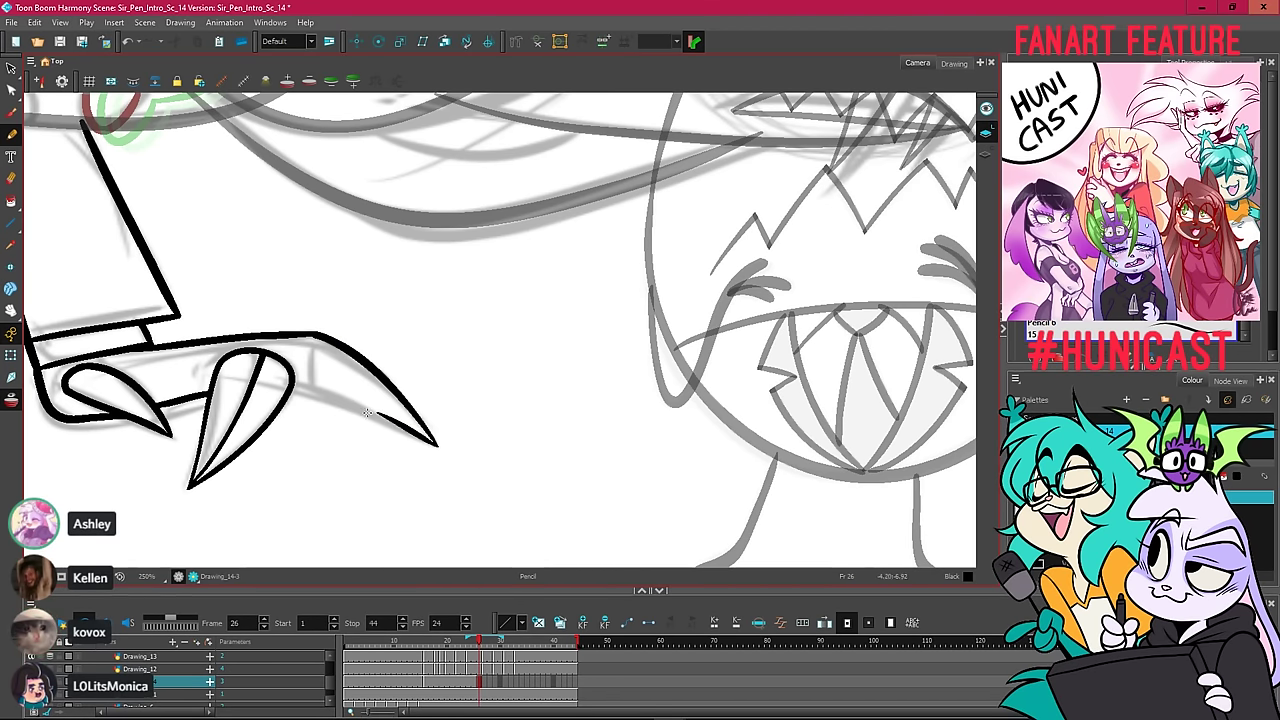
pyautogui.hotkey('ctrl', 'z')
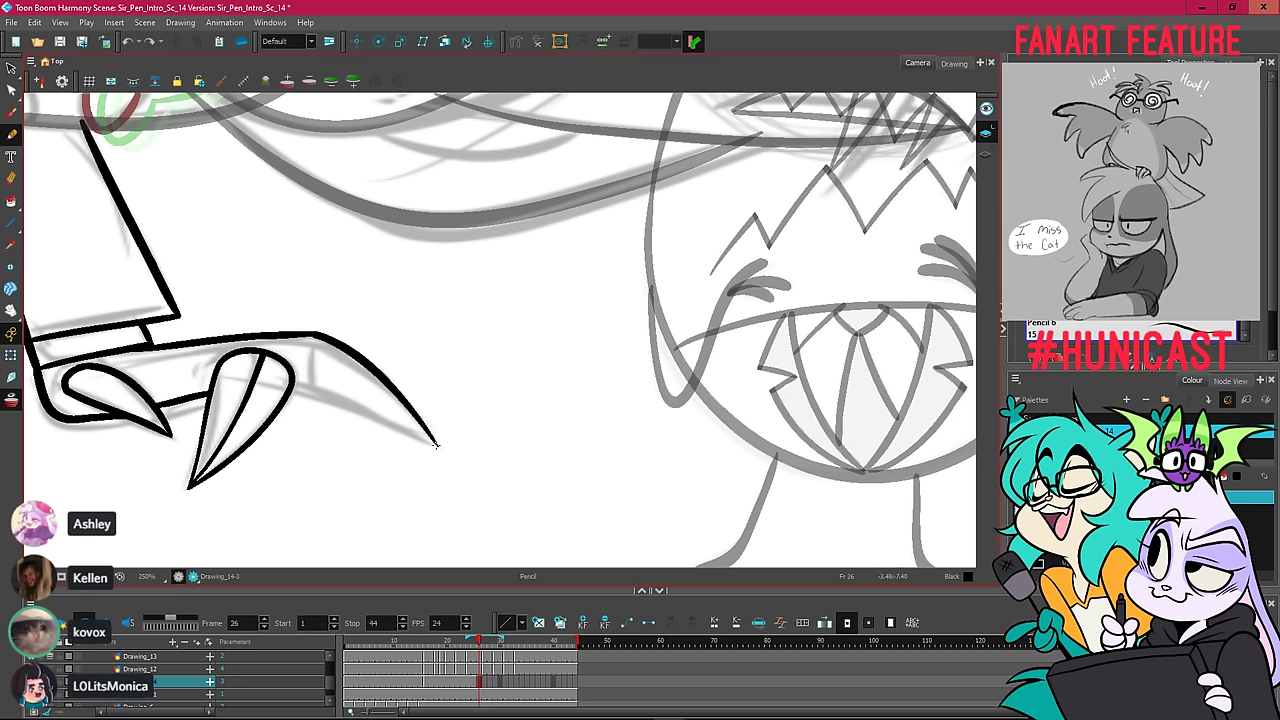
pyautogui.moveTo(343, 397); pyautogui.dragTo(292, 378)
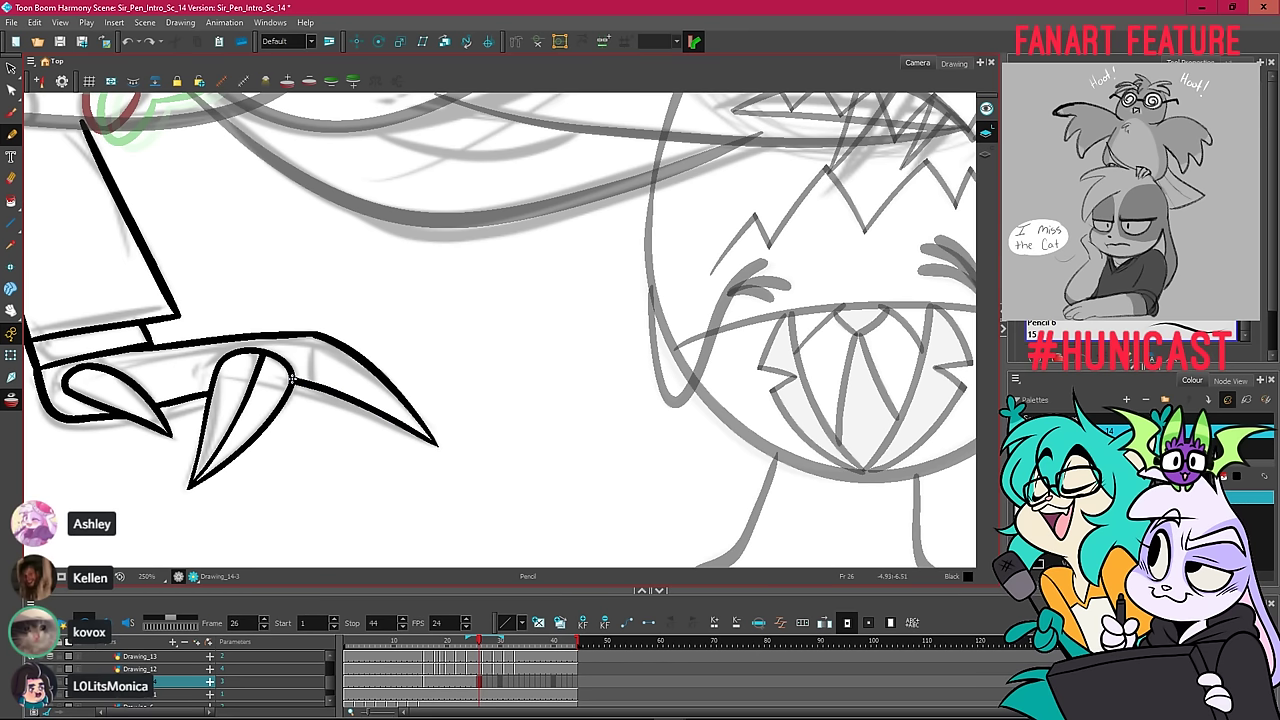
pyautogui.hotkey('alt', 'q')
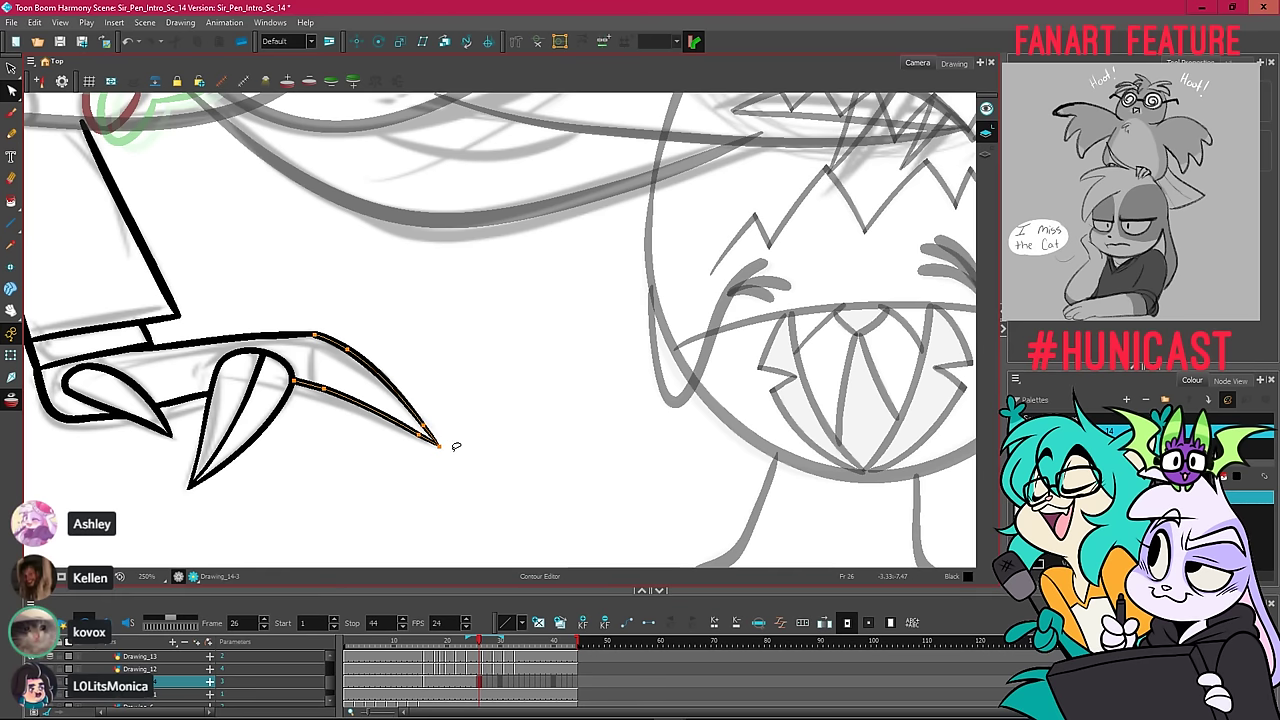
# Pencil a short curved line across the outer claw at its knuckle to separate the claw from the finger.
pyautogui.moveTo(408, 349); pyautogui.dragTo(488, 367)
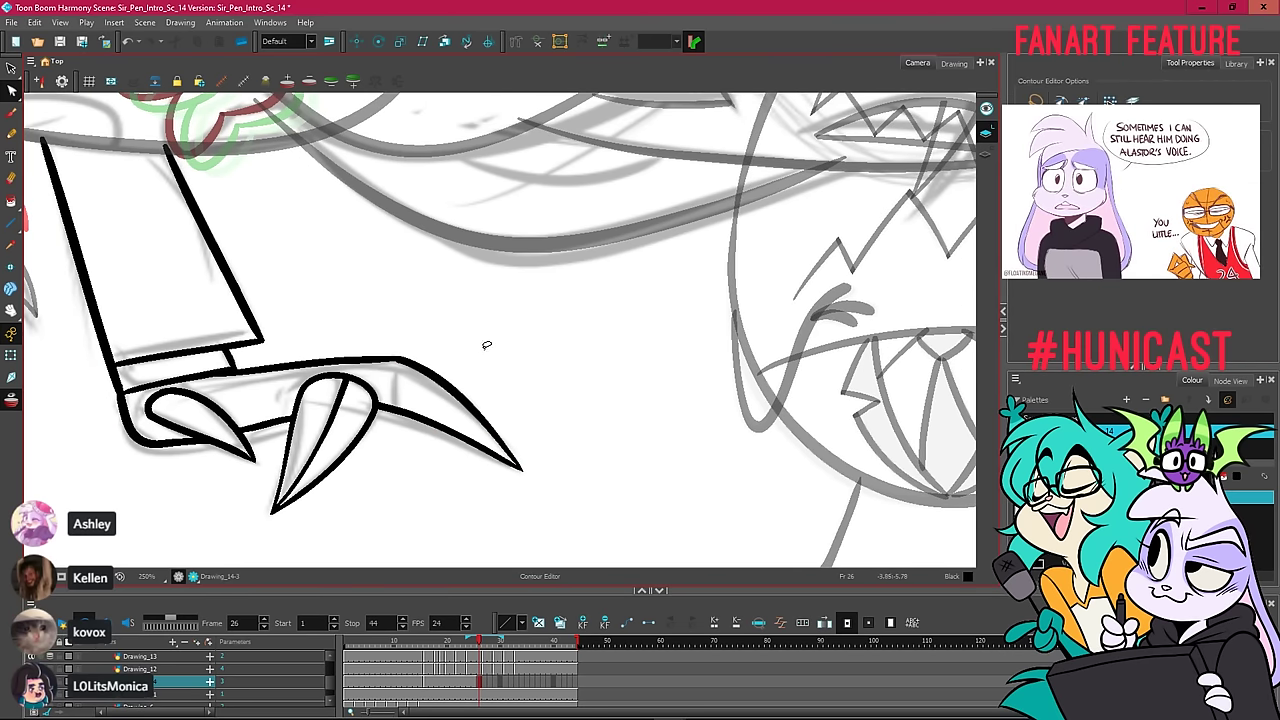
pyautogui.press('1')
pyautogui.press('1')
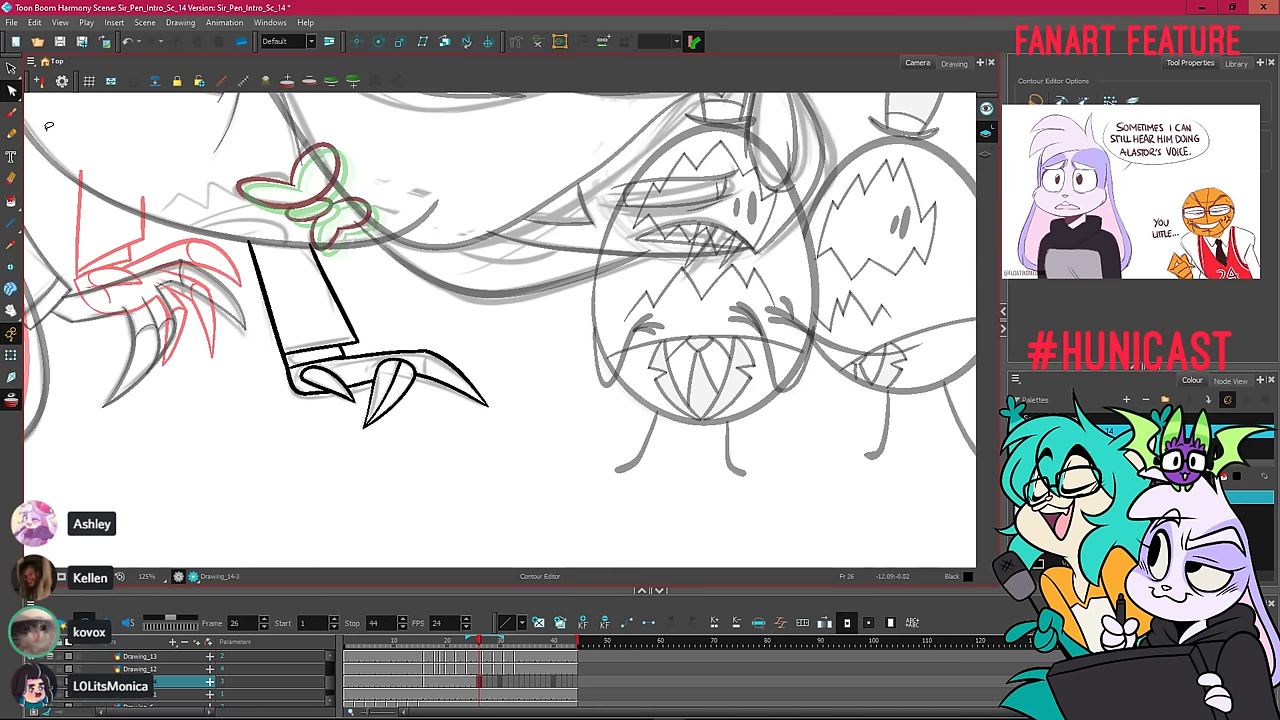
pyautogui.click(11, 133)
pyautogui.scroll(4, 425, 366)
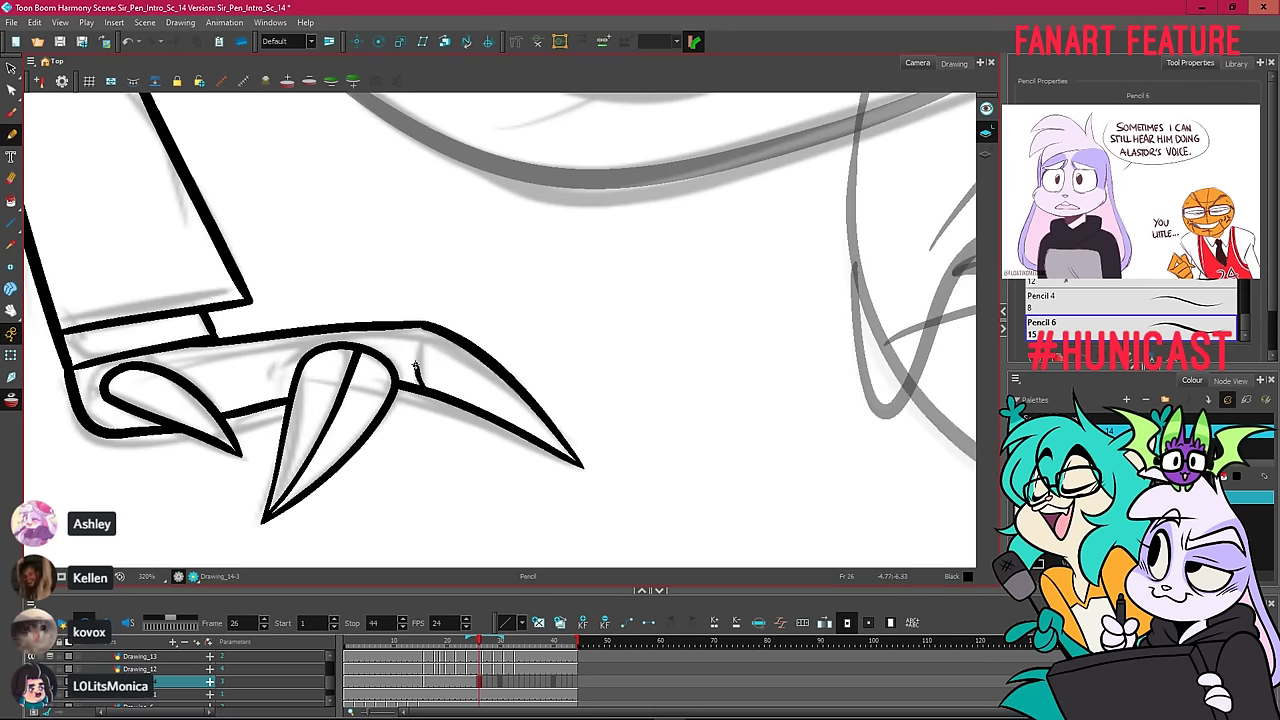
pyautogui.scroll(-8, 438, 316)
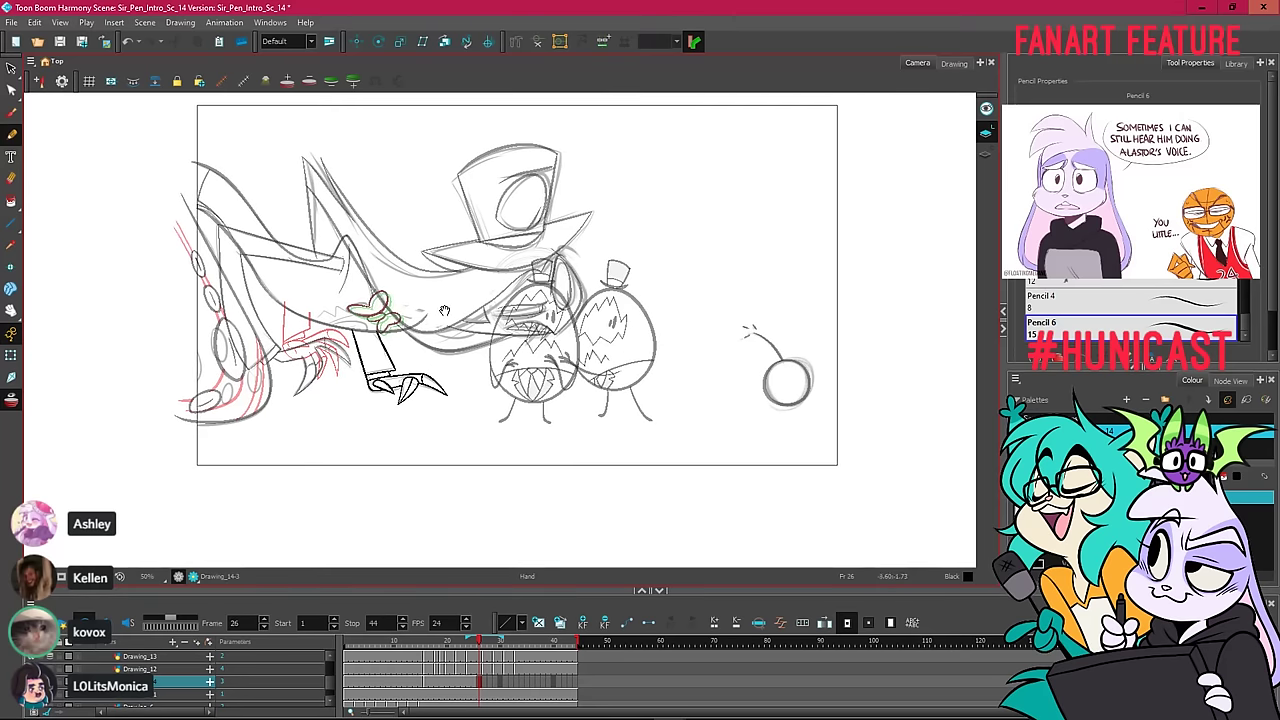
# Select the middle claw and skew it slightly so its tip leans toward the thumb claw.
pyautogui.click(11, 67)
pyautogui.scroll(6, 415, 398)
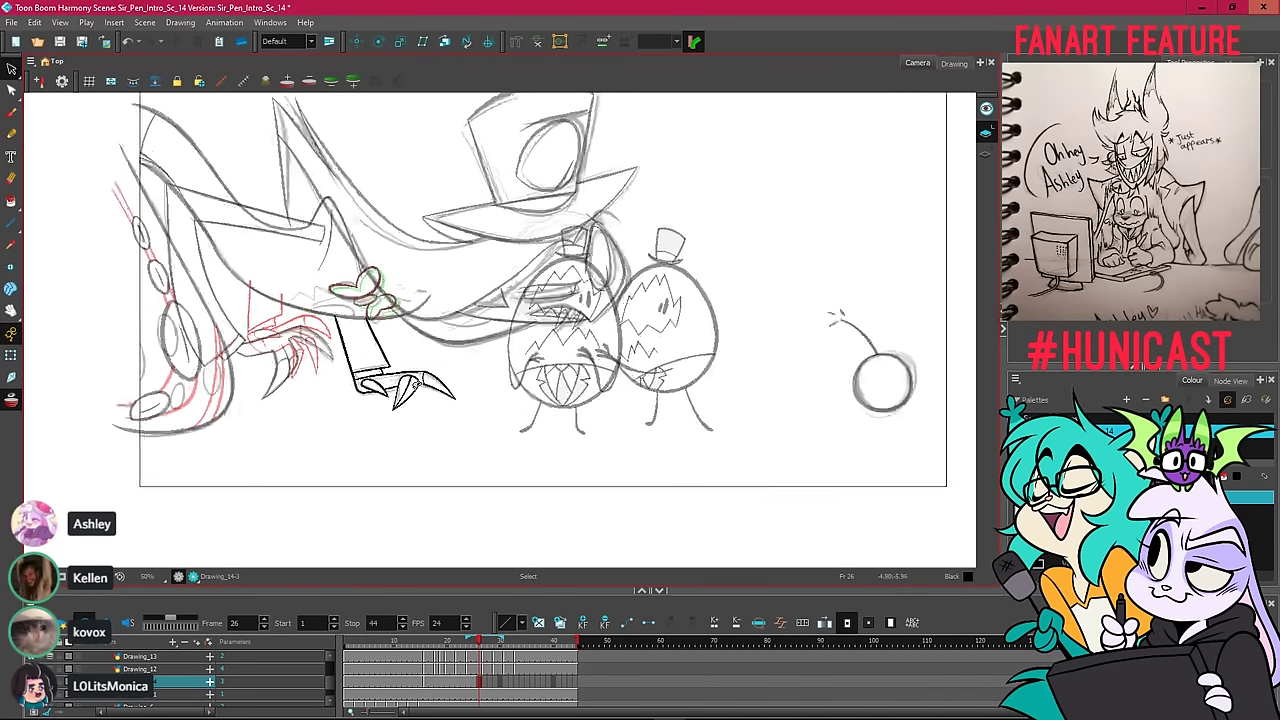
pyautogui.click(401, 403)
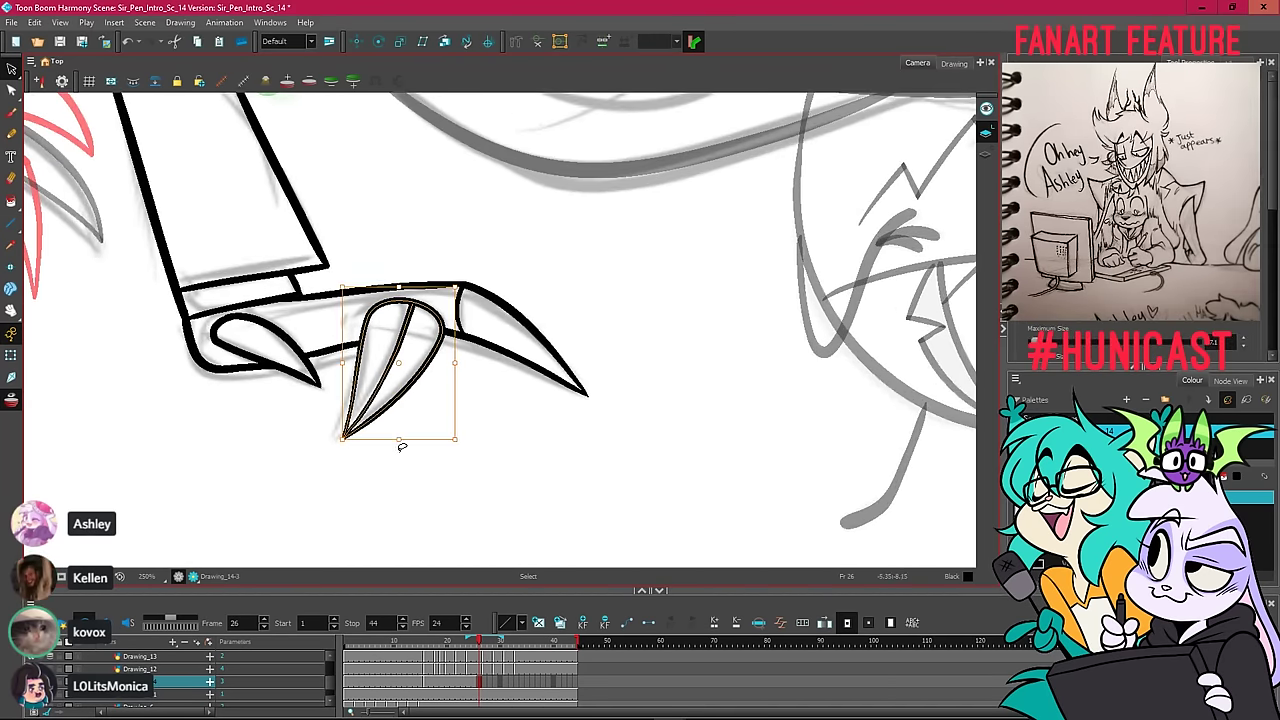
pyautogui.click(380, 443)
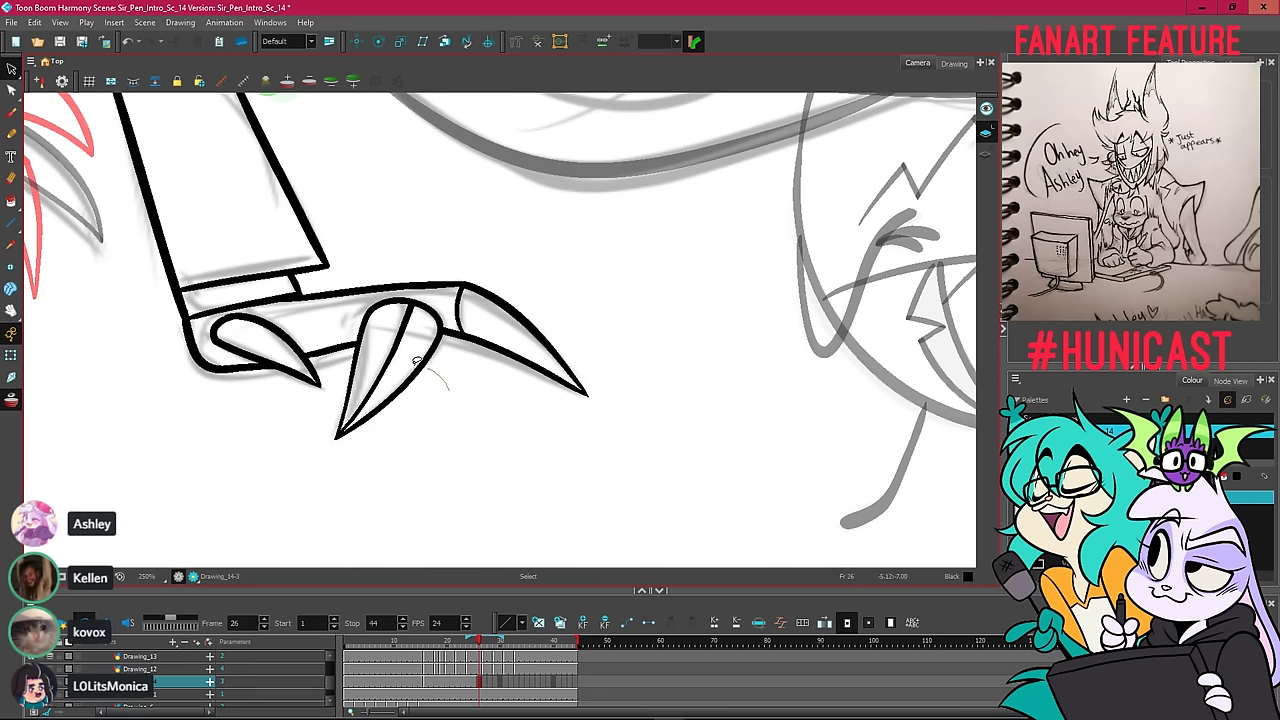
pyautogui.click(425, 372)
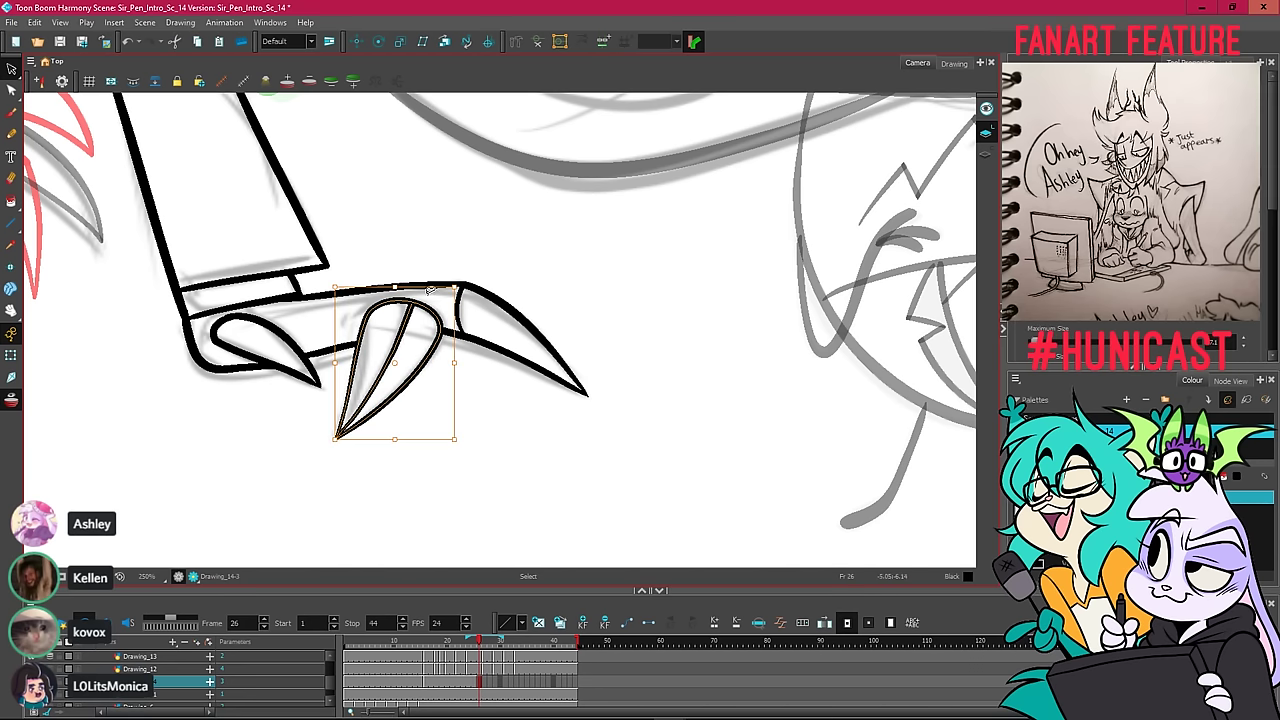
pyautogui.click(493, 386)
# Select the whole cleaned-up hand and arm on frame 26, copy it, and advance to frame 27.
pyautogui.scroll(-3, 491, 355)
pyautogui.press('1')
pyautogui.moveTo(500, 340); pyautogui.dragTo(476, 432)
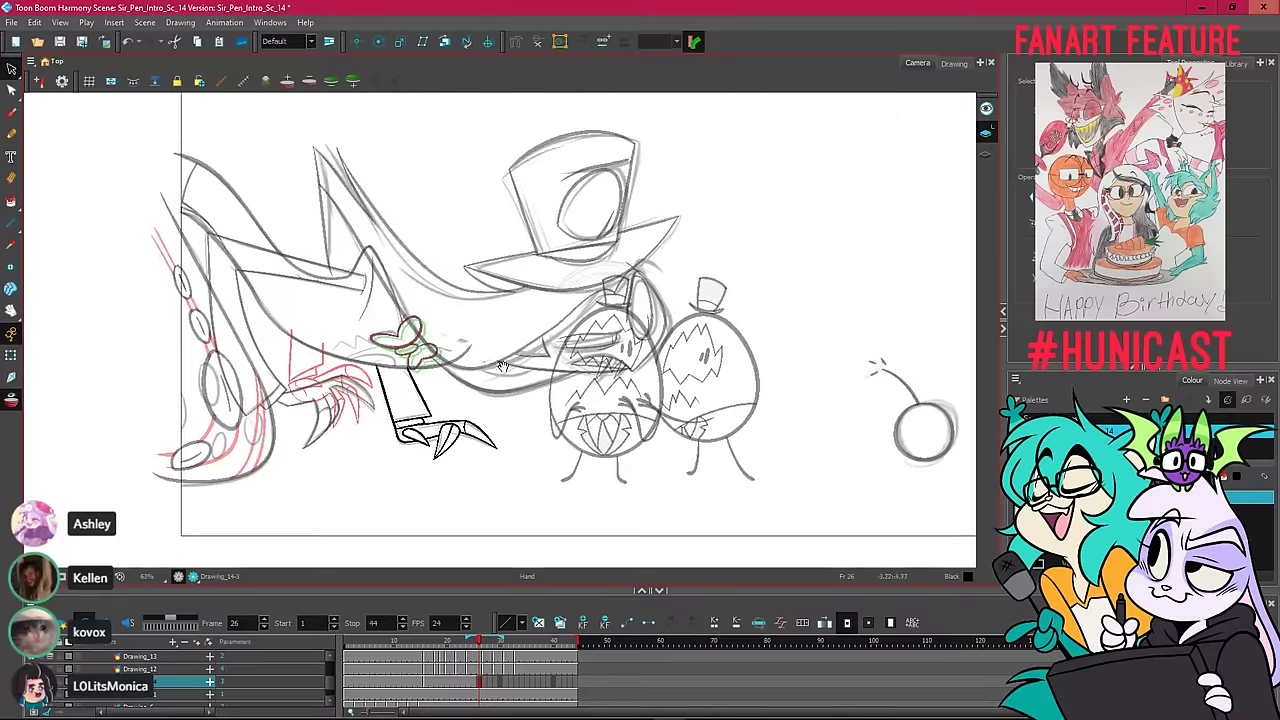
pyautogui.moveTo(446, 332)
pyautogui.mouseDown()
pyautogui.moveTo(374, 314)
pyautogui.moveTo(505, 364)
pyautogui.mouseUp()
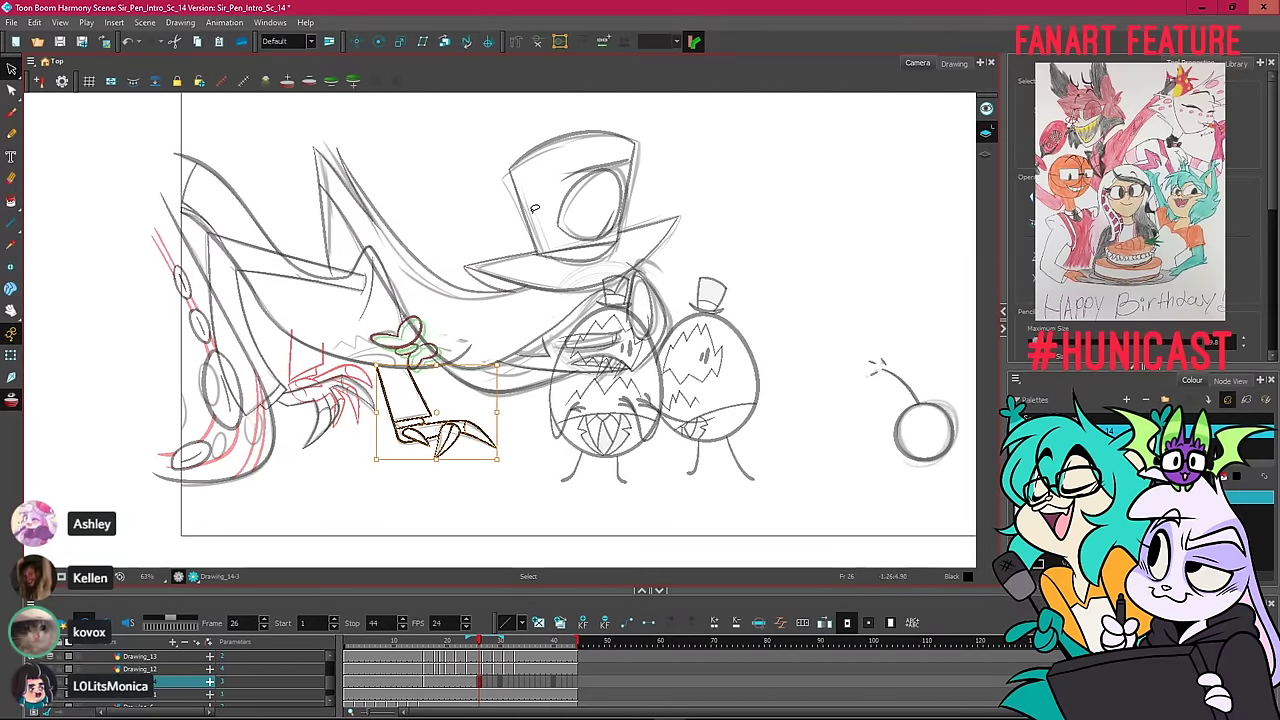
pyautogui.rightClick(557, 225)
pyautogui.click(579, 280)
pyautogui.press('.')
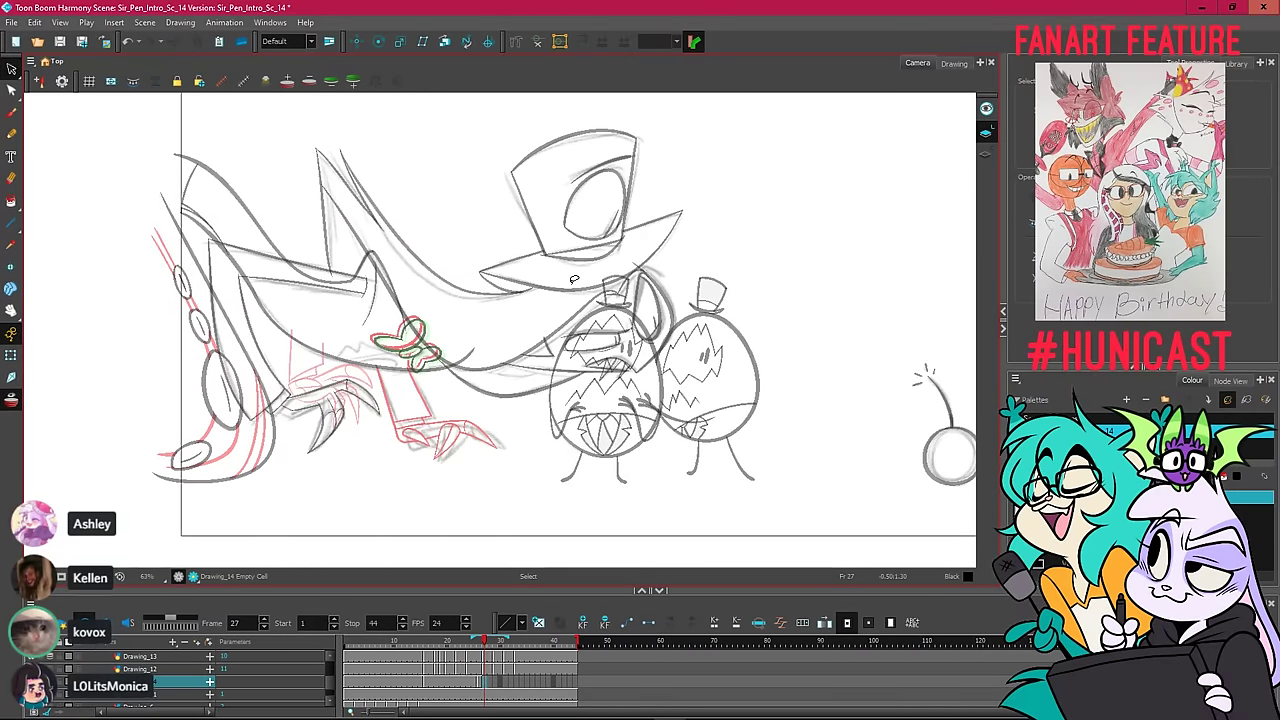
# Flip back and forth around frames 25 to 27 to compare the cleaned hand with its neighbouring poses.
pyautogui.press(',')
pyautogui.press(',')
pyautogui.press(',')
pyautogui.press('.')
pyautogui.press('.')
pyautogui.press(',')
pyautogui.press(',')
pyautogui.press(',')
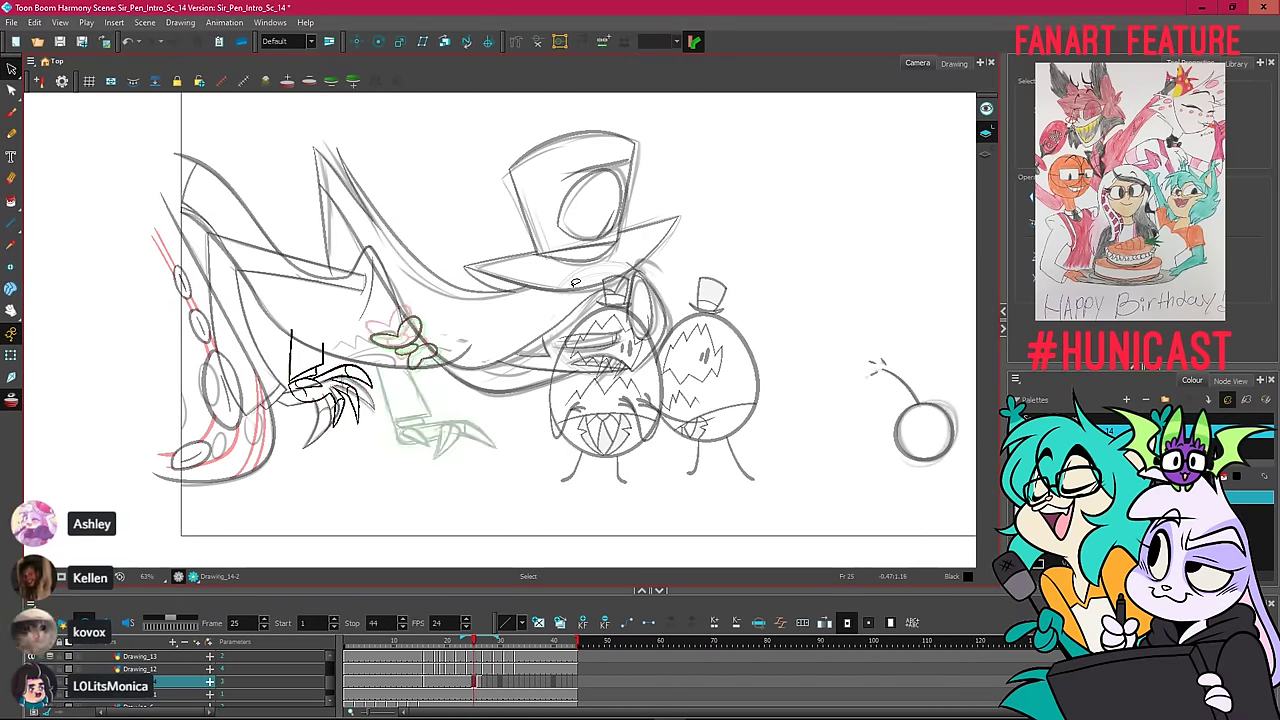
# Expose the cleaned lowered hand from frame 25 and clear the hand layer's exposures on the frames just before it.
pyautogui.press('.')
pyautogui.click(477, 680)
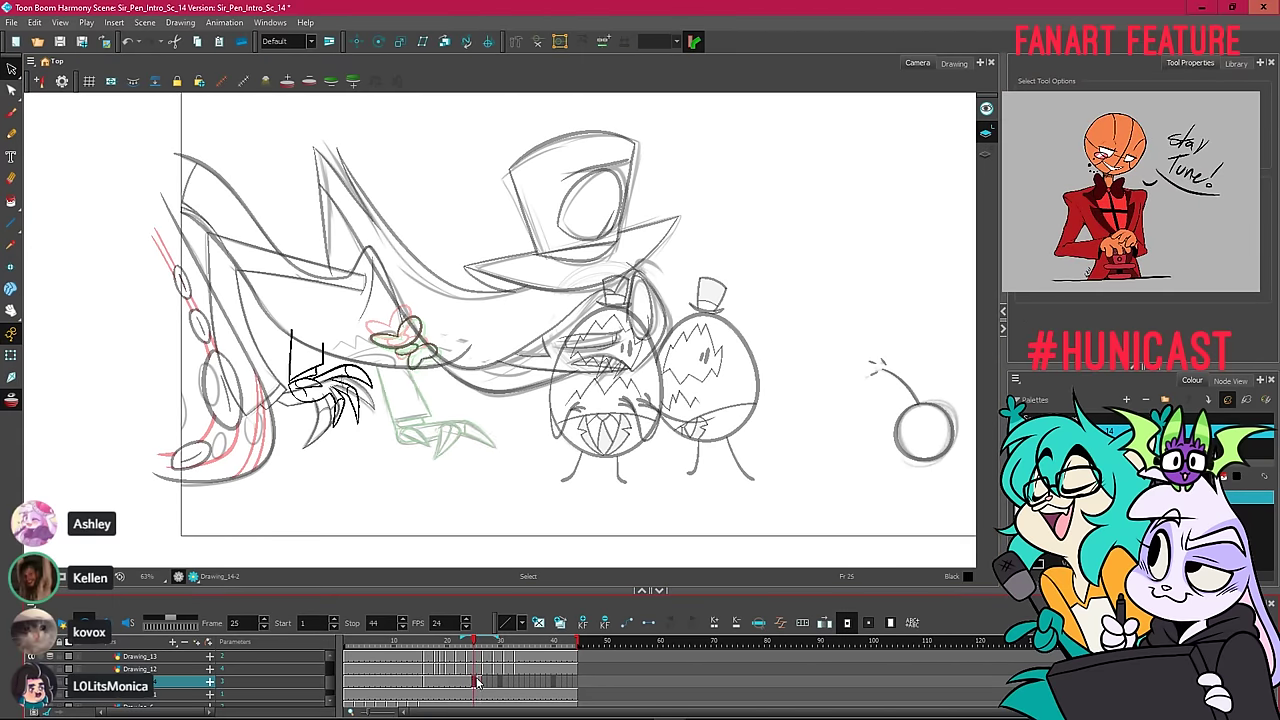
pyautogui.click(471, 683)
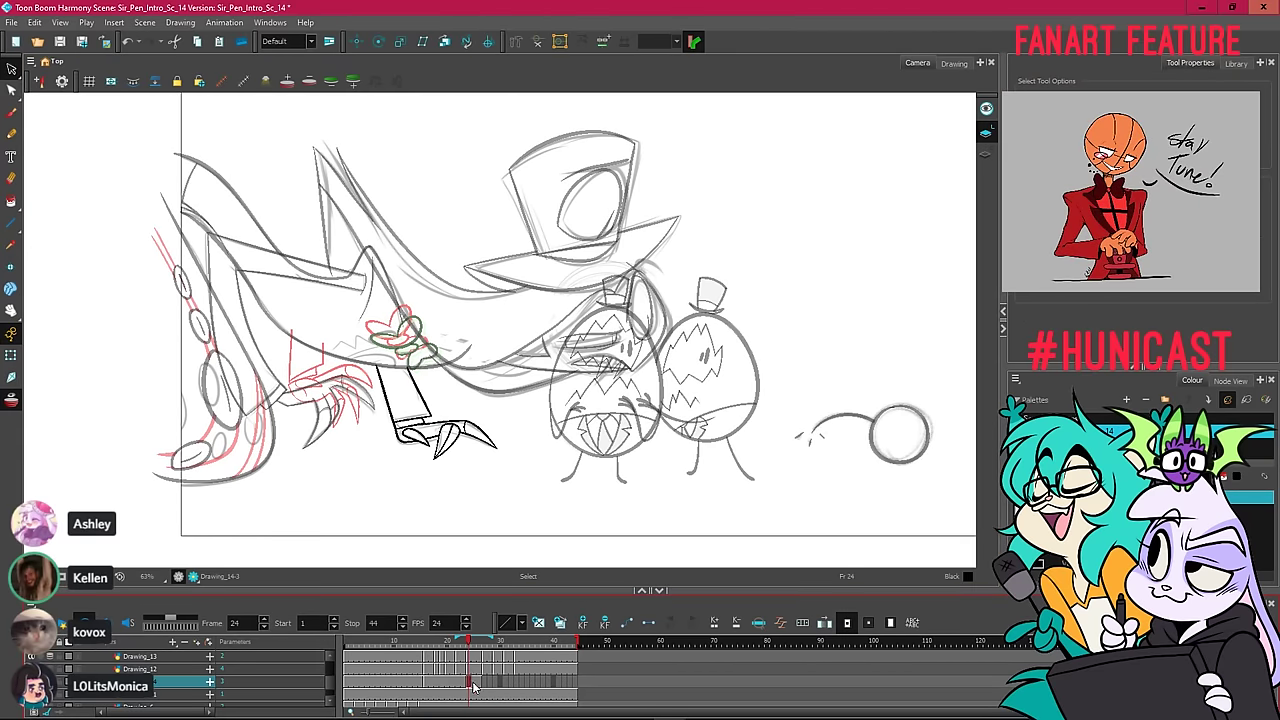
pyautogui.moveTo(460, 652)
pyautogui.mouseDown()
pyautogui.moveTo(432, 665)
pyautogui.moveTo(437, 678)
pyautogui.moveTo(456, 656)
pyautogui.moveTo(478, 662)
pyautogui.mouseUp()
pyautogui.rightClick(462, 683)
pyautogui.click(480, 653)
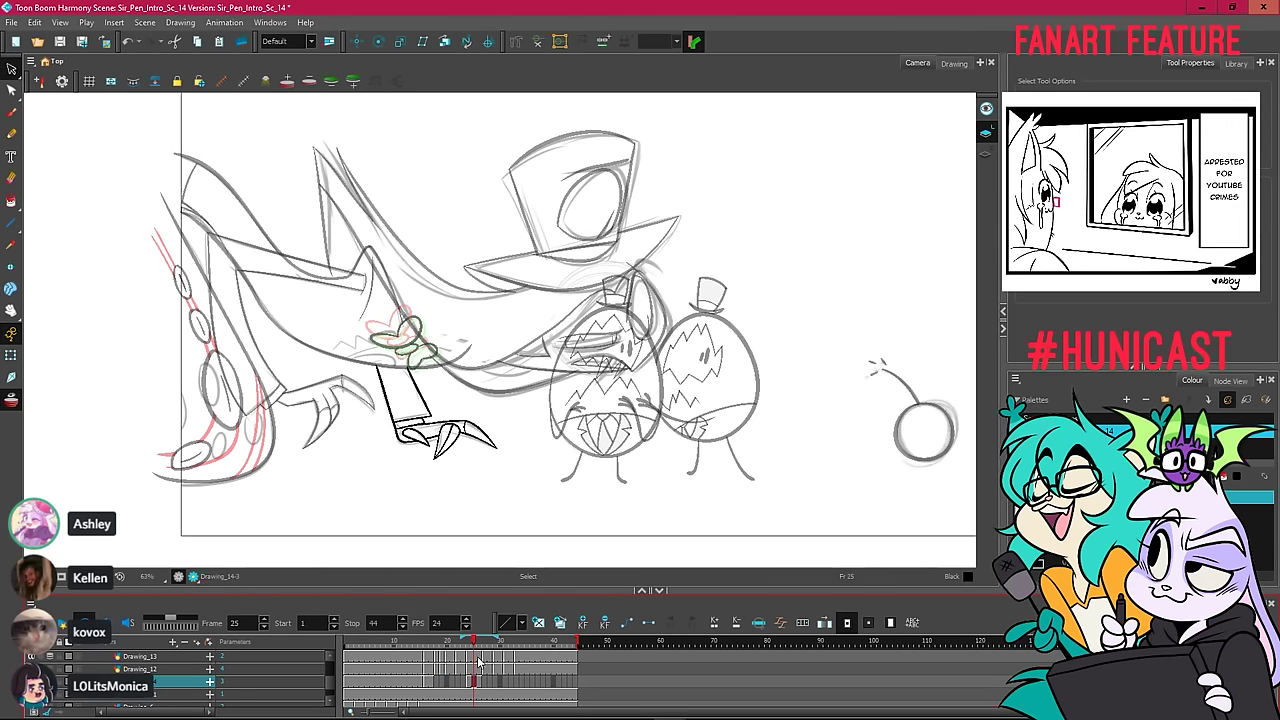
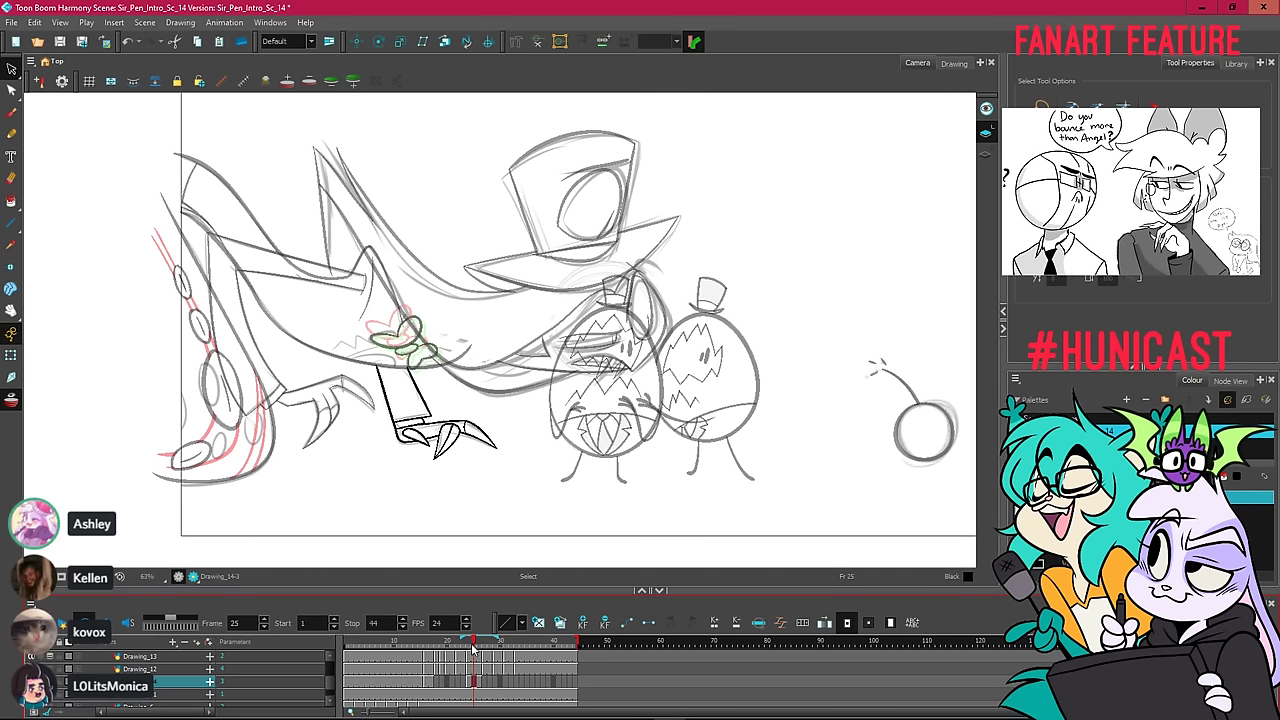
# Copy the whole lowered hand and arm from frame 25 and paste it into the hand layer on frame 33.
pyautogui.moveTo(473, 644)
pyautogui.mouseDown()
pyautogui.moveTo(476, 658)
pyautogui.moveTo(545, 668)
pyautogui.moveTo(474, 655)
pyautogui.mouseUp()
pyautogui.moveTo(500, 462); pyautogui.dragTo(372, 360)
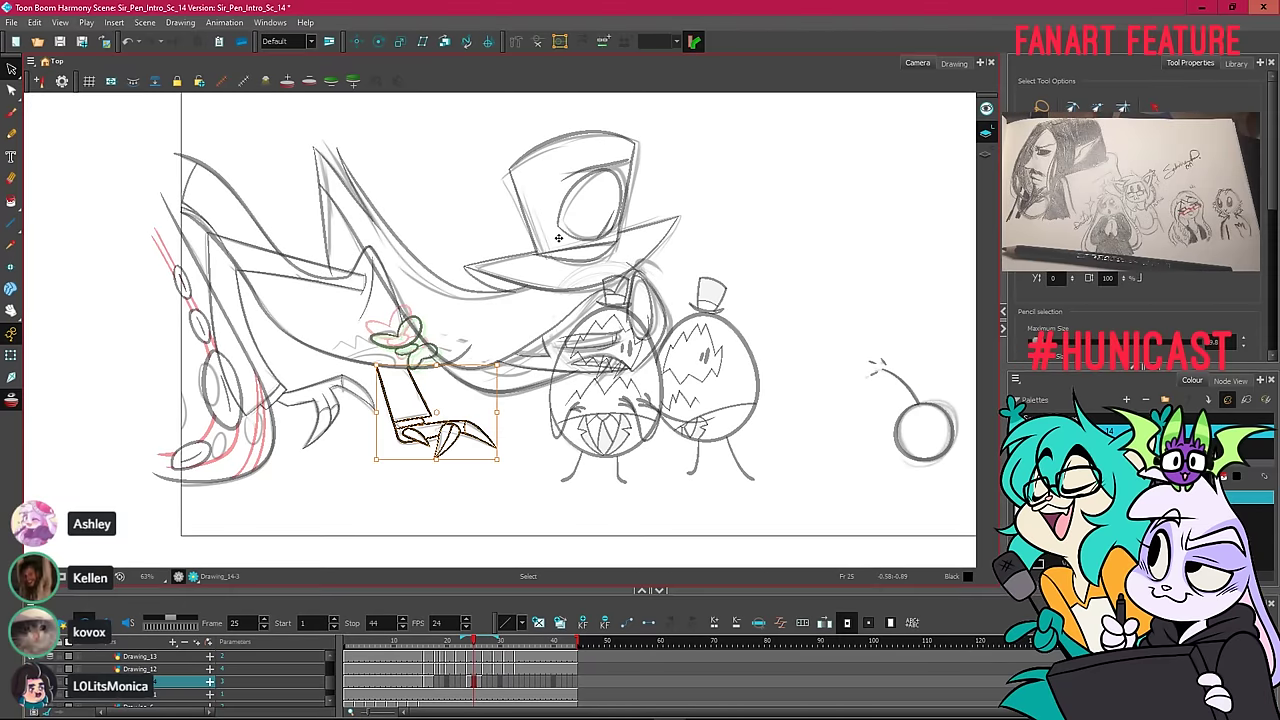
pyautogui.rightClick(522, 286)
pyautogui.click(549, 338)
pyautogui.moveTo(498, 662); pyautogui.dragTo(517, 661)
pyautogui.rightClick(464, 302)
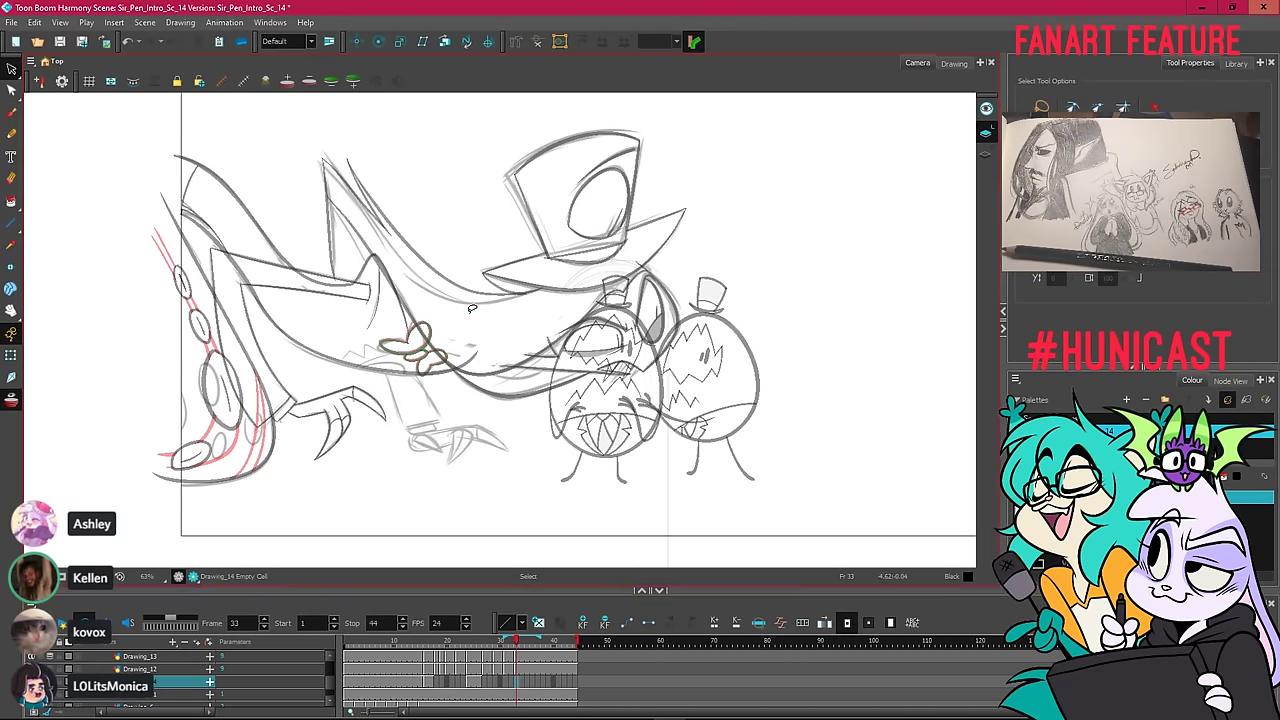
pyautogui.click(492, 372)
# Move the pasted hand and arm on frame 33 into line with the rough sketch.
pyautogui.moveTo(424, 403); pyautogui.dragTo(432, 406)
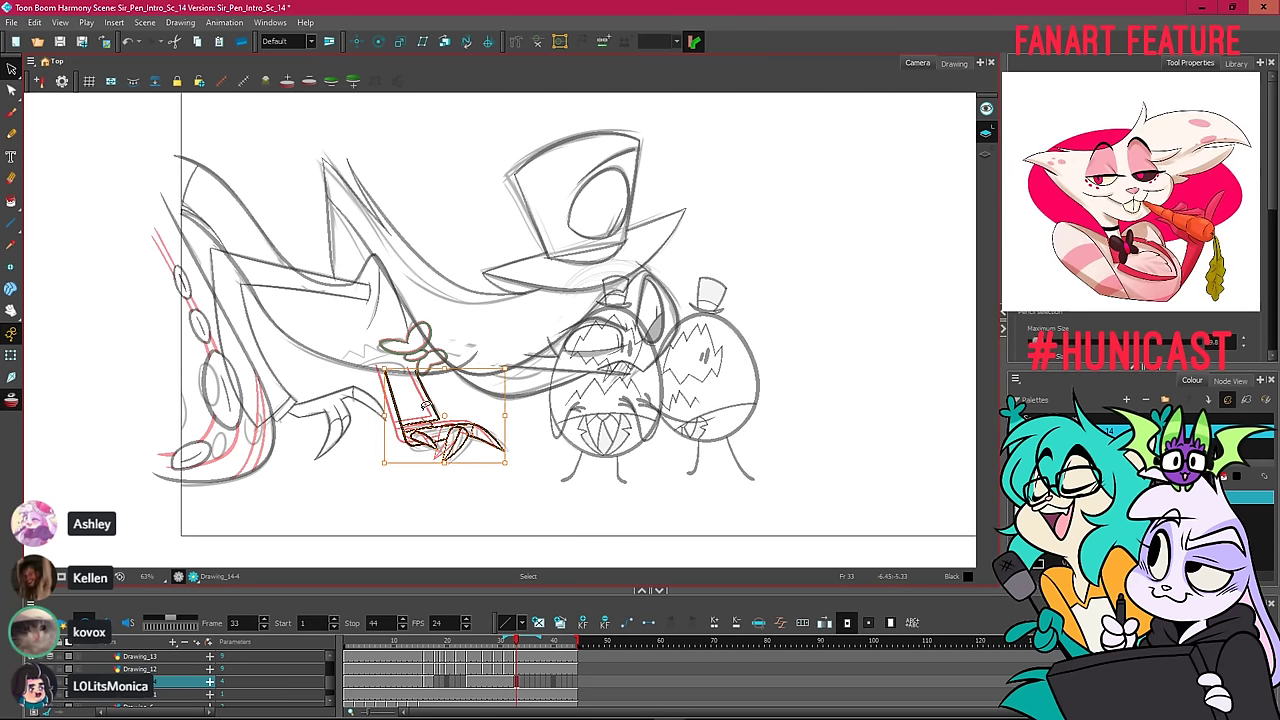
pyautogui.scroll(2, 424, 392)
pyautogui.moveTo(441, 403); pyautogui.dragTo(439, 404)
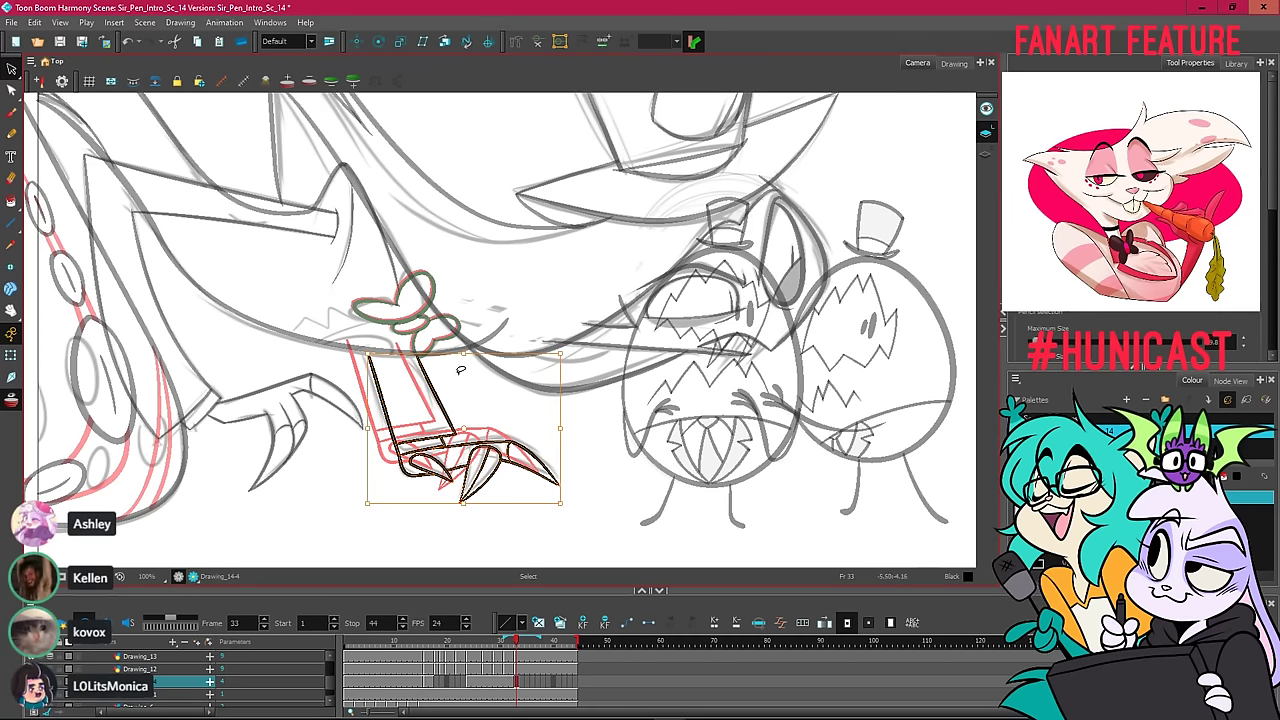
pyautogui.click(469, 344)
# Stretch the arm section slightly upward on frame 33, and rotate the hand and claws a little to fit the sketch.
pyautogui.click(376, 390)
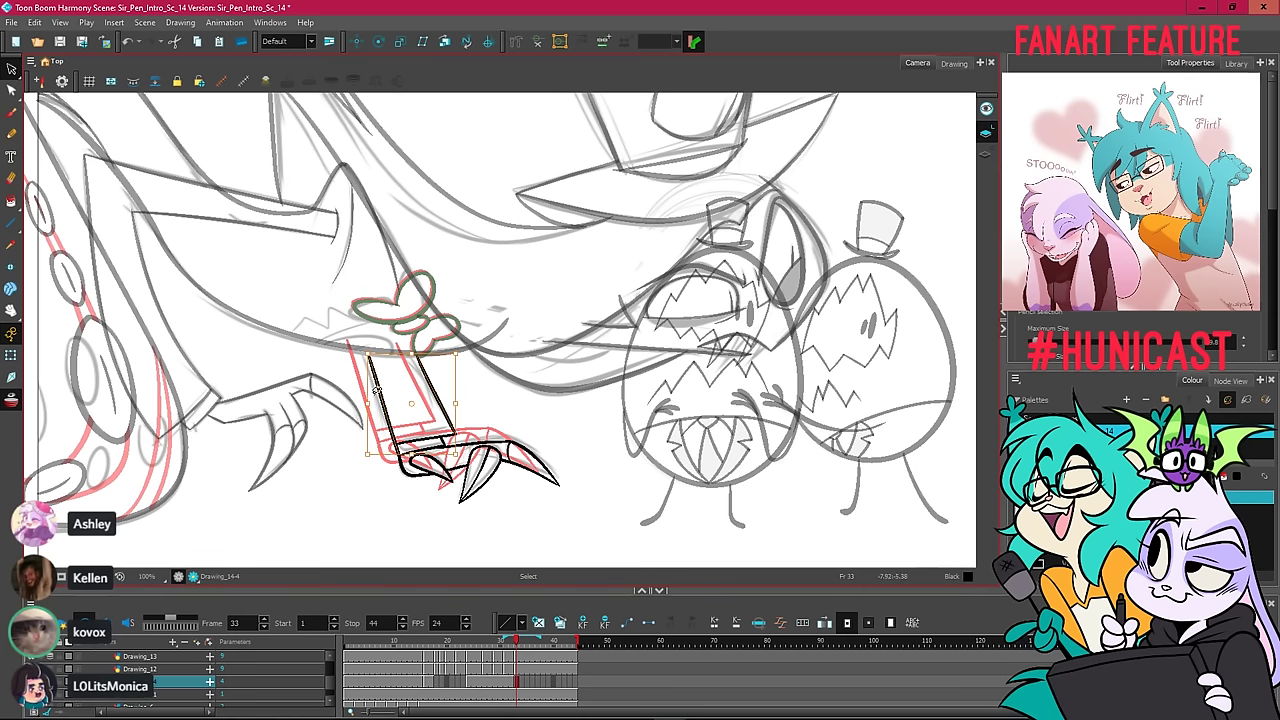
pyautogui.moveTo(411, 353); pyautogui.dragTo(411, 345)
pyautogui.click(456, 309)
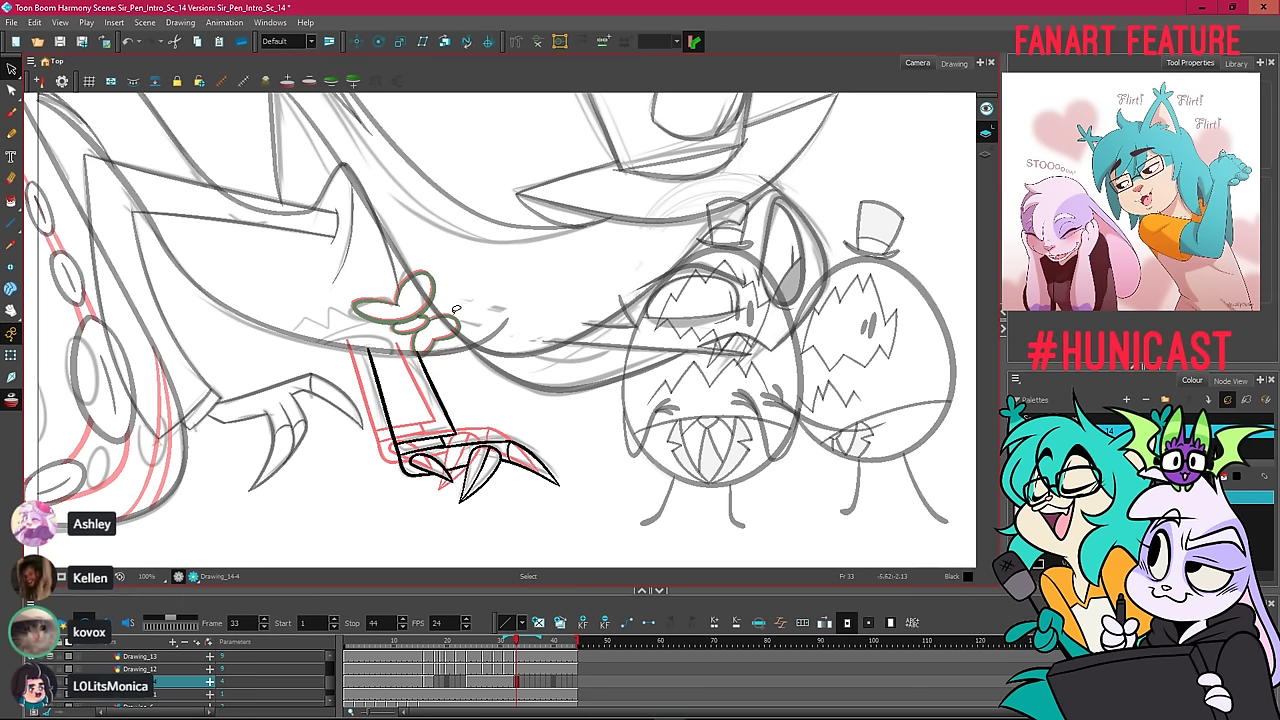
pyautogui.moveTo(523, 426)
pyautogui.mouseDown()
pyautogui.moveTo(497, 438)
pyautogui.moveTo(596, 391)
pyautogui.mouseUp()
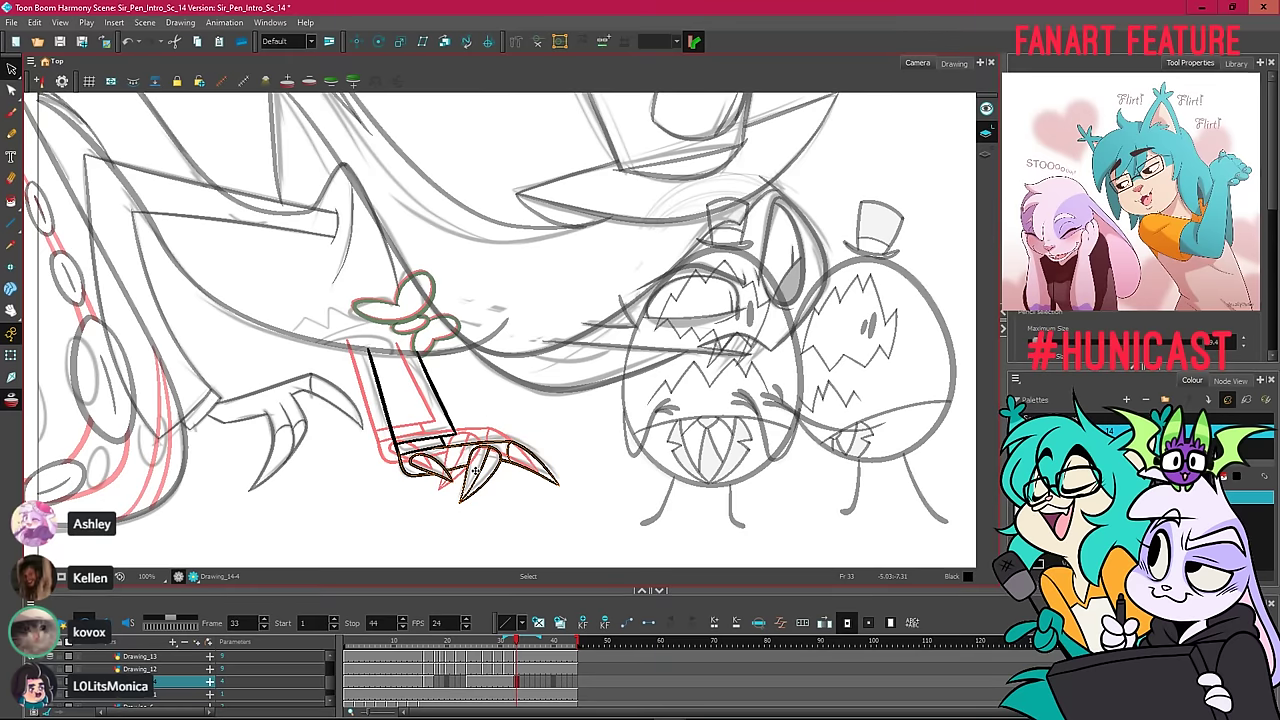
pyautogui.moveTo(566, 437); pyautogui.dragTo(567, 434)
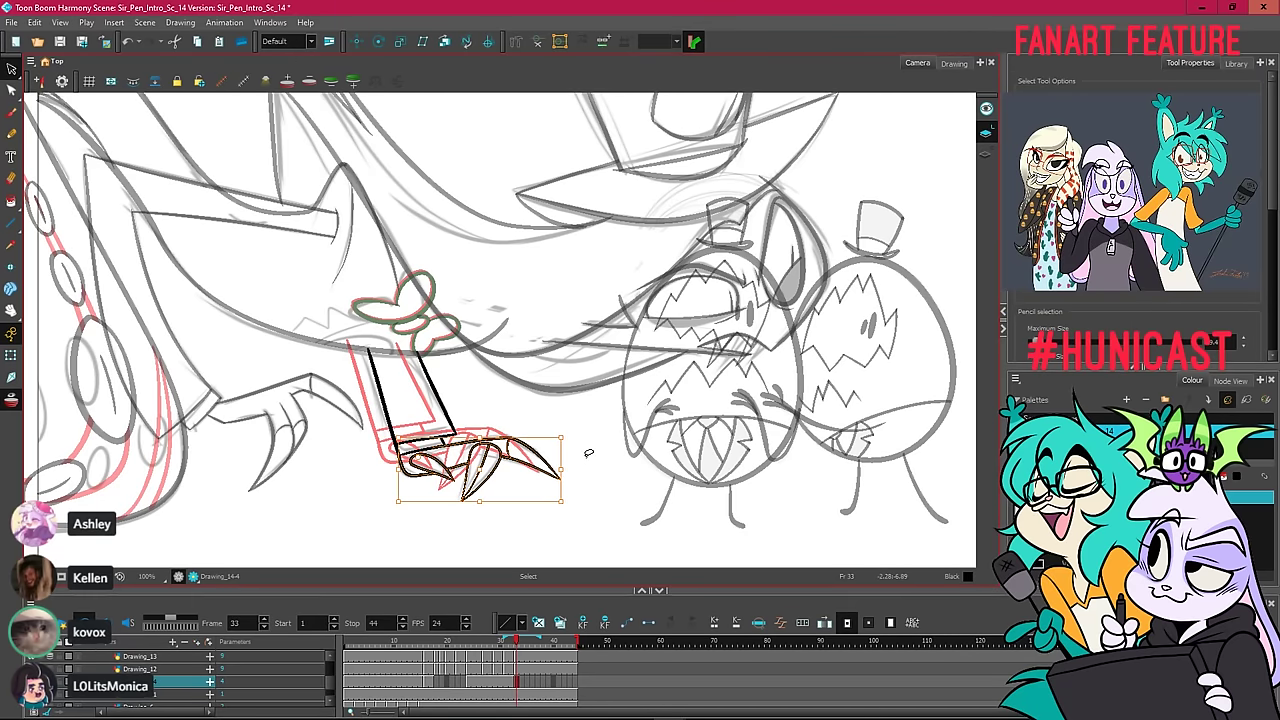
pyautogui.click(593, 448)
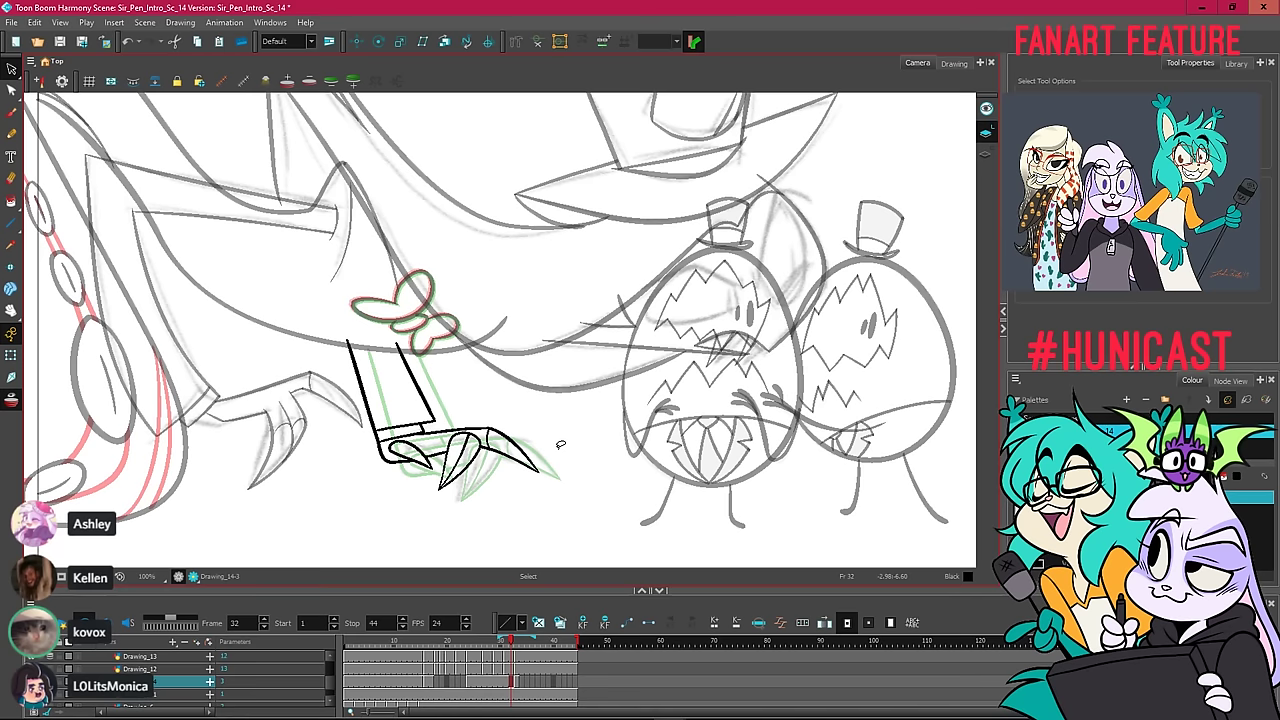
# Clear the hand layer's exposures on frames 27 to 32 and extend the frame 33 drawing through frame 44.
pyautogui.press('.')
pyautogui.press(',')
pyautogui.press('.')
pyautogui.press(',')
pyautogui.click(487, 684)
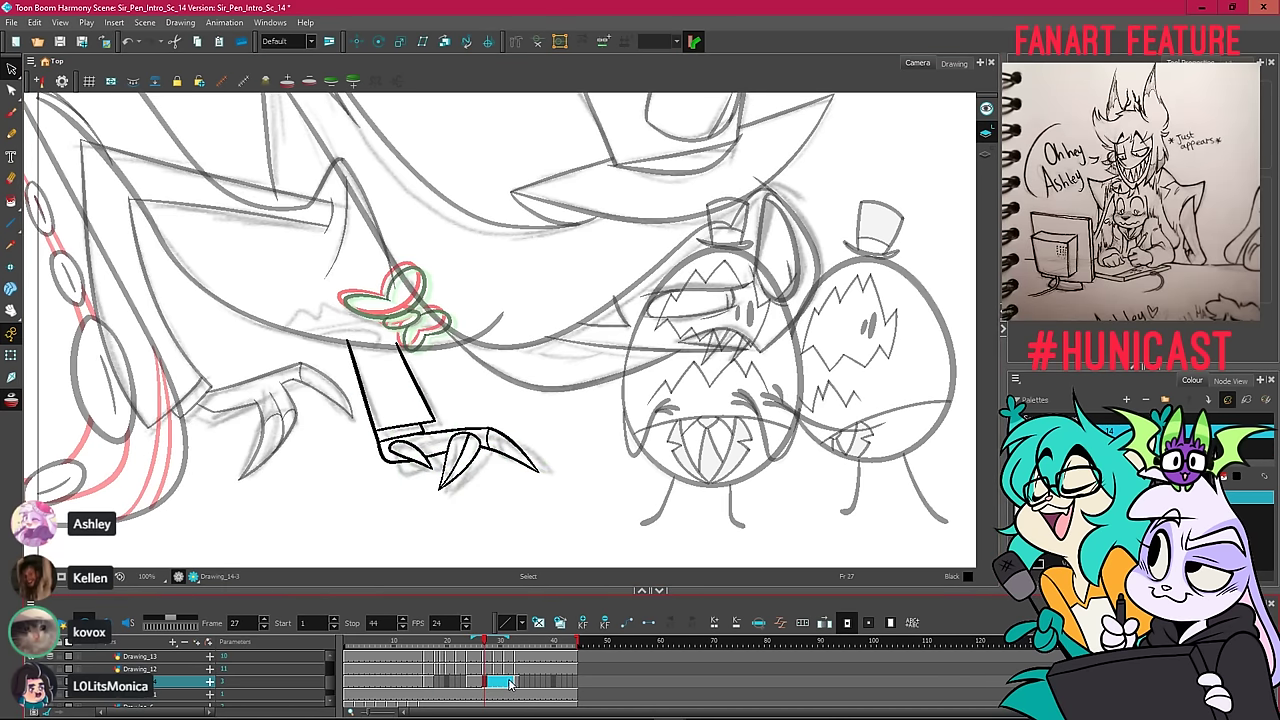
pyautogui.rightClick(509, 683)
pyautogui.click(526, 661)
pyautogui.moveTo(516, 681); pyautogui.dragTo(577, 684)
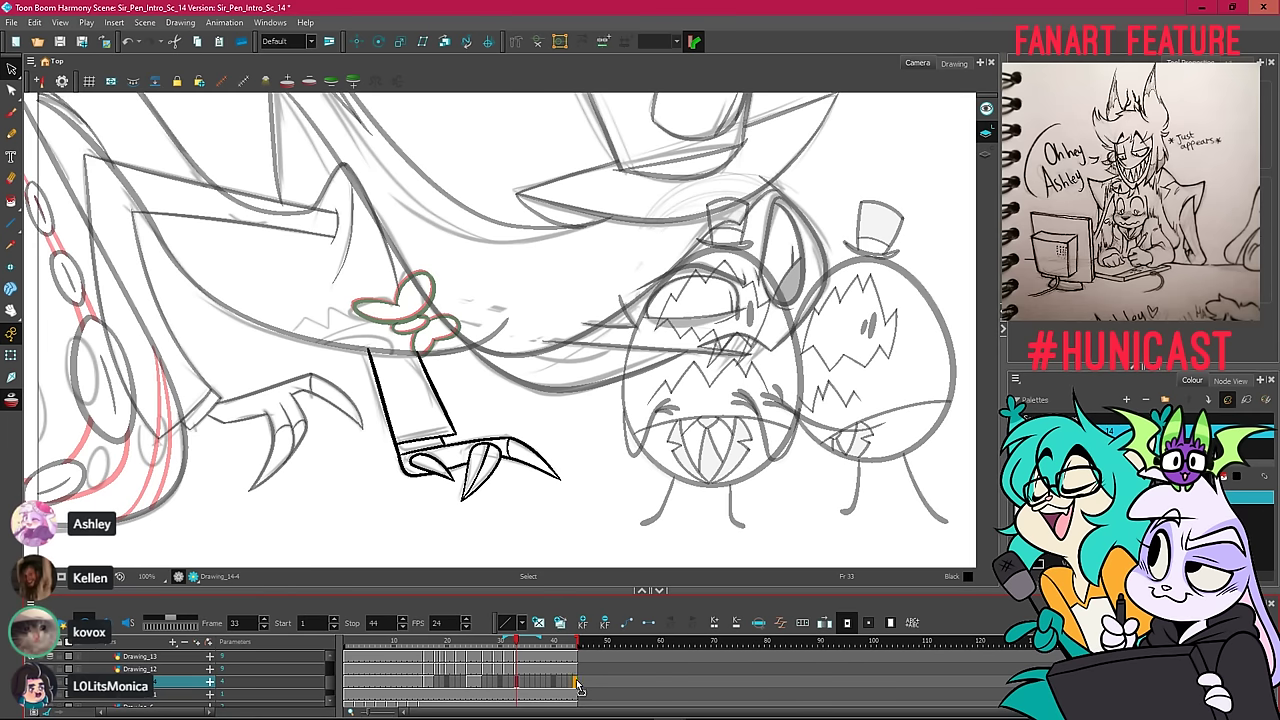
pyautogui.click(577, 686)
pyautogui.click(516, 683)
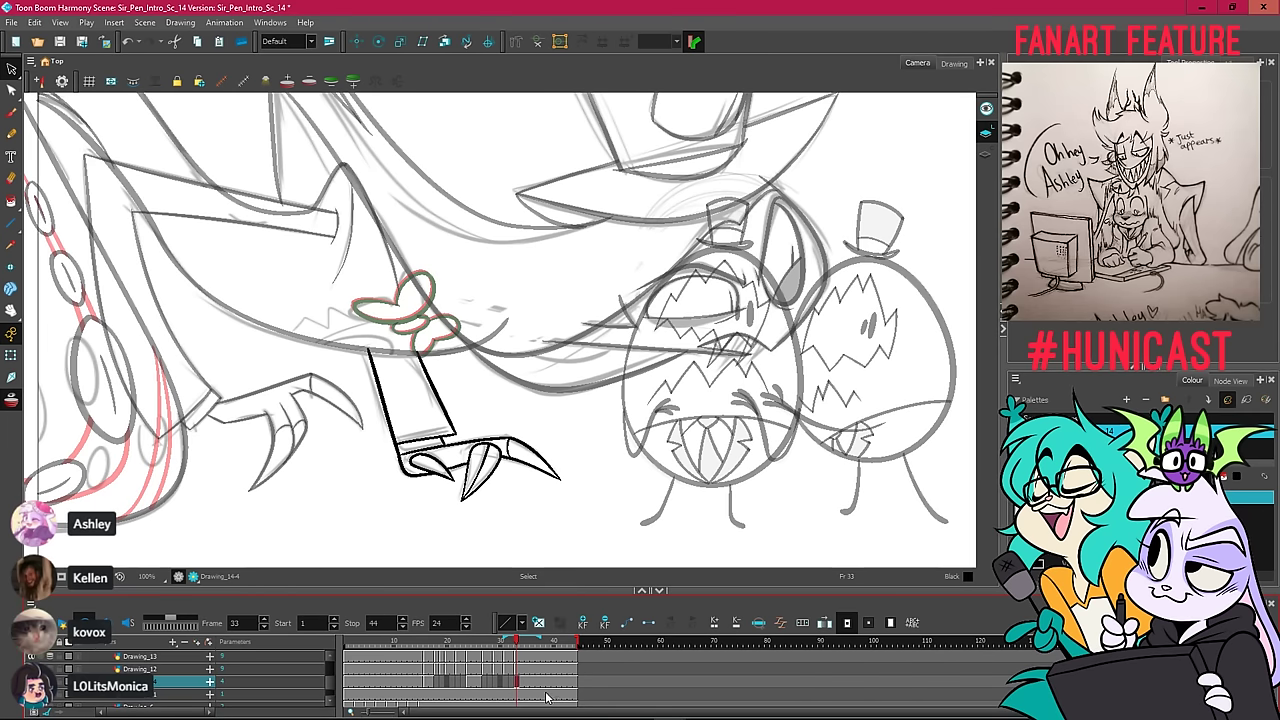
# Flip through frames 26 to 33 to examine how the lowered hand moves between its two key poses.
pyautogui.press(',')
pyautogui.press('.')
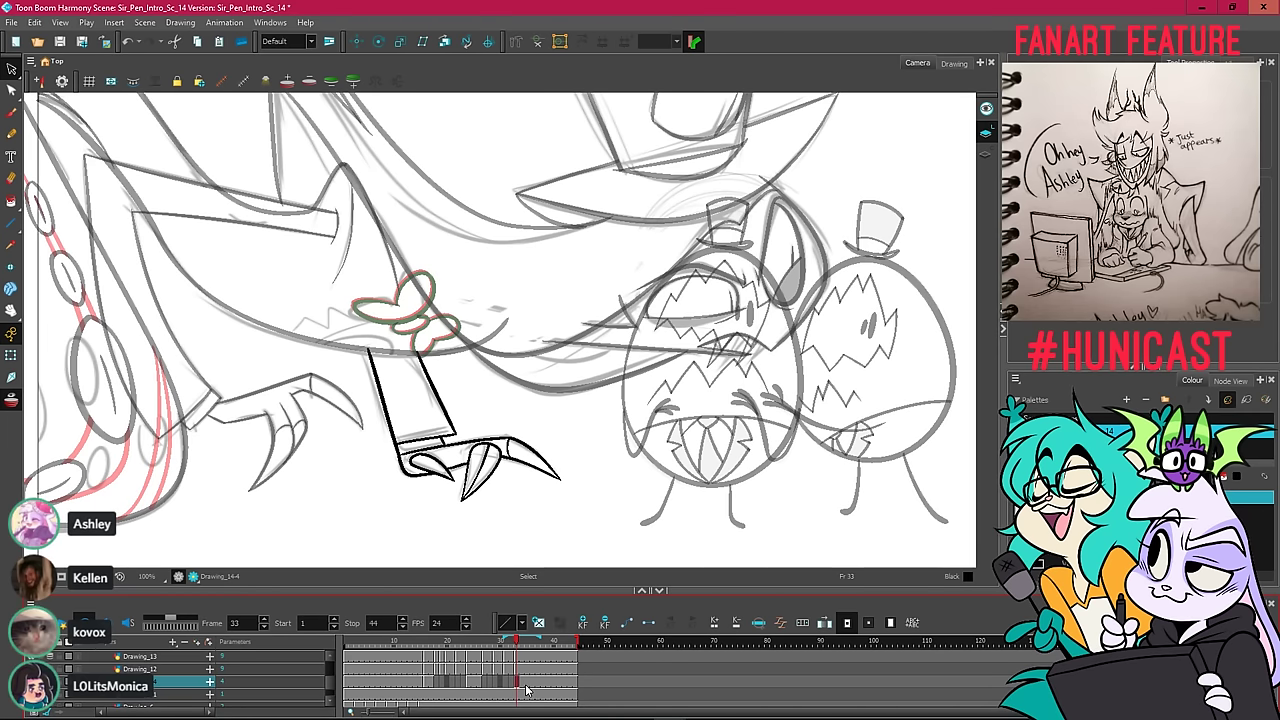
pyautogui.press(',')
pyautogui.press('.')
pyautogui.press(',')
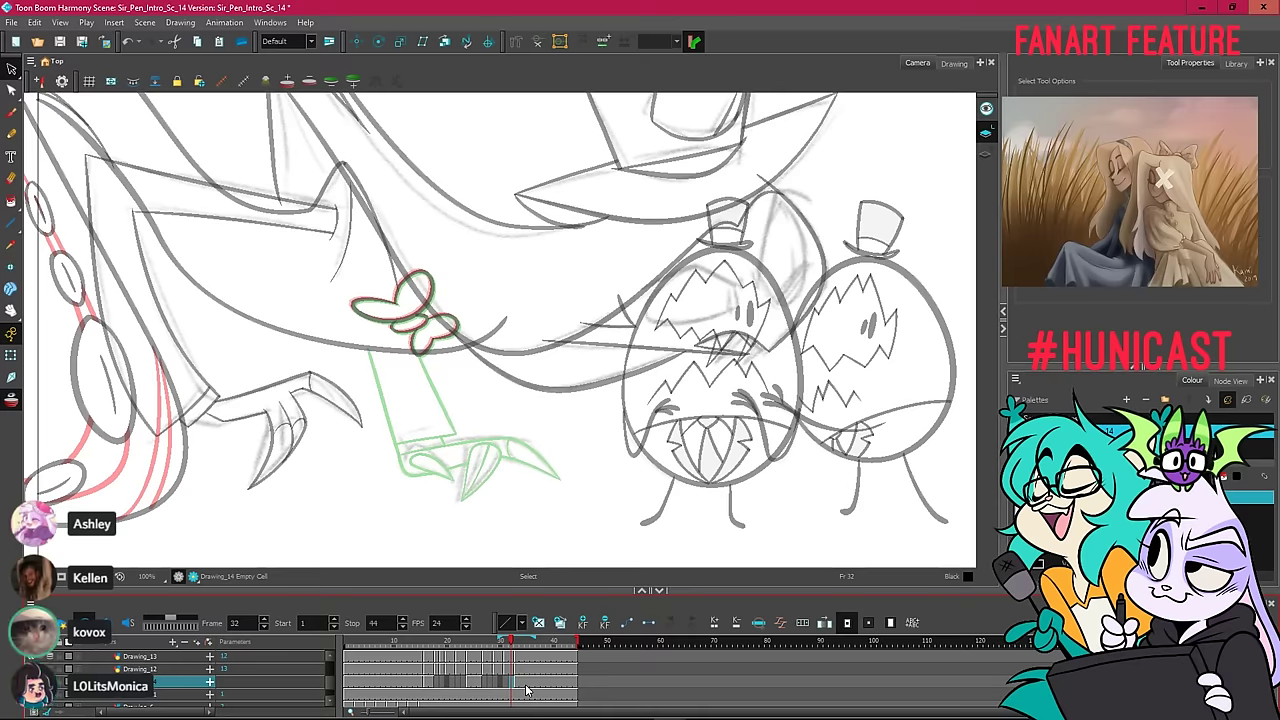
pyautogui.press('.')
pyautogui.press(',')
pyautogui.press('.')
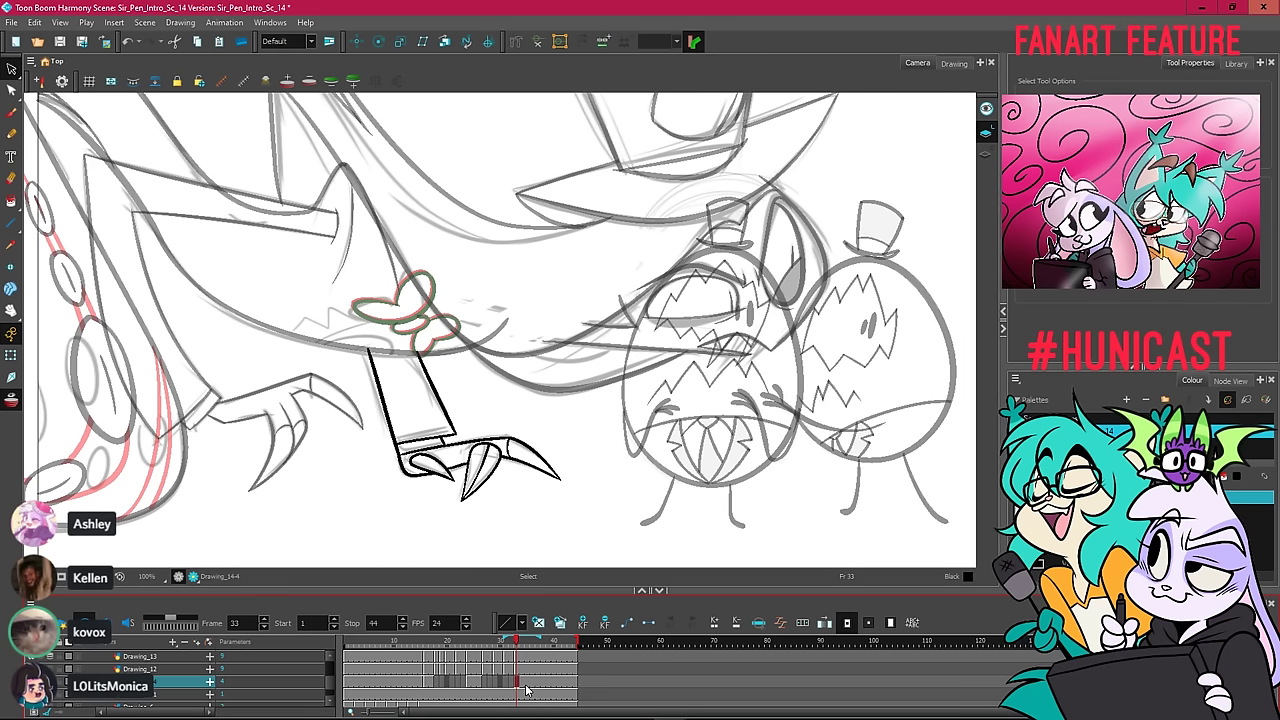
pyautogui.press('.')
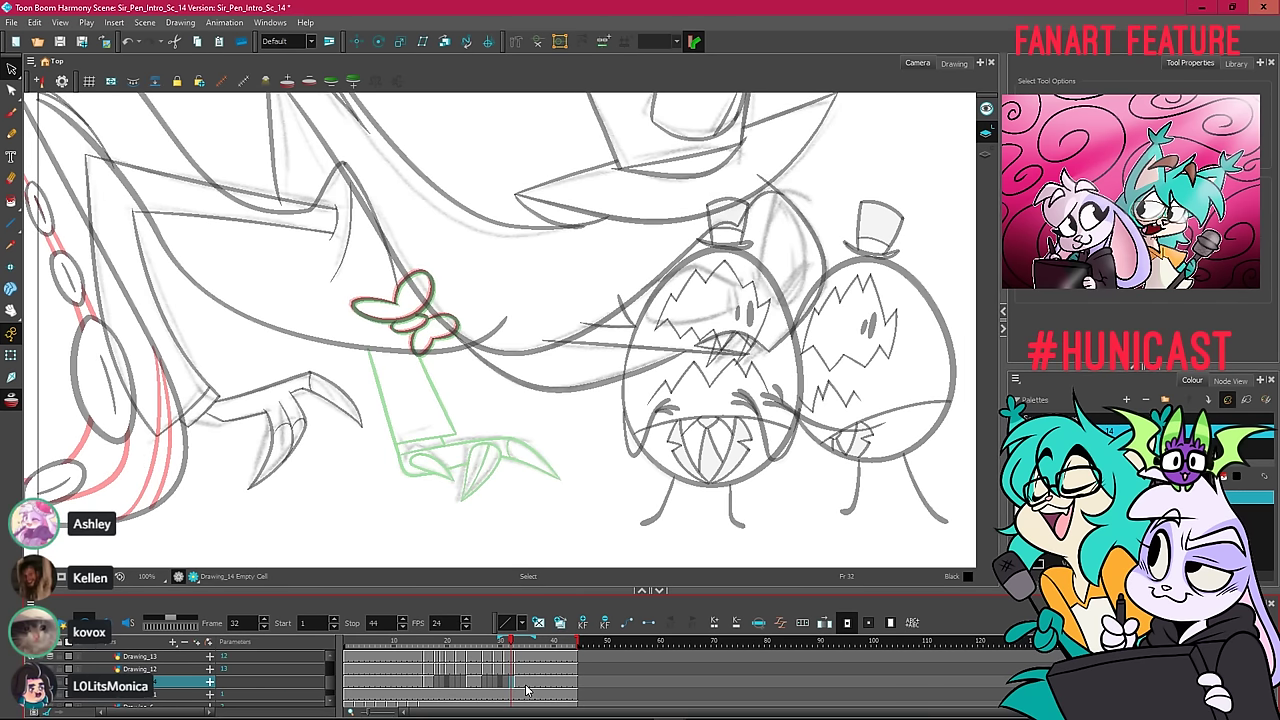
pyautogui.press('.')
pyautogui.press(',')
pyautogui.press(',')
pyautogui.press(',')
pyautogui.press(',')
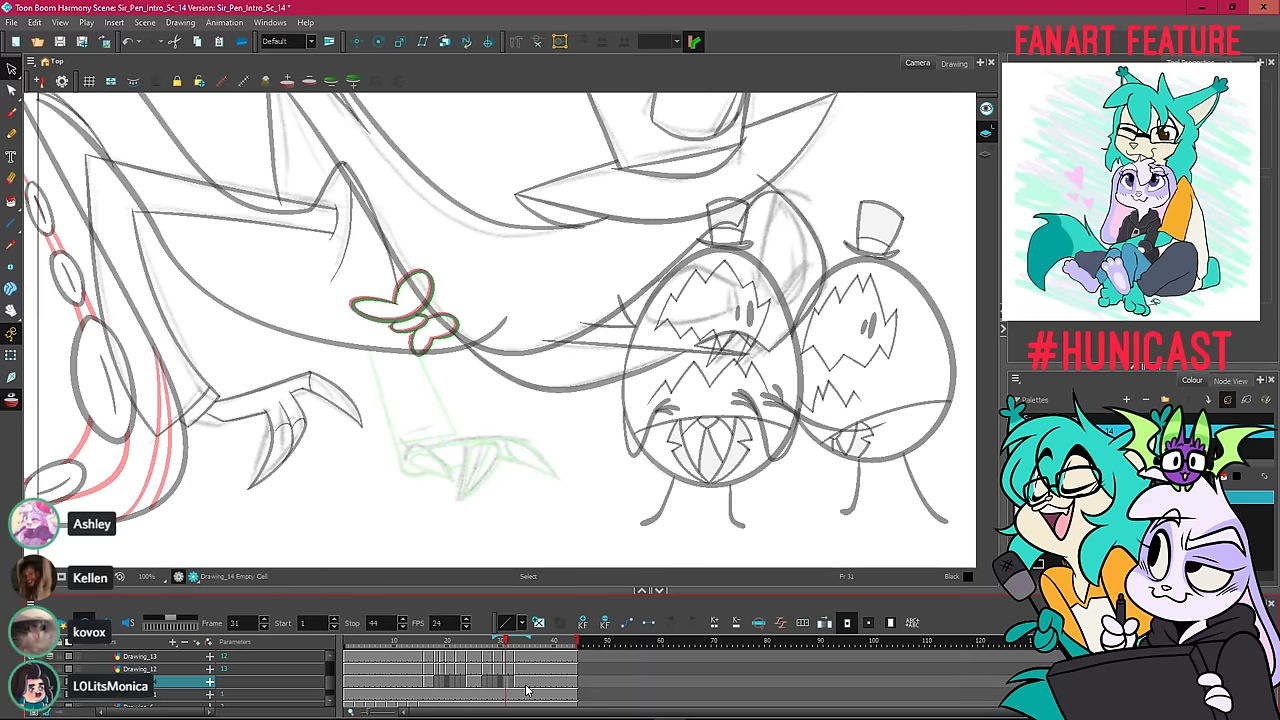
pyautogui.press(',')
pyautogui.press(',')
pyautogui.press(',')
pyautogui.press(',')
pyautogui.press('.')
pyautogui.press('.')
pyautogui.press('.')
pyautogui.press('.')
pyautogui.press('.')
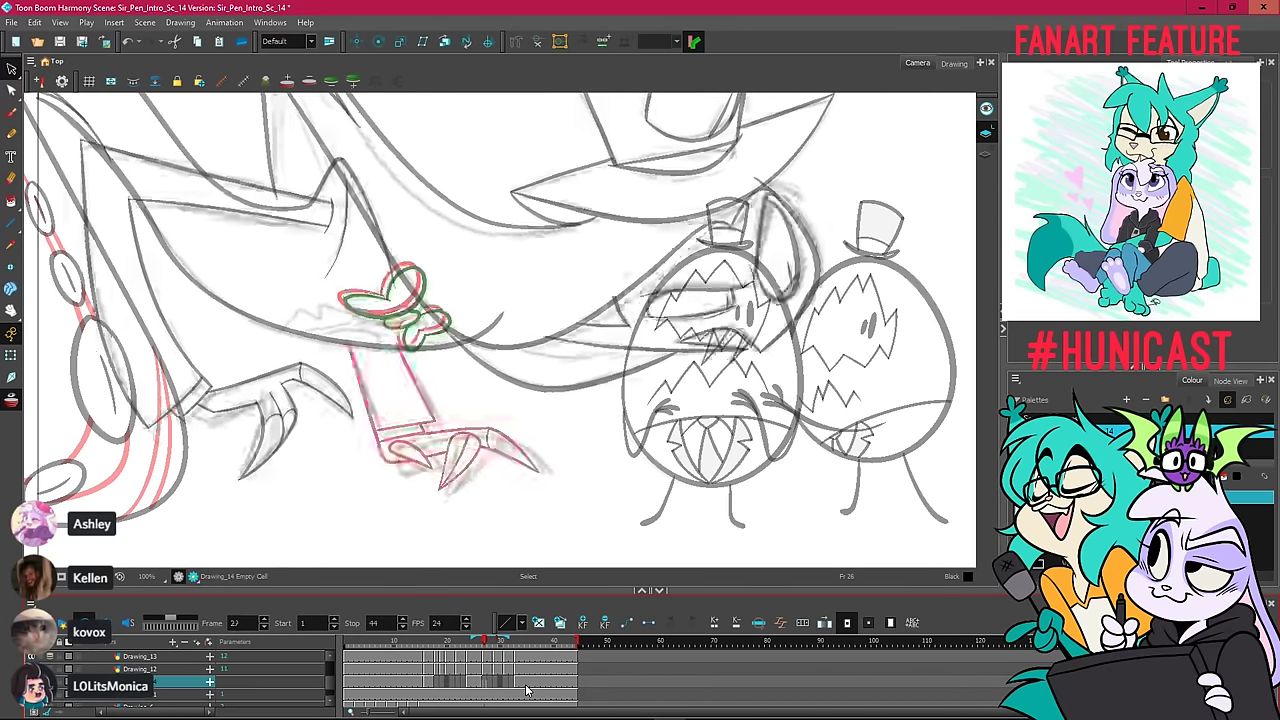
pyautogui.press('.')
pyautogui.press('.')
pyautogui.press('.')
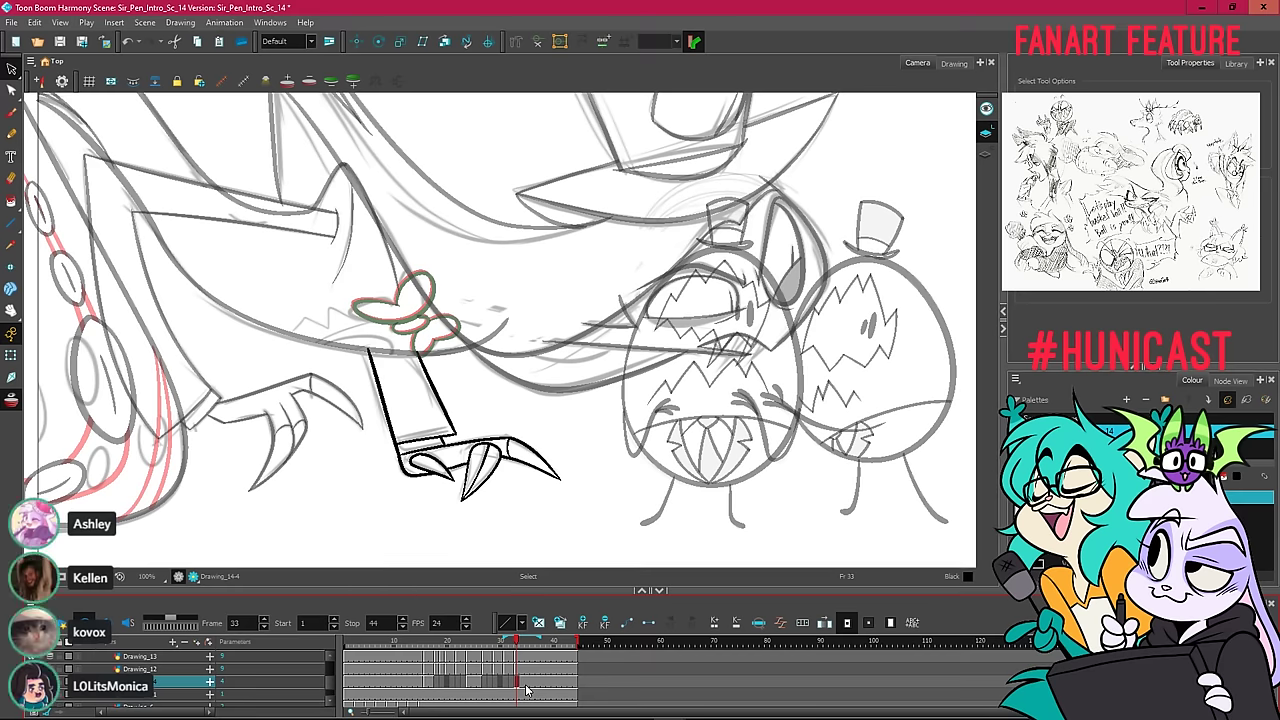
# Copy the lowered hand and arm drawing from frame 25.
pyautogui.moveTo(511, 642); pyautogui.dragTo(474, 655)
pyautogui.moveTo(503, 423)
pyautogui.mouseDown()
pyautogui.moveTo(523, 563)
pyautogui.moveTo(560, 400)
pyautogui.mouseUp()
pyautogui.rightClick(610, 315)
pyautogui.click(634, 368)
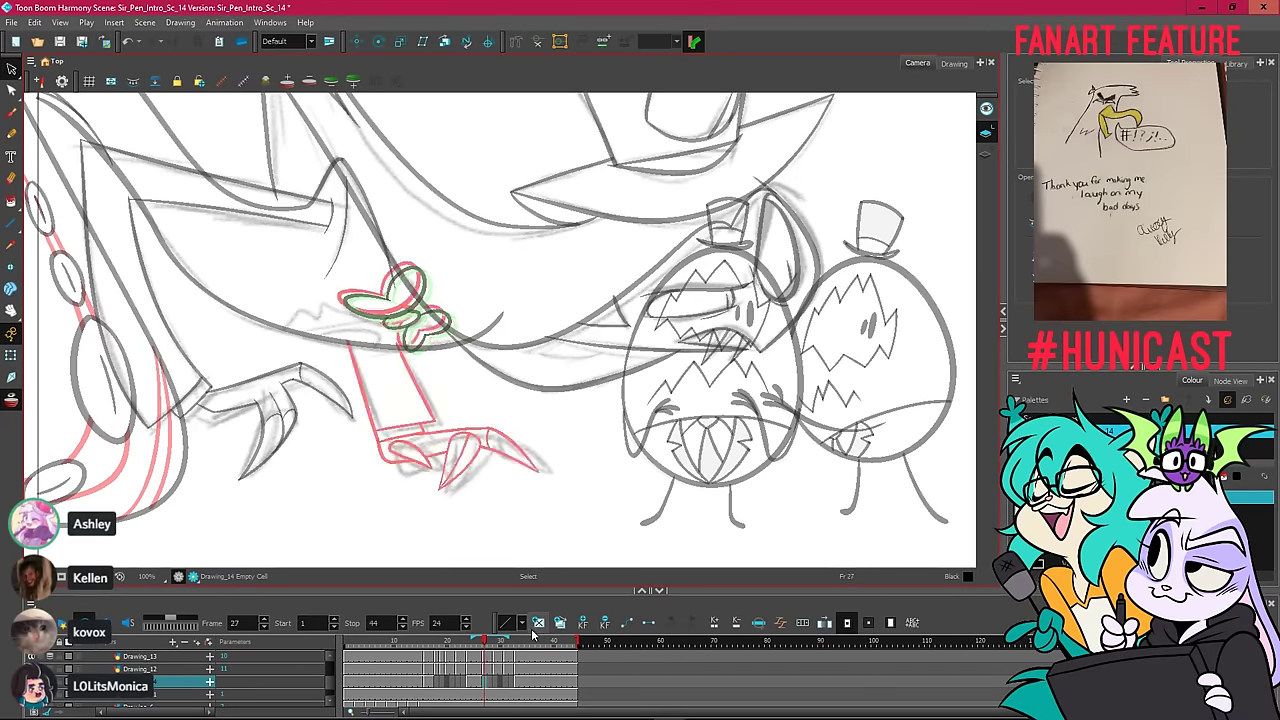
# Adjust the onion skin range and flip through the frames around frame 27 to examine the gap between the two hand keys.
pyautogui.moveTo(540, 641); pyautogui.dragTo(516, 648)
pyautogui.press('.')
pyautogui.press(',')
pyautogui.press(',')
pyautogui.press(',')
pyautogui.press(',')
pyautogui.press(',')
pyautogui.press(',')
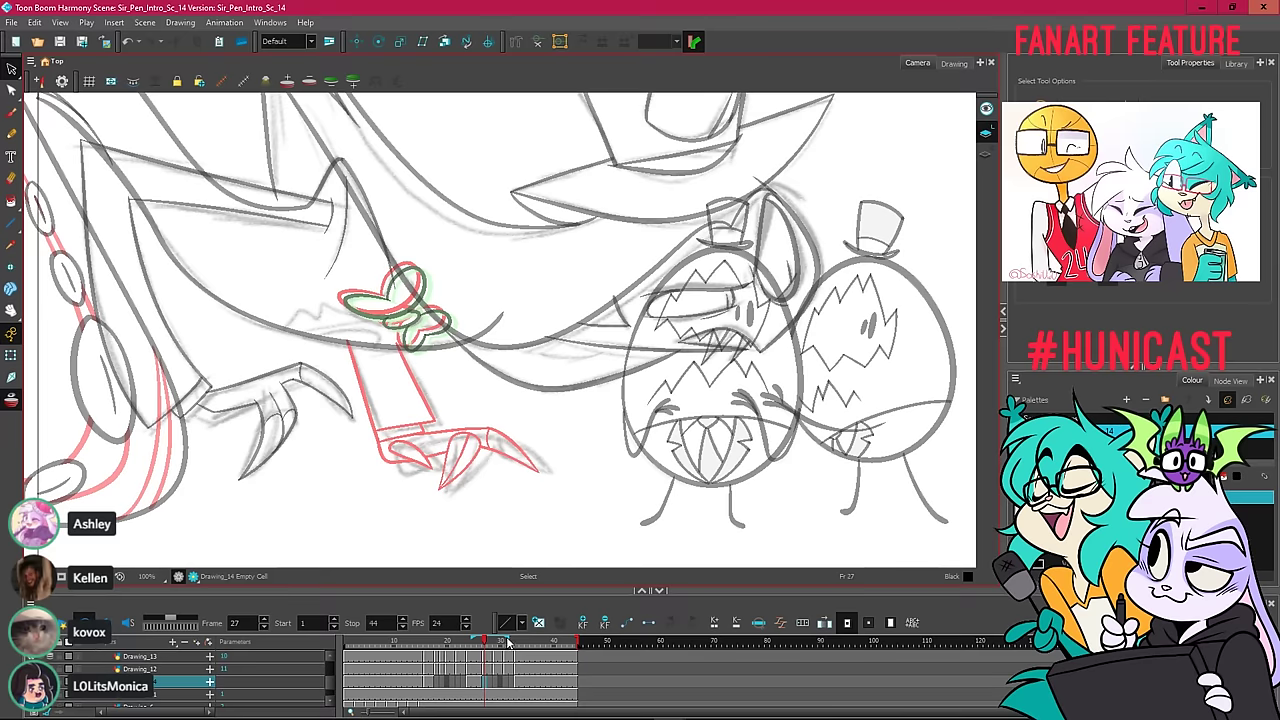
# Extend the onion skin to later frames, paste the hand and arm on frame 27, and position them between the two keys.
pyautogui.moveTo(508, 642); pyautogui.dragTo(537, 654)
pyautogui.rightClick(417, 267)
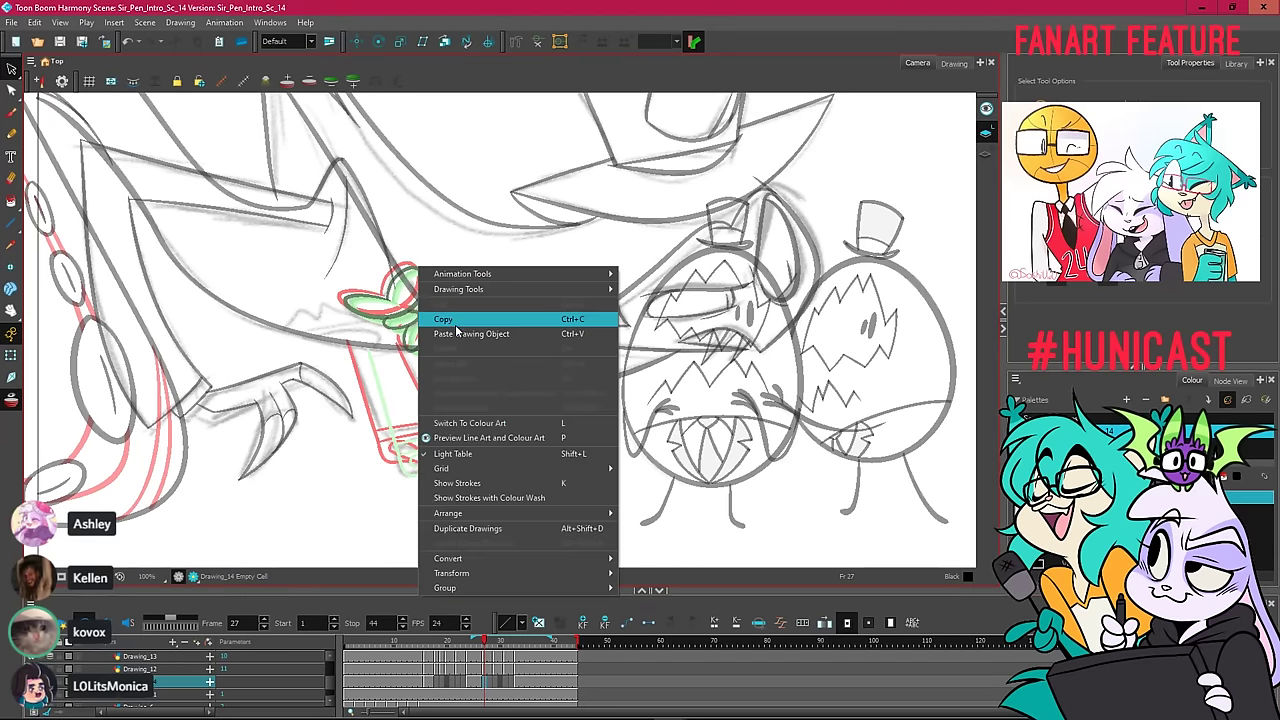
pyautogui.click(457, 322)
pyautogui.moveTo(412, 376); pyautogui.dragTo(437, 403)
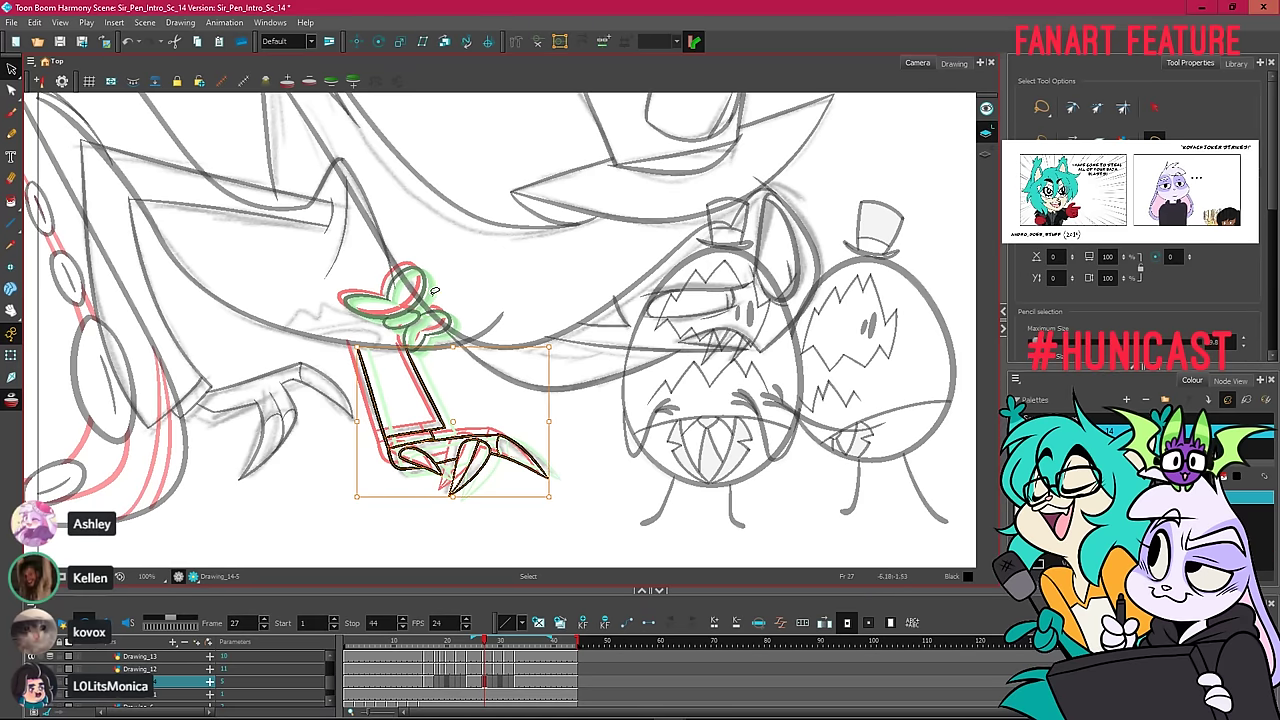
# Adjust the arm section on frame 27 and rotate the hand and claws slightly to sit between the onion-skinned keys.
pyautogui.moveTo(470, 324)
pyautogui.mouseDown()
pyautogui.moveTo(394, 371)
pyautogui.moveTo(398, 330)
pyautogui.moveTo(406, 346)
pyautogui.mouseUp()
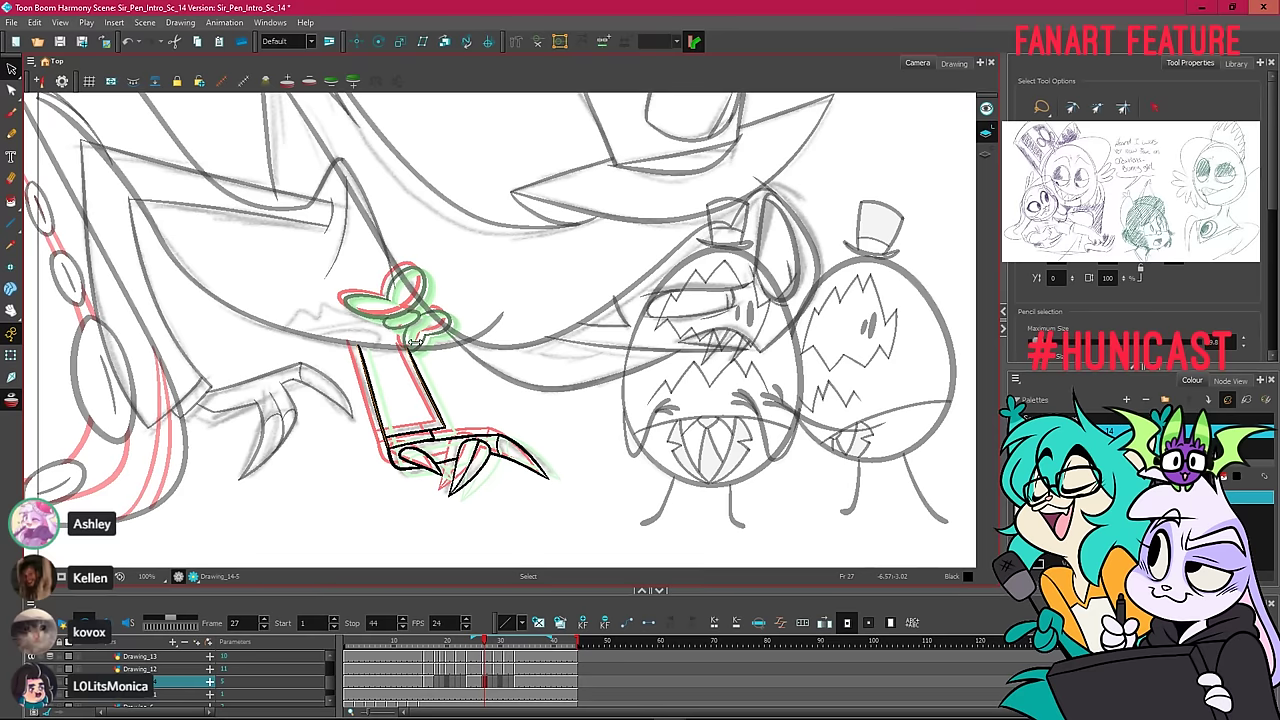
pyautogui.click(437, 328)
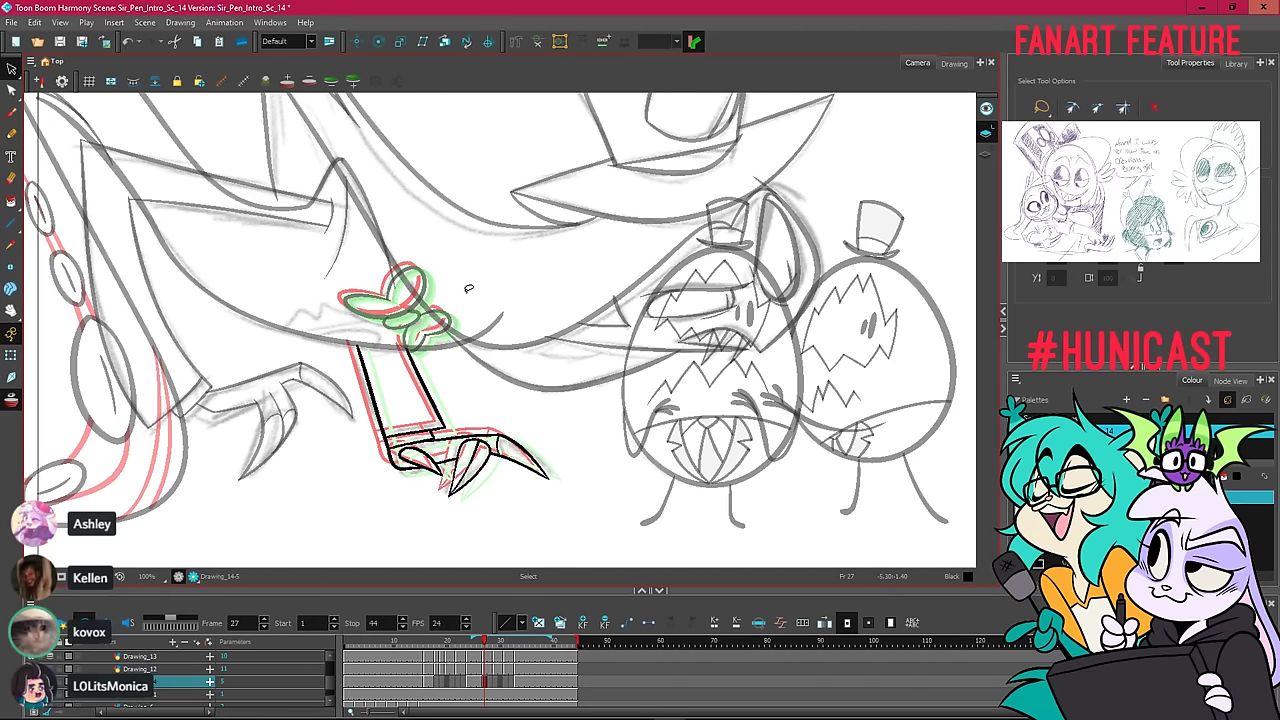
pyautogui.moveTo(486, 414)
pyautogui.mouseDown()
pyautogui.moveTo(446, 502)
pyautogui.moveTo(480, 408)
pyautogui.mouseUp()
pyautogui.click(519, 392)
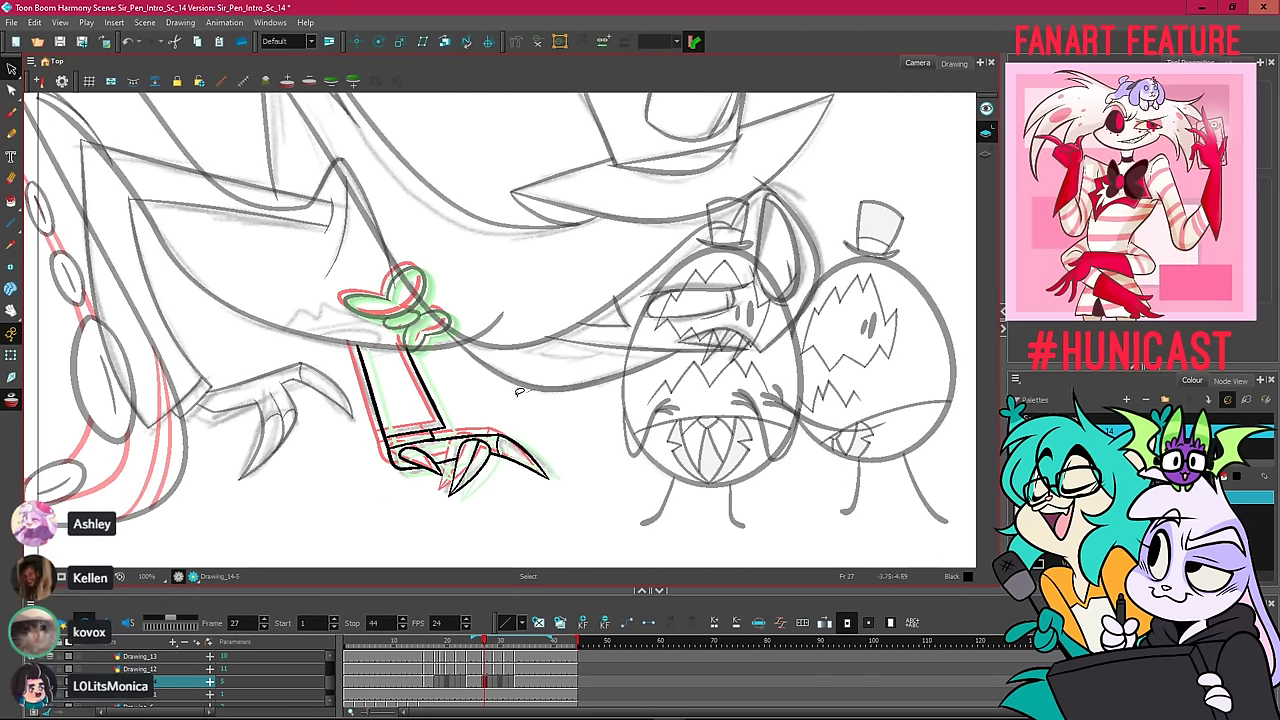
pyautogui.moveTo(452, 502)
pyautogui.mouseDown()
pyautogui.moveTo(555, 508)
pyautogui.moveTo(461, 421)
pyautogui.mouseUp()
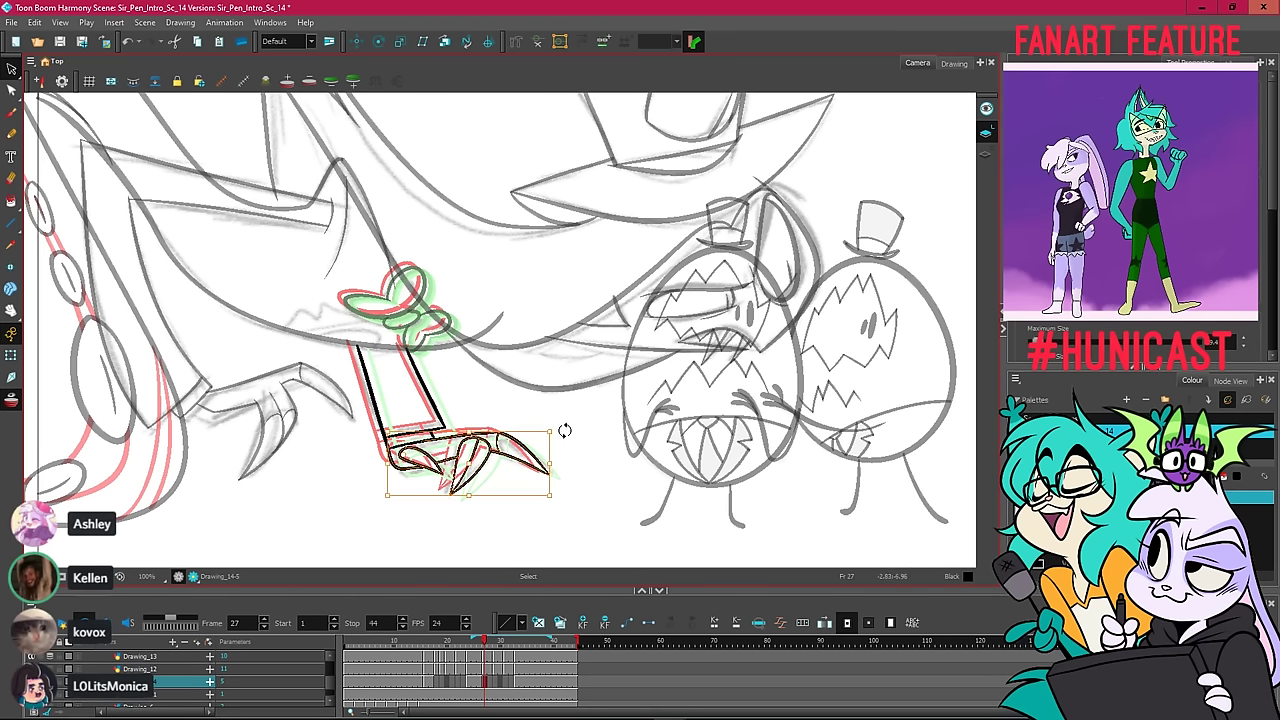
pyautogui.moveTo(558, 431); pyautogui.dragTo(562, 434)
pyautogui.click(578, 440)
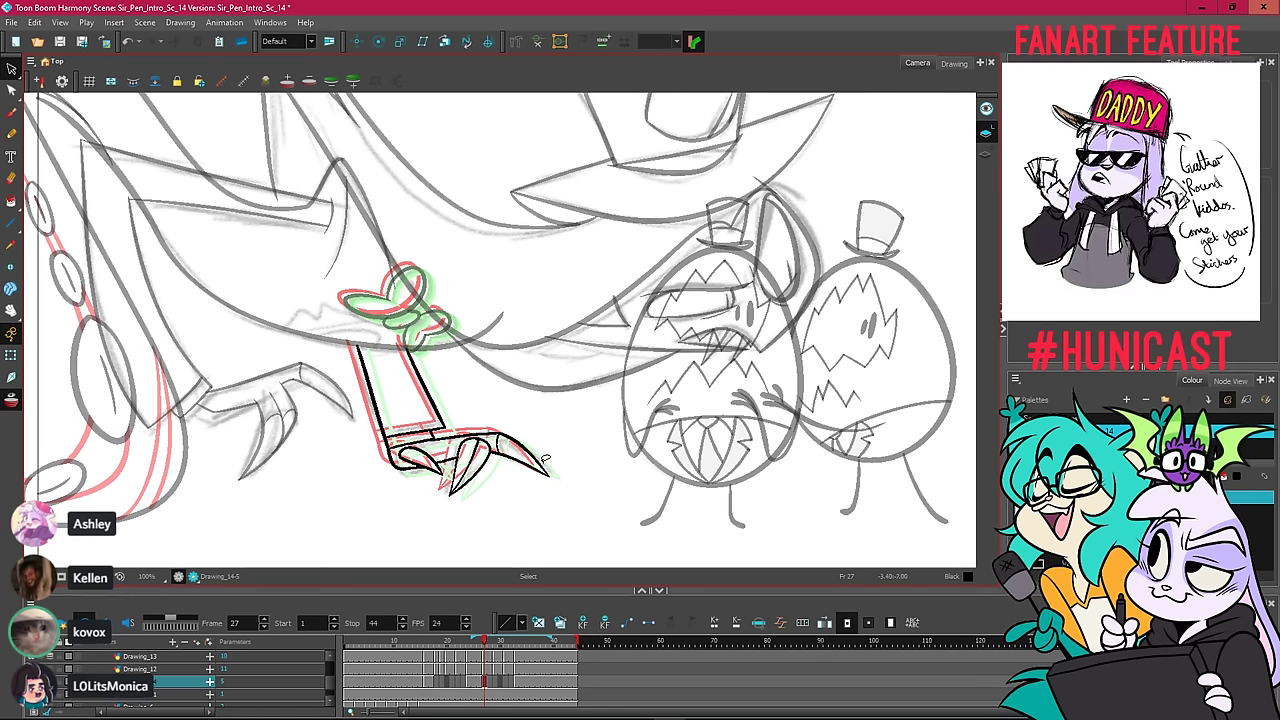
# Copy the hand and arm drawing from frame 27 and paste it on frame 29.
pyautogui.moveTo(600, 385)
pyautogui.mouseDown()
pyautogui.moveTo(551, 545)
pyautogui.moveTo(590, 480)
pyautogui.mouseUp()
pyautogui.rightClick(620, 286)
pyautogui.click(651, 346)
pyautogui.press('.')
pyautogui.press('.')
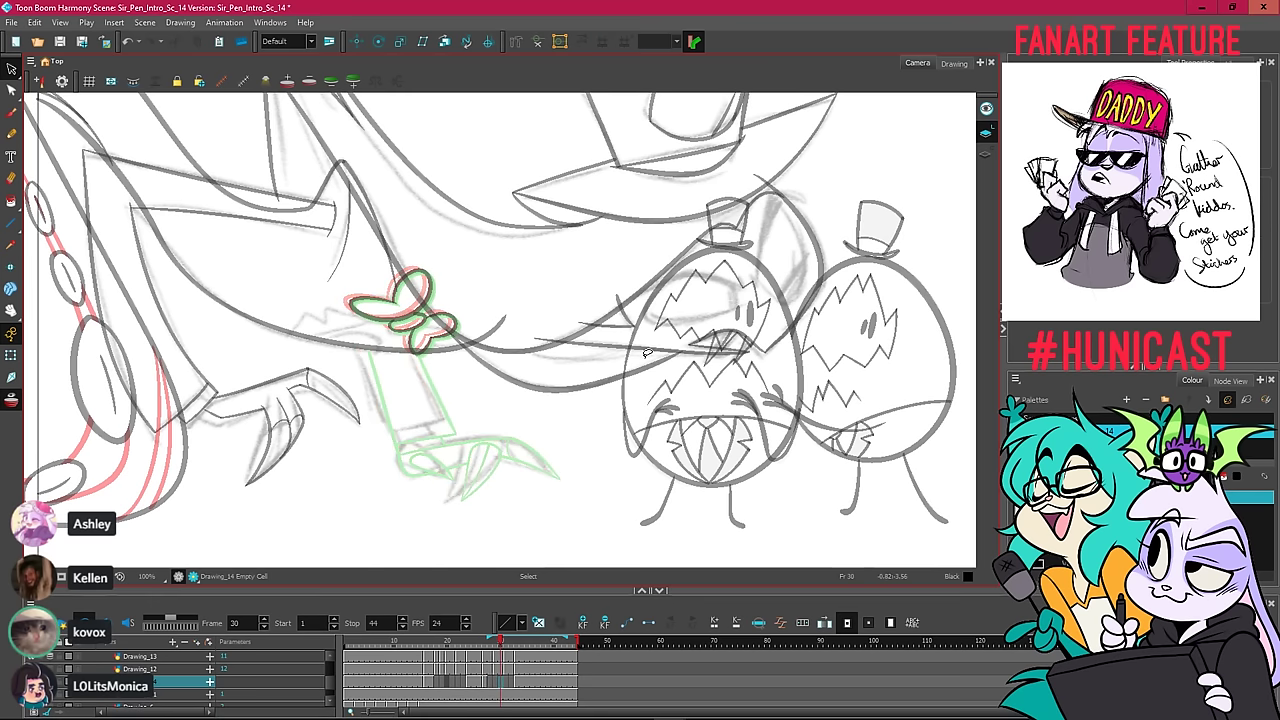
pyautogui.rightClick(646, 352)
pyautogui.click(645, 400)
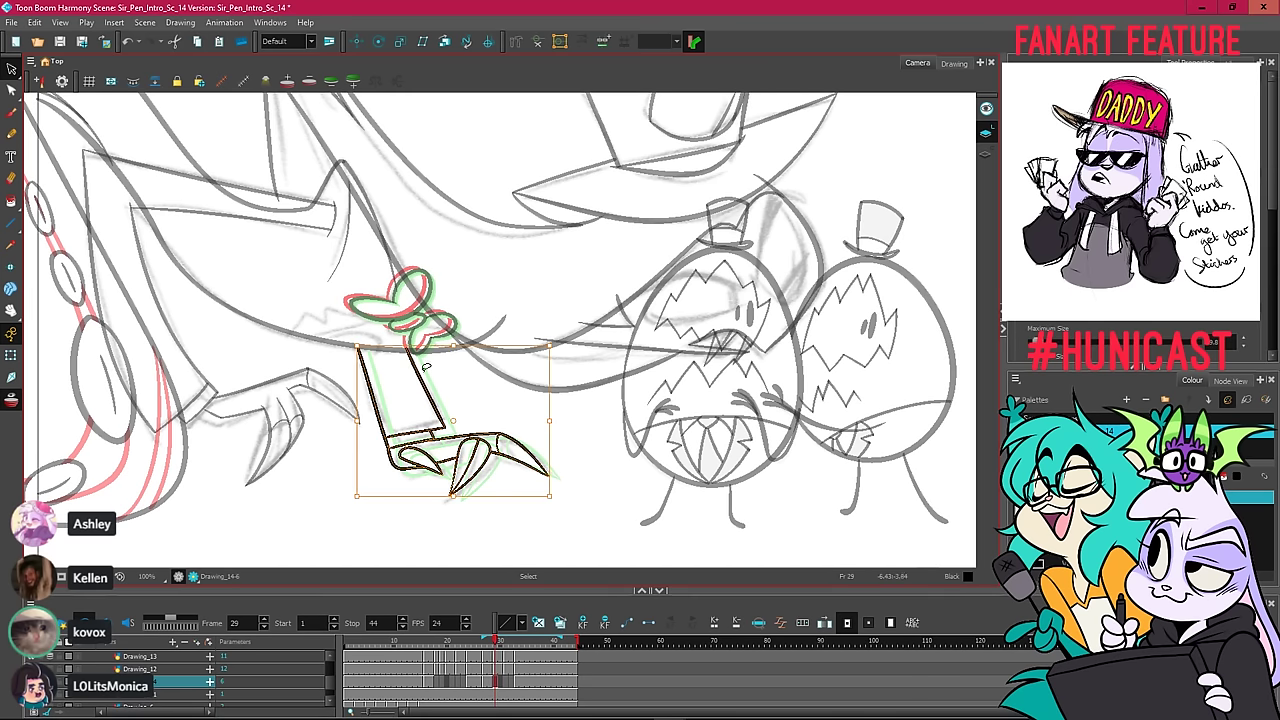
# Nudge the hand and arm on frame 29 toward the frame 33 pose and rotate the hand and claws slightly.
pyautogui.moveTo(429, 389); pyautogui.dragTo(432, 393)
pyautogui.click(431, 392)
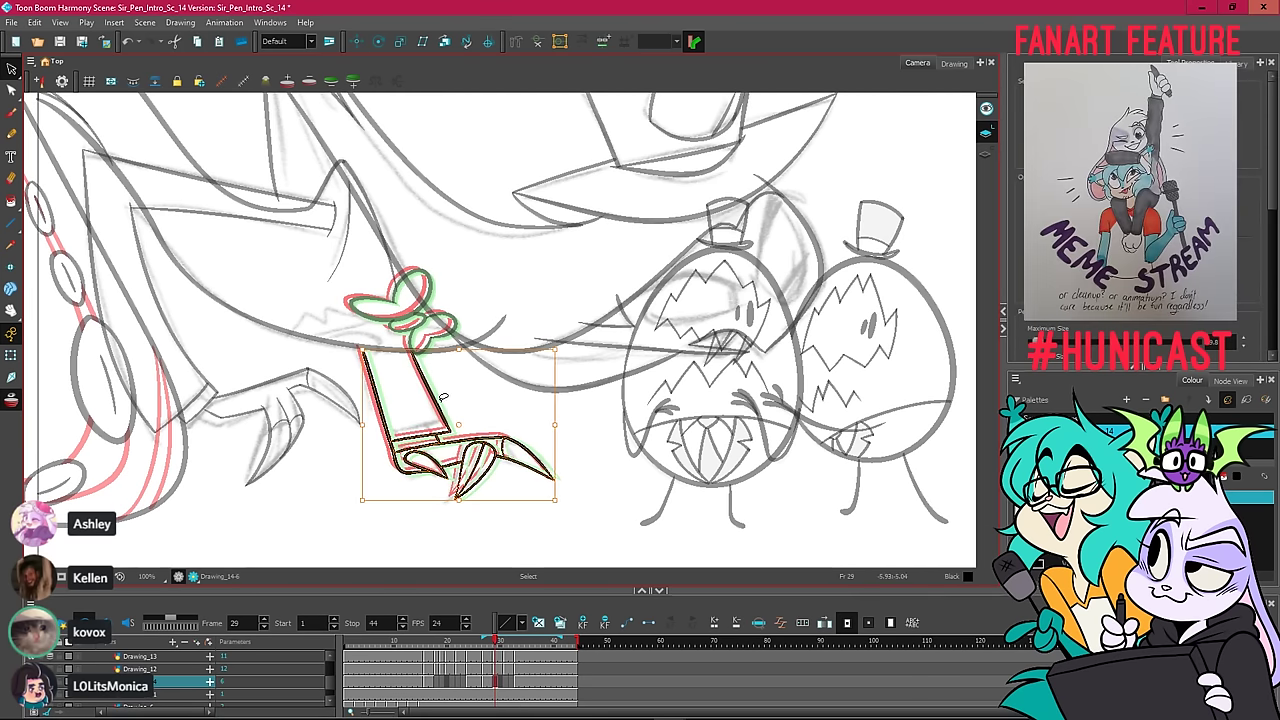
pyautogui.scroll(3, 440, 413)
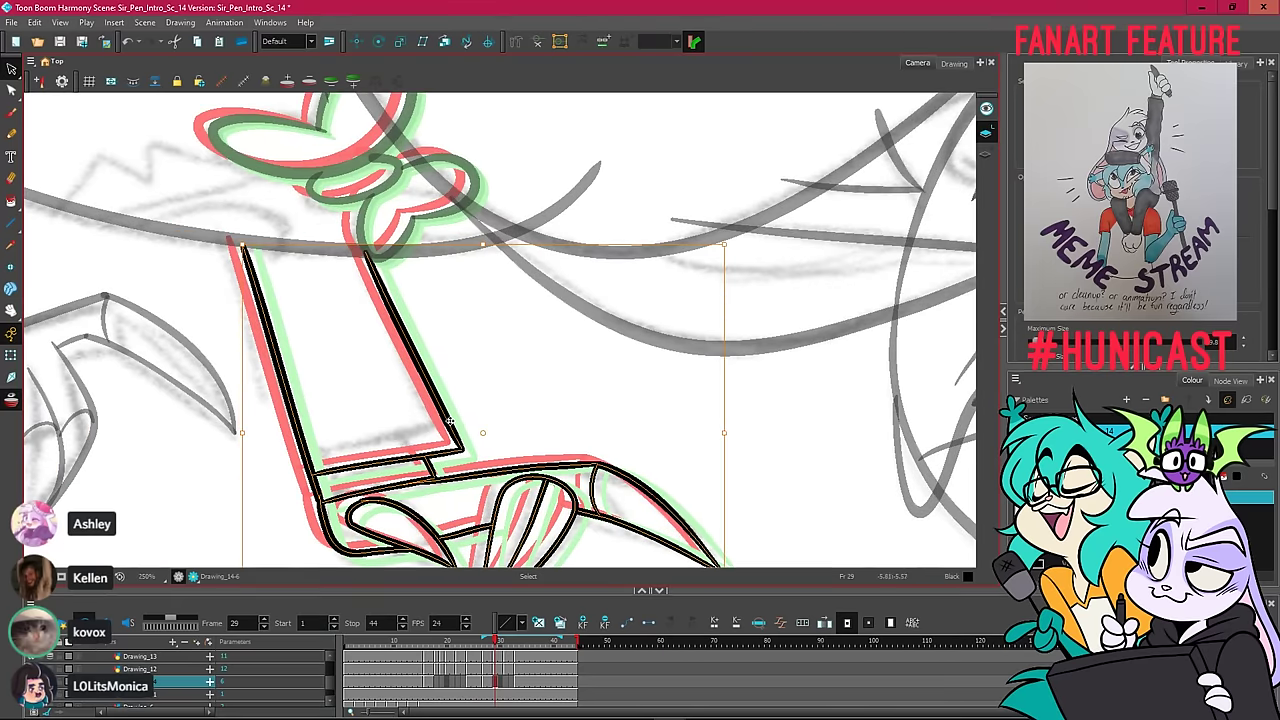
pyautogui.scroll(-5, 449, 418)
pyautogui.click(456, 375)
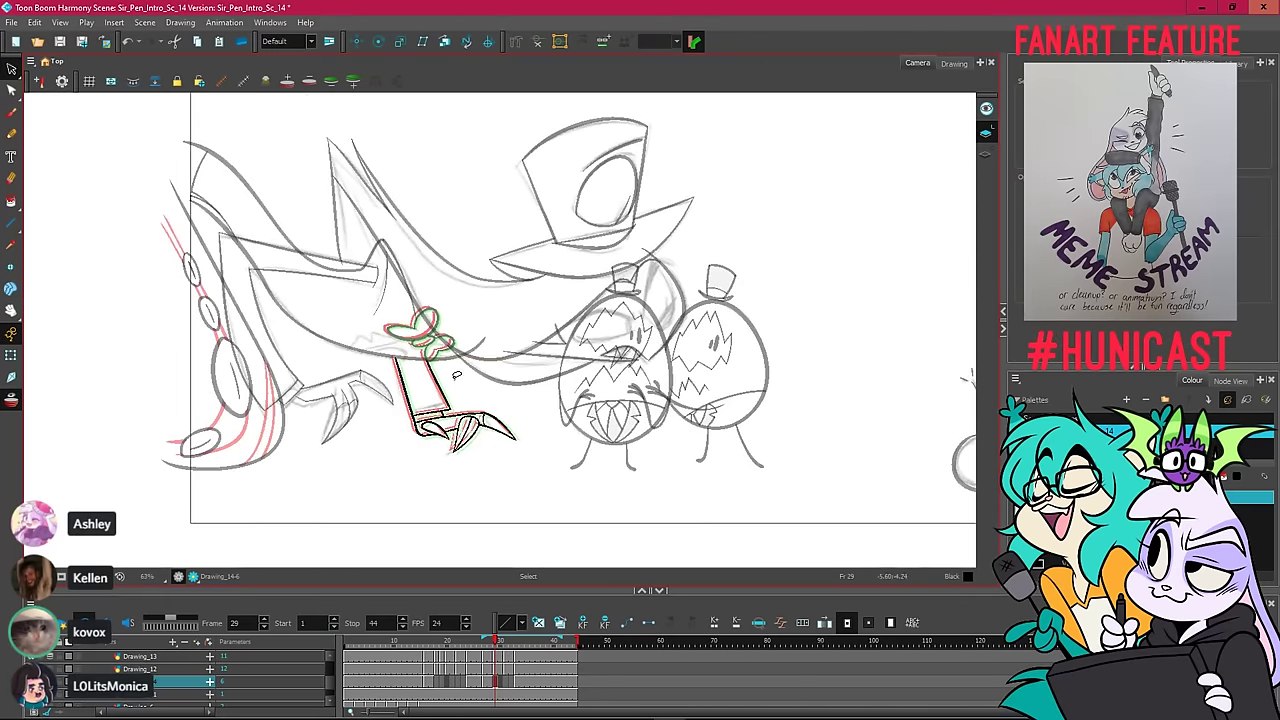
pyautogui.scroll(4, 496, 388)
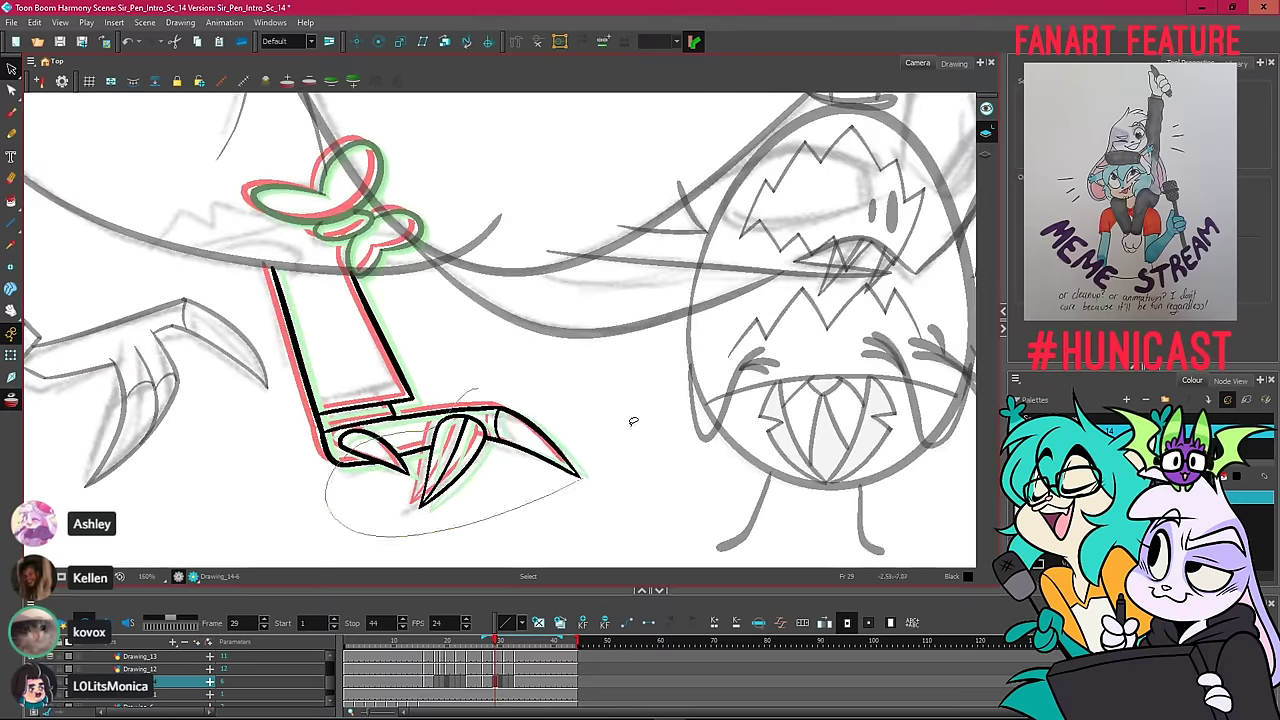
pyautogui.moveTo(632, 421); pyautogui.dragTo(520, 395)
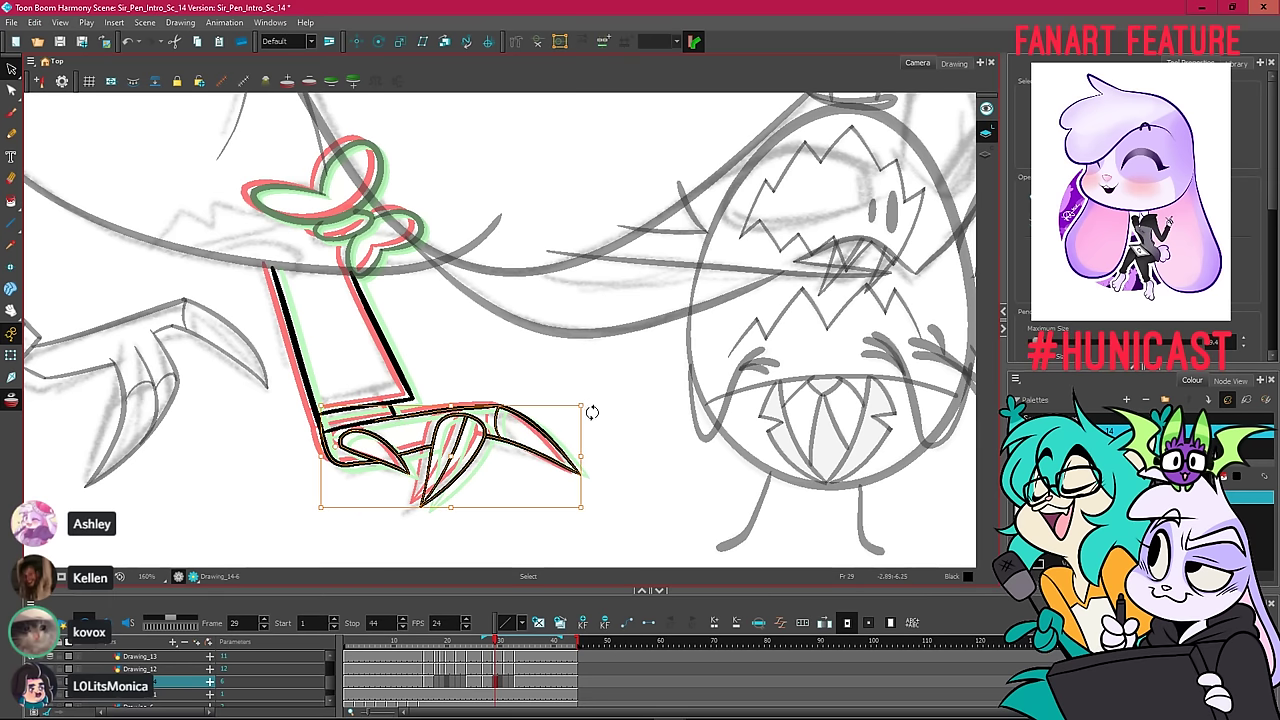
pyautogui.moveTo(589, 406); pyautogui.dragTo(591, 407)
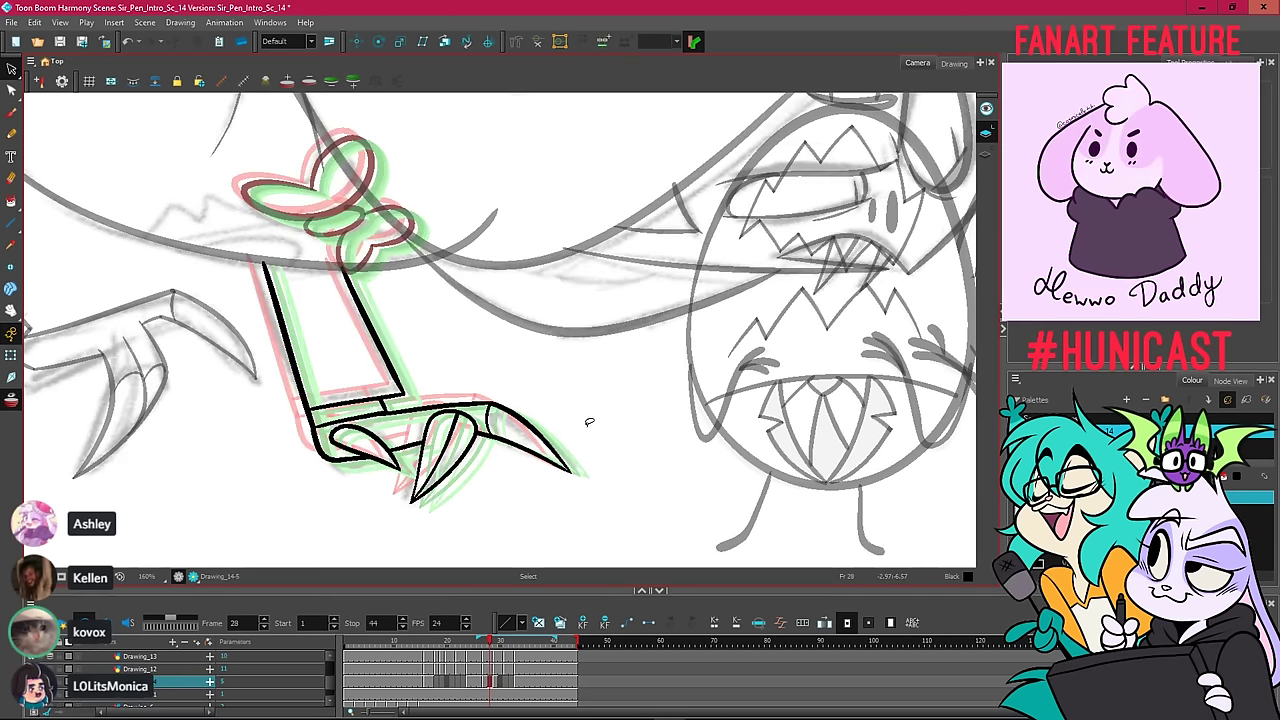
pyautogui.press('.')
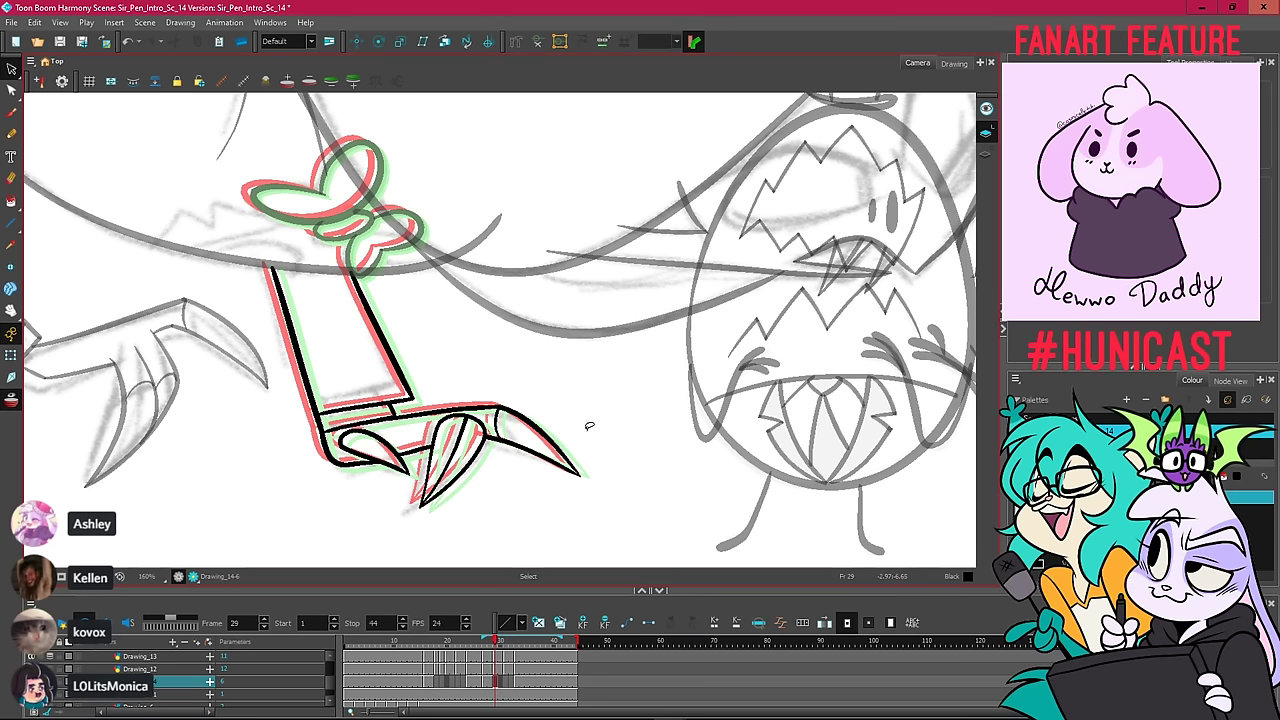
# Copy the hand and arm drawing from frame 29 and paste it on frame 31.
pyautogui.moveTo(408, 205)
pyautogui.mouseDown()
pyautogui.moveTo(649, 402)
pyautogui.moveTo(580, 187)
pyautogui.mouseUp()
pyautogui.rightClick(600, 232)
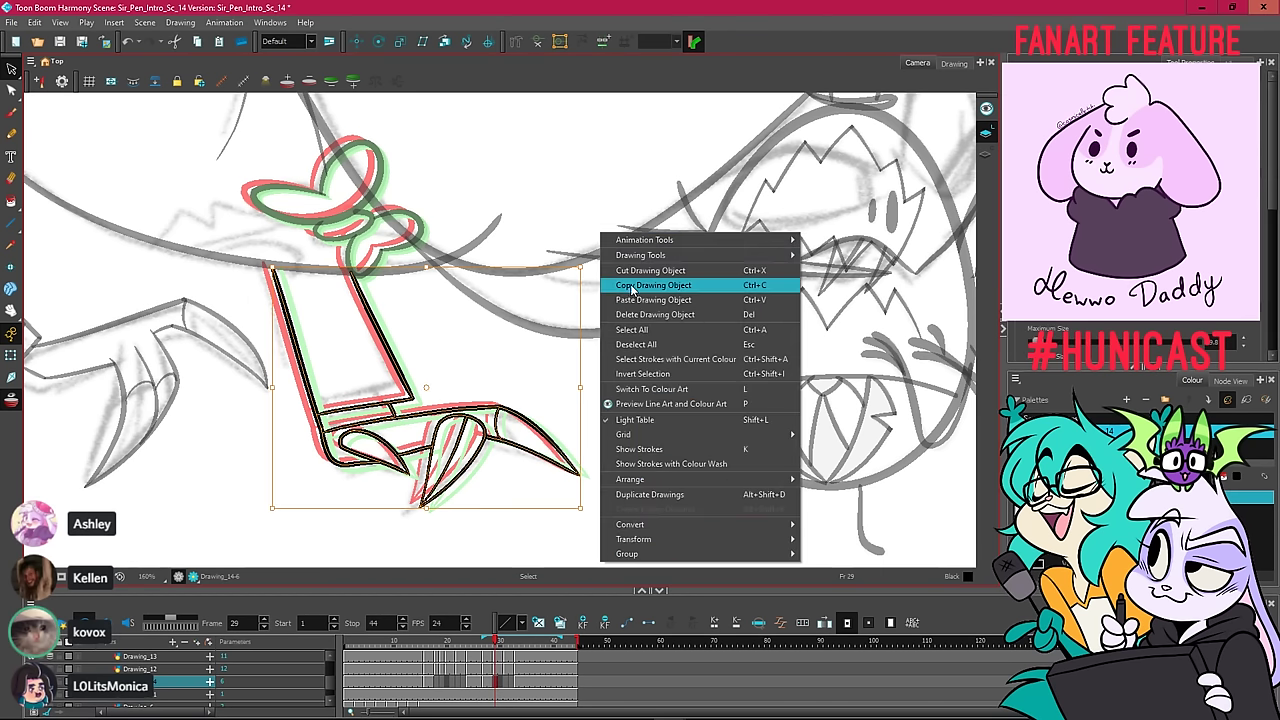
pyautogui.click(640, 287)
pyautogui.press('.')
pyautogui.press('.')
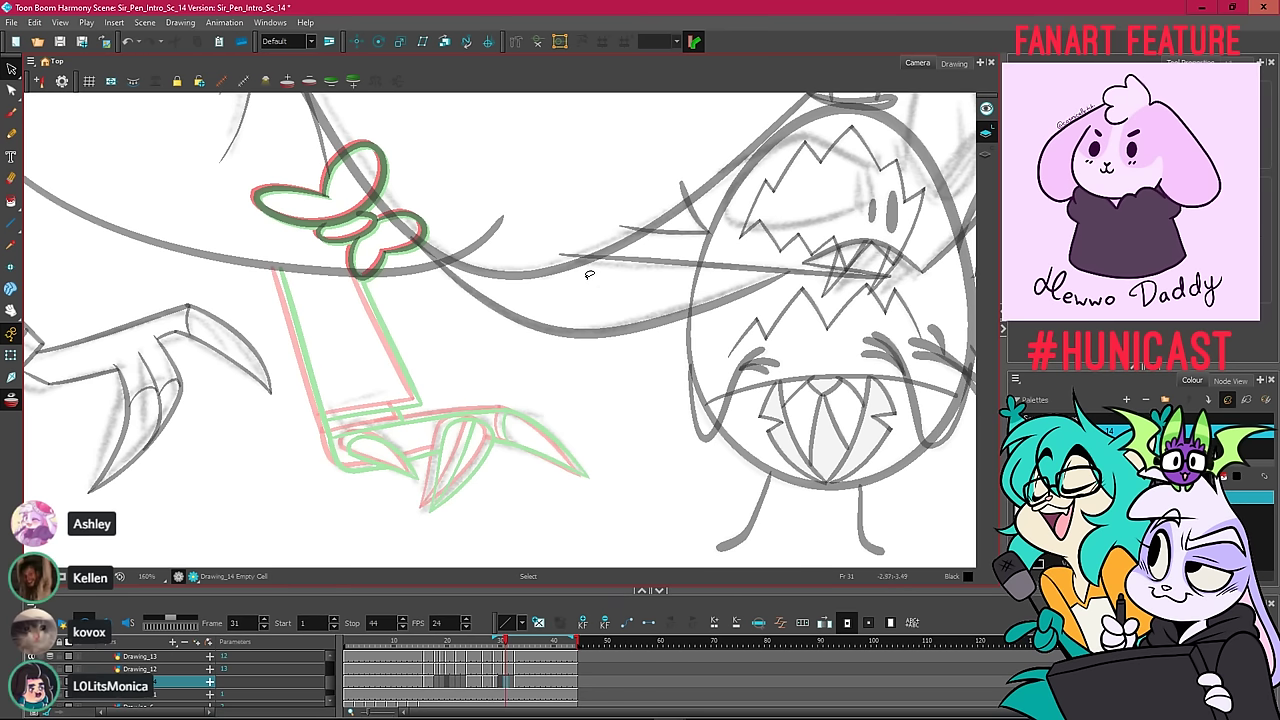
pyautogui.rightClick(588, 283)
pyautogui.click(616, 350)
# Shift the upper end of the arm section on frame 31 slightly to fit between the neighbouring onion-skinned drawings.
pyautogui.moveTo(366, 300)
pyautogui.mouseDown()
pyautogui.moveTo(409, 216)
pyautogui.moveTo(264, 291)
pyautogui.mouseUp()
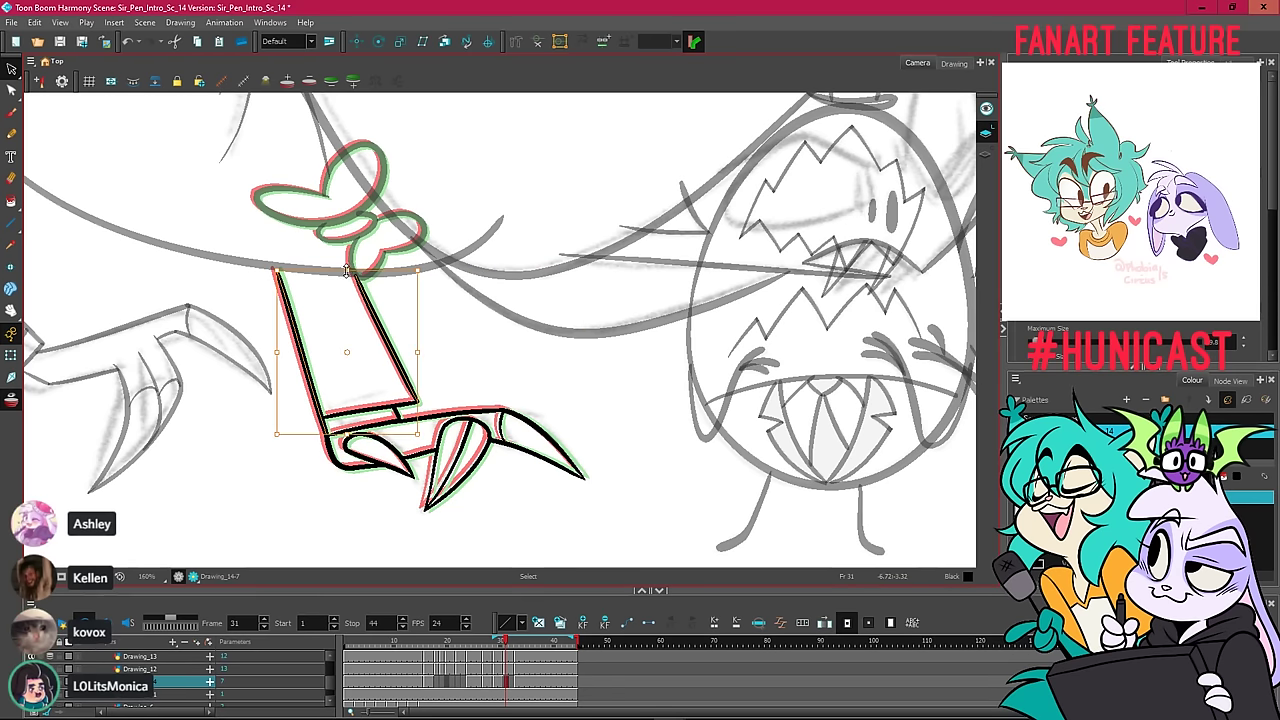
pyautogui.scroll(2, 346, 270)
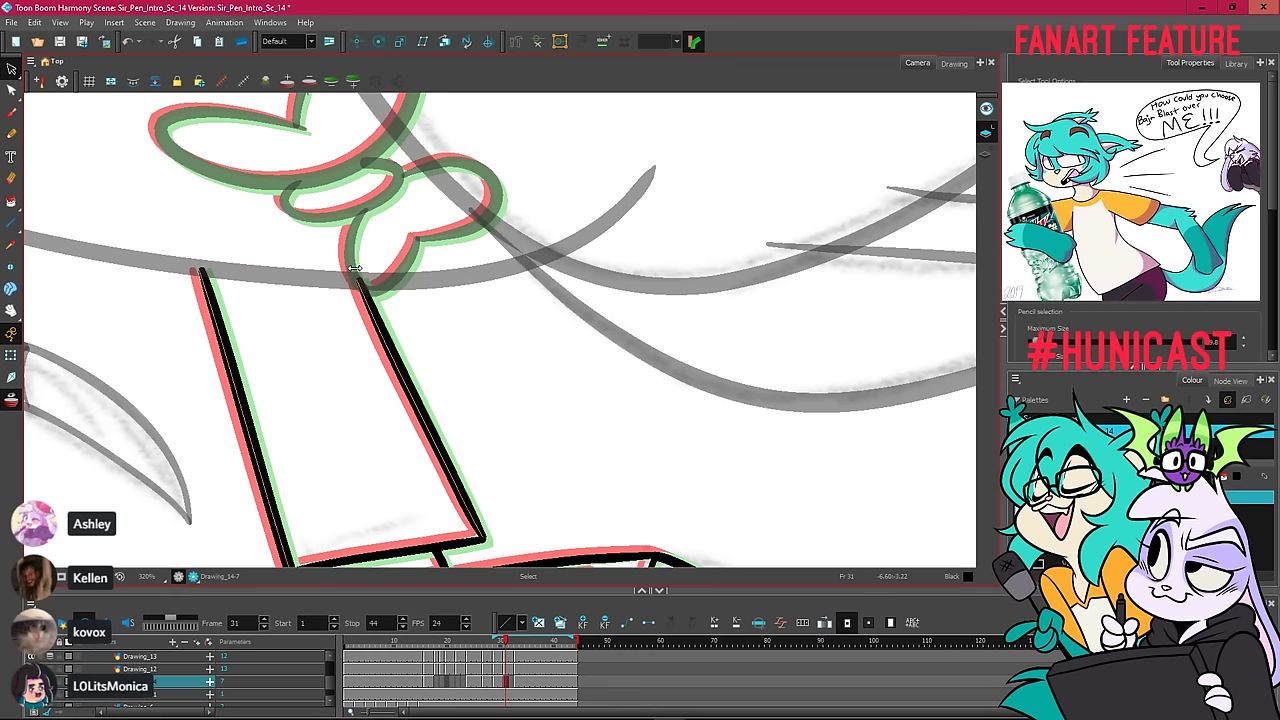
pyautogui.press('Escape')
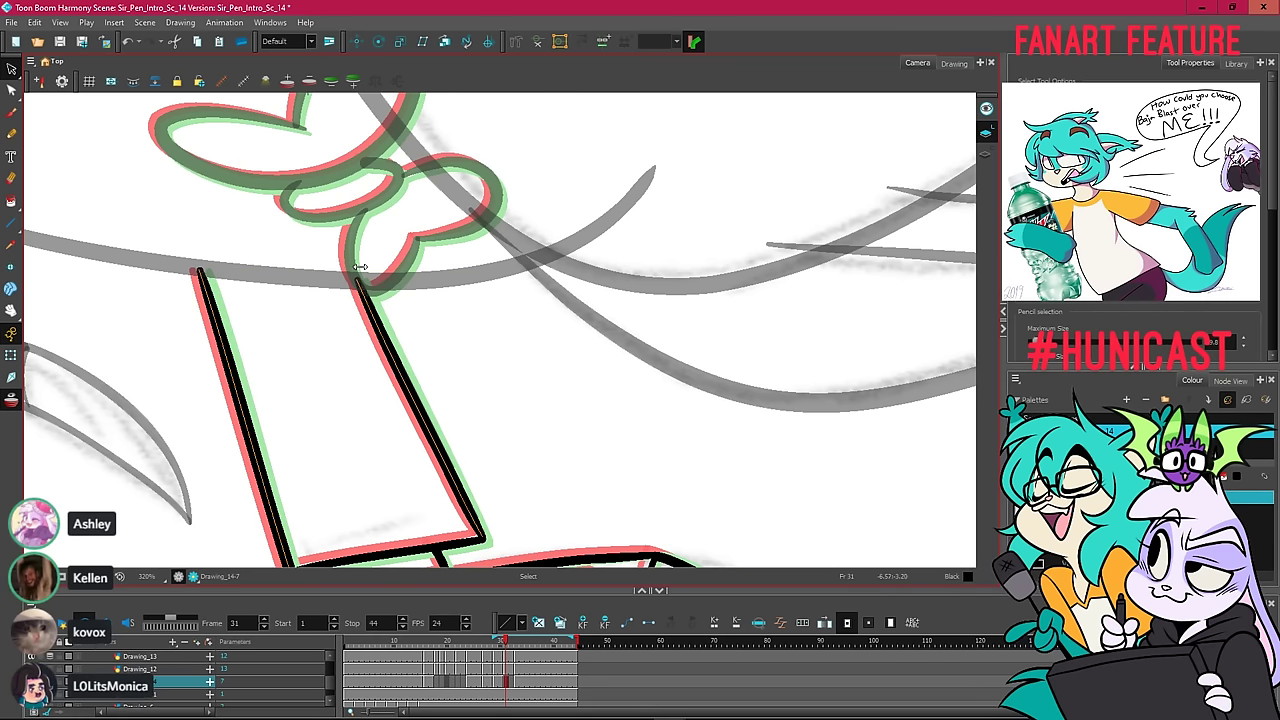
pyautogui.scroll(-5, 361, 267)
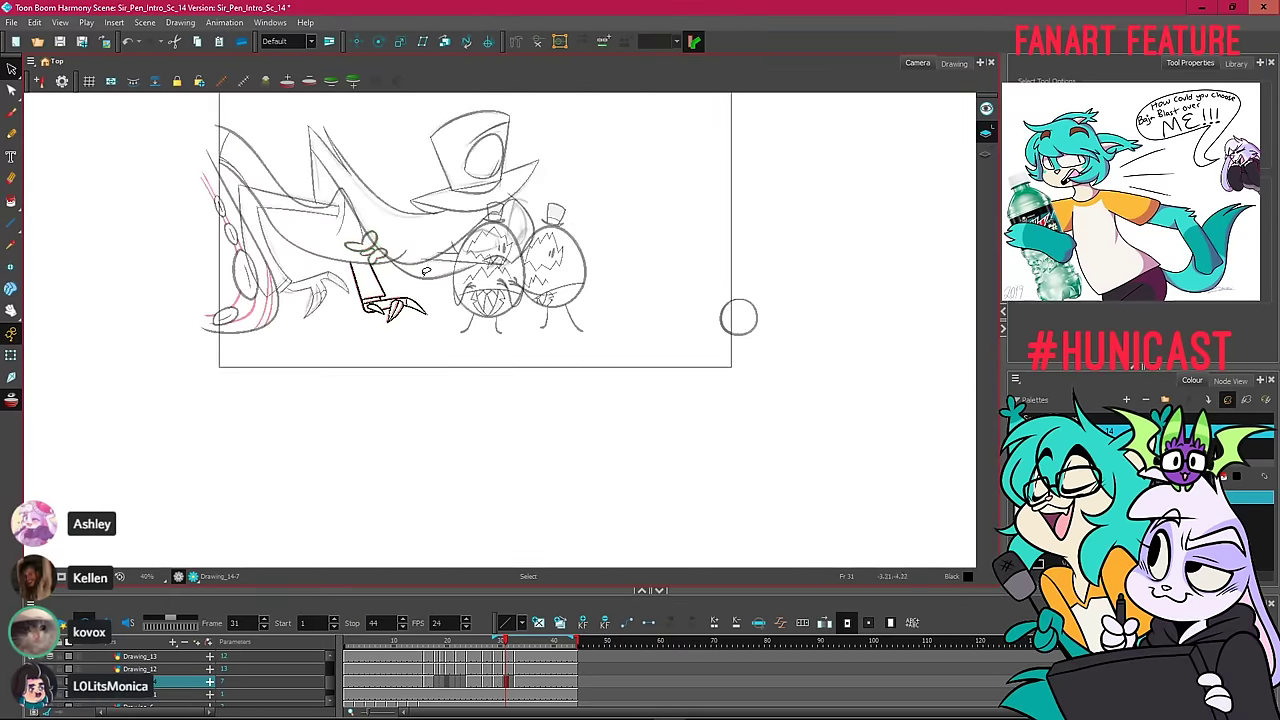
pyautogui.scroll(3, 400, 286)
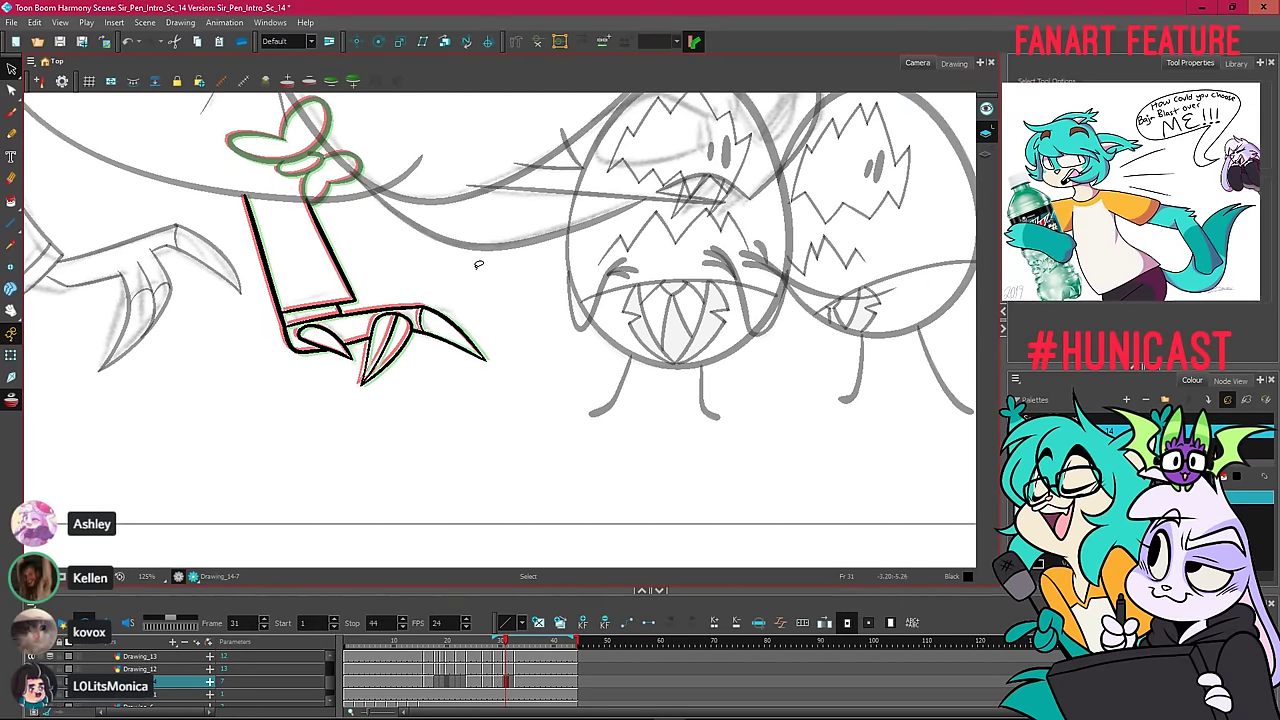
# Select the hand and claws on frame 31 and fine-tune their angle against the onion skin.
pyautogui.moveTo(462, 278); pyautogui.dragTo(624, 310)
pyautogui.moveTo(470, 380); pyautogui.dragTo(539, 239)
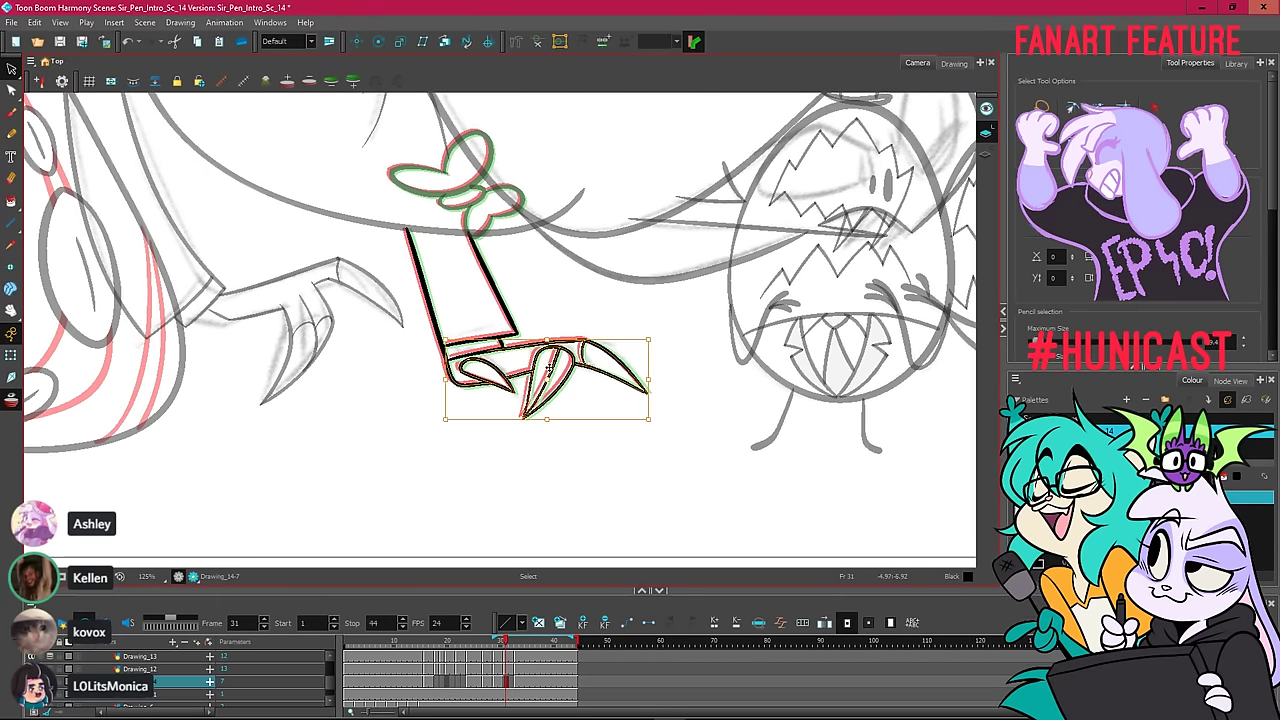
pyautogui.scroll(4, 653, 338)
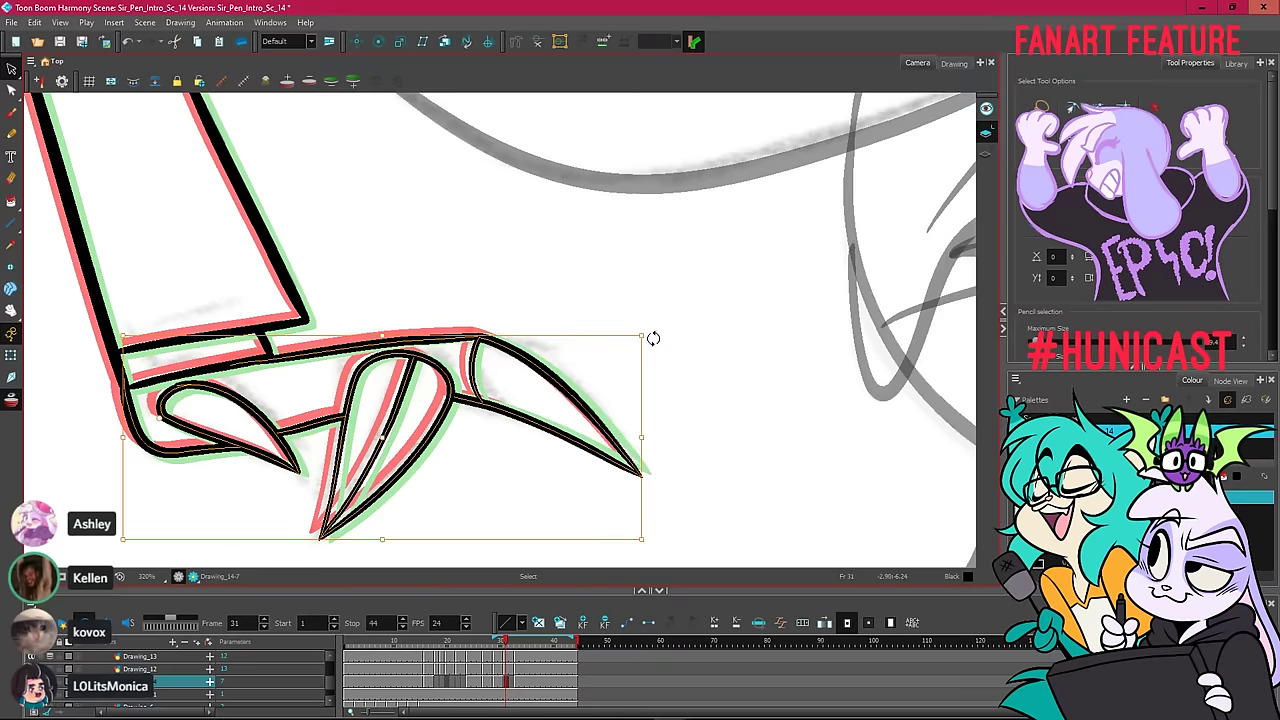
pyautogui.scroll(4, 653, 334)
pyautogui.click(656, 330)
pyautogui.scroll(-4, 659, 329)
pyautogui.scroll(-1, 489, 261)
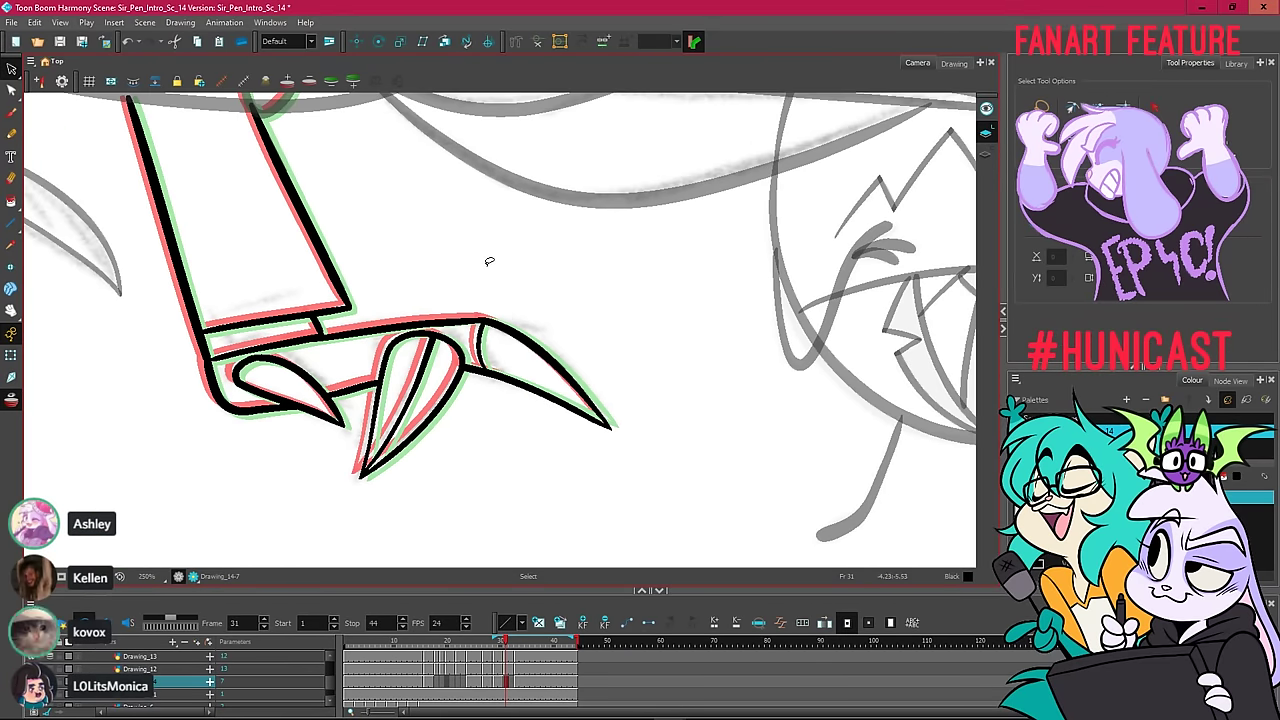
# Rotate the hand and claws on frame 31 slightly further, raising the tip of the outermost claw.
pyautogui.moveTo(524, 298)
pyautogui.mouseDown()
pyautogui.moveTo(508, 289)
pyautogui.moveTo(413, 325)
pyautogui.mouseUp()
pyautogui.moveTo(430, 476)
pyautogui.mouseDown()
pyautogui.moveTo(732, 372)
pyautogui.moveTo(720, 397)
pyautogui.moveTo(751, 403)
pyautogui.mouseUp()
pyautogui.press('space')
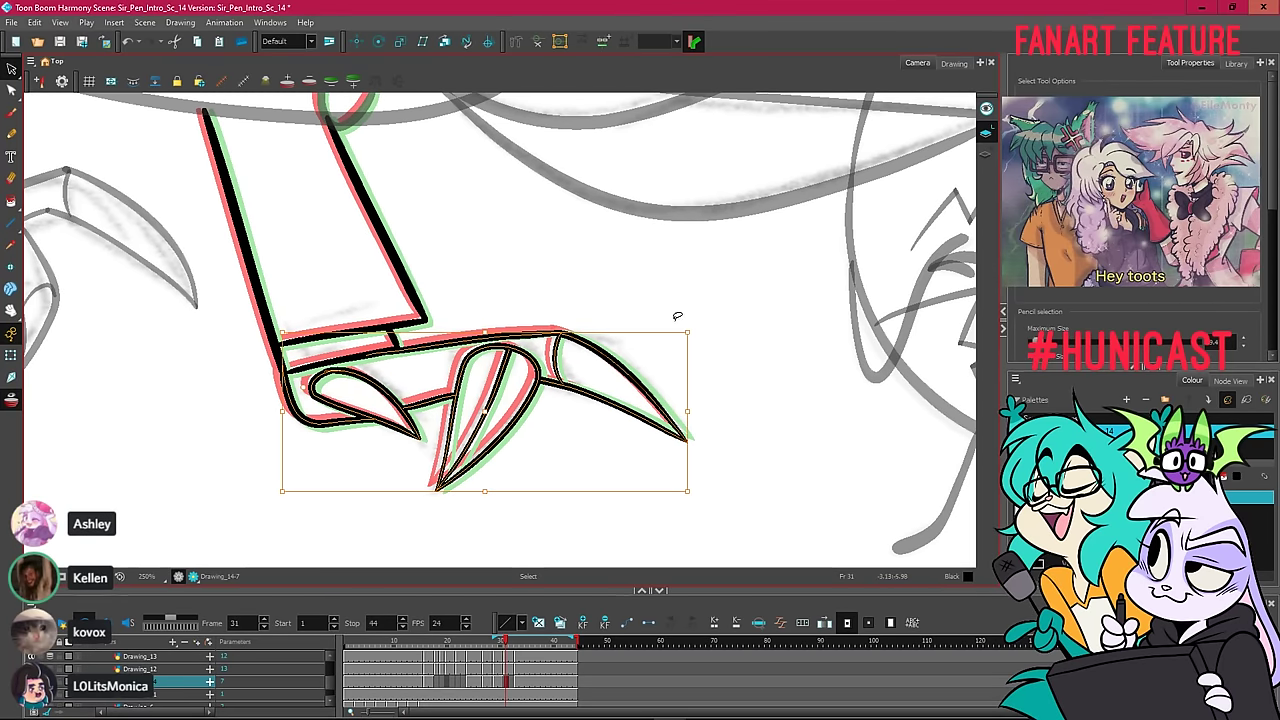
pyautogui.moveTo(697, 323); pyautogui.dragTo(702, 331)
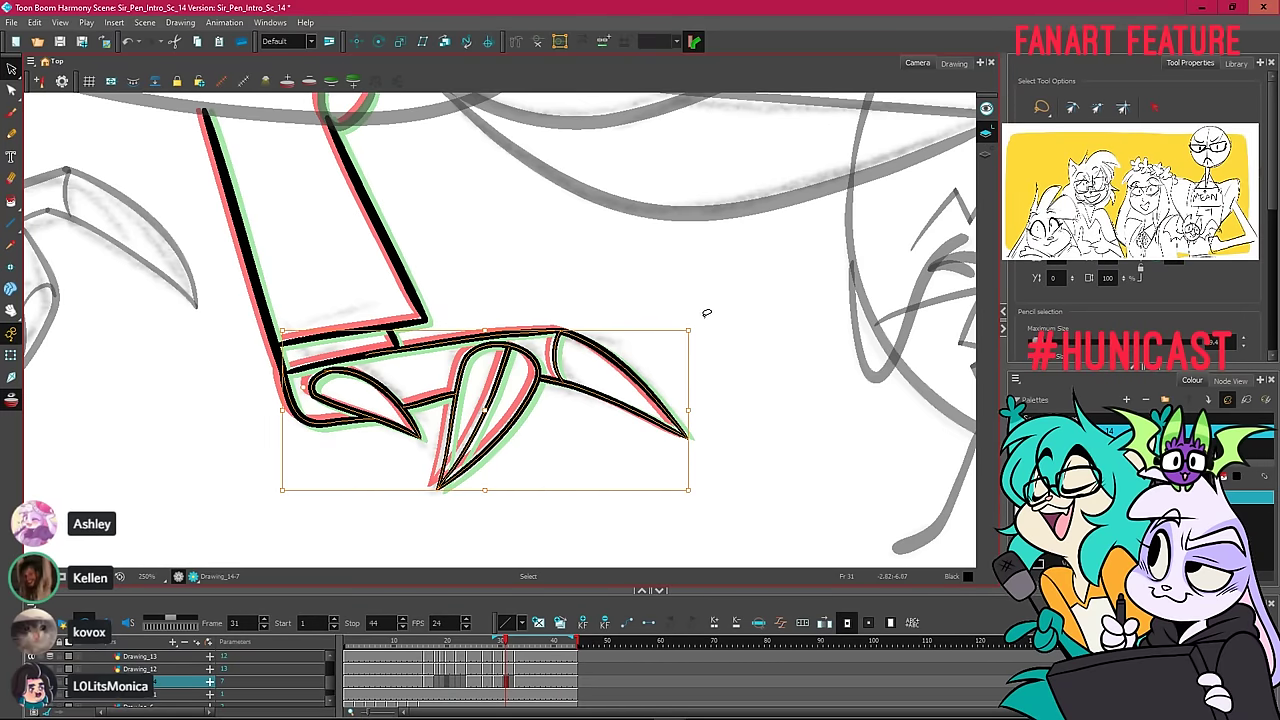
pyautogui.click(709, 297)
# Flip through frames 27 to 33 to examine how the new hand in-betweens move into the final pose.
pyautogui.moveTo(664, 263); pyautogui.dragTo(697, 296)
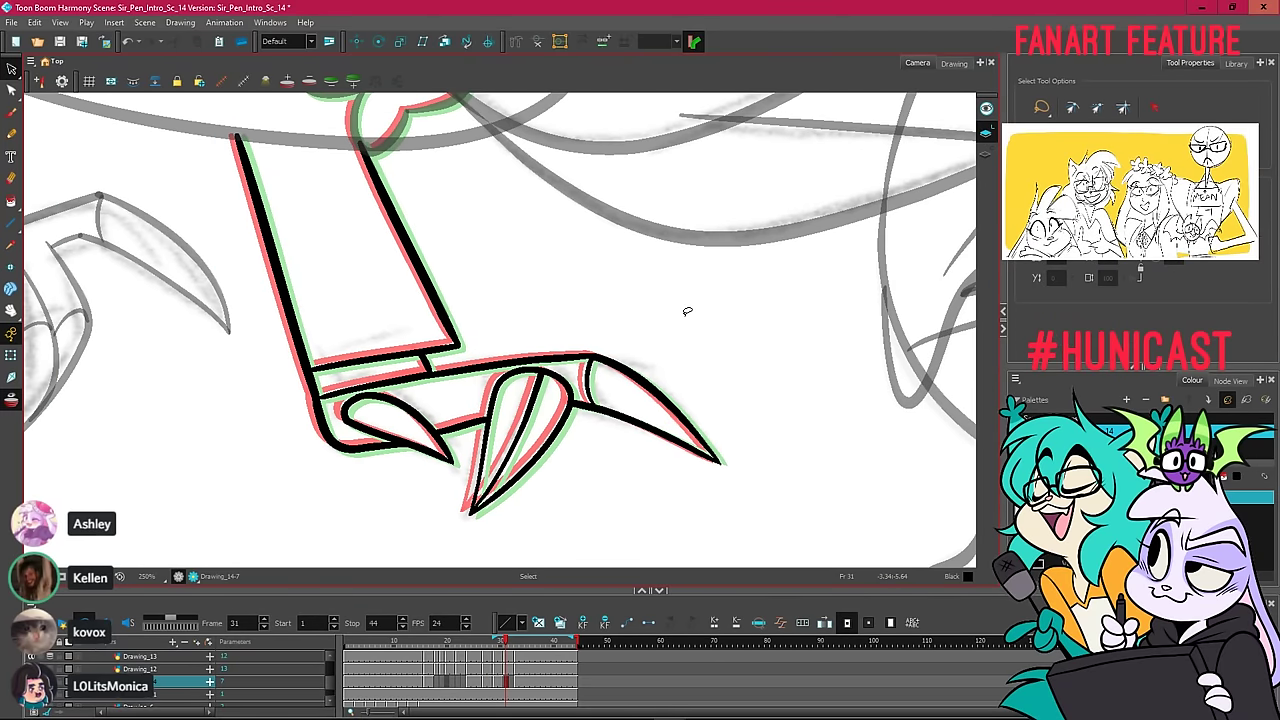
pyautogui.press('f')
pyautogui.press('g')
pyautogui.press('f')
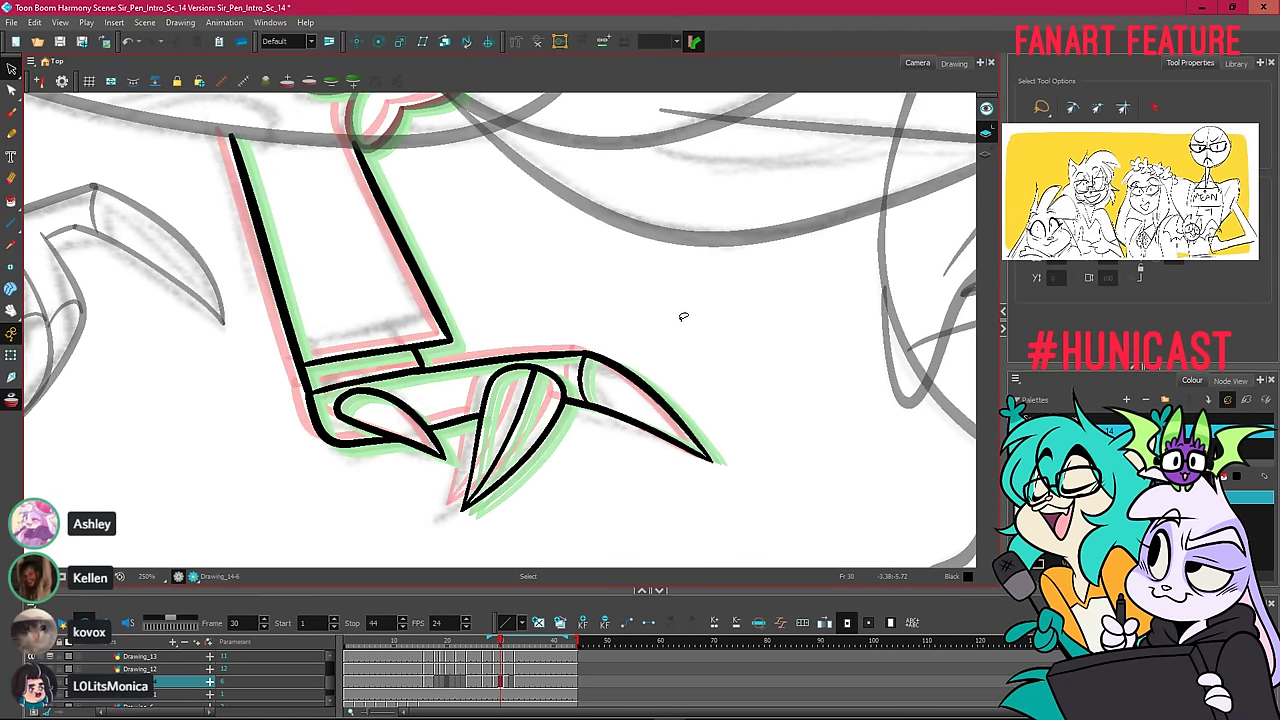
pyautogui.press('g')
pyautogui.press('g')
pyautogui.press(',')
pyautogui.press(',')
pyautogui.press('.')
pyautogui.press('.')
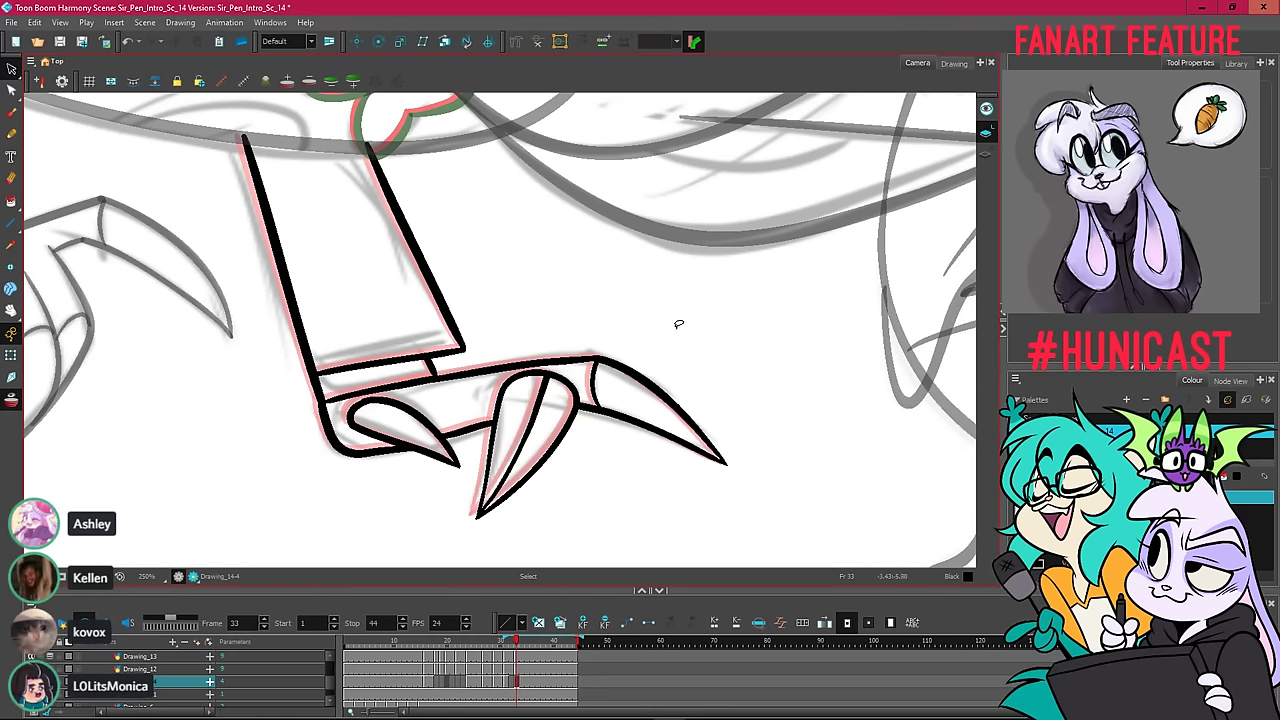
pyautogui.click(506, 680)
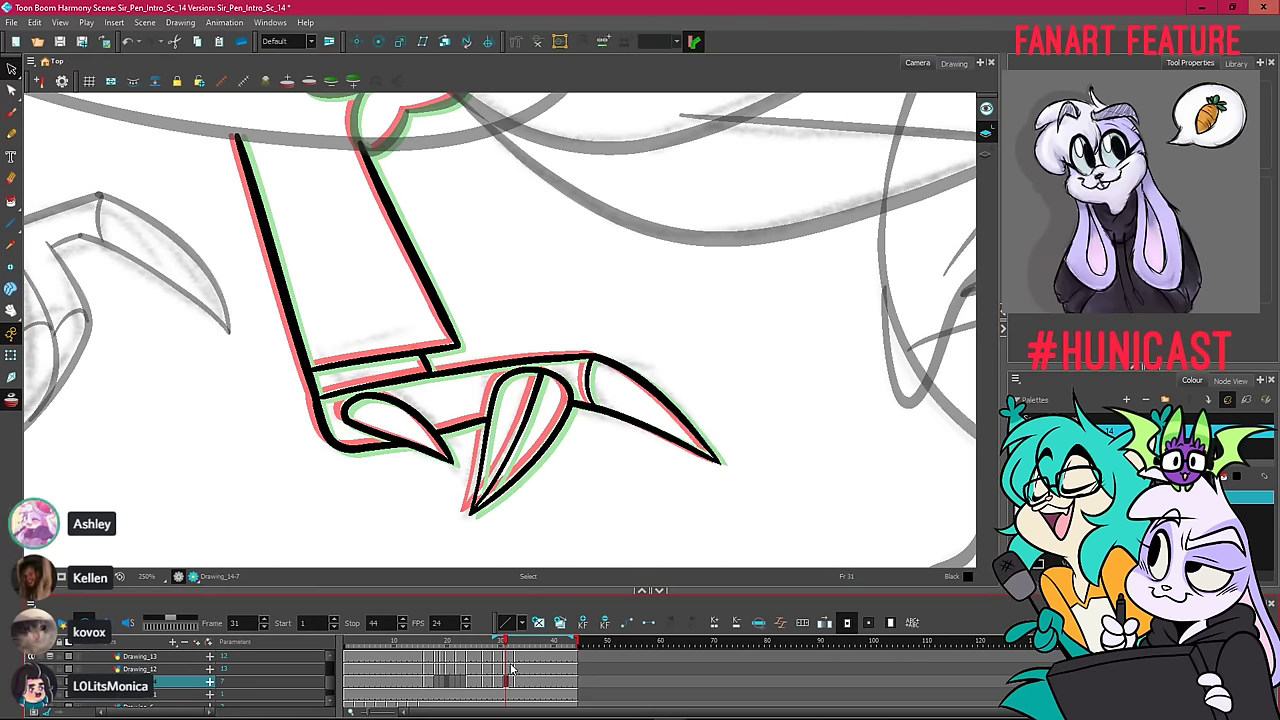
pyautogui.moveTo(503, 644)
pyautogui.mouseDown()
pyautogui.moveTo(474, 657)
pyautogui.moveTo(543, 655)
pyautogui.moveTo(492, 660)
pyautogui.mouseUp()
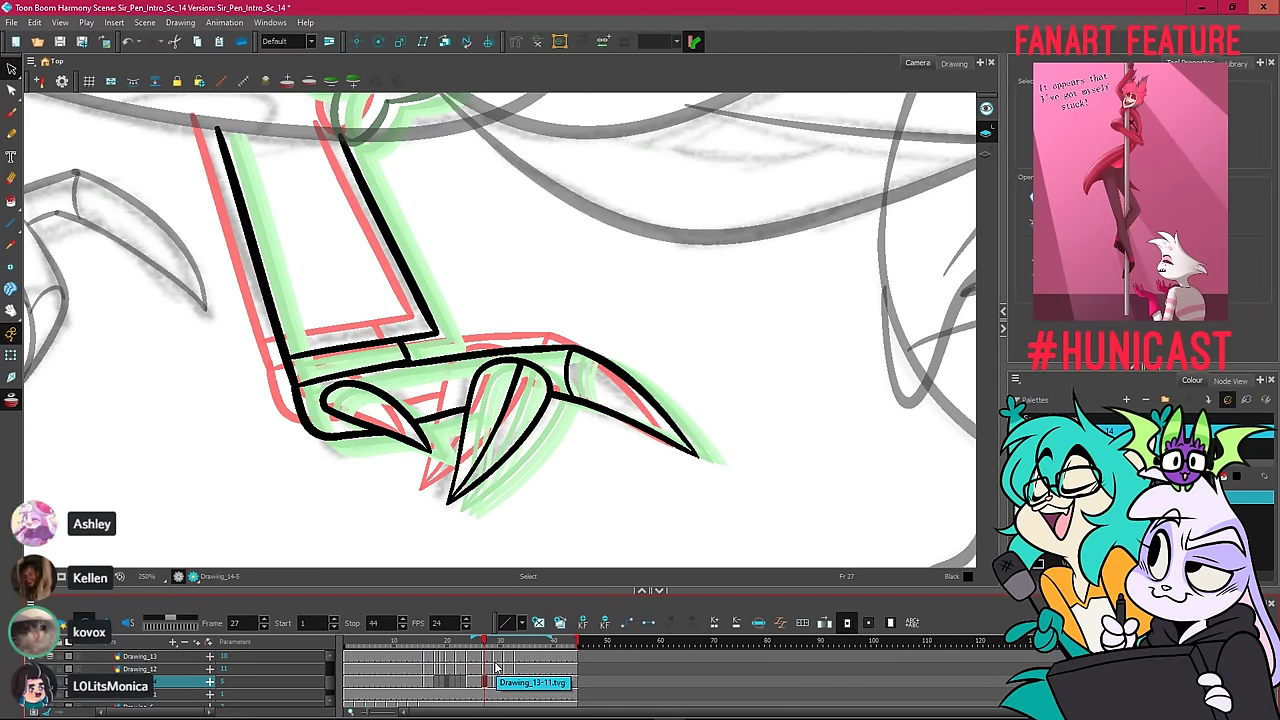
# Save the scene, scrub through the middle frames and play the animation to check the hand's movement.
pyautogui.click(59, 41)
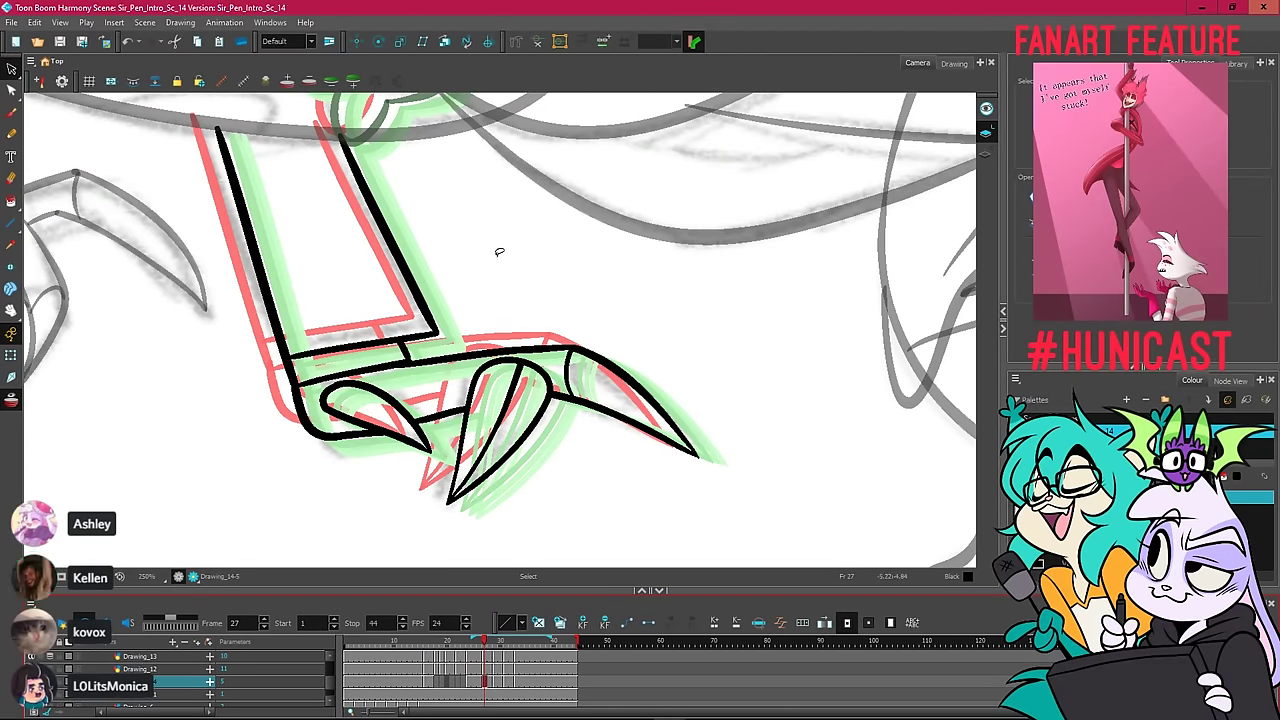
pyautogui.press('1')
pyautogui.press('1')
pyautogui.keyDown('space'); pyautogui.moveTo(519, 172); pyautogui.dragTo(530, 281); pyautogui.keyUp('space')
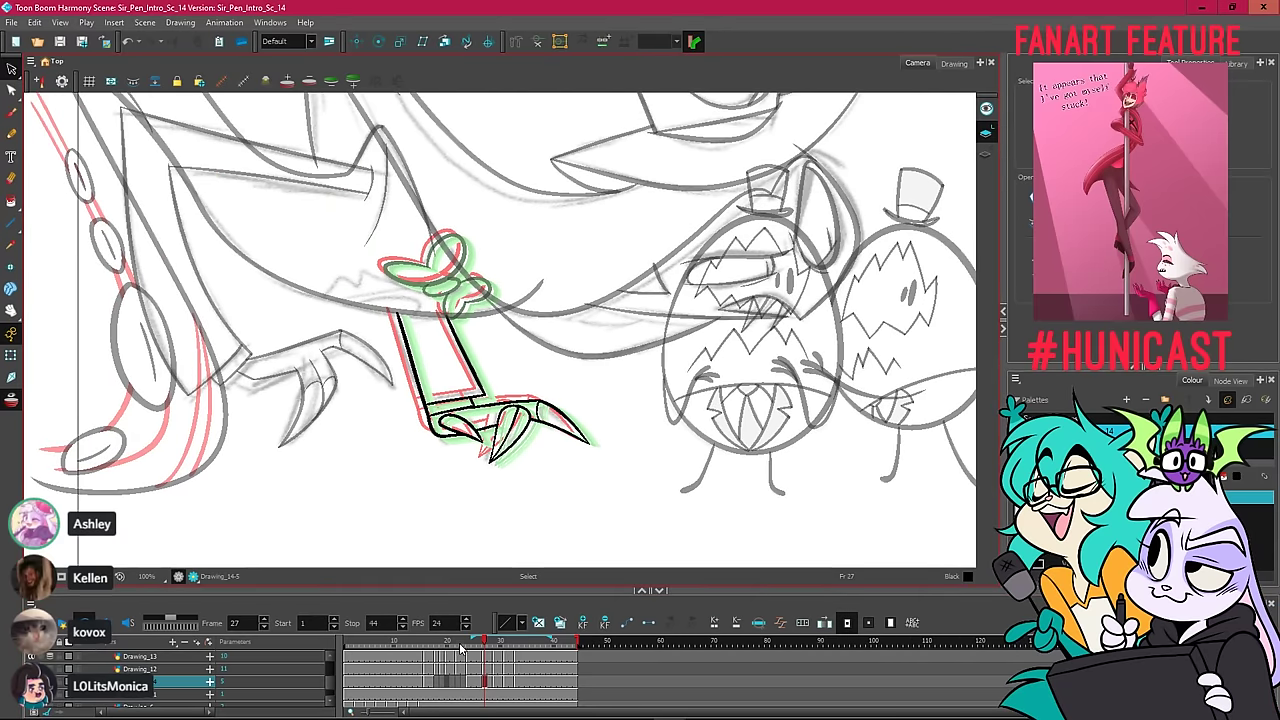
pyautogui.moveTo(461, 650)
pyautogui.mouseDown()
pyautogui.moveTo(528, 648)
pyautogui.moveTo(521, 640)
pyautogui.moveTo(486, 648)
pyautogui.moveTo(519, 654)
pyautogui.mouseUp()
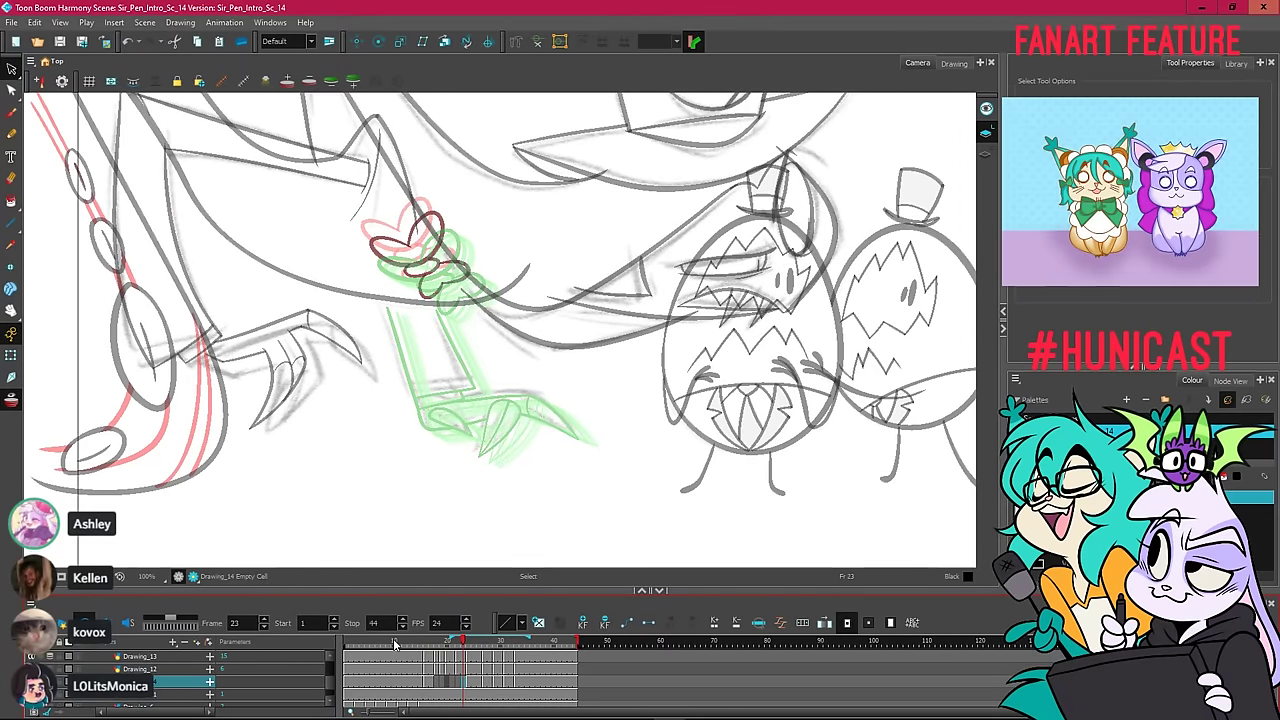
pyautogui.moveTo(401, 643); pyautogui.dragTo(436, 673)
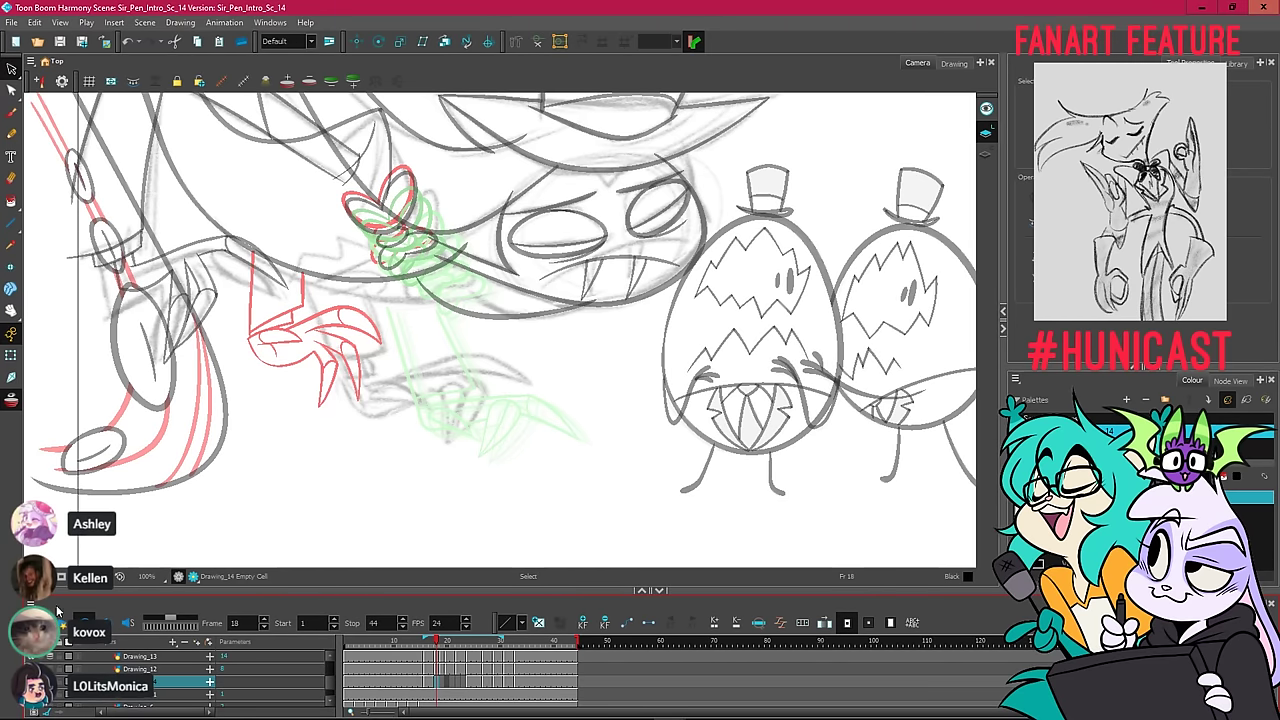
pyautogui.hotkey('shift', 'Return')
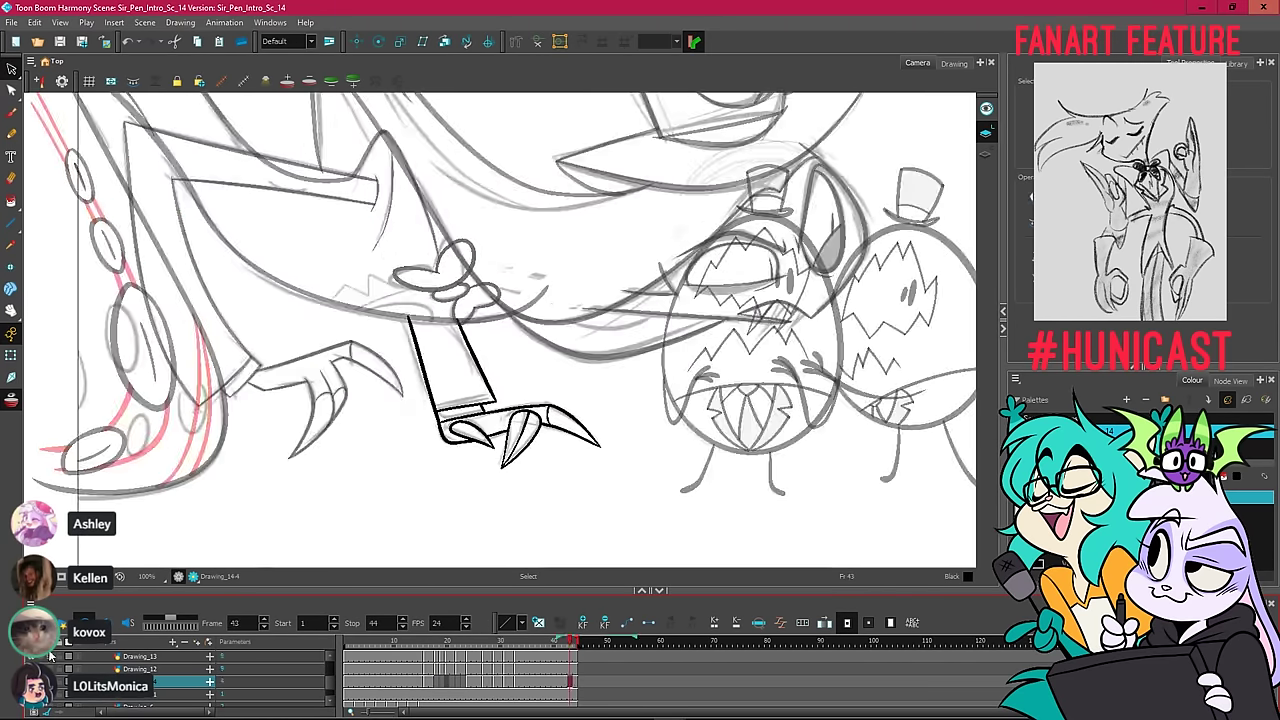
# Hide the rough sketch layer beneath the clean line drawings.
pyautogui.scroll(-1, 460, 675)
pyautogui.scroll(-3, 460, 675)
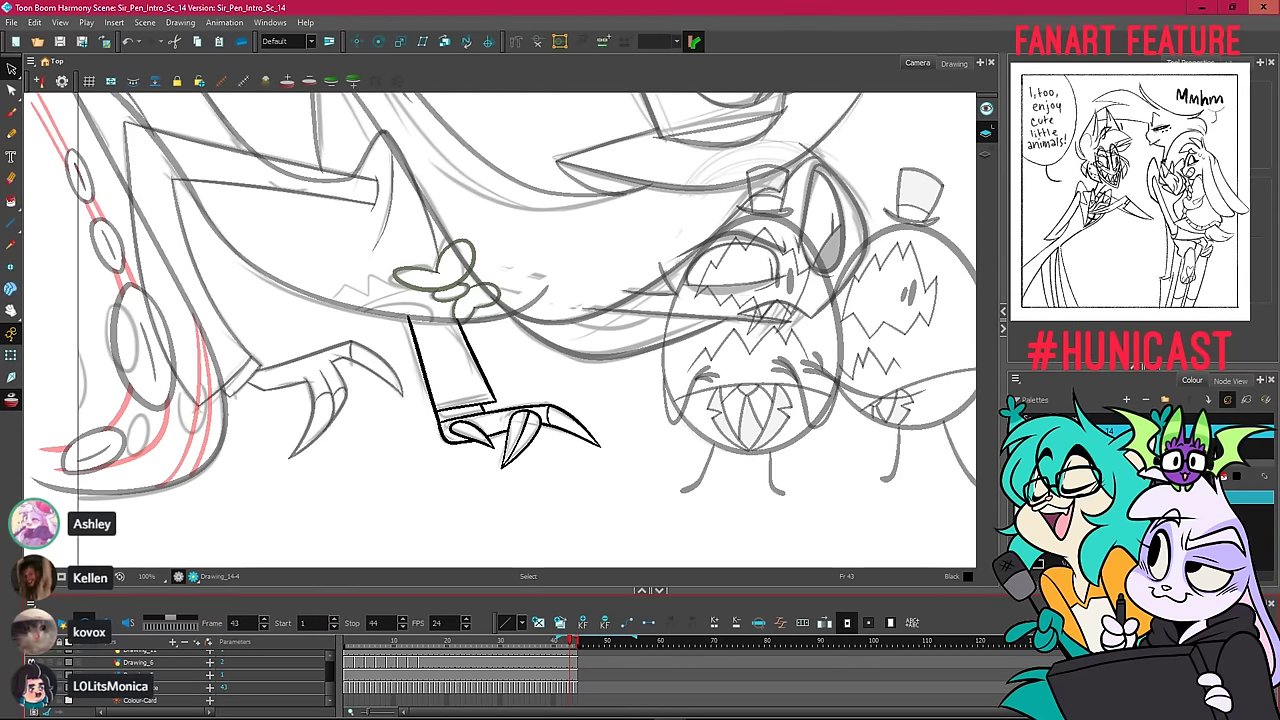
pyautogui.press('d')
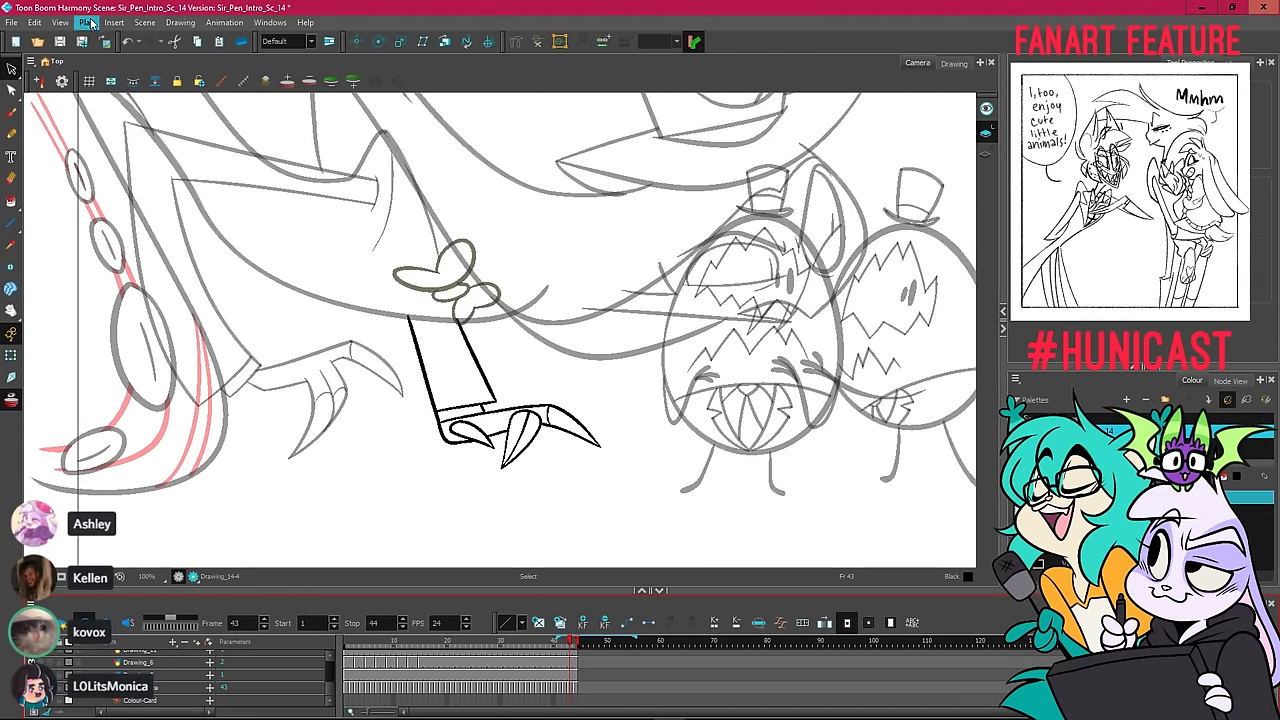
# Bring the whole camera frame into view and play back the animation.
pyautogui.click(11, 311)
pyautogui.scroll(-4, 533, 327)
pyautogui.scroll(2, 533, 327)
pyautogui.scroll(-1, 533, 327)
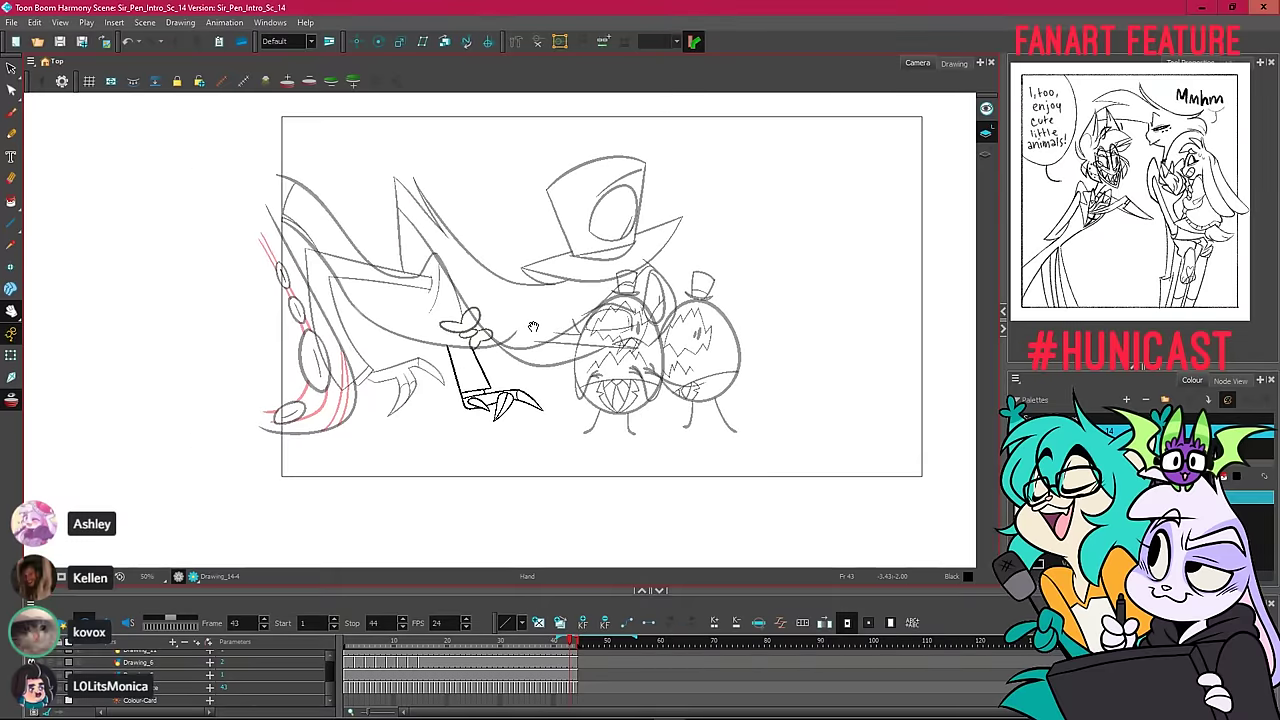
pyautogui.scroll(1, 533, 327)
pyautogui.moveTo(715, 367); pyautogui.dragTo(598, 410)
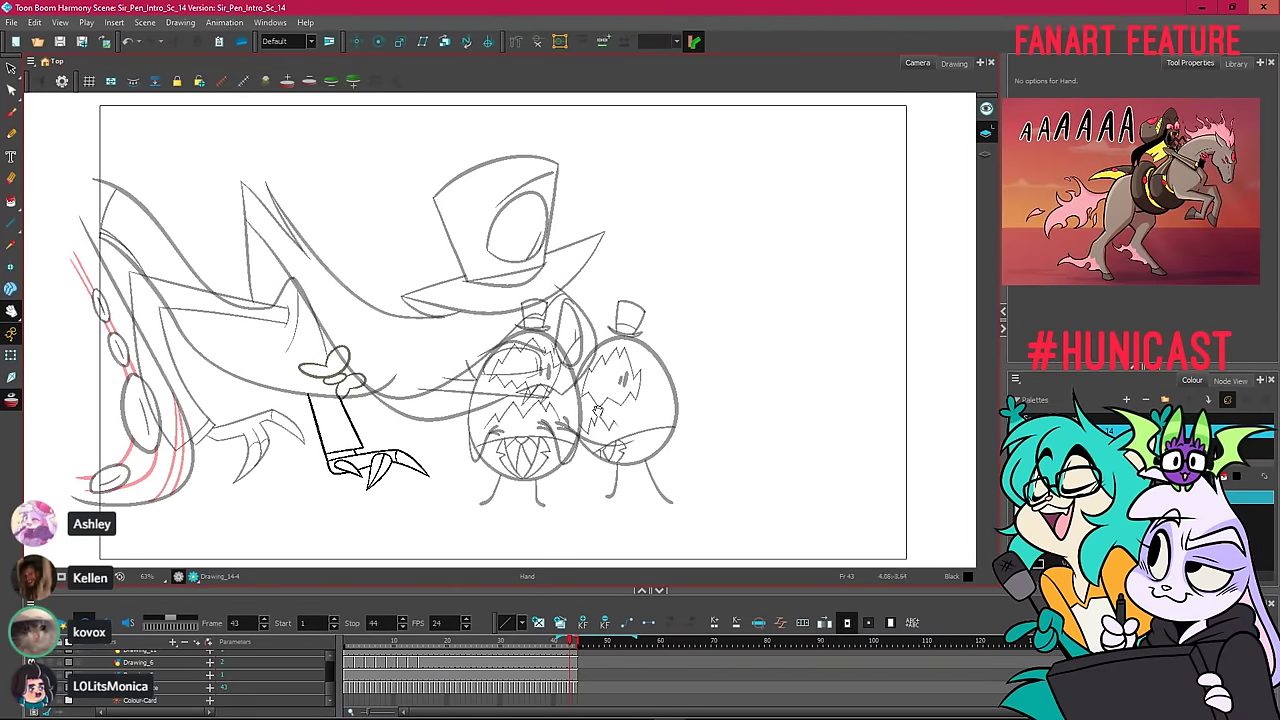
pyautogui.hotkey('shift', 'Return')
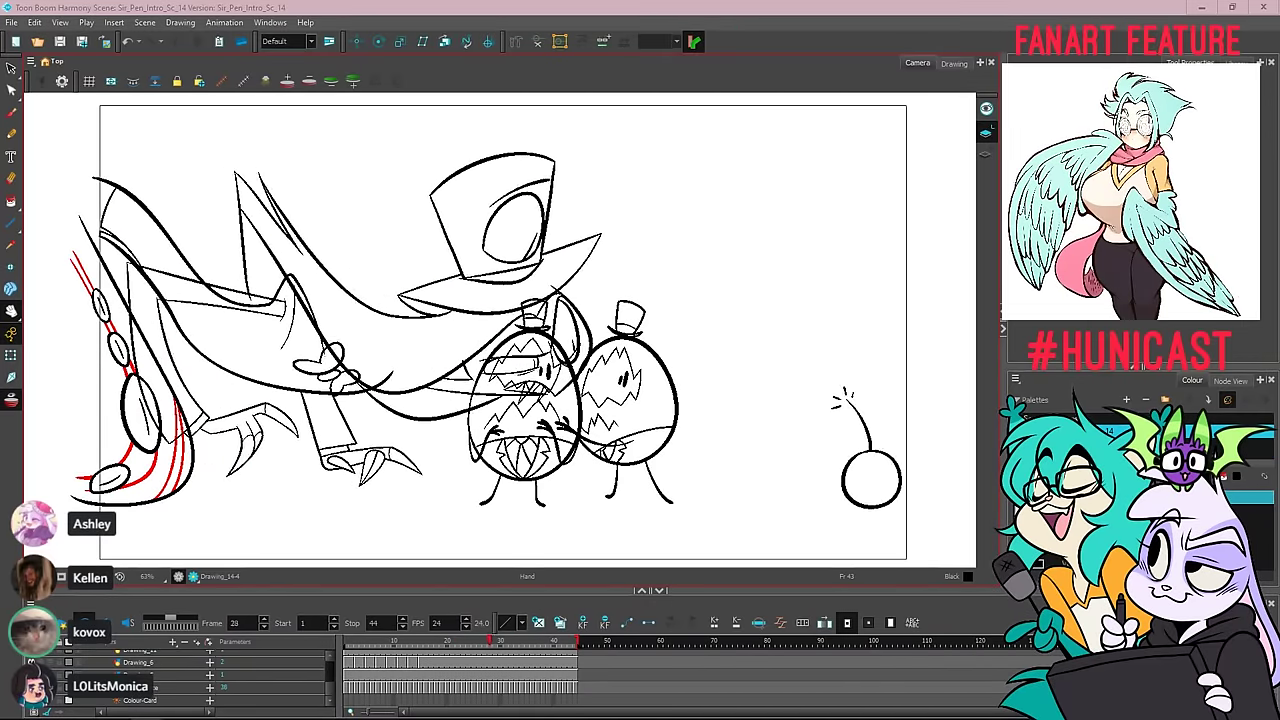
pyautogui.click(40, 622)
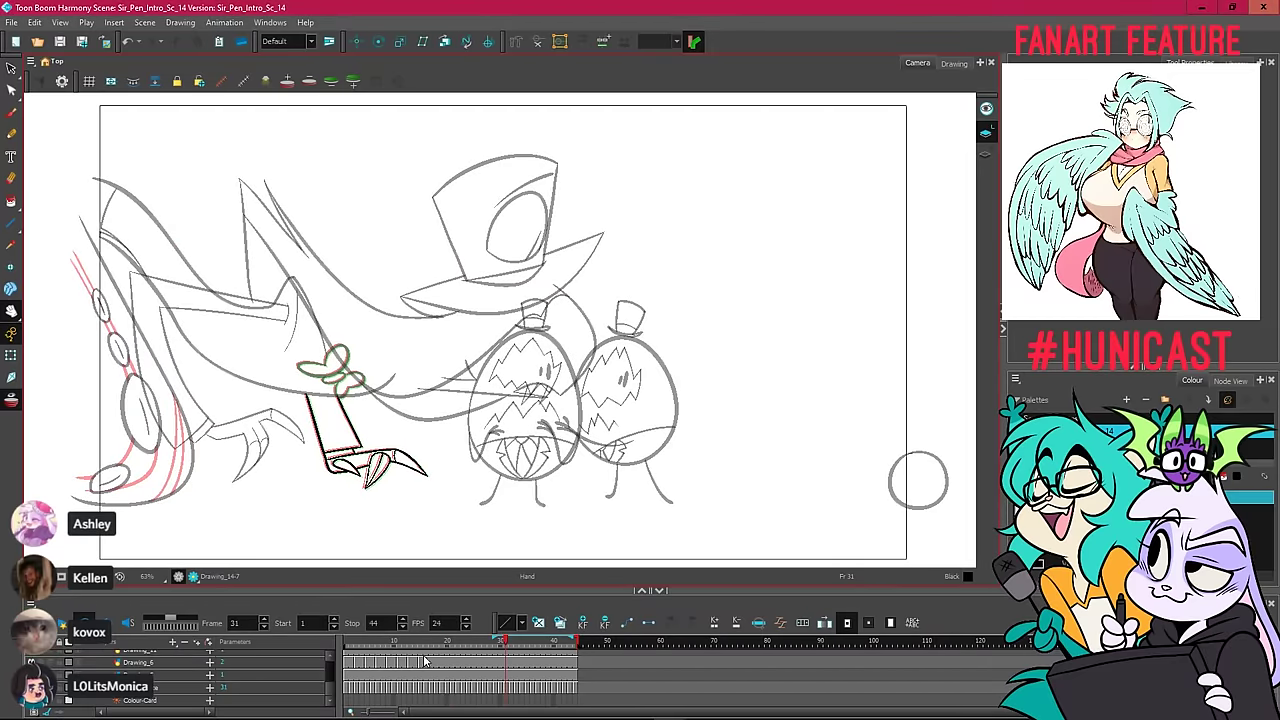
# Set up the Pencil with the Red colour to draw on the arm's drawing at frame 8.
pyautogui.scroll(-2, 437, 688)
pyautogui.moveTo(458, 641); pyautogui.dragTo(384, 655)
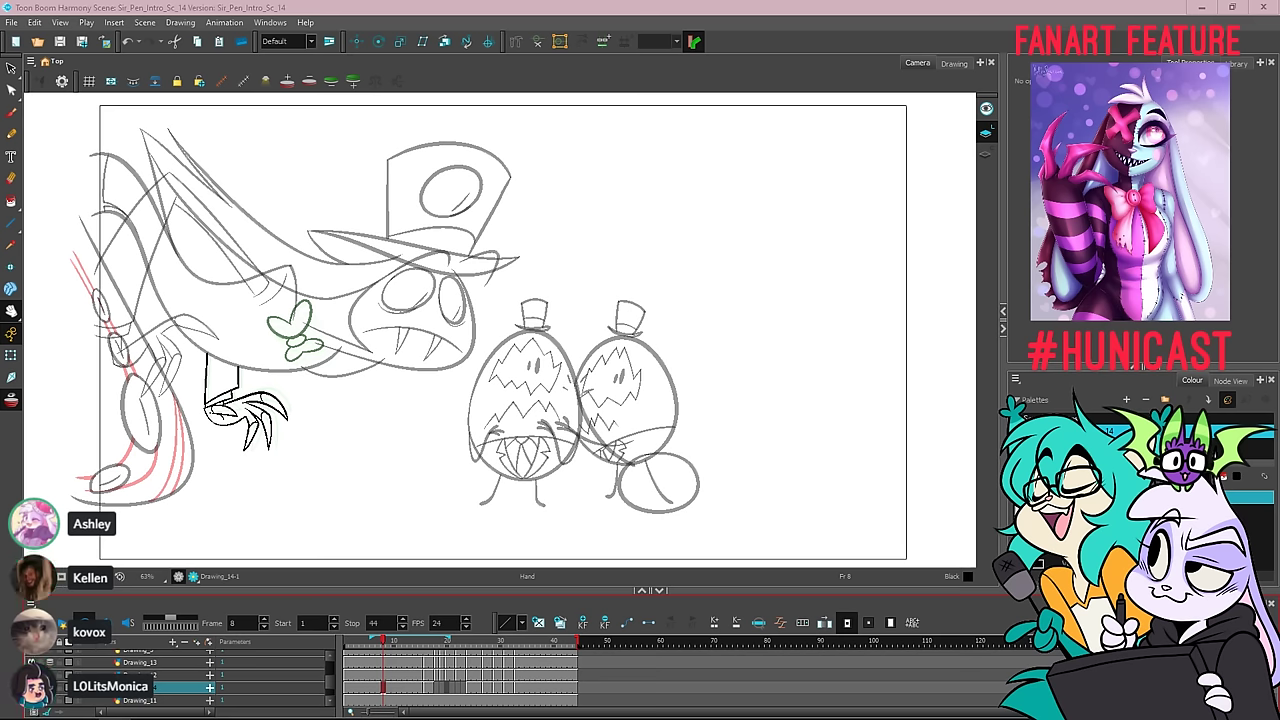
pyautogui.click(14, 133)
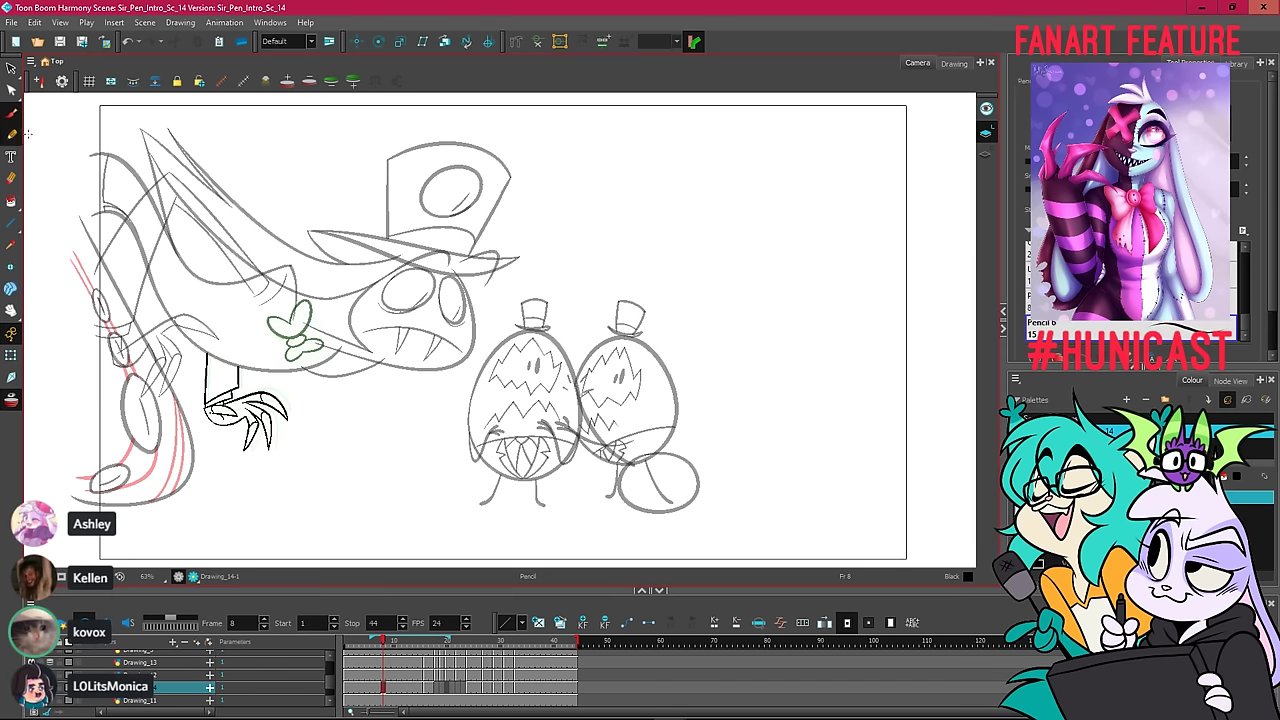
pyautogui.click(1255, 523)
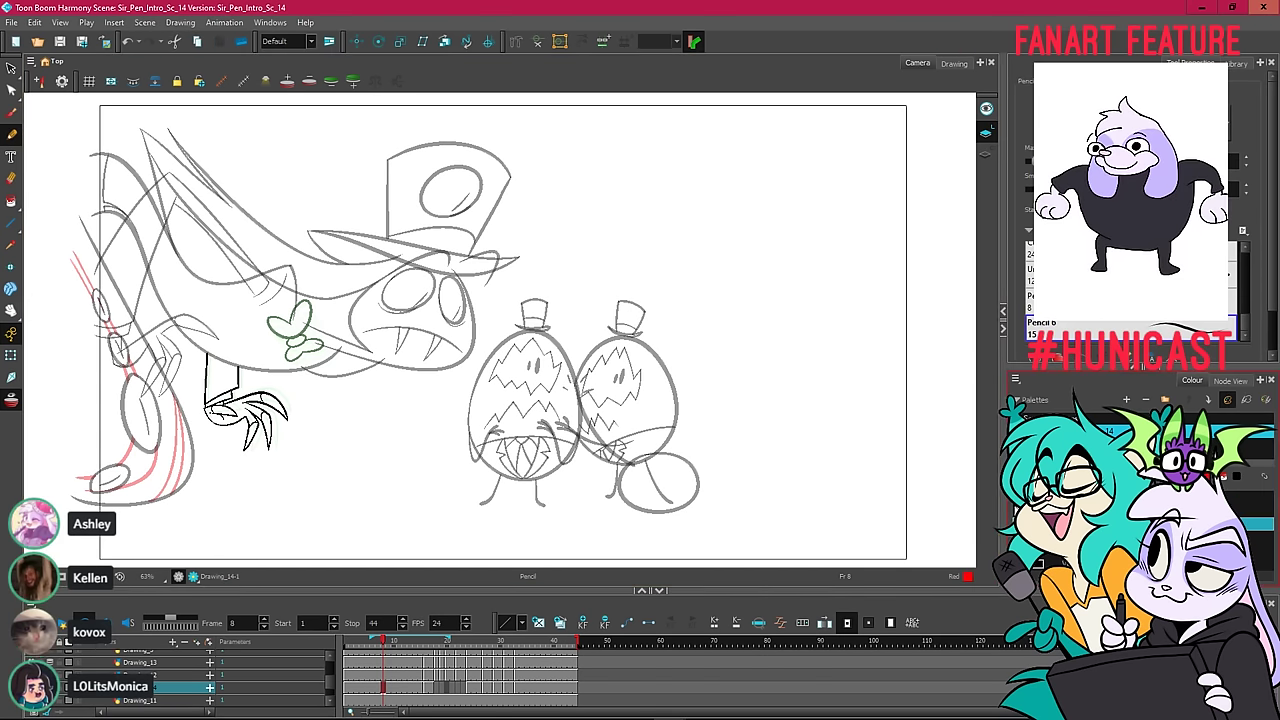
pyautogui.scroll(5, 257, 381)
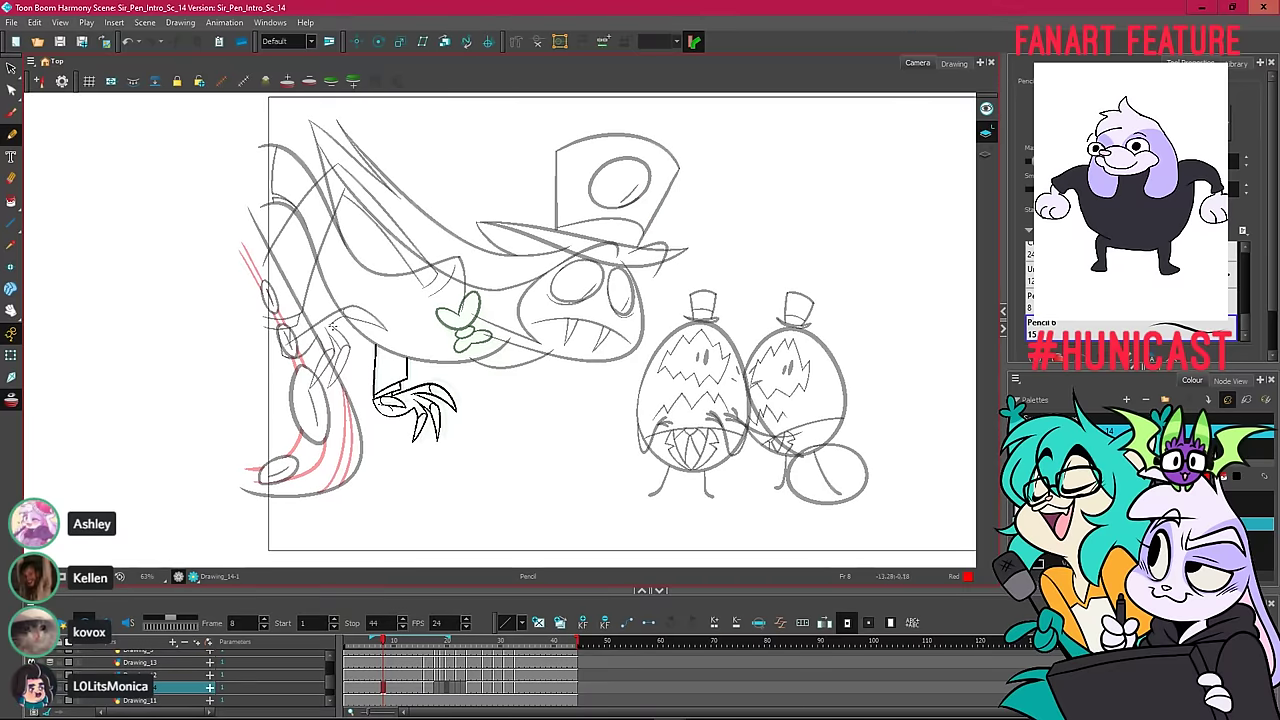
pyautogui.moveTo(374, 415); pyautogui.dragTo(384, 325)
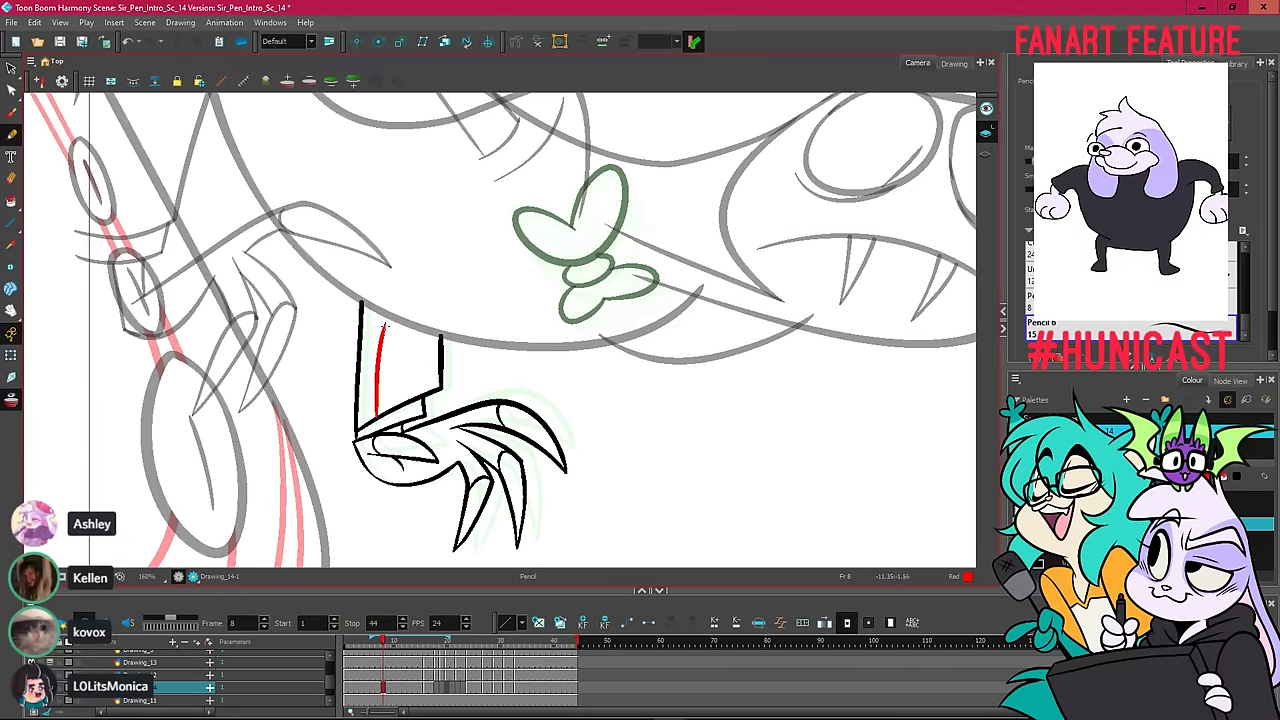
pyautogui.moveTo(375, 418); pyautogui.dragTo(380, 313)
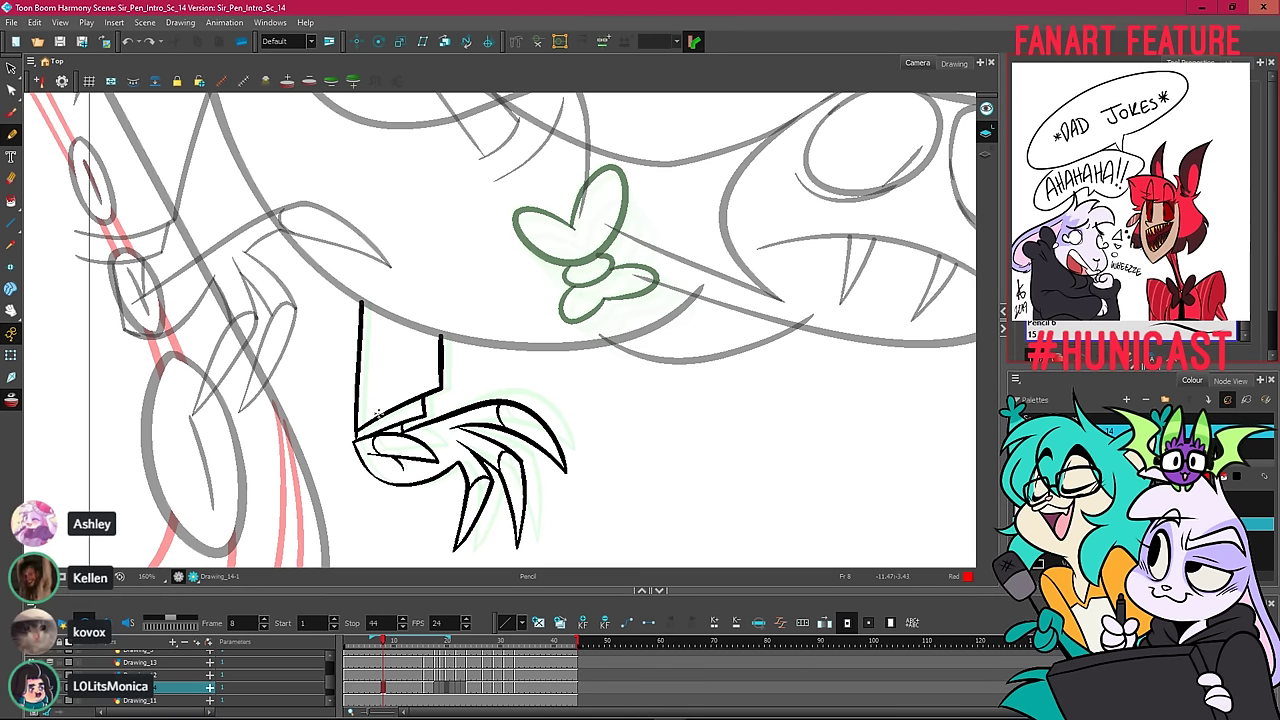
pyautogui.moveTo(378, 414); pyautogui.dragTo(379, 350)
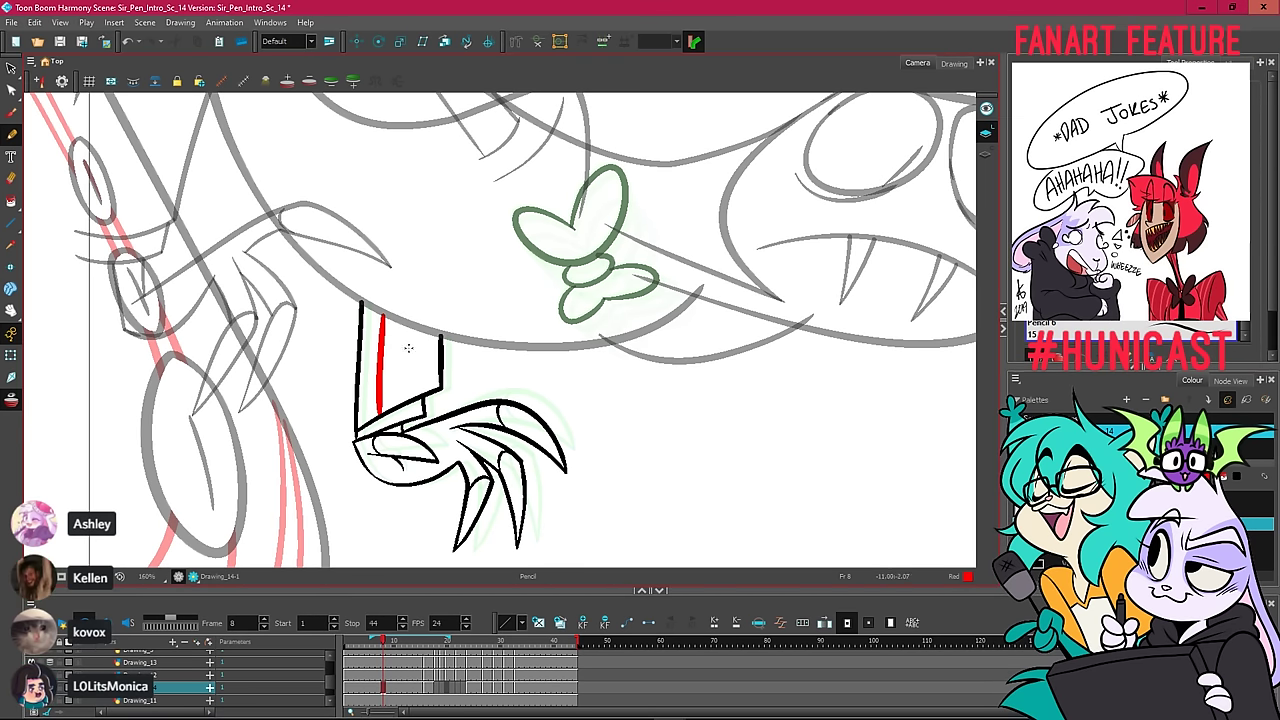
pyautogui.hotkey('ctrl', 'z')
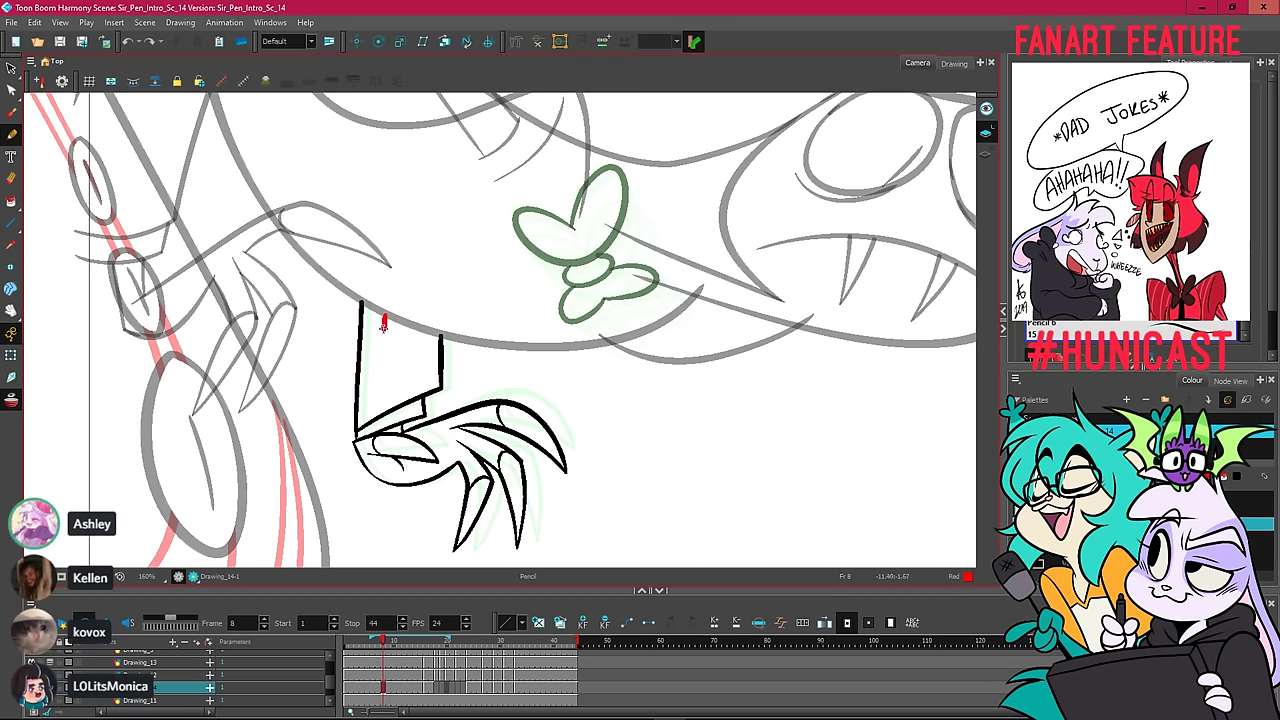
pyautogui.moveTo(383, 327); pyautogui.dragTo(382, 370)
pyautogui.hotkey('ctrl', 'z')
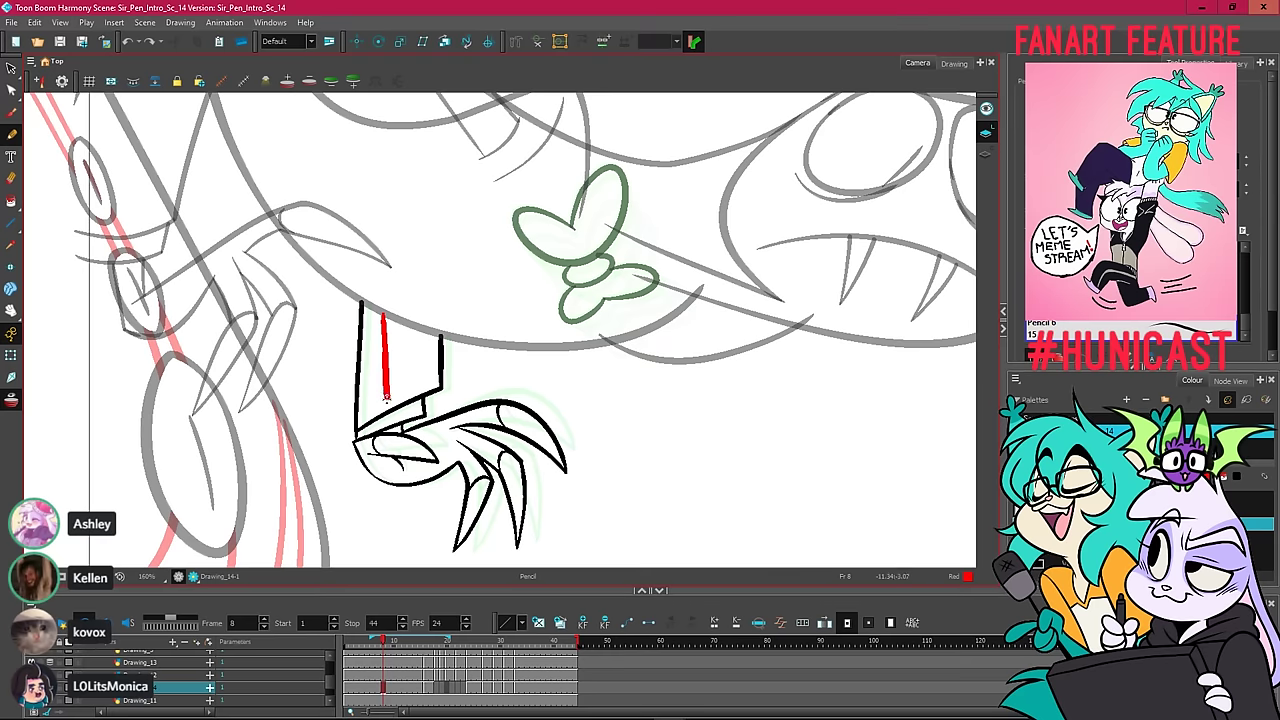
# Draw two vertical red stripes inside the arm section above the clawed hand on frame 8.
pyautogui.moveTo(381, 400); pyautogui.dragTo(382, 413)
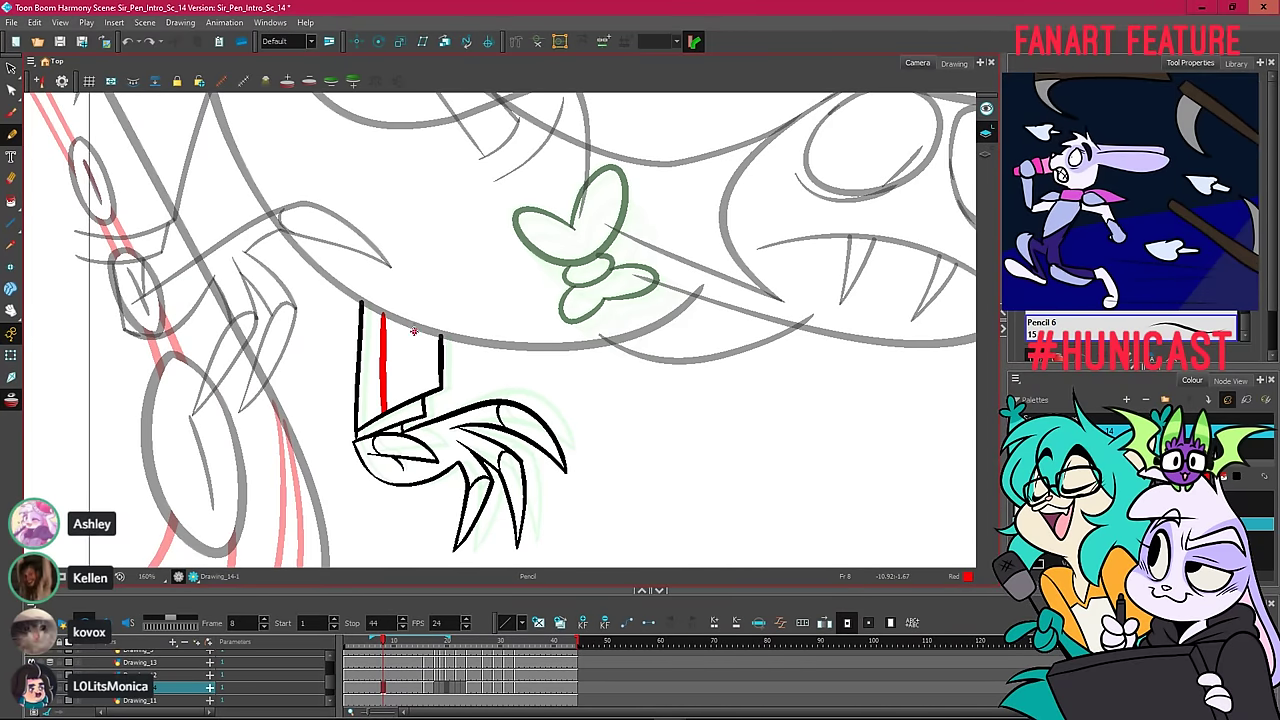
pyautogui.hotkey('ctrl', 'z')
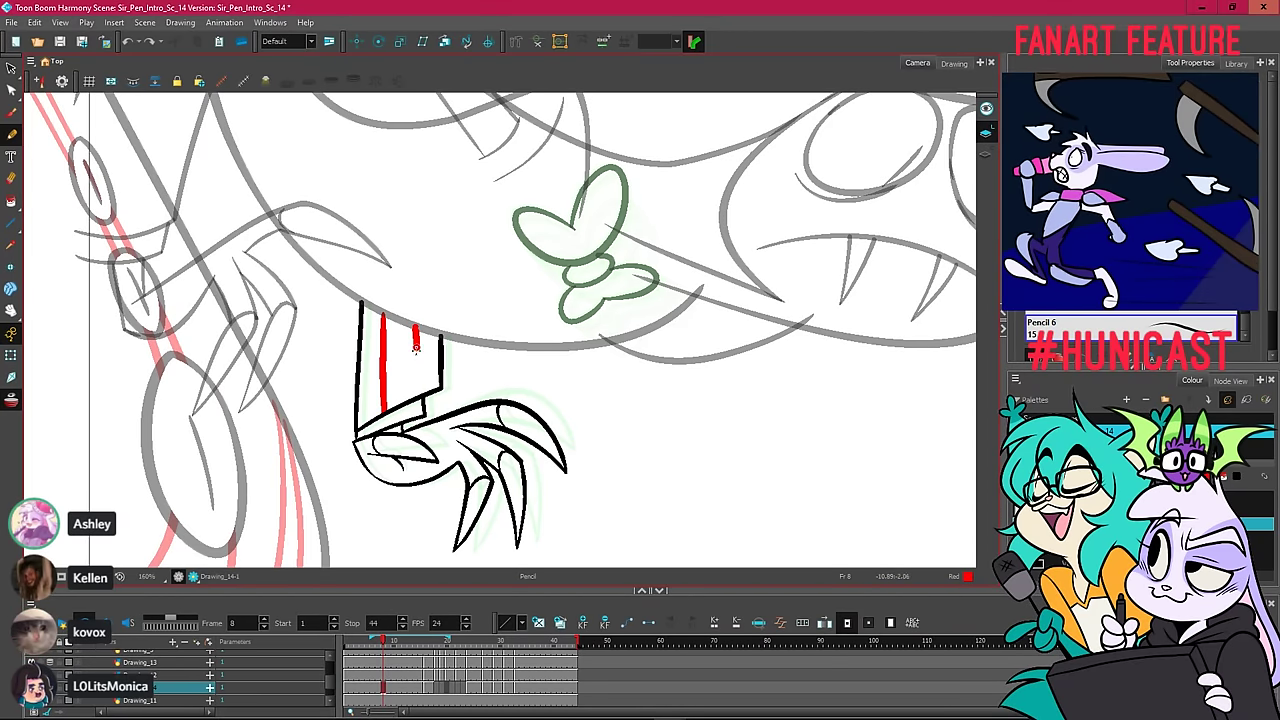
pyautogui.press('1')
pyautogui.press('1')
pyautogui.press('1')
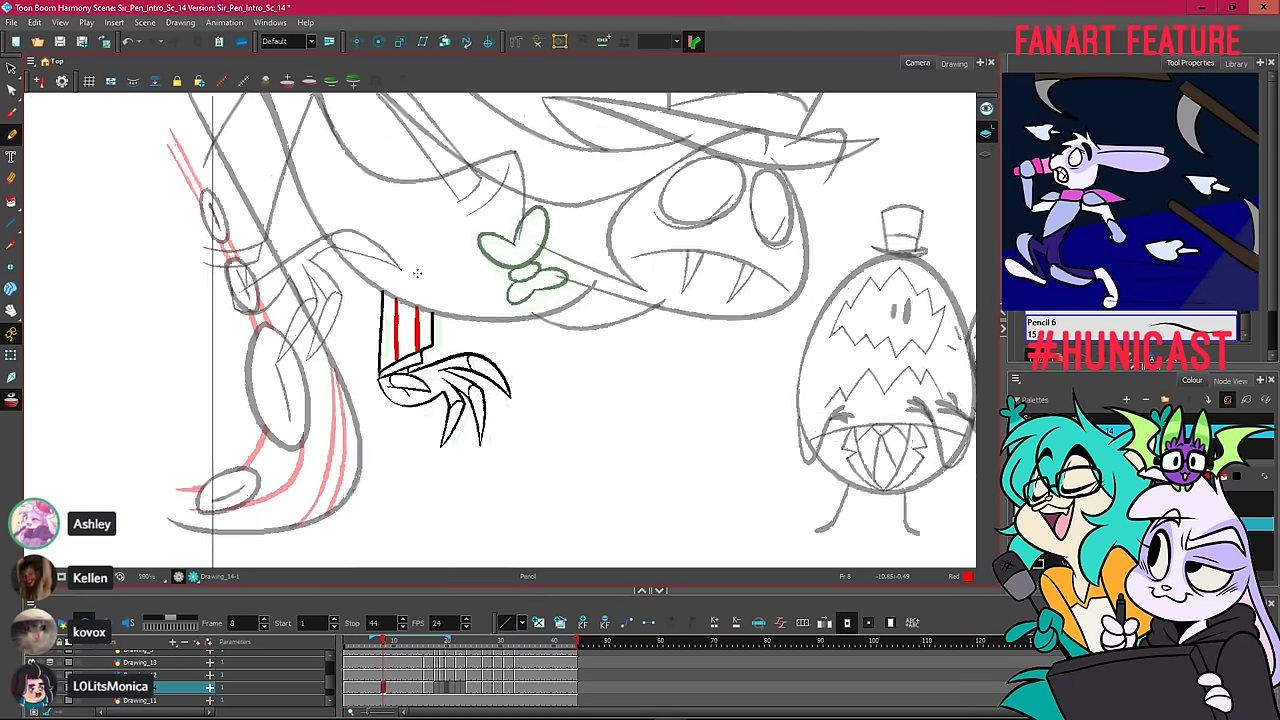
pyautogui.moveTo(474, 295); pyautogui.dragTo(422, 355)
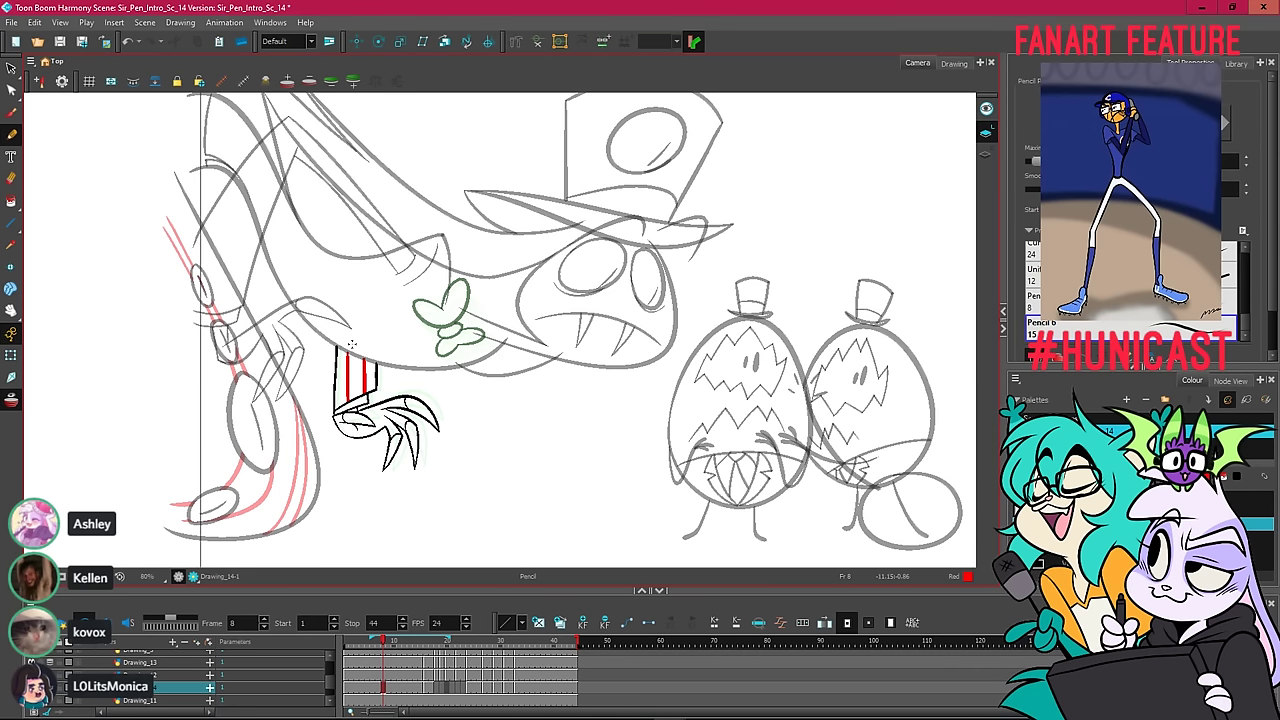
# Select and copy the arm's two red stripes, and advance to frame 15.
pyautogui.click(9, 68)
pyautogui.rightClick(362, 274)
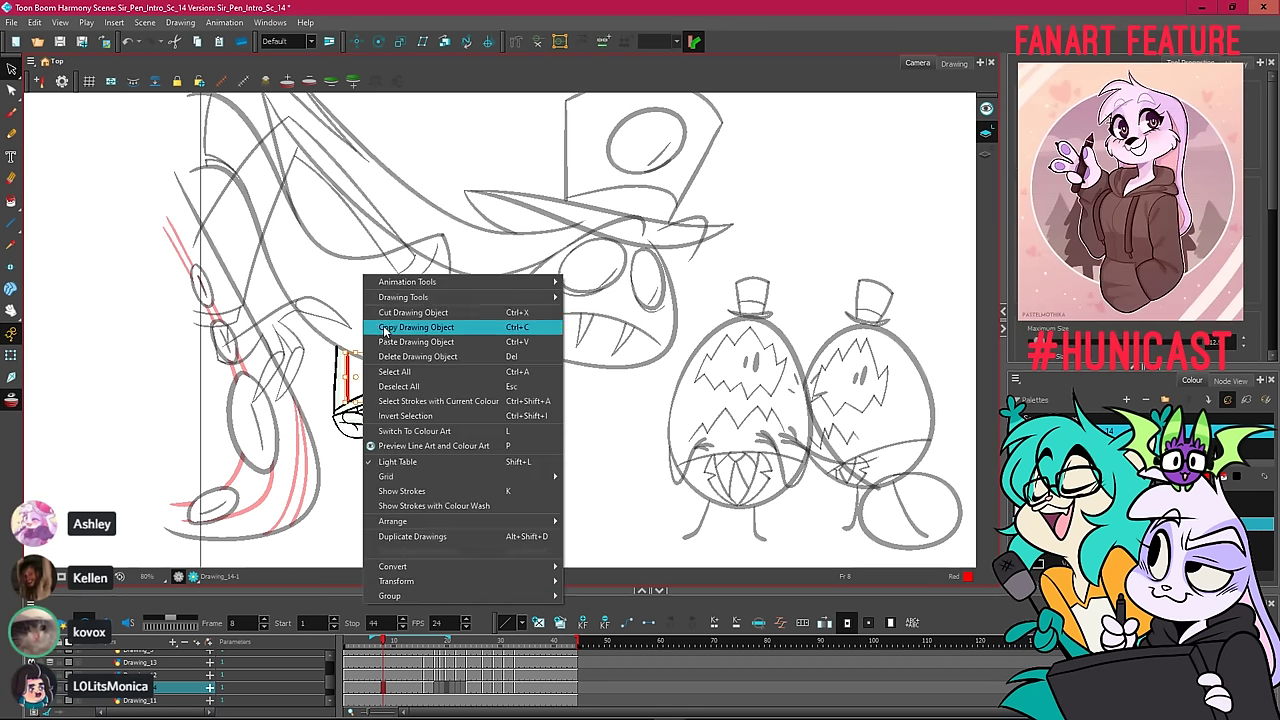
pyautogui.click(384, 327)
pyautogui.press('.')
pyautogui.press('.')
pyautogui.press('.')
pyautogui.press('.')
pyautogui.press('.')
pyautogui.press('.')
pyautogui.press('.')
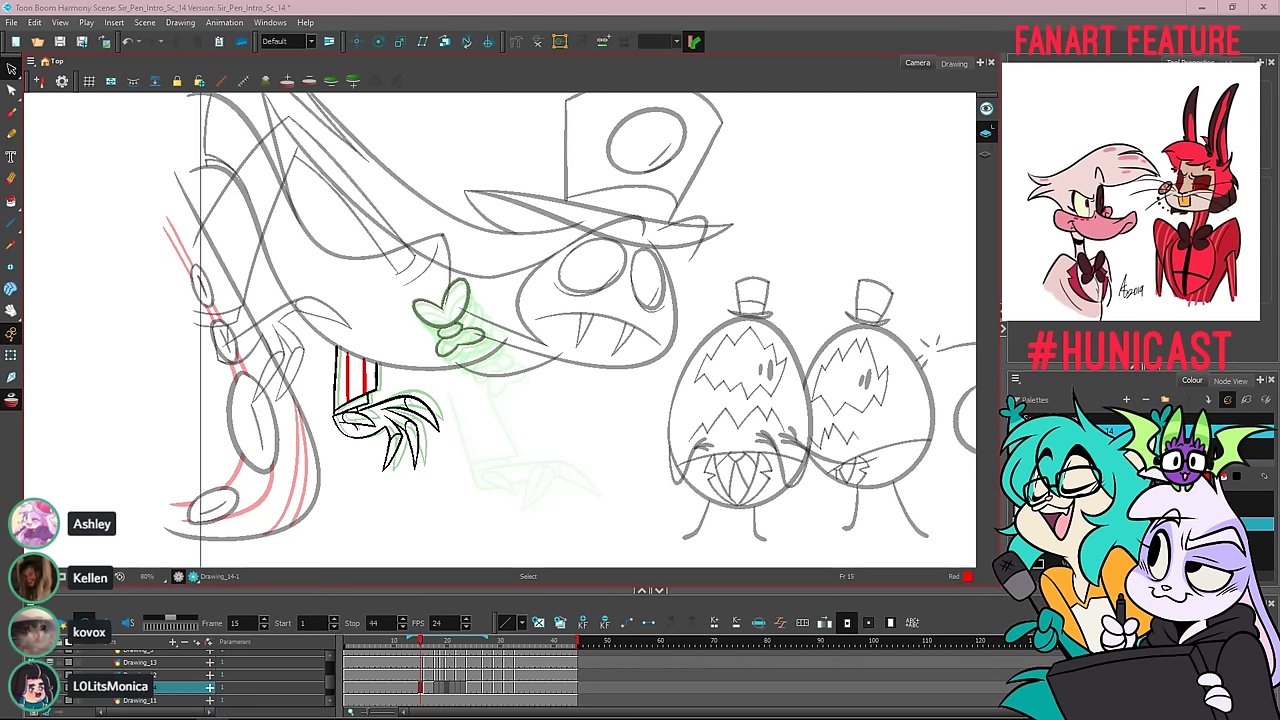
pyautogui.click(393, 6)
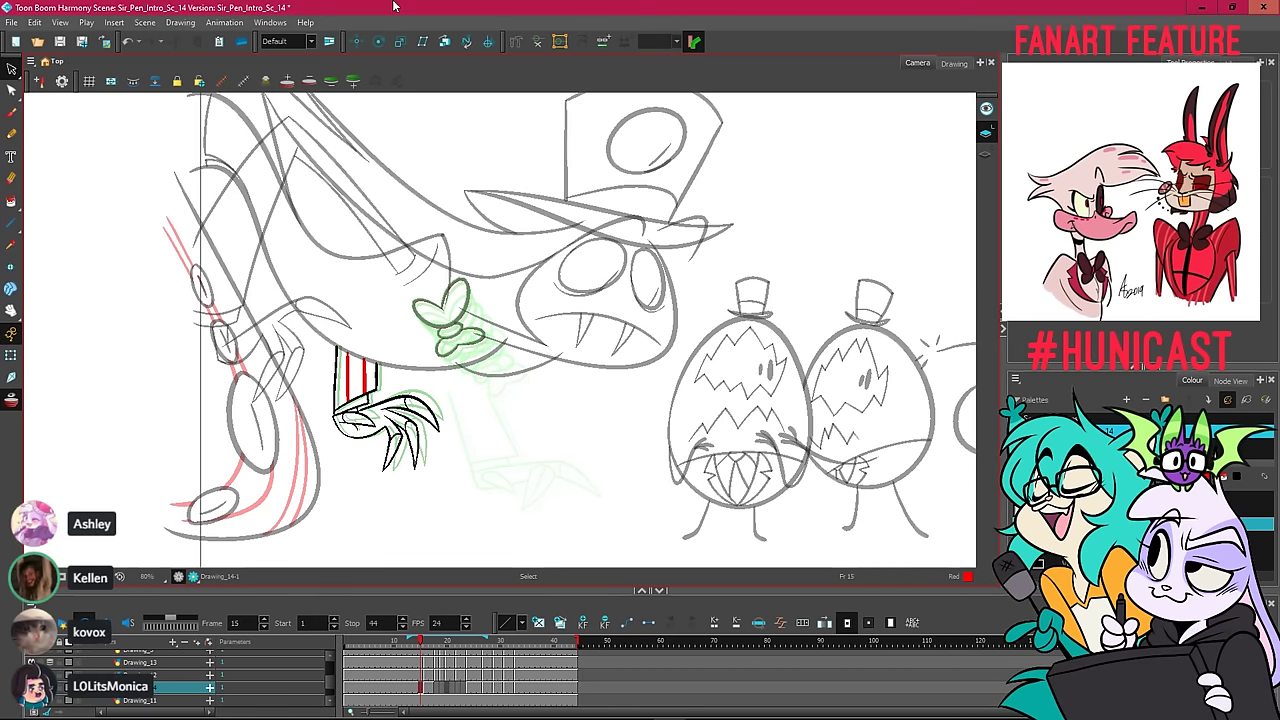
# Copy the two red stripes from frame 15 and paste them into the arm drawing on frame 16.
pyautogui.press('2')
pyautogui.press('2')
pyautogui.click(376, 368)
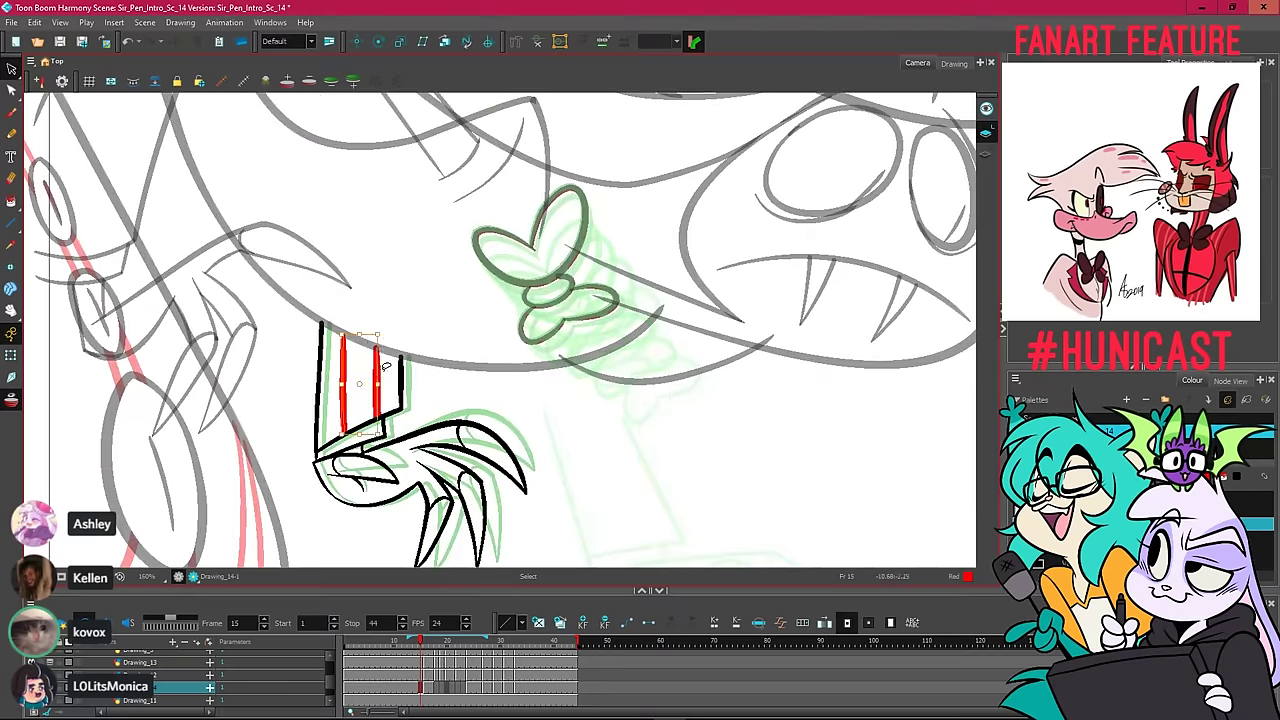
pyautogui.rightClick(367, 231)
pyautogui.click(393, 286)
pyautogui.press('.')
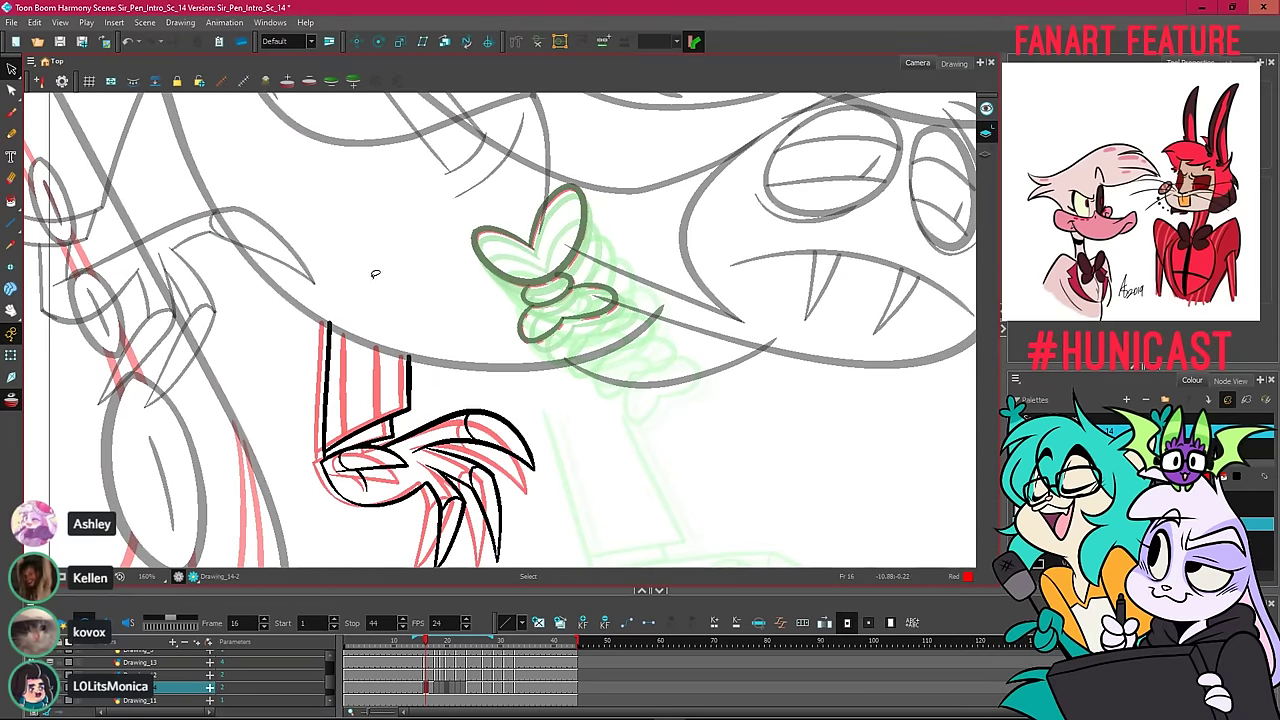
pyautogui.rightClick(390, 298)
pyautogui.click(440, 363)
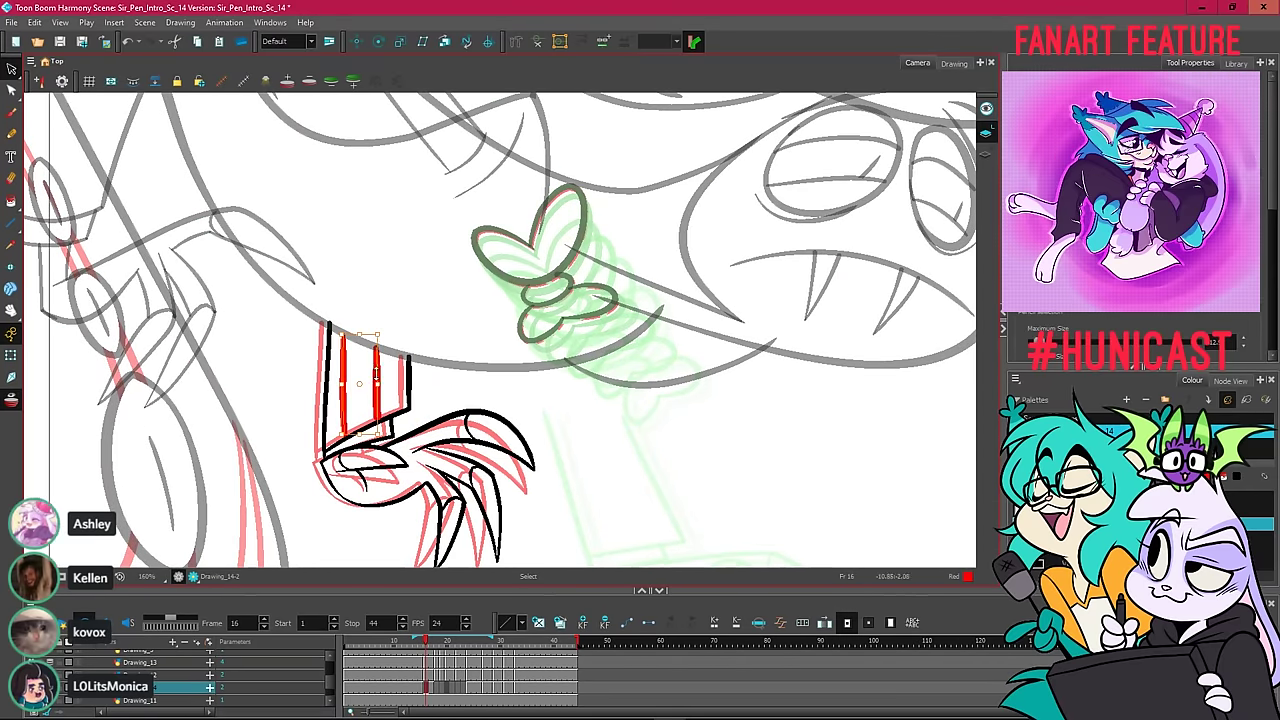
# Shift the pasted stripes on frame 16 to follow the arm's outline and compare them with frame 15.
pyautogui.scroll(2, 350, 360)
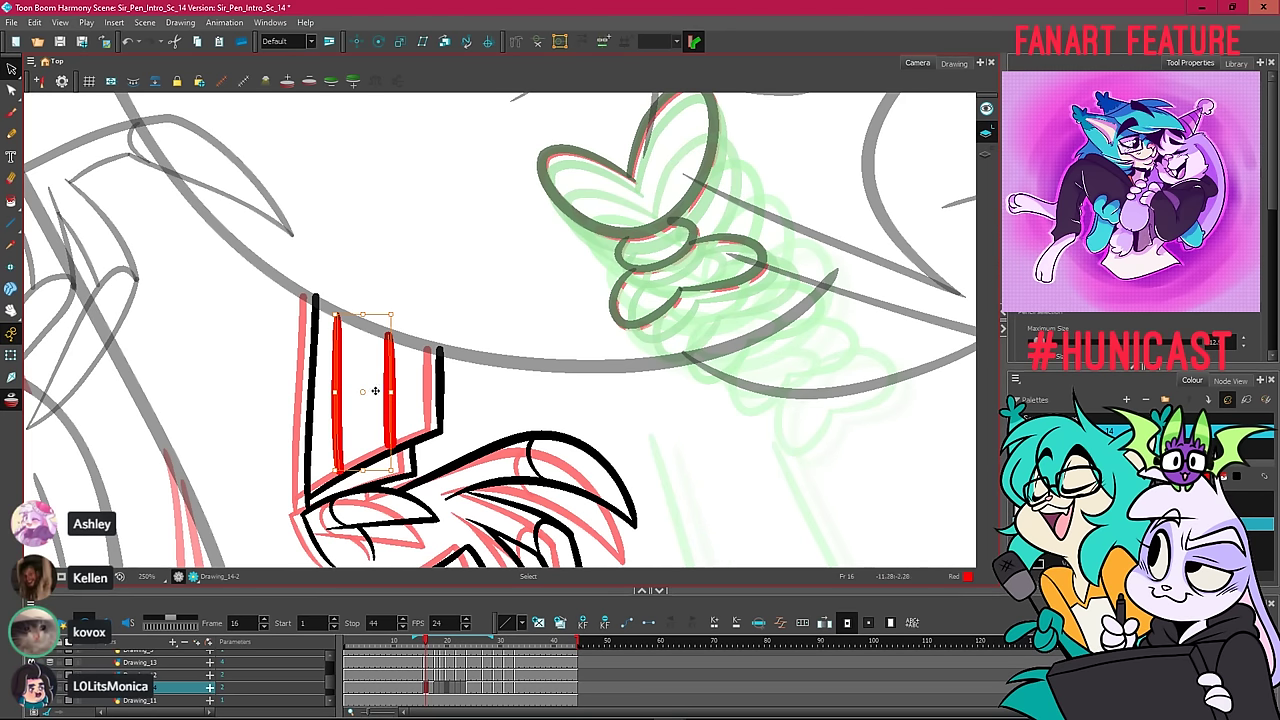
pyautogui.scroll(1, 388, 418)
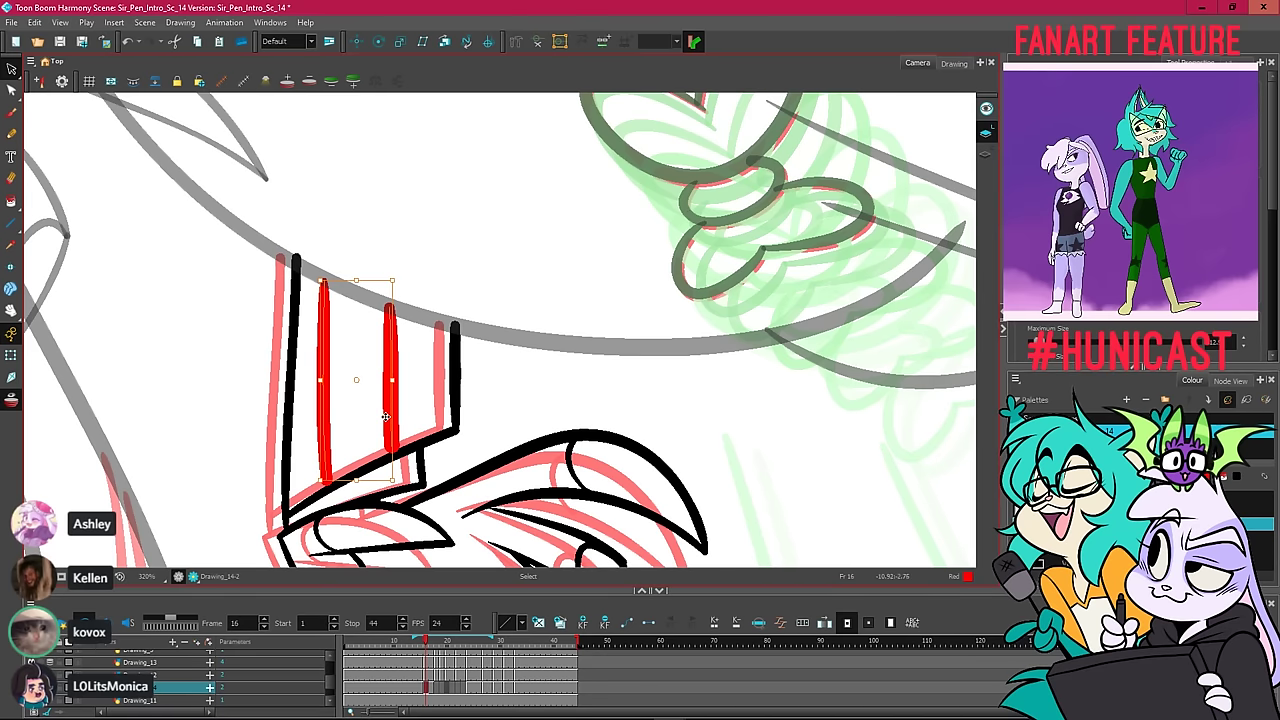
pyautogui.moveTo(385, 417); pyautogui.dragTo(402, 413)
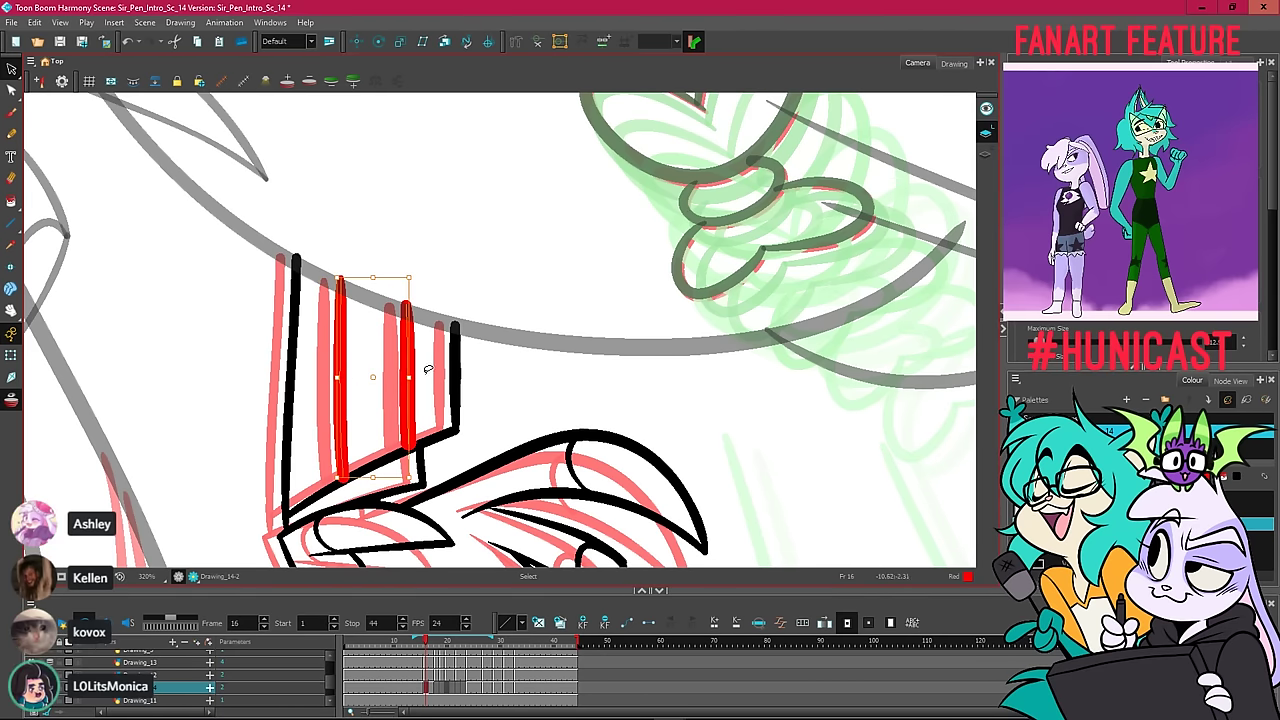
pyautogui.moveTo(401, 402); pyautogui.dragTo(403, 402)
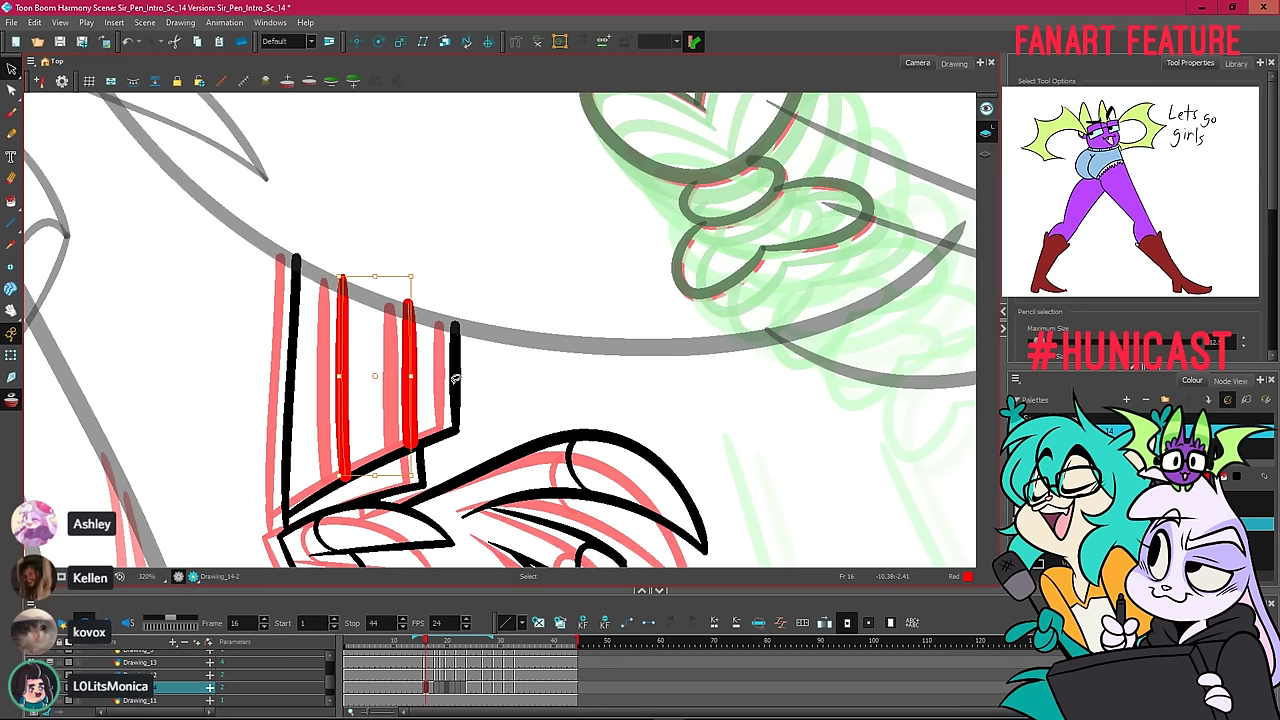
pyautogui.click(477, 383)
pyautogui.press('1')
pyautogui.press('1')
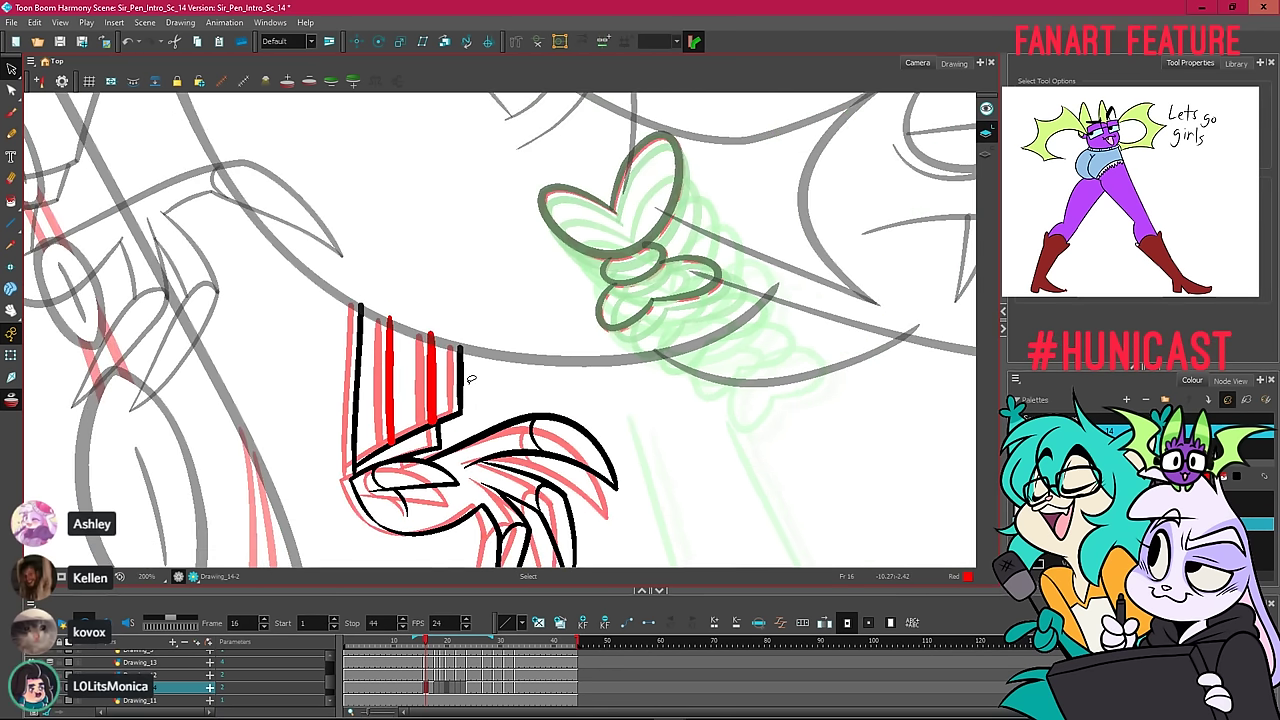
pyautogui.press(',')
pyautogui.press('.')
pyautogui.press(',')
pyautogui.press('.')
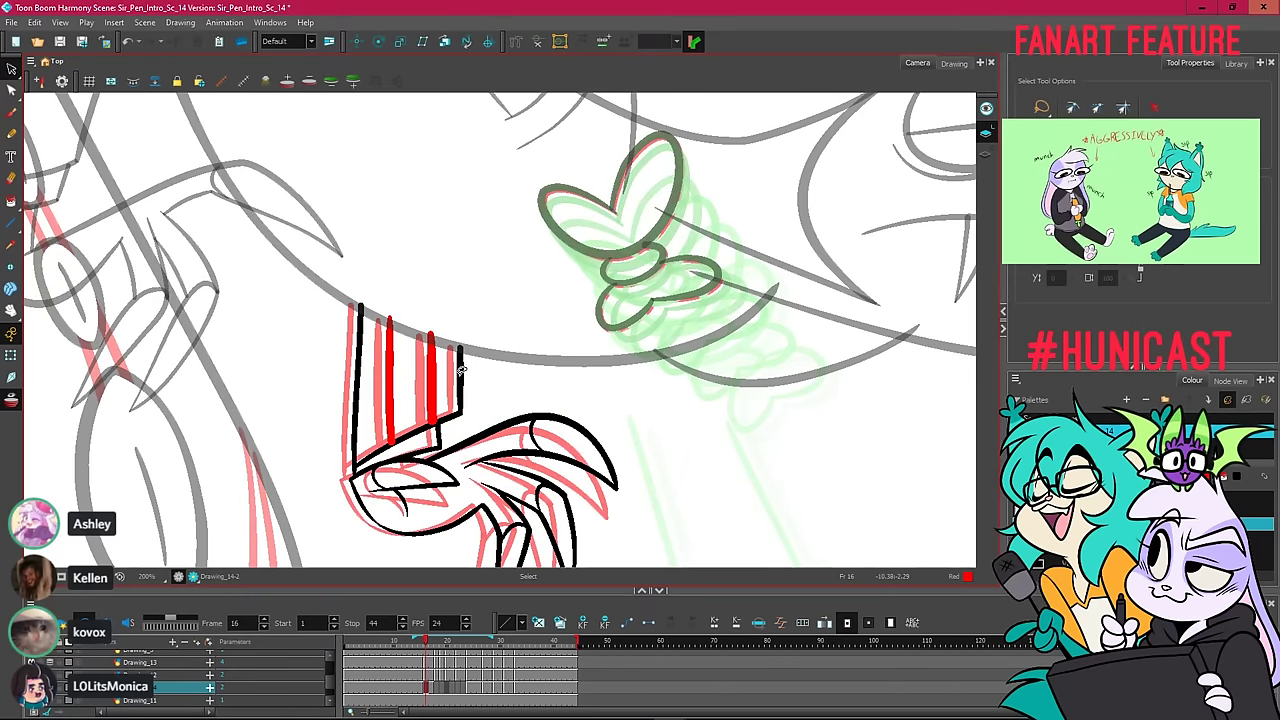
pyautogui.press('.')
# Send the two red stripes on frame 16 behind the black lines and check them against frame 15.
pyautogui.moveTo(381, 392); pyautogui.dragTo(440, 380)
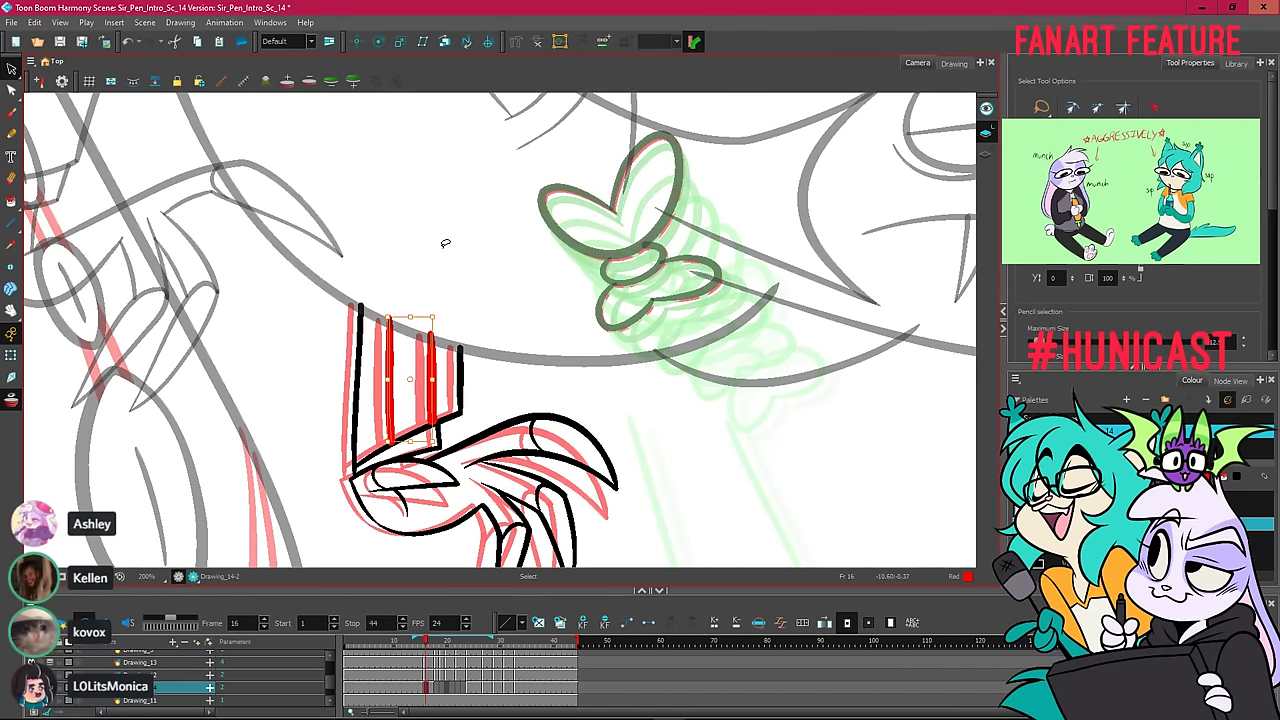
pyautogui.rightClick(448, 237)
pyautogui.moveTo(645, 487)
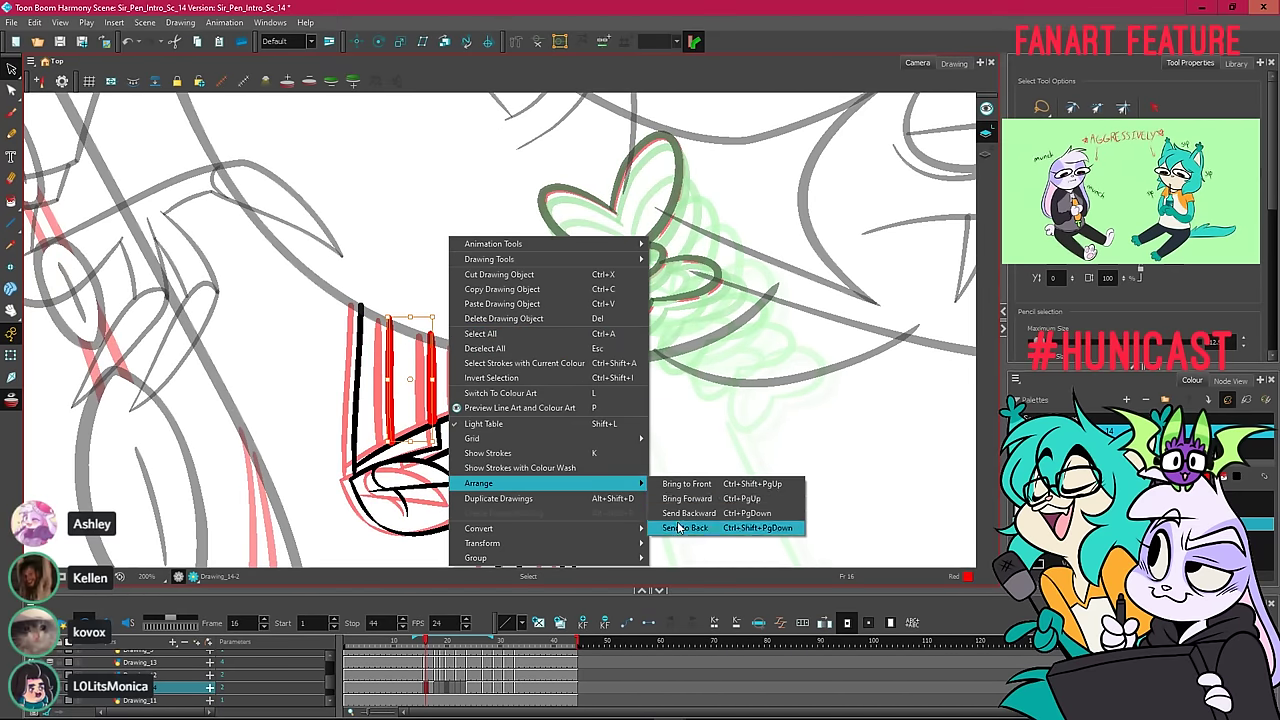
pyautogui.click(690, 528)
pyautogui.press('.')
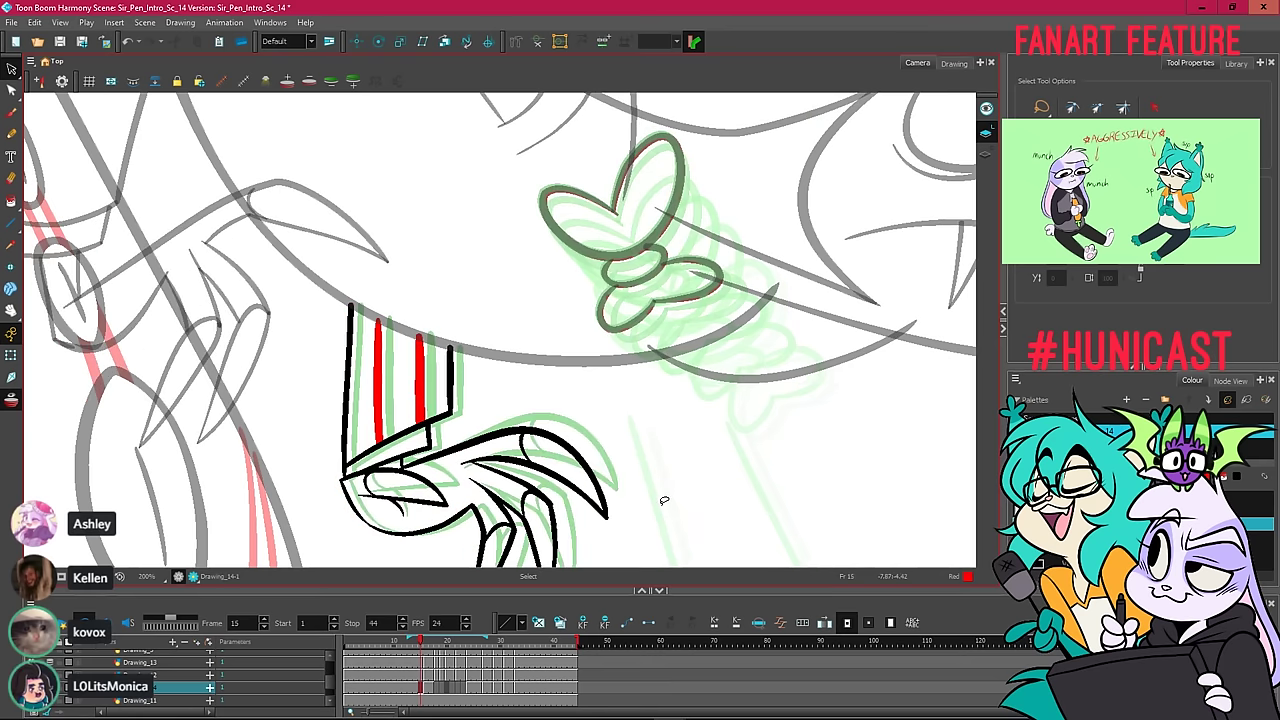
pyautogui.press('.')
pyautogui.press('.')
pyautogui.press('.')
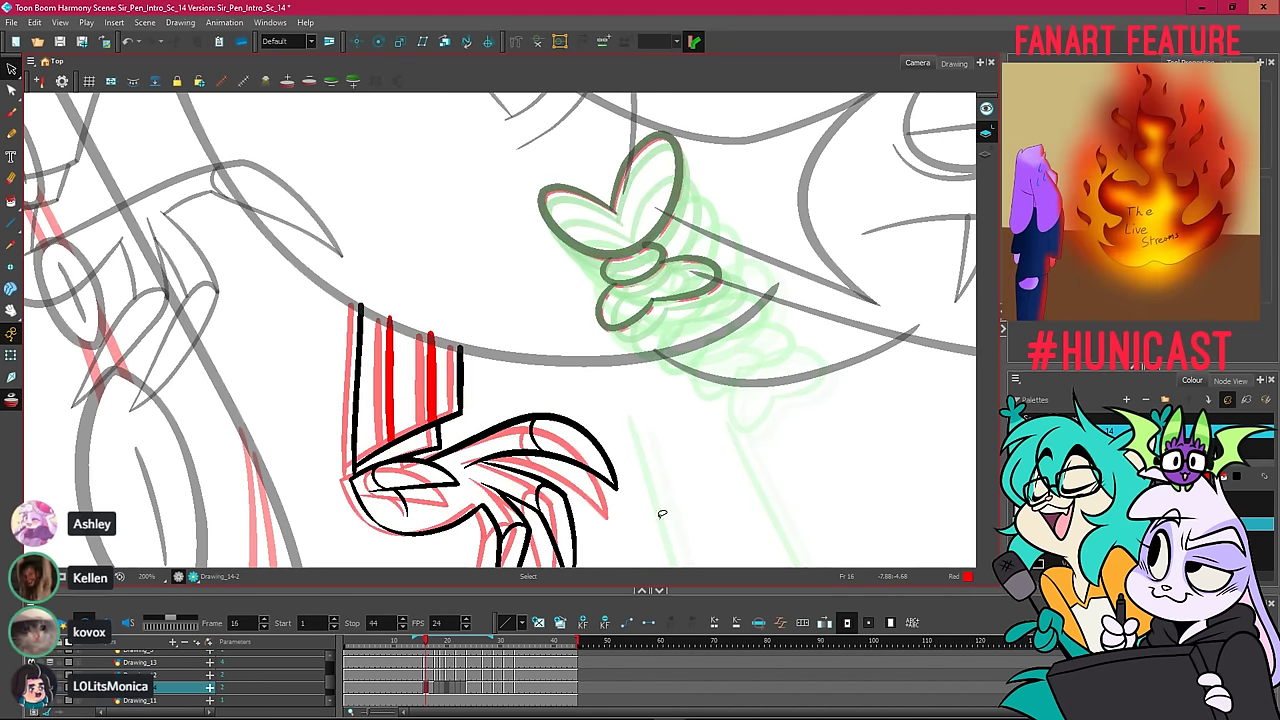
# Step through the leg drawings from frame 16 to frame 24.
pyautogui.press('.')
pyautogui.press('.')
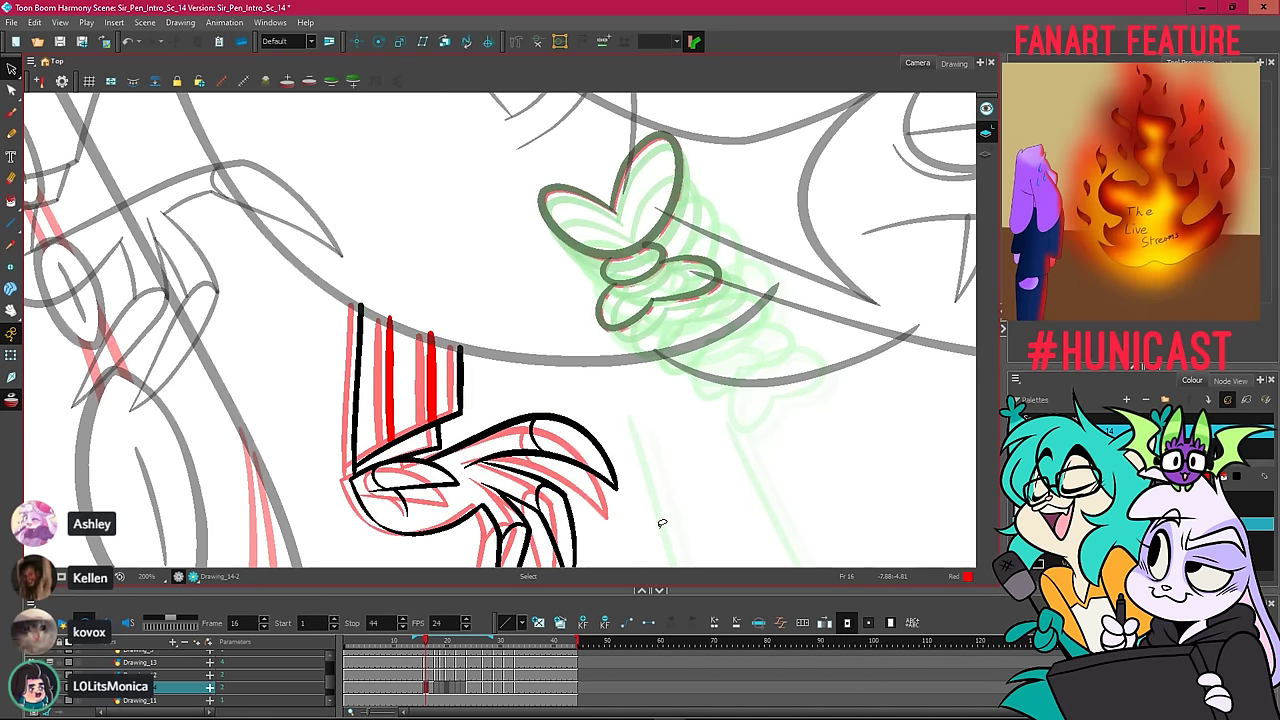
pyautogui.press('.')
pyautogui.press('.')
pyautogui.press('.')
pyautogui.press('.')
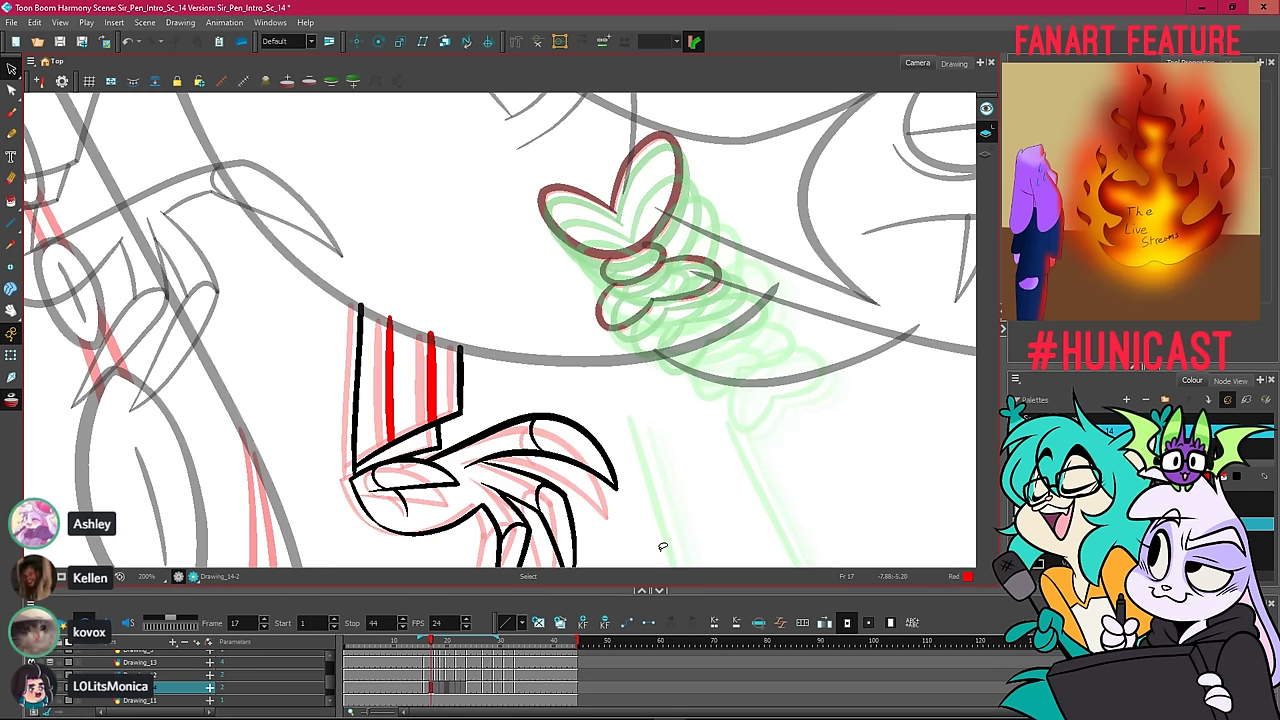
pyautogui.press('.')
pyautogui.press('.')
pyautogui.press('.')
pyautogui.press('.')
pyautogui.press('.')
pyautogui.press('1')
pyautogui.press('1')
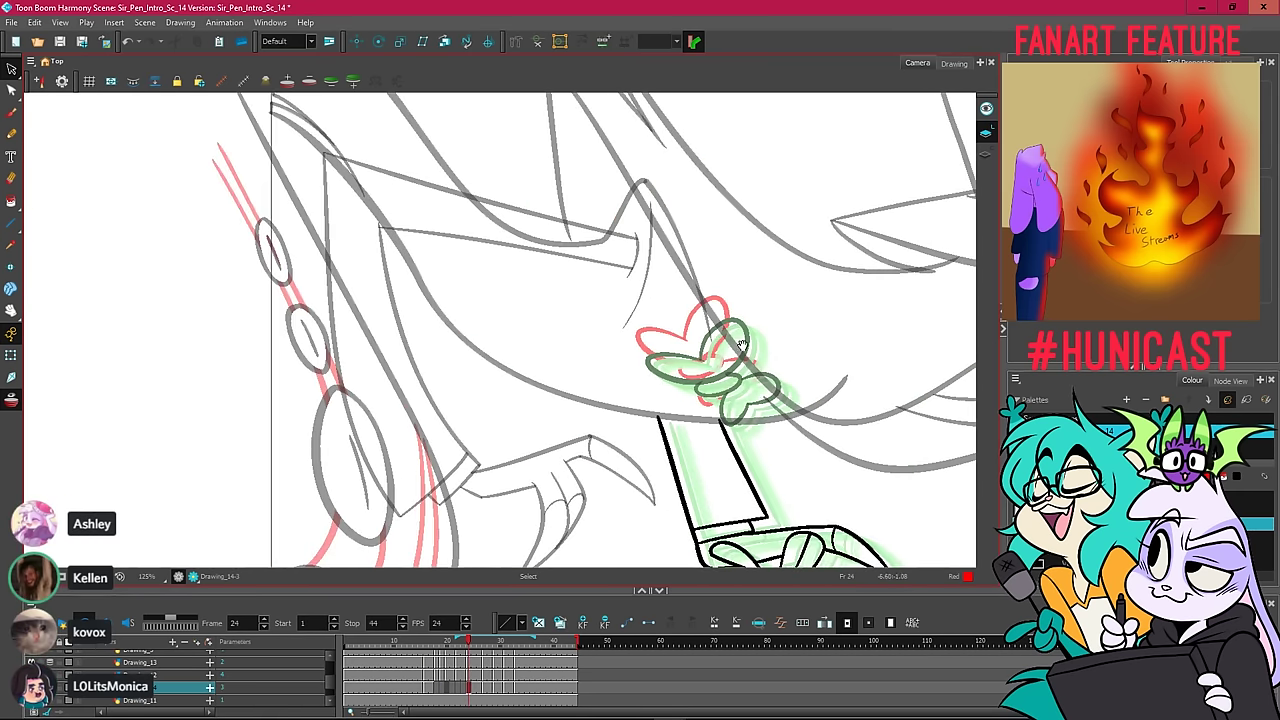
# Draw two red pencil stripes down the inside of the black-outlined trouser leg on frame 24, redoing the strokes until they fit.
pyautogui.moveTo(885, 388); pyautogui.dragTo(540, 326)
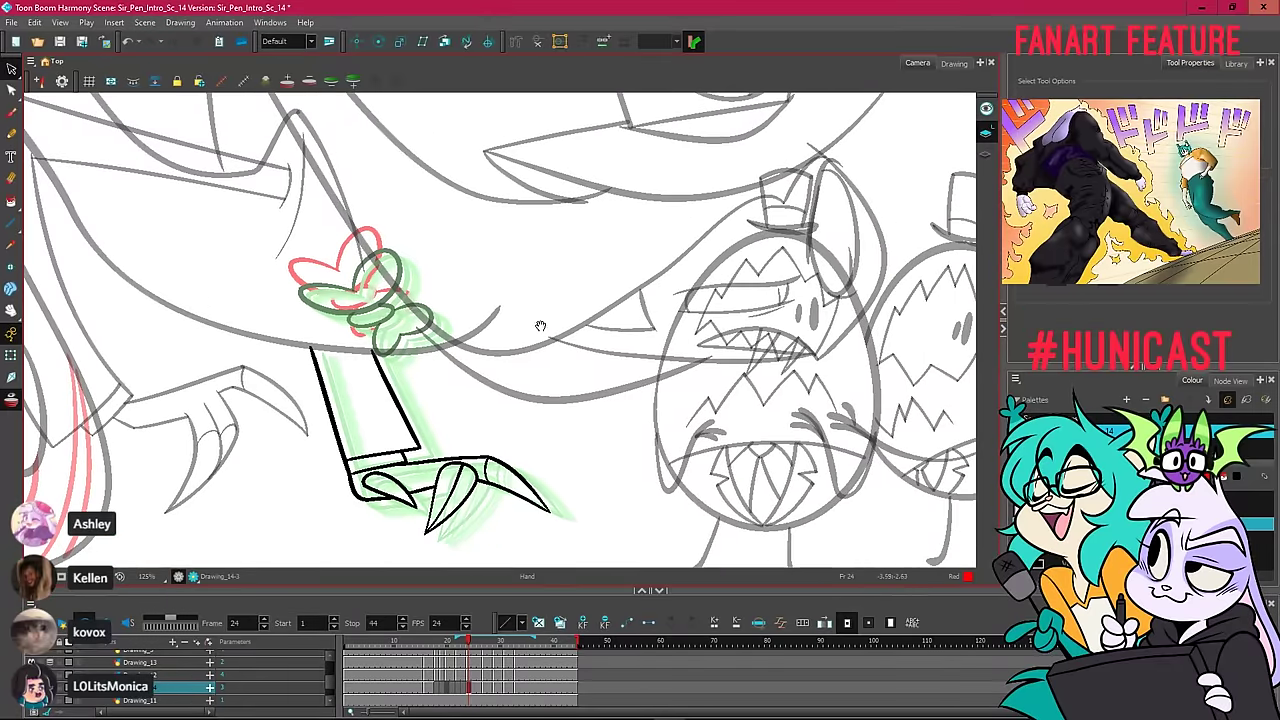
pyautogui.click(13, 134)
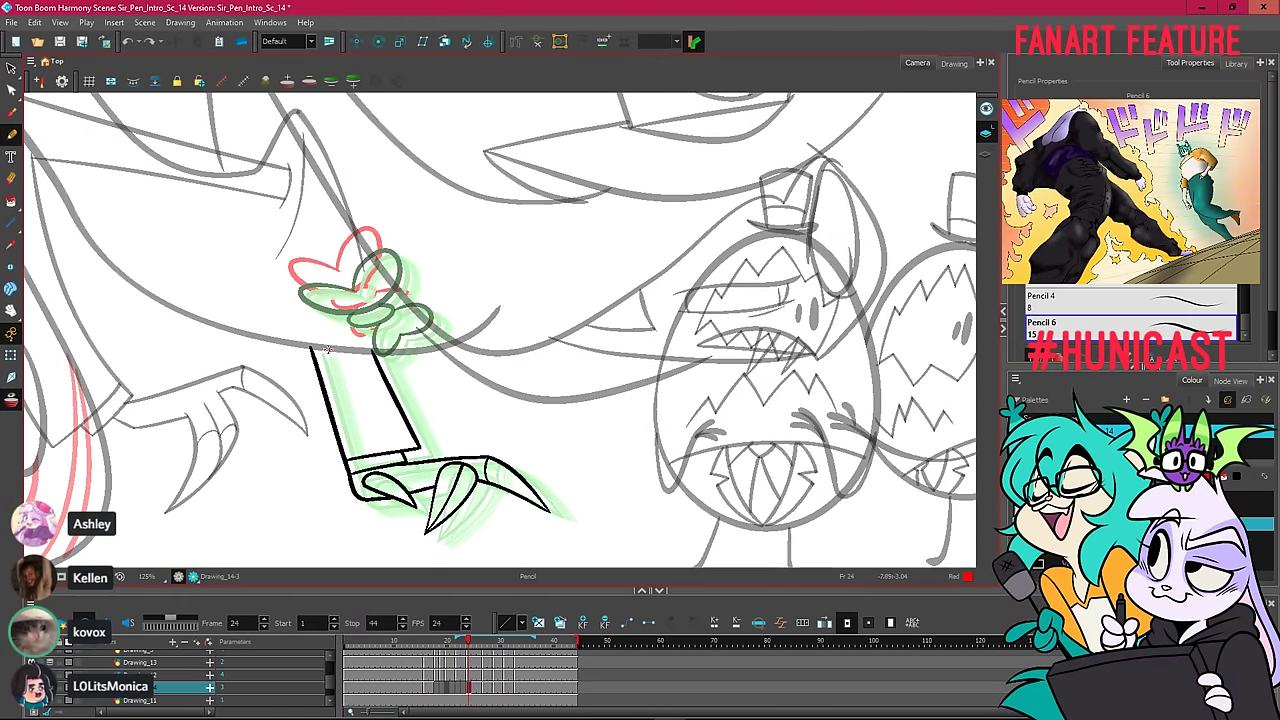
pyautogui.hotkey('ctrl', 'z')
pyautogui.moveTo(331, 351); pyautogui.dragTo(366, 454)
pyautogui.hotkey('ctrl', 'z')
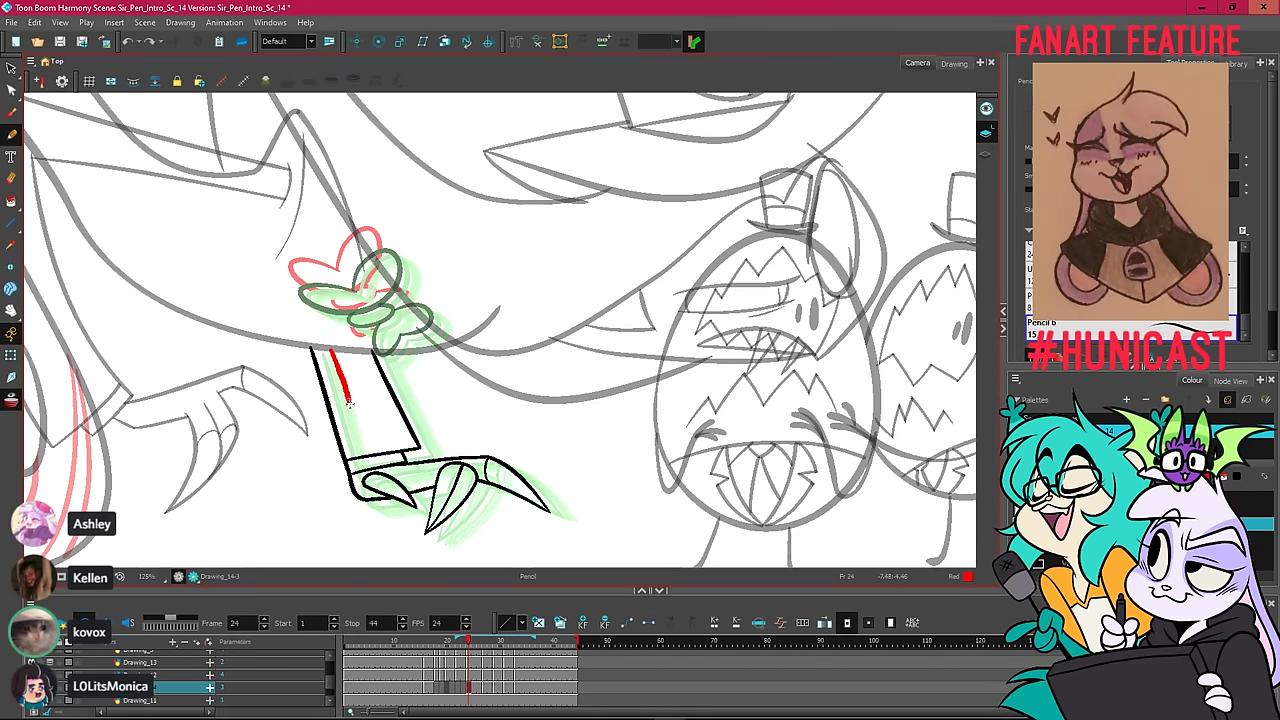
pyautogui.hotkey('ctrl', 'z')
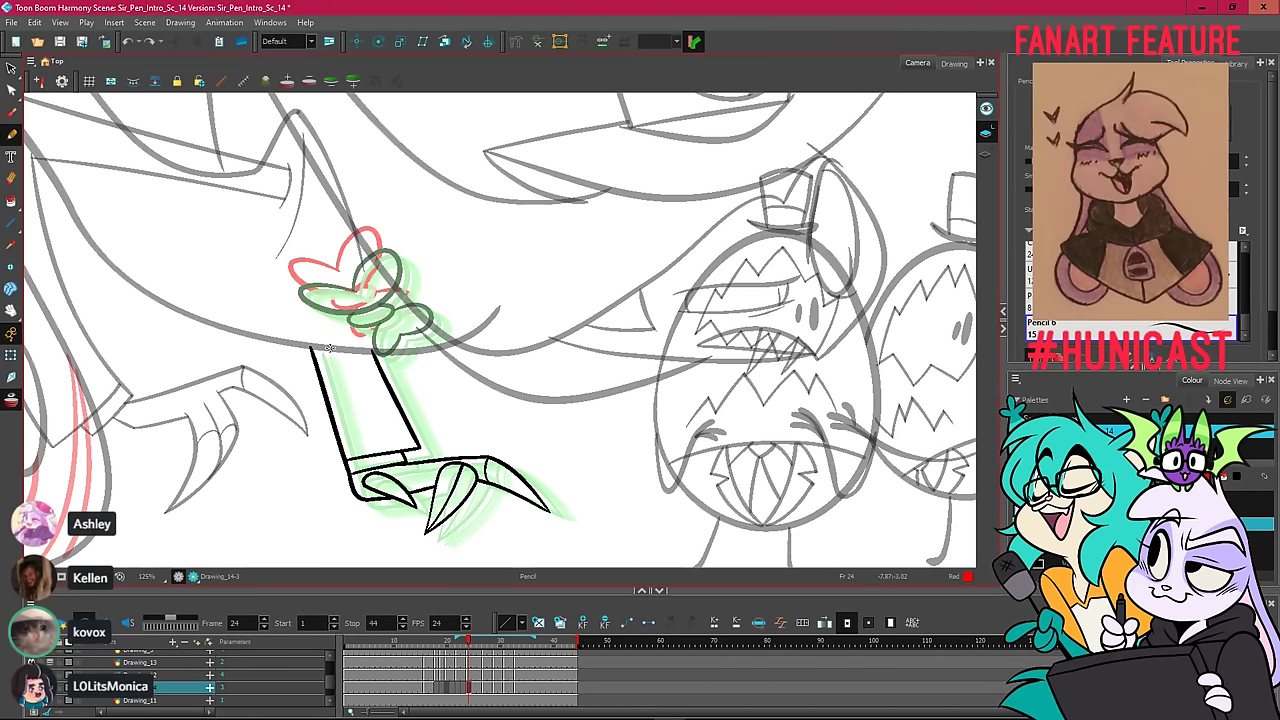
pyautogui.hotkey('ctrl', 'z')
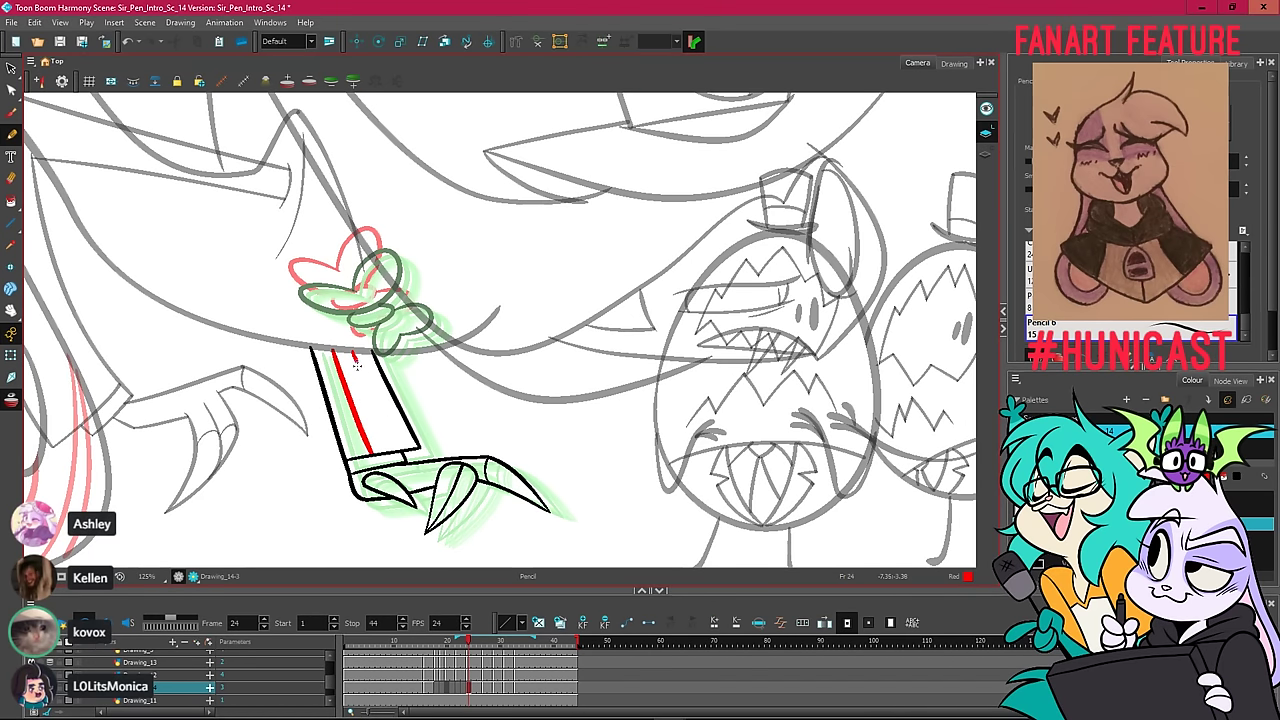
pyautogui.moveTo(356, 366); pyautogui.dragTo(390, 434)
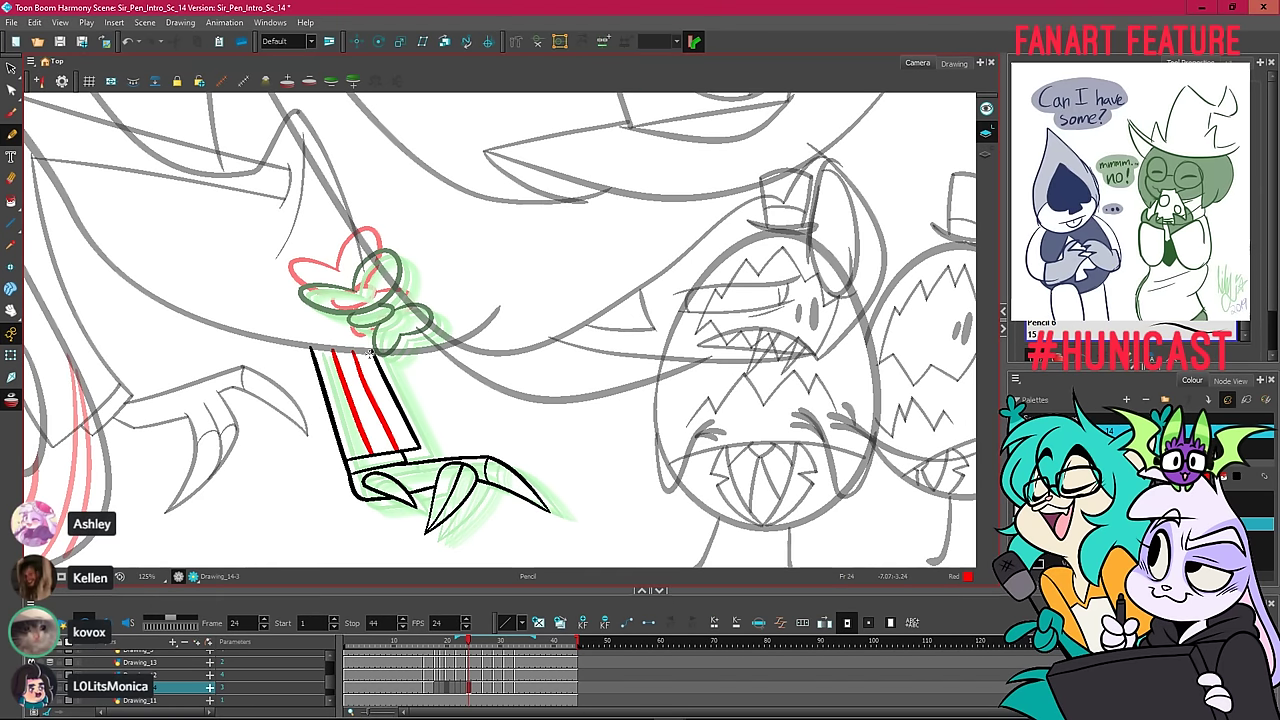
# Copy the two red trouser stripes from frame 24 and paste them into the leg drawing on frame 27.
pyautogui.hotkey('alt', 's')
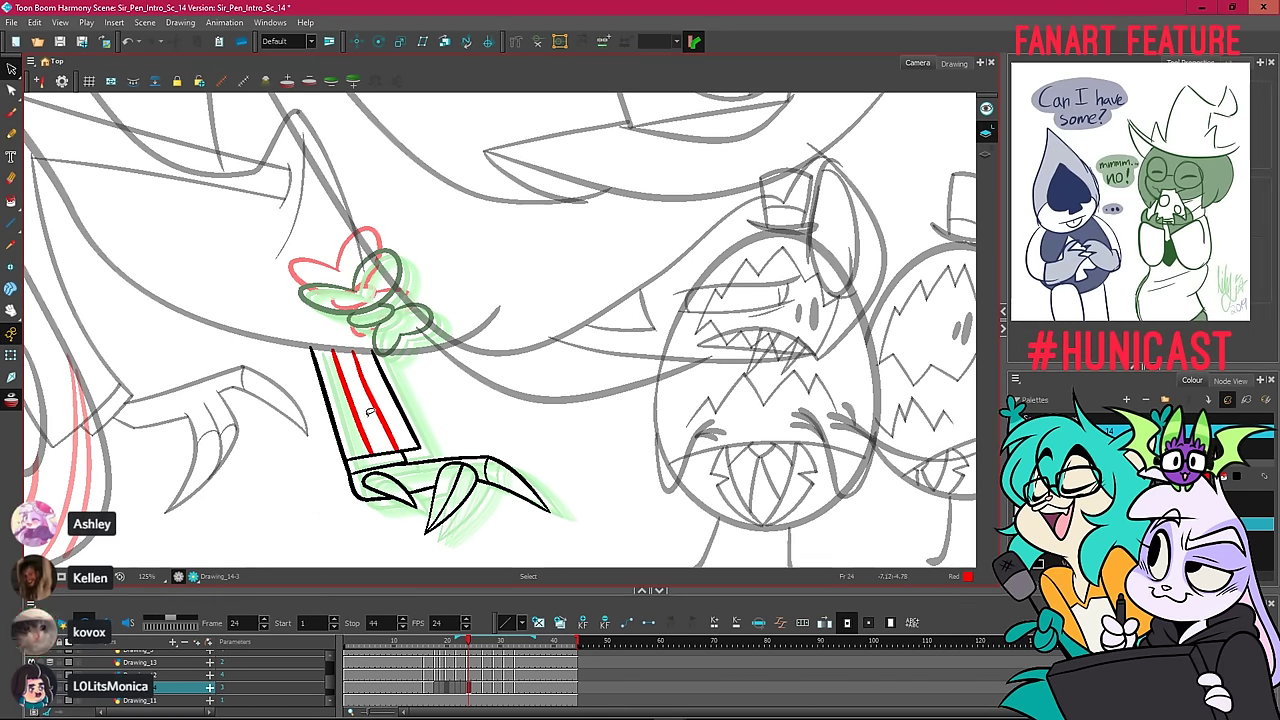
pyautogui.hotkey('ctrl', 'shift', 'a')
pyautogui.rightClick(350, 226)
pyautogui.click(384, 280)
pyautogui.press('.')
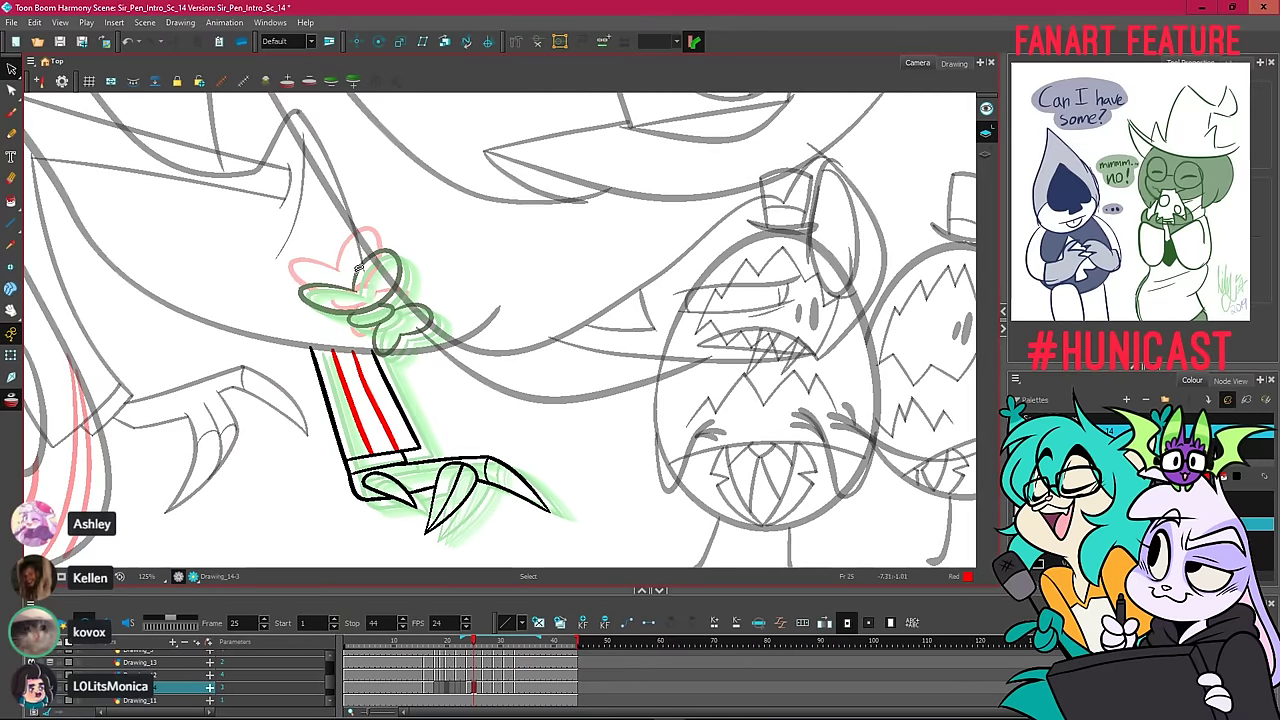
pyautogui.press('.')
pyautogui.press('.')
pyautogui.rightClick(355, 272)
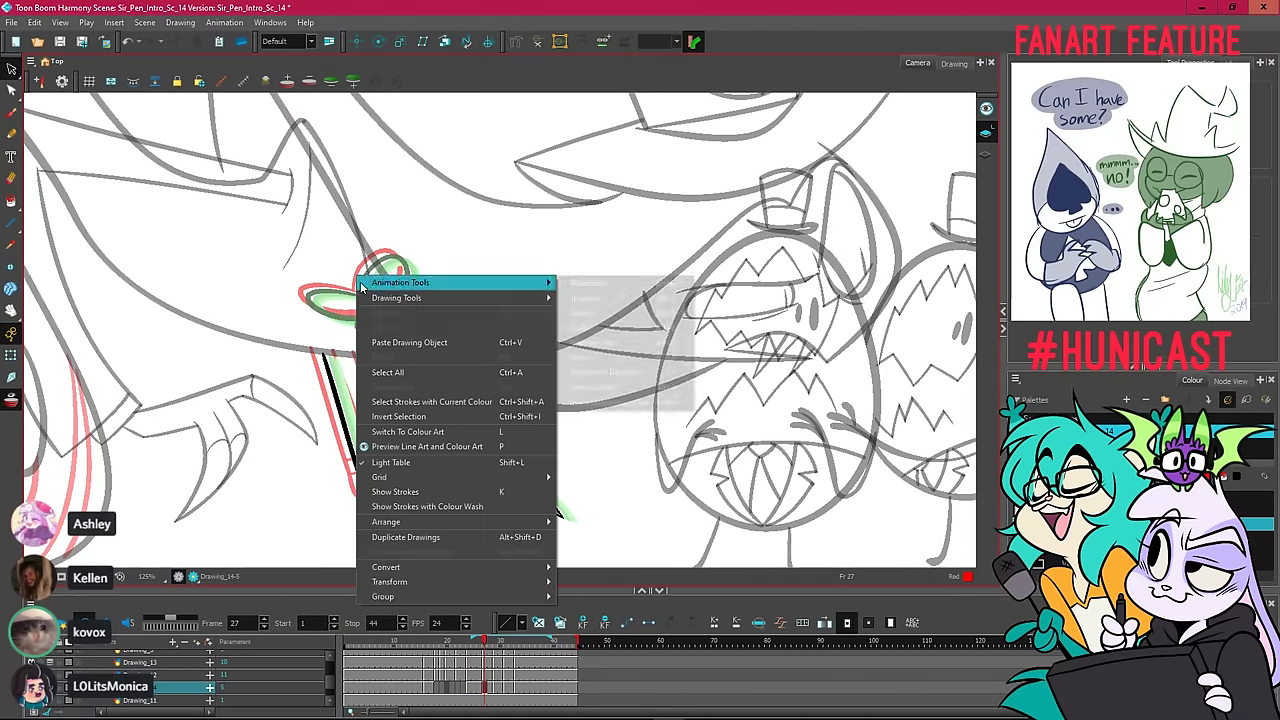
pyautogui.click(382, 342)
# Shift the pasted red stripes slightly to fit inside the leg on frame 27 and send them to the back.
pyautogui.moveTo(364, 383); pyautogui.dragTo(375, 385)
pyautogui.rightClick(368, 278)
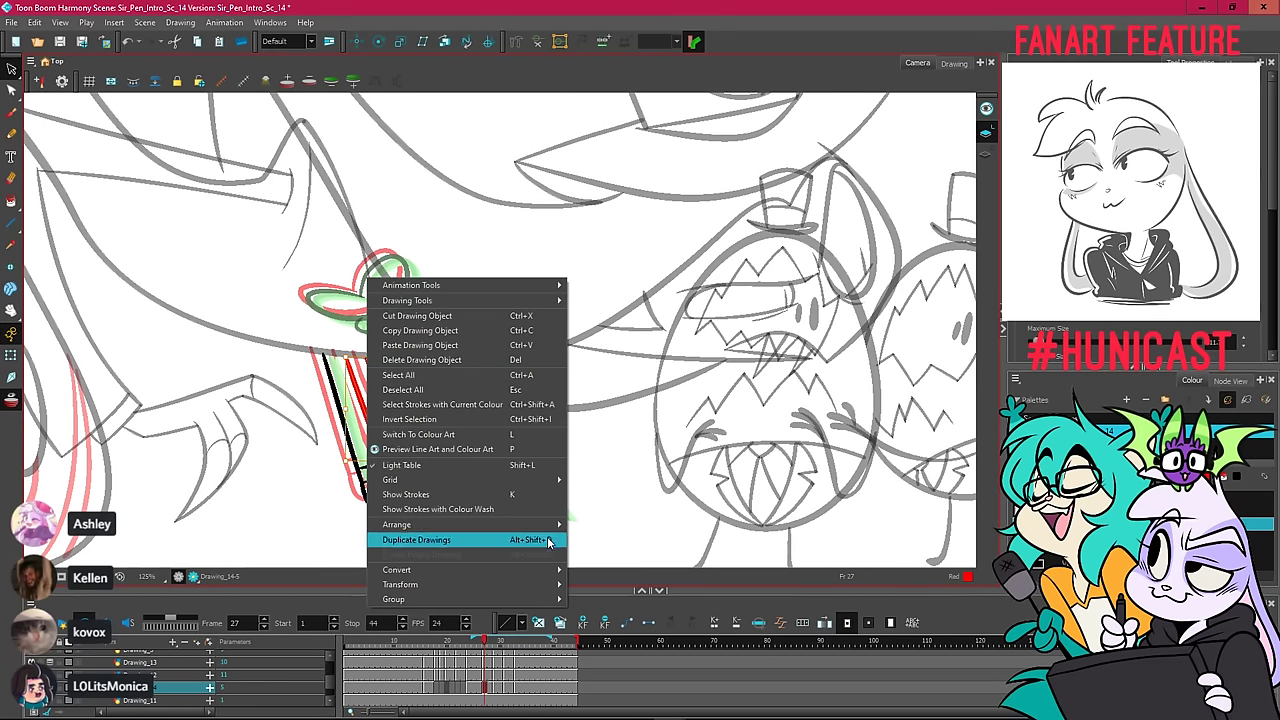
pyautogui.moveTo(552, 526)
pyautogui.click(640, 569)
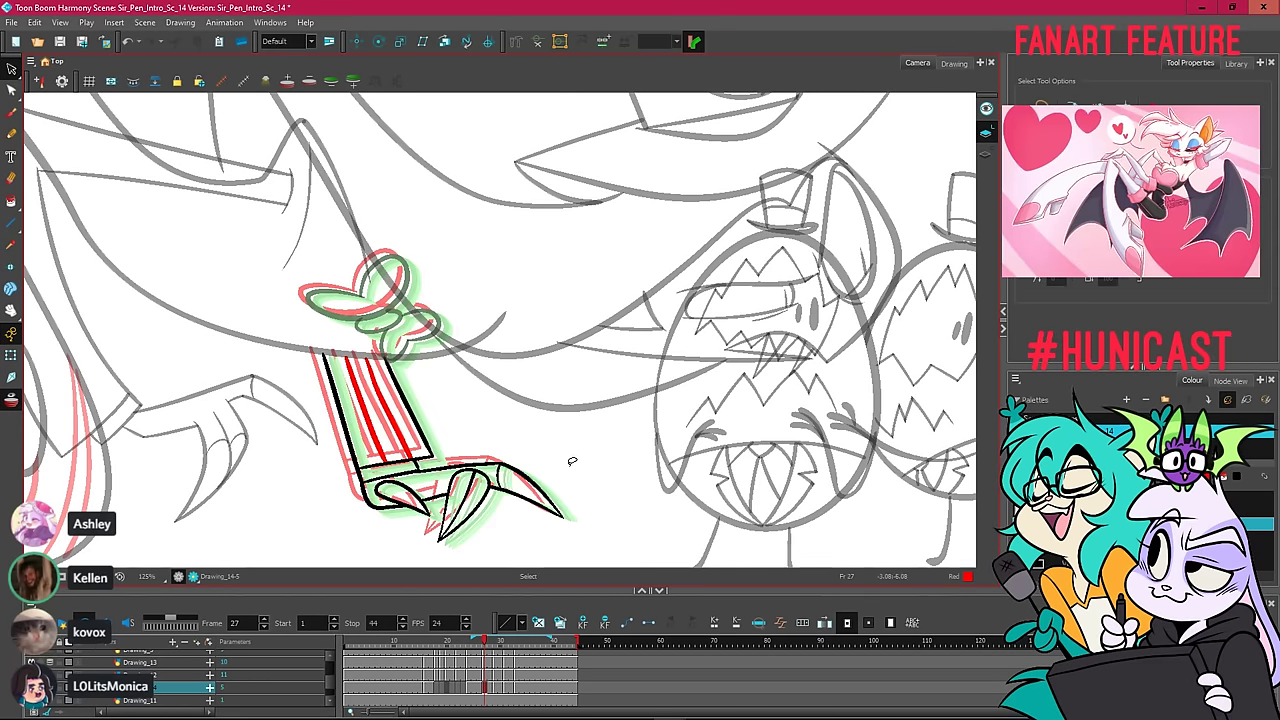
# Turn off the onion skin and flip between frames 26 and 27 to check how the red stripes move with the leg.
pyautogui.press(',')
pyautogui.press('.')
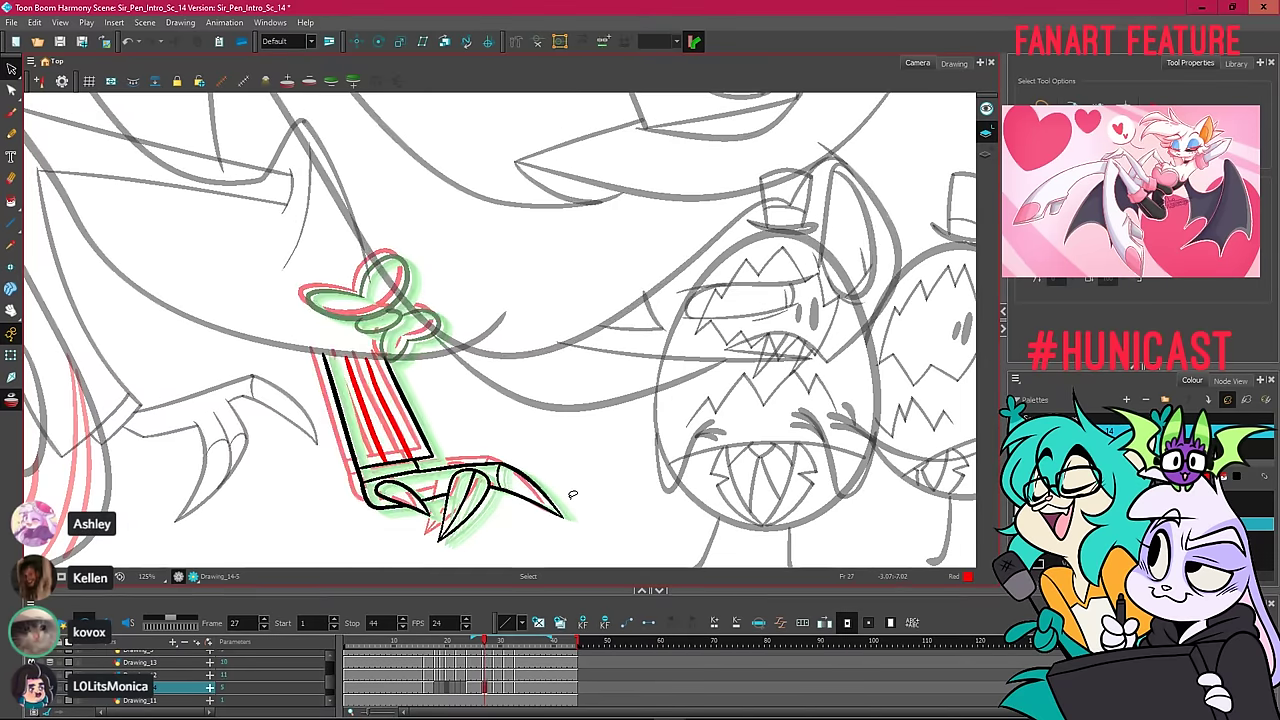
pyautogui.press(',')
pyautogui.press('.')
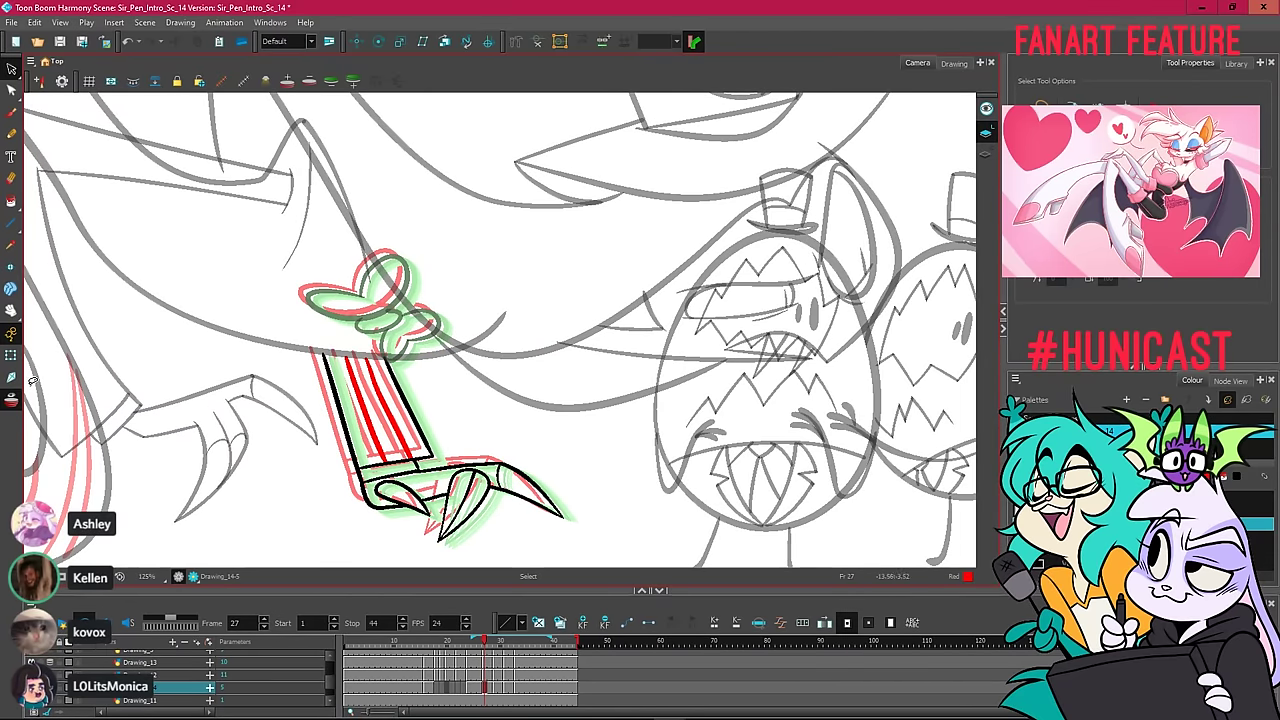
pyautogui.hotkey('alt', 'o')
pyautogui.press(',')
pyautogui.press('.')
pyautogui.press(',')
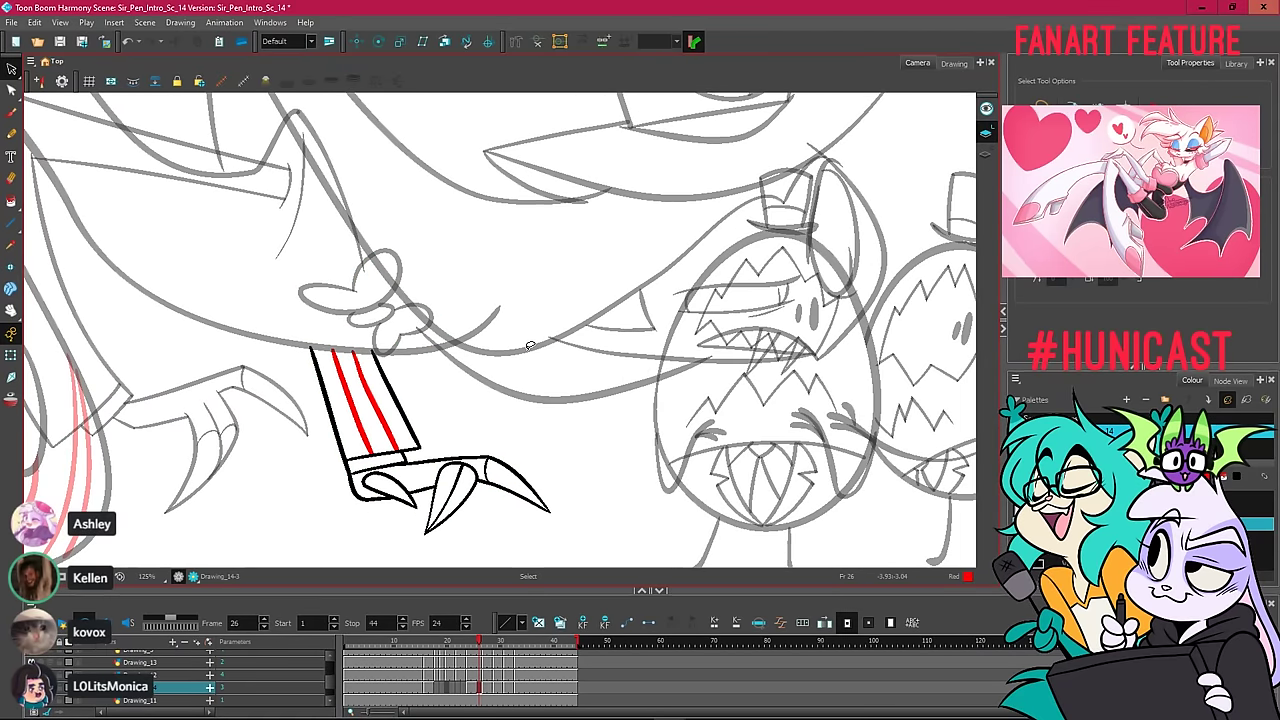
pyautogui.press('.')
pyautogui.press(',')
pyautogui.press('.')
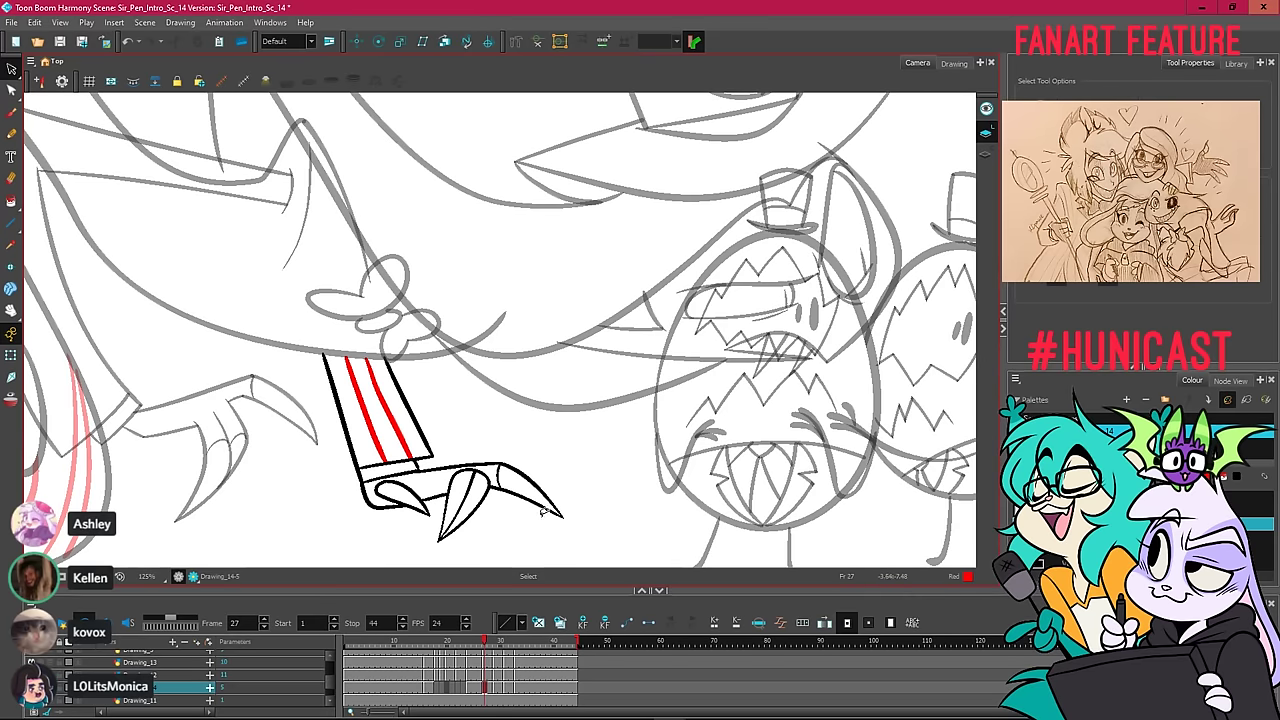
pyautogui.press(',')
pyautogui.press('.')
pyautogui.press(',')
pyautogui.press('.')
pyautogui.press(',')
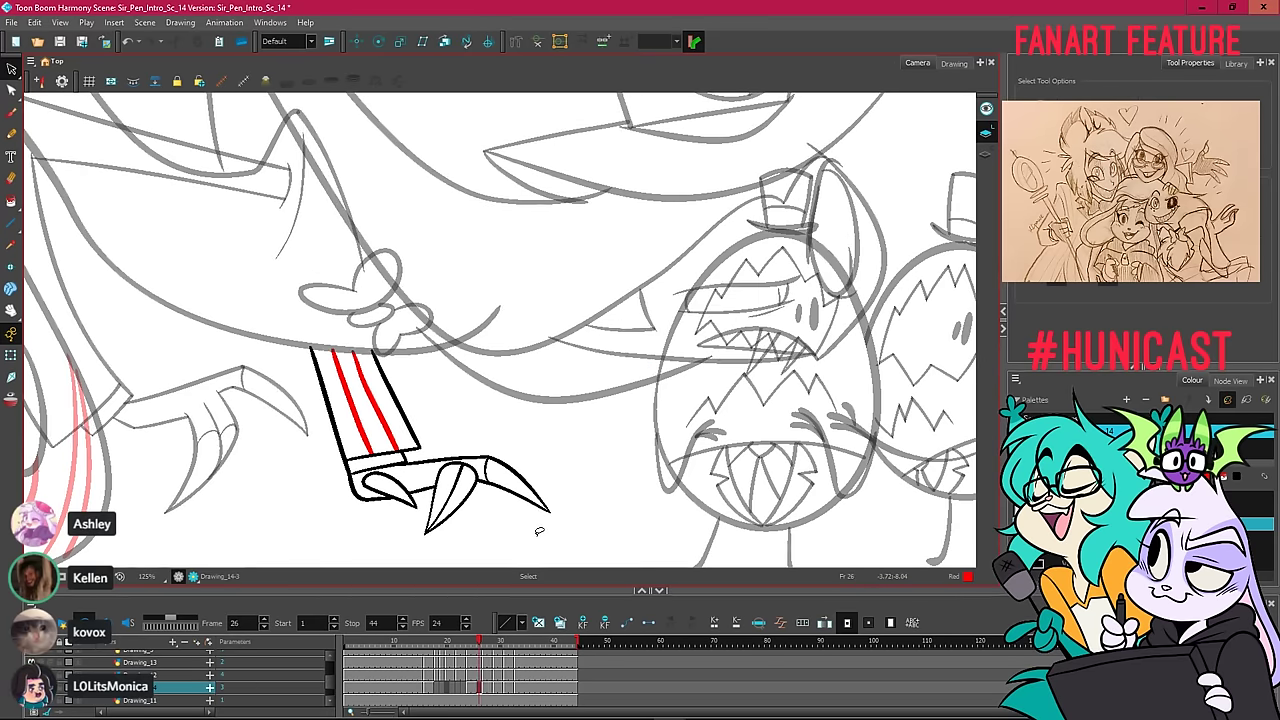
# Copy the red trouser stripes from frame 28 and paste them into the leg drawing on frame 29.
pyautogui.press('.')
pyautogui.press('.')
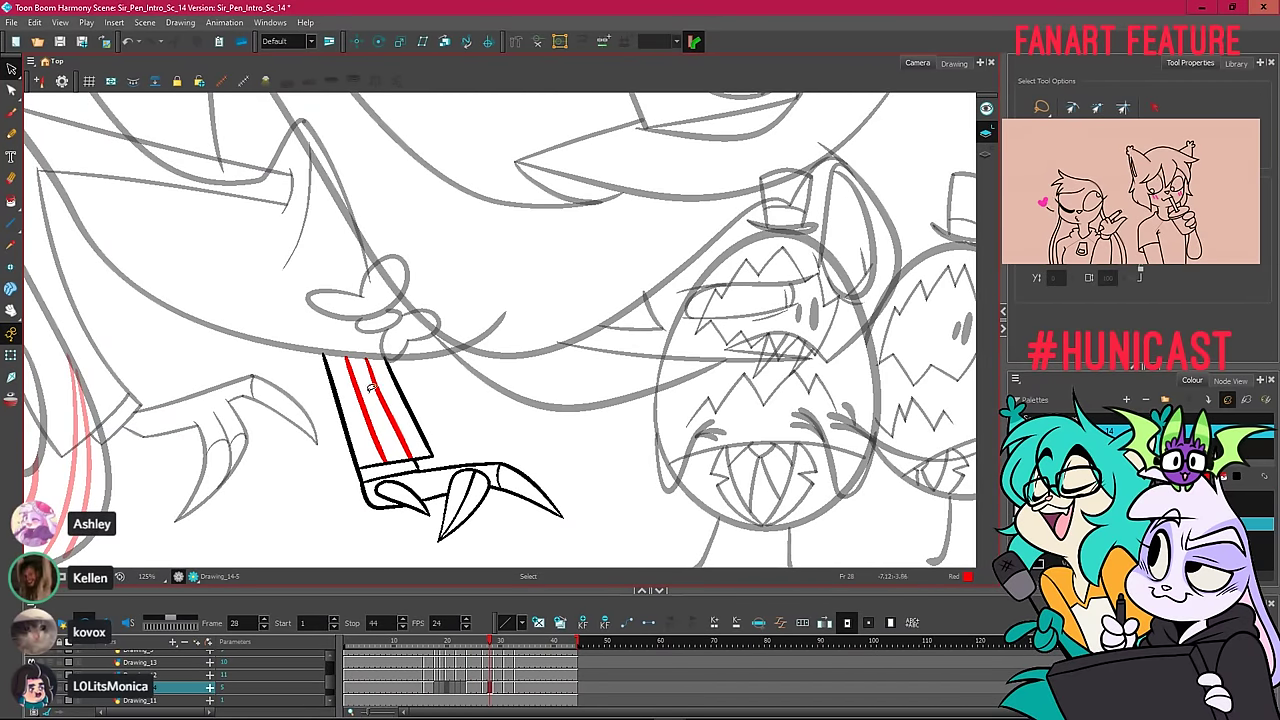
pyautogui.hotkey('ctrl', 'shift', 'a')
pyautogui.rightClick(366, 254)
pyautogui.click(394, 310)
pyautogui.press('.')
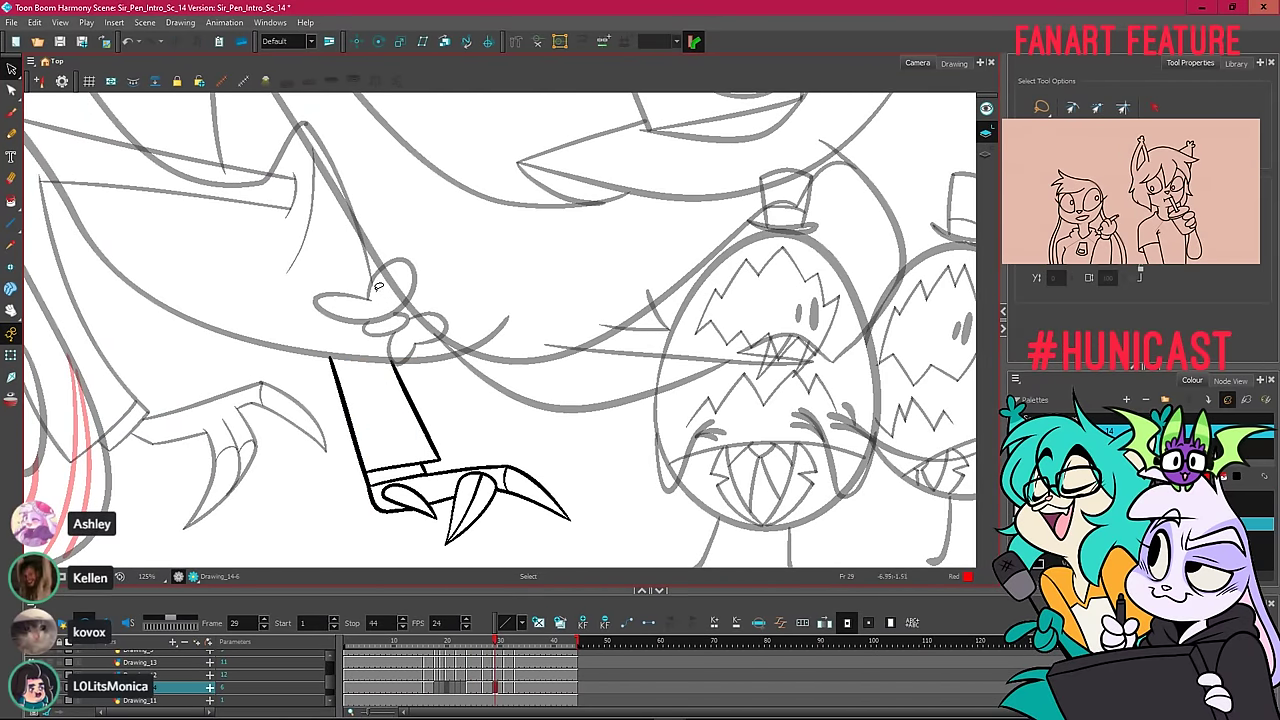
pyautogui.rightClick(373, 288)
pyautogui.click(395, 353)
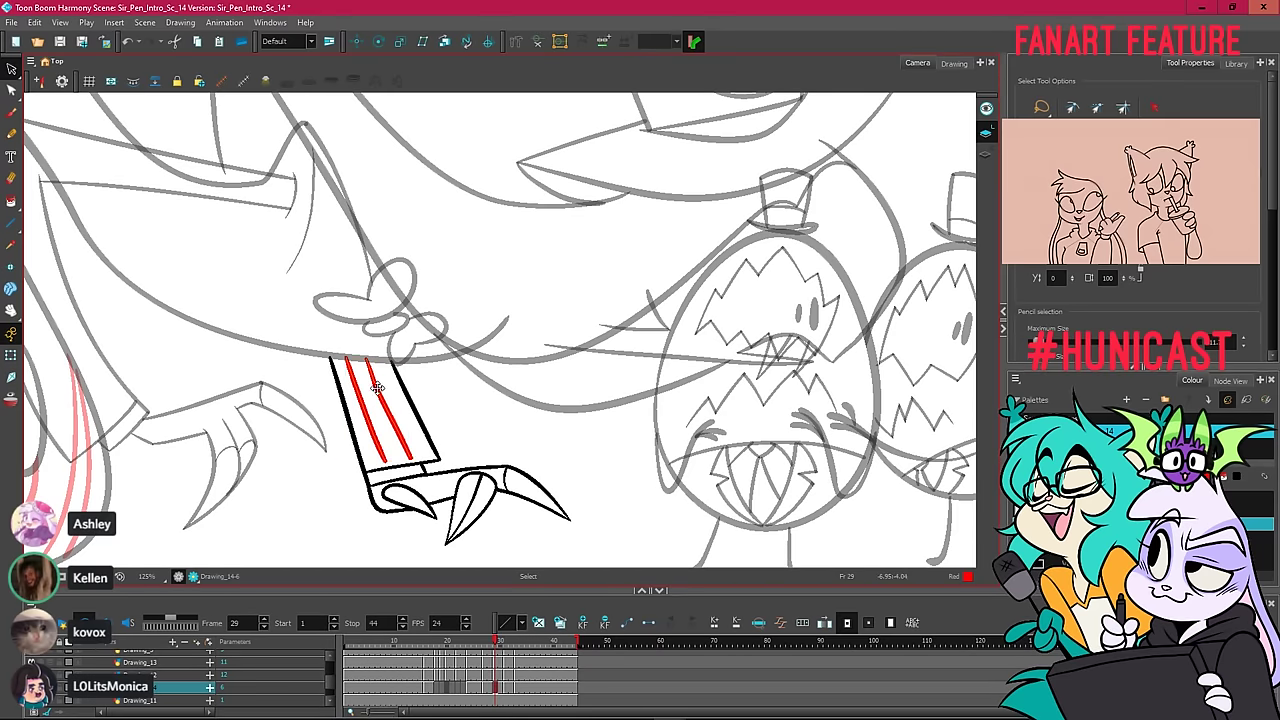
# Move the pasted stripes slightly right and down to fit the leg on frame 29 and send them to the back.
pyautogui.moveTo(377, 388); pyautogui.dragTo(386, 392)
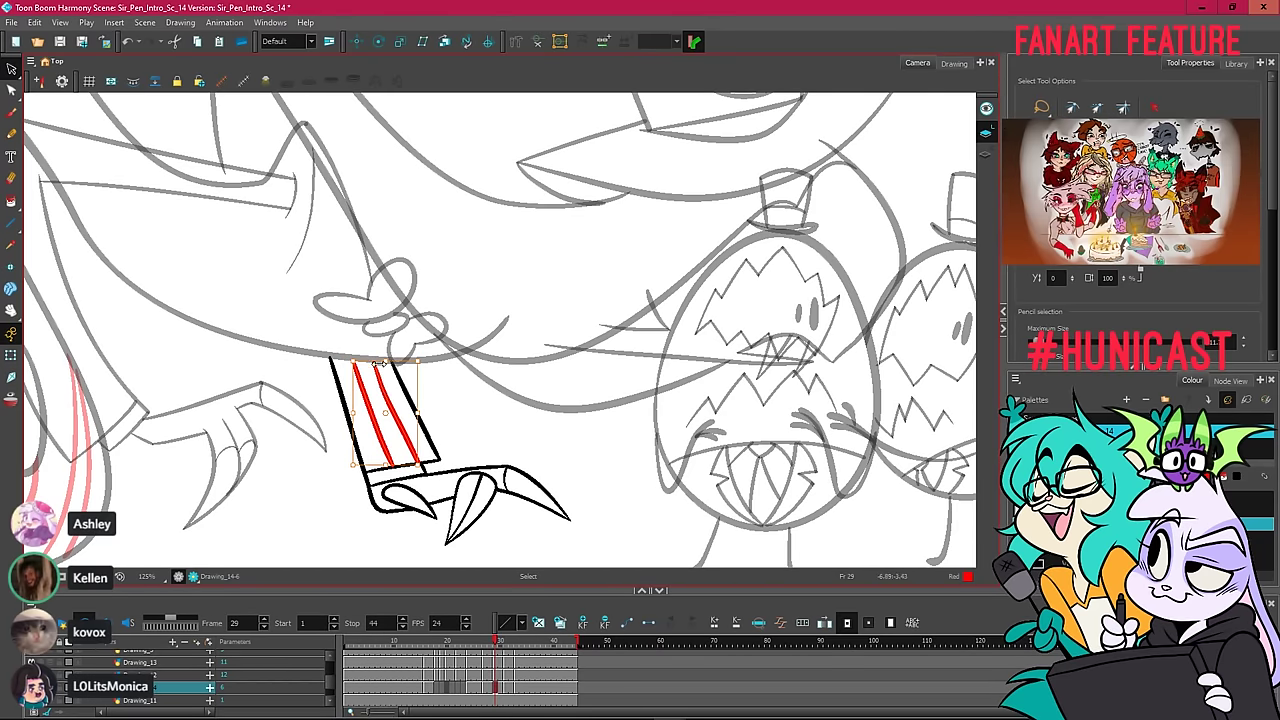
pyautogui.rightClick(376, 292)
pyautogui.moveTo(560, 547)
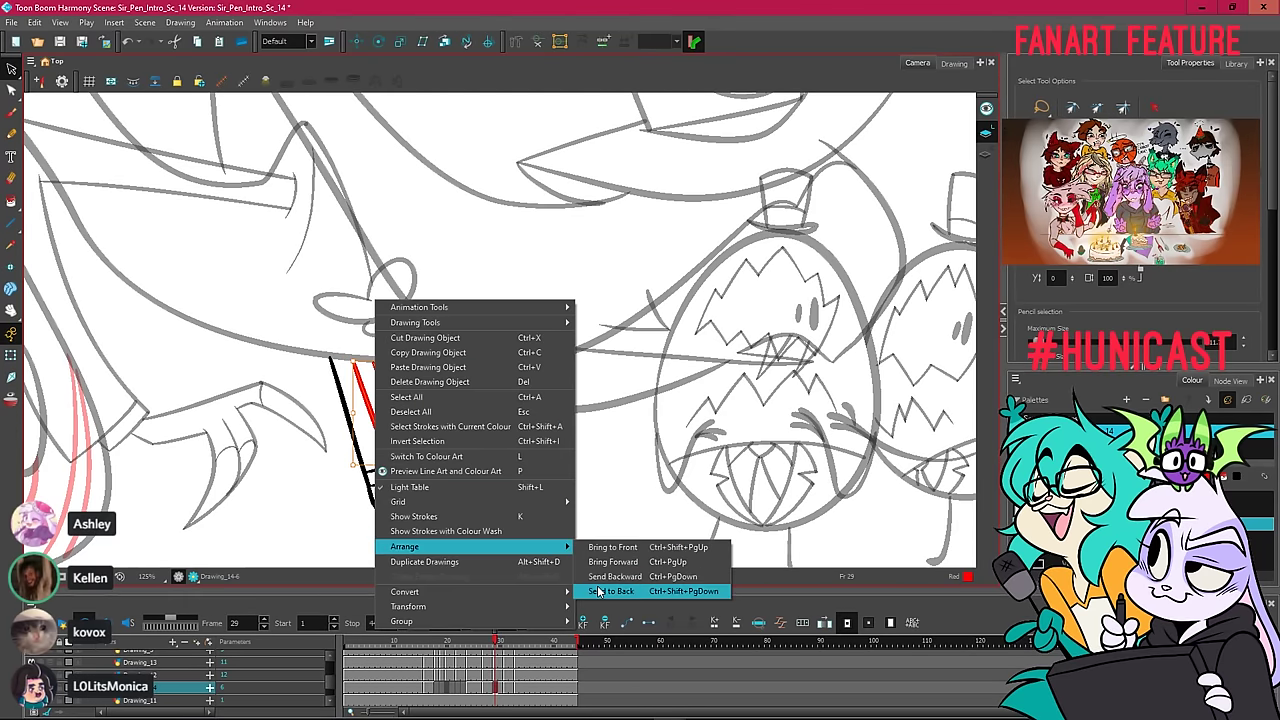
pyautogui.click(600, 591)
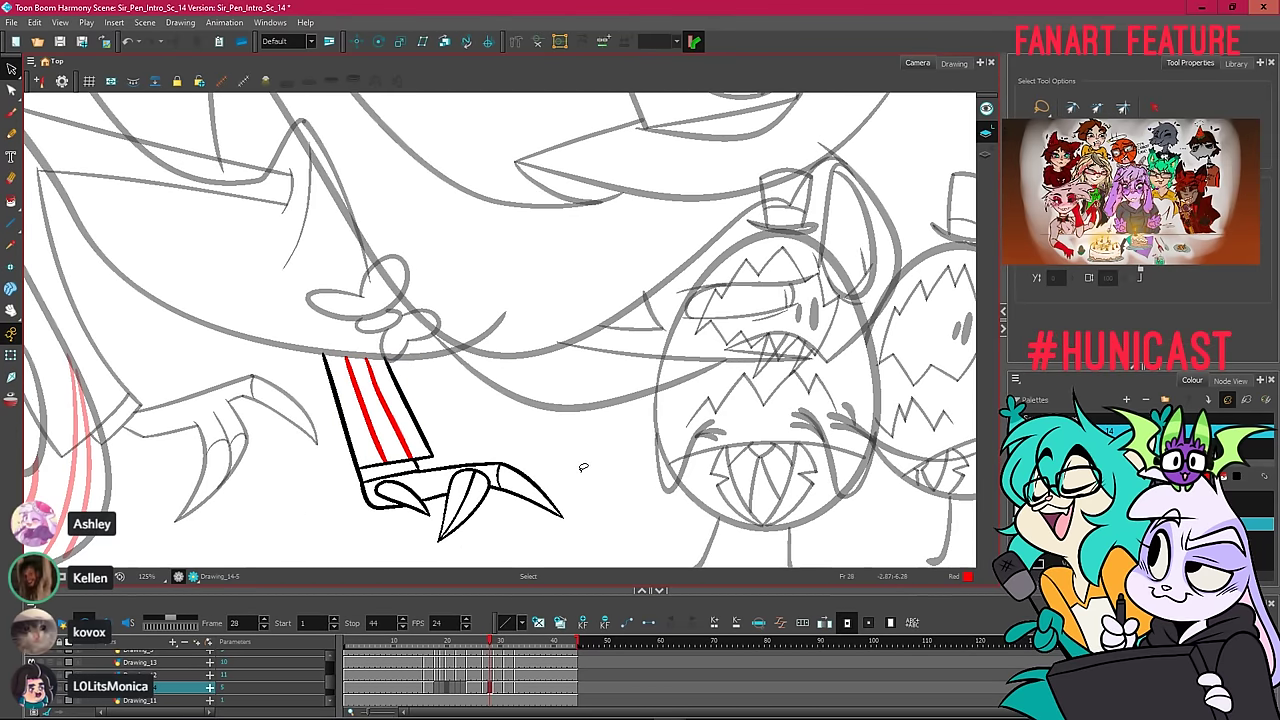
# Flip between frames 28 and 29 to check the stripes' movement against the leg outline.
pyautogui.press('.')
pyautogui.press(',')
pyautogui.press('.')
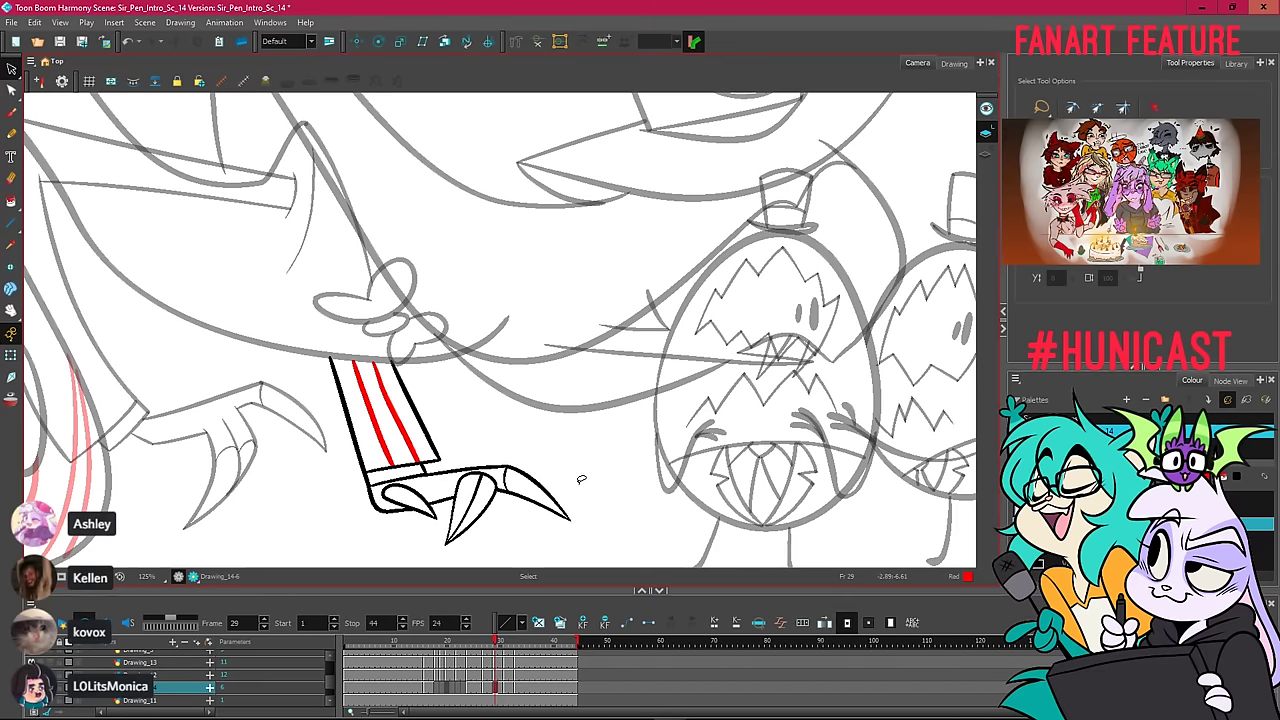
pyautogui.press(',')
pyautogui.press('.')
pyautogui.press(',')
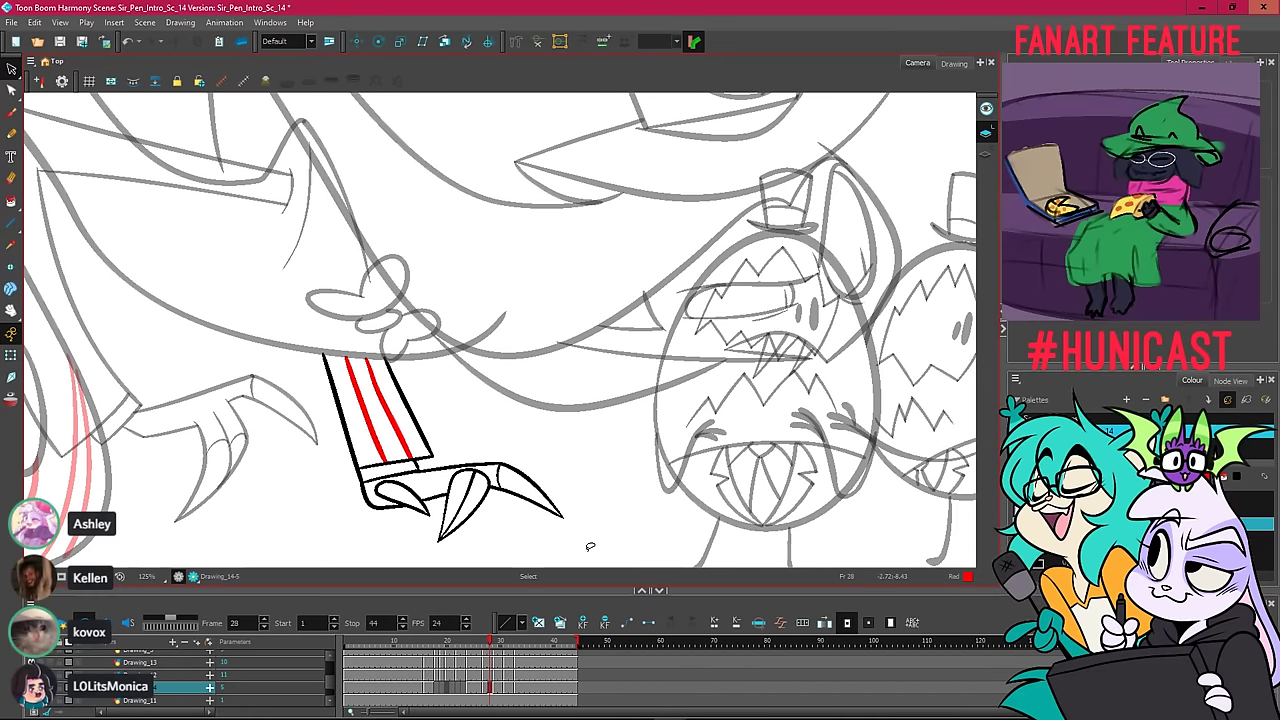
pyautogui.press(',')
pyautogui.press('.')
pyautogui.press('.')
# Compare the leg closely across frames 26 to 29 and nudge the red stripes on frame 29 into better alignment.
pyautogui.press('2')
pyautogui.moveTo(354, 436)
pyautogui.mouseDown()
pyautogui.moveTo(436, 426)
pyautogui.moveTo(416, 437)
pyautogui.mouseUp()
pyautogui.press(',')
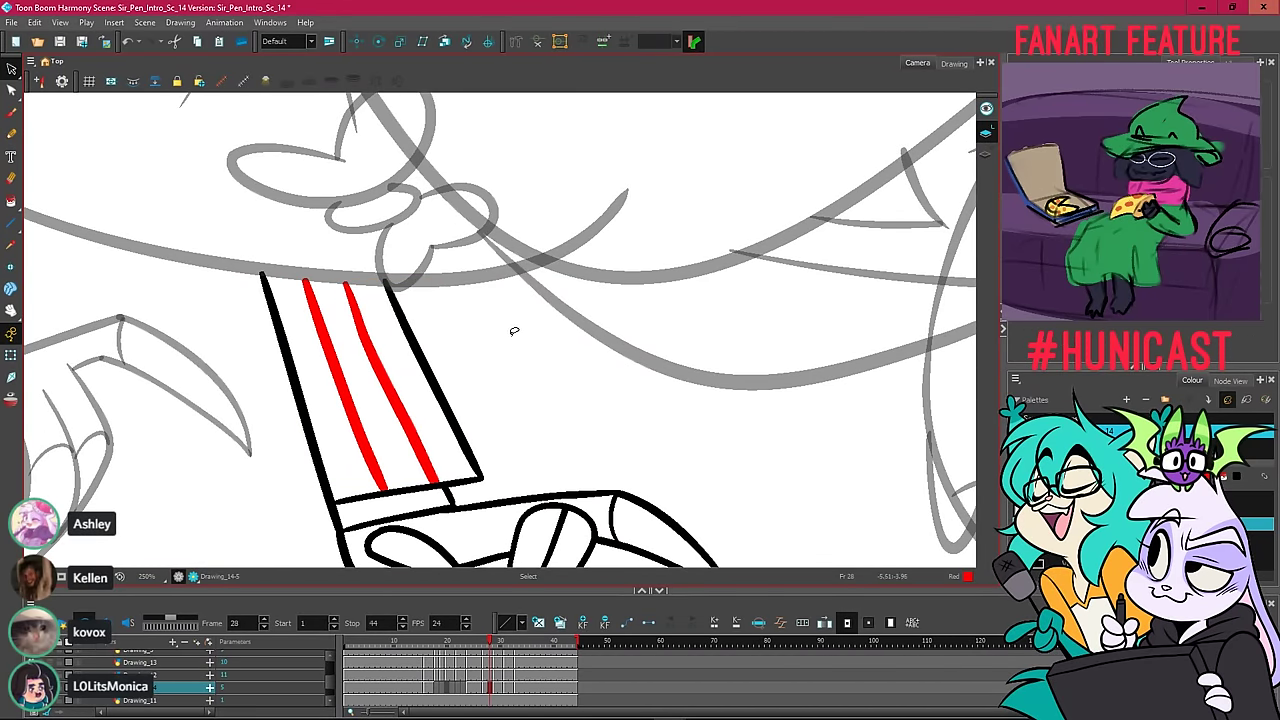
pyautogui.press(',')
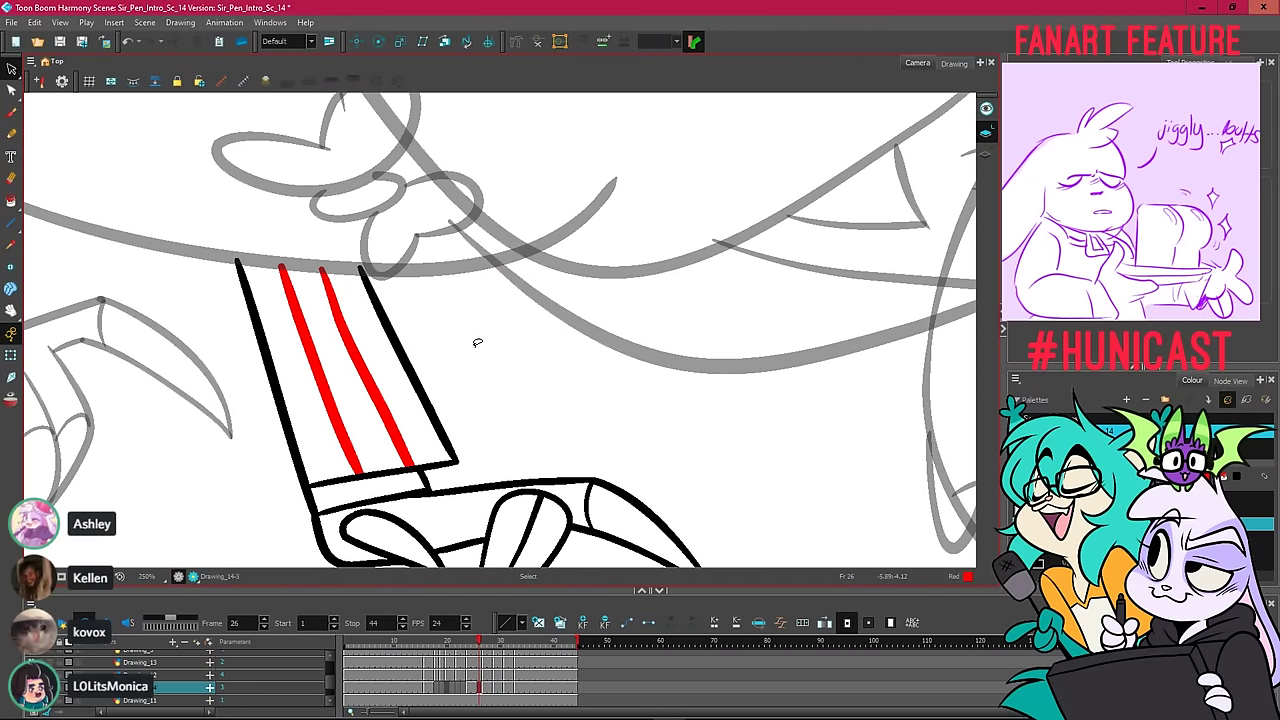
pyautogui.press('.')
pyautogui.press(',')
pyautogui.press('.')
pyautogui.press('.')
pyautogui.press('.')
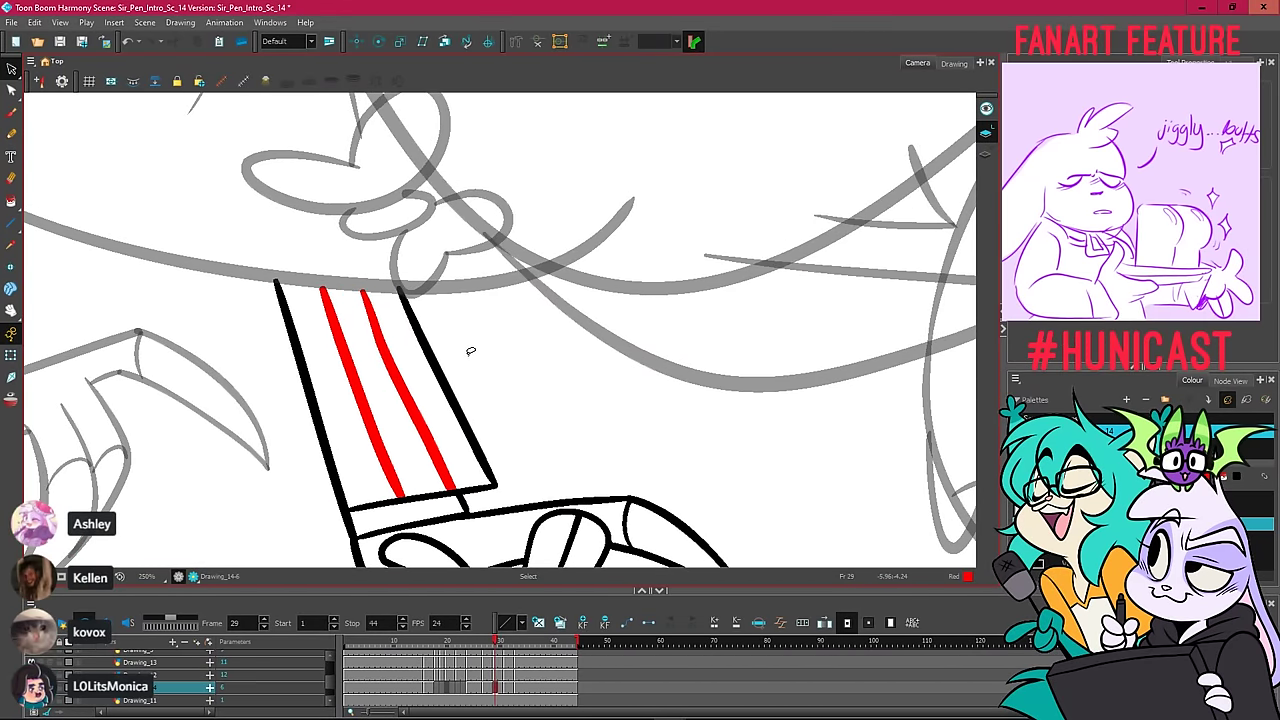
pyautogui.moveTo(441, 430); pyautogui.dragTo(360, 460)
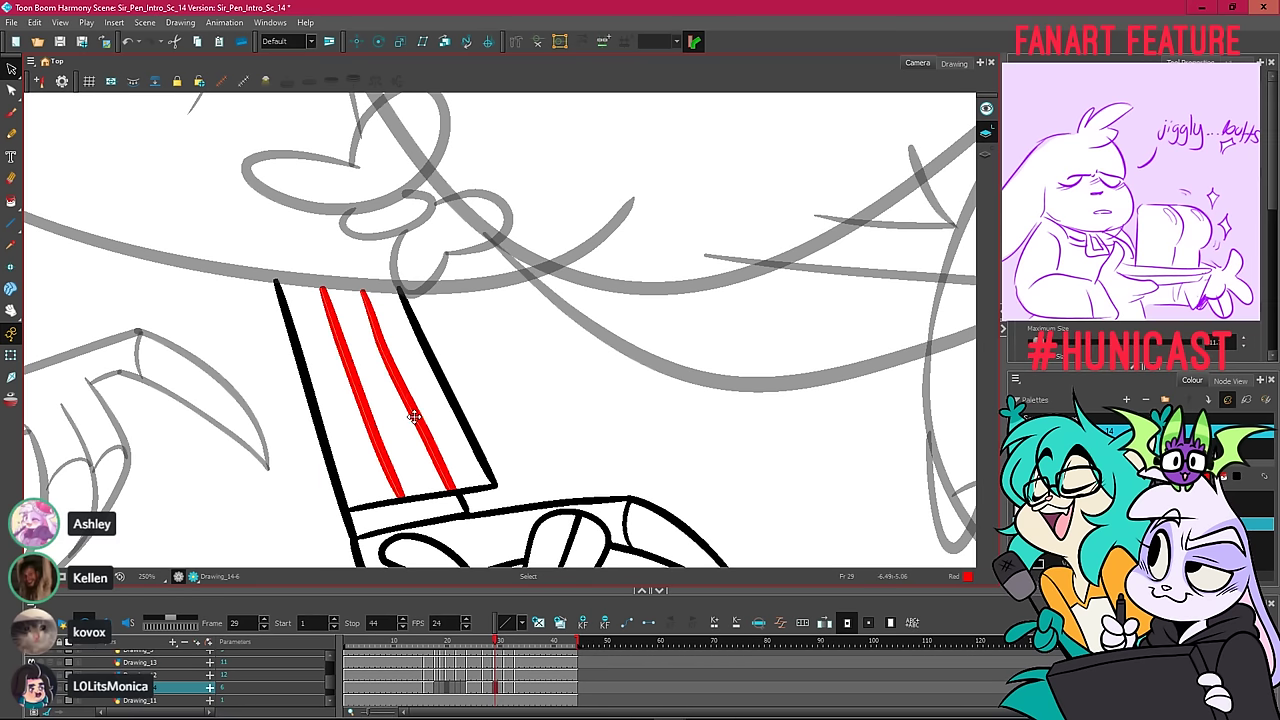
pyautogui.moveTo(421, 420); pyautogui.dragTo(423, 422)
pyautogui.click(512, 334)
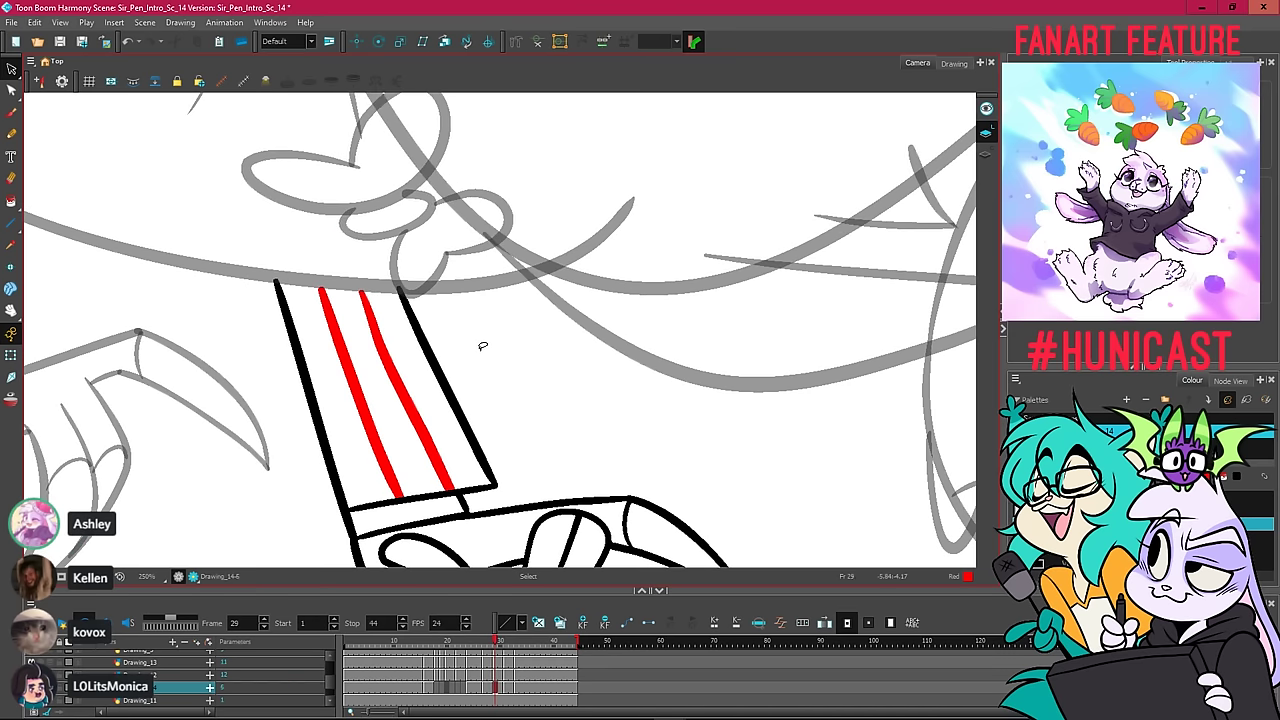
# Flip back and forth through the neighbouring frames to review the adjusted stripes, ending on frame 30.
pyautogui.press(',')
pyautogui.press(',')
pyautogui.press(',')
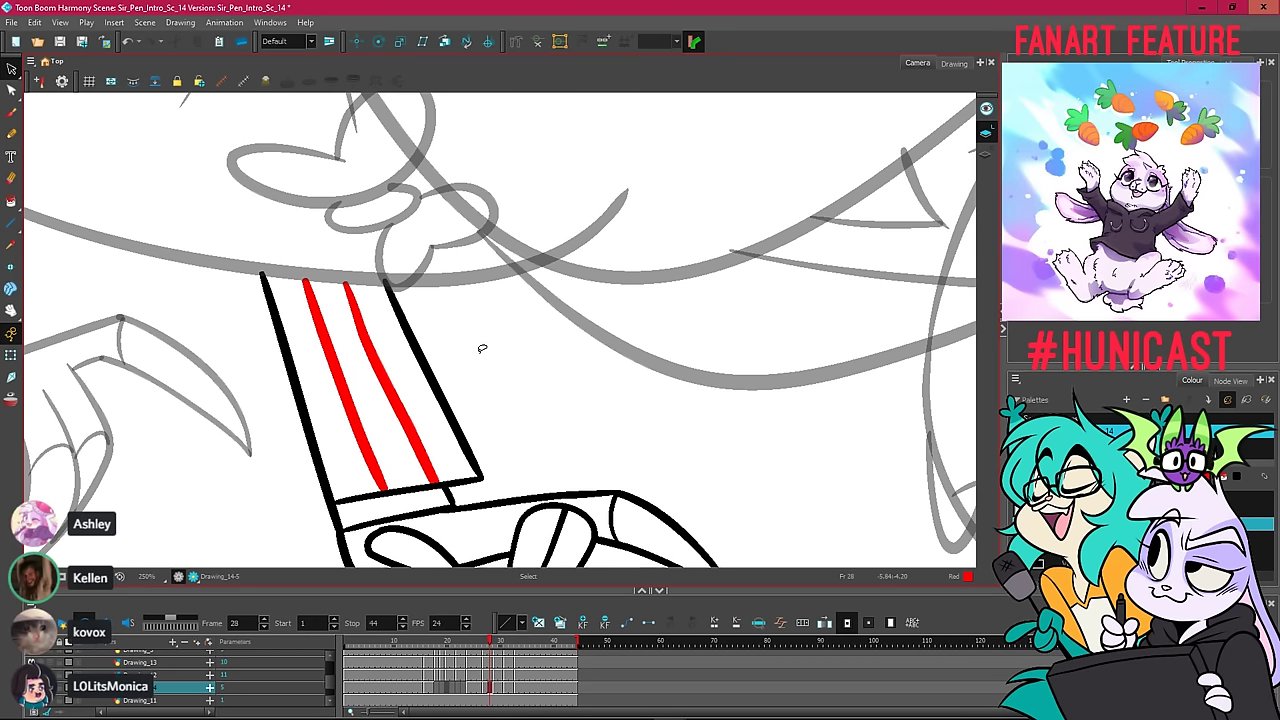
pyautogui.press('.')
pyautogui.press('.')
pyautogui.press('.')
pyautogui.press('.')
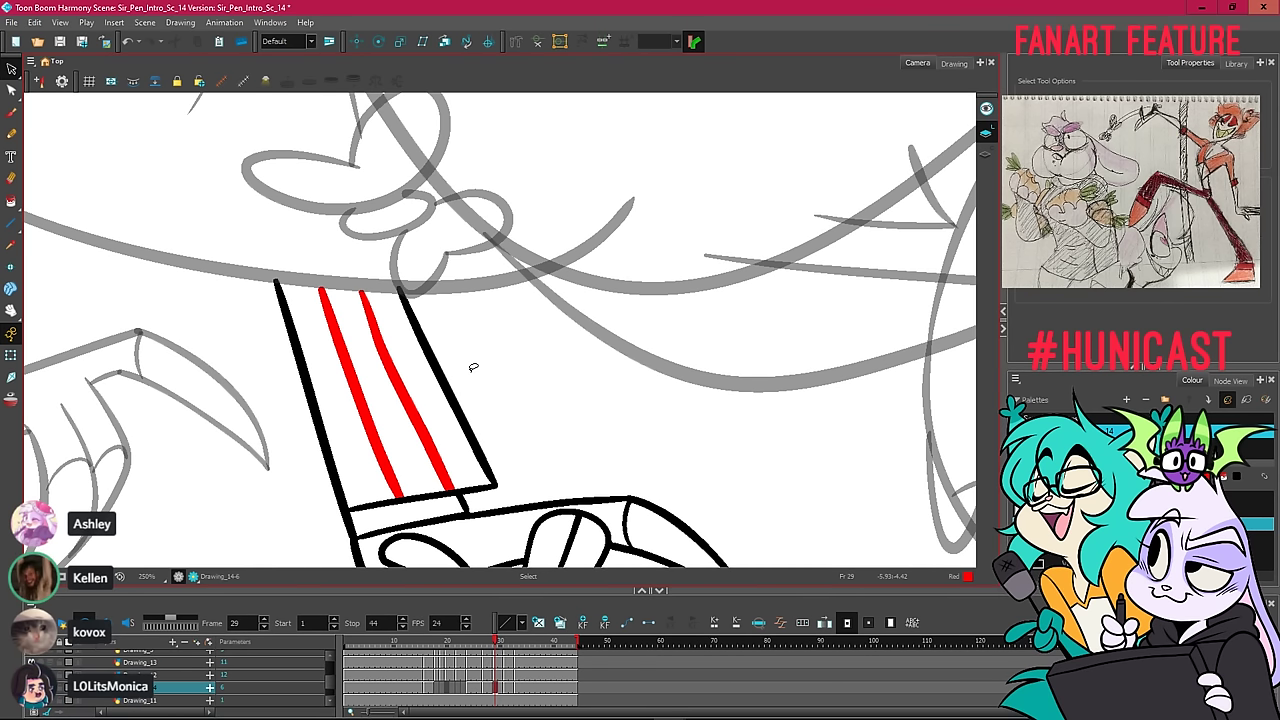
pyautogui.press('.')
pyautogui.press('.')
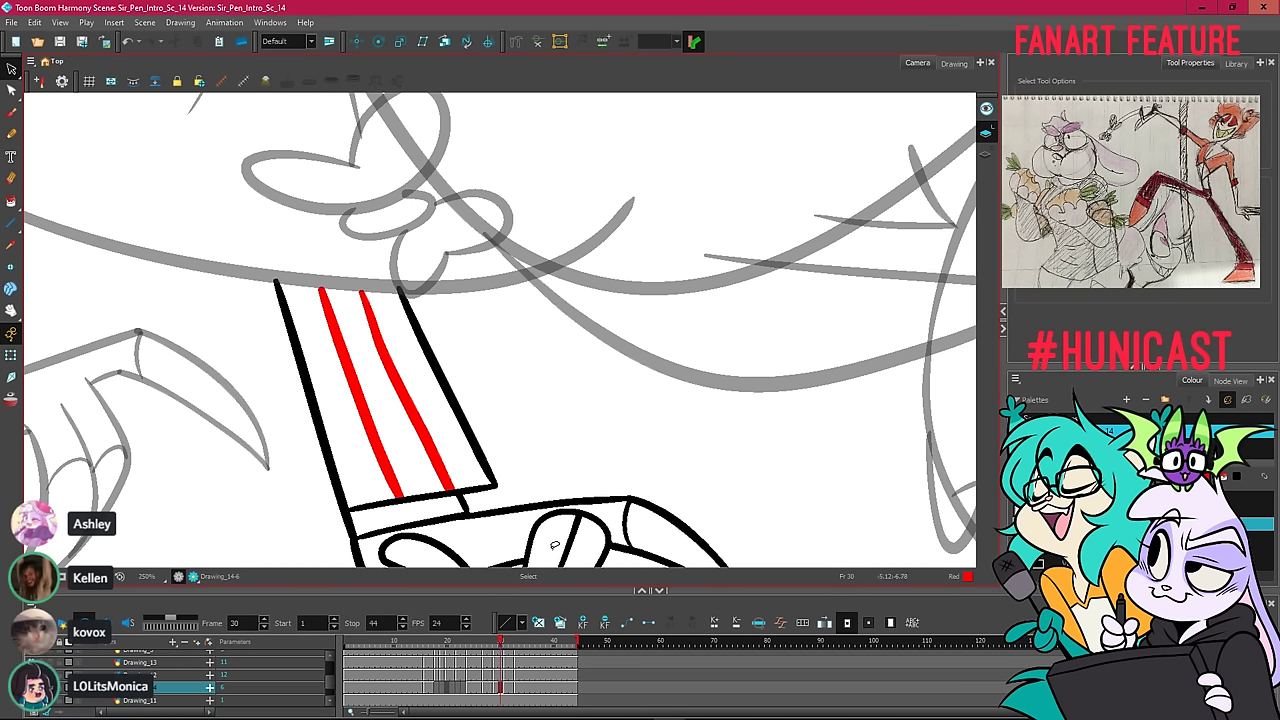
# Copy both red stripes from the frame 30 drawing and paste them into the frame 31 drawing.
pyautogui.press(',')
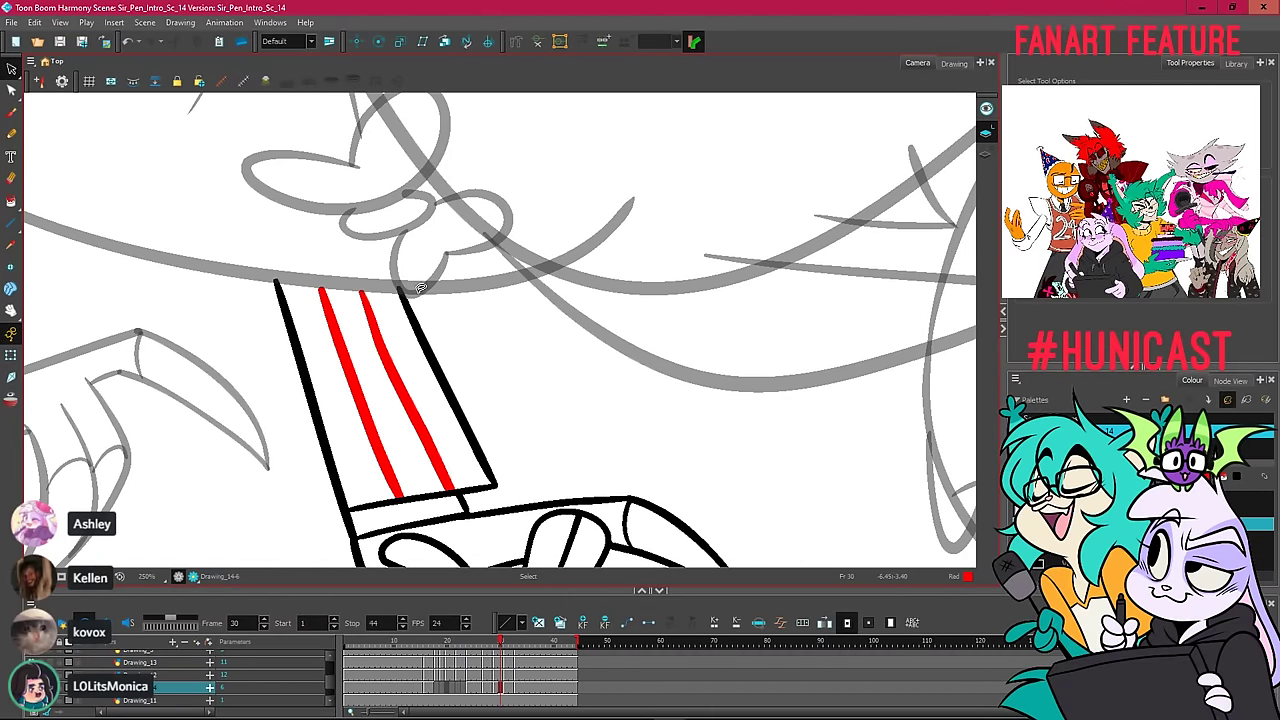
pyautogui.click(361, 408)
pyautogui.rightClick(430, 228)
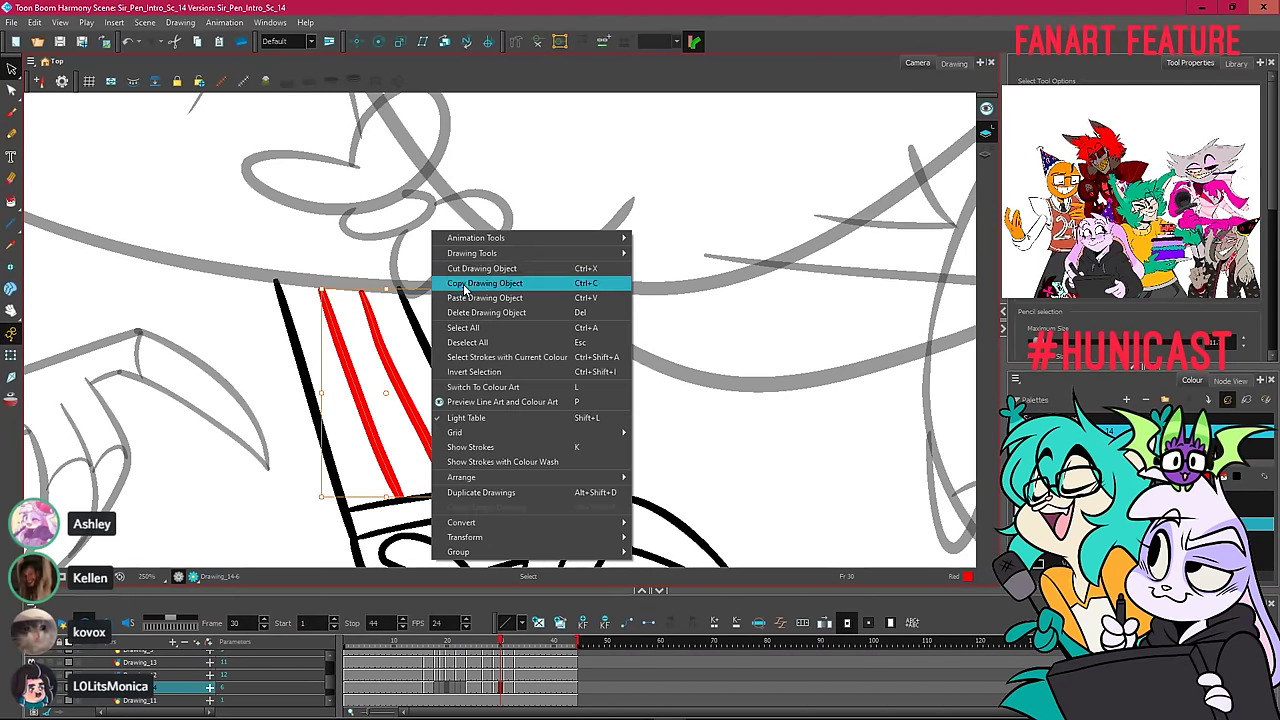
pyautogui.click(460, 282)
pyautogui.press('.')
pyautogui.rightClick(430, 228)
pyautogui.click(461, 294)
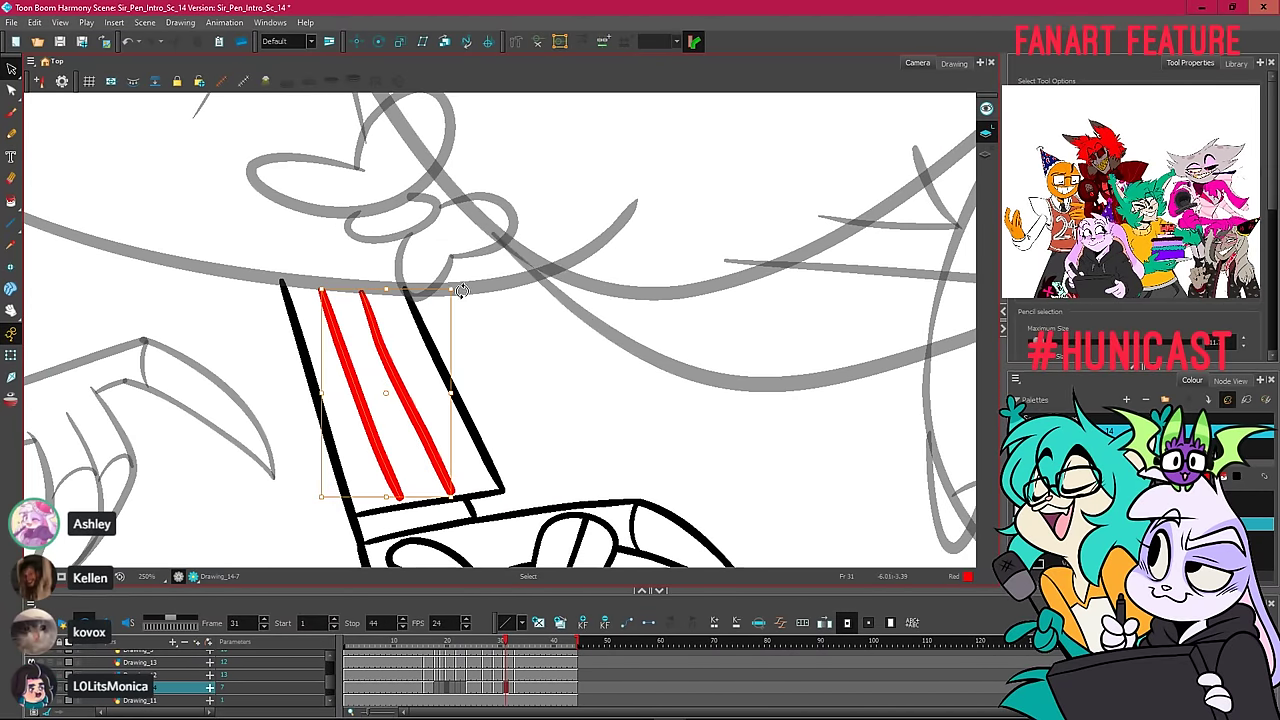
# Send the stripes on frame 31 to the back, shift them slightly right and down, and stretch their top ends up to the body line.
pyautogui.rightClick(427, 250)
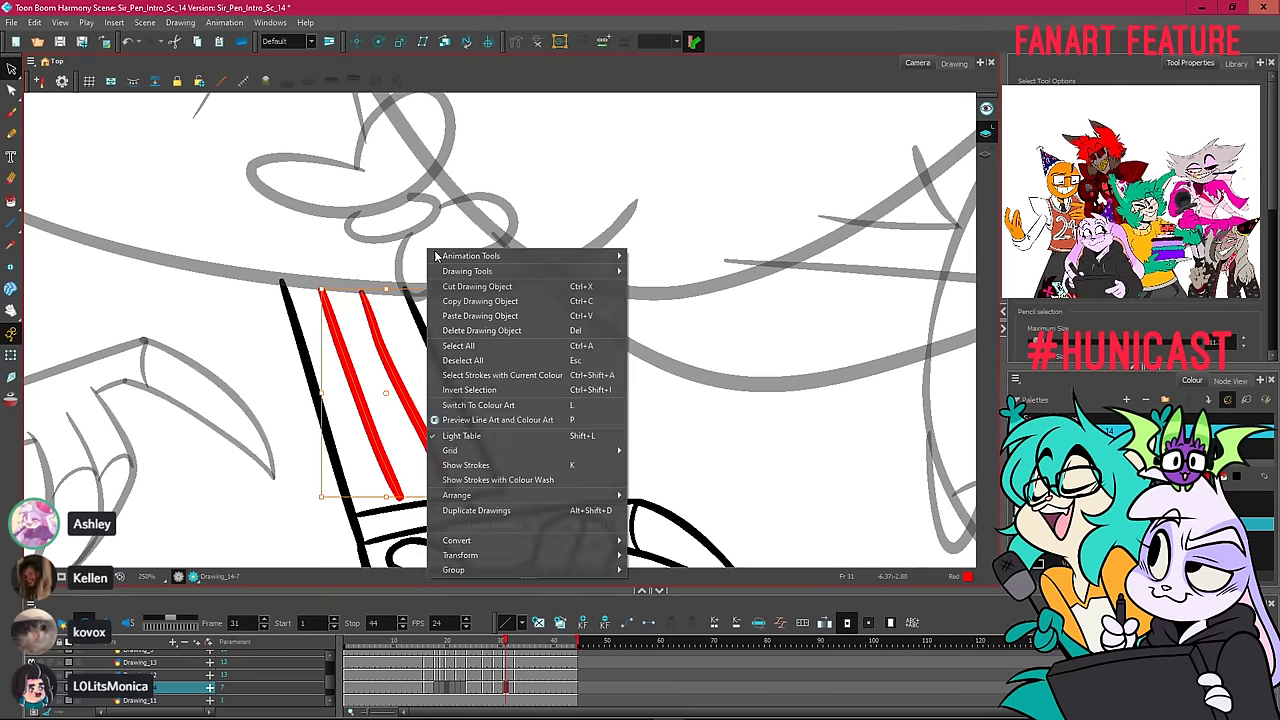
pyautogui.moveTo(600, 495)
pyautogui.click(636, 512)
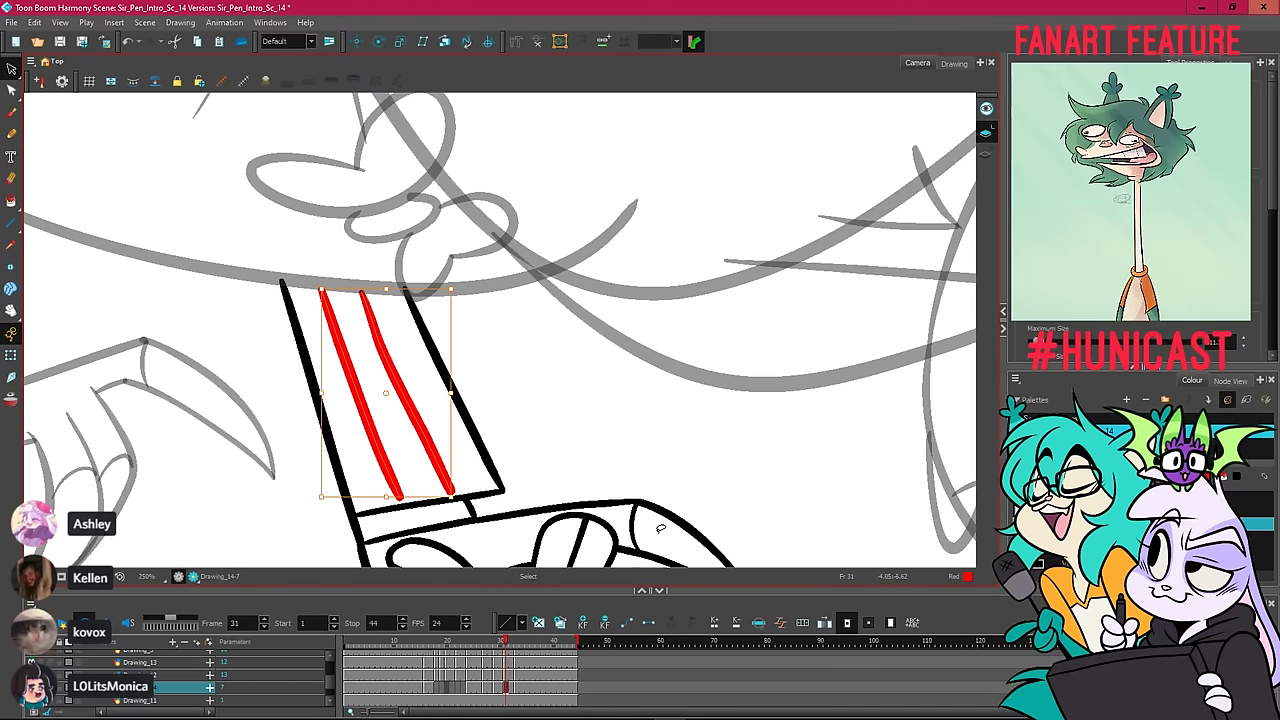
pyautogui.moveTo(407, 397); pyautogui.dragTo(420, 417)
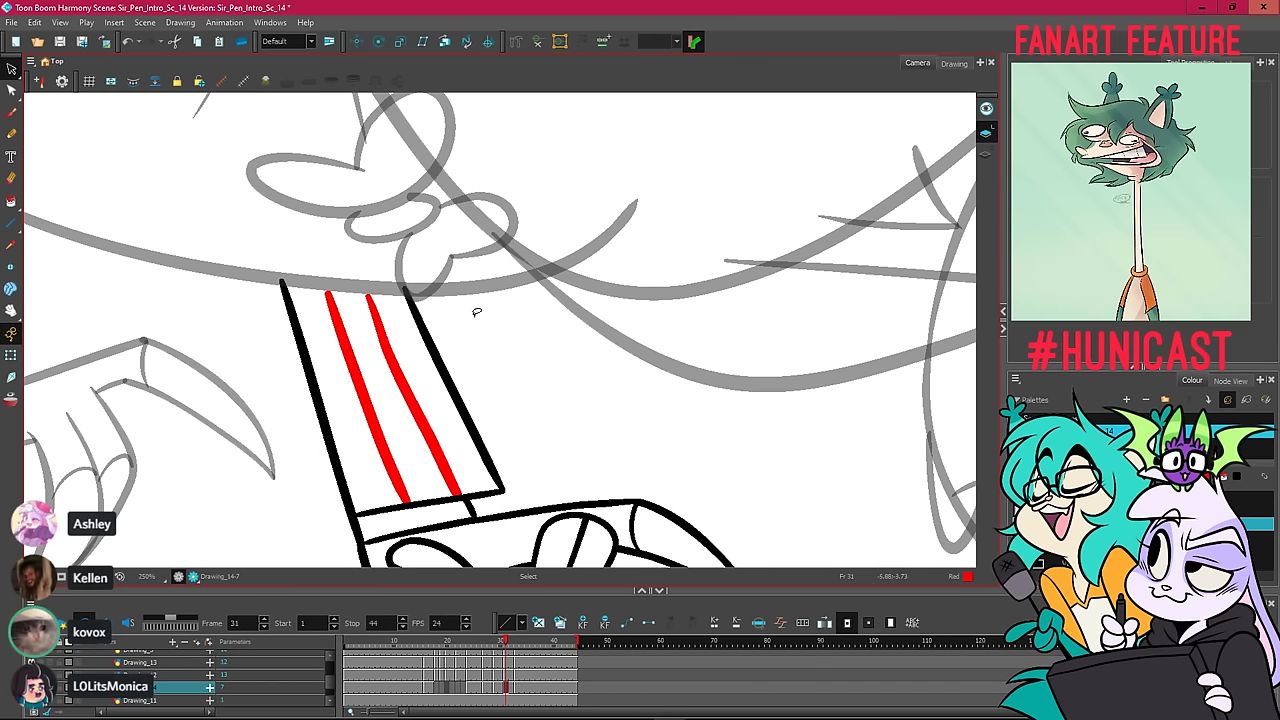
pyautogui.moveTo(393, 295); pyautogui.dragTo(399, 287)
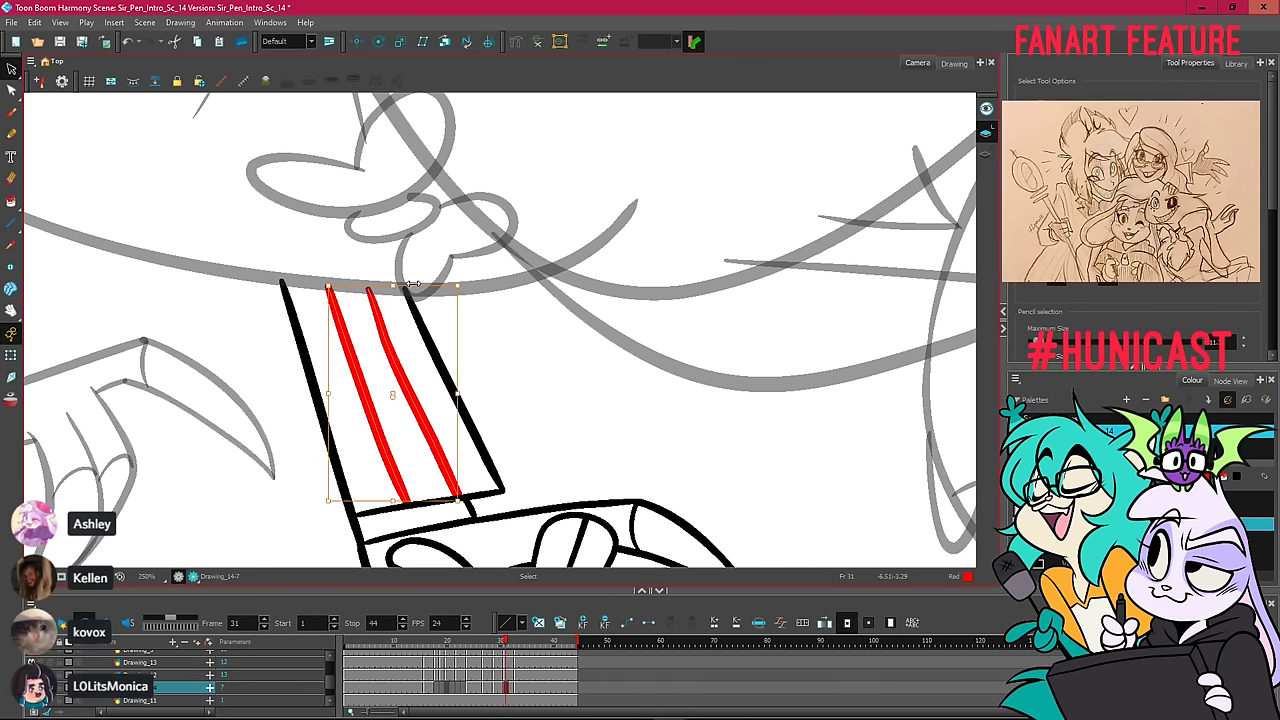
# Stretch the red stripes on the frame 30 drawing slightly upward so their top ends reach the body line.
pyautogui.click(530, 279)
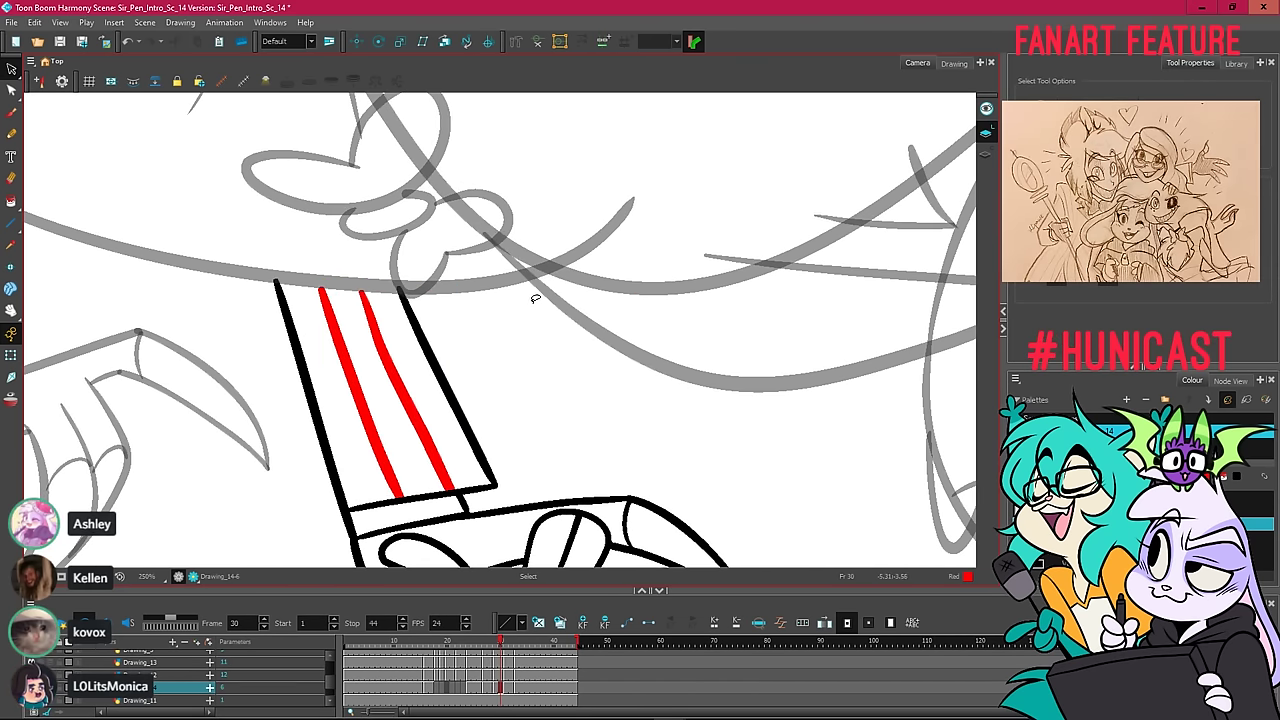
pyautogui.press(',')
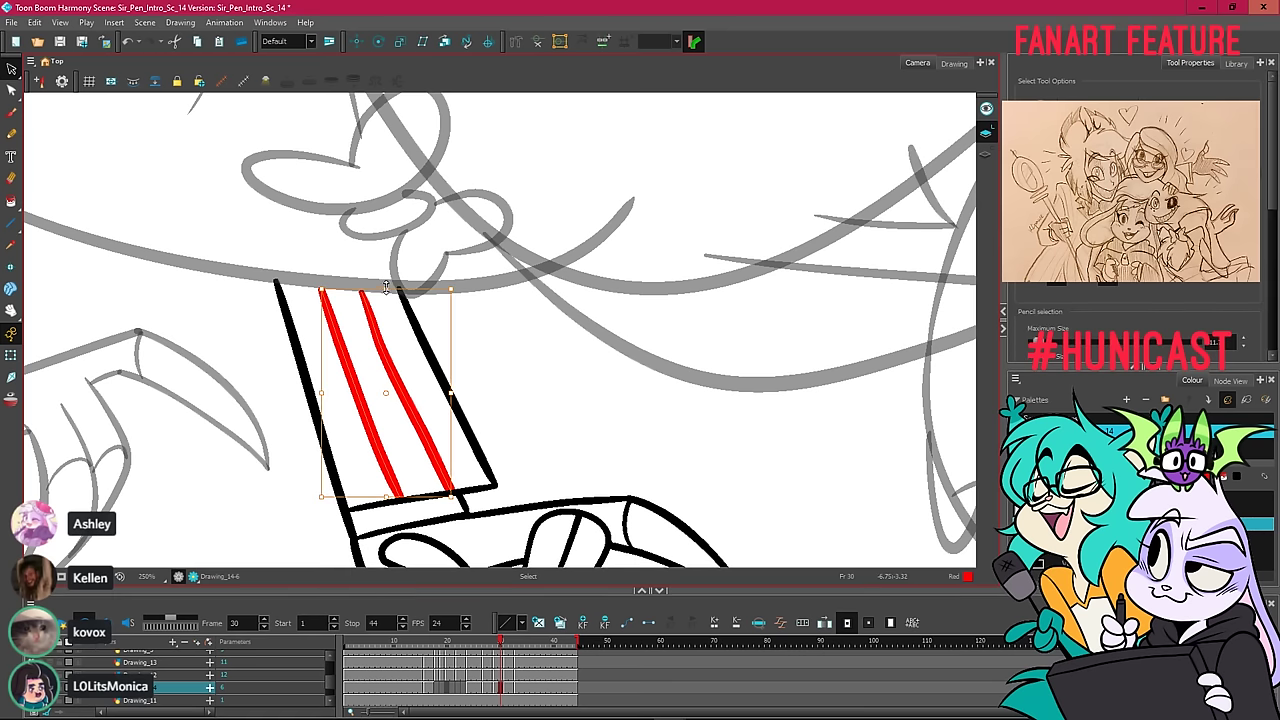
pyautogui.press(',')
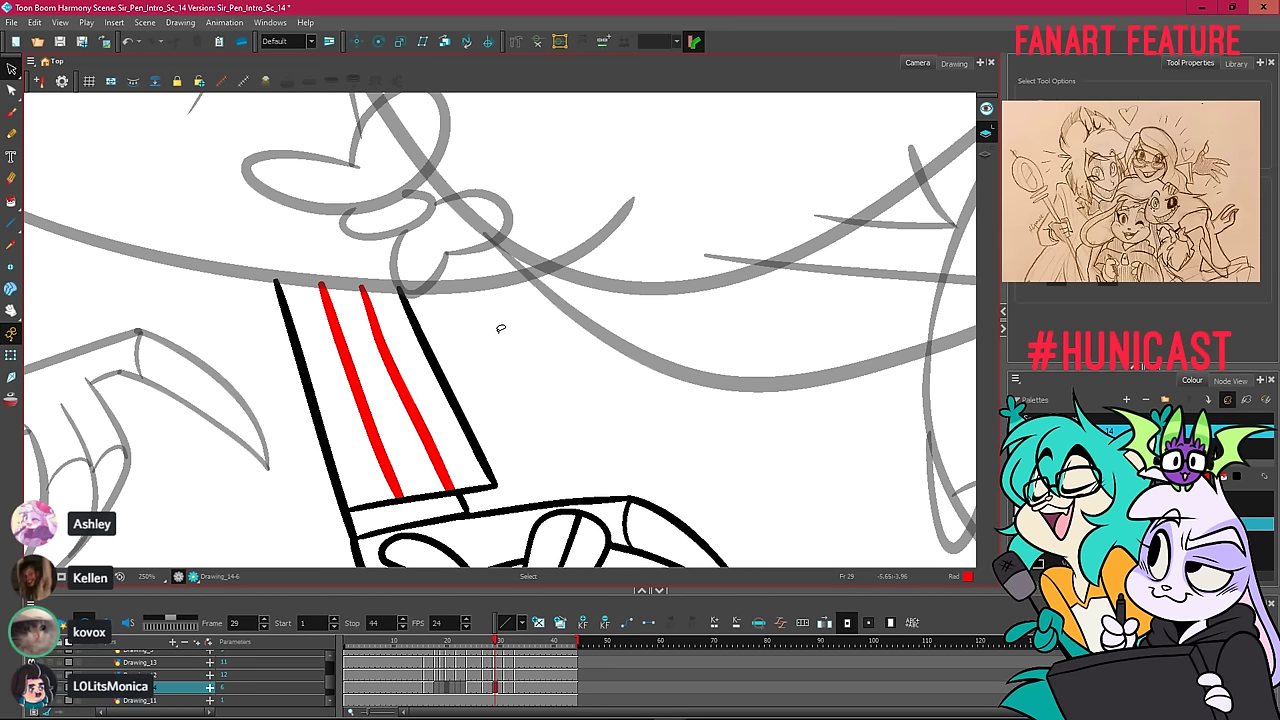
# Flip back and forth through the frames up to 32 to check that the stripes move consistently with the leg.
pyautogui.press(',')
pyautogui.press('.')
pyautogui.press('.')
pyautogui.press('.')
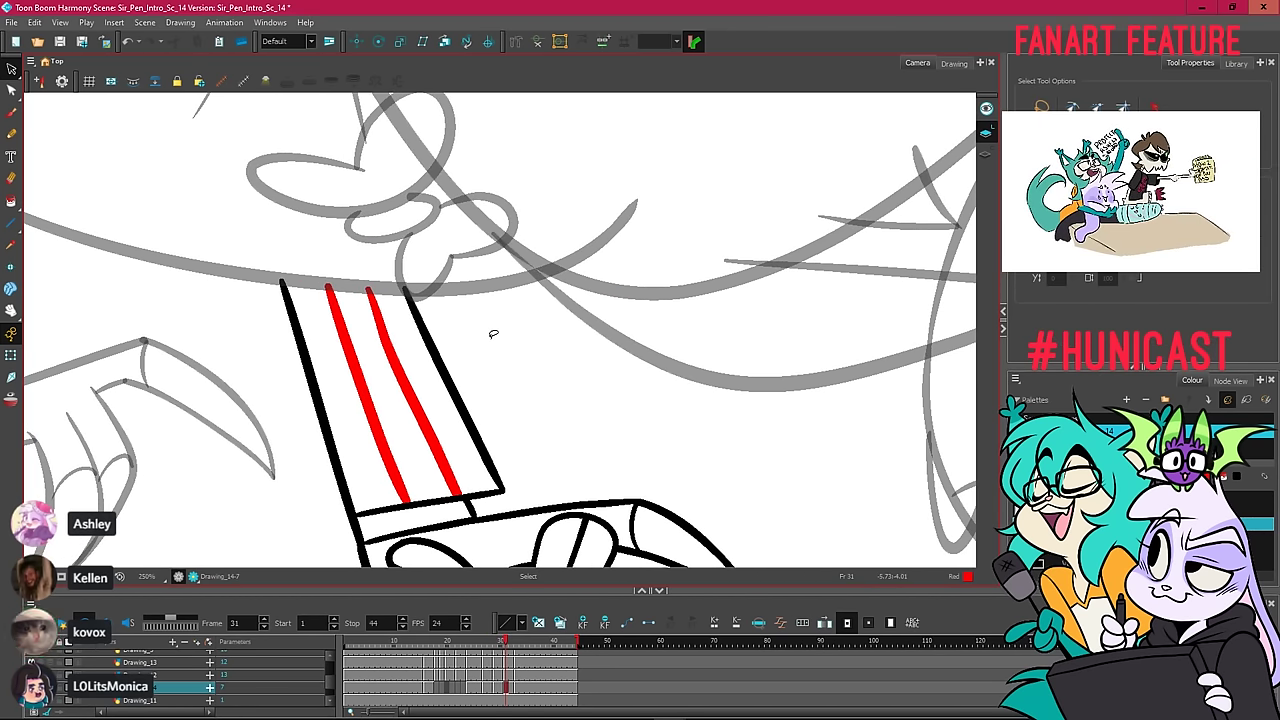
pyautogui.press(',')
pyautogui.press(',')
pyautogui.press(',')
pyautogui.press(',')
pyautogui.press('.')
pyautogui.press('.')
pyautogui.press('.')
pyautogui.press('.')
pyautogui.press('.')
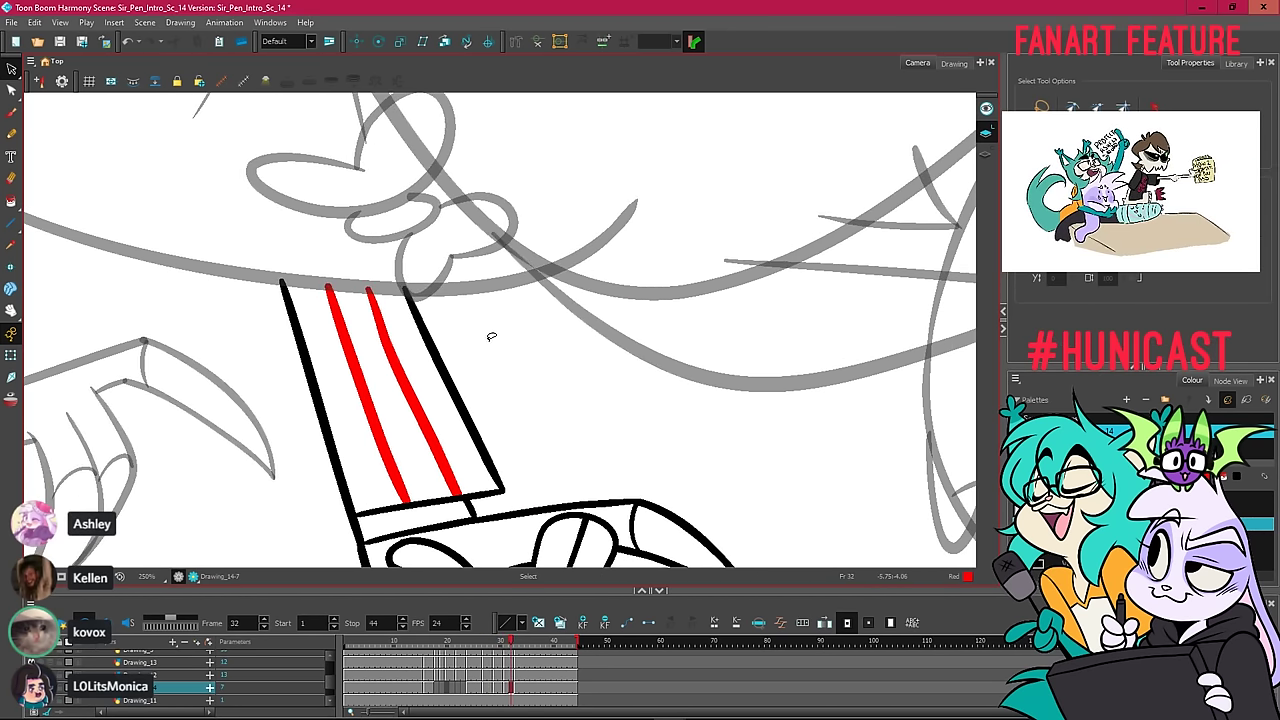
pyautogui.press('.')
pyautogui.press(',')
# Copy the two red stripes from frame 32 and paste them into the empty trouser leg on frame 33.
pyautogui.moveTo(369, 442); pyautogui.dragTo(434, 400)
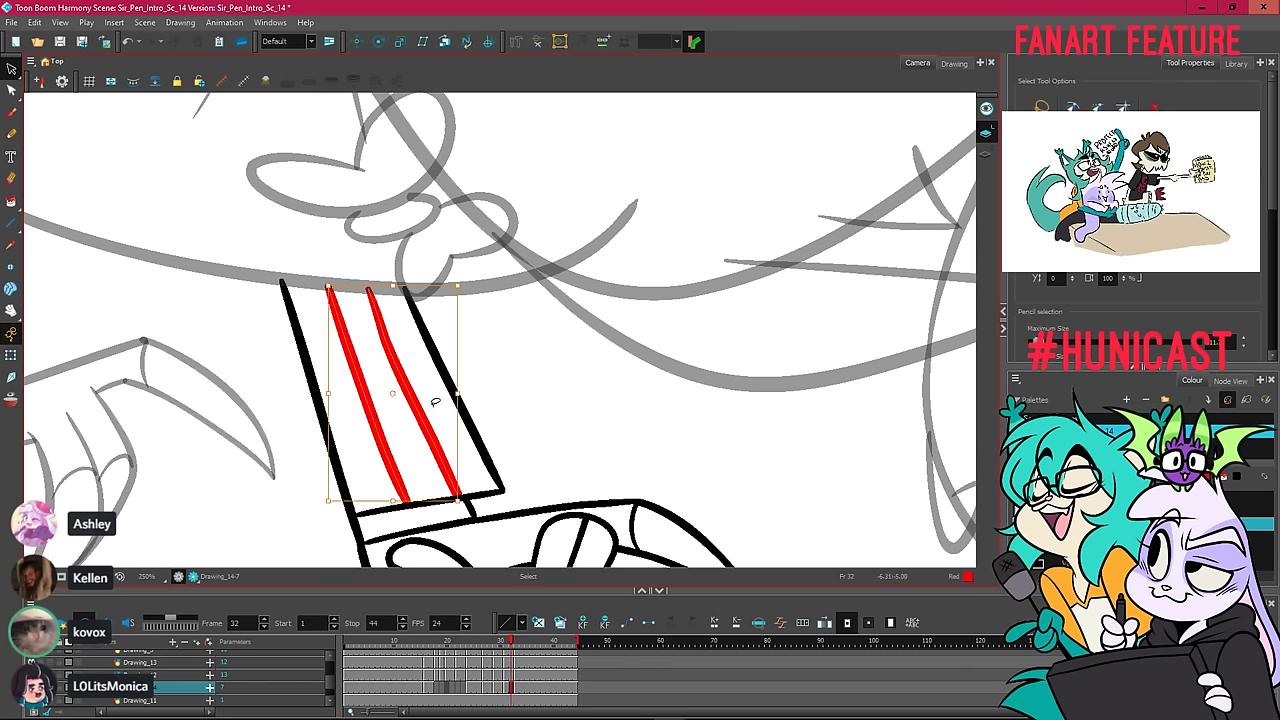
pyautogui.rightClick(470, 232)
pyautogui.click(490, 284)
pyautogui.press('.')
pyautogui.rightClick(468, 268)
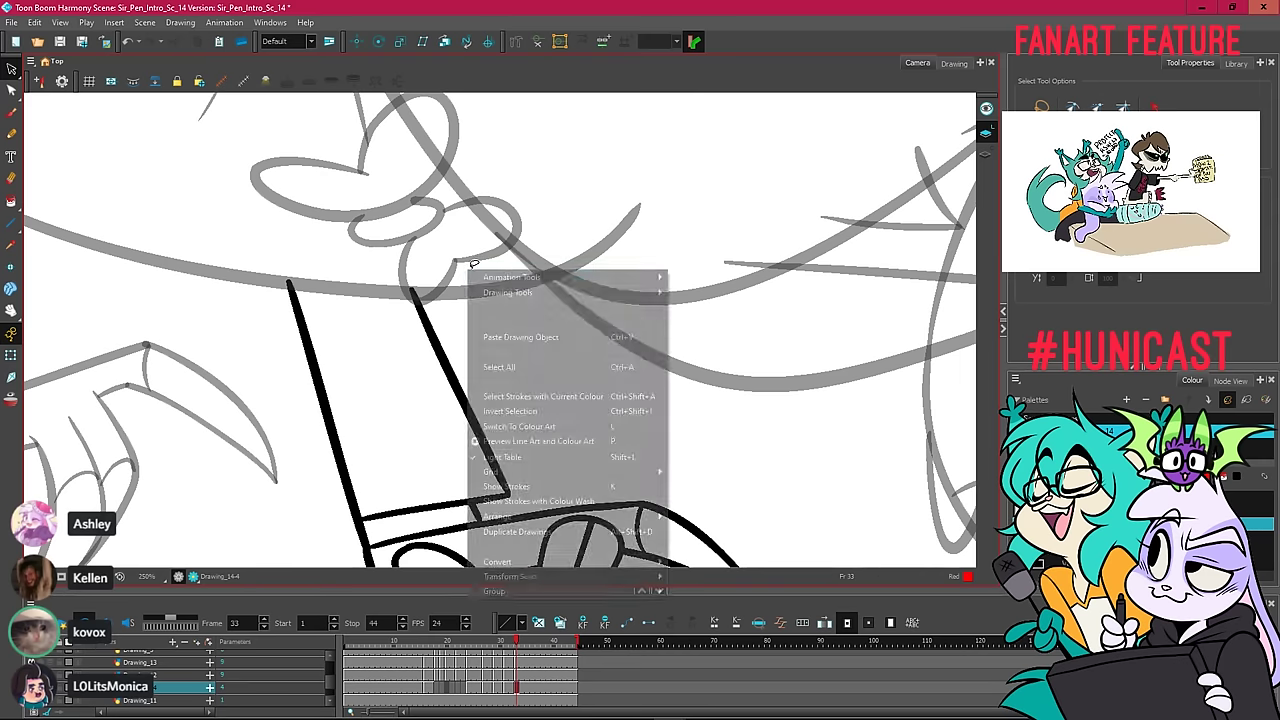
pyautogui.press('Escape')
pyautogui.rightClick(486, 300)
pyautogui.click(493, 345)
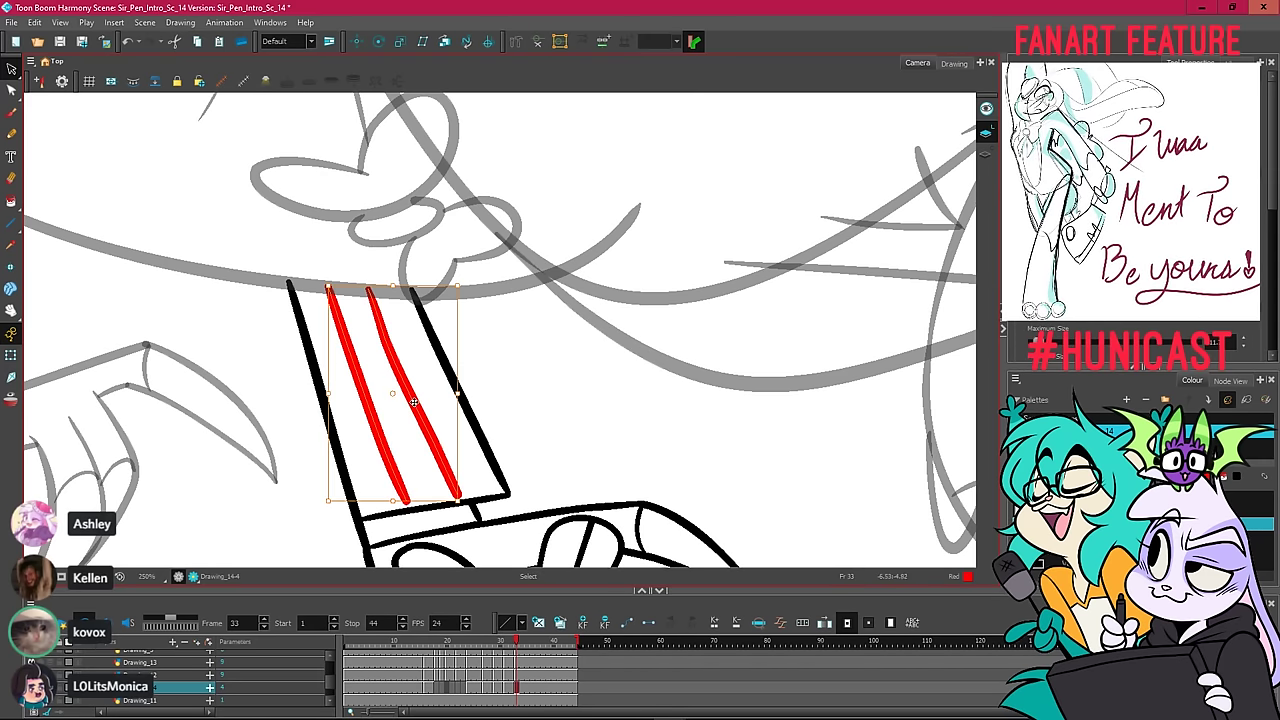
# Move the pasted stripes on frame 33 slightly right and down to fit the leg, and send them to the back.
pyautogui.moveTo(413, 401); pyautogui.dragTo(428, 419)
pyautogui.rightClick(477, 241)
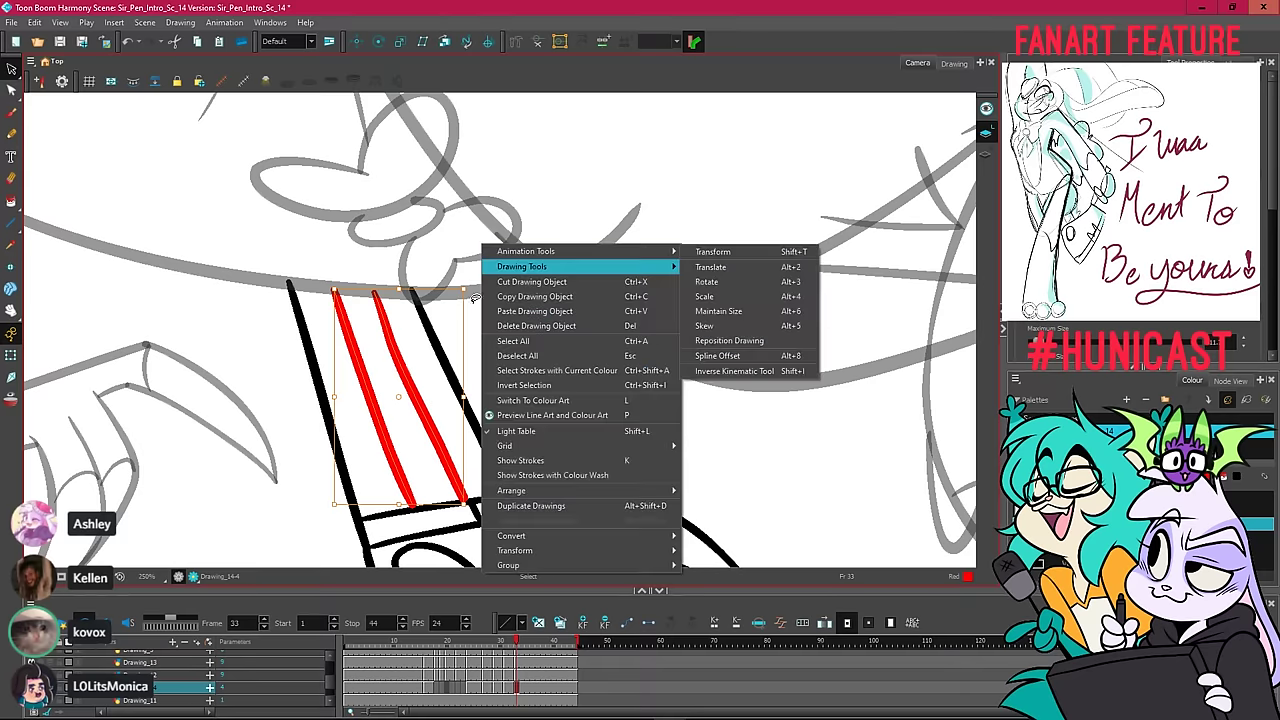
pyautogui.moveTo(660, 492)
pyautogui.click(712, 535)
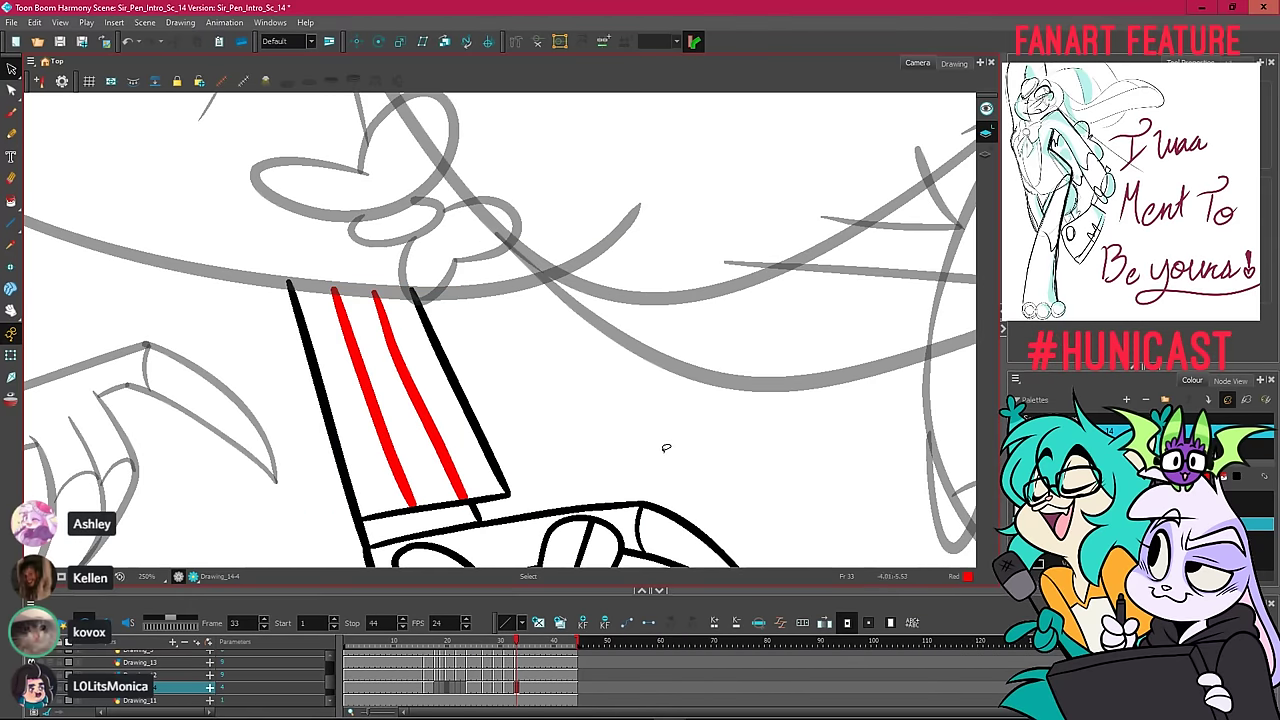
# Flip through frames 32 to 34, then play the whole scene from frame 1 to review the striped leg in motion.
pyautogui.press('.')
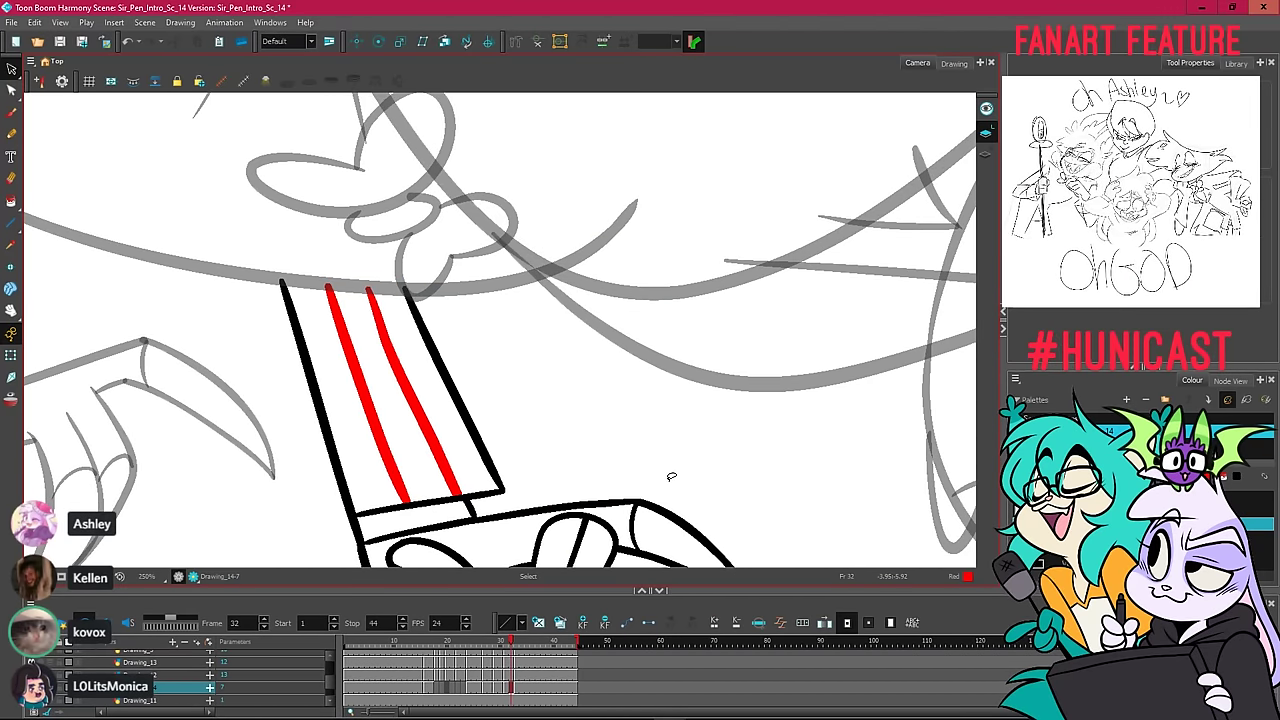
pyautogui.press('.')
pyautogui.press('.')
pyautogui.press('.')
pyautogui.press('.')
pyautogui.scroll(-4, 672, 477)
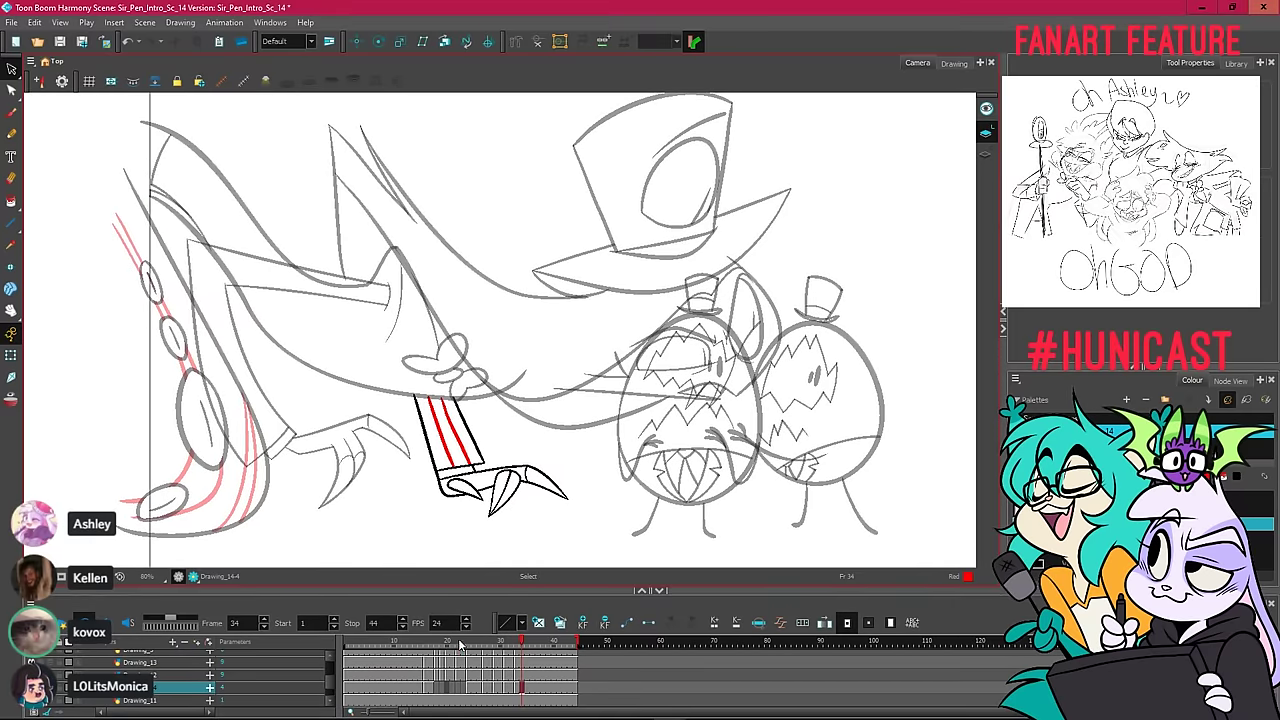
pyautogui.moveTo(461, 644); pyautogui.dragTo(344, 642)
pyautogui.click(62, 622)
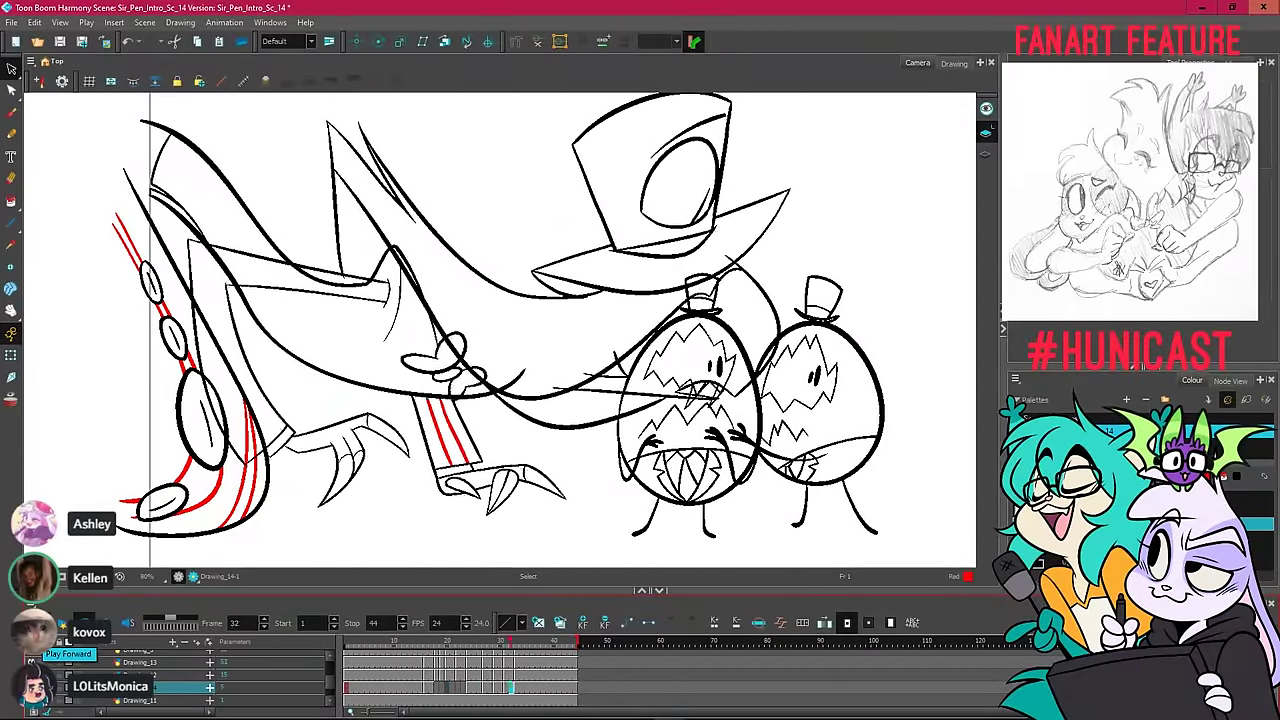
# Select the red stripes on the frame 17 drawing and shorten their top ends slightly to fit the body line.
pyautogui.click(383, 687)
pyautogui.moveTo(435, 650)
pyautogui.mouseDown()
pyautogui.moveTo(471, 654)
pyautogui.moveTo(428, 652)
pyautogui.mouseUp()
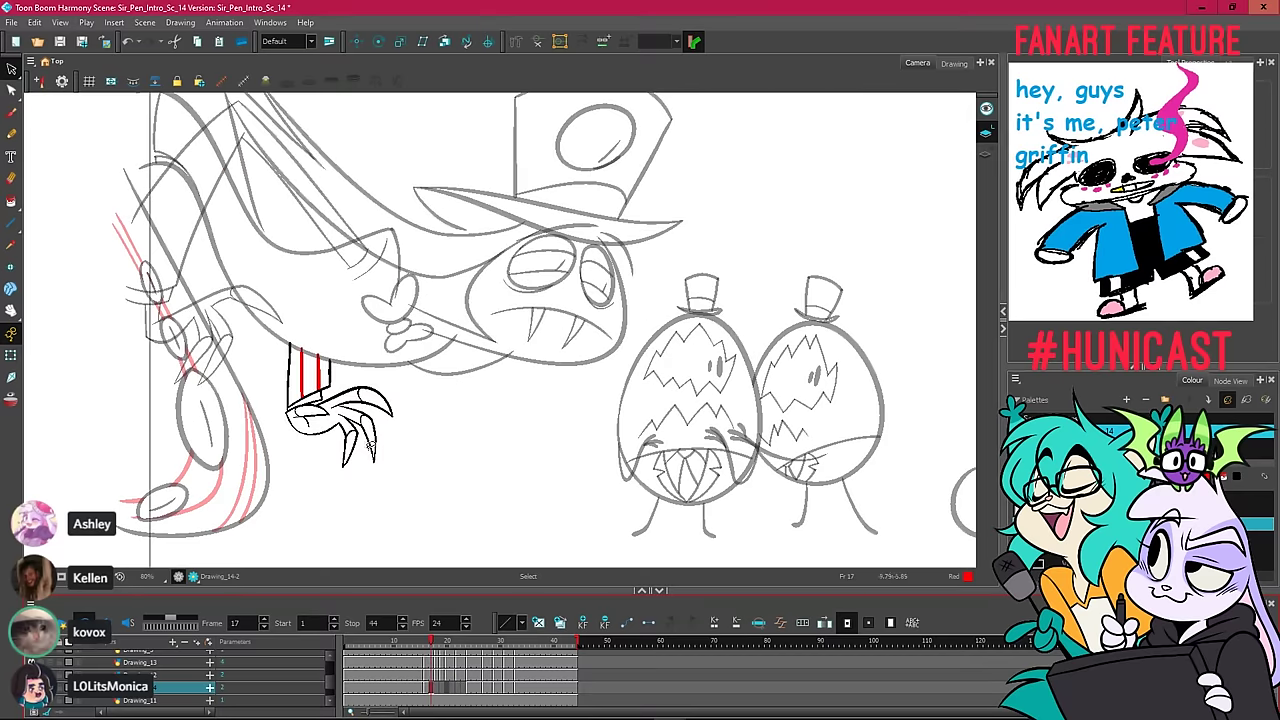
pyautogui.press('2')
pyautogui.hotkey('ctrl', 'shift', 'a')
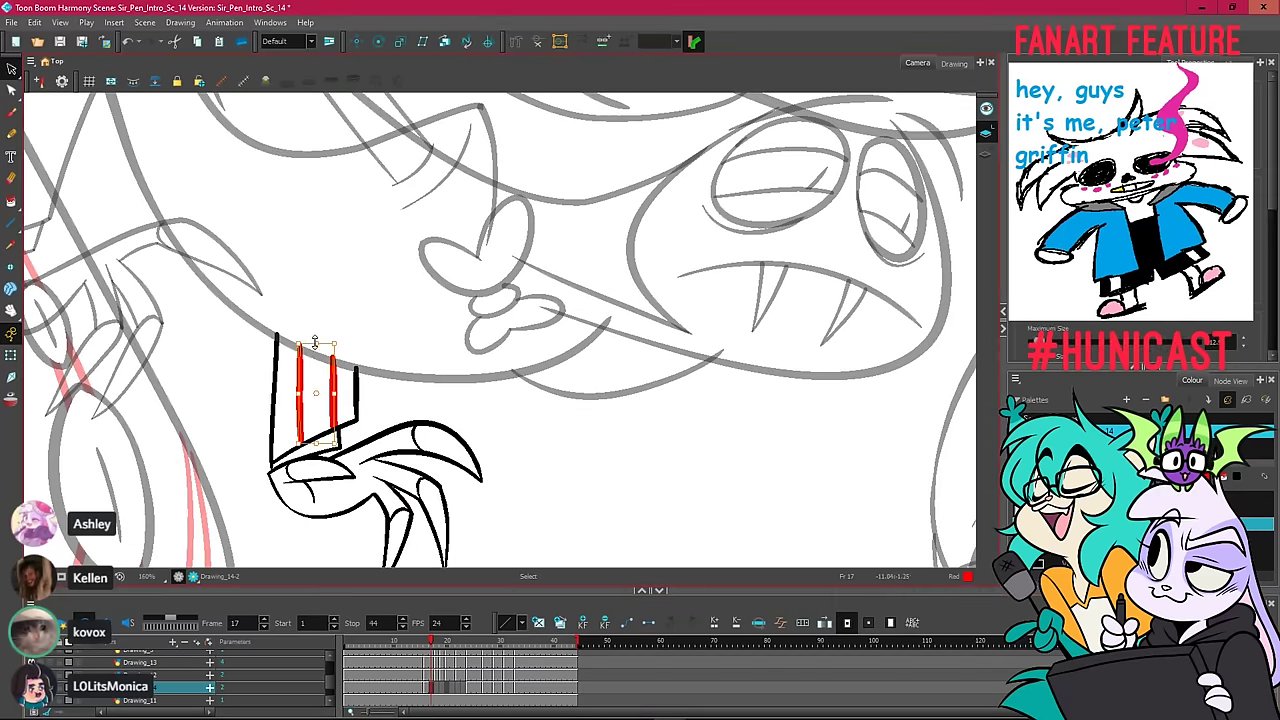
pyautogui.click(319, 298)
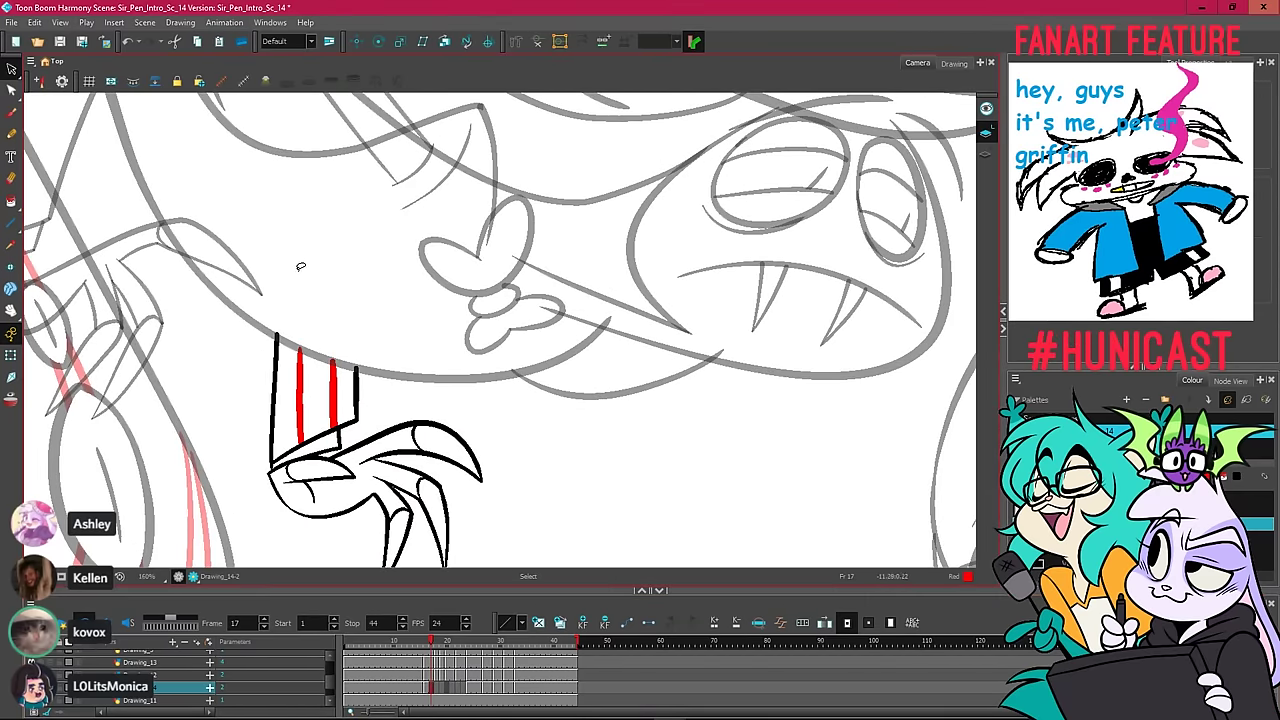
pyautogui.press(',')
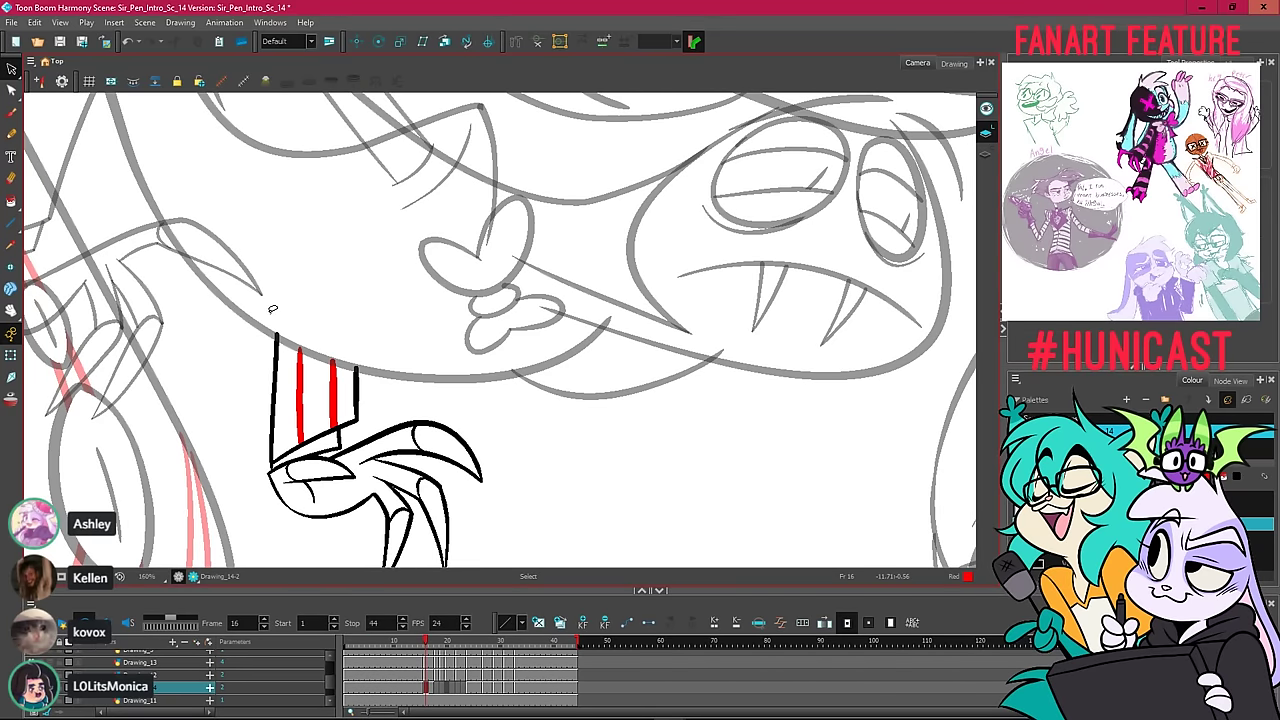
# Switch to the Eraser tool on the frame 16 drawing and save the scene.
pyautogui.click(14, 180)
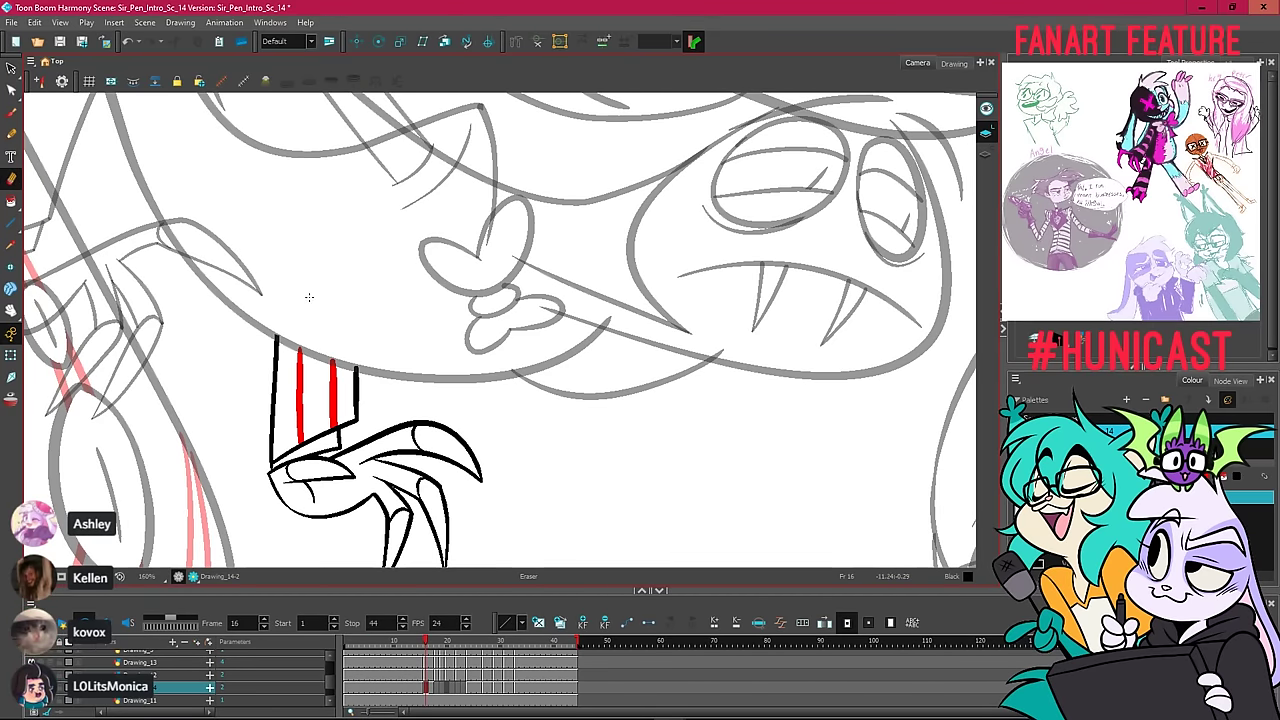
pyautogui.scroll(-2, 470, 457)
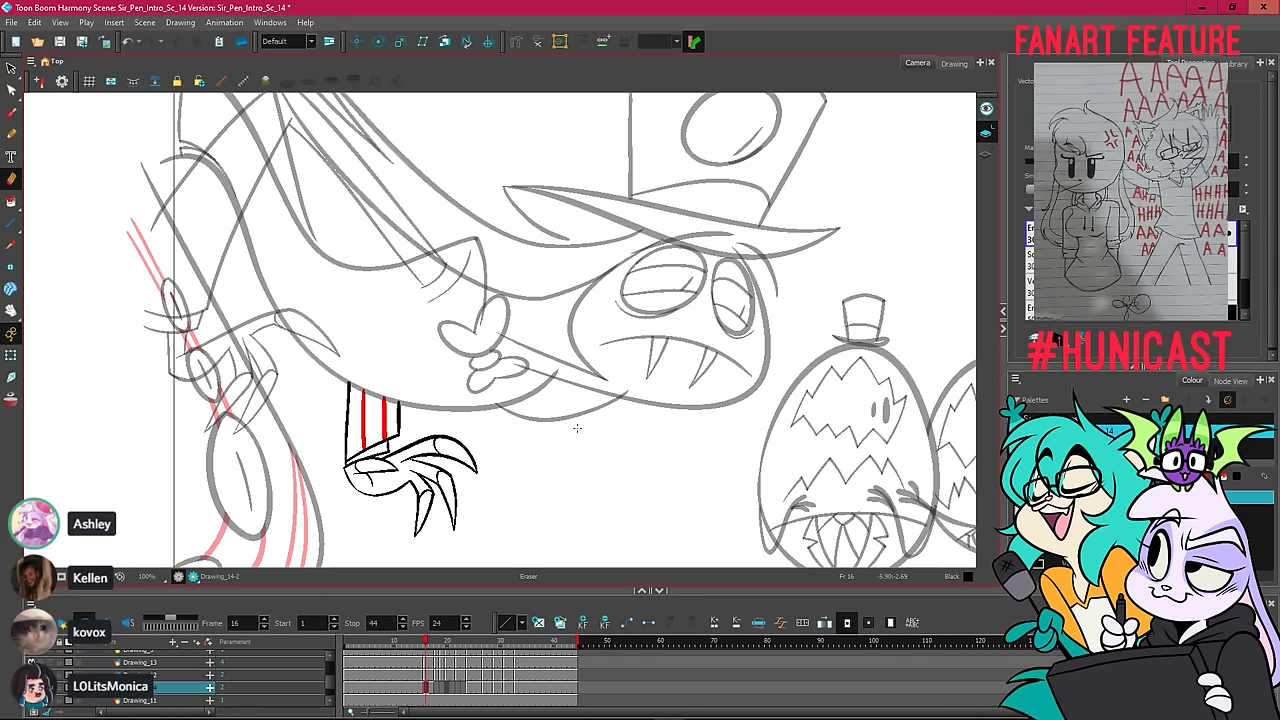
pyautogui.click(59, 41)
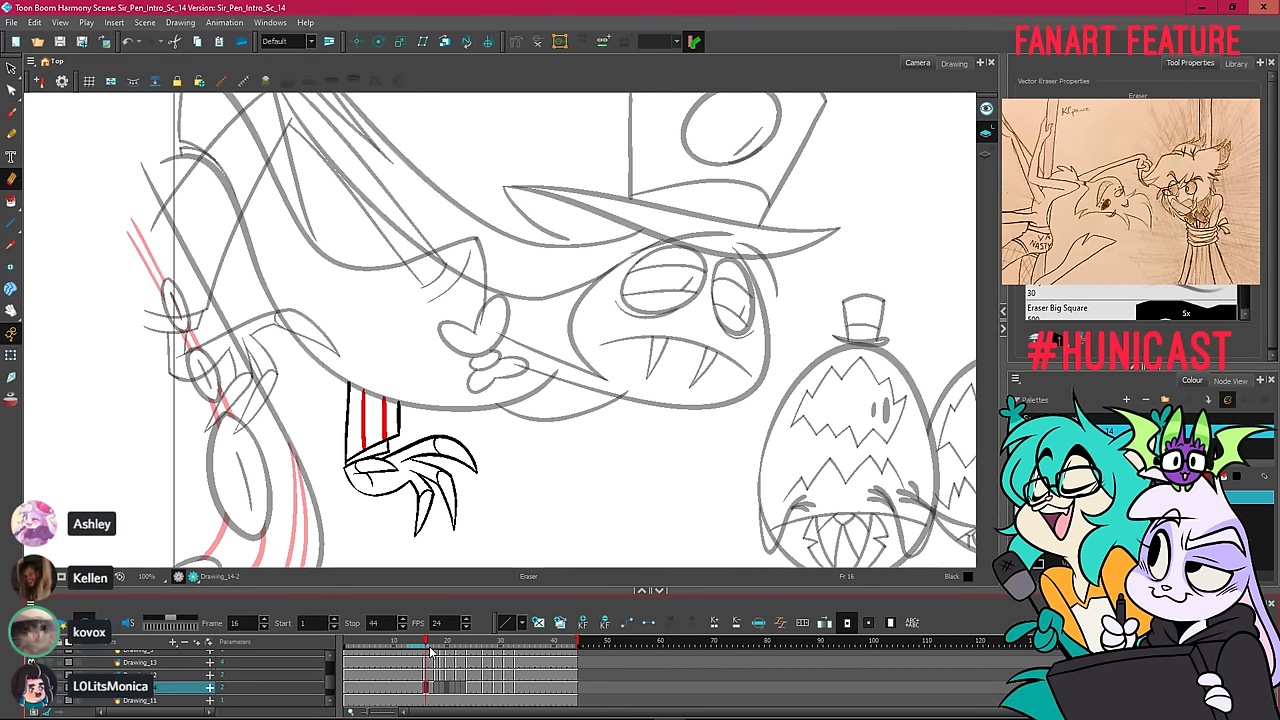
# Go to the empty leg cell on frame 19 and show the rough sketch layer as a guide.
pyautogui.moveTo(427, 643)
pyautogui.mouseDown()
pyautogui.moveTo(517, 637)
pyautogui.moveTo(425, 642)
pyautogui.moveTo(450, 642)
pyautogui.moveTo(437, 642)
pyautogui.mouseUp()
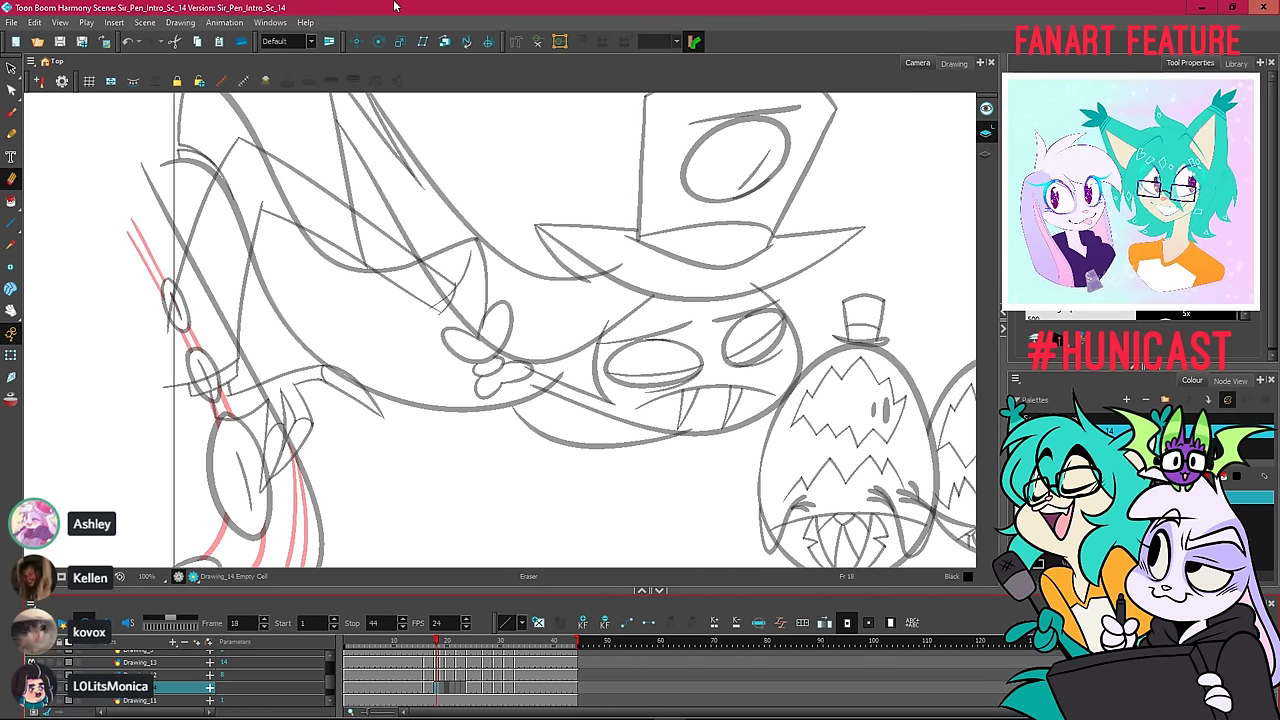
pyautogui.moveTo(436, 643)
pyautogui.mouseDown()
pyautogui.moveTo(478, 653)
pyautogui.moveTo(441, 657)
pyautogui.mouseUp()
pyautogui.scroll(-3, 441, 672)
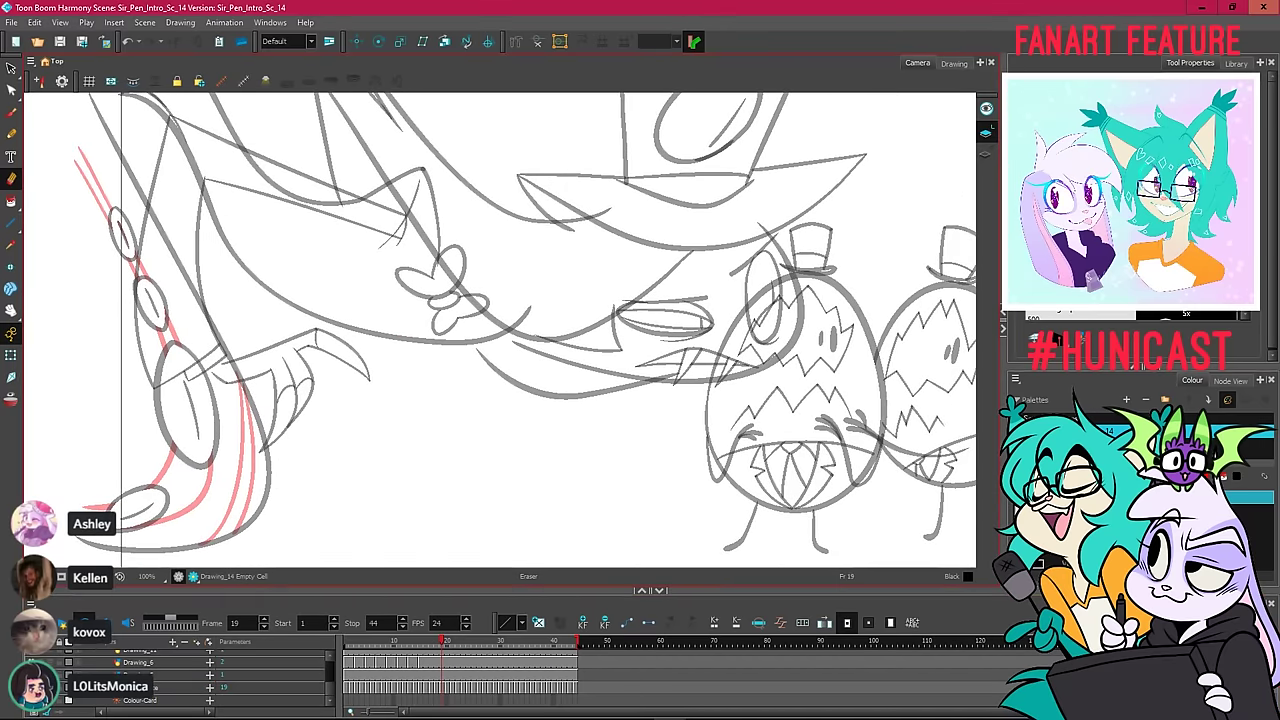
pyautogui.click(68, 687)
pyautogui.scroll(4, 448, 664)
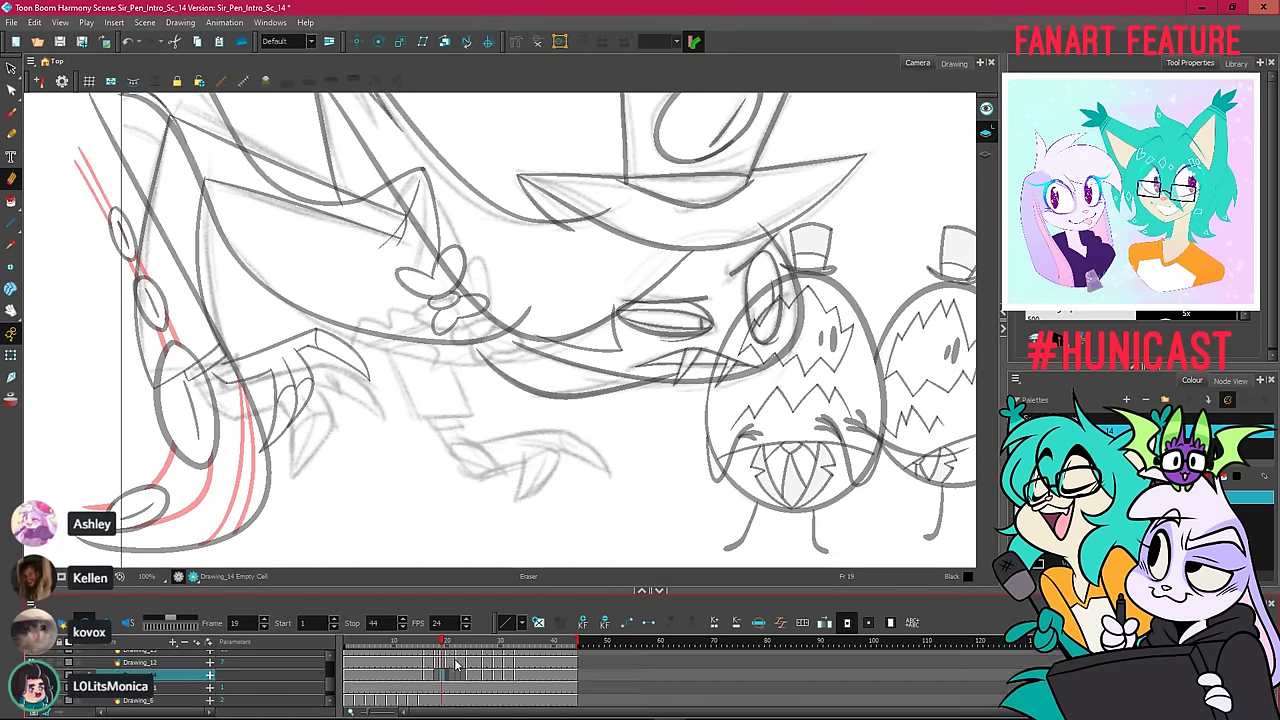
pyautogui.moveTo(445, 647)
pyautogui.mouseDown()
pyautogui.moveTo(431, 646)
pyautogui.moveTo(477, 648)
pyautogui.moveTo(441, 650)
pyautogui.mouseUp()
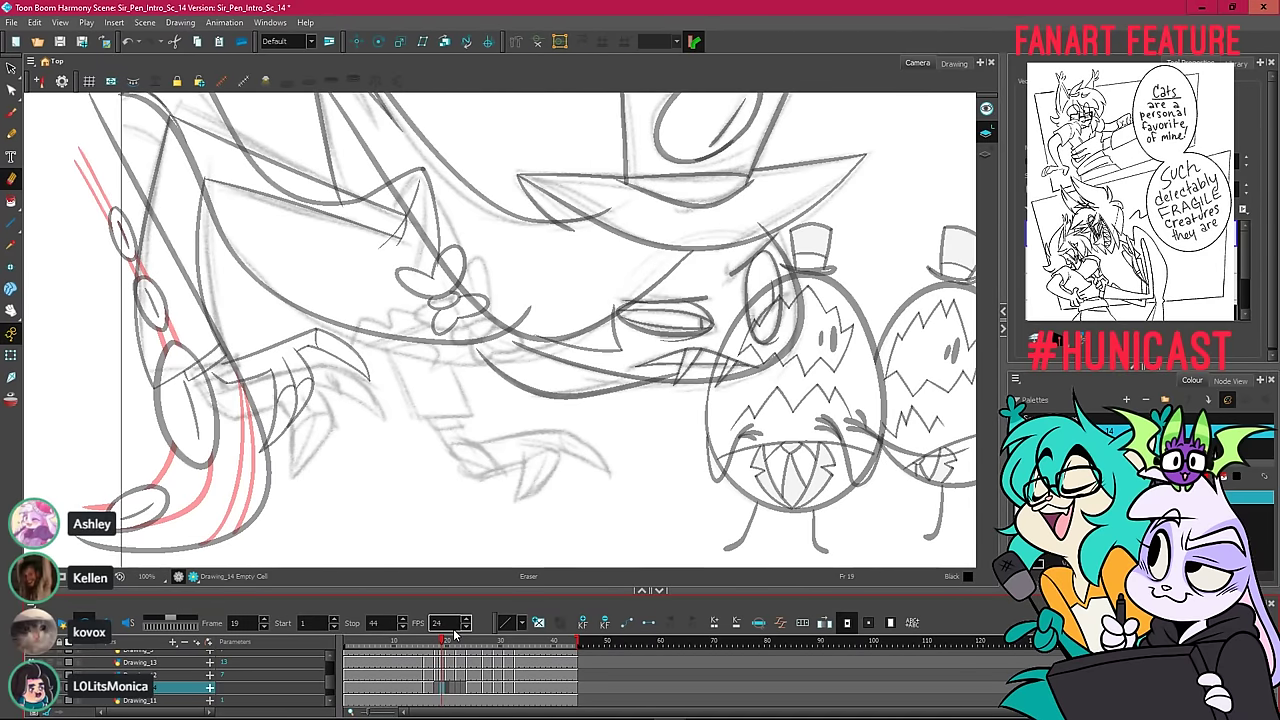
# Switch to the Pencil tool with the black line colour and compare the empty frame 19 cell with the frame 17 drawing.
pyautogui.hotkey('alt', 'x')
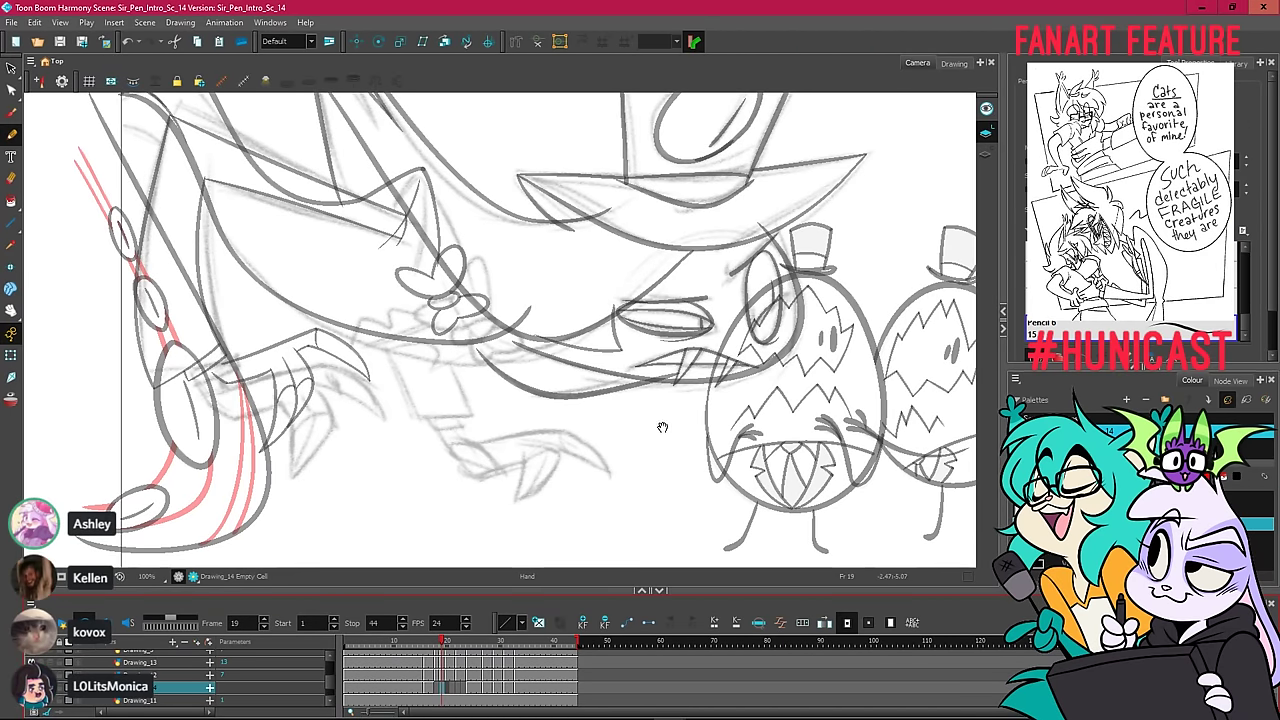
pyautogui.moveTo(663, 423); pyautogui.dragTo(594, 418)
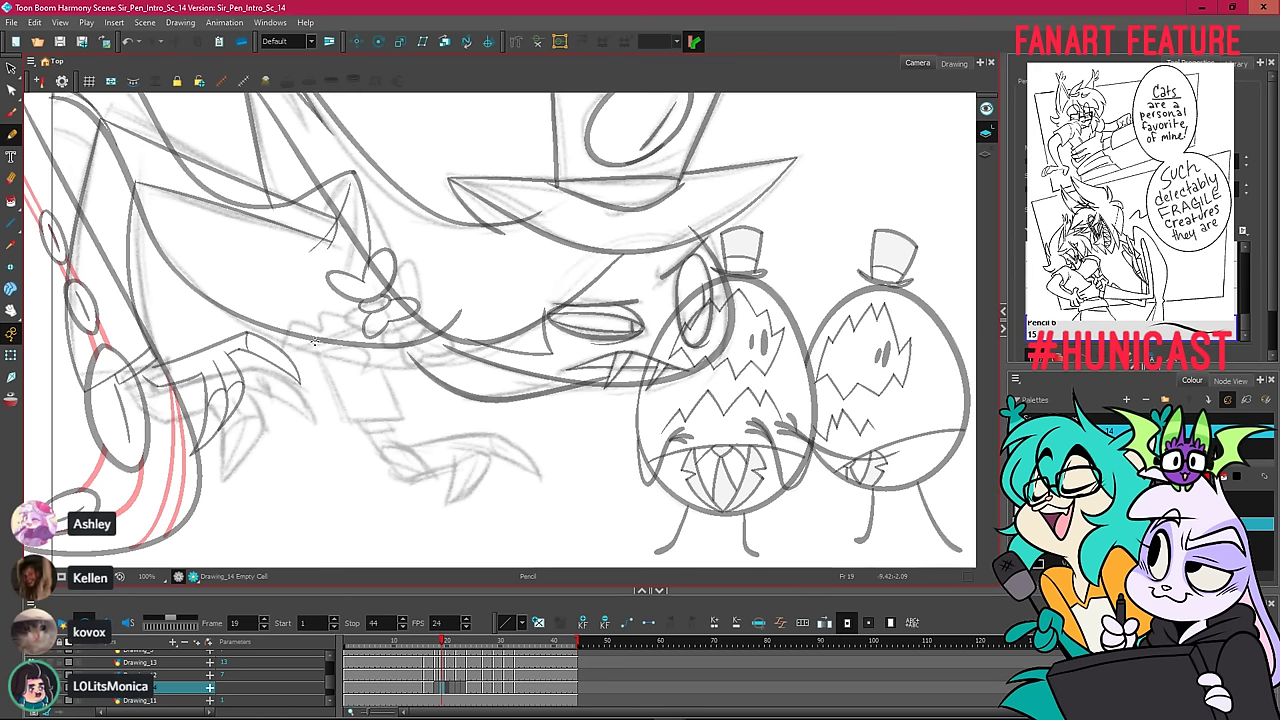
pyautogui.click(1254, 497)
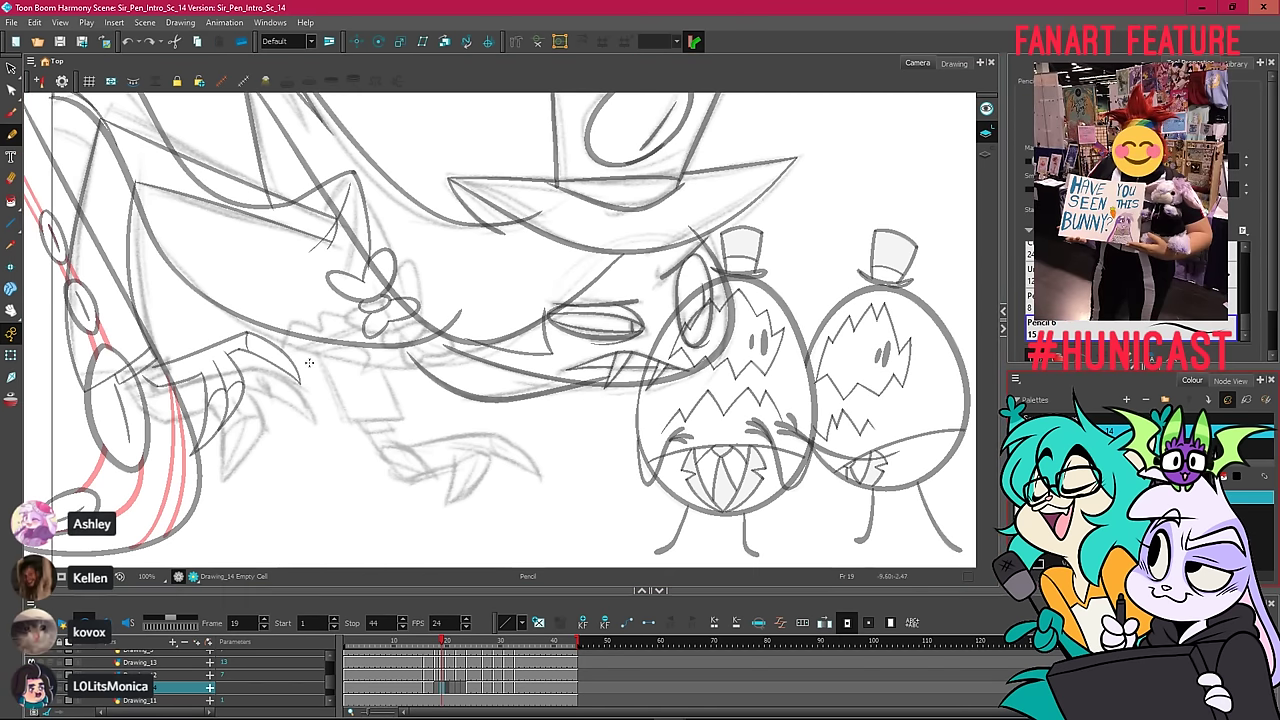
pyautogui.press(',')
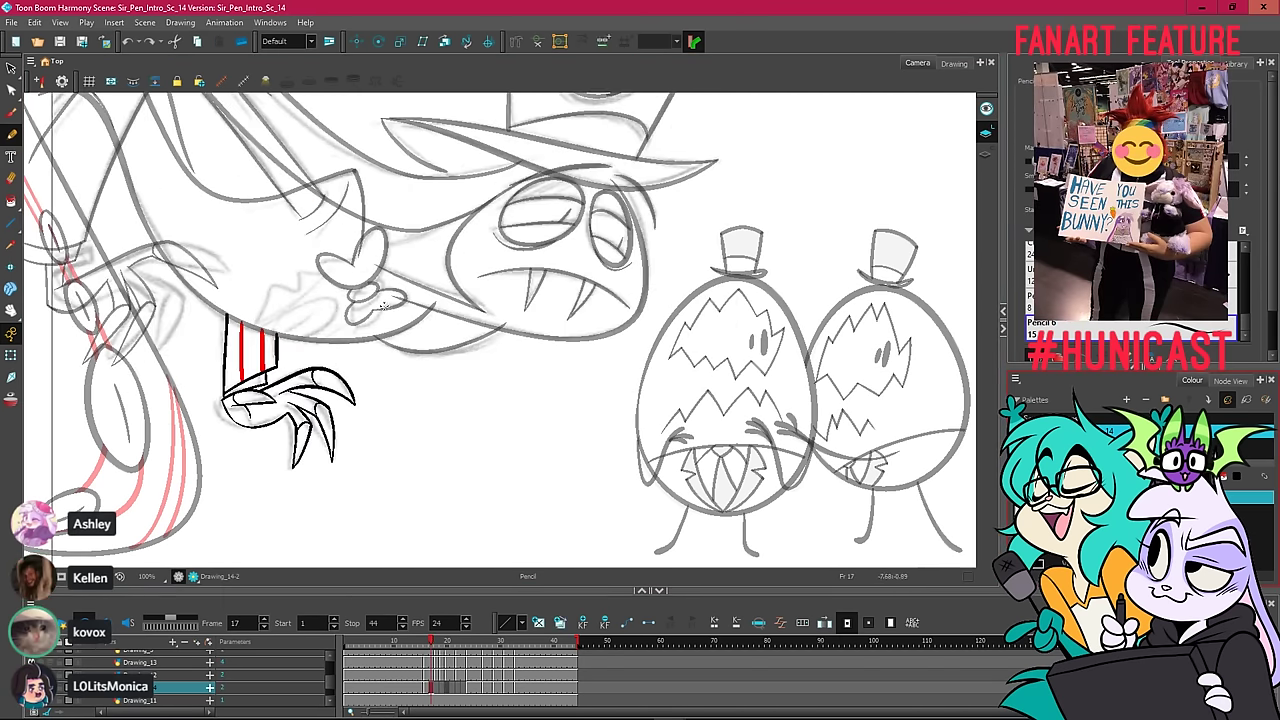
pyautogui.press('.')
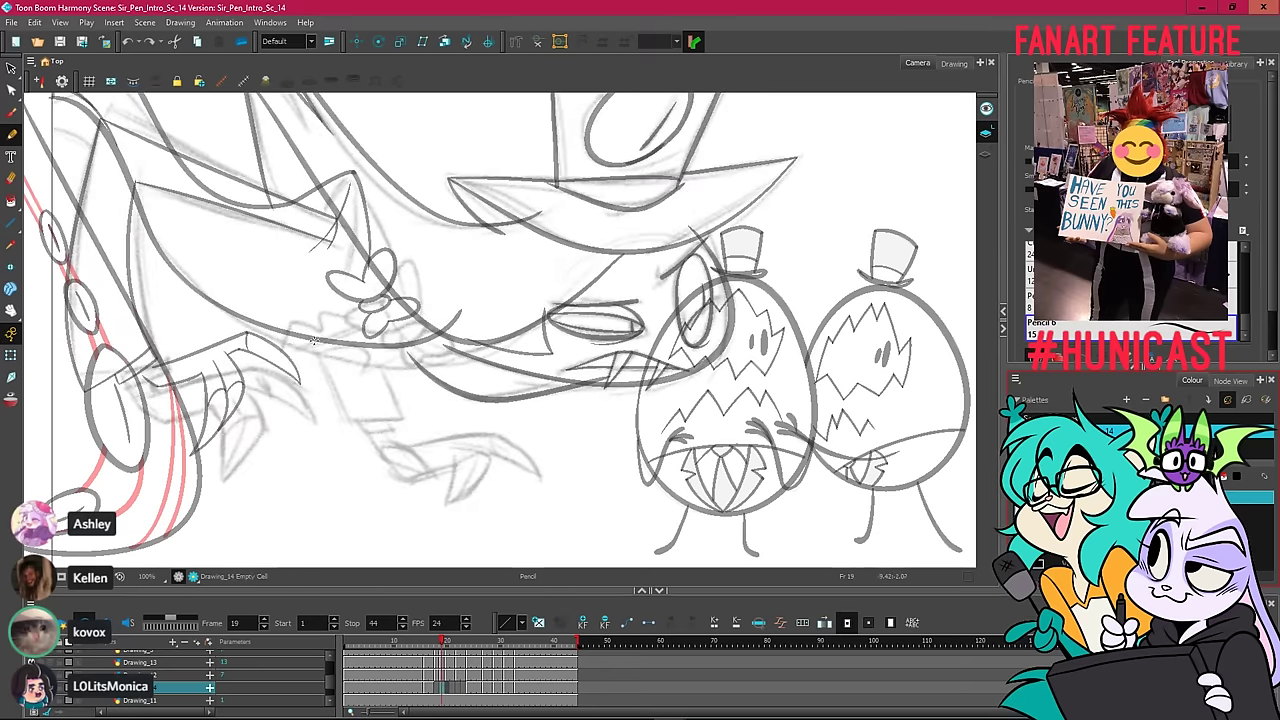
pyautogui.moveTo(311, 338); pyautogui.dragTo(347, 405)
pyautogui.hotkey('ctrl', 'z')
pyautogui.moveTo(320, 358); pyautogui.dragTo(350, 412)
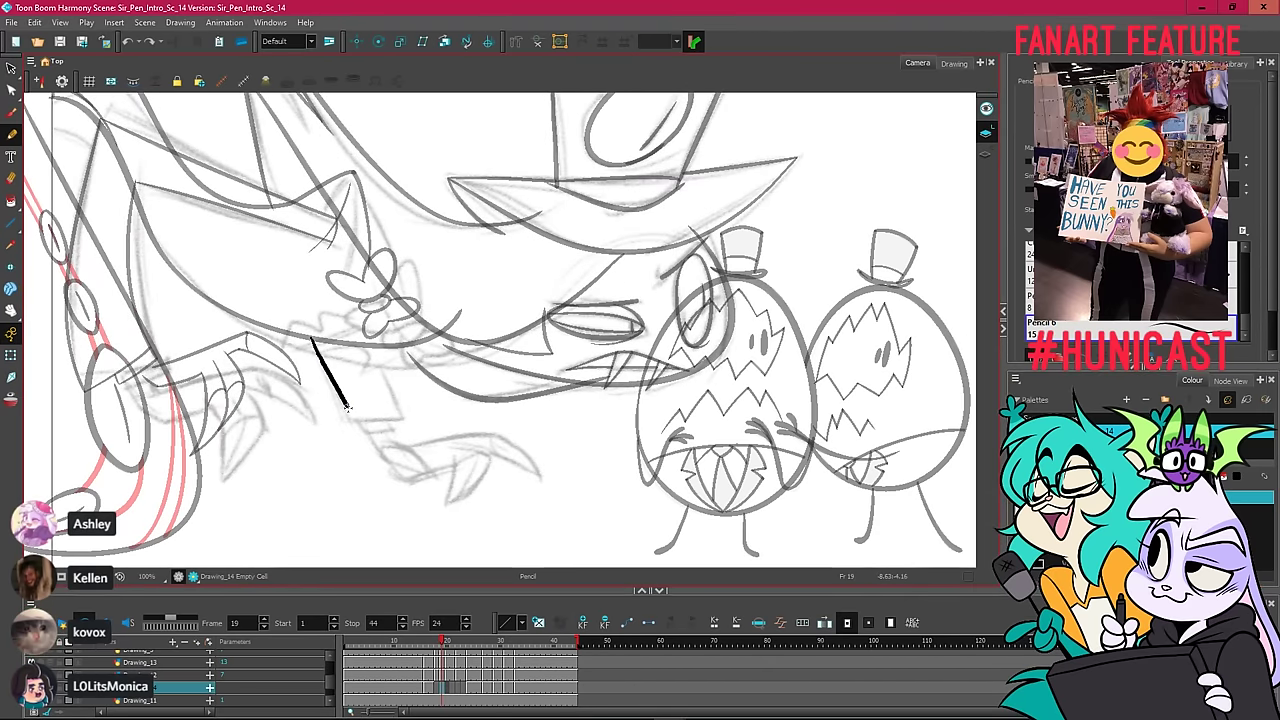
pyautogui.hotkey('ctrl', 'z')
# Flip through frames 17 to 23 to study how the rough leg moves, ending on frame 19.
pyautogui.press(',')
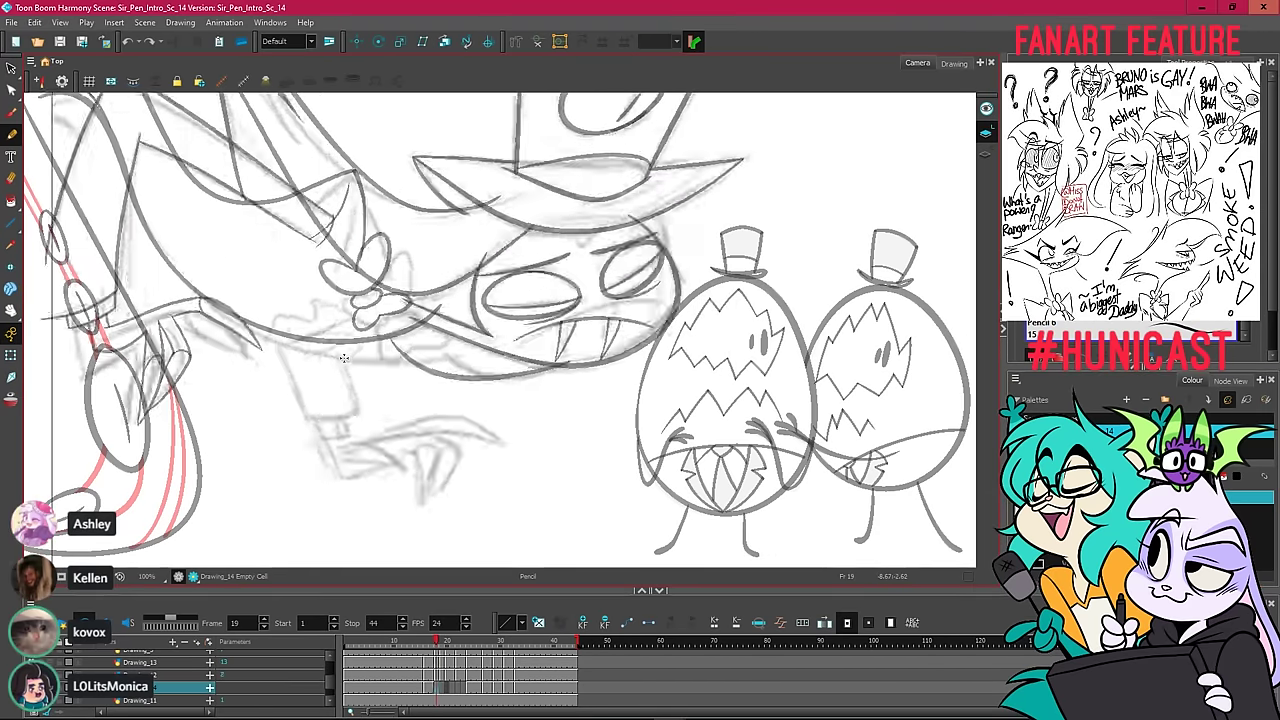
pyautogui.press(',')
pyautogui.press('.')
pyautogui.press('.')
pyautogui.press('.')
pyautogui.press('.')
pyautogui.press('.')
pyautogui.press('.')
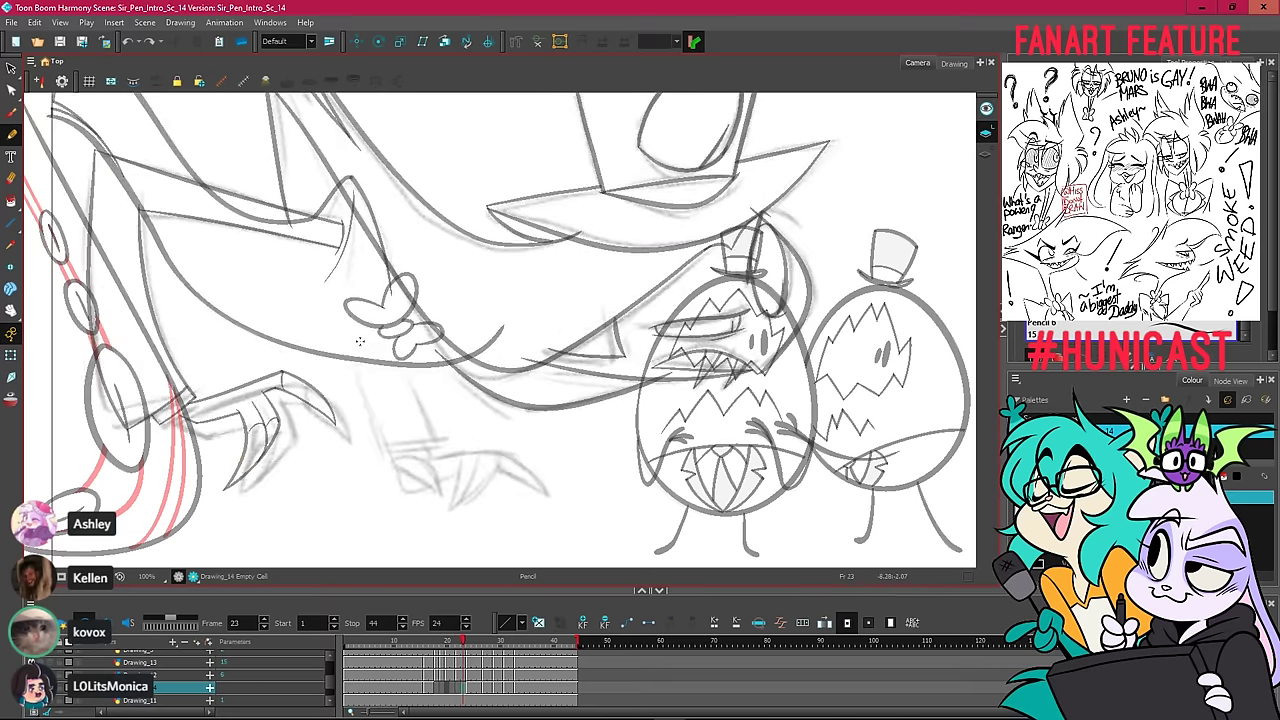
pyautogui.press(',')
pyautogui.press(',')
pyautogui.press(',')
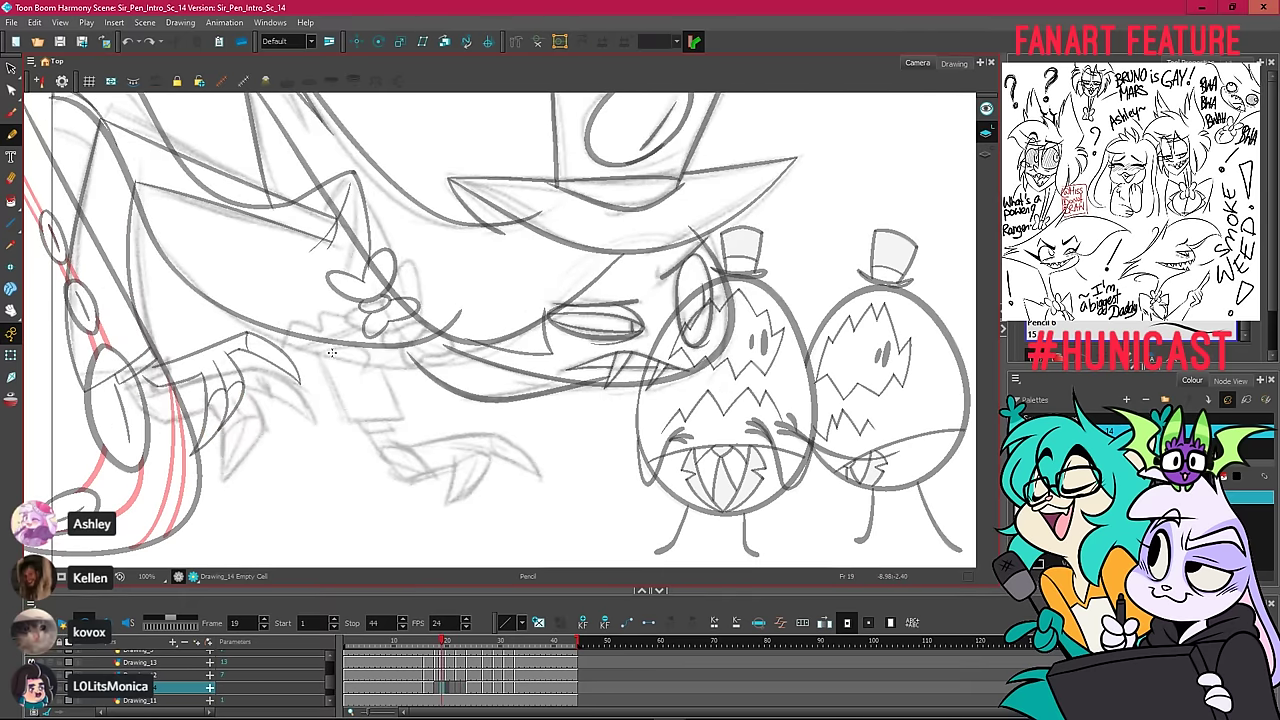
pyautogui.moveTo(332, 378); pyautogui.dragTo(361, 432)
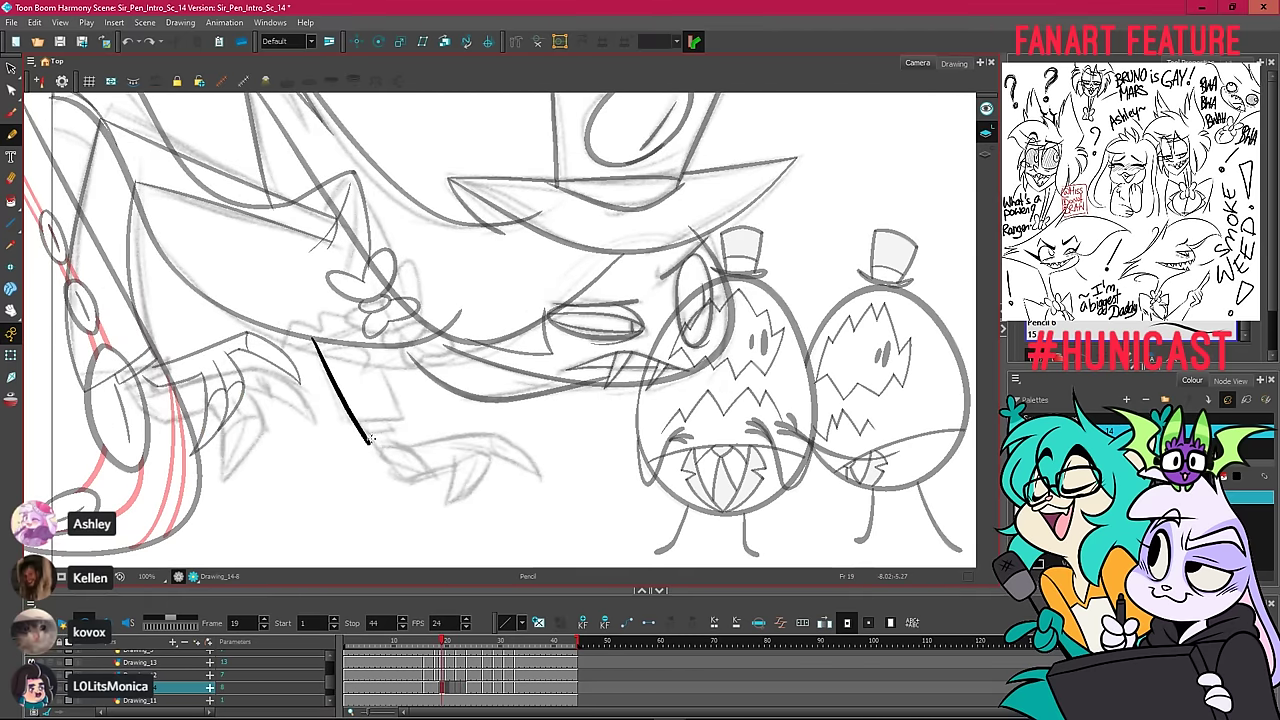
pyautogui.hotkey('ctrl', 'z')
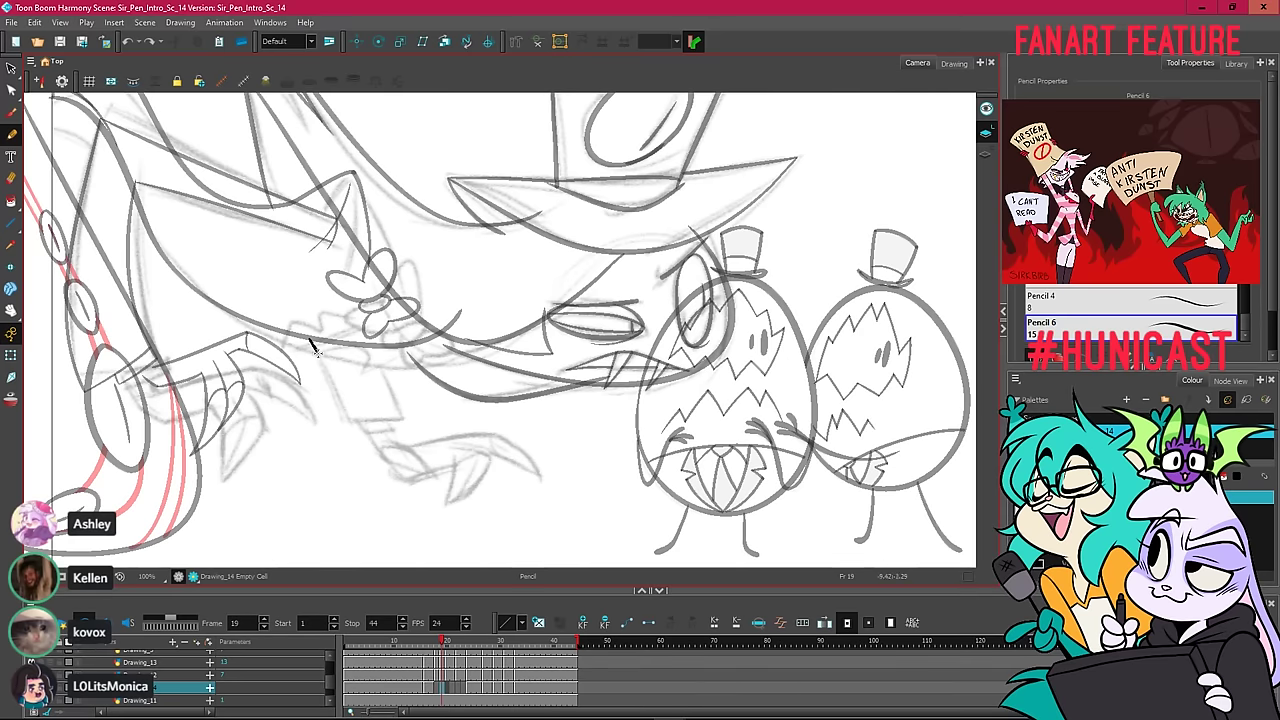
pyautogui.moveTo(313, 348); pyautogui.dragTo(410, 484)
pyautogui.hotkey('ctrl', 'z')
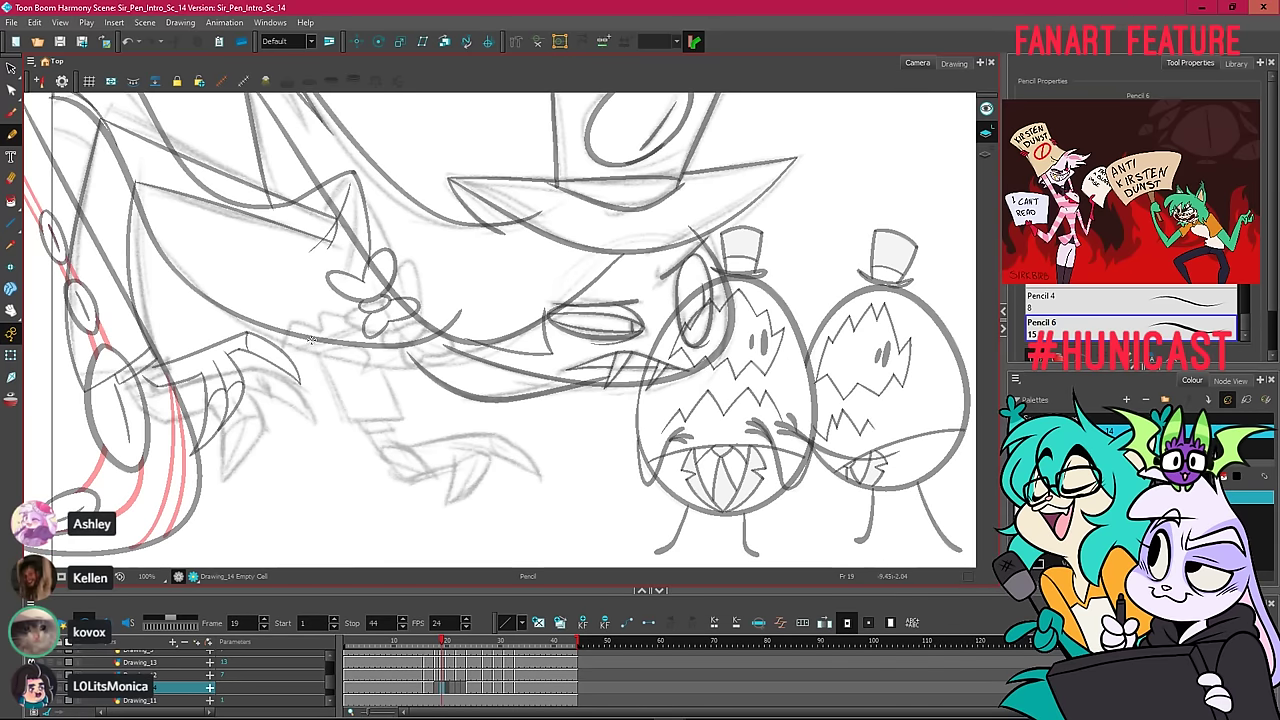
# Ink the trouser leg's left edge, cuff line and right edge in black over the frame 19 sketch.
pyautogui.moveTo(310, 340); pyautogui.dragTo(405, 482)
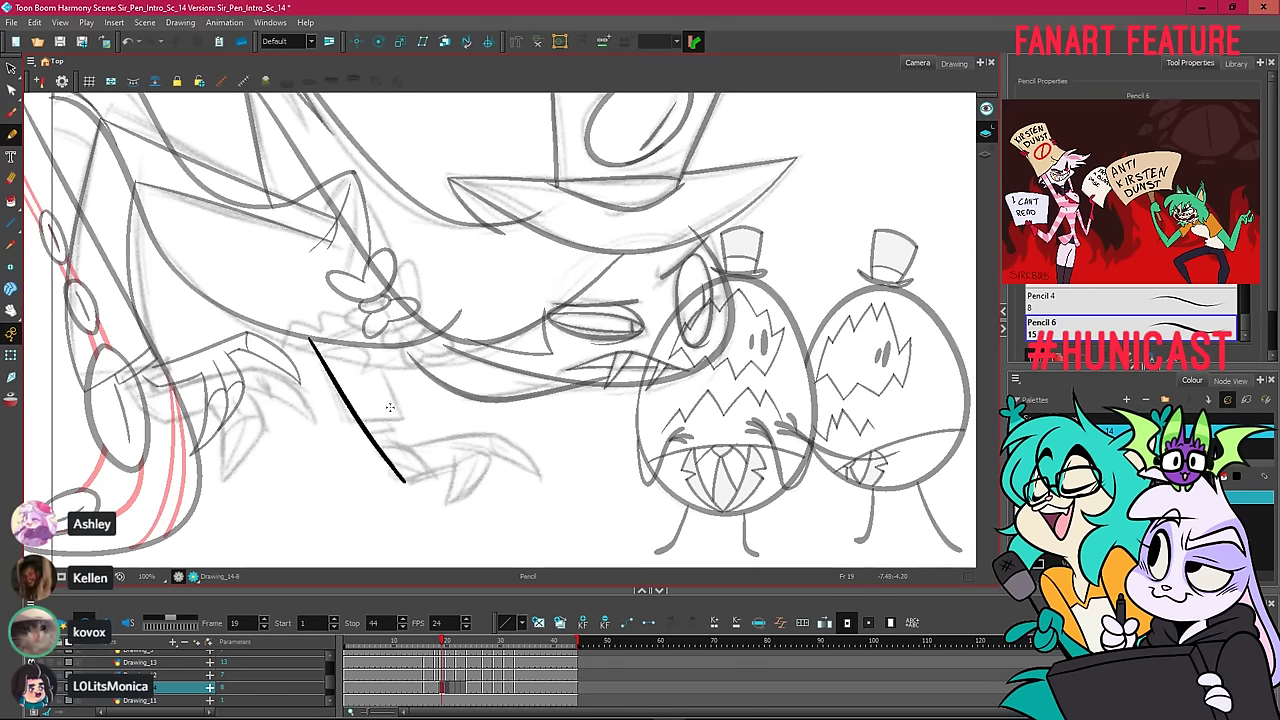
pyautogui.moveTo(373, 441); pyautogui.dragTo(413, 436)
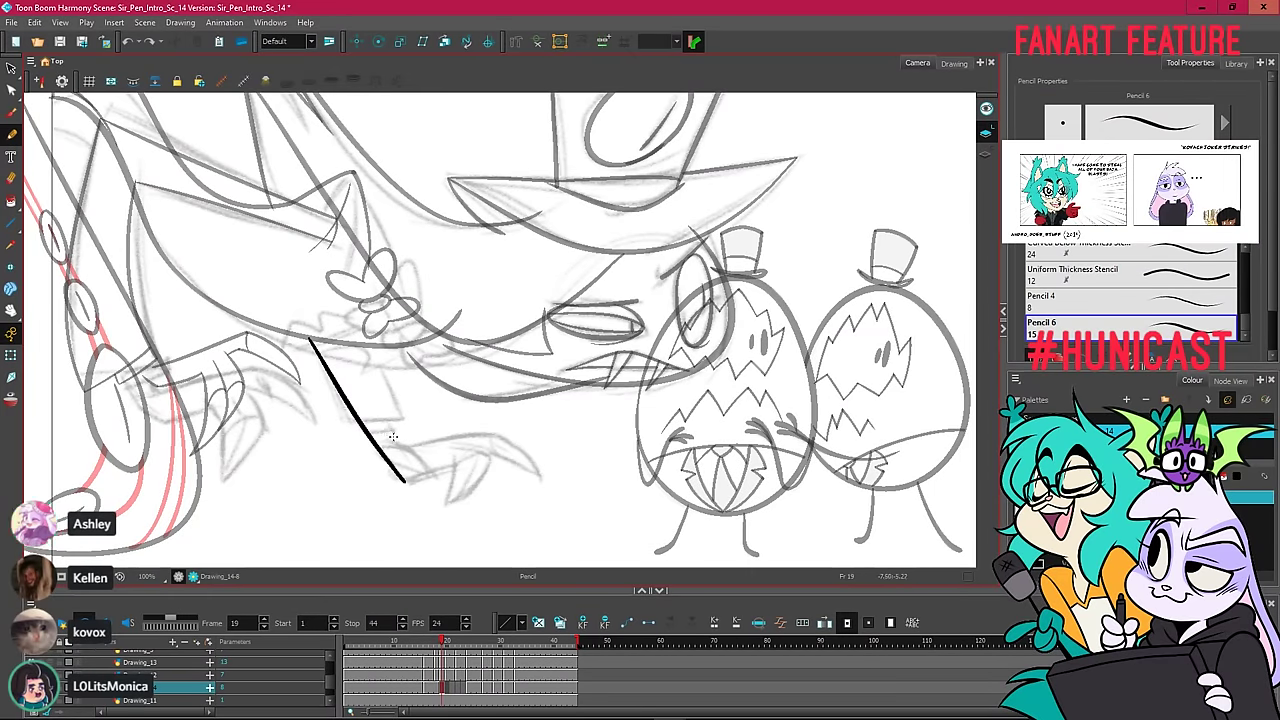
pyautogui.scroll(2, 370, 438)
pyautogui.moveTo(363, 444)
pyautogui.mouseDown()
pyautogui.moveTo(427, 436)
pyautogui.moveTo(358, 313)
pyautogui.moveTo(414, 418)
pyautogui.mouseUp()
pyautogui.hotkey('ctrl', 'z')
pyautogui.hotkey('ctrl', 'z')
pyautogui.hotkey('ctrl', 'z')
pyautogui.hotkey('ctrl', 'z')
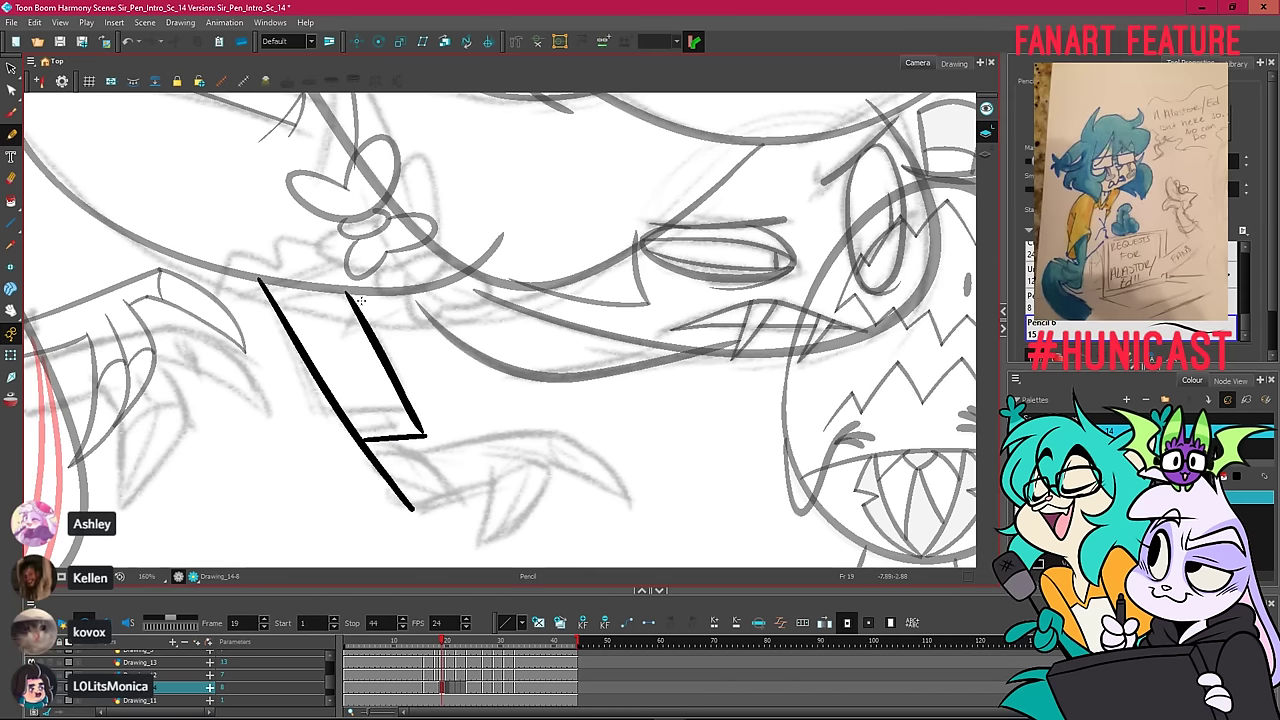
# Adjust the right trouser edge's end points with the Contour Editor so it reaches the cuff corner and the body line.
pyautogui.hotkey('alt', 'q')
pyautogui.click(404, 397)
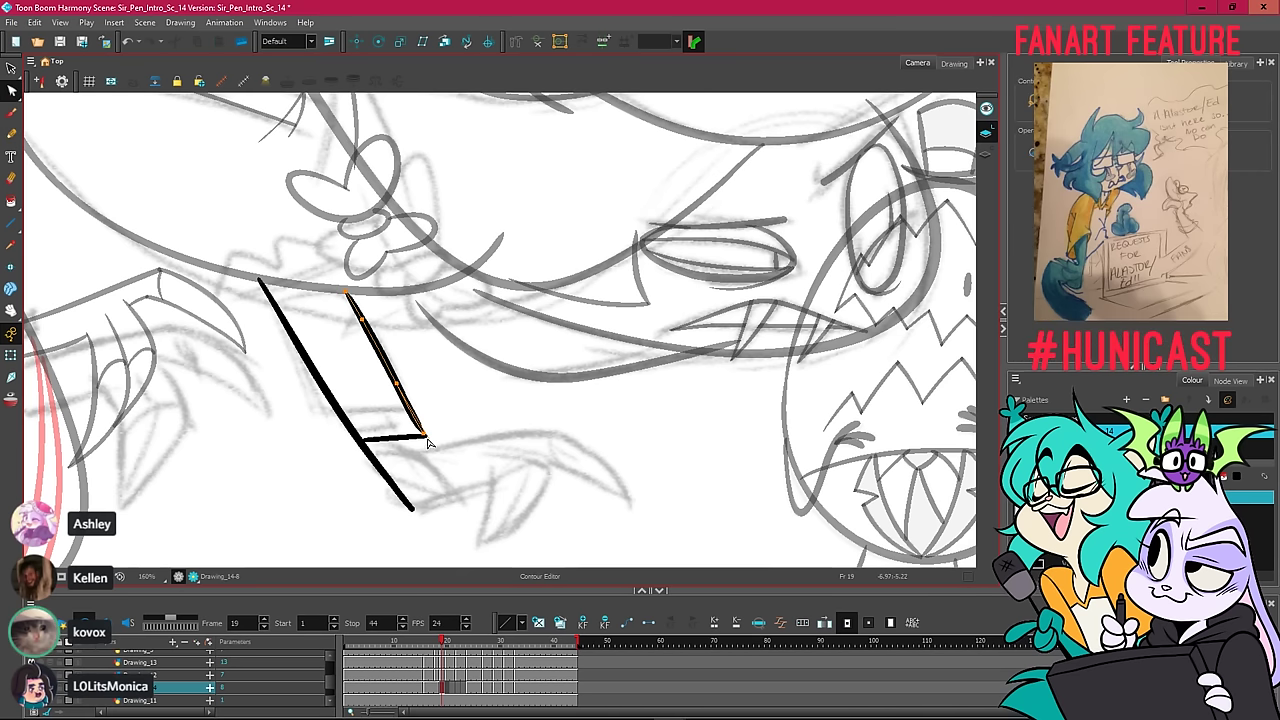
pyautogui.moveTo(427, 439); pyautogui.dragTo(431, 442)
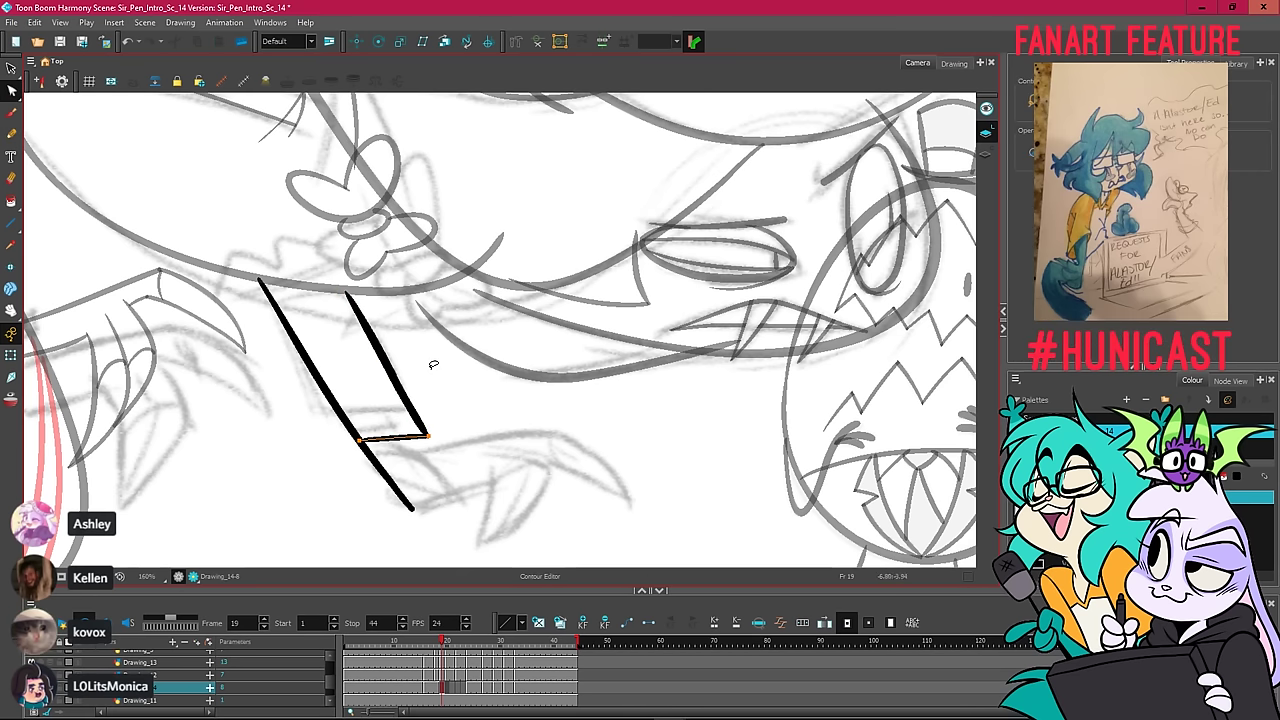
pyautogui.click(396, 380)
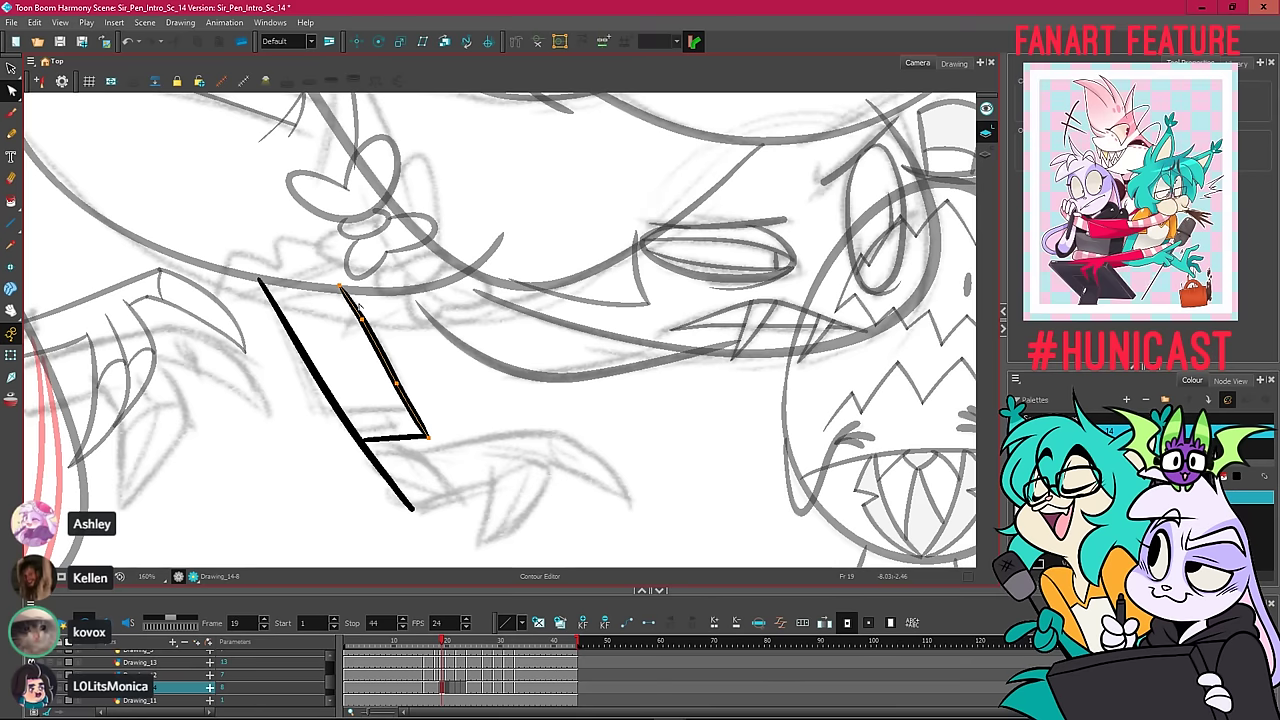
pyautogui.moveTo(372, 340); pyautogui.dragTo(370, 330)
# Switch to the Select tool, delete the leg drawing's exposure on frame 18 and return to frame 19.
pyautogui.click(10, 70)
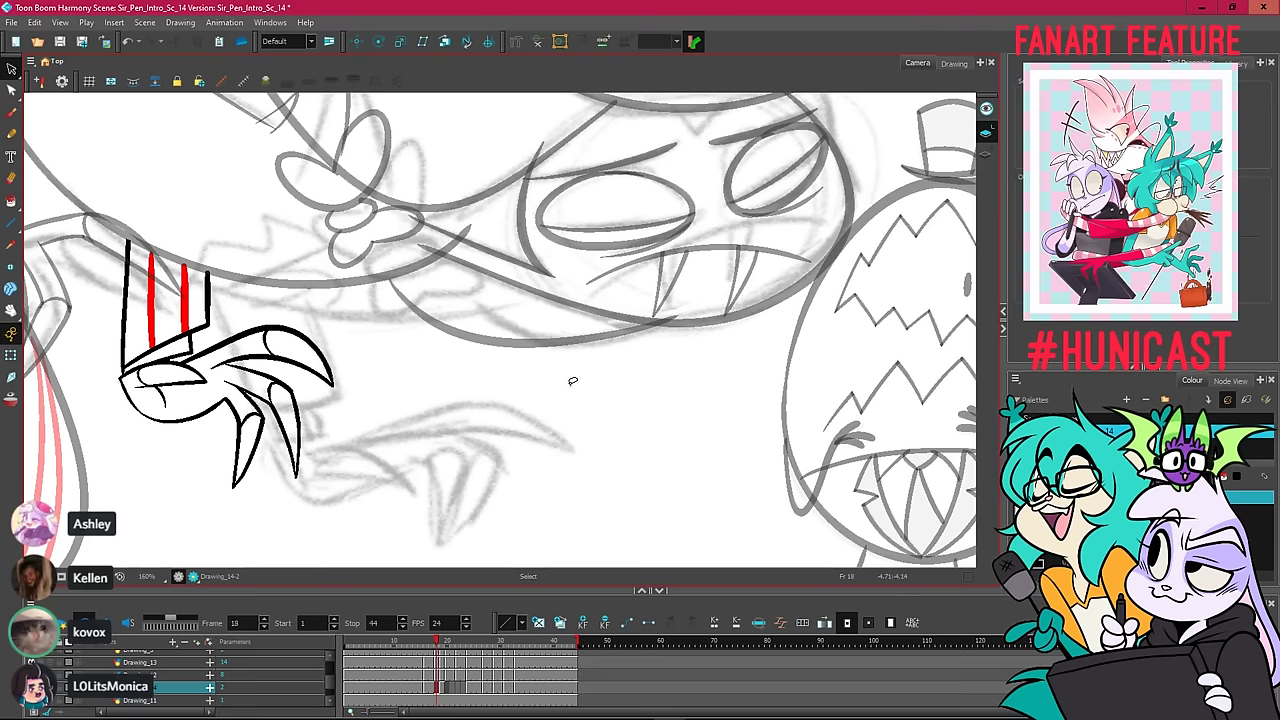
pyautogui.rightClick(436, 687)
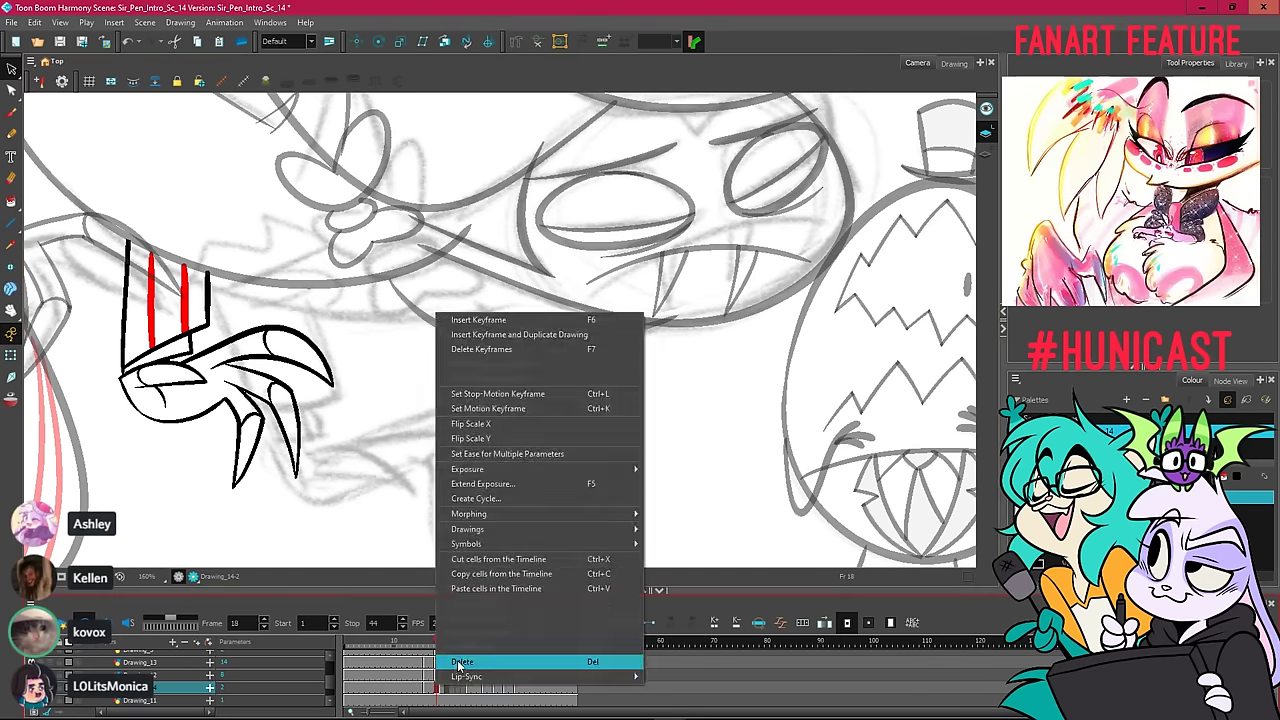
pyautogui.click(458, 660)
pyautogui.click(444, 688)
pyautogui.press('.')
pyautogui.press('.')
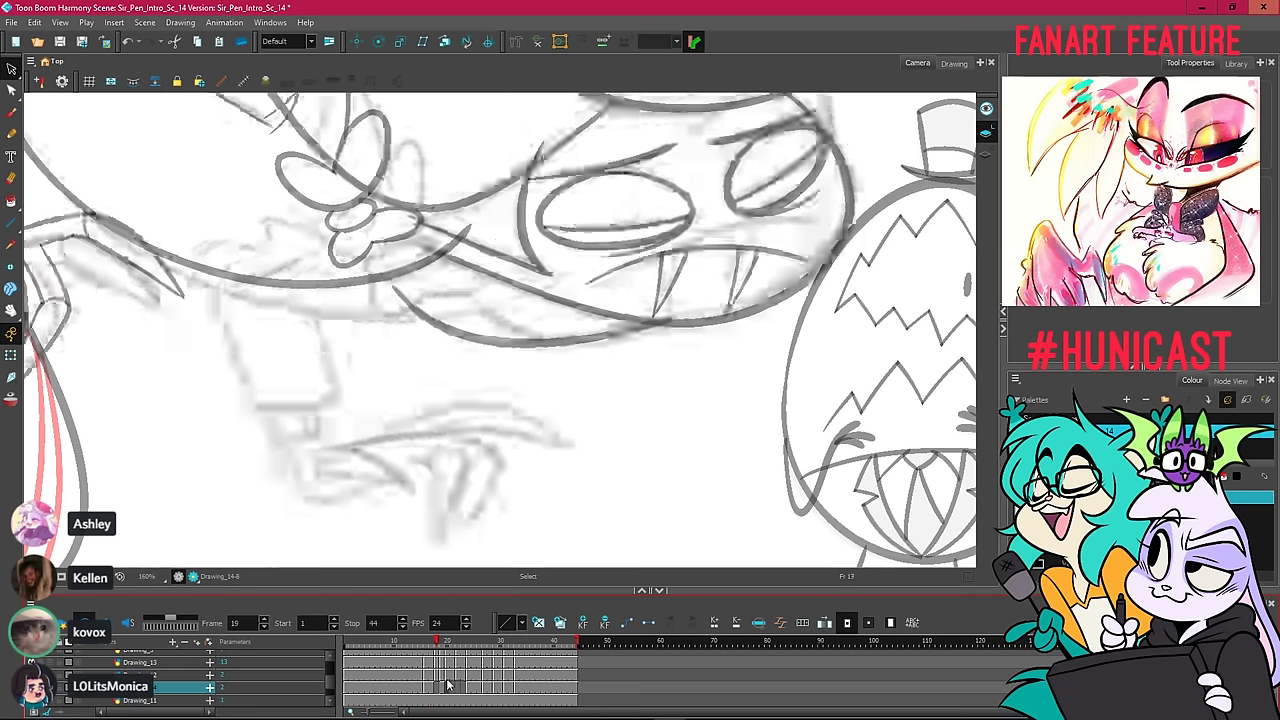
# Select the right trouser edge and cuff line on frame 19 and stretch them to widen the leg.
pyautogui.moveTo(454, 375)
pyautogui.mouseDown()
pyautogui.moveTo(486, 337)
pyautogui.moveTo(405, 350)
pyautogui.moveTo(441, 352)
pyautogui.mouseUp()
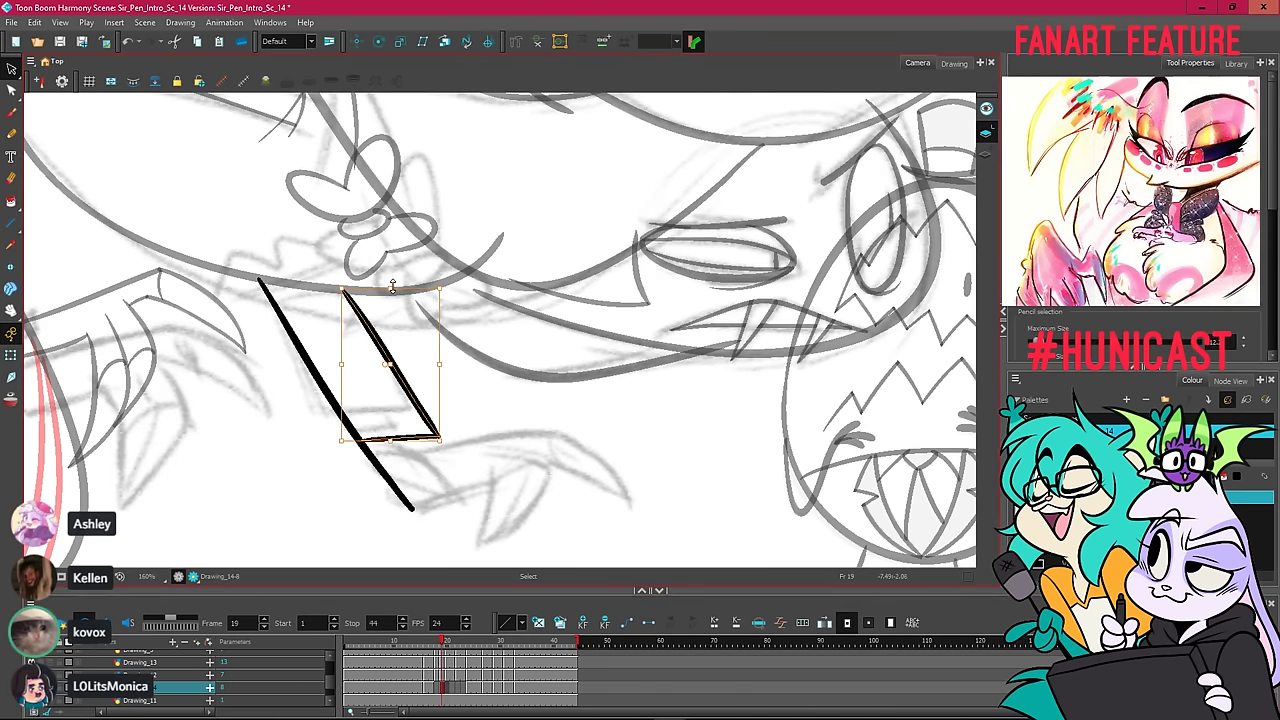
pyautogui.click(472, 404)
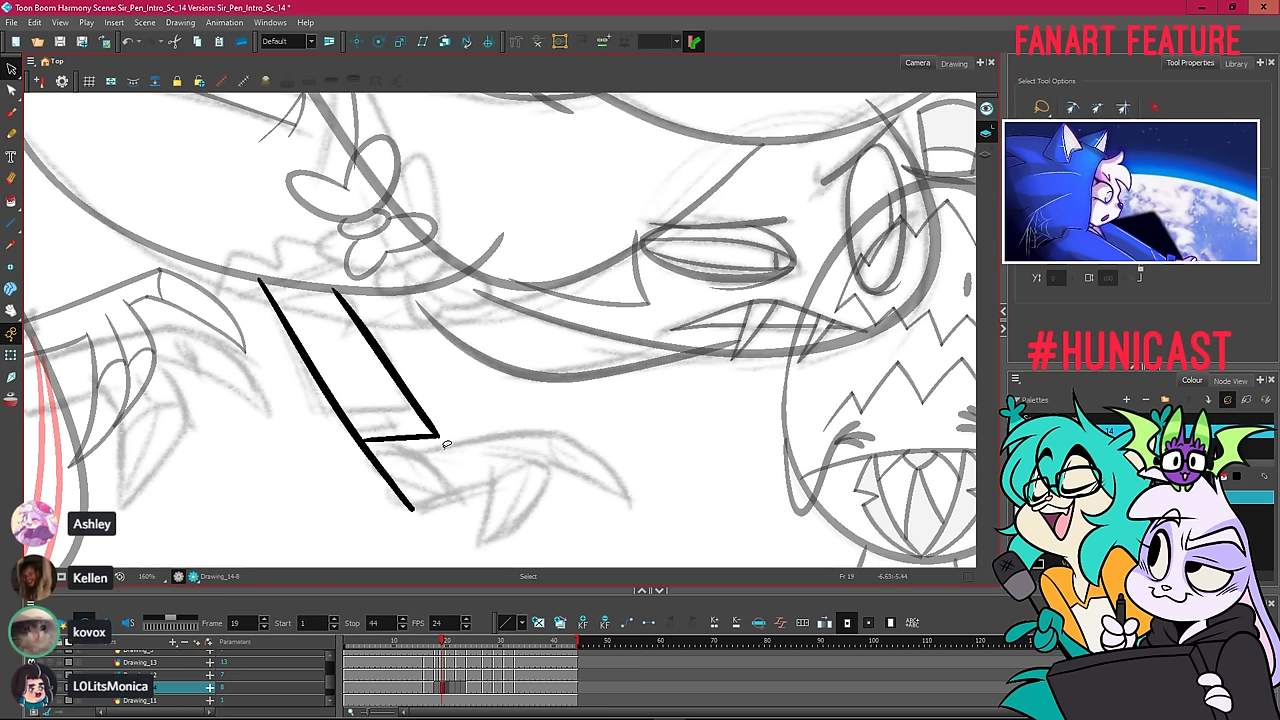
pyautogui.click(380, 437)
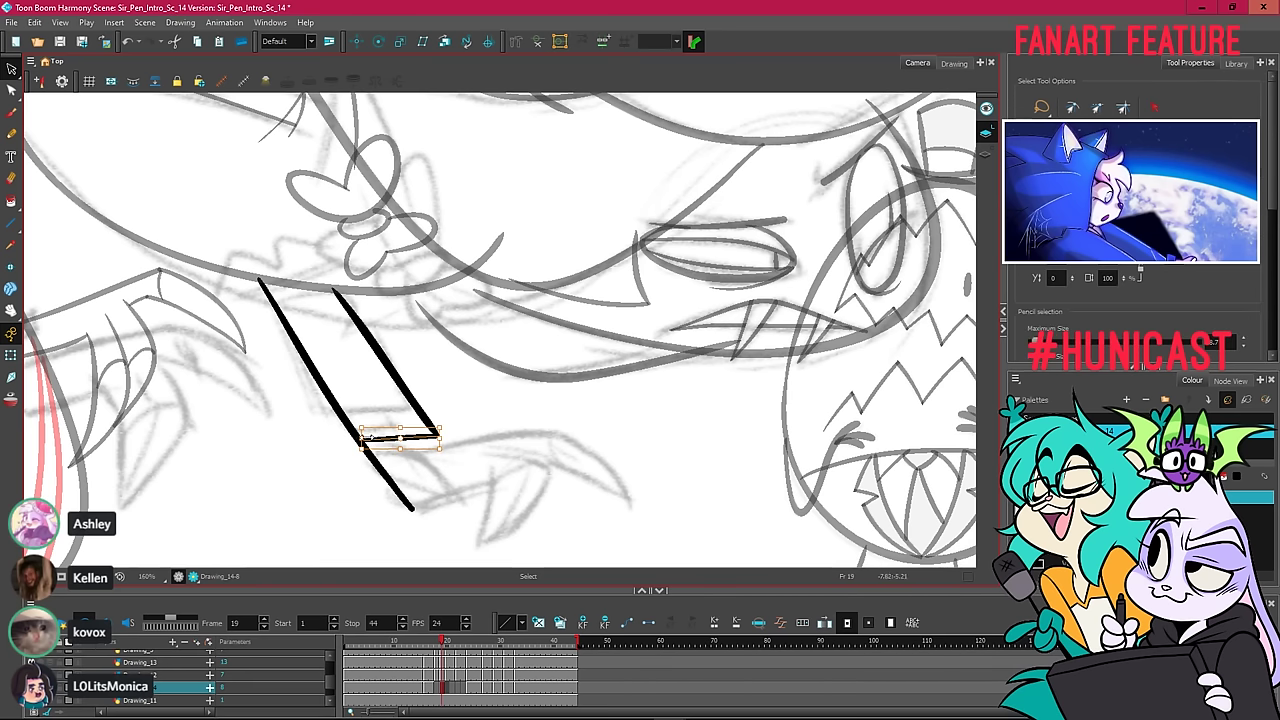
pyautogui.click(453, 412)
# Flip between frames 17 and 20 to compare the new trouser outline with the neighbouring leg drawings.
pyautogui.scroll(-2, 472, 388)
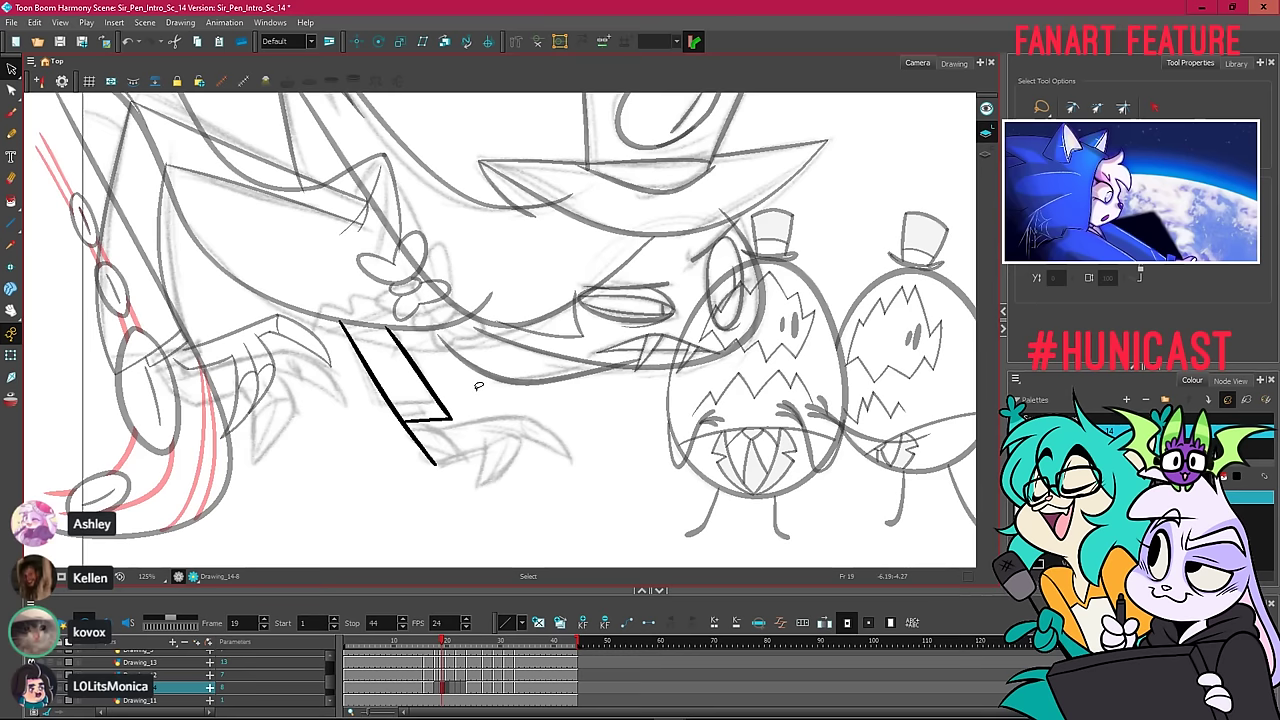
pyautogui.moveTo(498, 338); pyautogui.dragTo(439, 382)
pyautogui.press(',')
pyautogui.press(',')
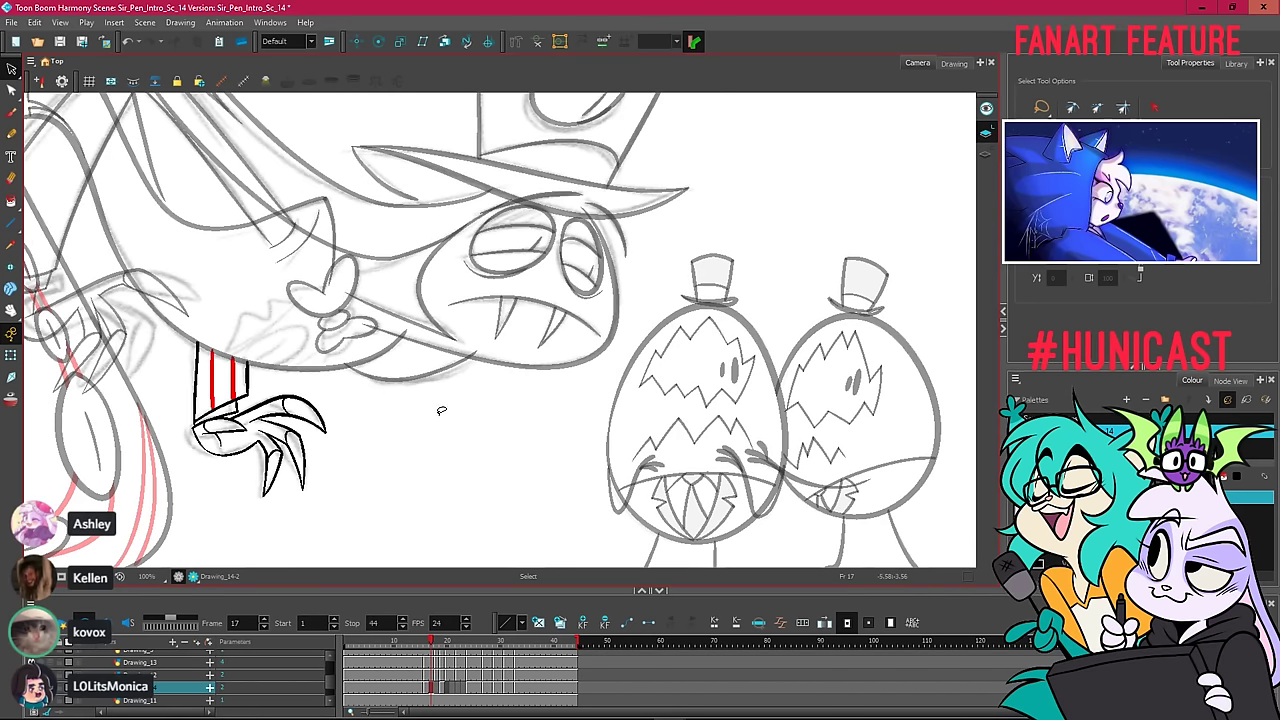
pyautogui.press('.')
pyautogui.press('.')
pyautogui.press('.')
pyautogui.press(',')
pyautogui.press(',')
pyautogui.press(',')
pyautogui.press('.')
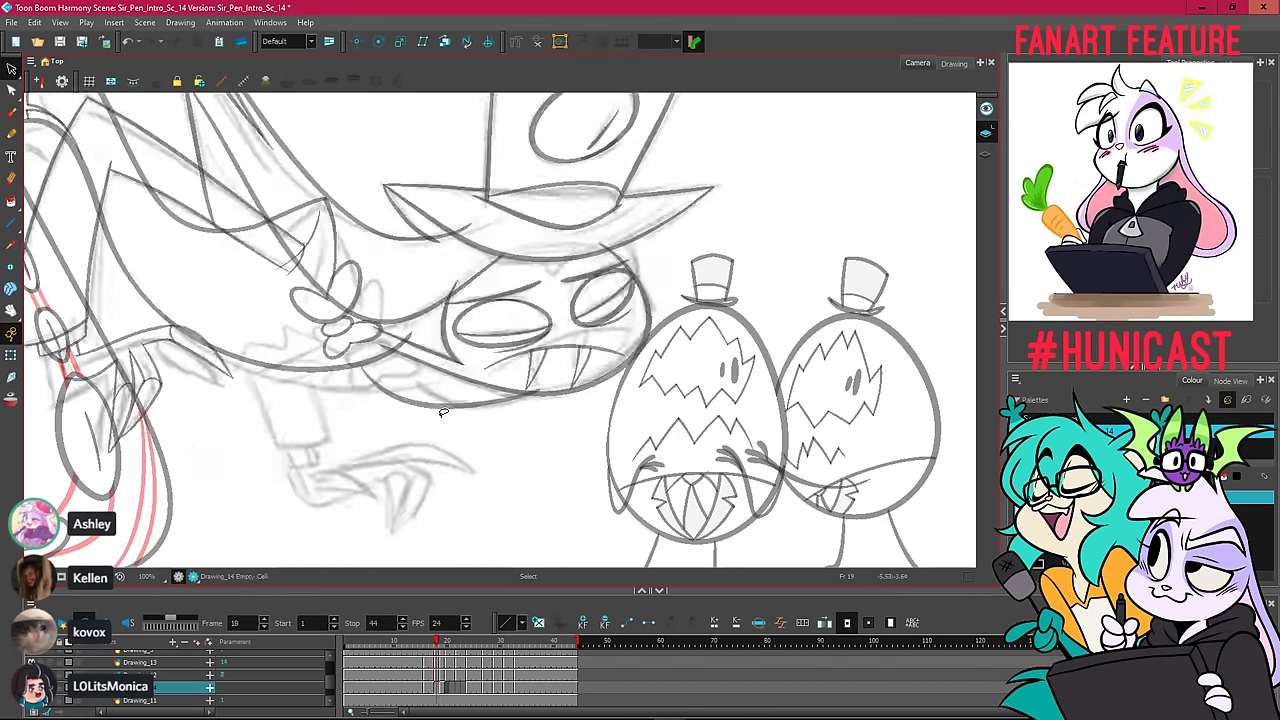
pyautogui.press('.')
# Reshape the right trouser edge and cuff line on frame 19 so their shared corner sits slightly farther out and higher.
pyautogui.scroll(4, 399, 417)
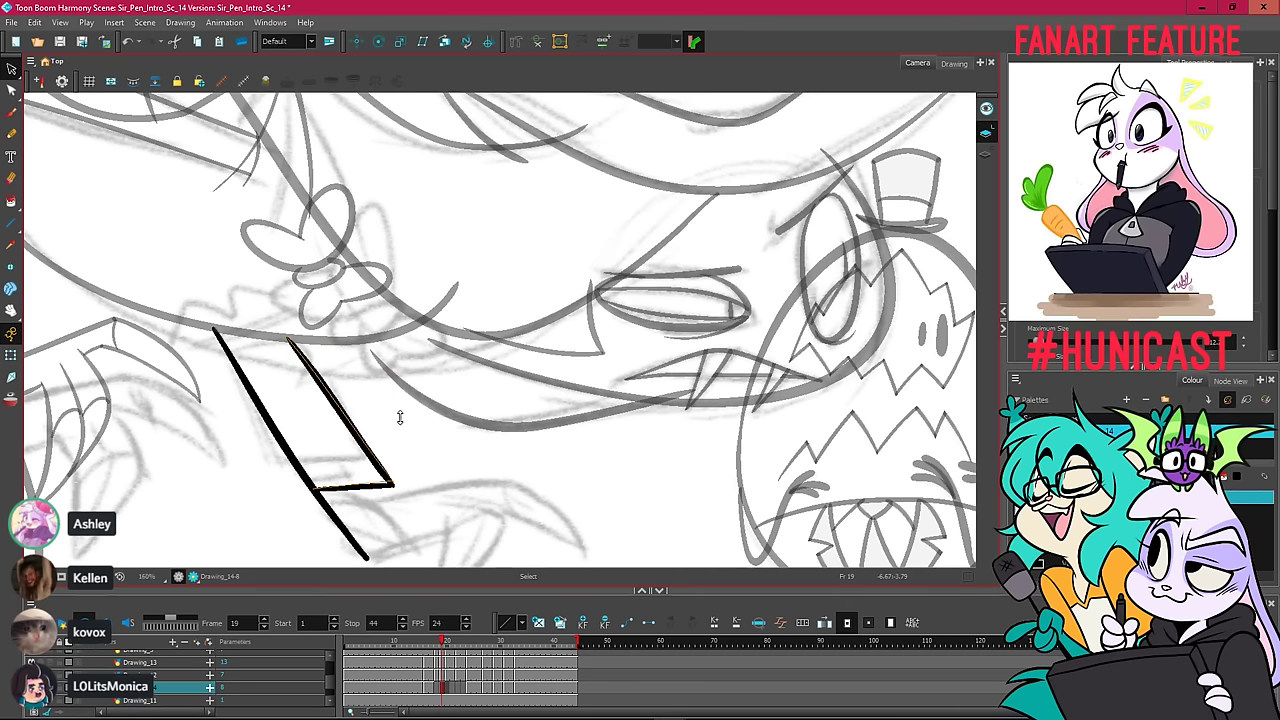
pyautogui.moveTo(398, 414)
pyautogui.mouseDown()
pyautogui.moveTo(411, 414)
pyautogui.moveTo(404, 431)
pyautogui.mouseUp()
pyautogui.click(443, 438)
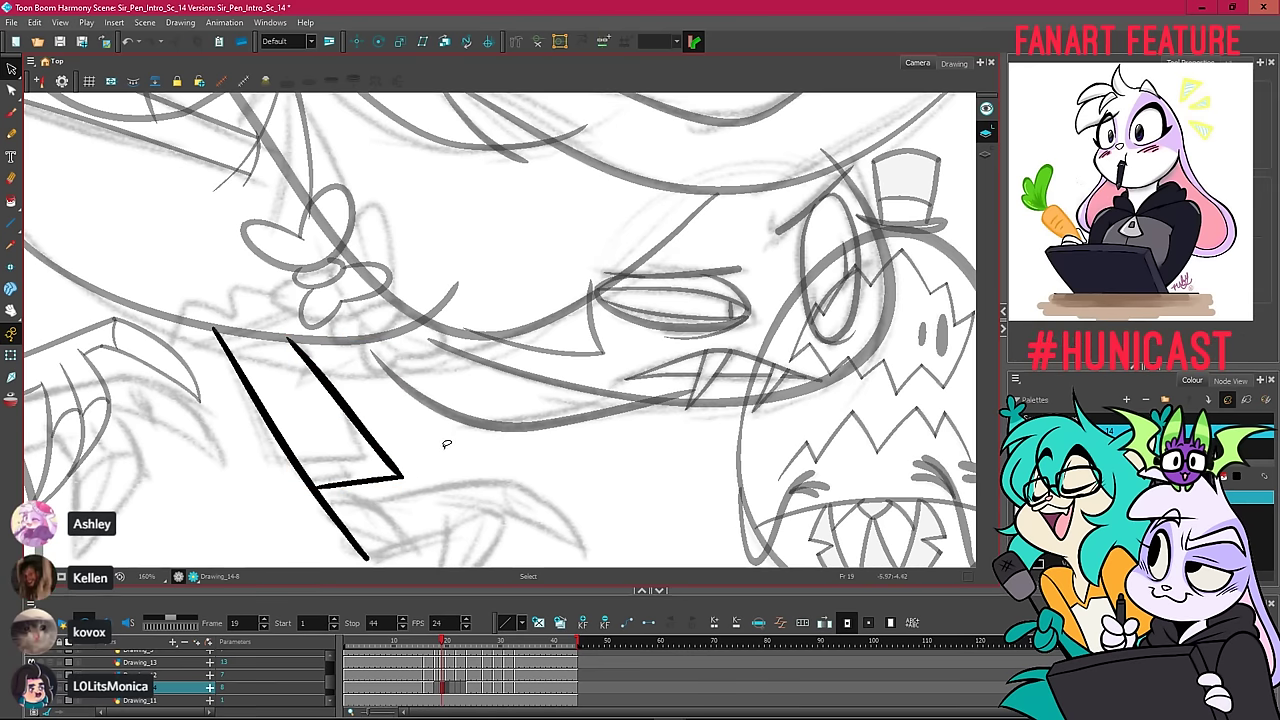
# Flip forward through frames 20 to 25 and back to frame 17 to compare the leg's shape.
pyautogui.press('.')
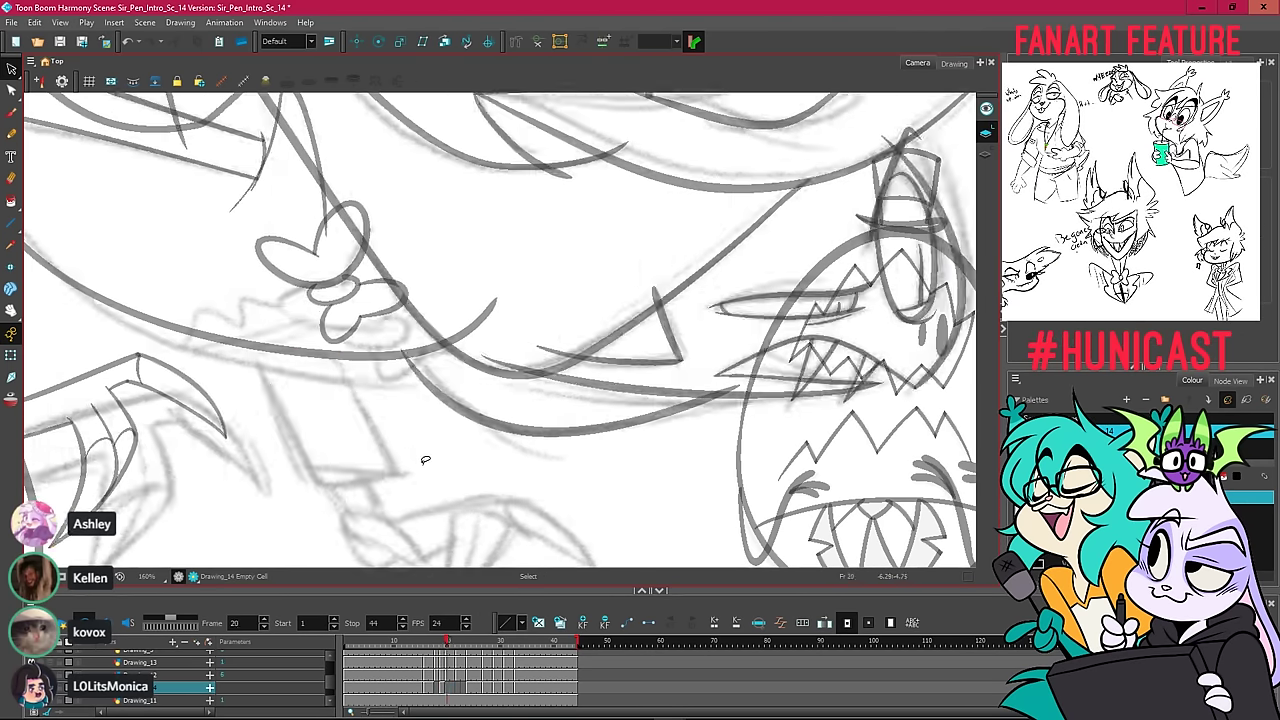
pyautogui.press('.')
pyautogui.press('.')
pyautogui.press('.')
pyautogui.press('.')
pyautogui.press('.')
pyautogui.press(',')
pyautogui.press(',')
pyautogui.press(',')
pyautogui.press(',')
pyautogui.press(',')
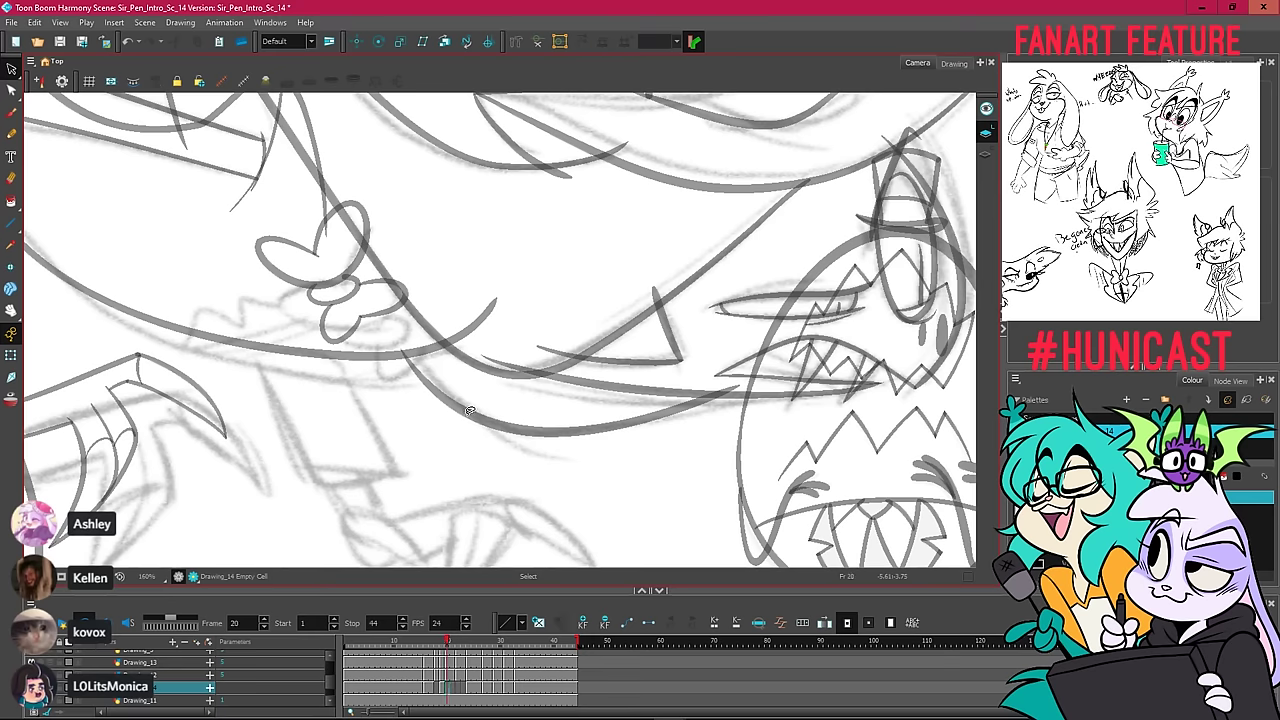
pyautogui.press(',')
pyautogui.press(',')
pyautogui.press(',')
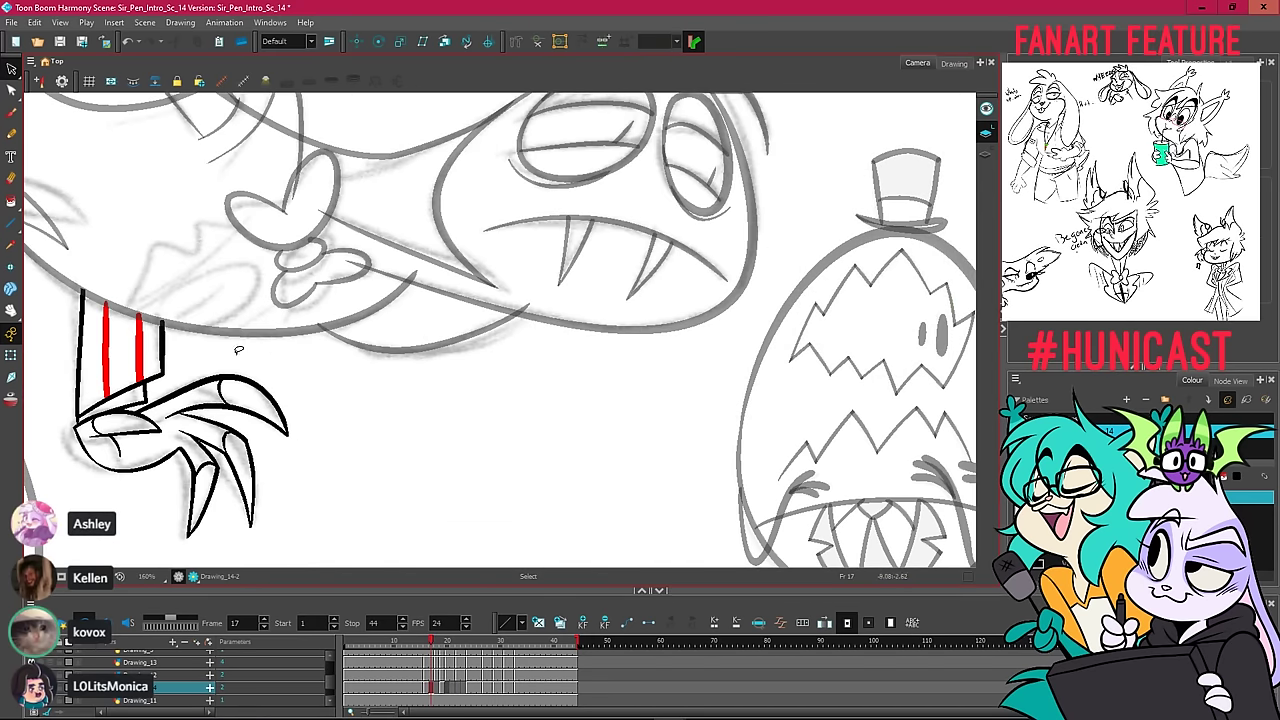
# Copy the trouser cuff line from the leg drawing on frame 24 and paste it into the drawing on frame 19.
pyautogui.click(126, 380)
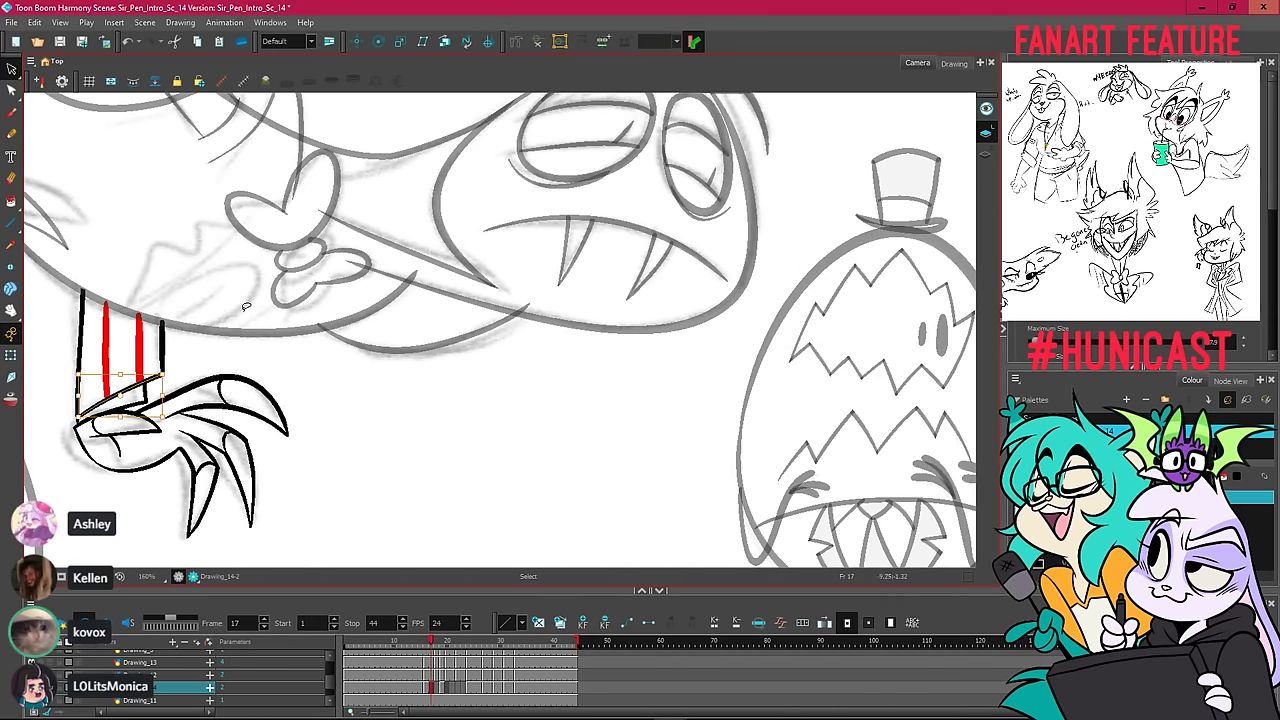
pyautogui.click(468, 687)
pyautogui.rightClick(458, 328)
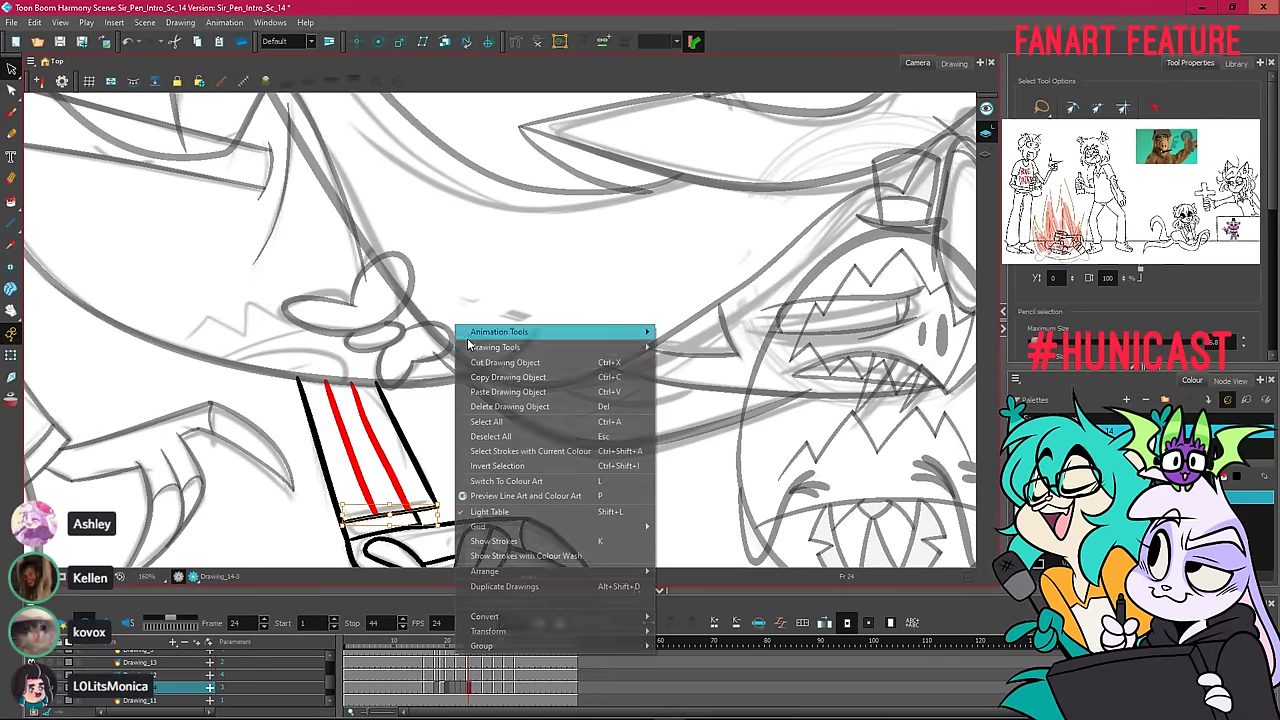
pyautogui.click(479, 379)
pyautogui.press(',')
pyautogui.press(',')
pyautogui.press(',')
pyautogui.press(',')
pyautogui.press(',')
pyautogui.rightClick(446, 348)
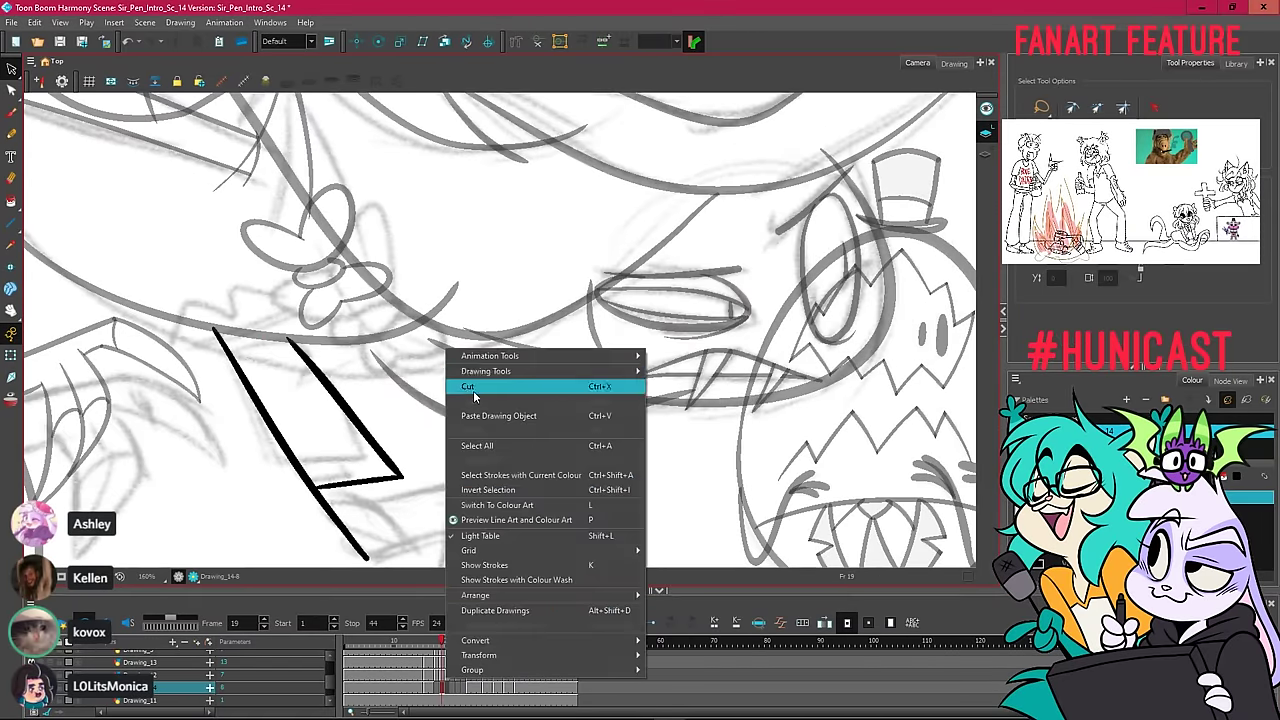
pyautogui.click(477, 412)
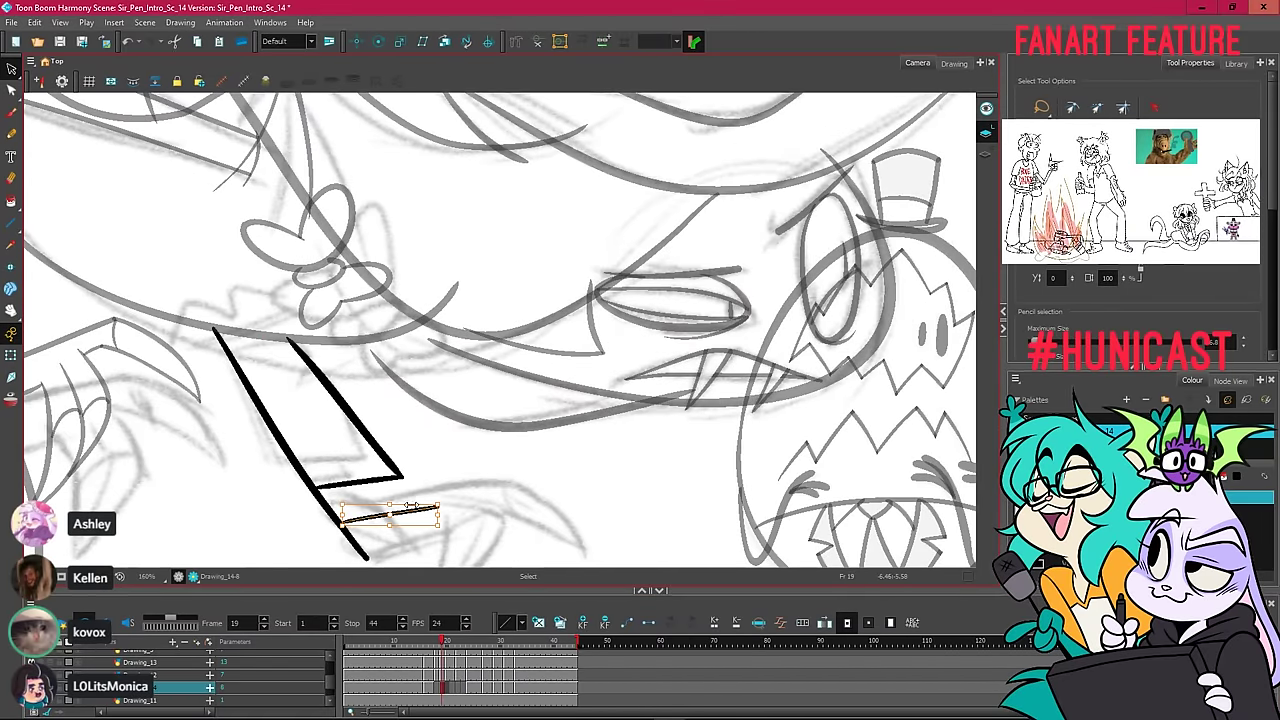
# Move the pasted cuff line up onto the trouser's lower end on frame 19 and compare it with frame 17.
pyautogui.moveTo(404, 513); pyautogui.dragTo(384, 478)
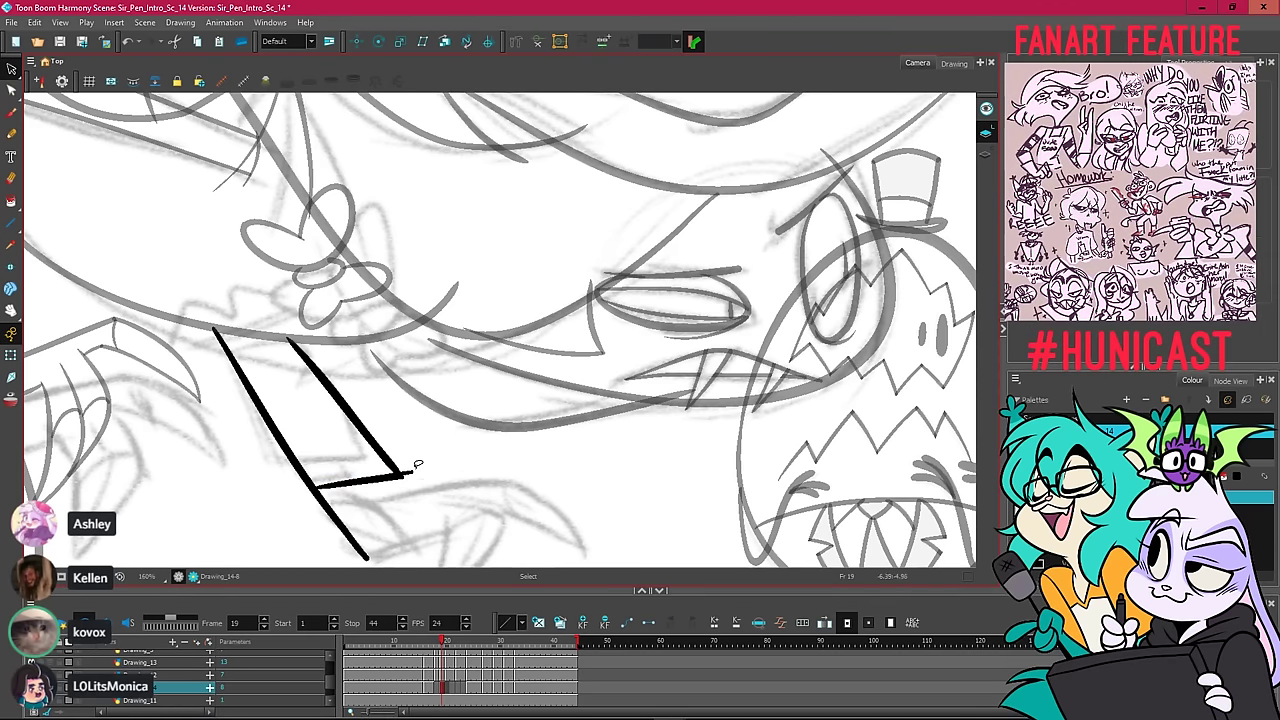
pyautogui.click(408, 472)
pyautogui.scroll(2, 412, 471)
pyautogui.scroll(-3, 412, 471)
pyautogui.press(',')
pyautogui.press(',')
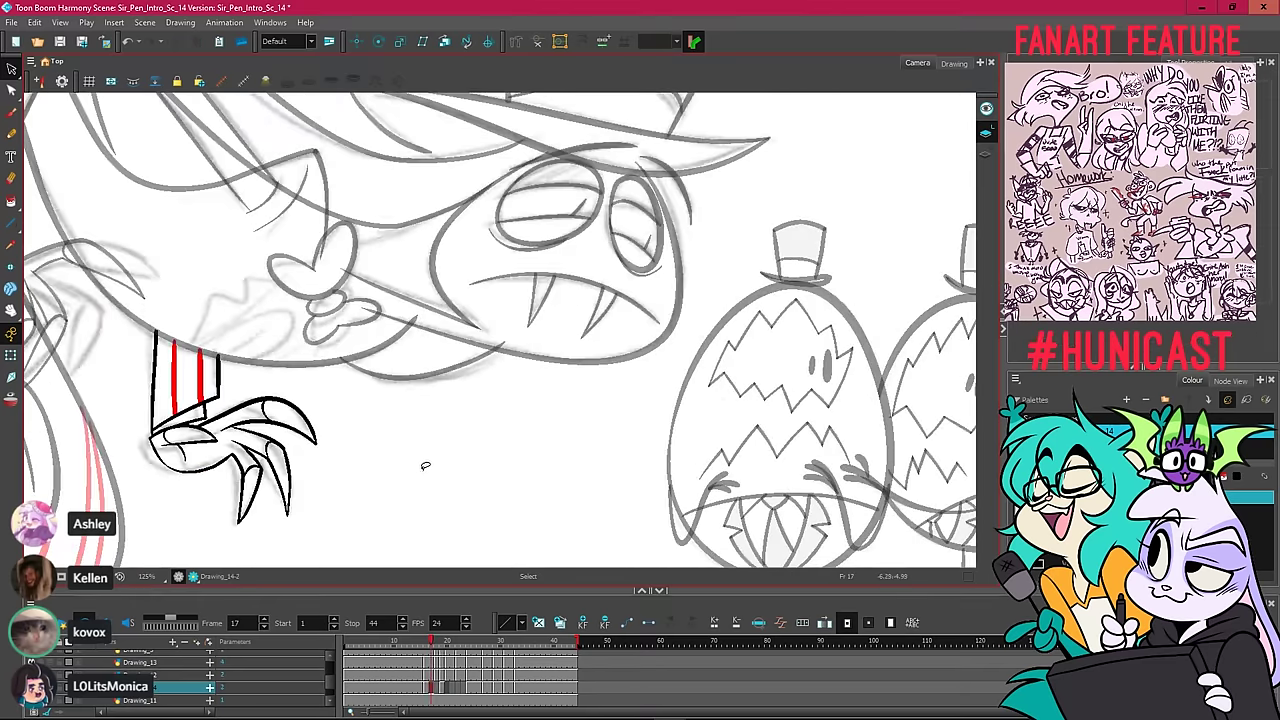
pyautogui.press('.')
pyautogui.press('.')
# Adjust the pasted cuff line on frame 19 so its outer end slopes upward past the right trouser edge.
pyautogui.scroll(3, 416, 470)
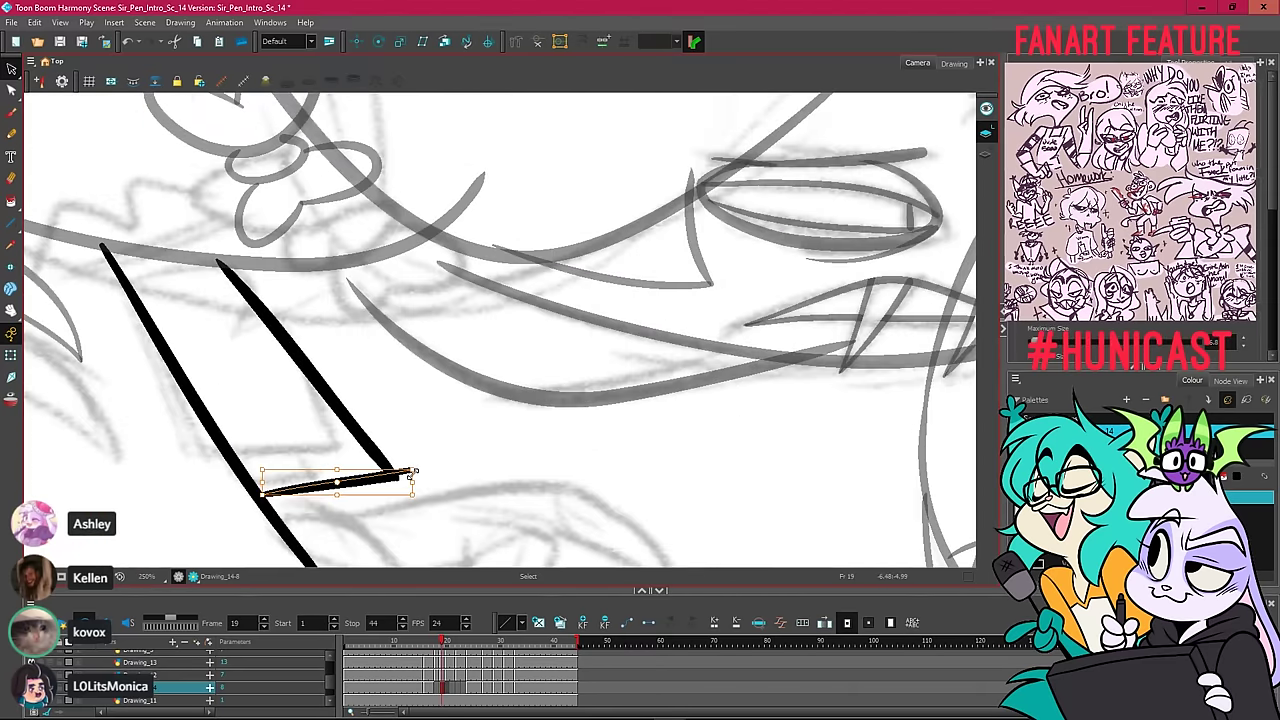
pyautogui.scroll(2, 413, 473)
pyautogui.moveTo(411, 467)
pyautogui.mouseDown()
pyautogui.moveTo(411, 434)
pyautogui.moveTo(399, 473)
pyautogui.mouseUp()
pyautogui.click(433, 466)
pyautogui.scroll(-2, 423, 464)
# Delete the old cuff line on frame 19 and reshape the right trouser edge to meet the new cuff's outer end.
pyautogui.click(374, 474)
pyautogui.rightClick(398, 396)
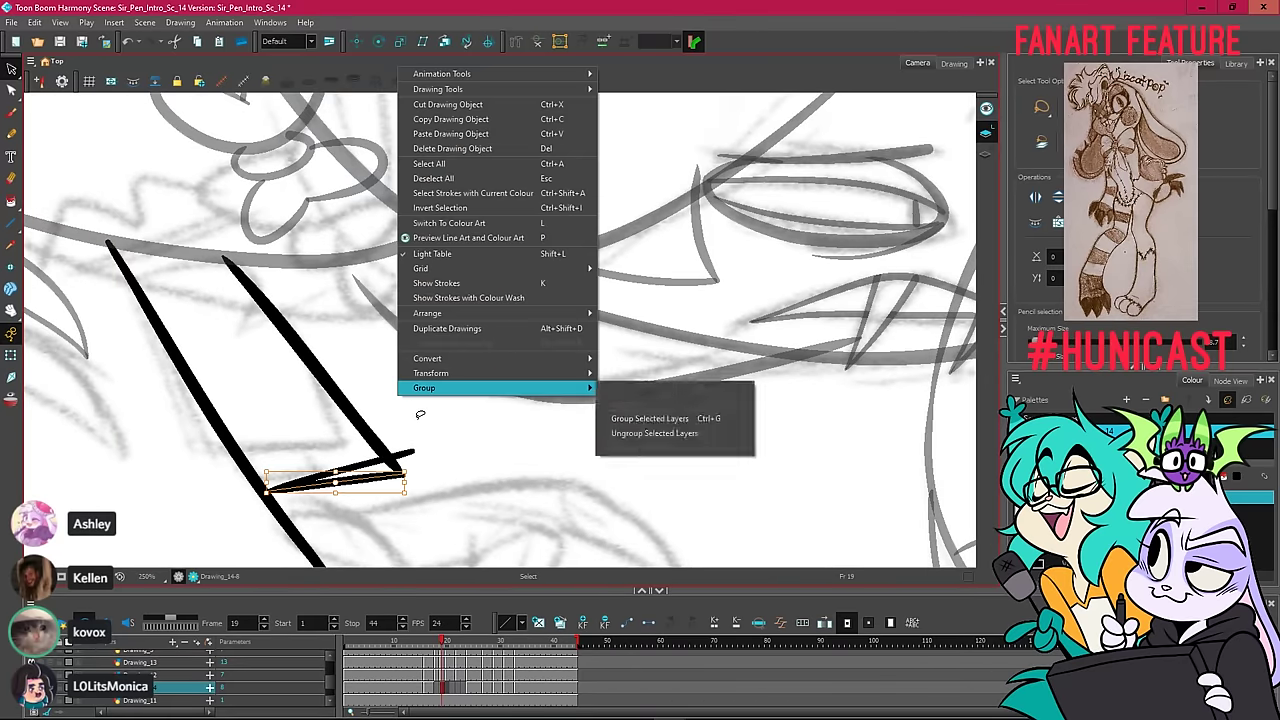
pyautogui.click(440, 164)
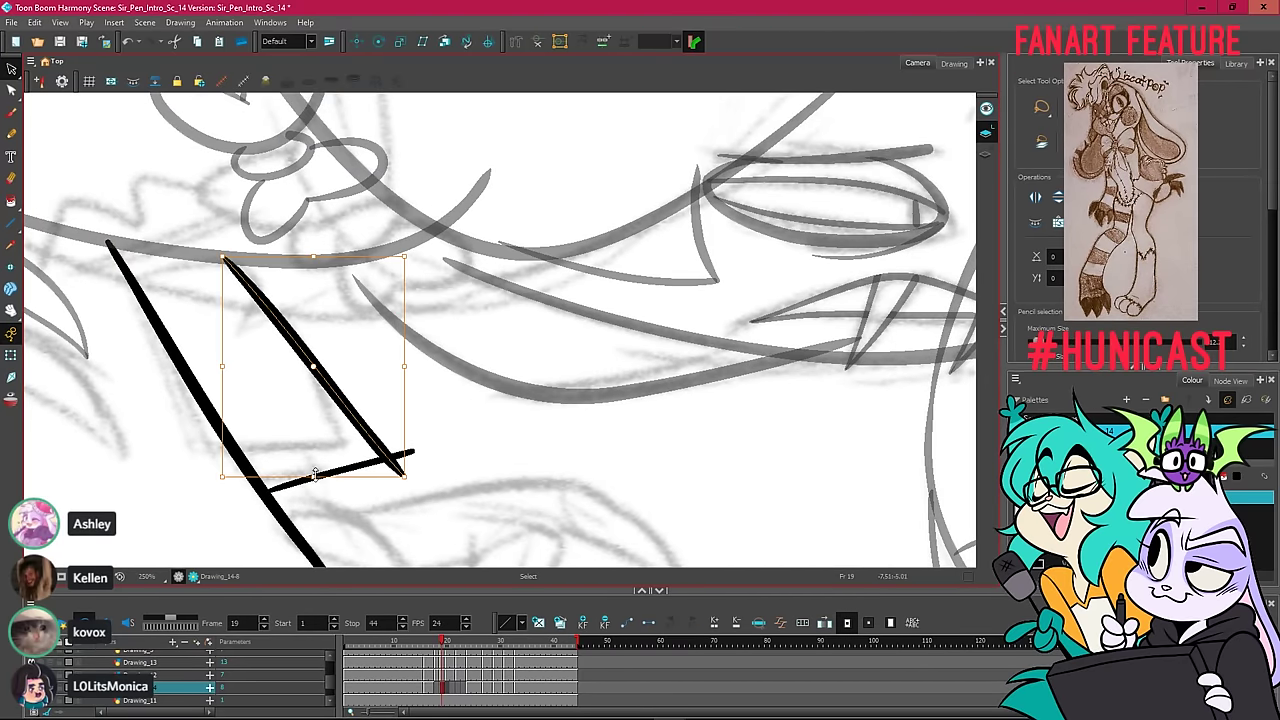
pyautogui.moveTo(314, 474)
pyautogui.mouseDown()
pyautogui.moveTo(318, 452)
pyautogui.moveTo(352, 449)
pyautogui.moveTo(318, 449)
pyautogui.mouseUp()
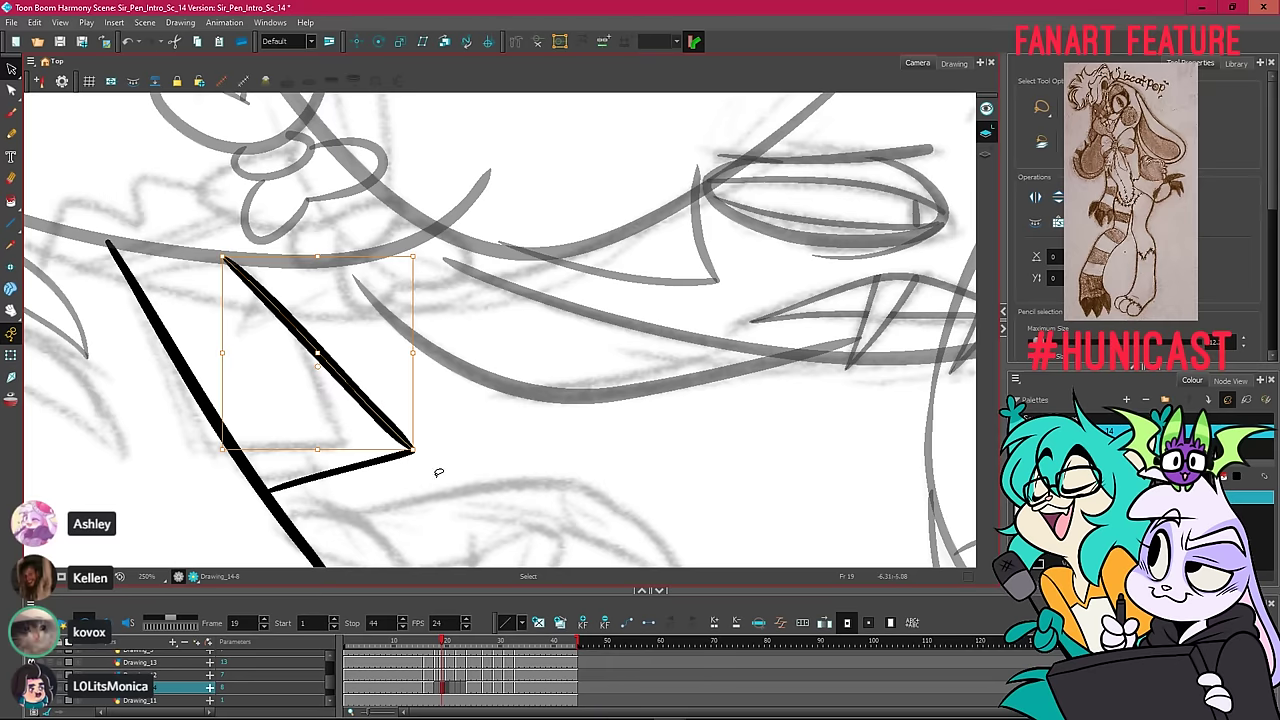
pyautogui.click(434, 411)
pyautogui.press('1')
pyautogui.press('1')
pyautogui.moveTo(426, 401); pyautogui.dragTo(361, 411)
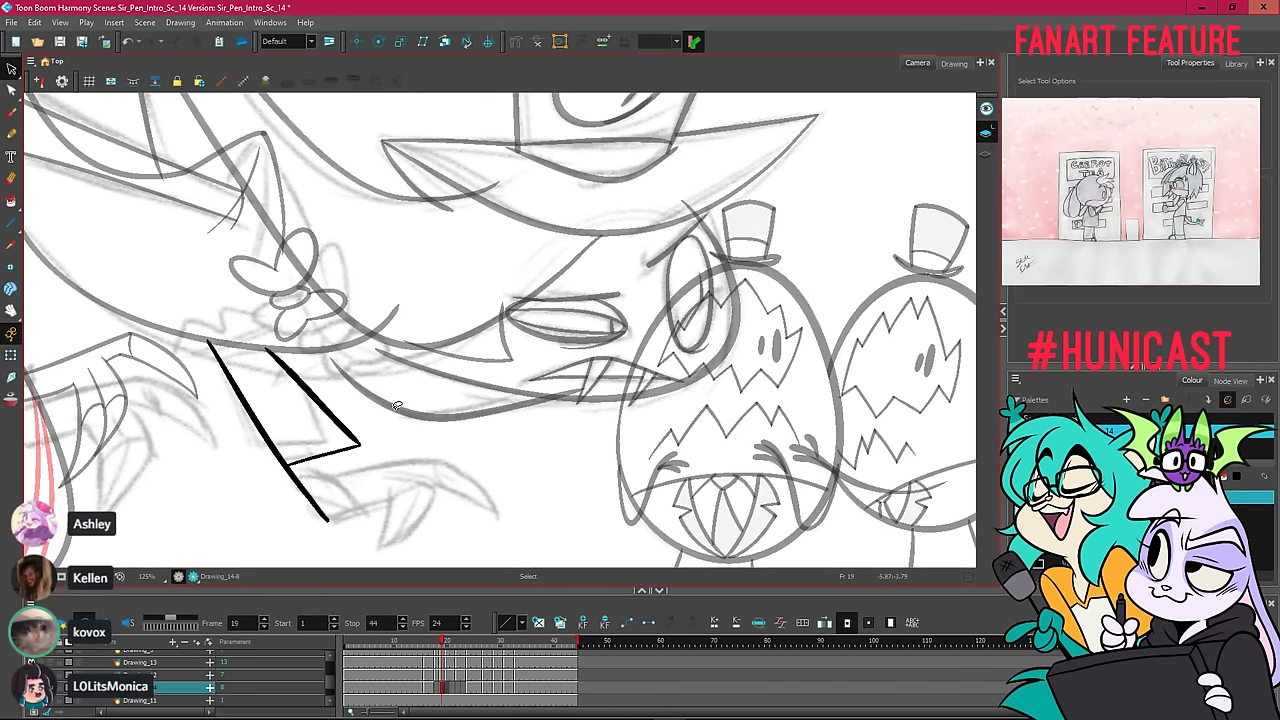
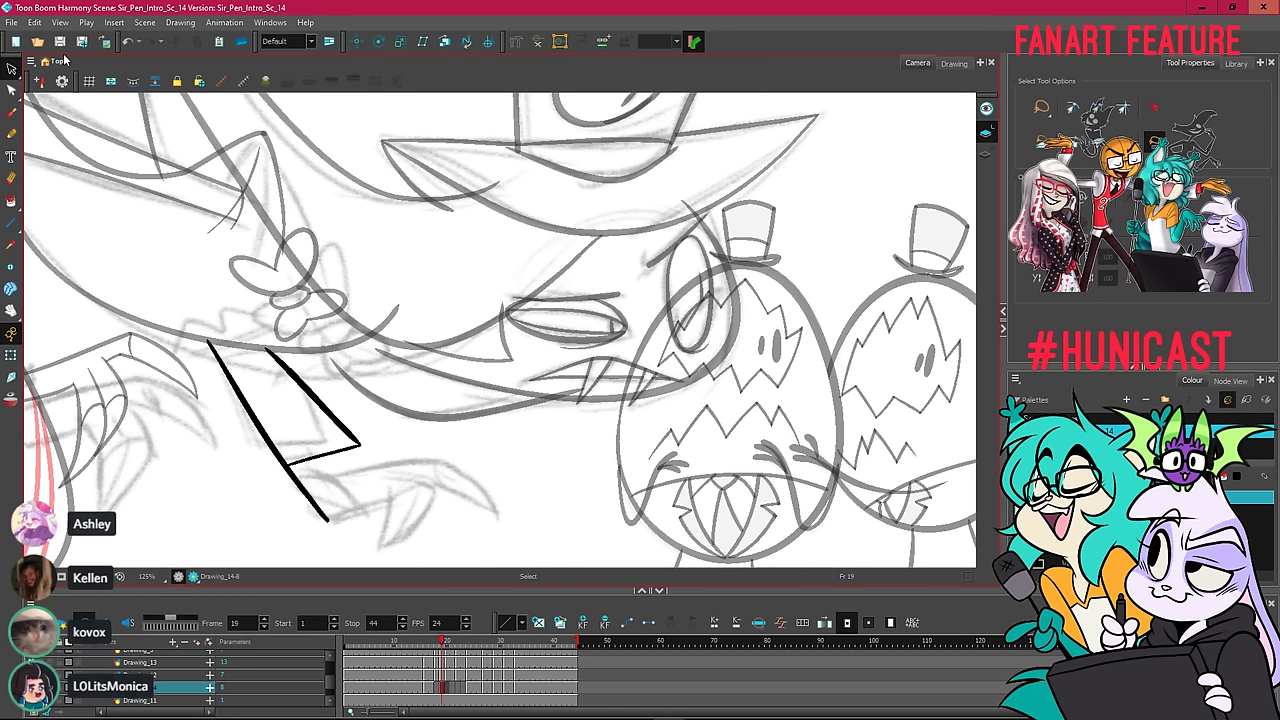
# Flip back and forth between frames 17 and 22 to check how the trouser outline moves against the neighbouring sketches.
pyautogui.press(',')
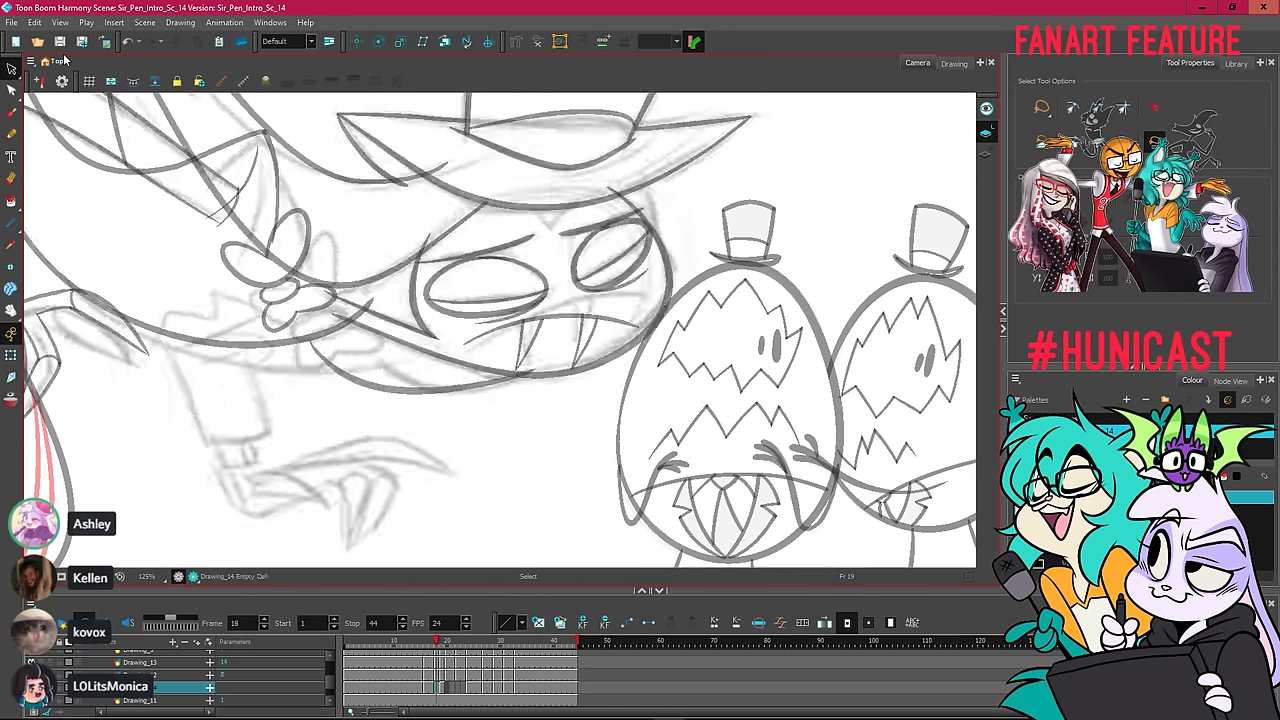
pyautogui.press(',')
pyautogui.press('.')
pyautogui.press('.')
pyautogui.press('.')
pyautogui.press('.')
pyautogui.press('.')
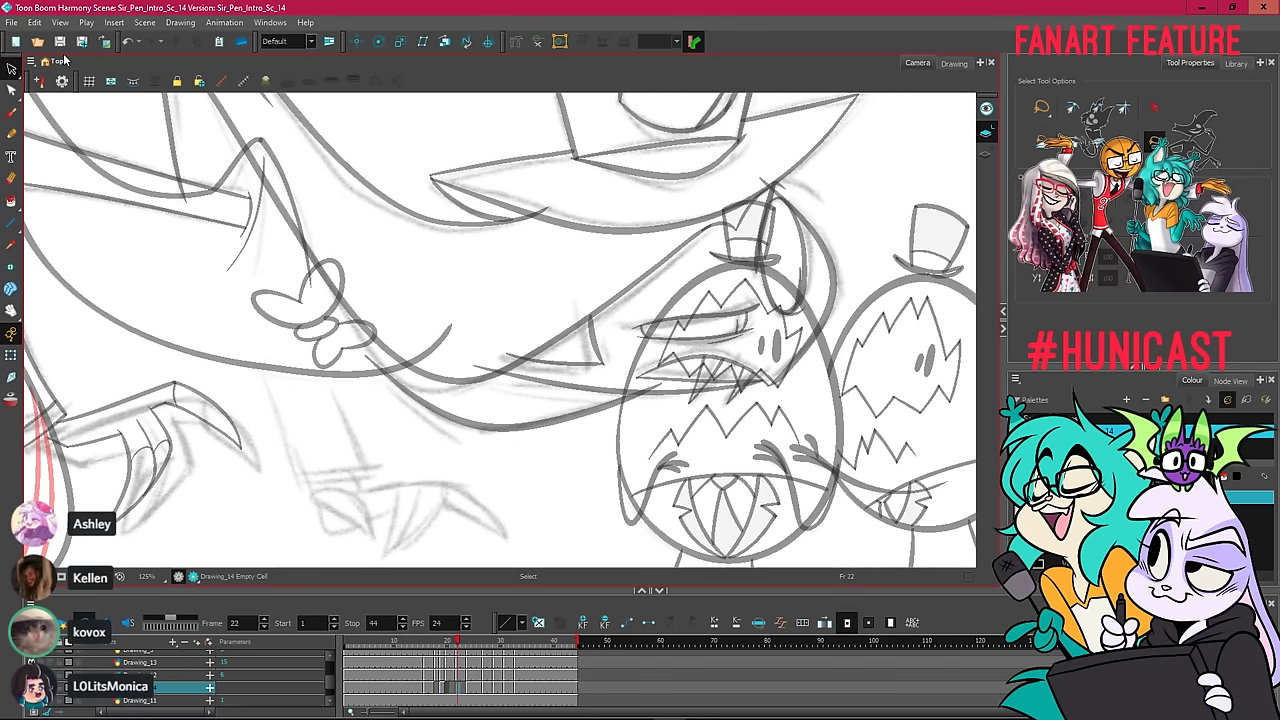
pyautogui.press(',')
pyautogui.press(',')
pyautogui.press(',')
pyautogui.press(',')
pyautogui.press(',')
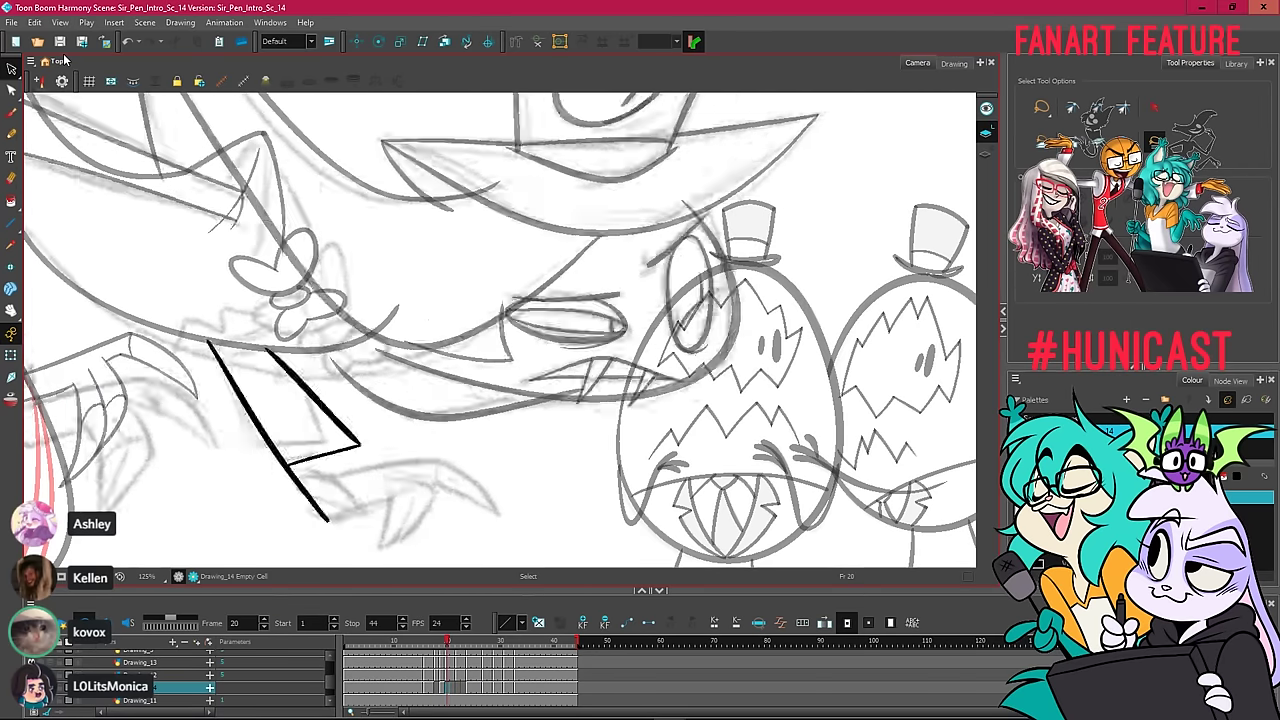
pyautogui.press('.')
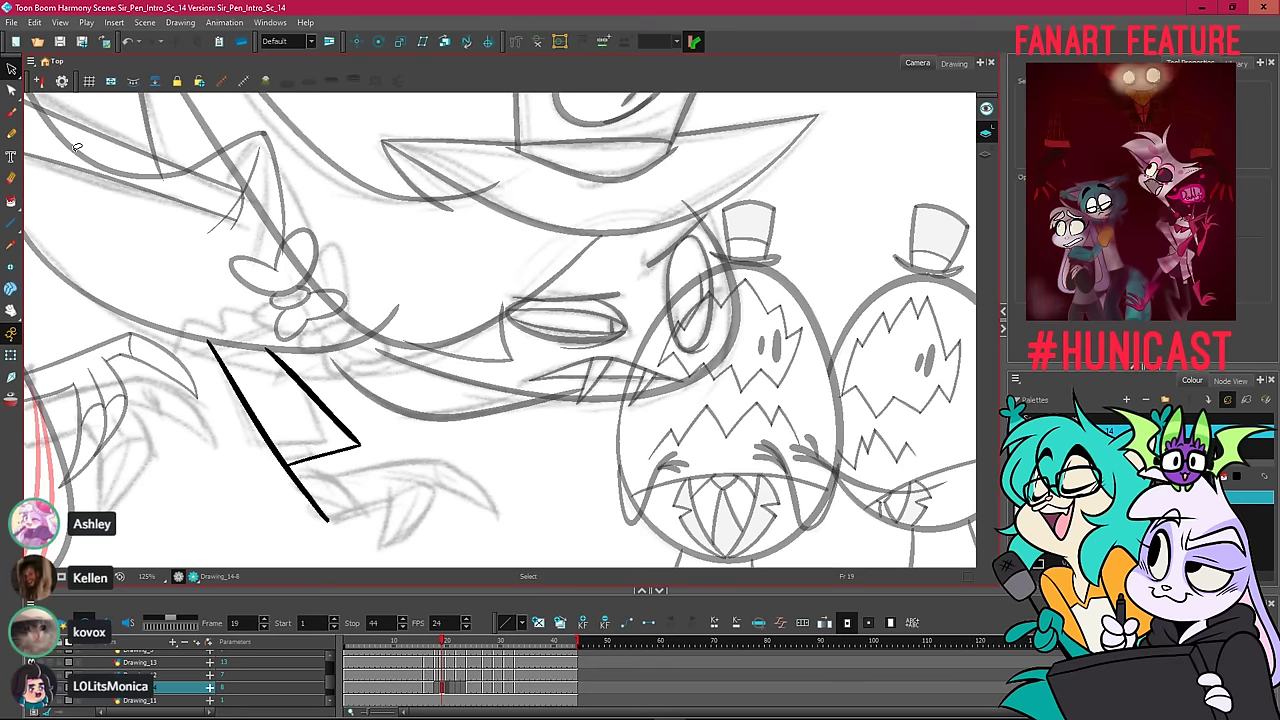
# Ink the short back claw just below the cuff on frame 19 with the Pencil tool, following the rough sketch.
pyautogui.hotkey('alt', 'x')
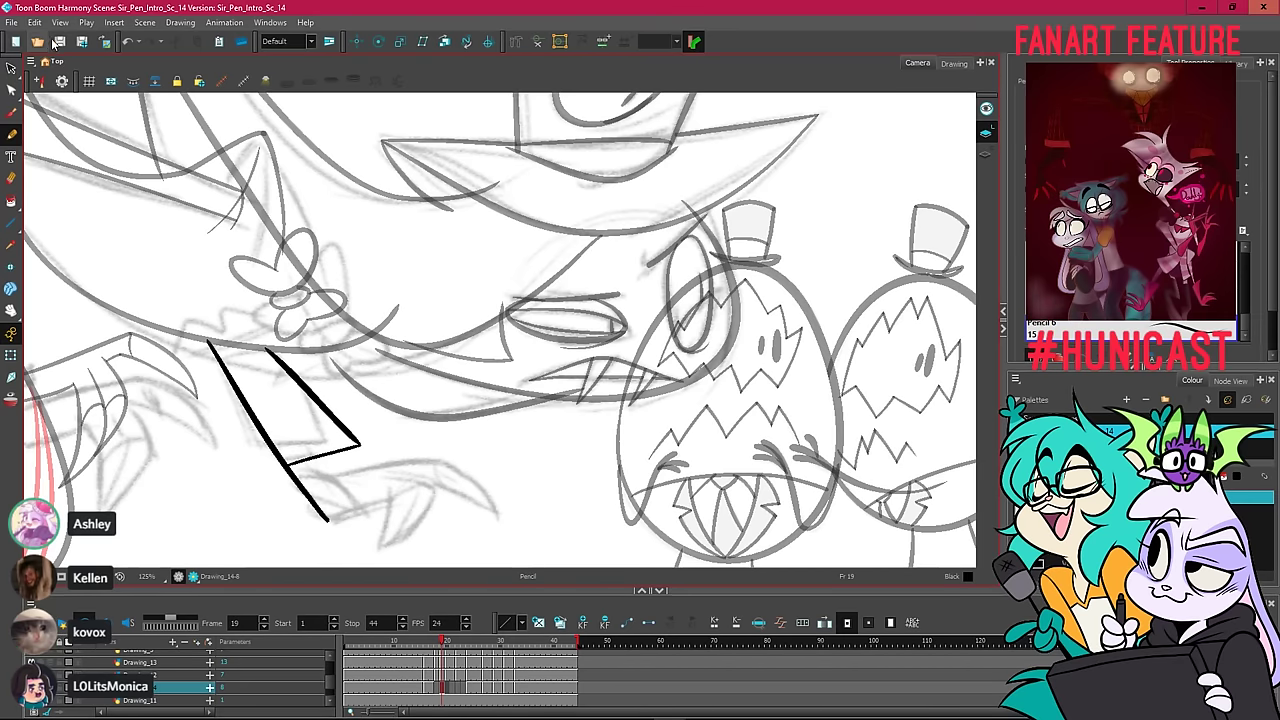
pyautogui.moveTo(414, 440); pyautogui.dragTo(432, 380)
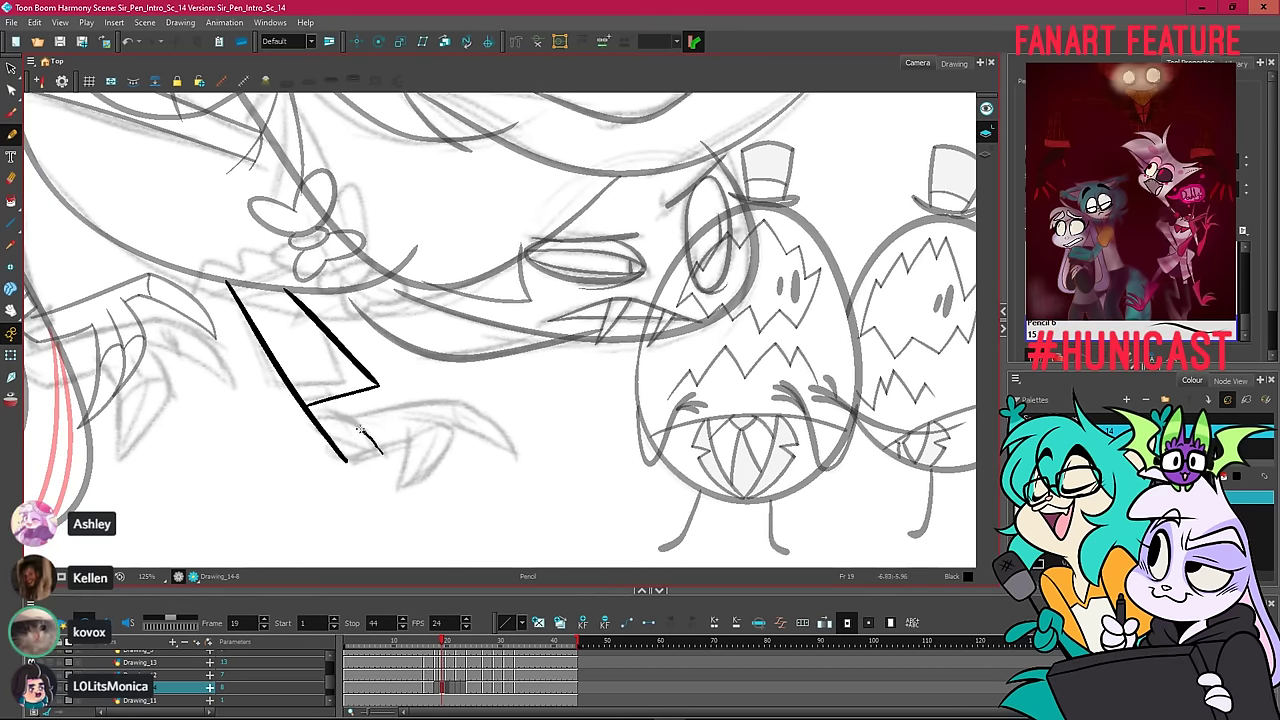
pyautogui.moveTo(360, 429); pyautogui.dragTo(313, 420)
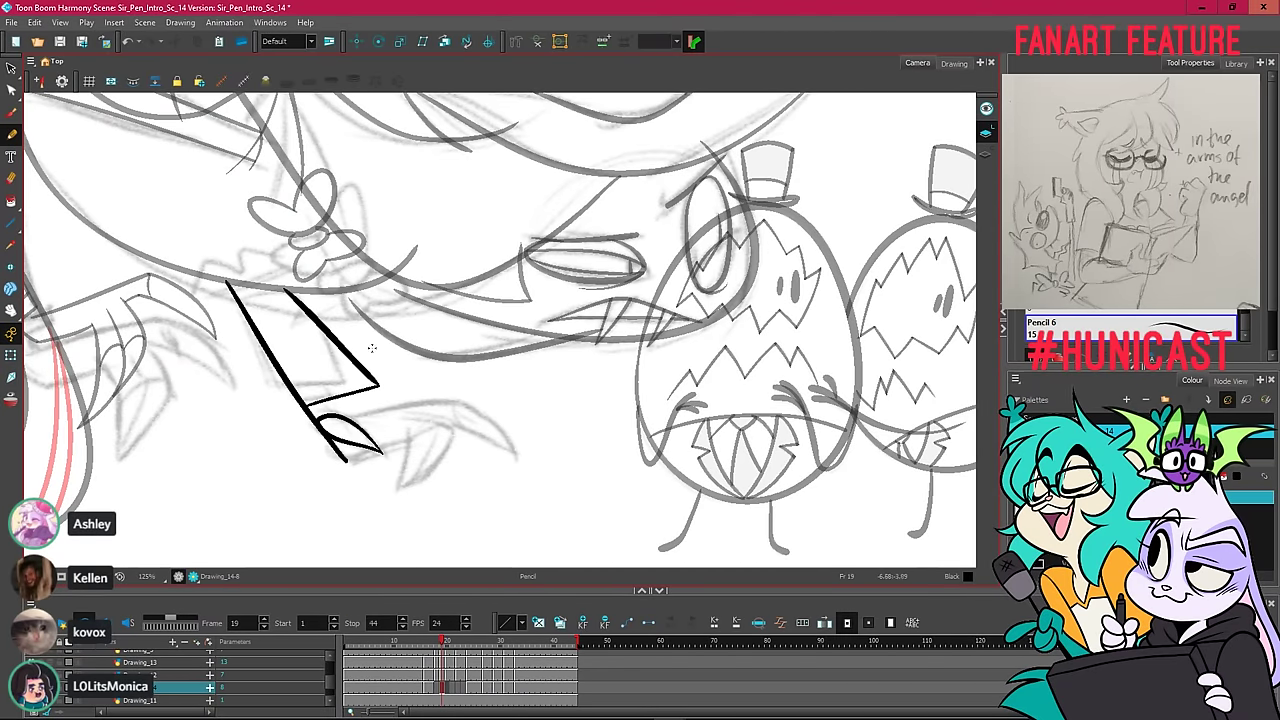
# Shorten the left leg line on frame 19 slightly at its lower end behind the back claw.
pyautogui.click(11, 68)
pyautogui.click(348, 455)
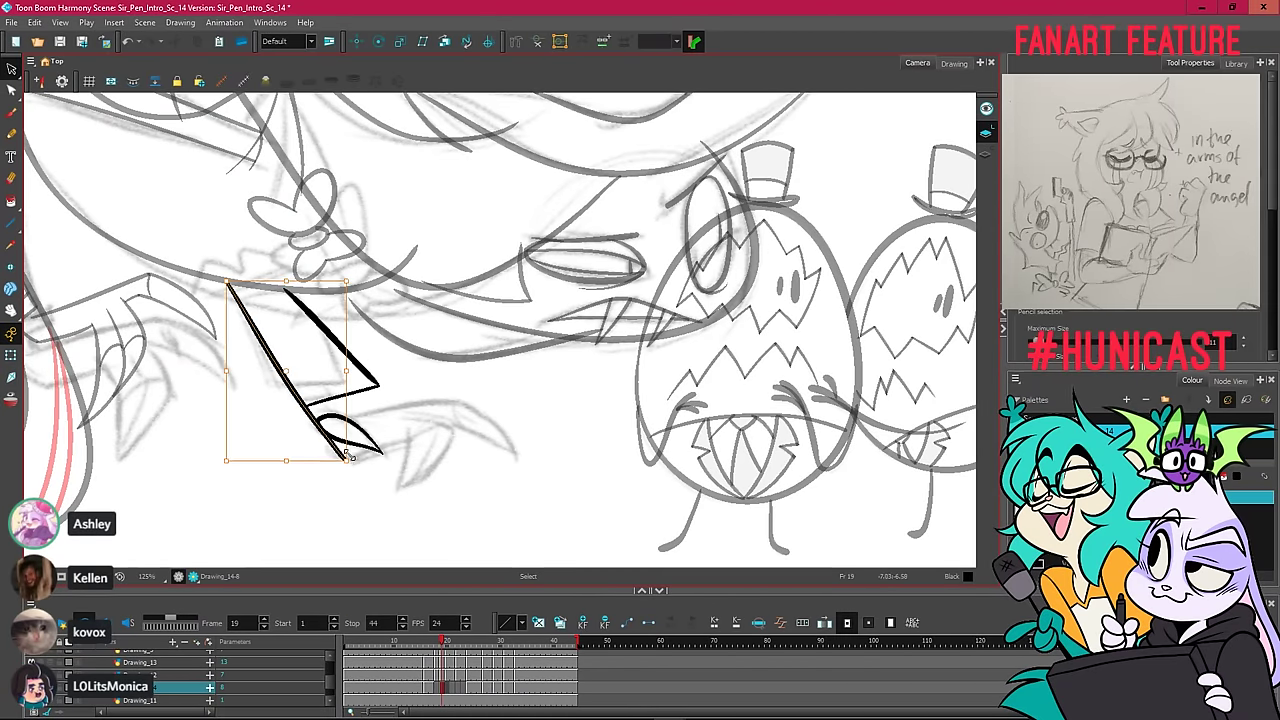
pyautogui.moveTo(288, 459); pyautogui.dragTo(287, 458)
pyautogui.click(363, 355)
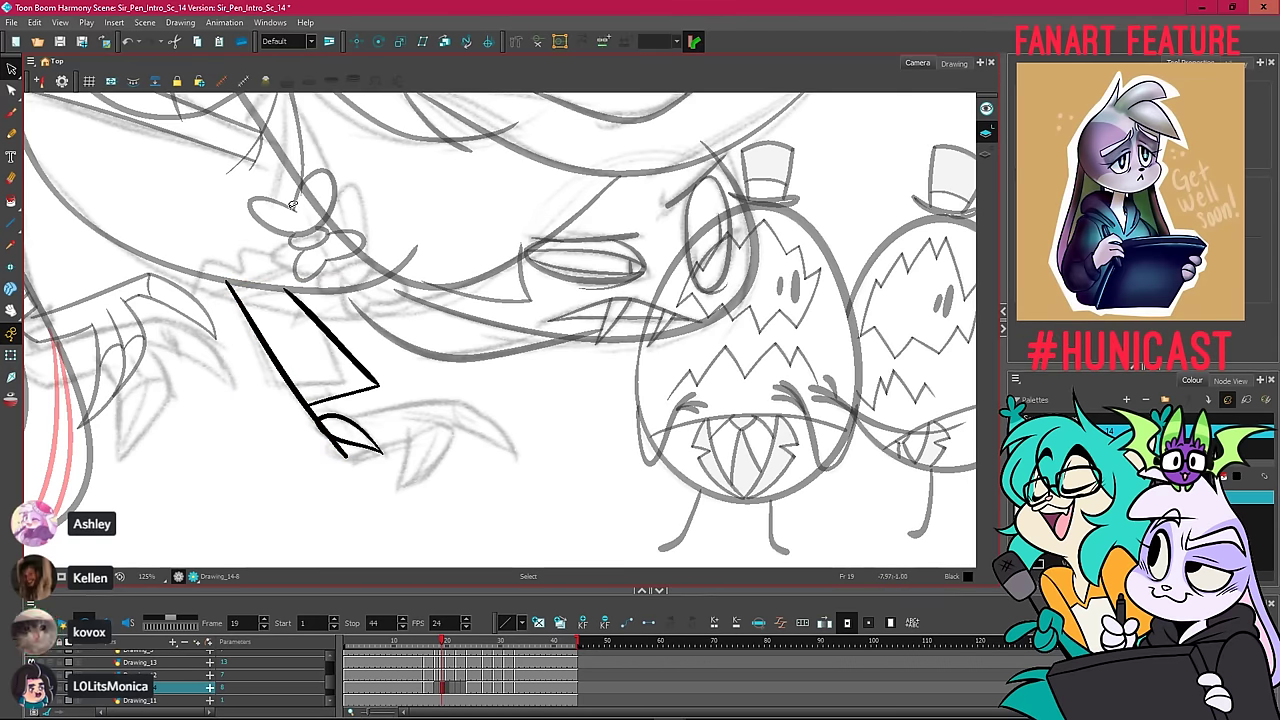
pyautogui.moveTo(8, 71); pyautogui.dragTo(56, 94)
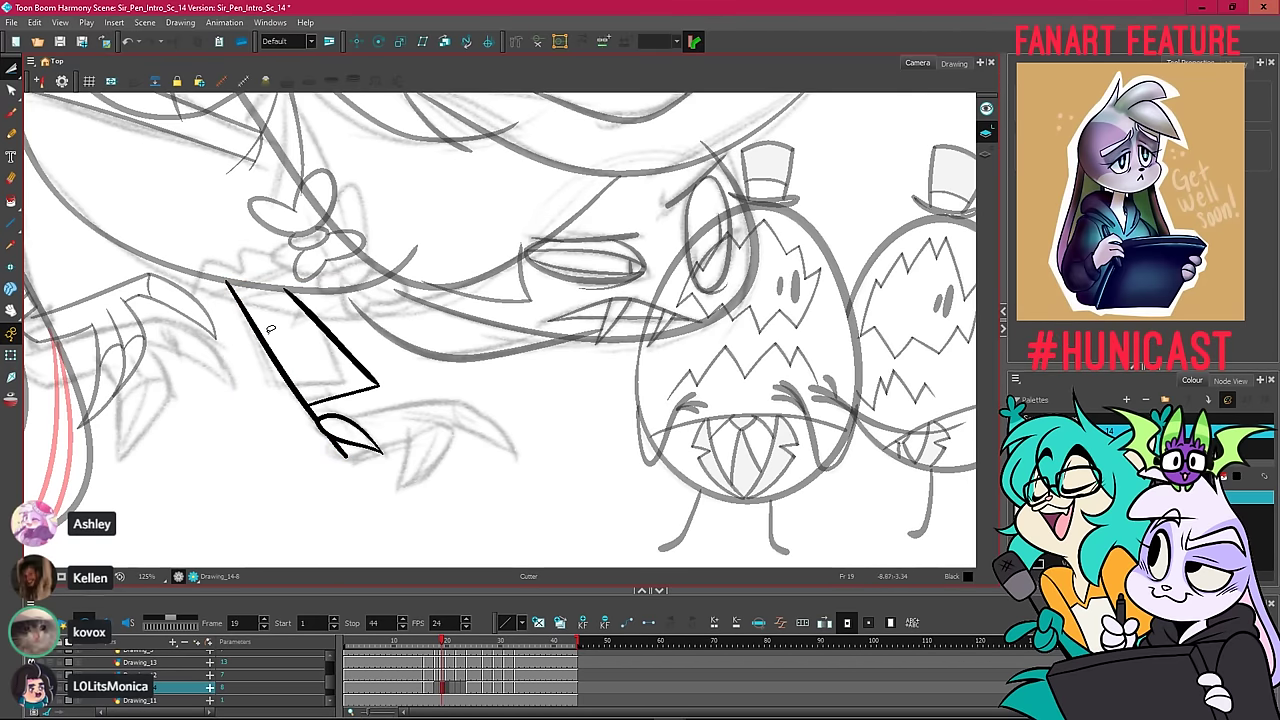
# Ink the arched upper line of the long front toe on frame 19, from the back claw to the toe's tip.
pyautogui.hotkey('alt', '/')
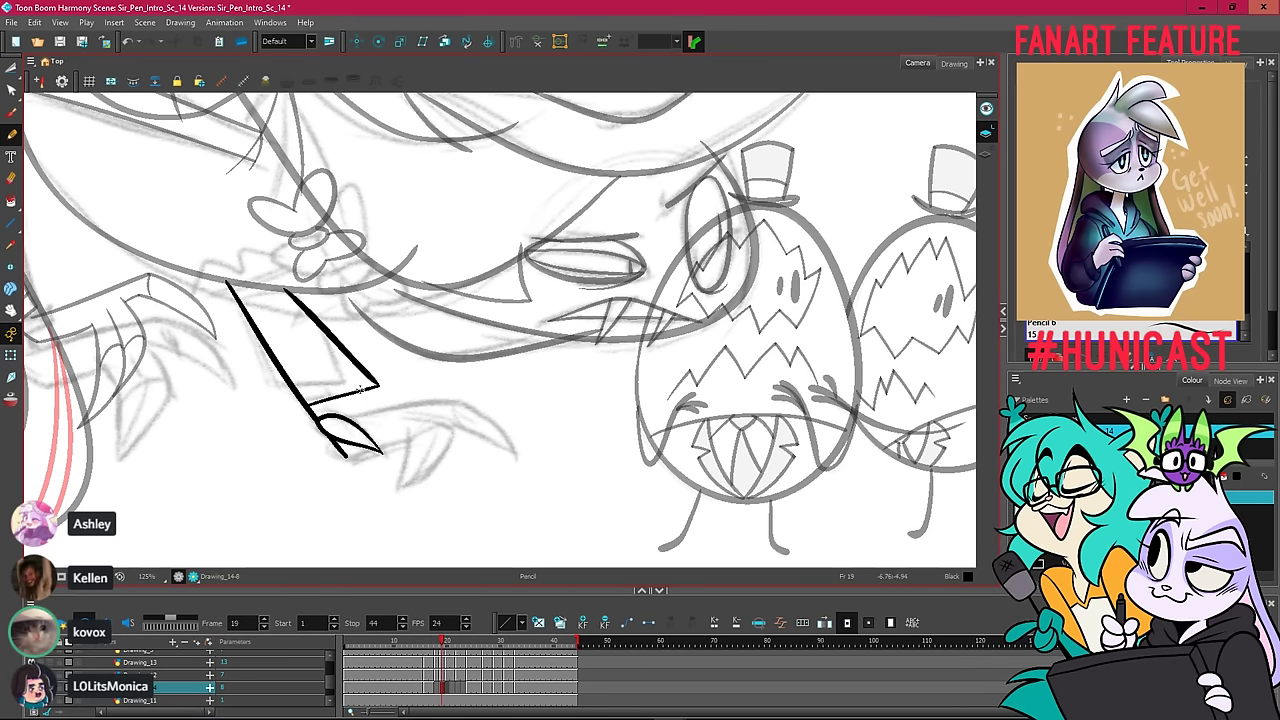
pyautogui.moveTo(342, 418); pyautogui.dragTo(412, 405)
pyautogui.hotkey('ctrl', 'z')
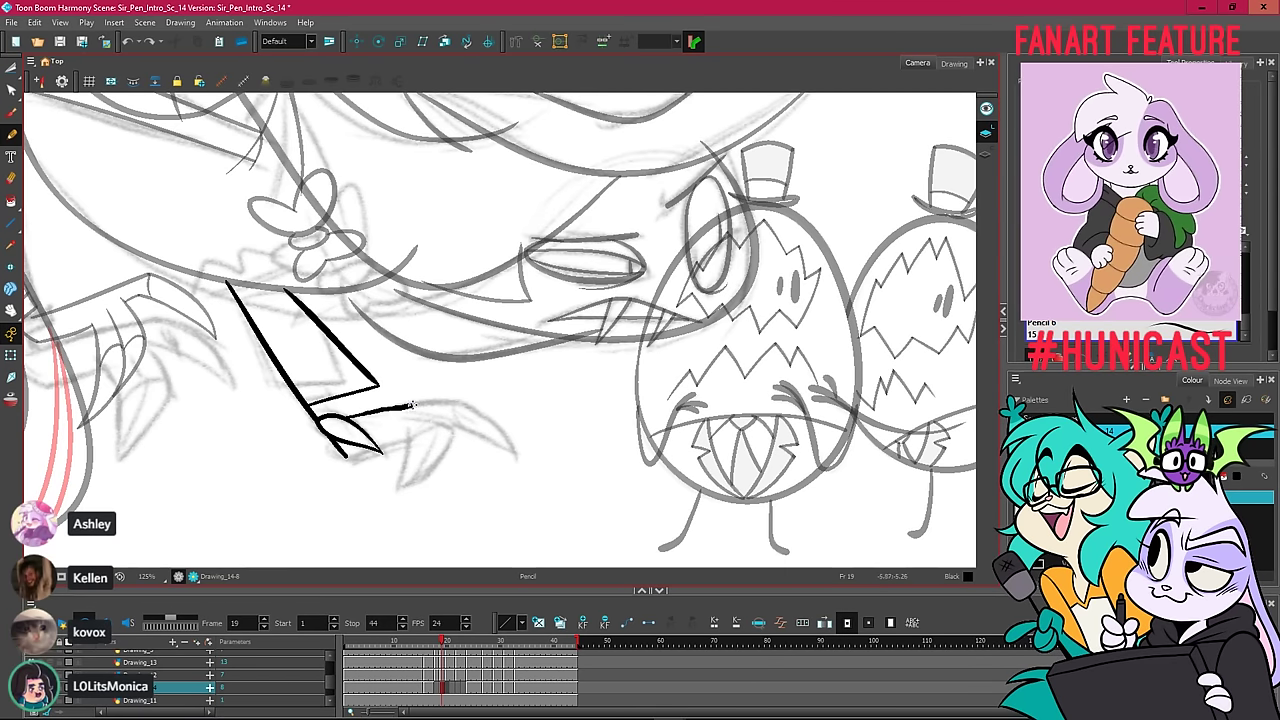
pyautogui.moveTo(506, 436); pyautogui.dragTo(518, 449)
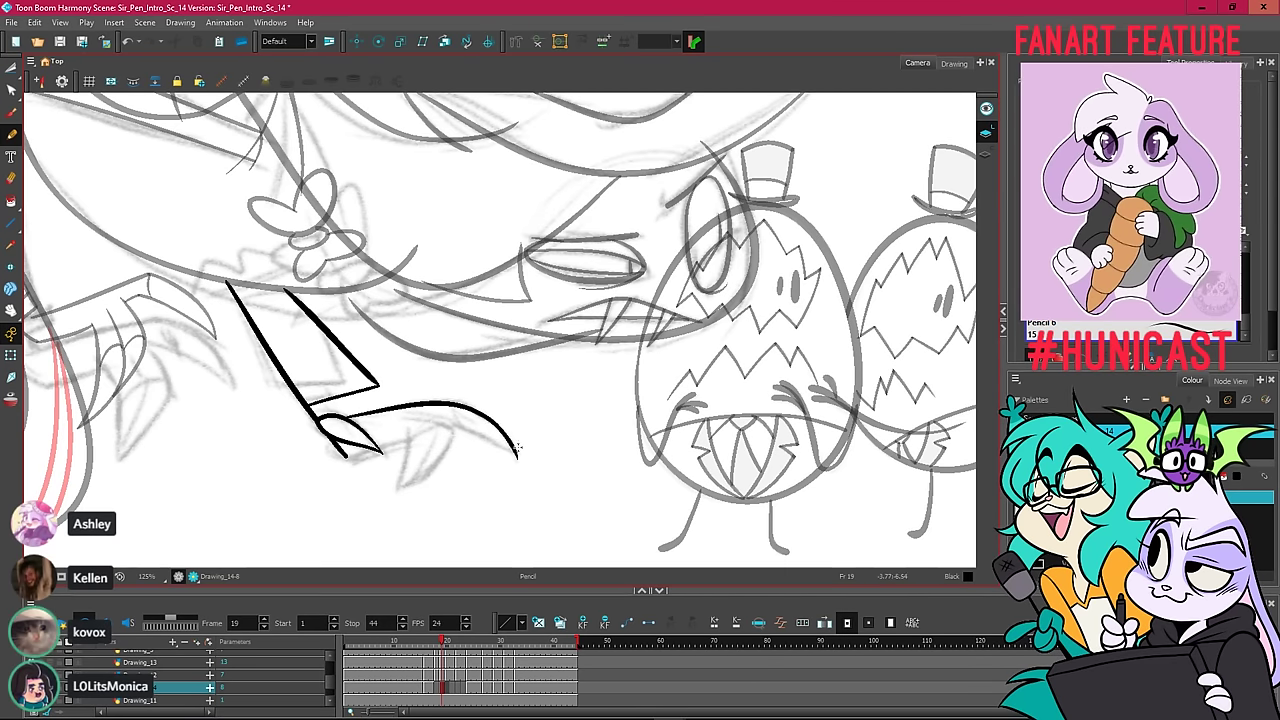
# Fine-tune the tip of the long toe's arched line on frame 19 with the Contour Editor.
pyautogui.click(13, 68)
pyautogui.click(455, 403)
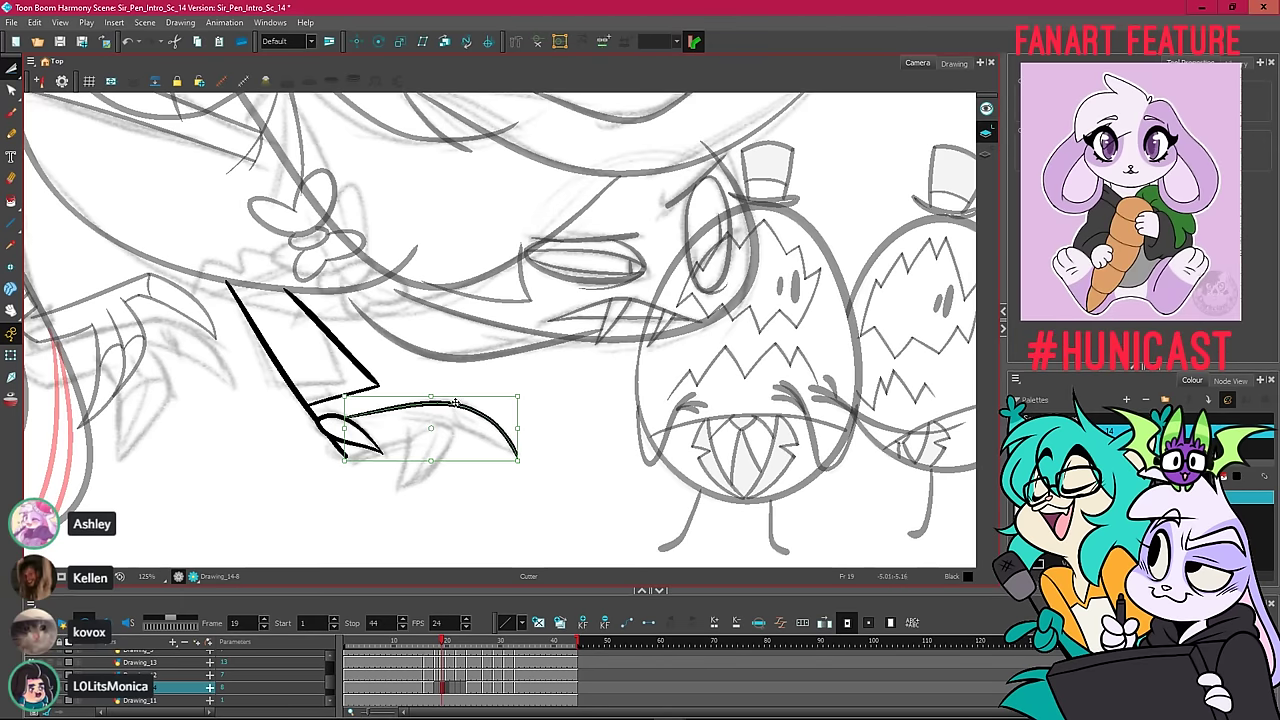
pyautogui.click(466, 366)
pyautogui.click(12, 90)
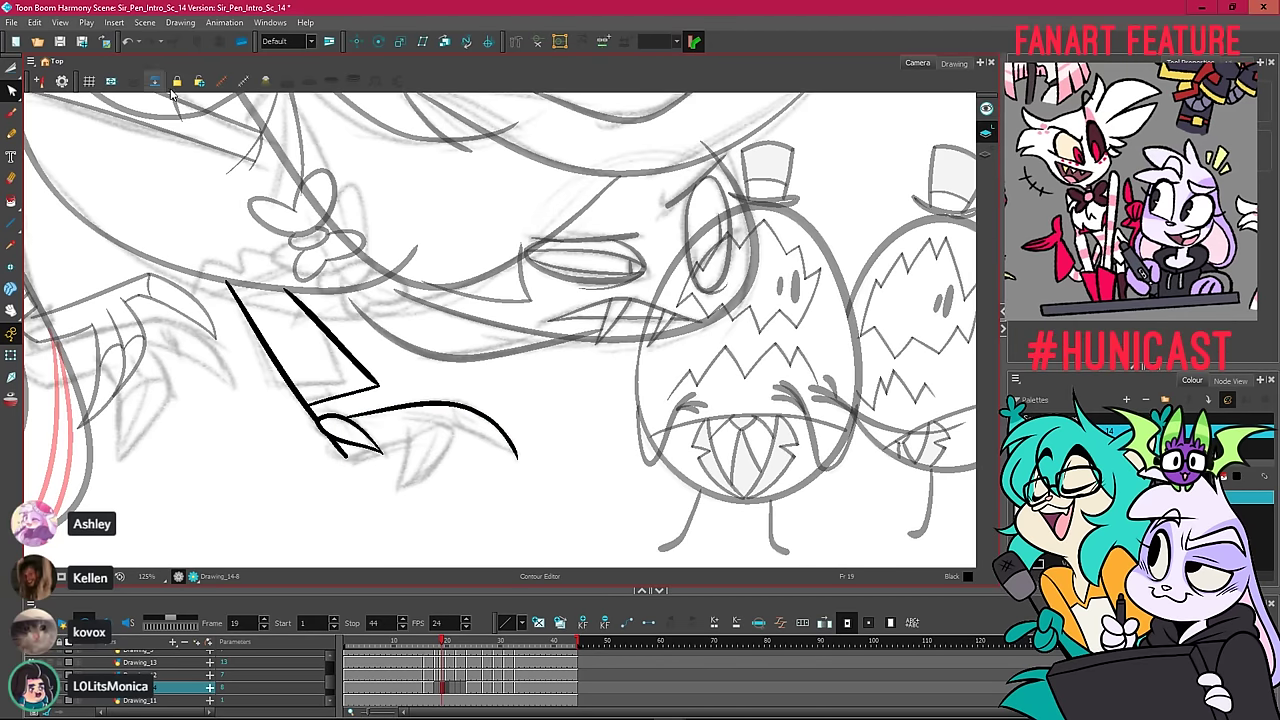
pyautogui.click(451, 405)
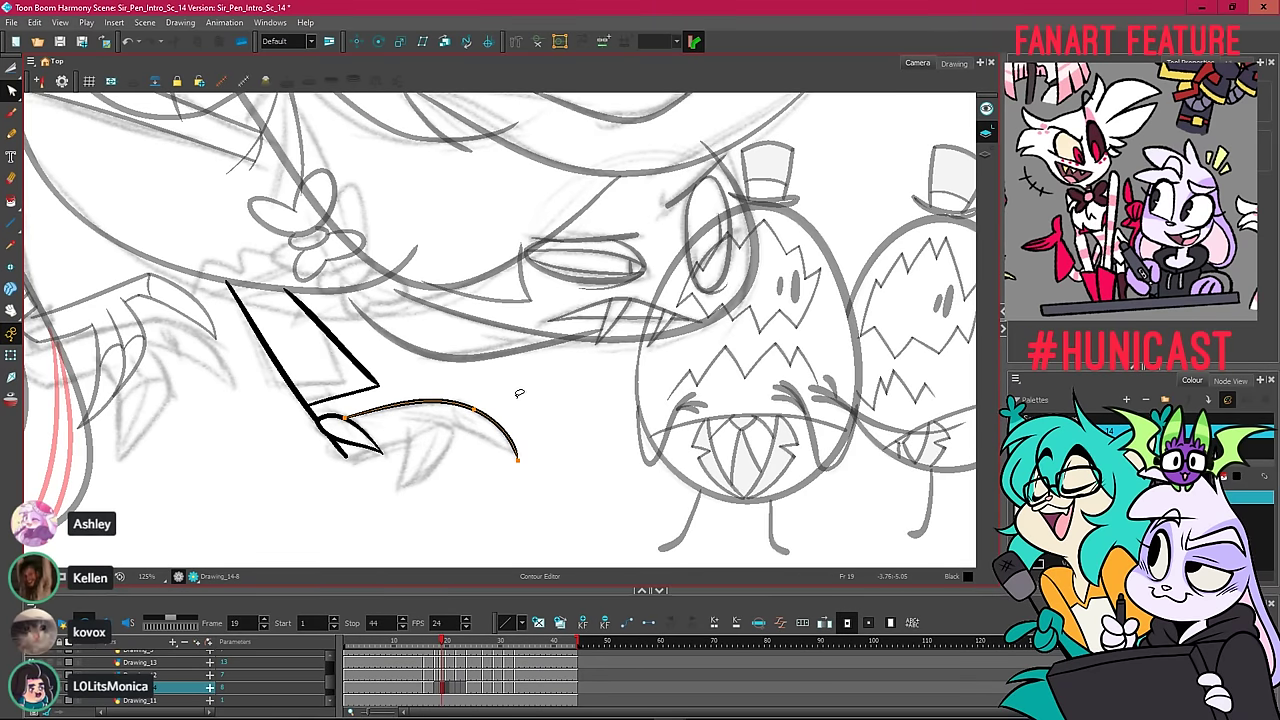
pyautogui.scroll(5, 522, 450)
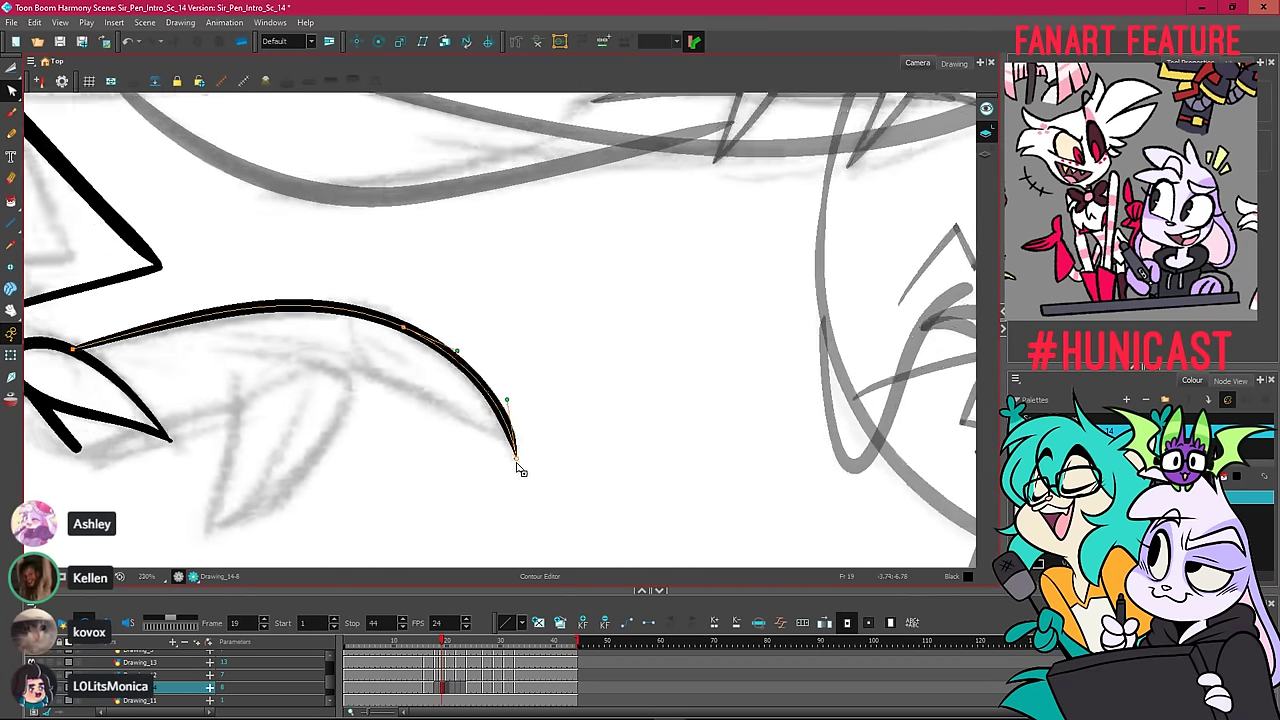
pyautogui.scroll(-4, 522, 450)
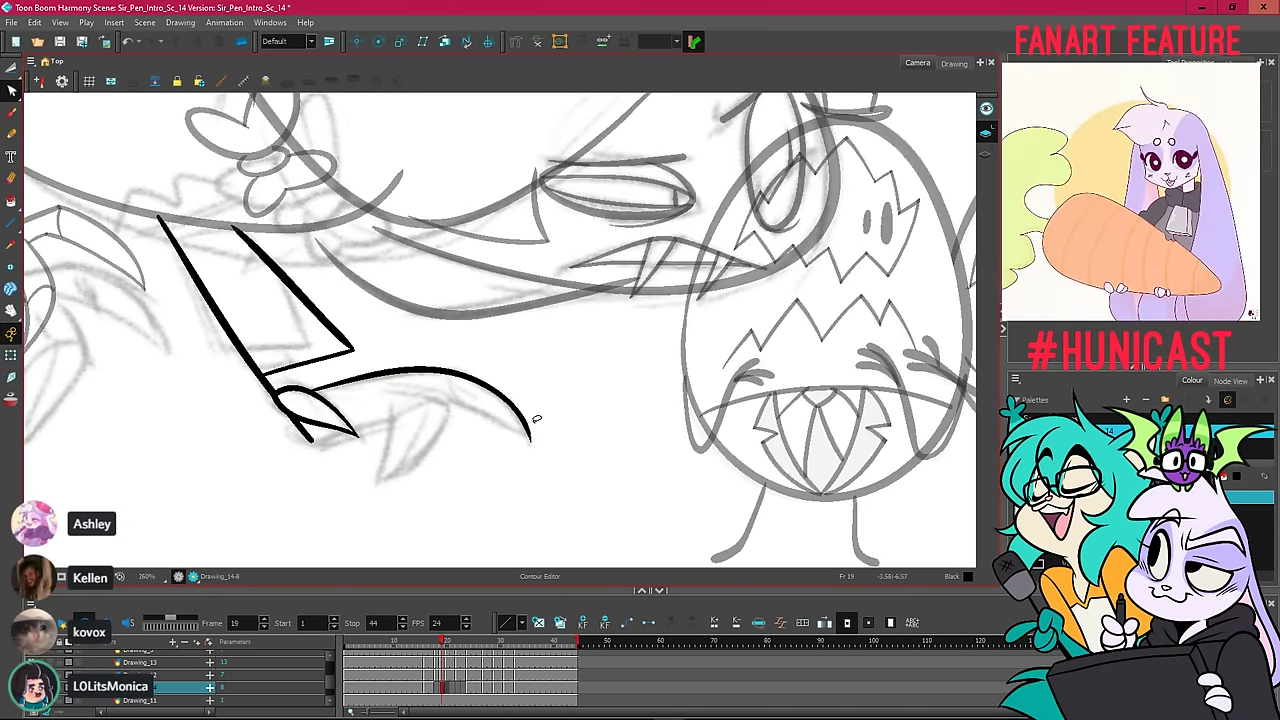
# Ink the curved outline of the downward-pointing claw beneath the long toe on frame 19.
pyautogui.click(11, 133)
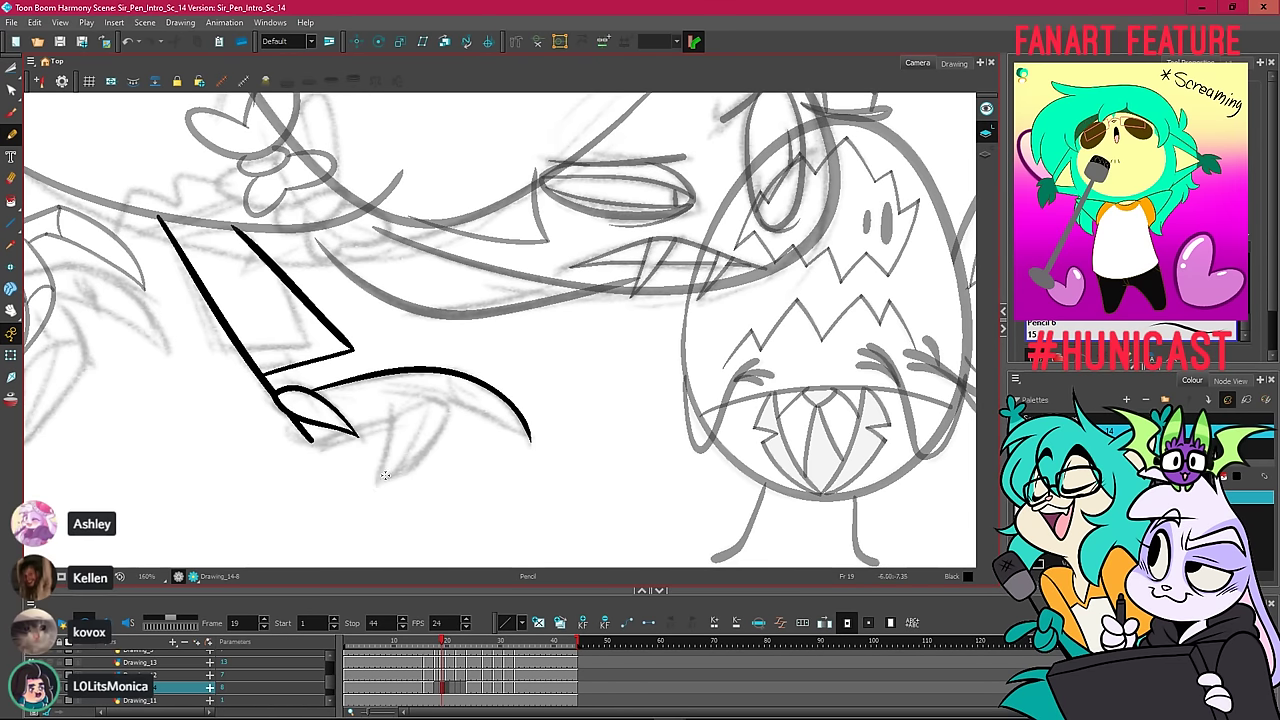
pyautogui.moveTo(379, 482); pyautogui.dragTo(416, 466)
pyautogui.hotkey('ctrl', 'z')
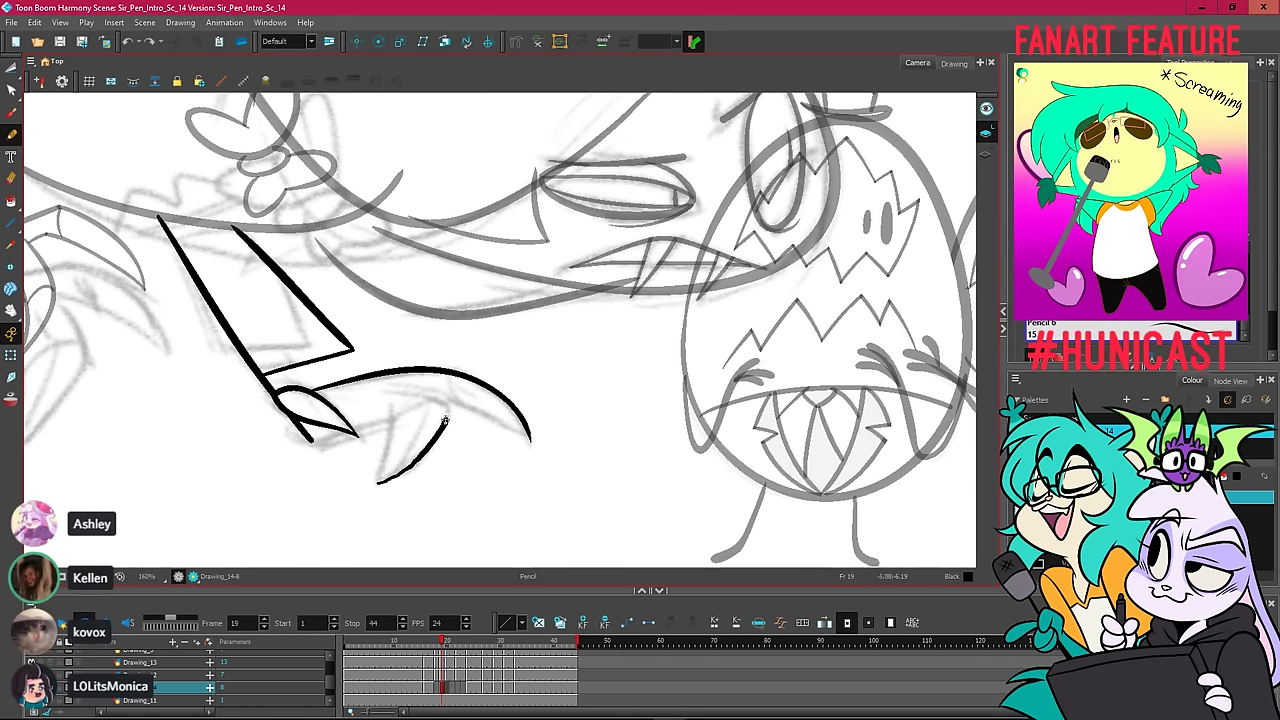
pyautogui.moveTo(446, 420); pyautogui.dragTo(409, 390)
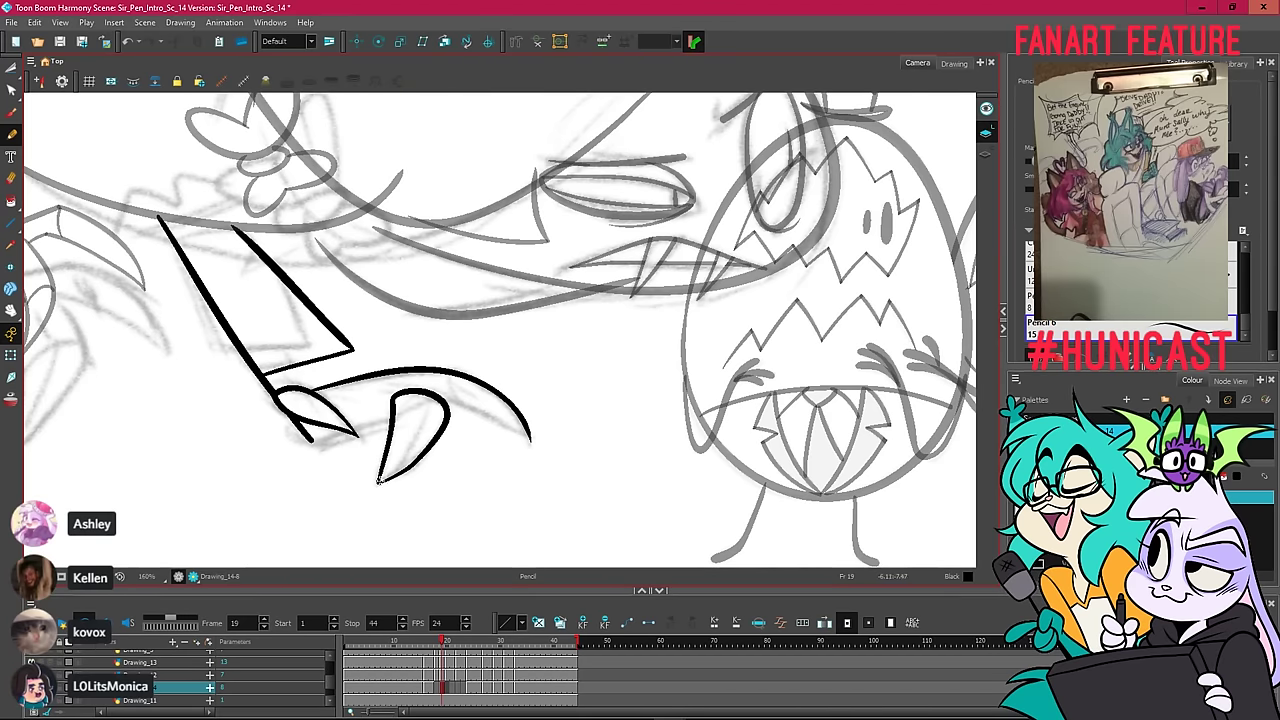
# Try an inner dividing line on the downward-pointing claw and flip back to frame 17 to compare the foot.
pyautogui.moveTo(378, 480); pyautogui.dragTo(414, 423)
pyautogui.moveTo(392, 470); pyautogui.dragTo(422, 405)
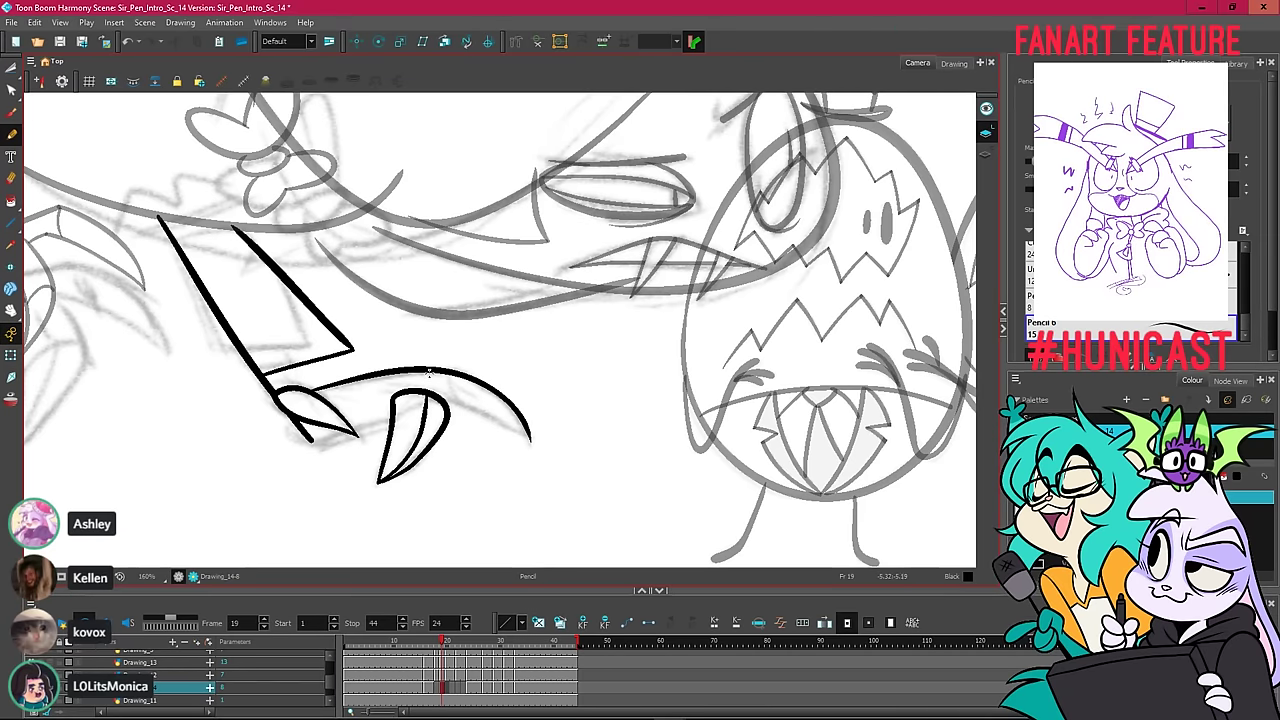
pyautogui.hotkey('ctrl', 'z')
pyautogui.press(',')
pyautogui.press(',')
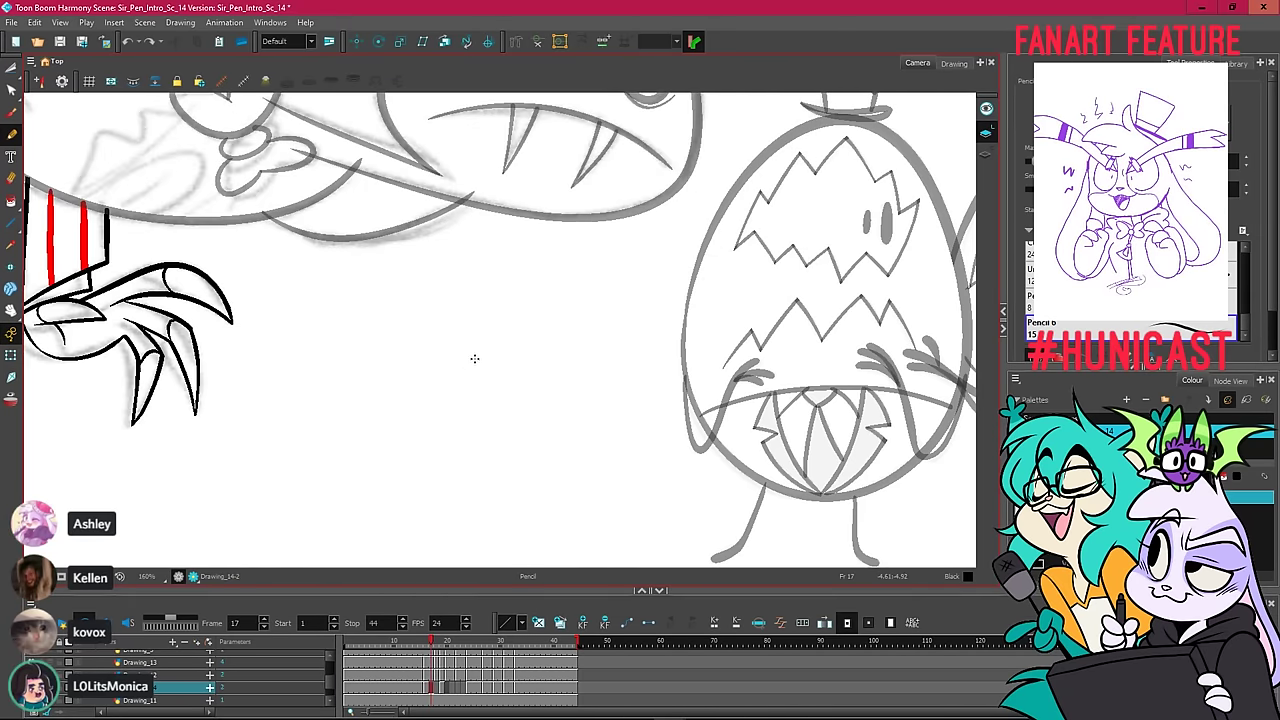
# Return to frame 19, undo the downward-pointing claw's previous lines, and retry its outer curve and inner edge.
pyautogui.press('.')
pyautogui.press('.')
pyautogui.press('.')
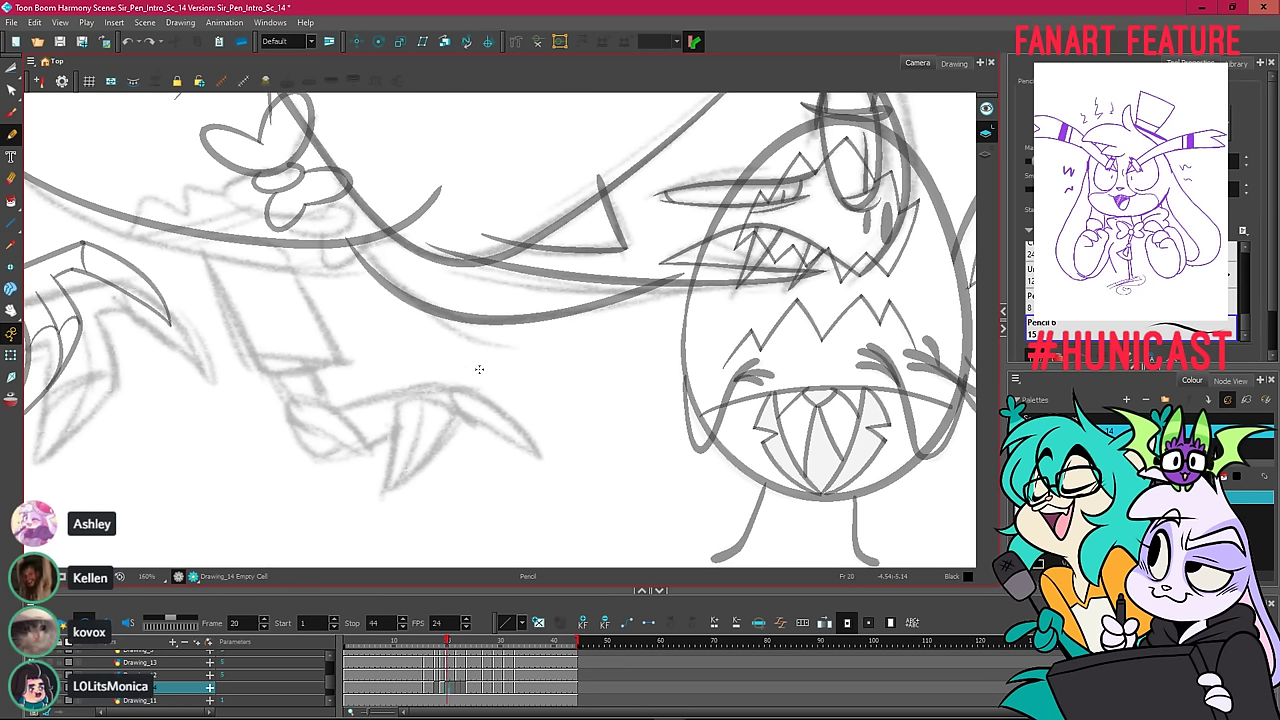
pyautogui.press(',')
pyautogui.hotkey('ctrl', 'z')
pyautogui.hotkey('ctrl', 'z')
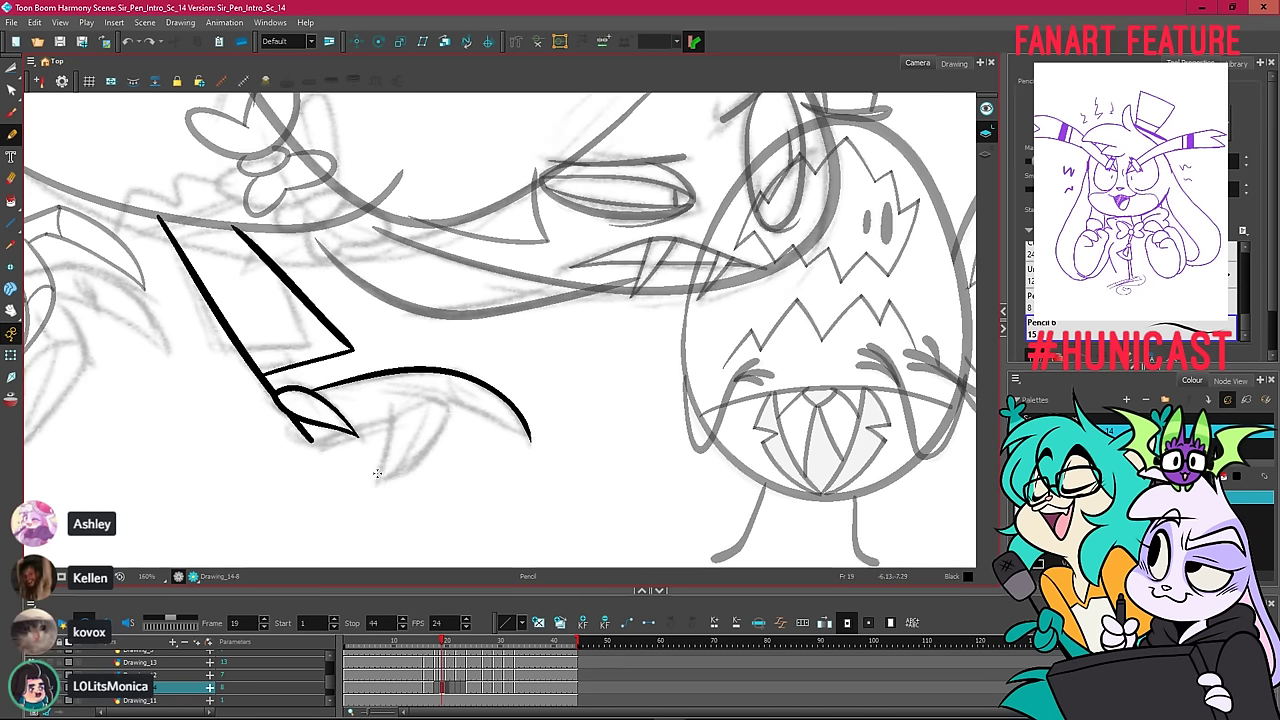
pyautogui.moveTo(376, 482)
pyautogui.mouseDown()
pyautogui.moveTo(443, 452)
pyautogui.moveTo(406, 468)
pyautogui.moveTo(450, 413)
pyautogui.moveTo(432, 386)
pyautogui.moveTo(392, 391)
pyautogui.mouseUp()
pyautogui.hotkey('ctrl', 'z')
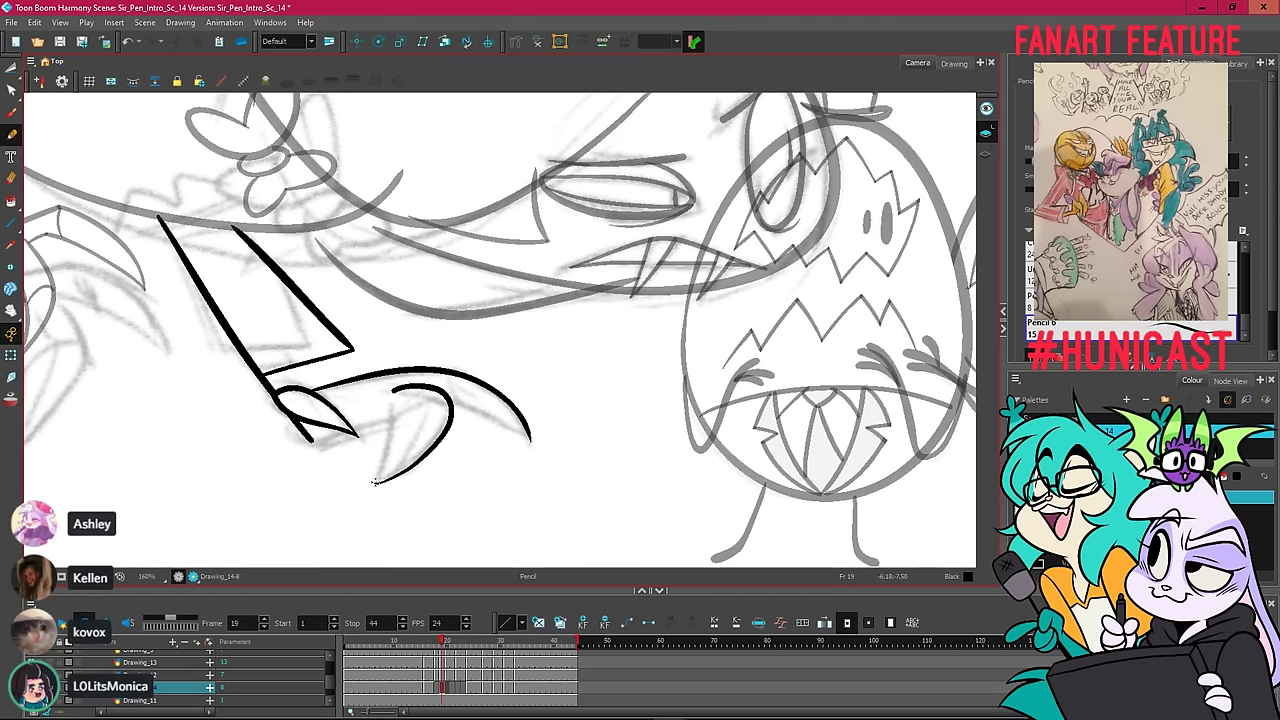
# Flip through frames 17 to 24 to compare the inked foot with the finished leg drawings.
pyautogui.press(',')
pyautogui.press(',')
pyautogui.press('.')
pyautogui.press('.')
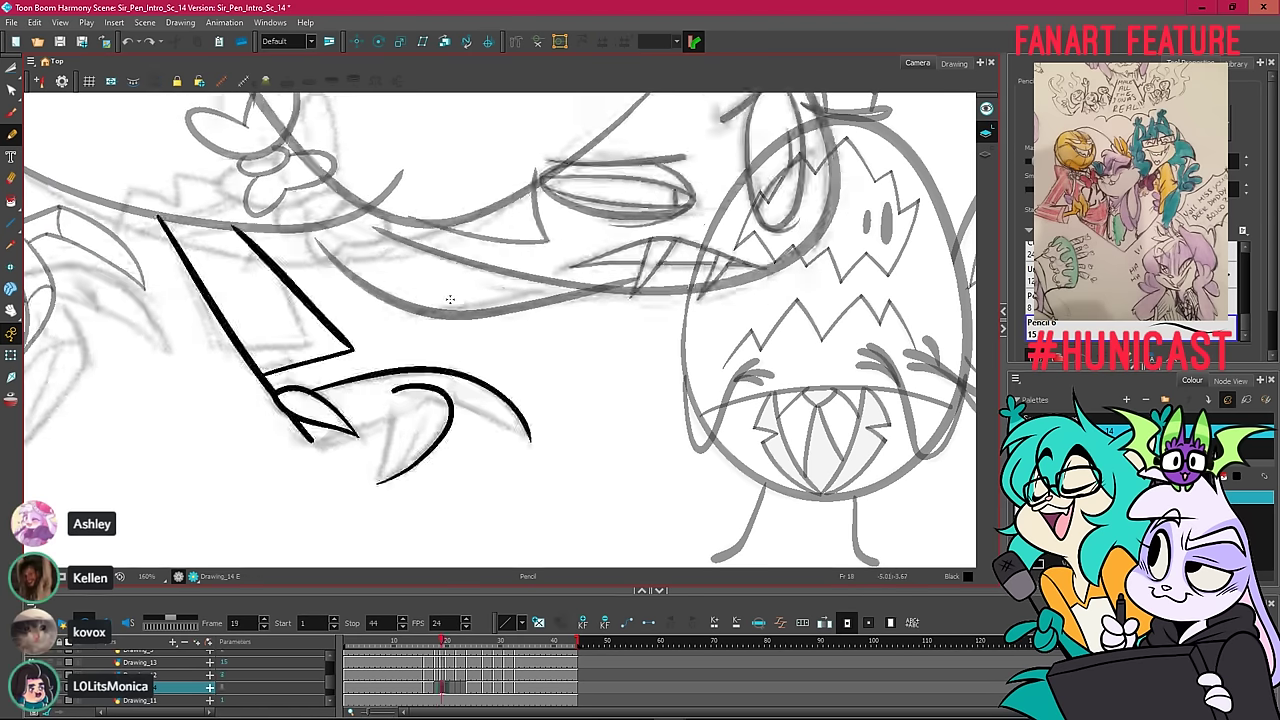
pyautogui.press('.')
pyautogui.press('.')
pyautogui.press('.')
pyautogui.press('.')
pyautogui.press('.')
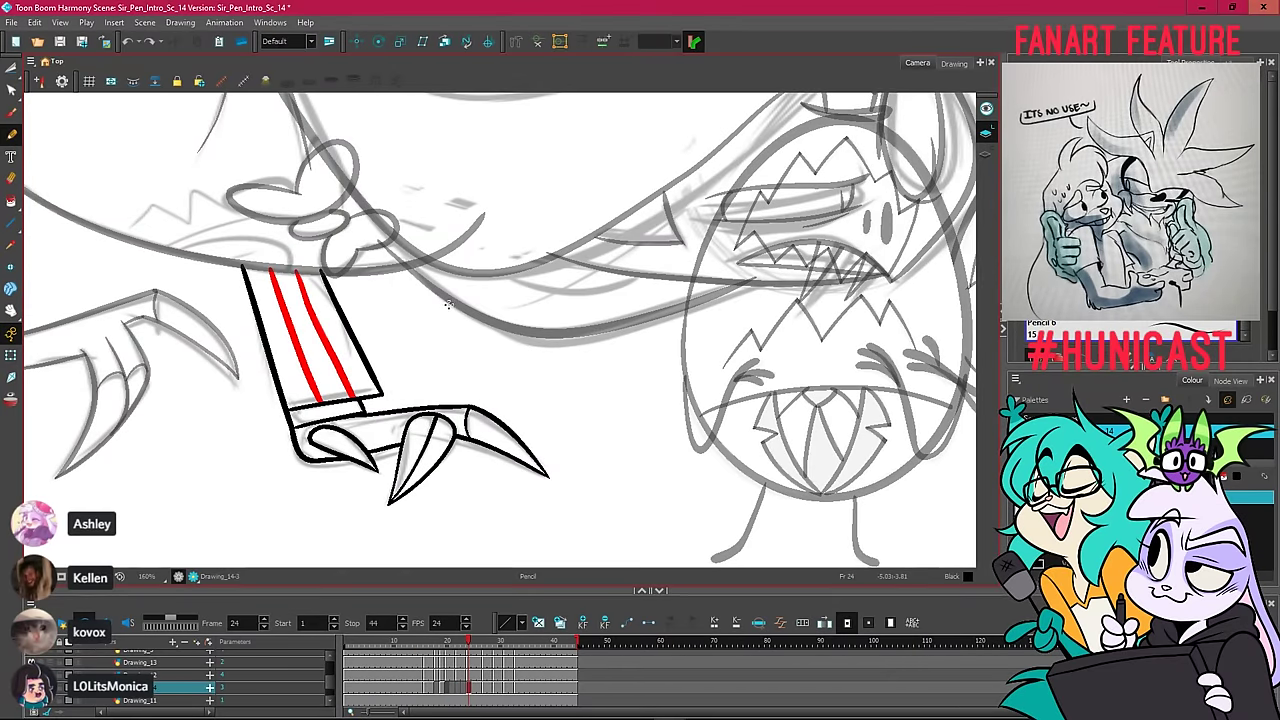
pyautogui.press(',')
pyautogui.press(',')
pyautogui.press(',')
pyautogui.press(',')
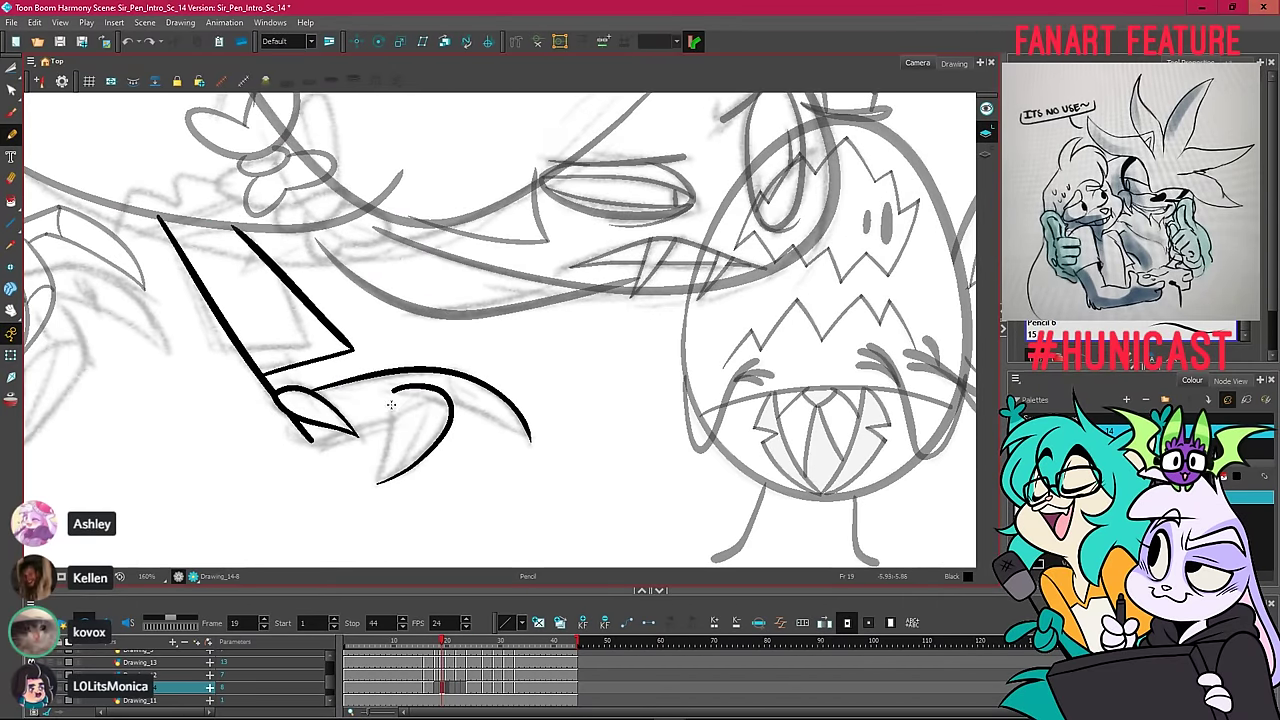
# Redraw the downward-pointing claw on frame 19 with a new outer curve and an inner edge meeting at the tip.
pyautogui.moveTo(375, 483); pyautogui.dragTo(387, 437)
pyautogui.hotkey('ctrl', 'z')
pyautogui.hotkey('ctrl', 'z')
pyautogui.moveTo(386, 384)
pyautogui.mouseDown()
pyautogui.moveTo(451, 394)
pyautogui.moveTo(437, 434)
pyautogui.moveTo(374, 479)
pyautogui.mouseUp()
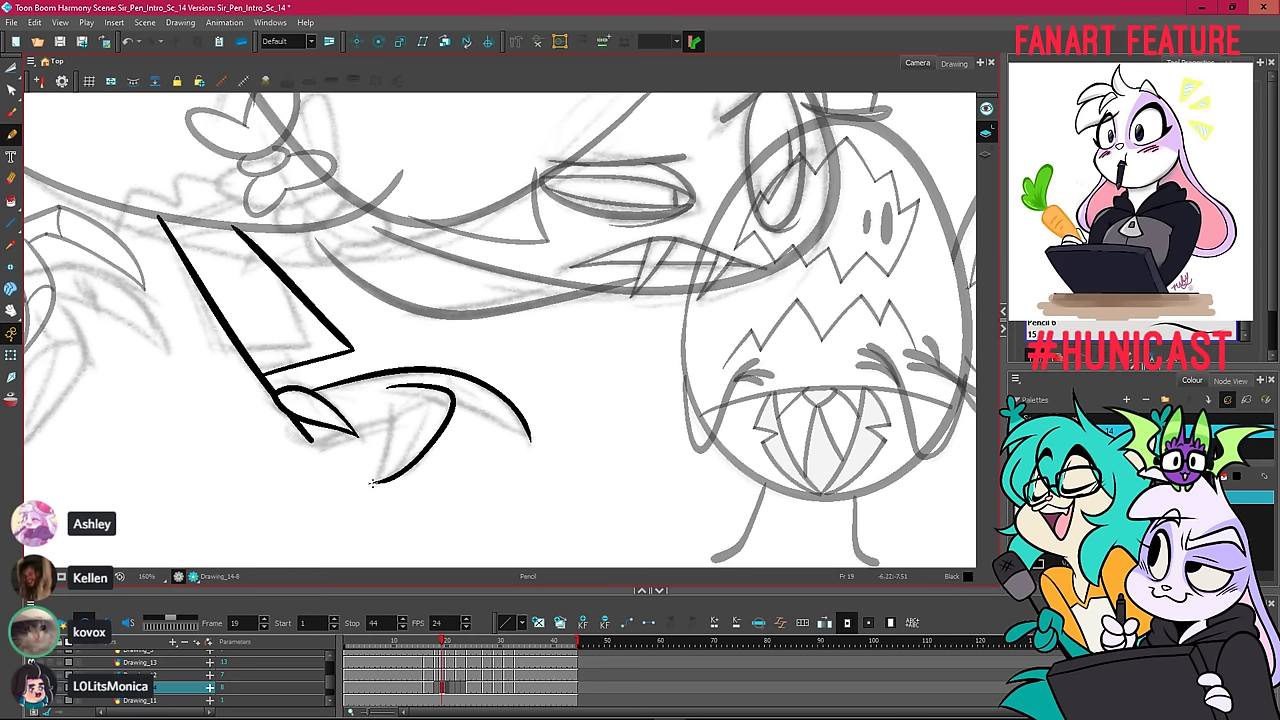
pyautogui.hotkey('ctrl', 'z')
pyautogui.moveTo(388, 438); pyautogui.dragTo(392, 398)
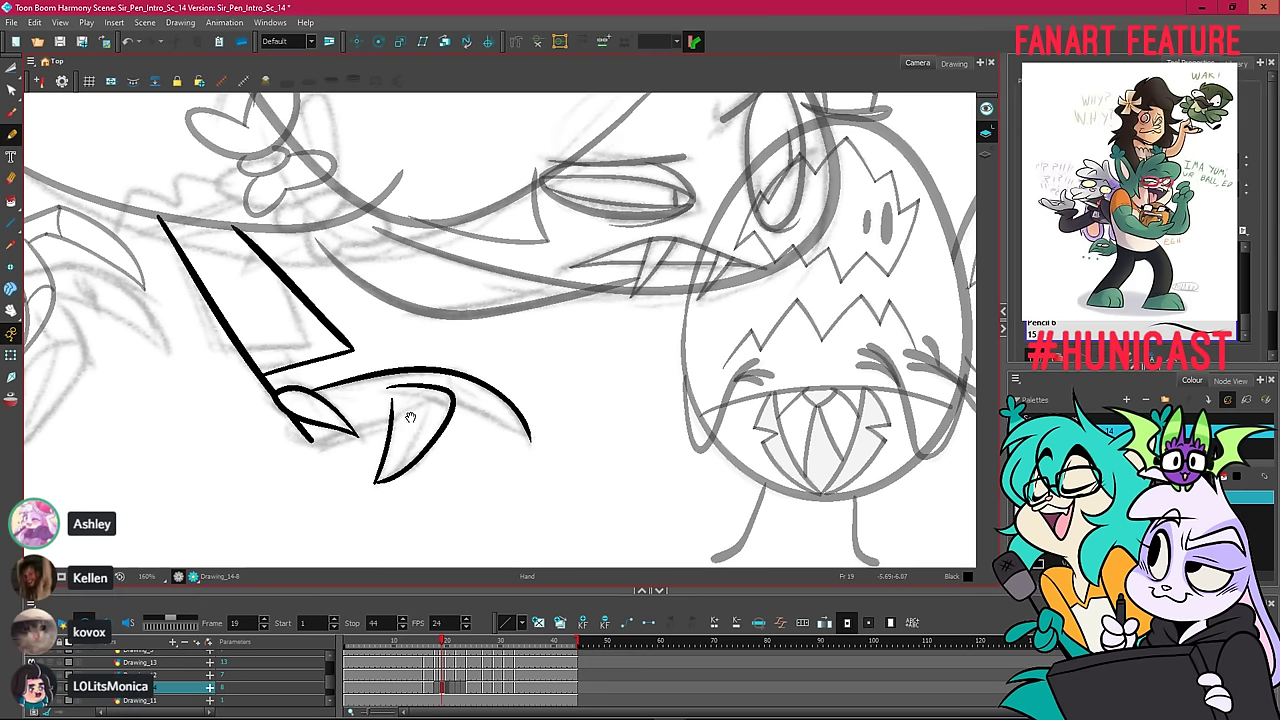
# Save the scene and adjust the tip of the downward-pointing claw on frame 19 with the Contour Editor.
pyautogui.press('space')
pyautogui.moveTo(408, 414); pyautogui.dragTo(560, 416)
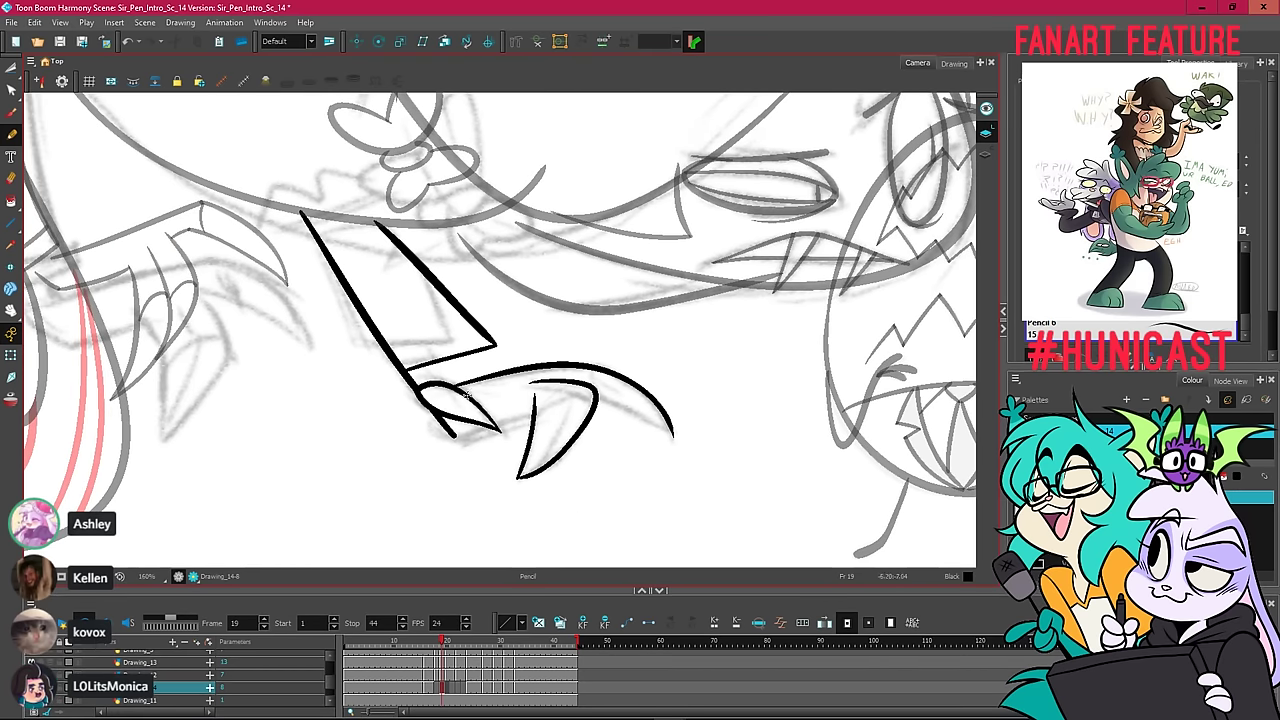
pyautogui.click(57, 42)
pyautogui.click(11, 90)
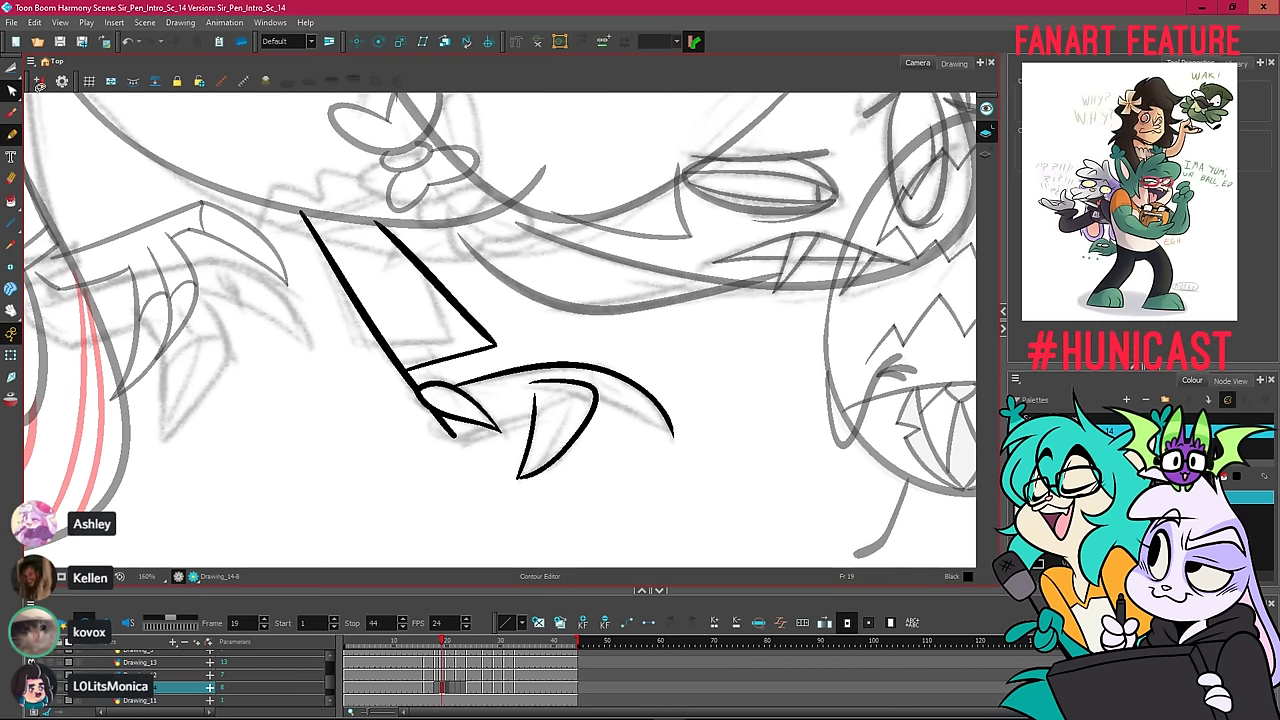
pyautogui.click(517, 479)
pyautogui.press('2')
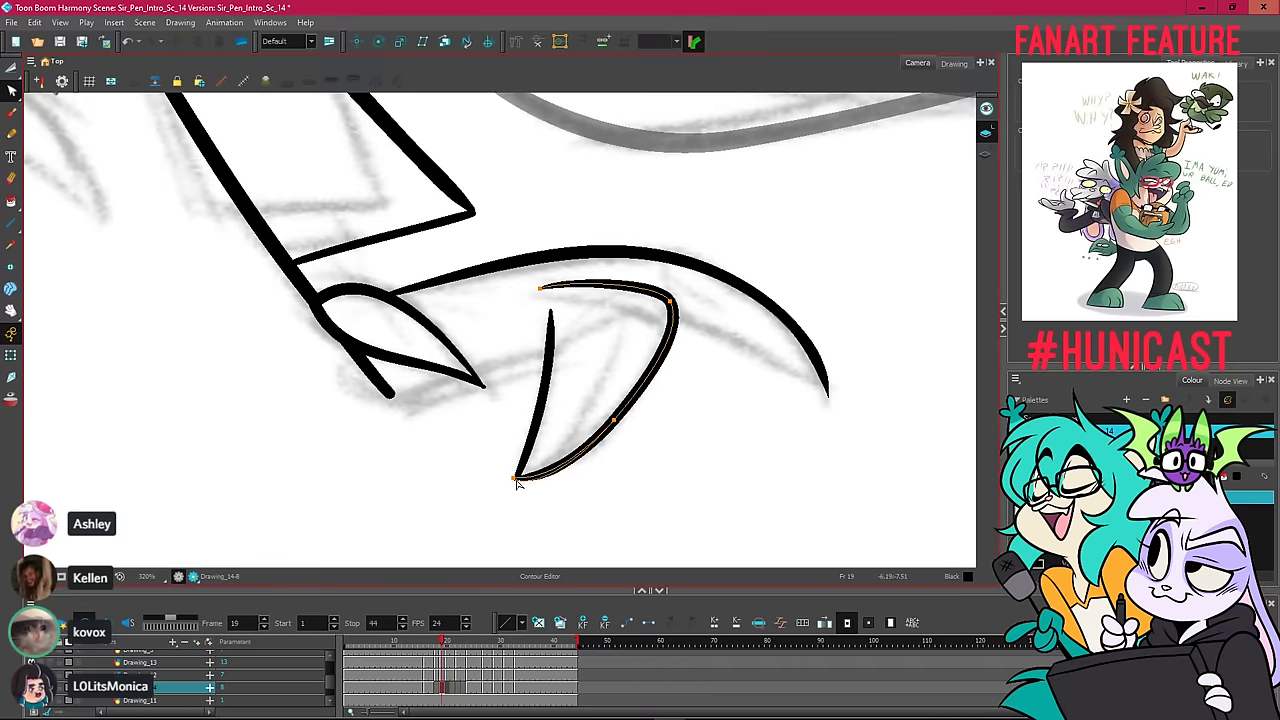
pyautogui.press('space')
pyautogui.press('1')
pyautogui.press('1')
pyautogui.press('1')
pyautogui.press('1')
pyautogui.moveTo(705, 352); pyautogui.dragTo(577, 394)
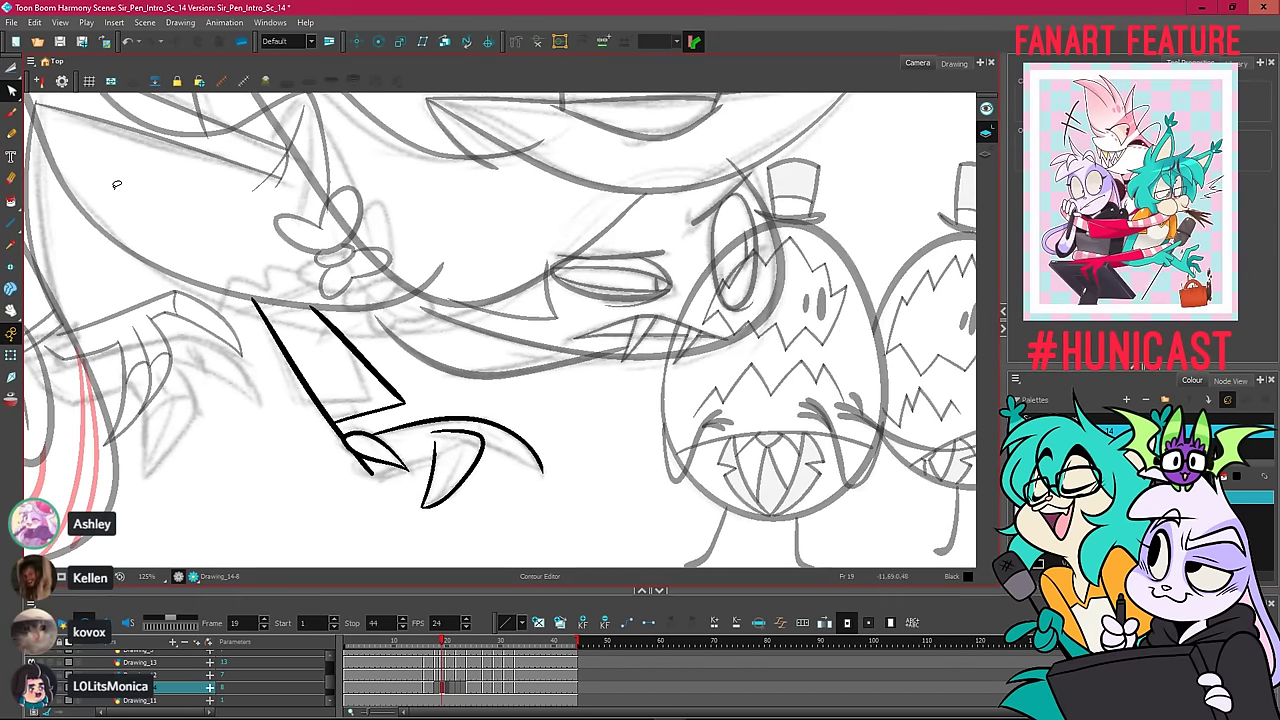
# Ink and refine the dividing line inside the downward-pointing claw, and ink the foot's underside from the heel to that claw.
pyautogui.click(11, 133)
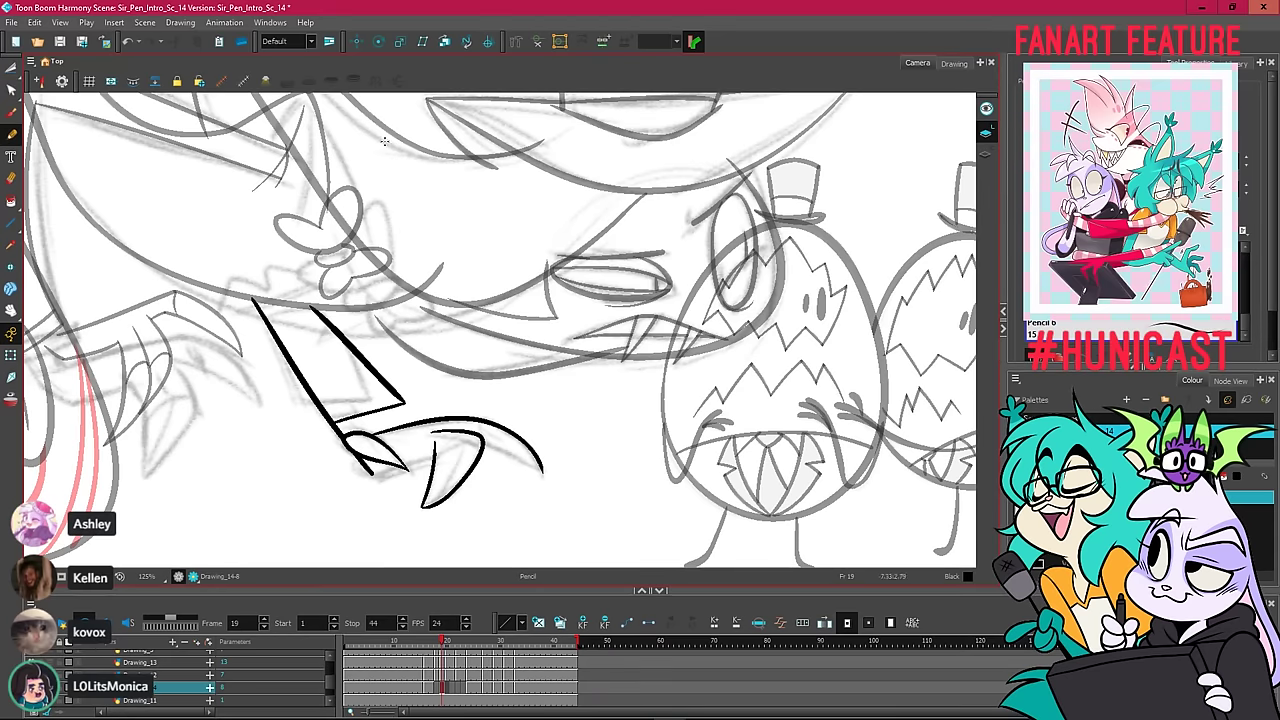
pyautogui.moveTo(428, 503); pyautogui.dragTo(462, 432)
pyautogui.hotkey('ctrl', 'z')
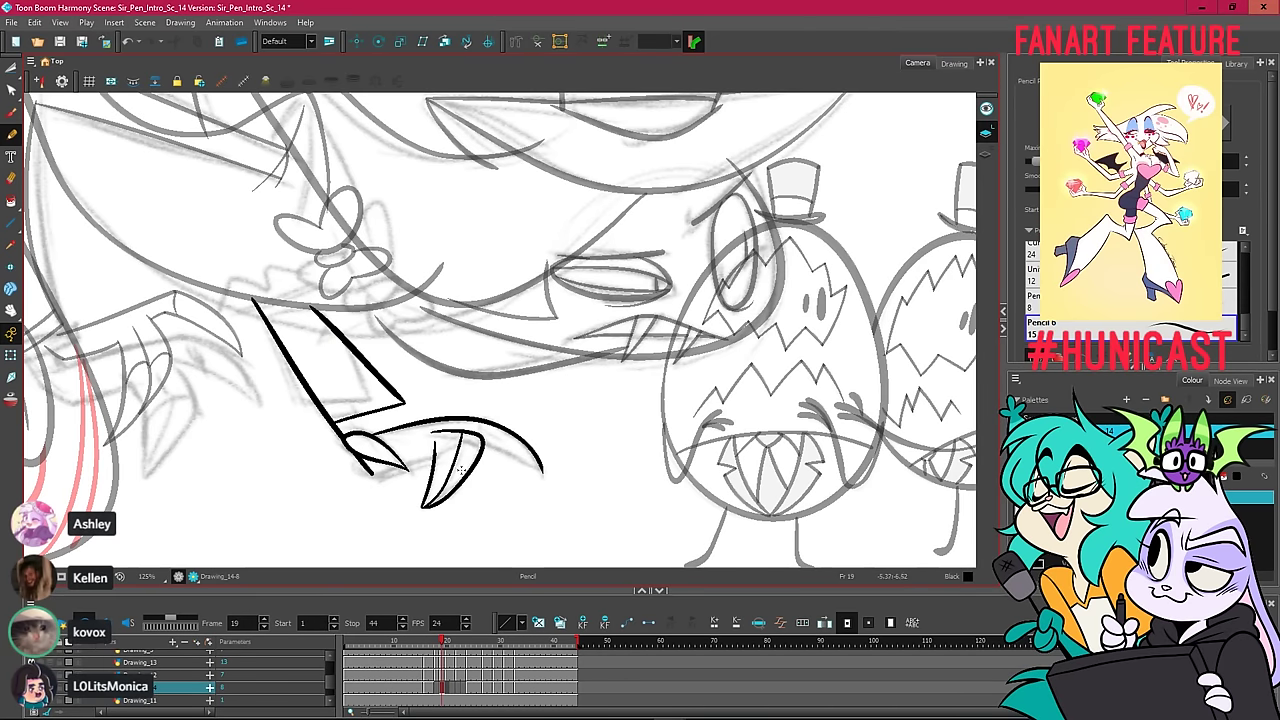
pyautogui.click(11, 90)
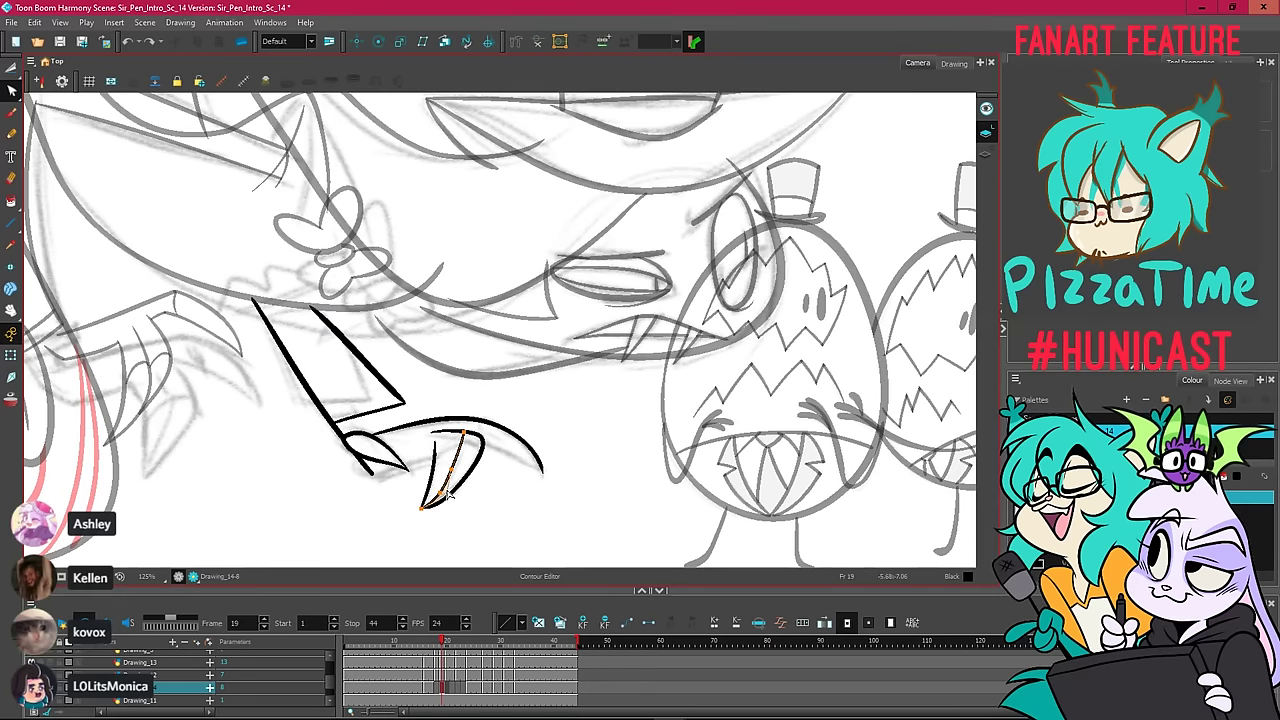
pyautogui.moveTo(443, 492); pyautogui.dragTo(449, 489)
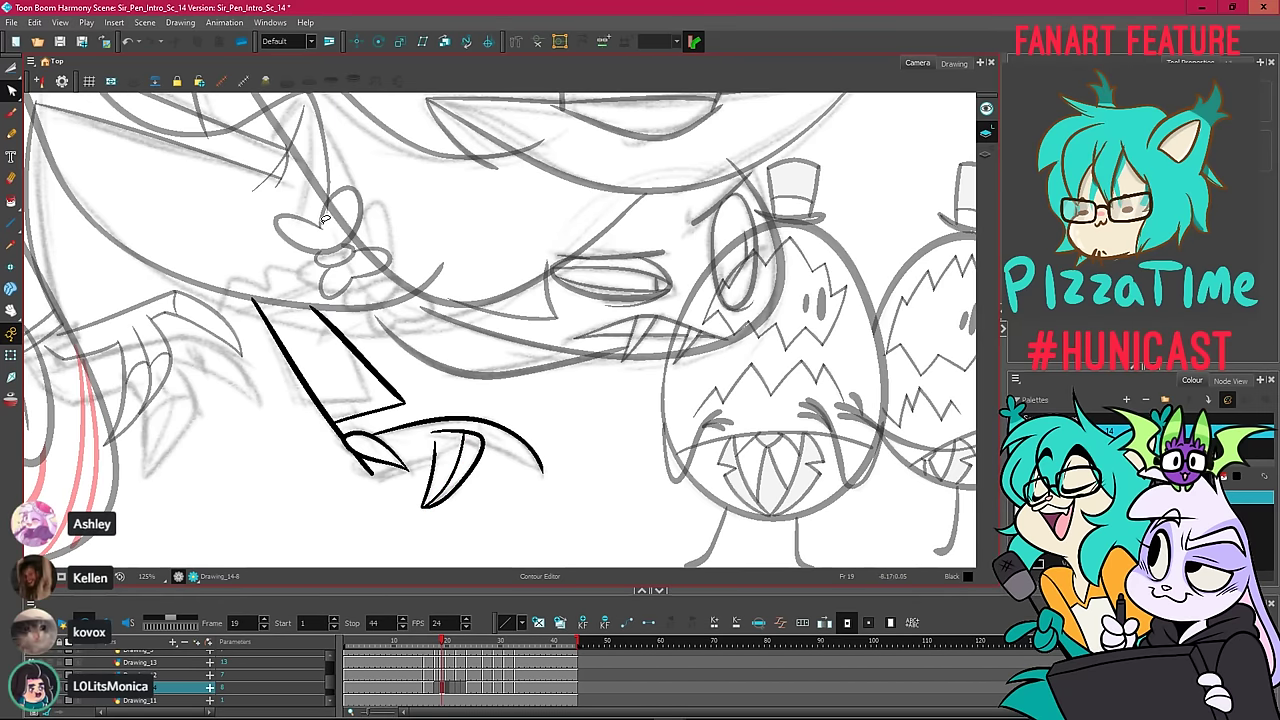
pyautogui.hotkey('alt', 'x')
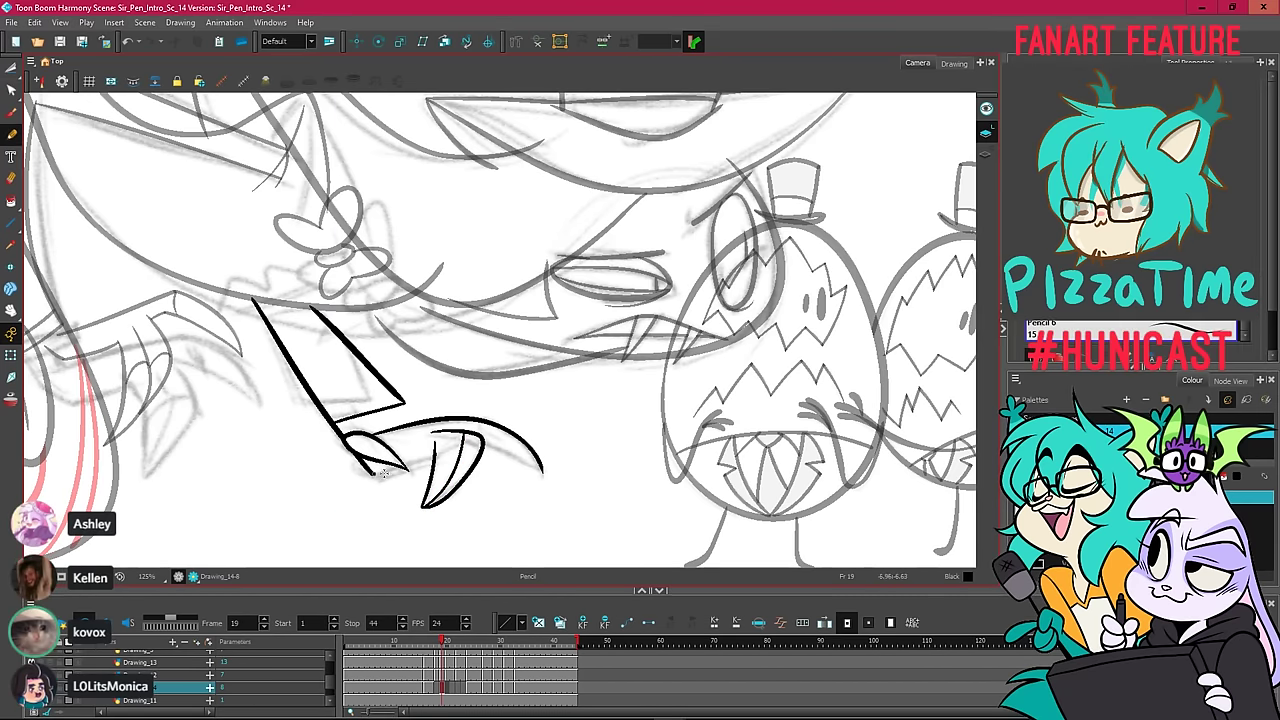
pyautogui.moveTo(370, 476); pyautogui.dragTo(405, 466)
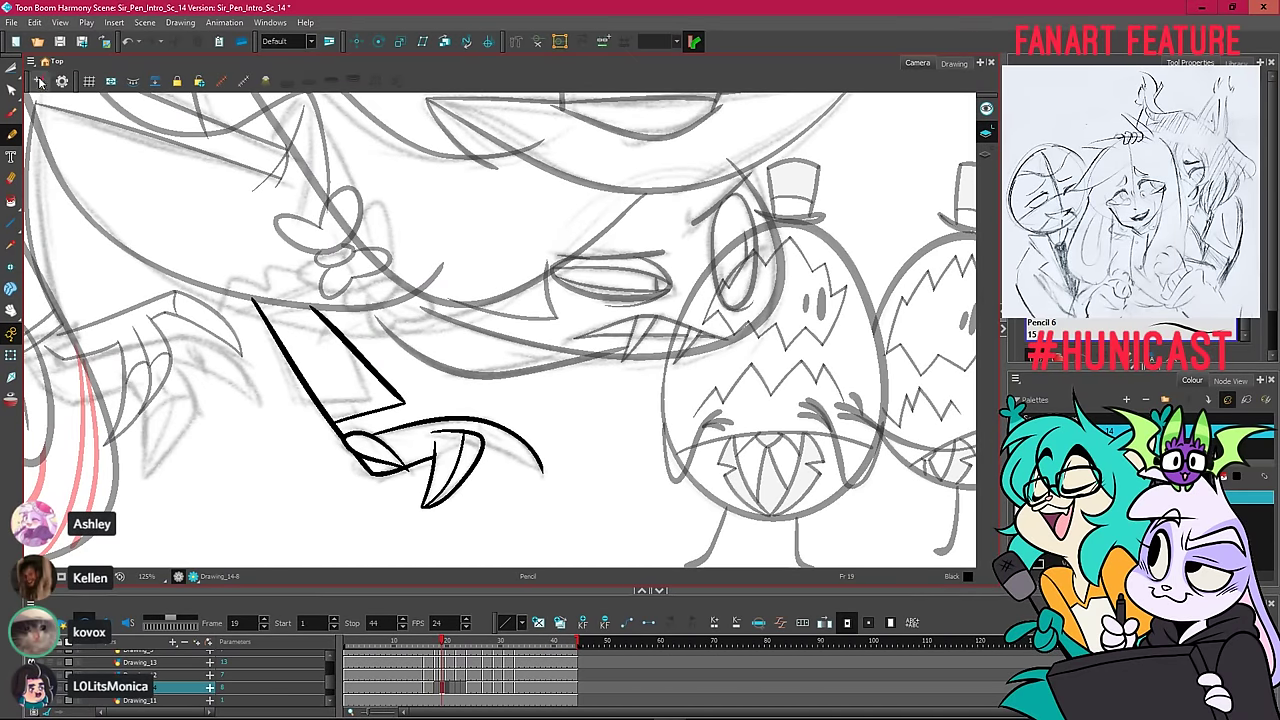
# Tidy the overshooting tip of the back claw on frame 19 by pulling its end points together with the Contour Editor.
pyautogui.hotkey('alt', 't')
pyautogui.scroll(8, 410, 454)
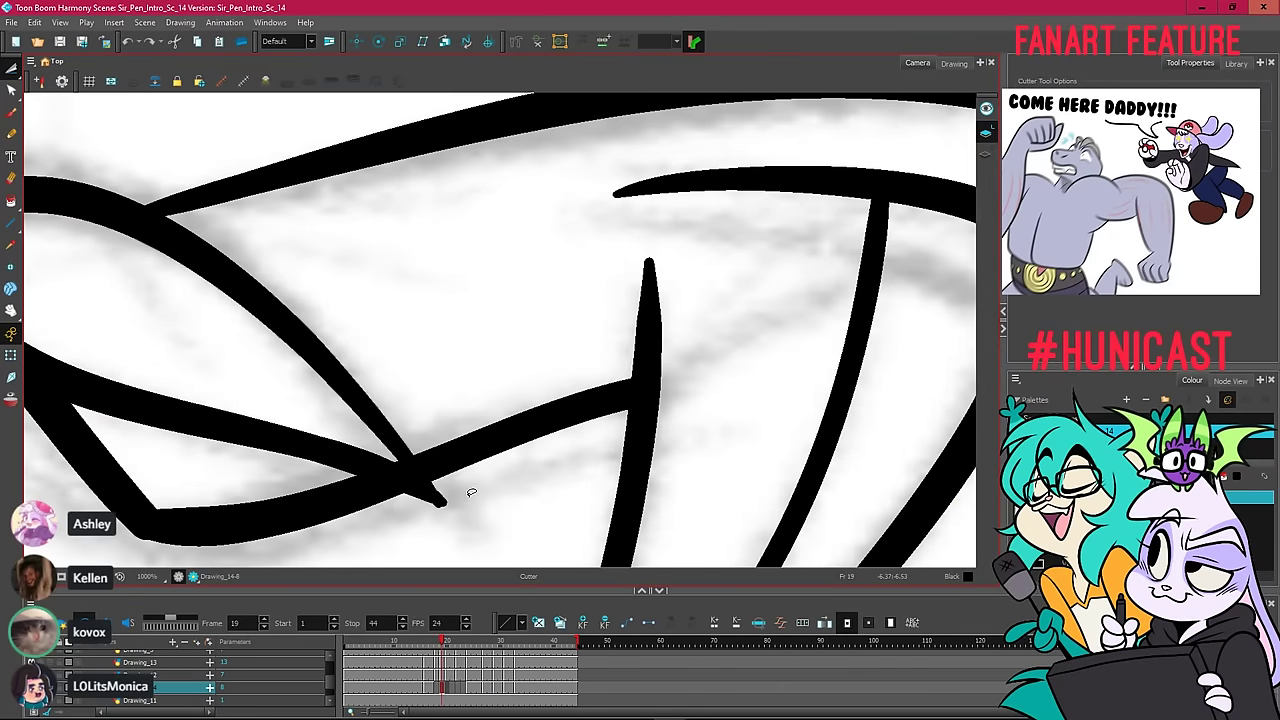
pyautogui.scroll(-3, 471, 492)
pyautogui.hotkey('alt', 'q')
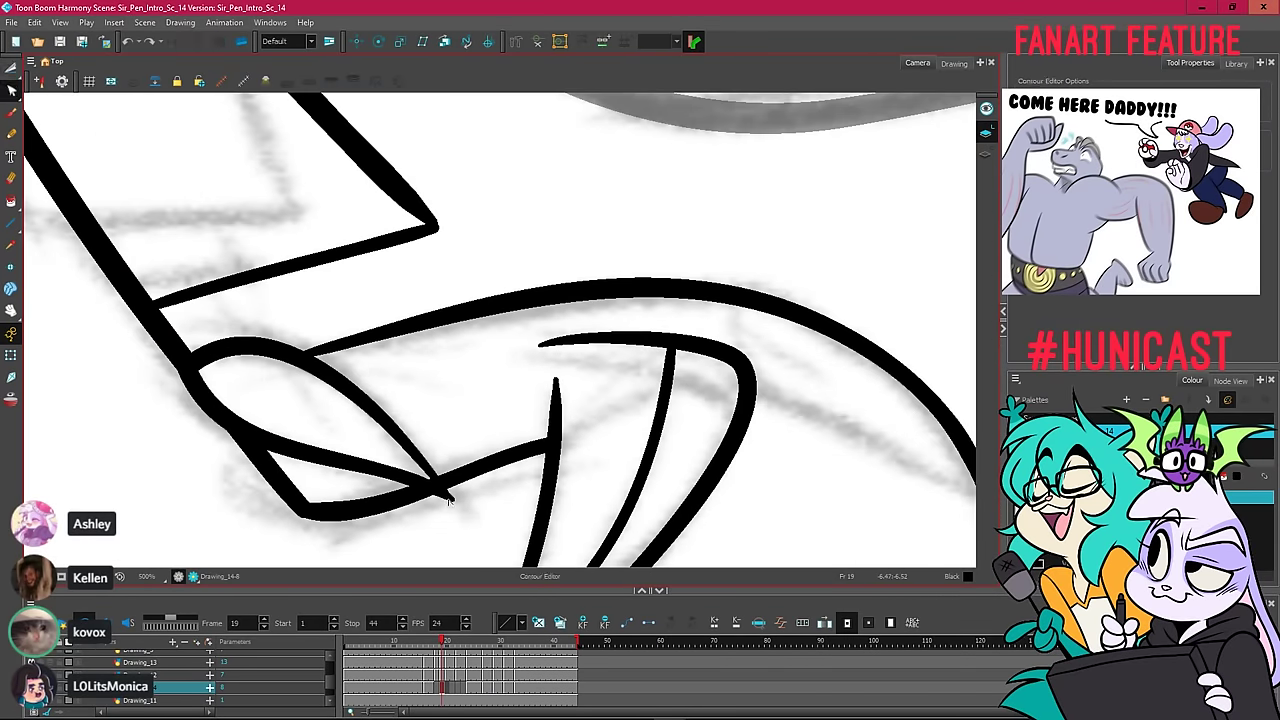
pyautogui.click(449, 500)
pyautogui.scroll(5, 445, 495)
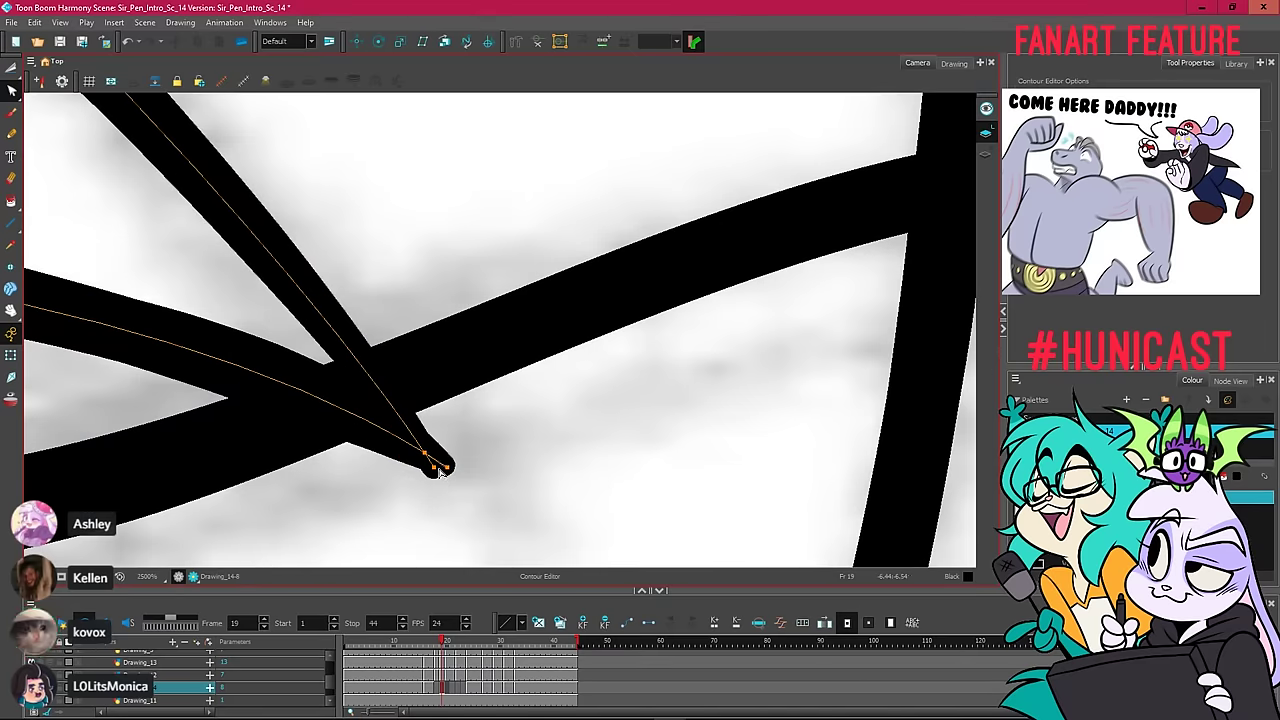
pyautogui.moveTo(439, 470); pyautogui.dragTo(442, 476)
pyautogui.hotkey('ctrl', 'z')
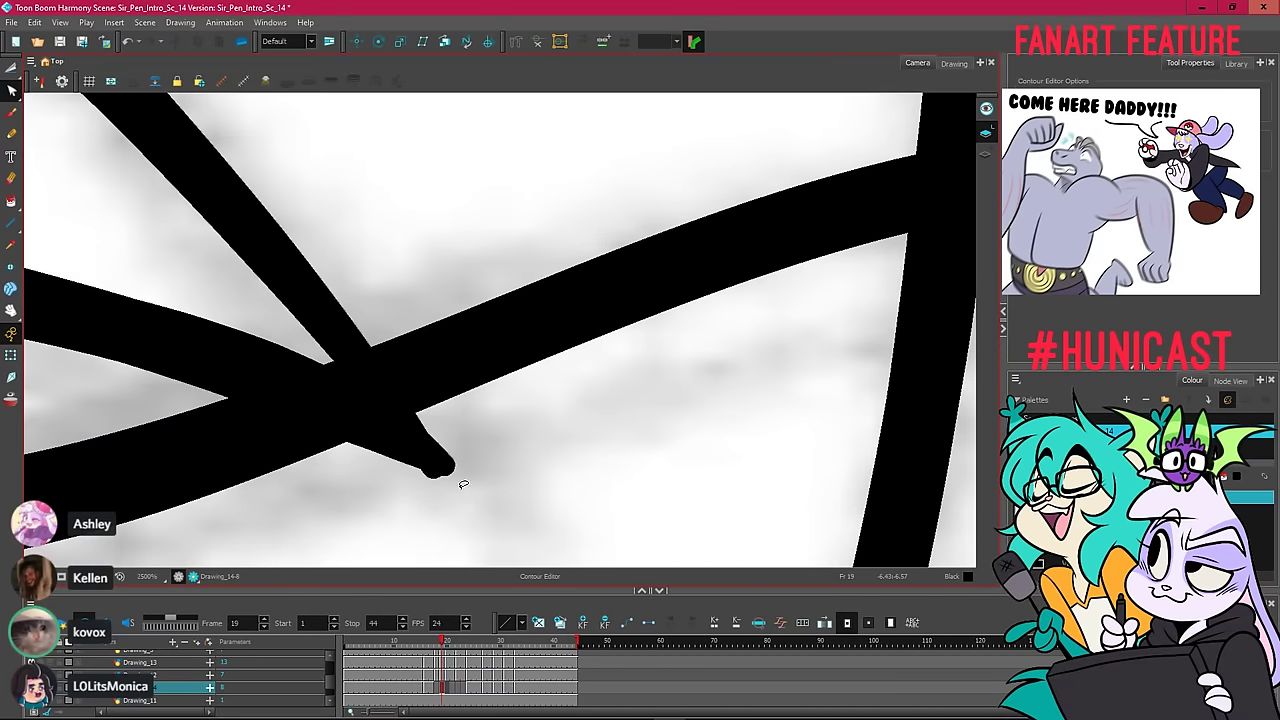
pyautogui.click(459, 465)
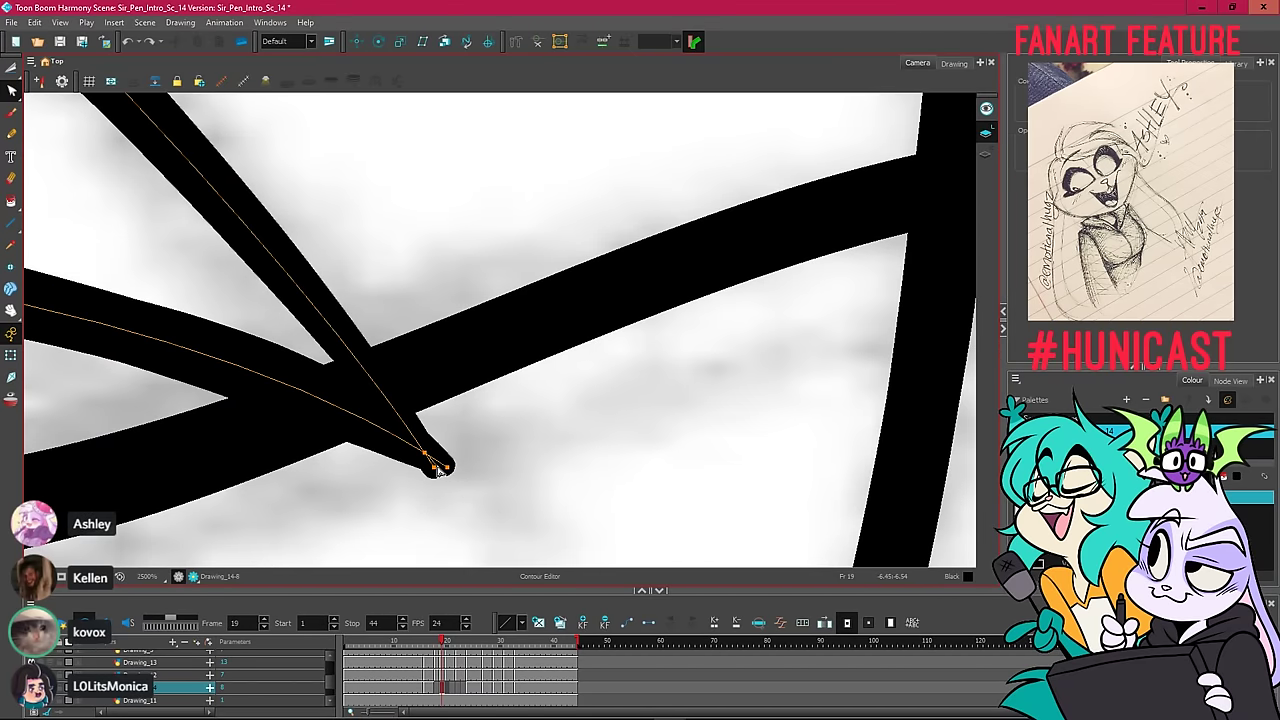
pyautogui.moveTo(446, 467); pyautogui.dragTo(433, 466)
pyautogui.click(431, 457)
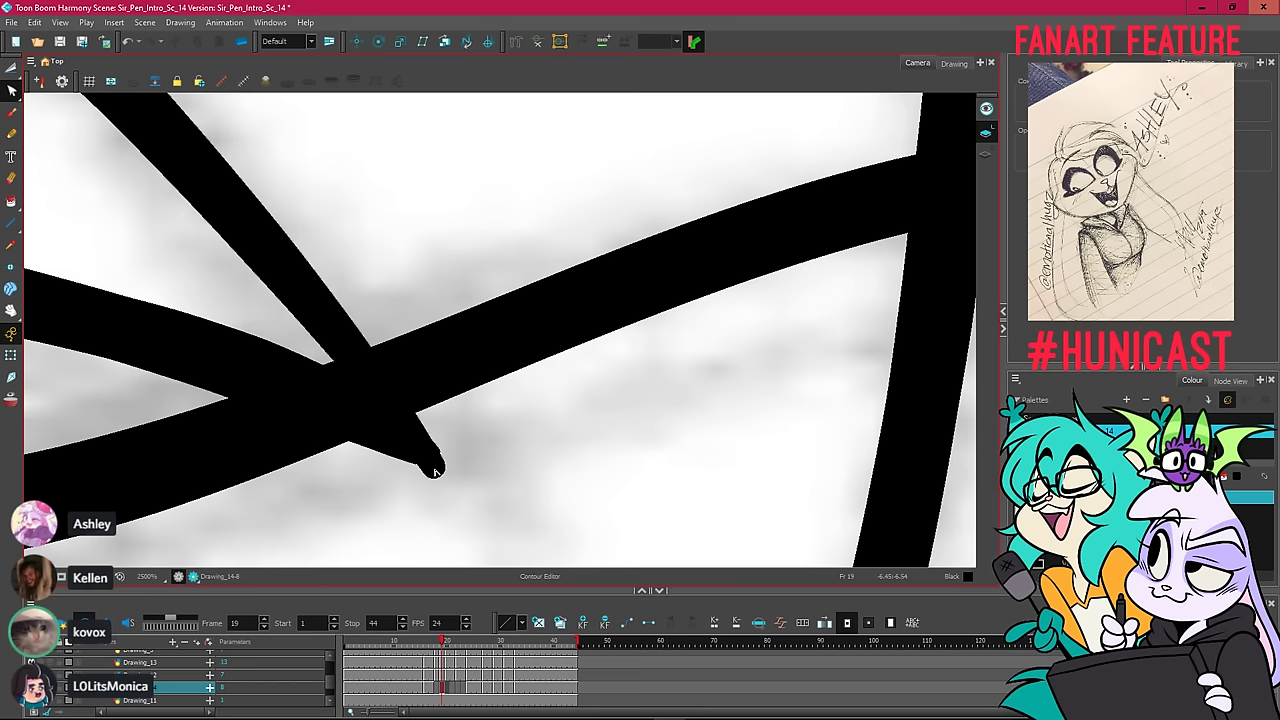
pyautogui.click(434, 466)
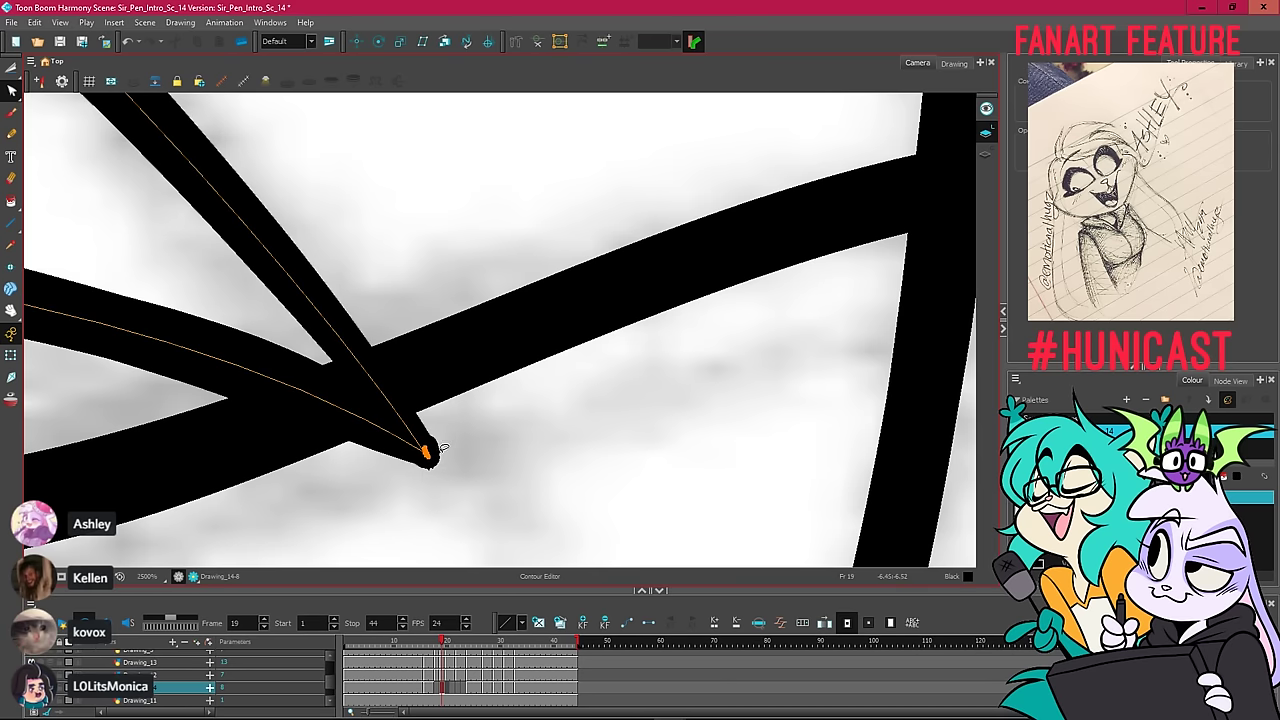
# Ink a short curve joining the downward-pointing claw's inner edge to its top line.
pyautogui.scroll(-6, 443, 450)
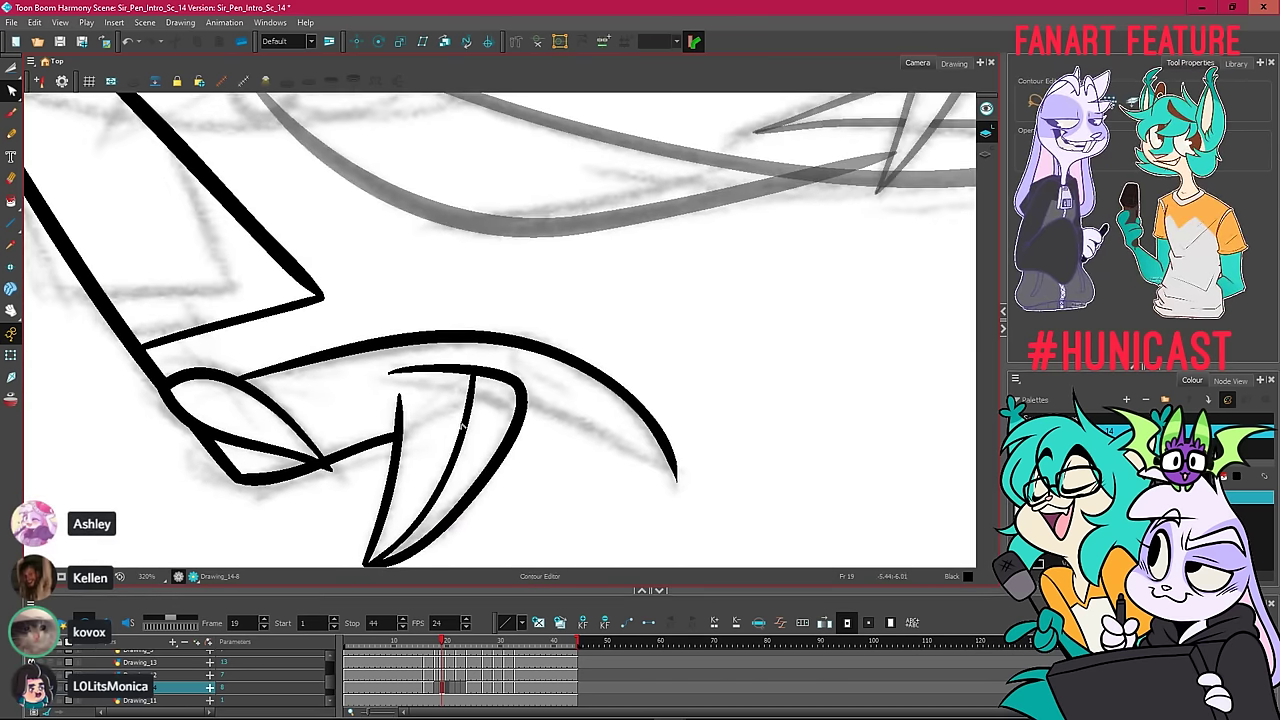
pyautogui.scroll(-5, 462, 425)
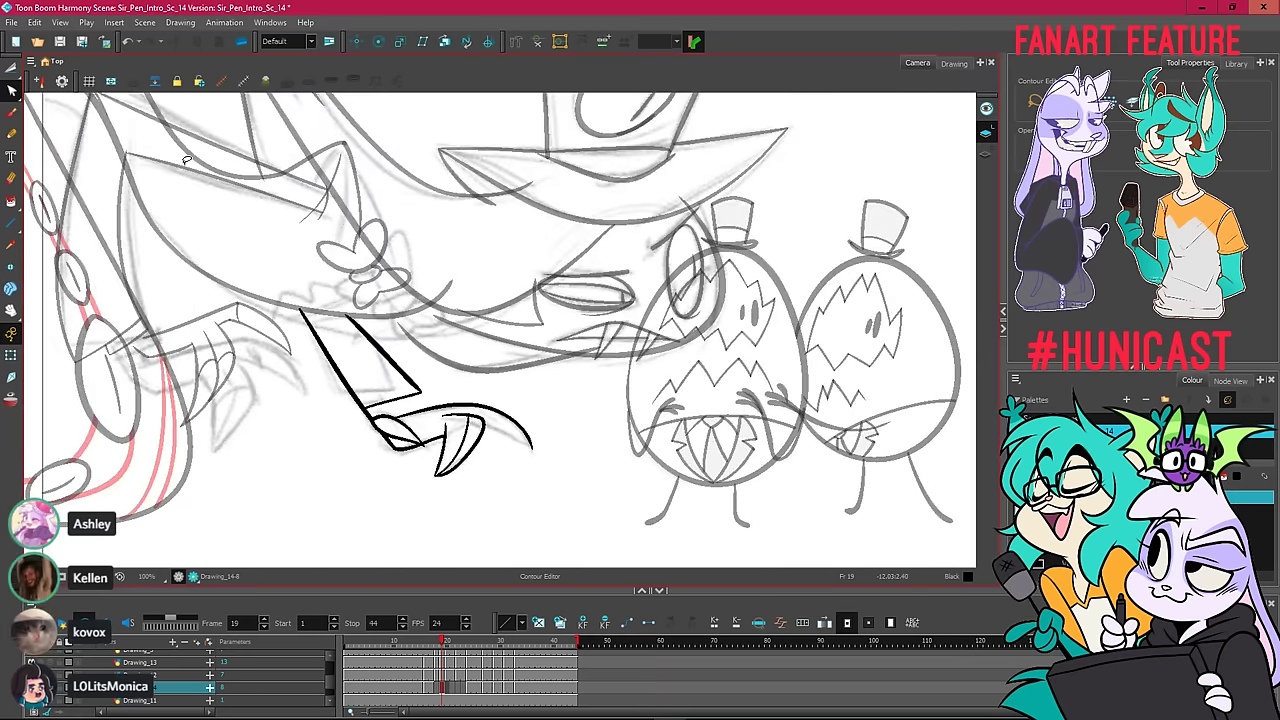
pyautogui.hotkey('alt', '/')
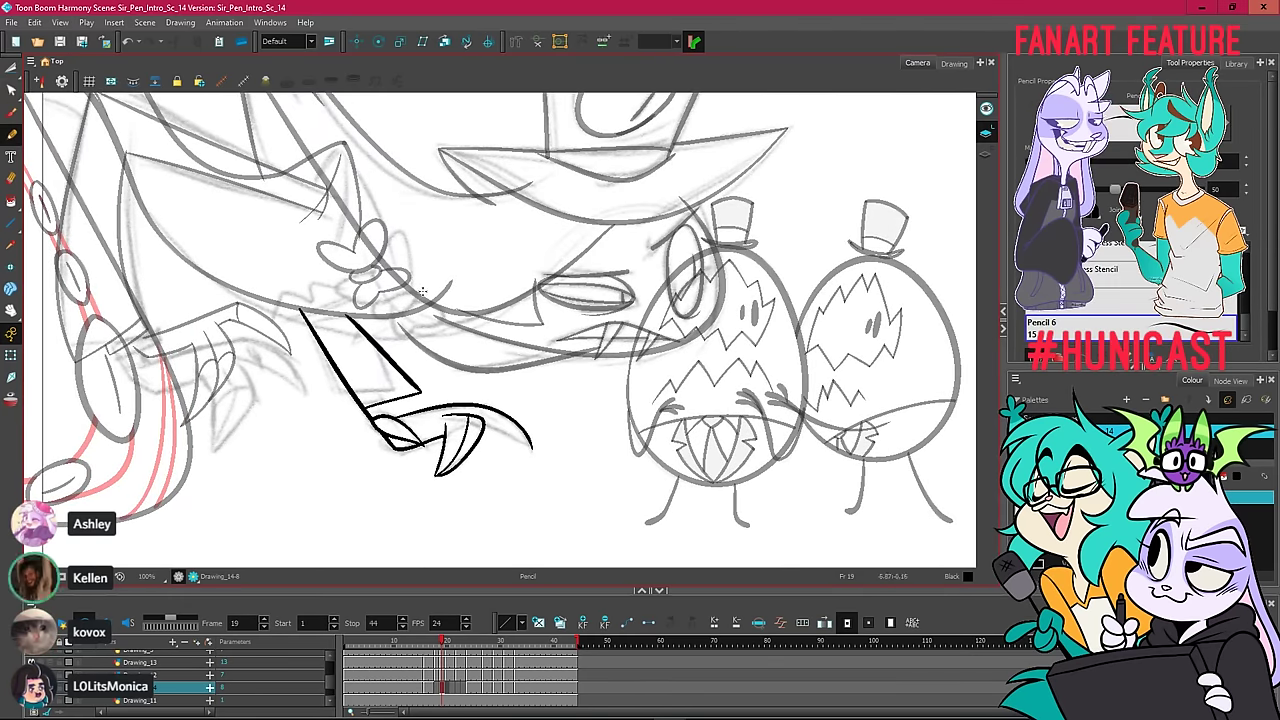
pyautogui.scroll(5, 422, 291)
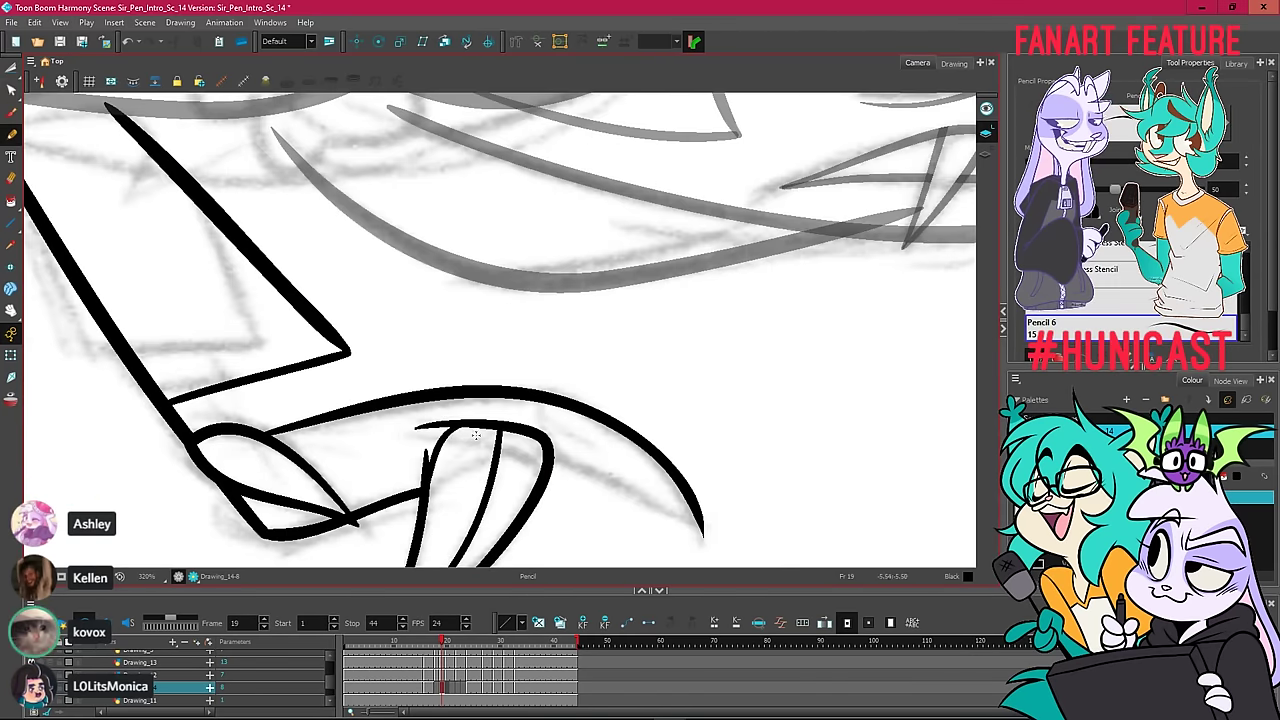
pyautogui.scroll(-3, 476, 435)
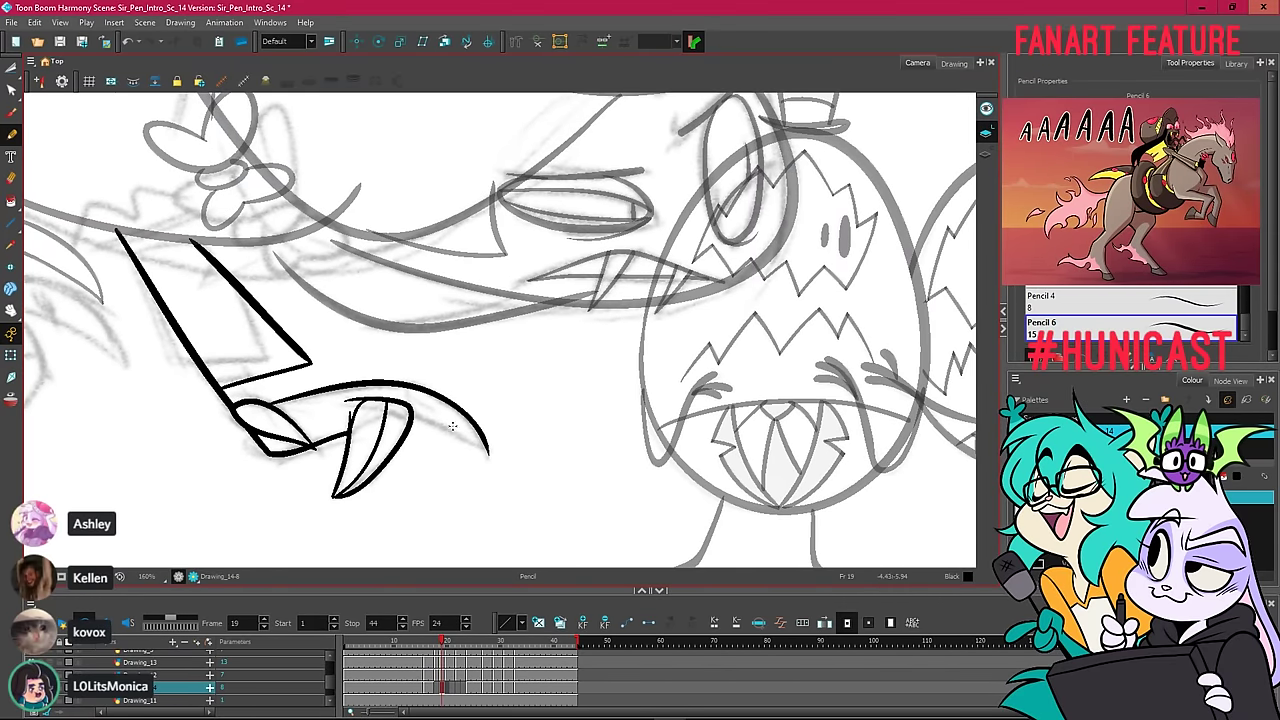
# Ink the lower edge of the long front toe from its tip back to the downward-pointing claw, redoing the stroke until it is smooth.
pyautogui.scroll(2, 486, 452)
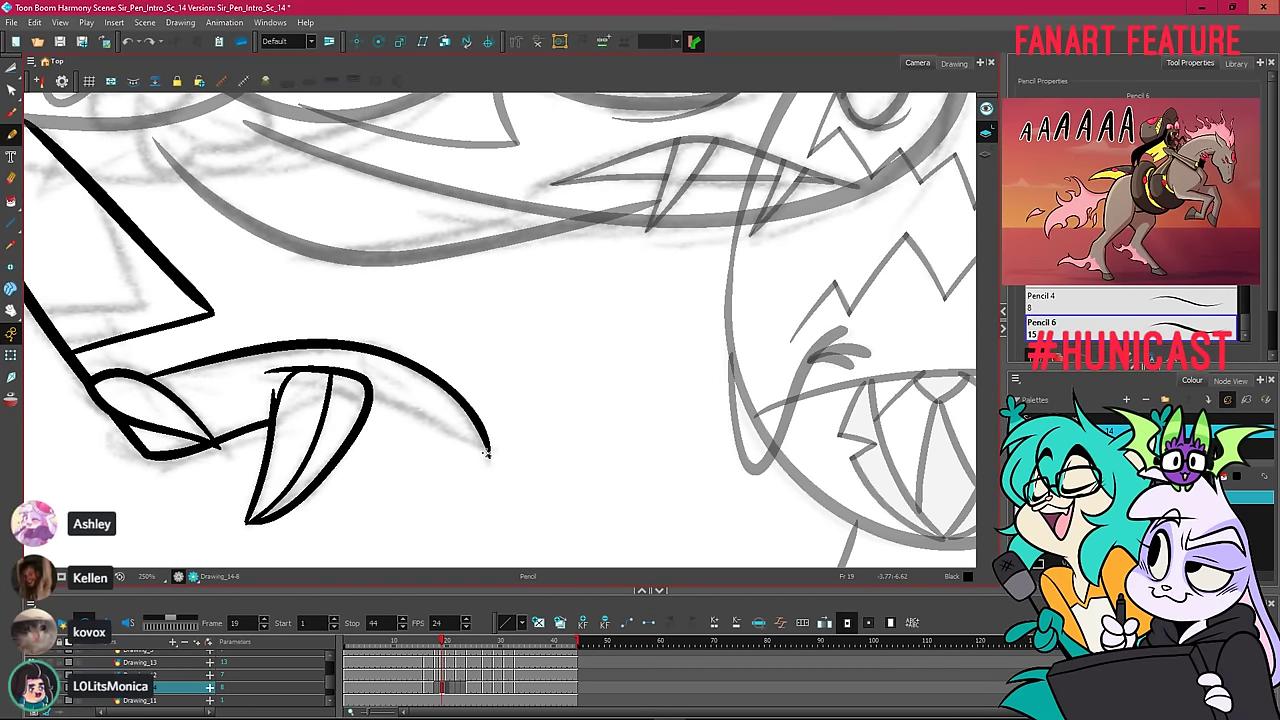
pyautogui.moveTo(488, 455); pyautogui.dragTo(368, 392)
pyautogui.hotkey('ctrl', 'z')
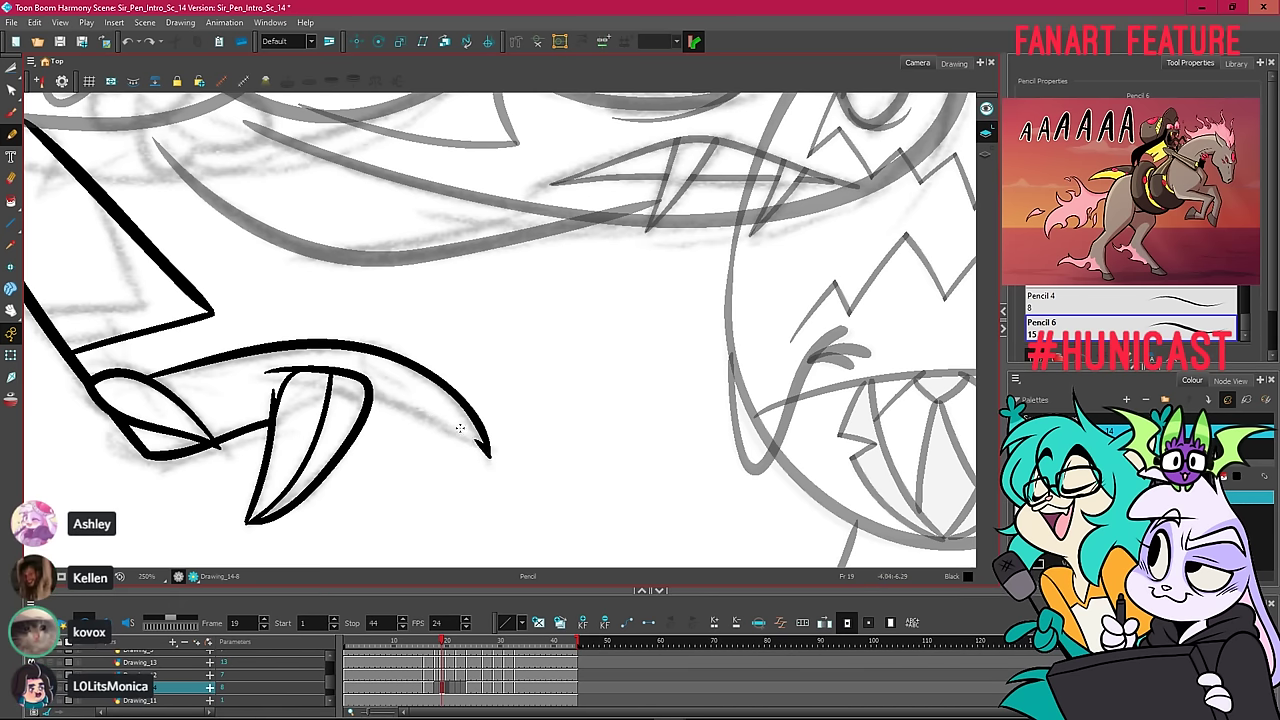
pyautogui.moveTo(488, 455); pyautogui.dragTo(370, 397)
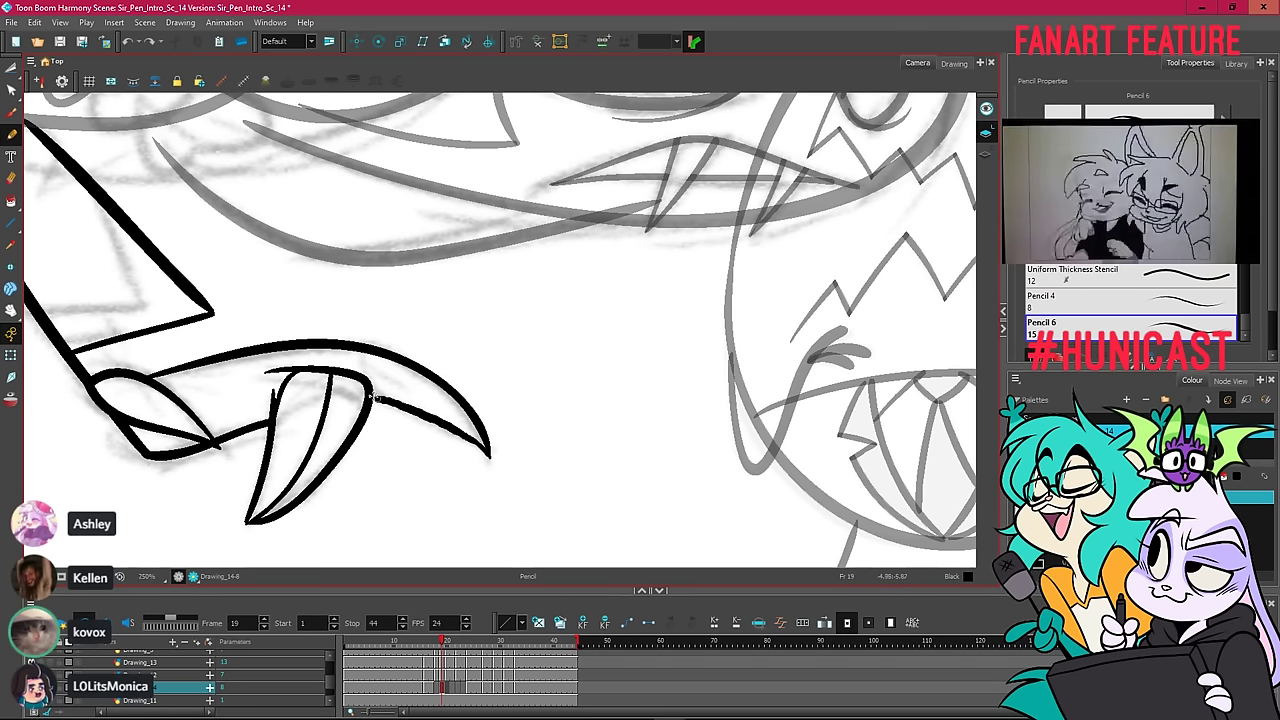
pyautogui.hotkey('ctrl', 'z')
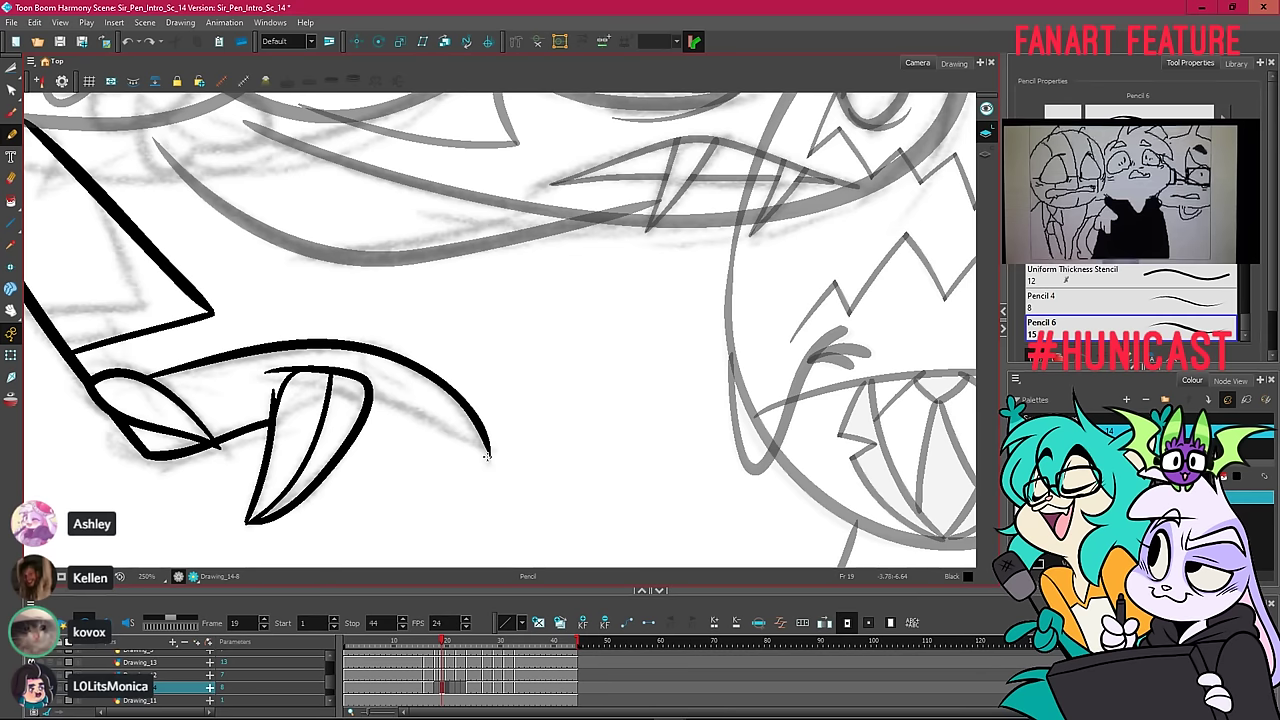
pyautogui.moveTo(487, 456); pyautogui.dragTo(372, 396)
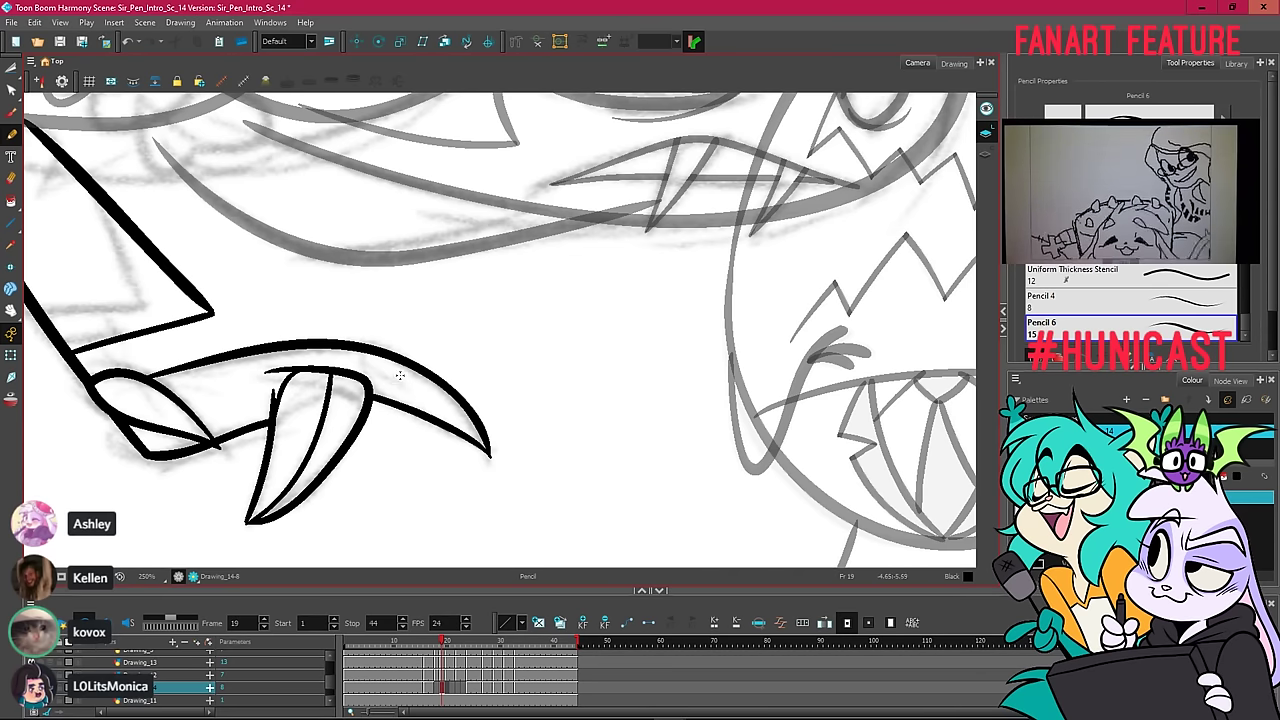
# Check and tidy the front toe's claw tip on frame 19 using the Contour Editor.
pyautogui.hotkey('alt', 'q')
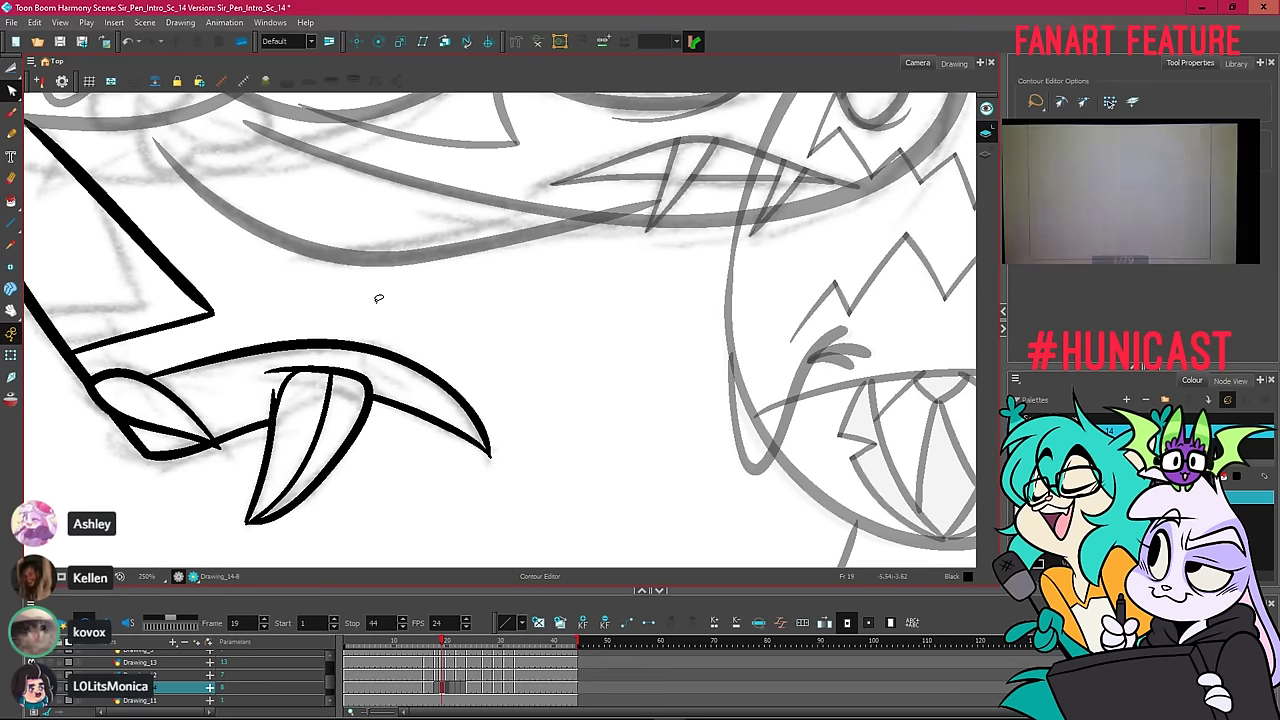
pyautogui.scroll(5, 490, 457)
pyautogui.click(491, 458)
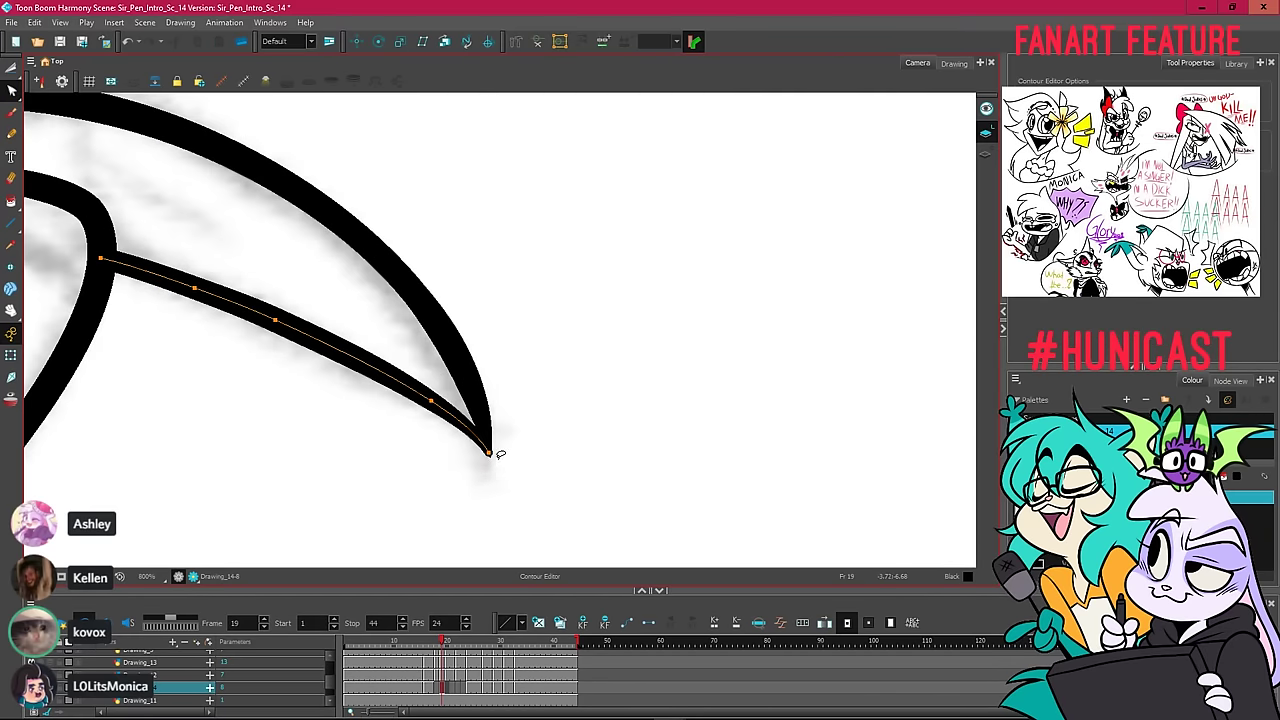
pyautogui.scroll(-5, 508, 466)
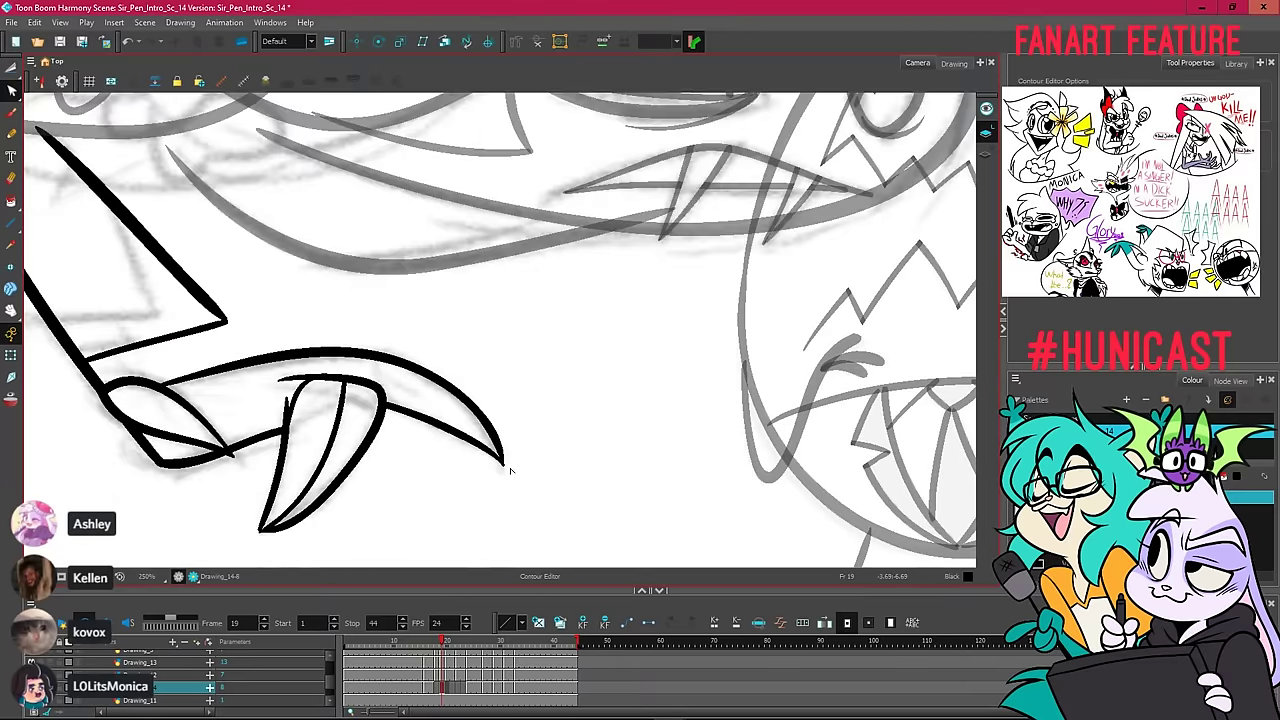
pyautogui.press(',')
pyautogui.press('.')
pyautogui.scroll(3, 508, 466)
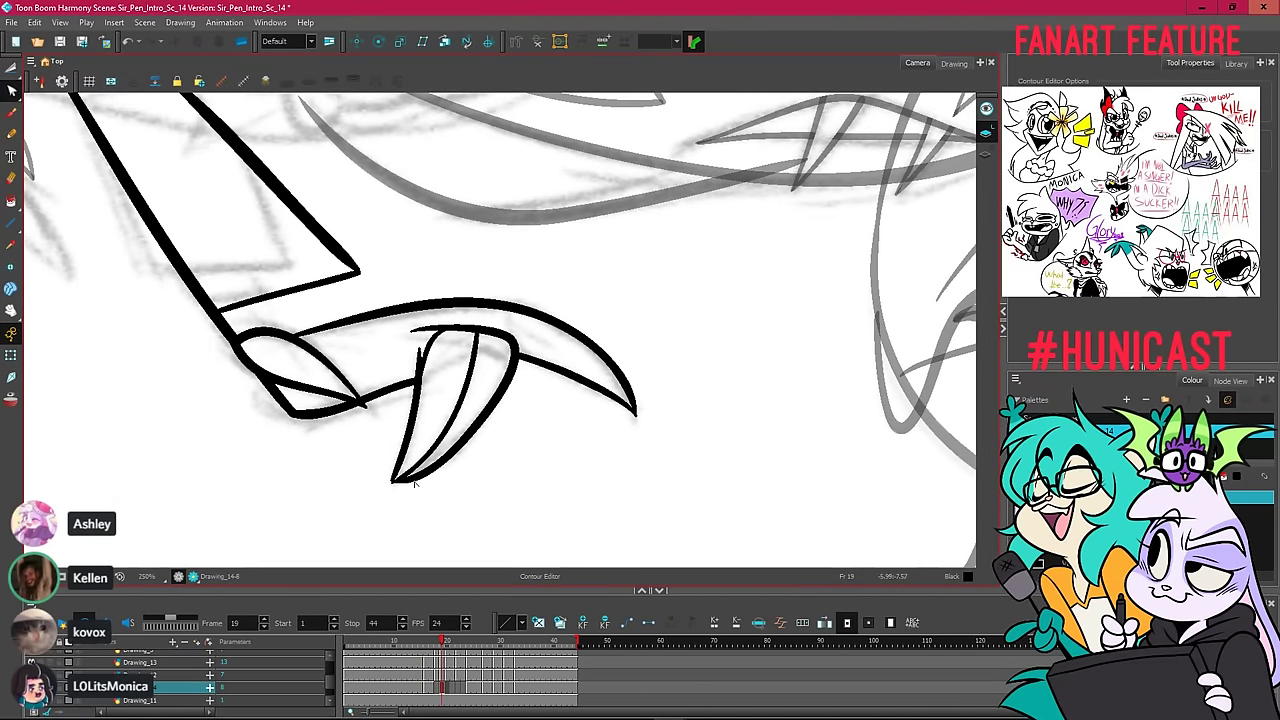
# Pull the inner edge's end point into the downward-pointing claw's tip with the Contour Editor, and save the scene.
pyautogui.scroll(4, 395, 486)
pyautogui.click(390, 482)
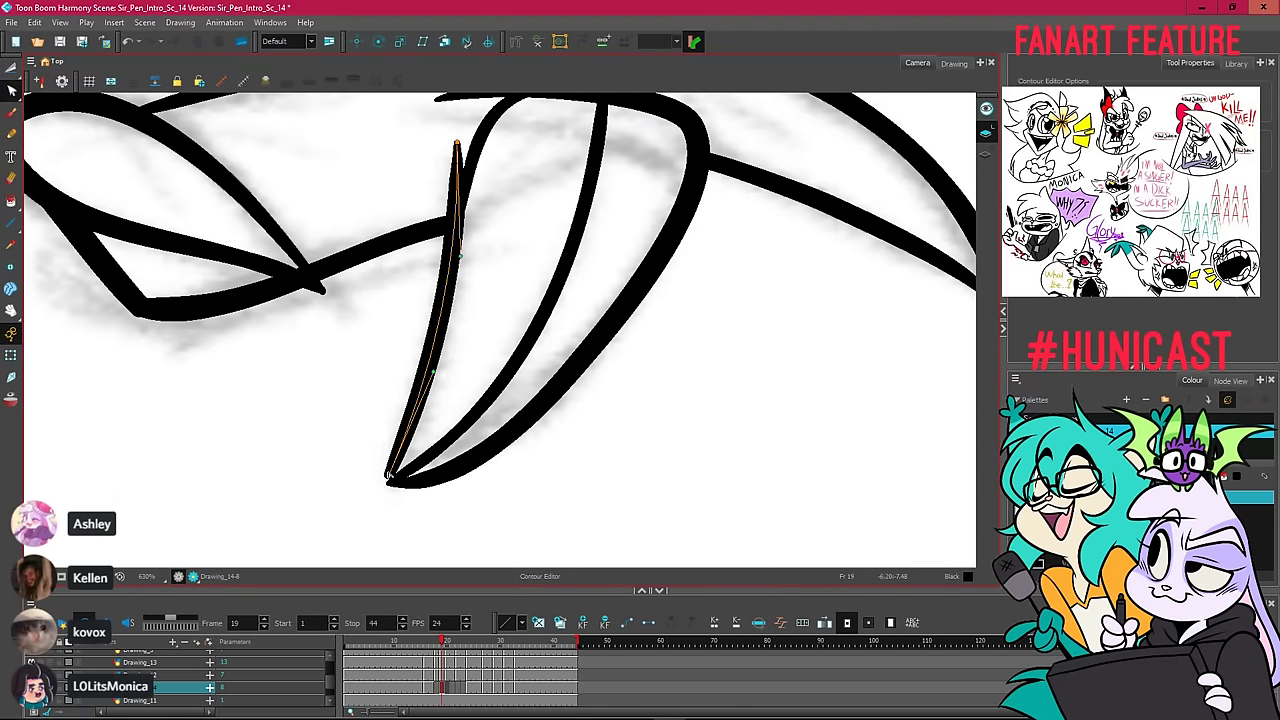
pyautogui.moveTo(388, 478); pyautogui.dragTo(386, 484)
pyautogui.press('space')
pyautogui.scroll(-4, 476, 451)
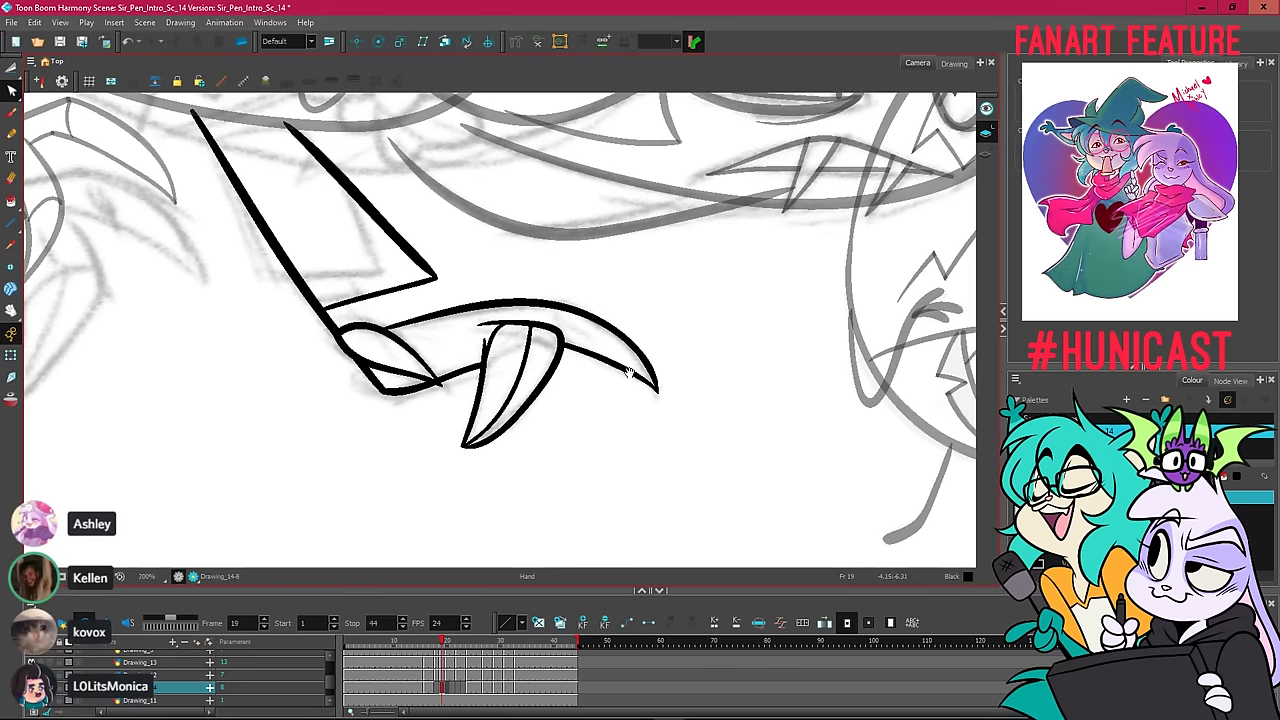
pyautogui.moveTo(681, 364); pyautogui.dragTo(513, 416)
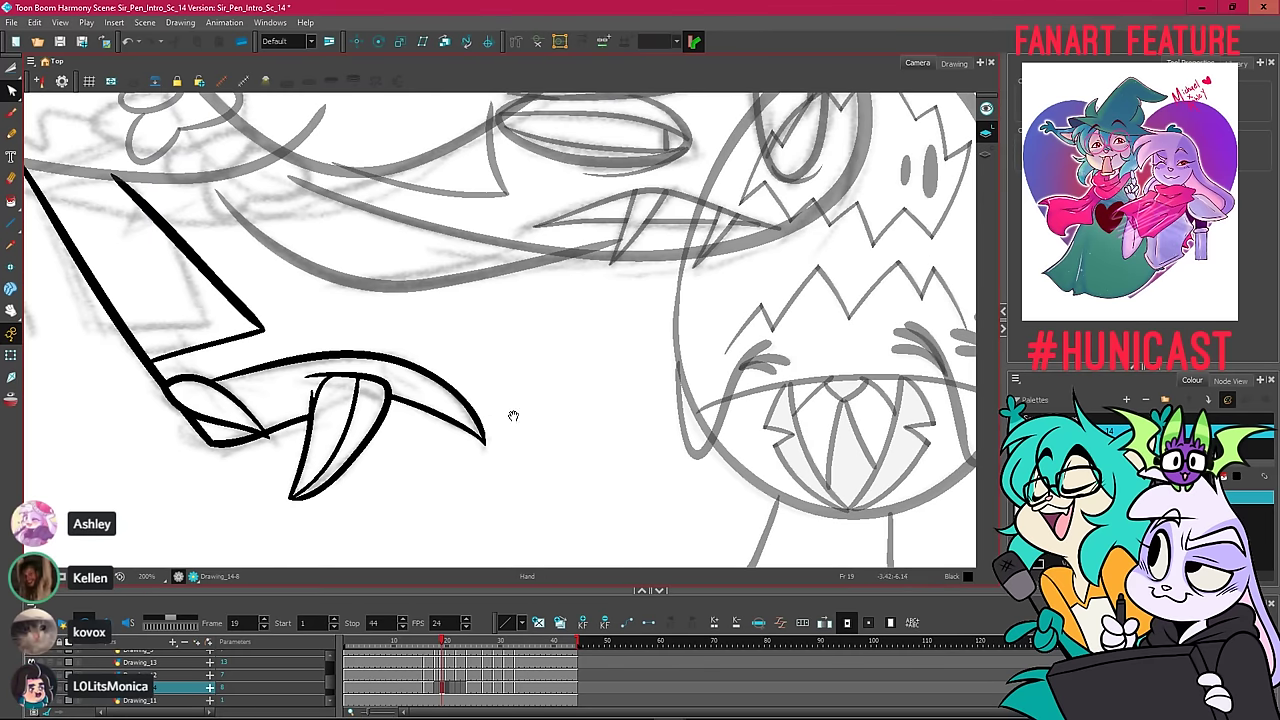
pyautogui.click(11, 134)
pyautogui.click(60, 41)
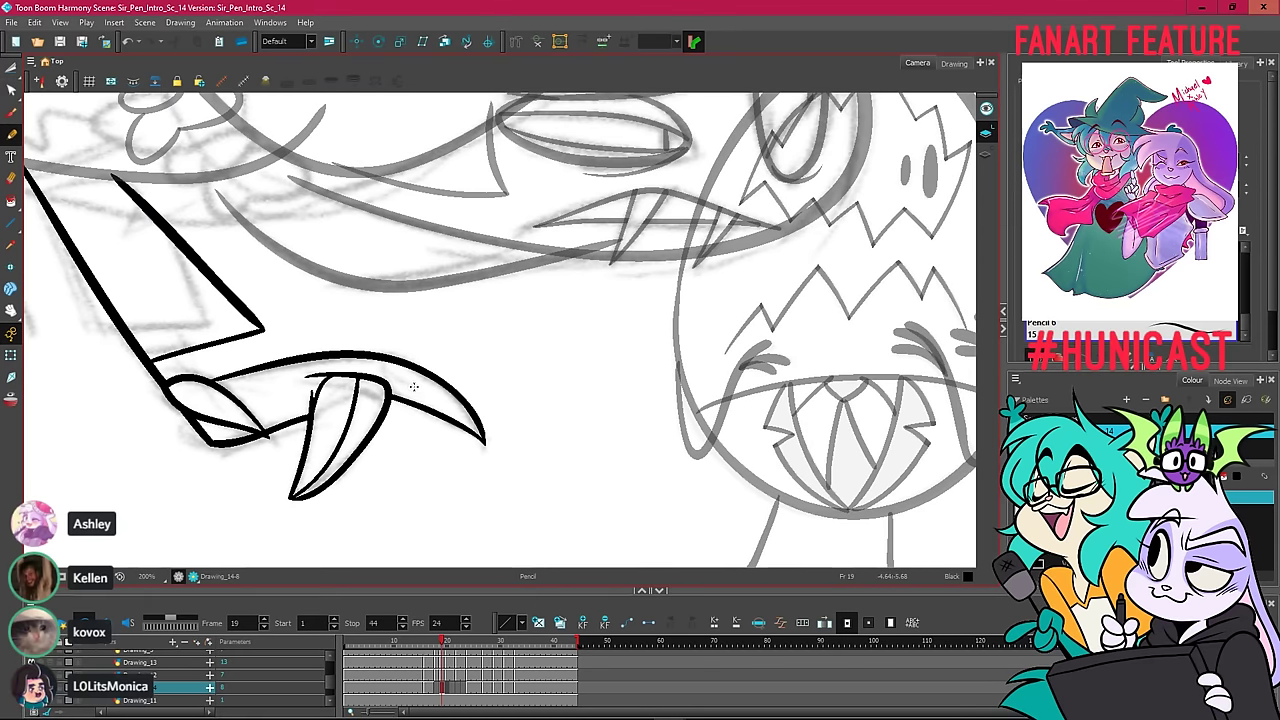
# Ink a short curved line across the front toe on frame 19 to mark off its claw, redoing the first stroke.
pyautogui.press(',')
pyautogui.press(',')
pyautogui.press('.')
pyautogui.press('.')
pyautogui.press('.')
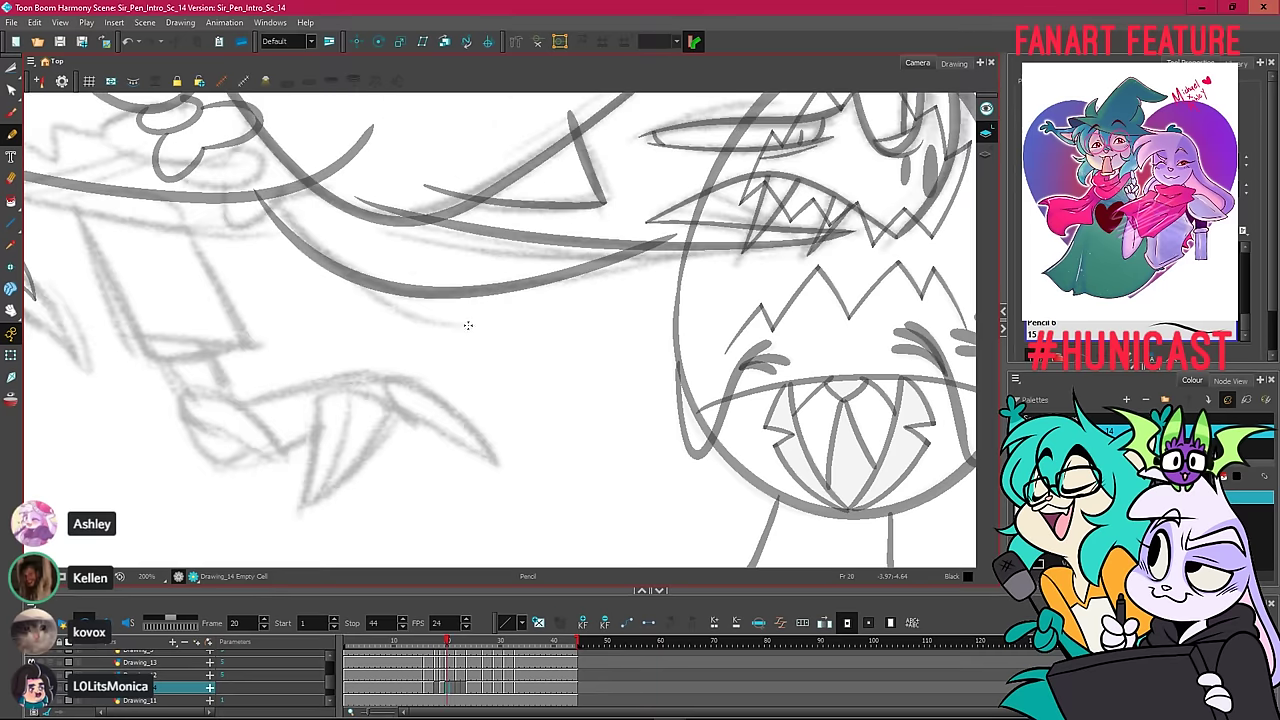
pyautogui.press('.')
pyautogui.press(',')
pyautogui.press(',')
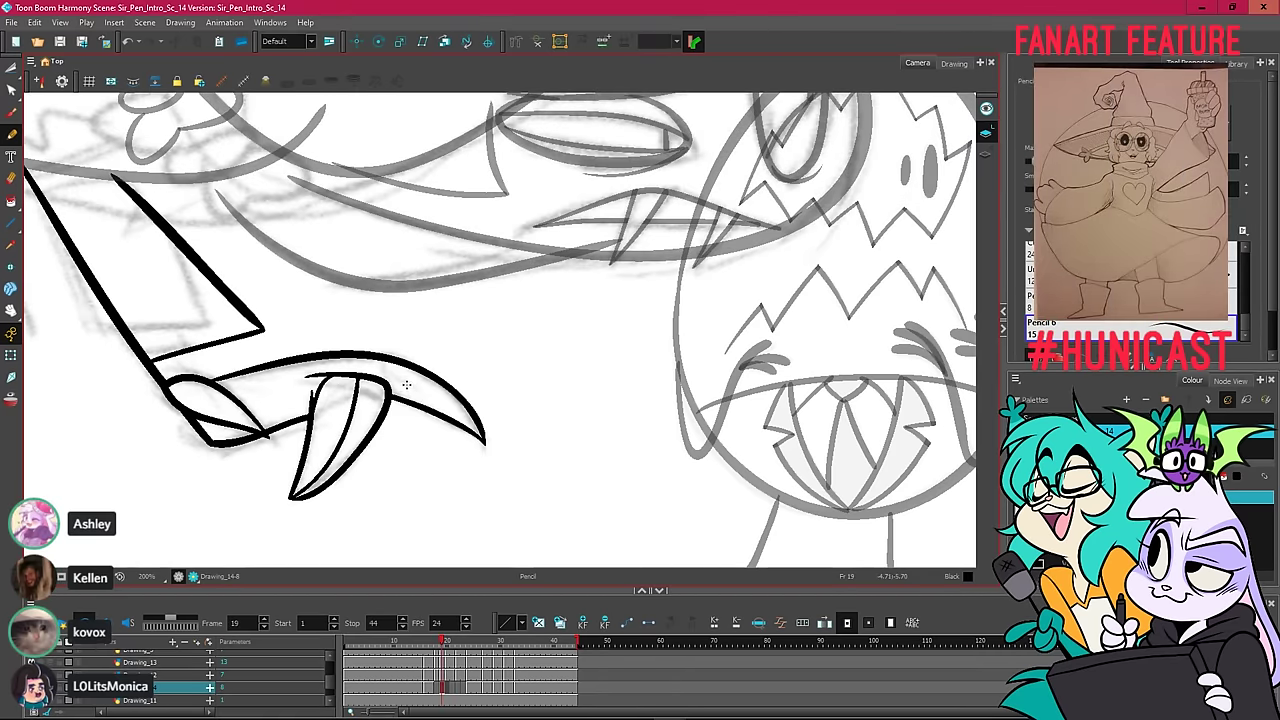
pyautogui.moveTo(395, 385)
pyautogui.mouseDown()
pyautogui.moveTo(404, 362)
pyautogui.moveTo(403, 394)
pyautogui.moveTo(404, 363)
pyautogui.mouseUp()
pyautogui.hotkey('ctrl', 'z')
pyautogui.scroll(-4, 424, 367)
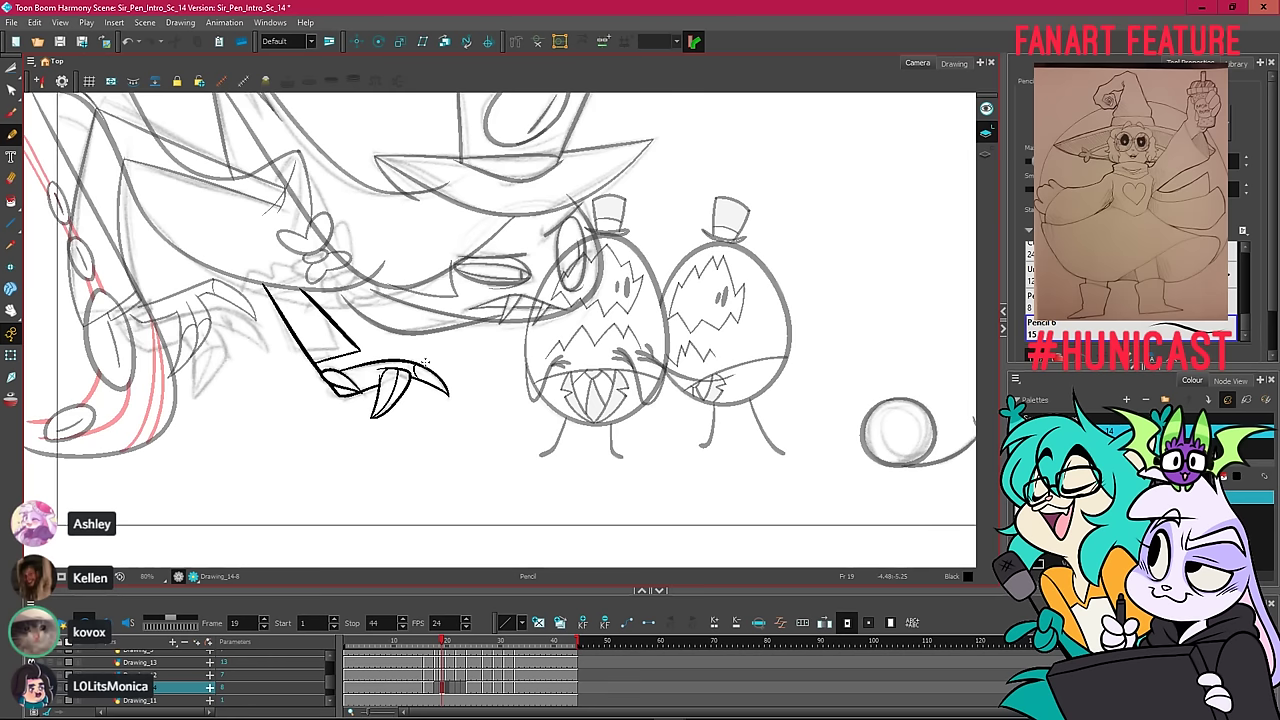
# Check the front toe's claw line up close and against the leg drawings on the neighbouring frames.
pyautogui.click(12, 68)
pyautogui.click(50, 68)
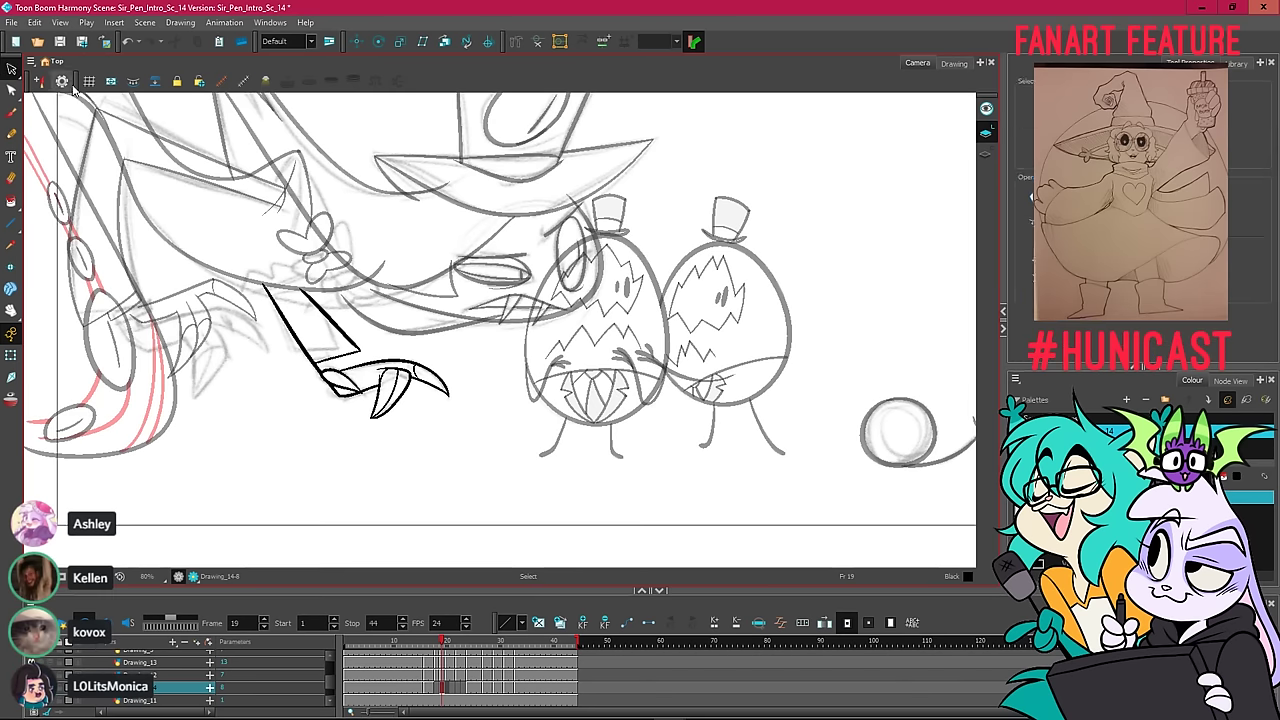
pyautogui.press(',')
pyautogui.press(',')
pyautogui.press('.')
pyautogui.press('.')
pyautogui.press(',')
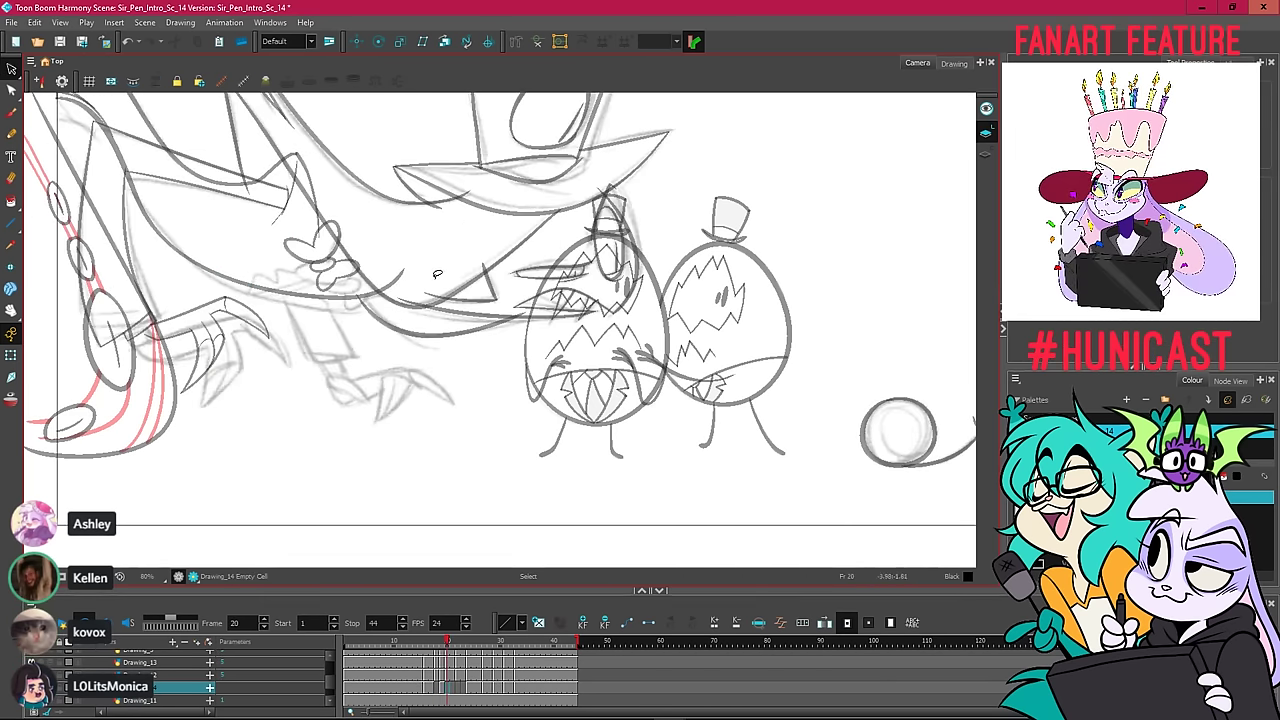
pyautogui.press('.')
pyautogui.scroll(4, 421, 369)
pyautogui.click(403, 364)
pyautogui.scroll(3, 418, 388)
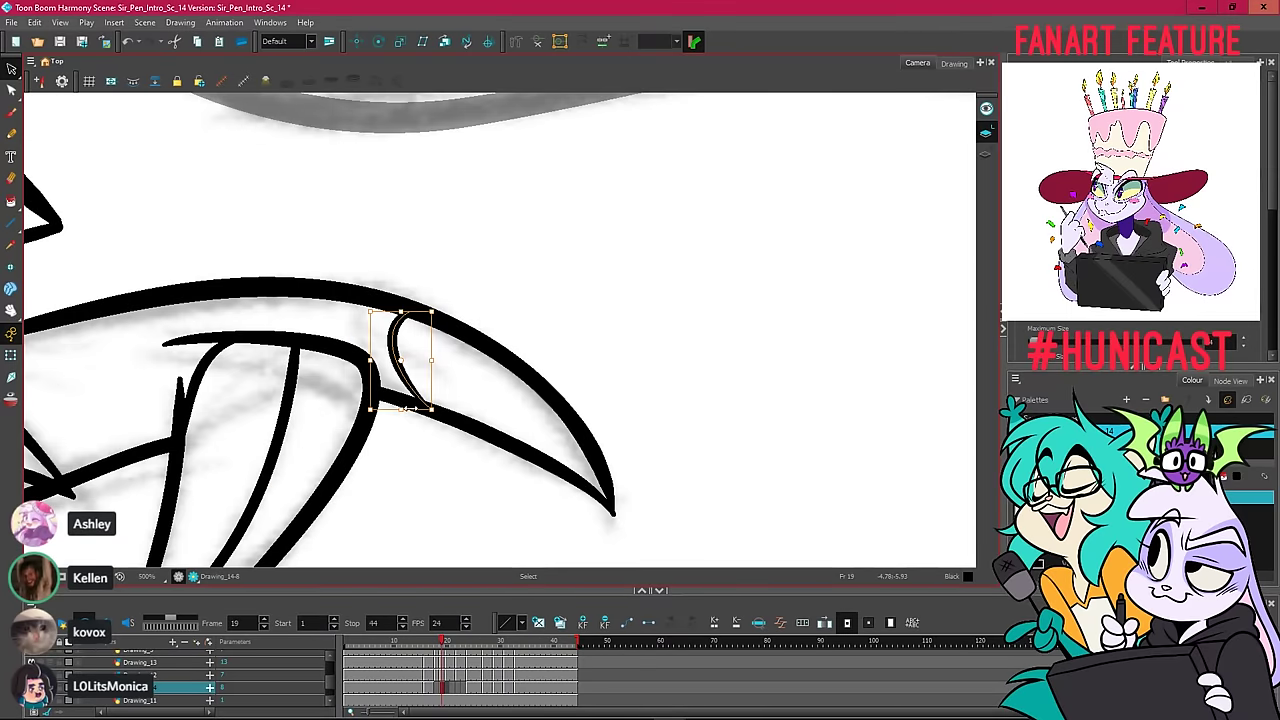
pyautogui.scroll(-5, 410, 308)
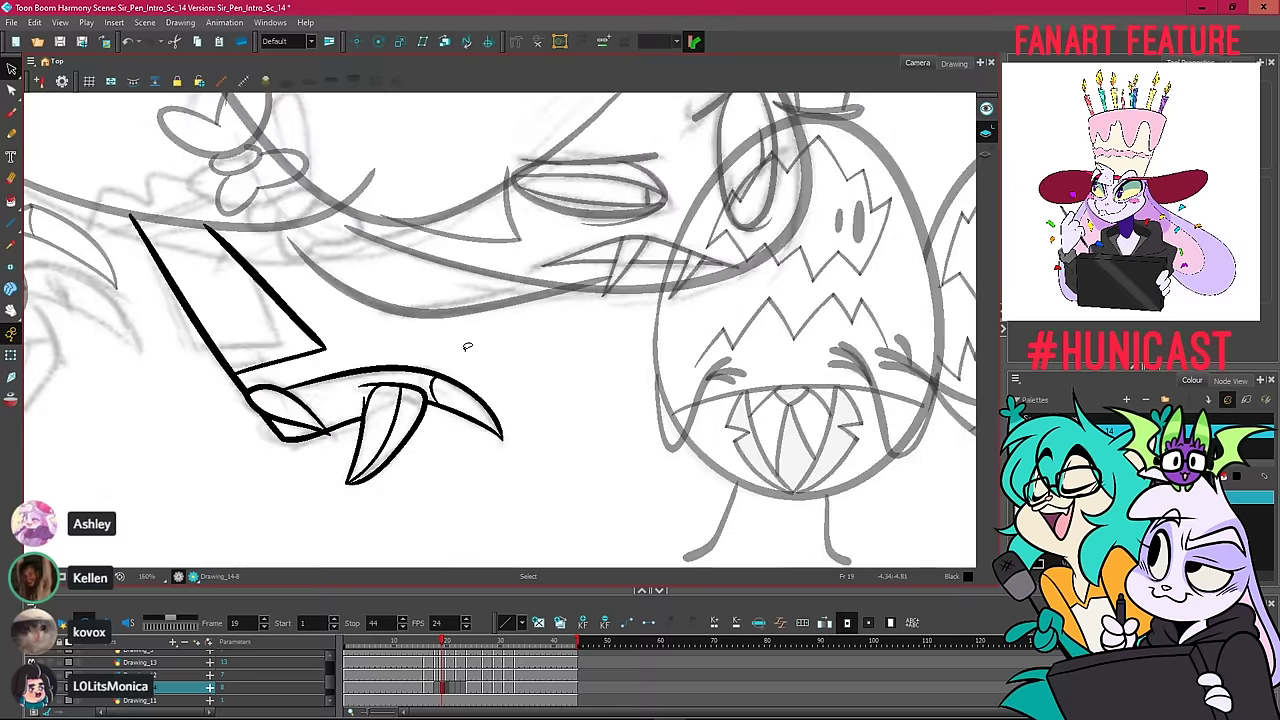
pyautogui.moveTo(393, 331); pyautogui.dragTo(467, 346)
# Ink the lower line of the narrow ankle band below the leg's hem on frame 19, using frame 17 as reference.
pyautogui.click(11, 133)
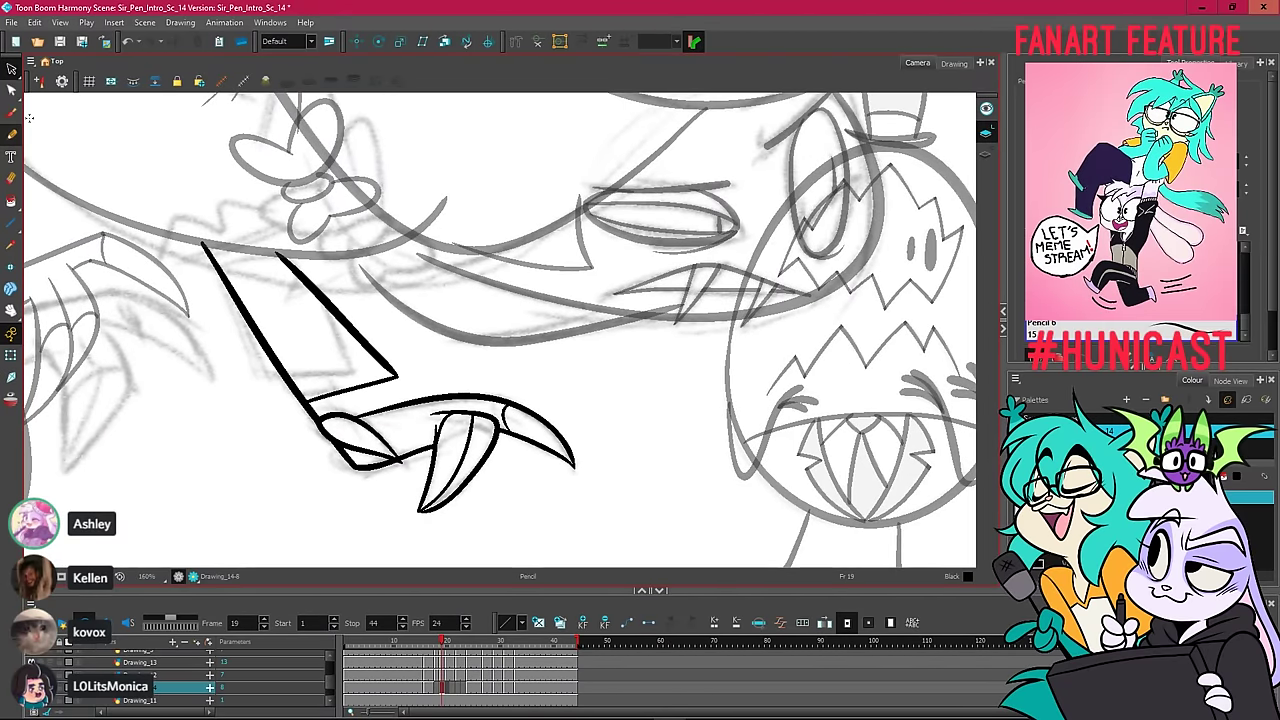
pyautogui.press(',')
pyautogui.press(',')
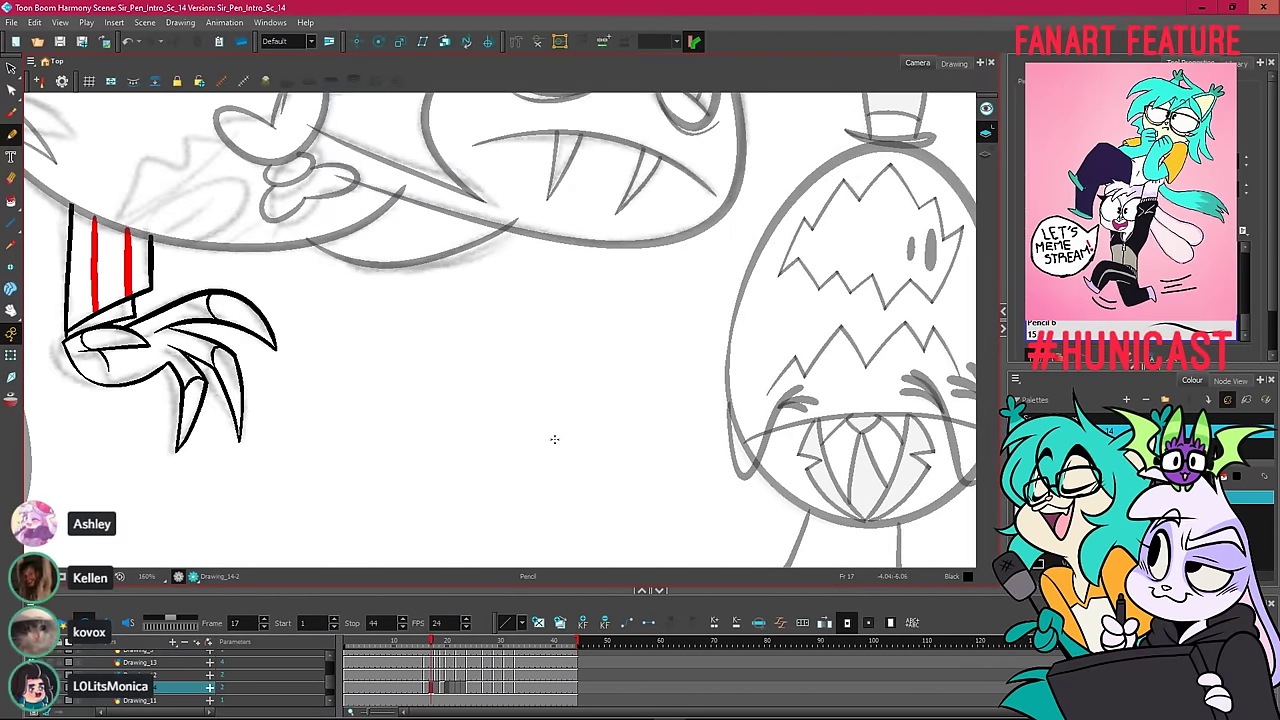
pyautogui.press('.')
pyautogui.press('.')
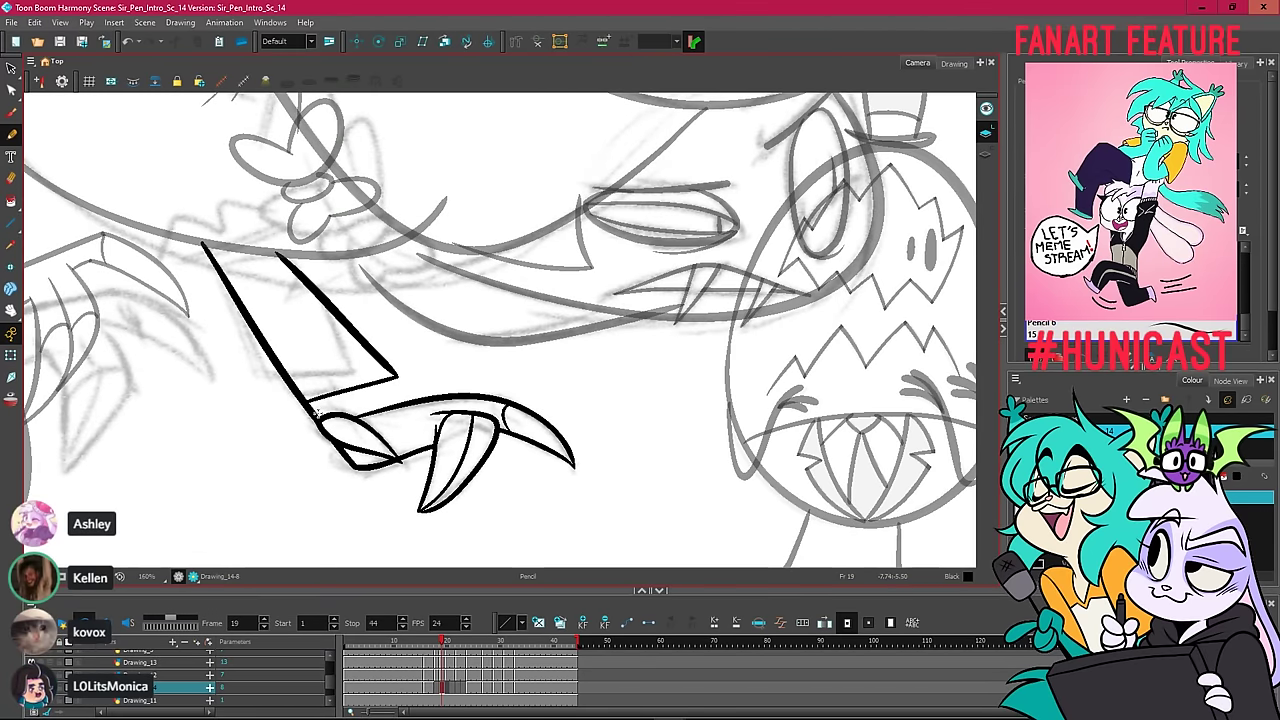
pyautogui.moveTo(311, 412); pyautogui.dragTo(371, 399)
pyautogui.hotkey('ctrl', 'z')
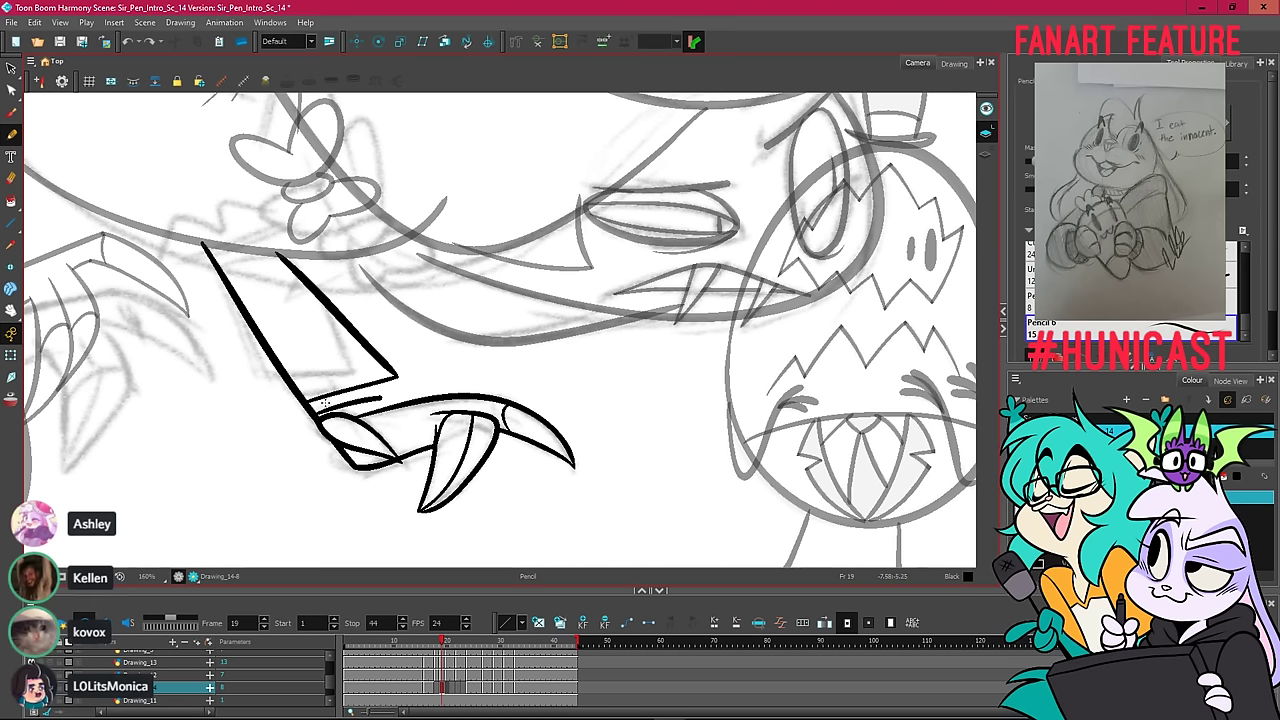
pyautogui.press(',')
pyautogui.press(',')
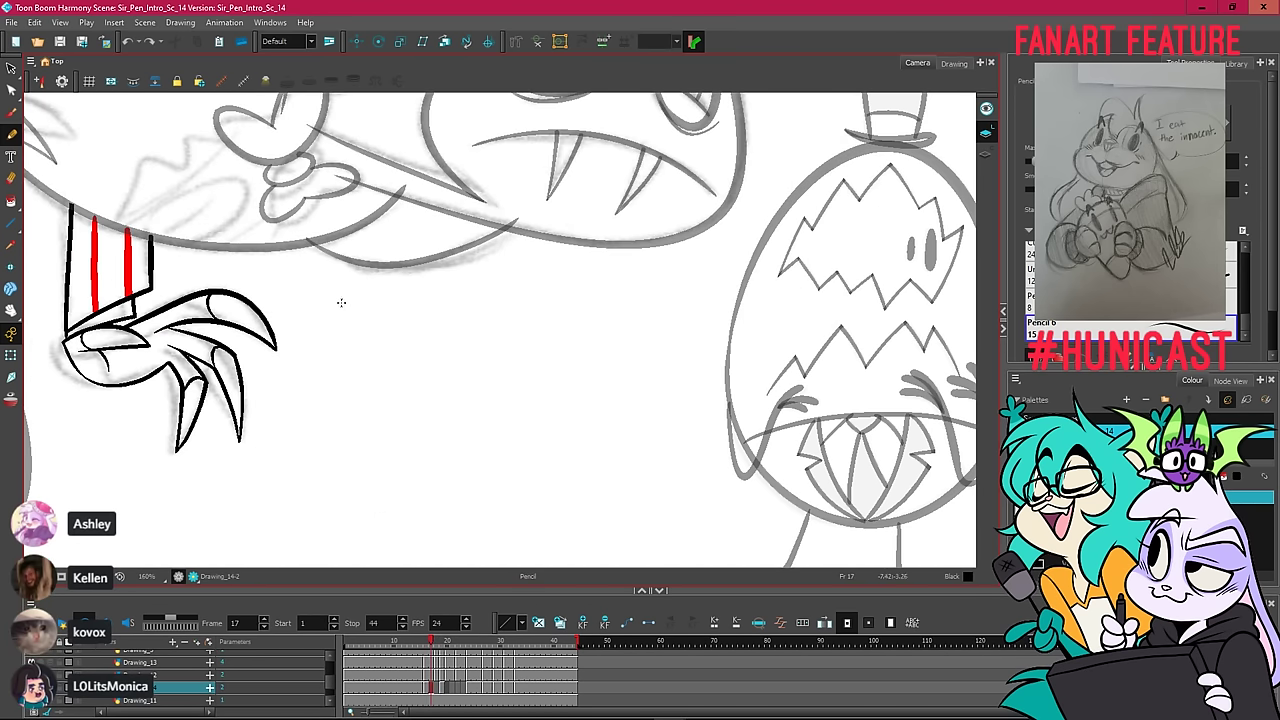
pyautogui.press('.')
pyautogui.press('.')
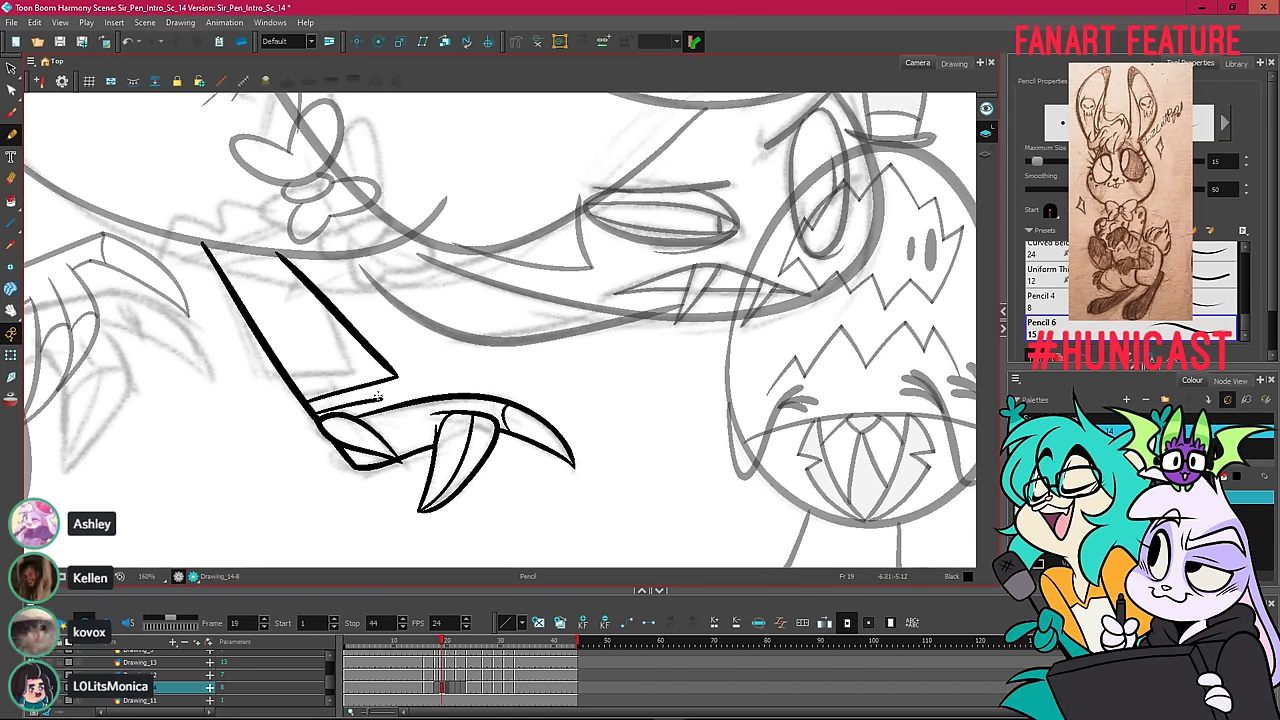
# Ink the short end line closing the ankle band up to the hem on frame 19, comparing the leg across neighbouring frames.
pyautogui.scroll(3, 383, 397)
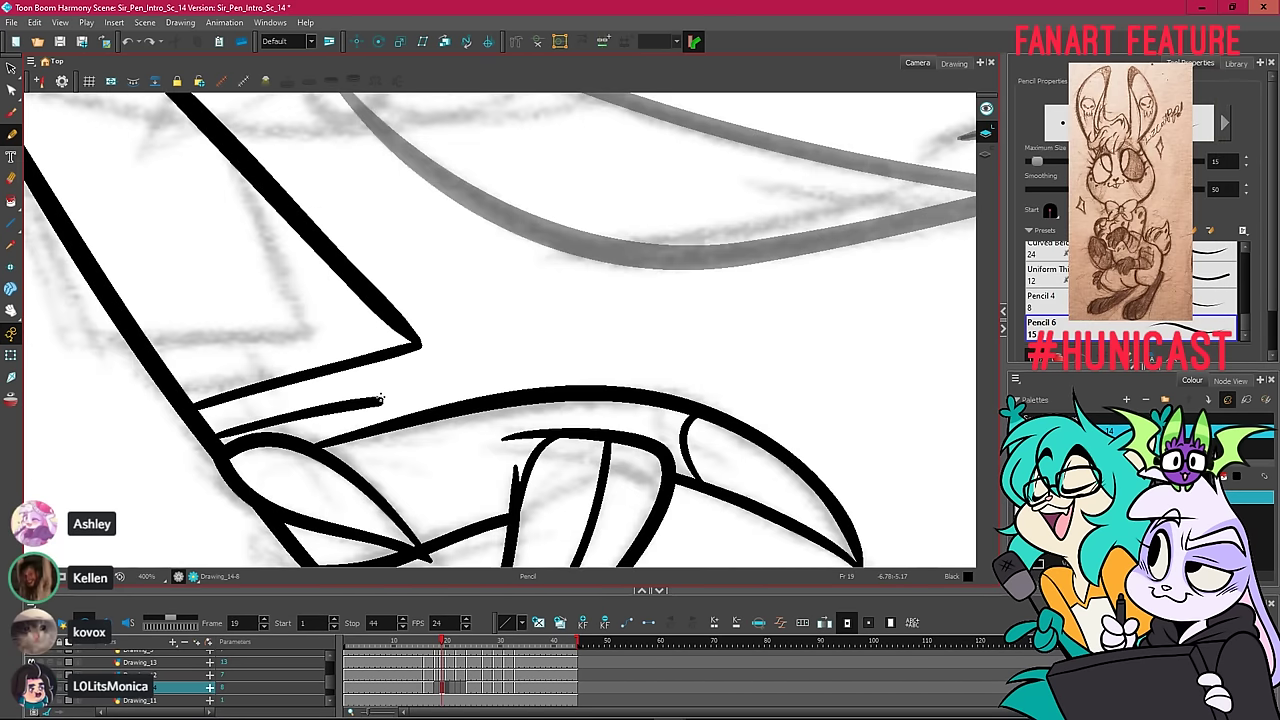
pyautogui.scroll(-2, 358, 365)
pyautogui.press(',')
pyautogui.press(',')
pyautogui.press(',')
pyautogui.press('.')
pyautogui.press('.')
pyautogui.press('.')
pyautogui.press('.')
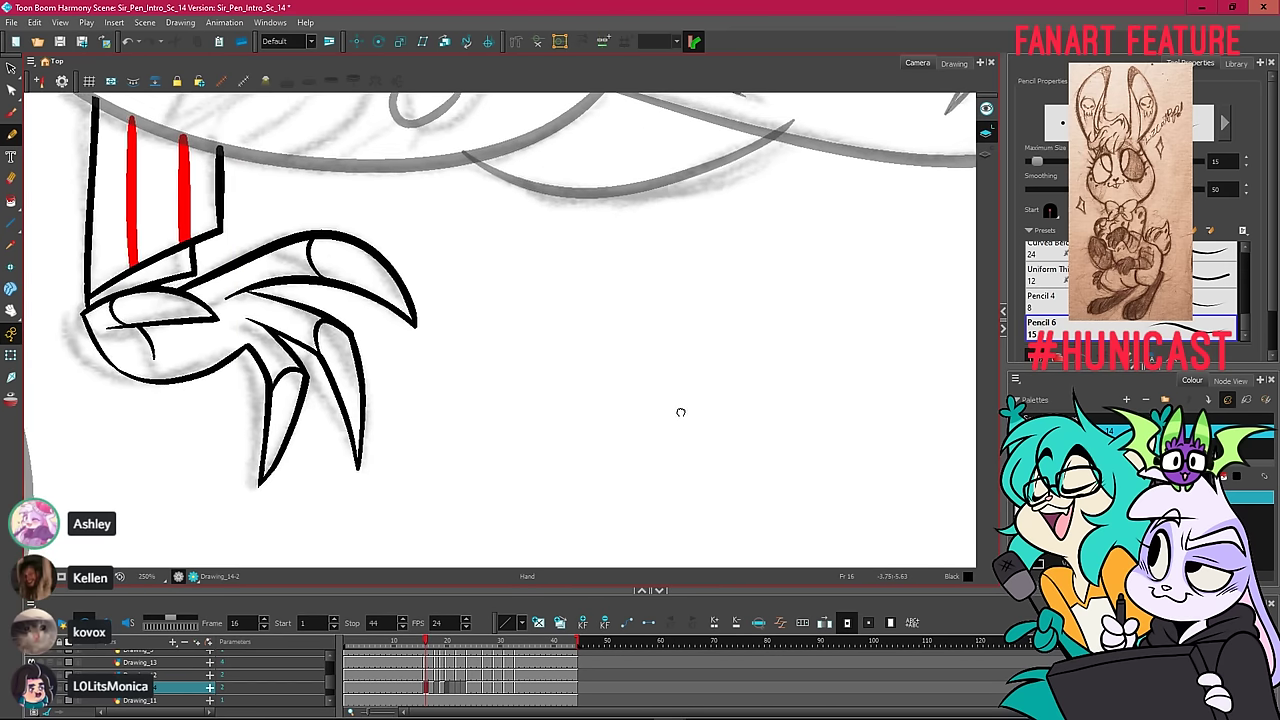
pyautogui.press('.')
pyautogui.press('.')
pyautogui.press('.')
pyautogui.press('.')
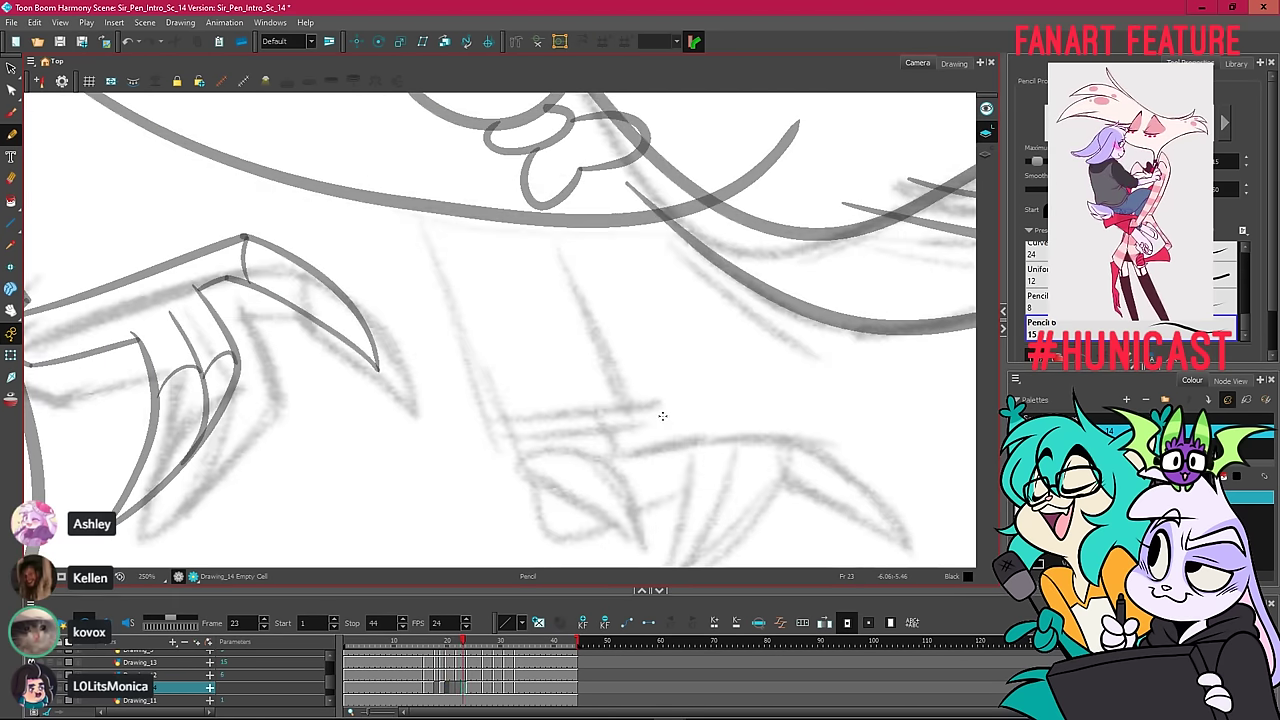
pyautogui.press(',')
pyautogui.press(',')
pyautogui.press(',')
pyautogui.press(',')
pyautogui.press(',')
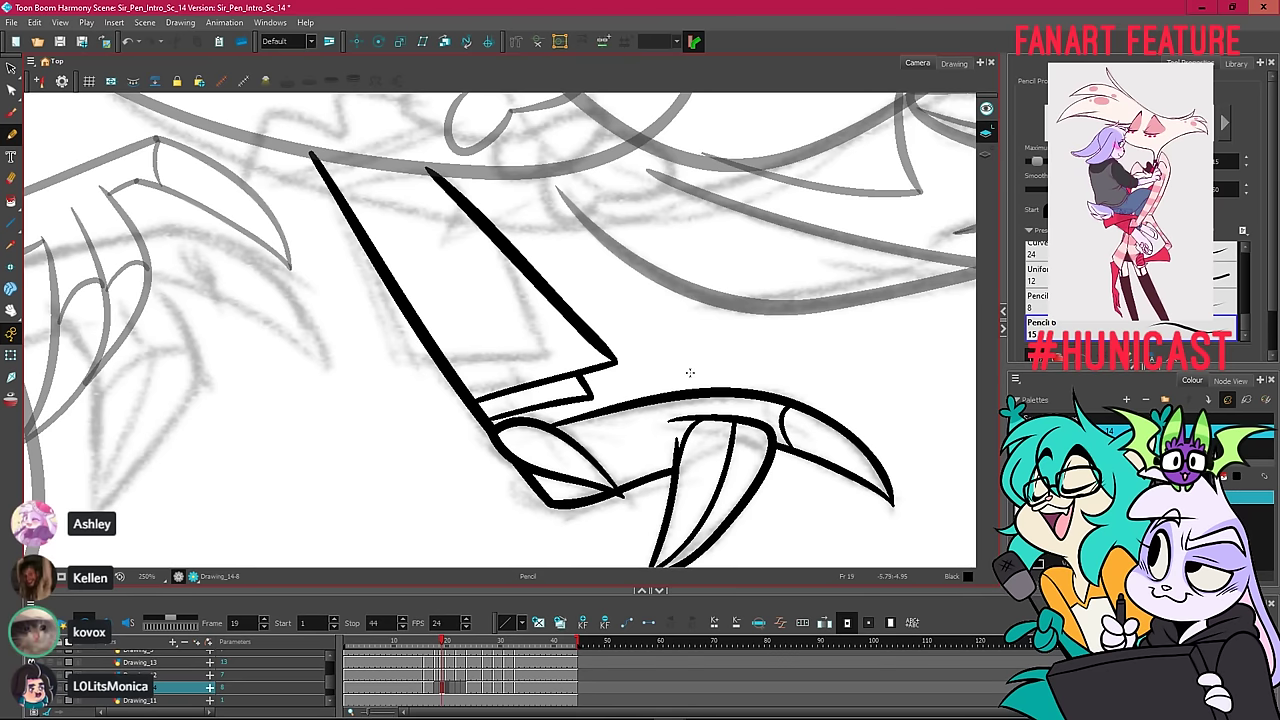
# Select the ankle band's lines and stretch them slightly wider towards the hem's front corner.
pyautogui.hotkey('alt', 's')
pyautogui.click(588, 376)
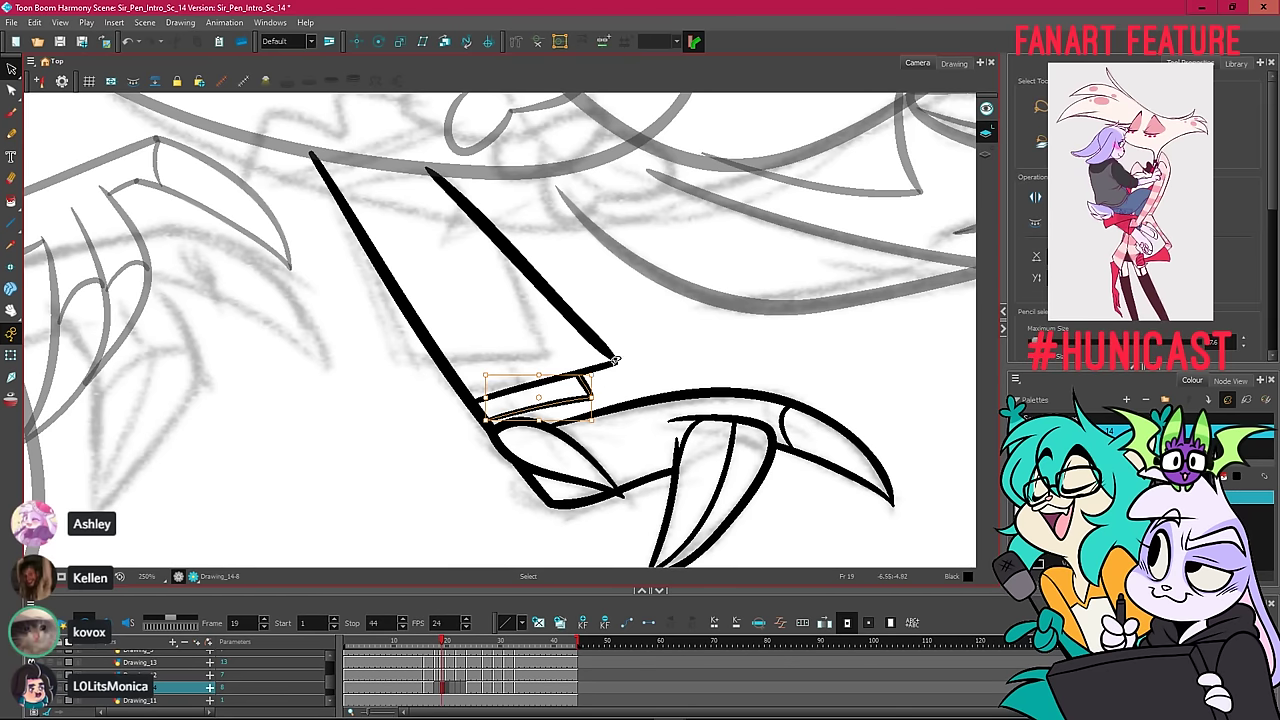
pyautogui.moveTo(600, 397); pyautogui.dragTo(608, 372)
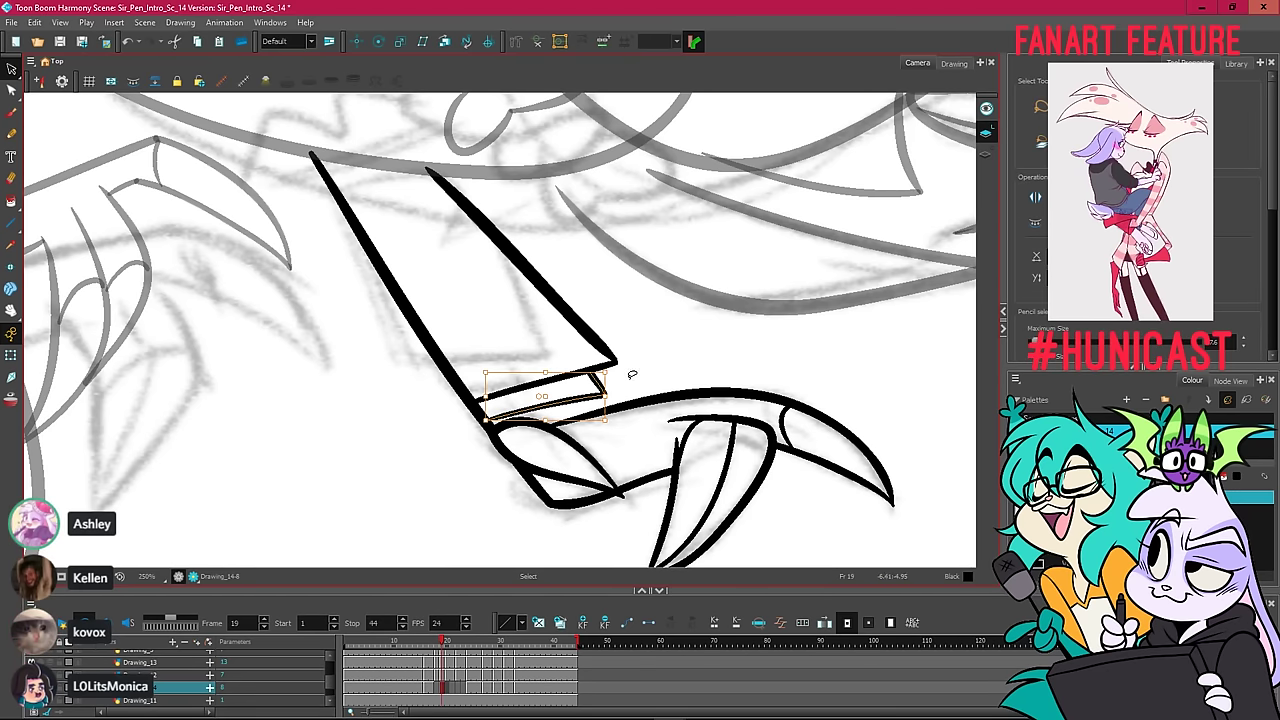
pyautogui.click(640, 370)
pyautogui.moveTo(737, 291); pyautogui.dragTo(570, 327)
# Flip through the frames around frame 19 to compare the inked leg with frame 17 and the rough sketches on the following frames.
pyautogui.press(',')
pyautogui.press(',')
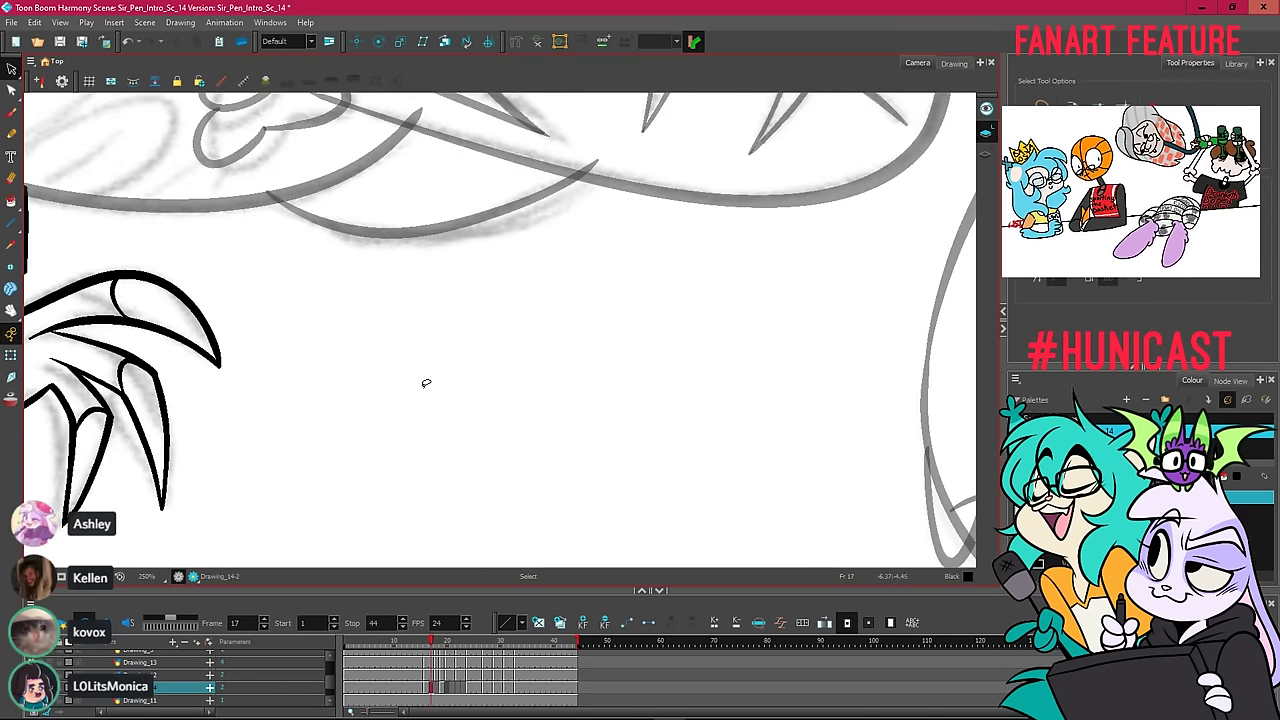
pyautogui.press('1')
pyautogui.press('1')
pyautogui.press('.')
pyautogui.press('.')
pyautogui.press('.')
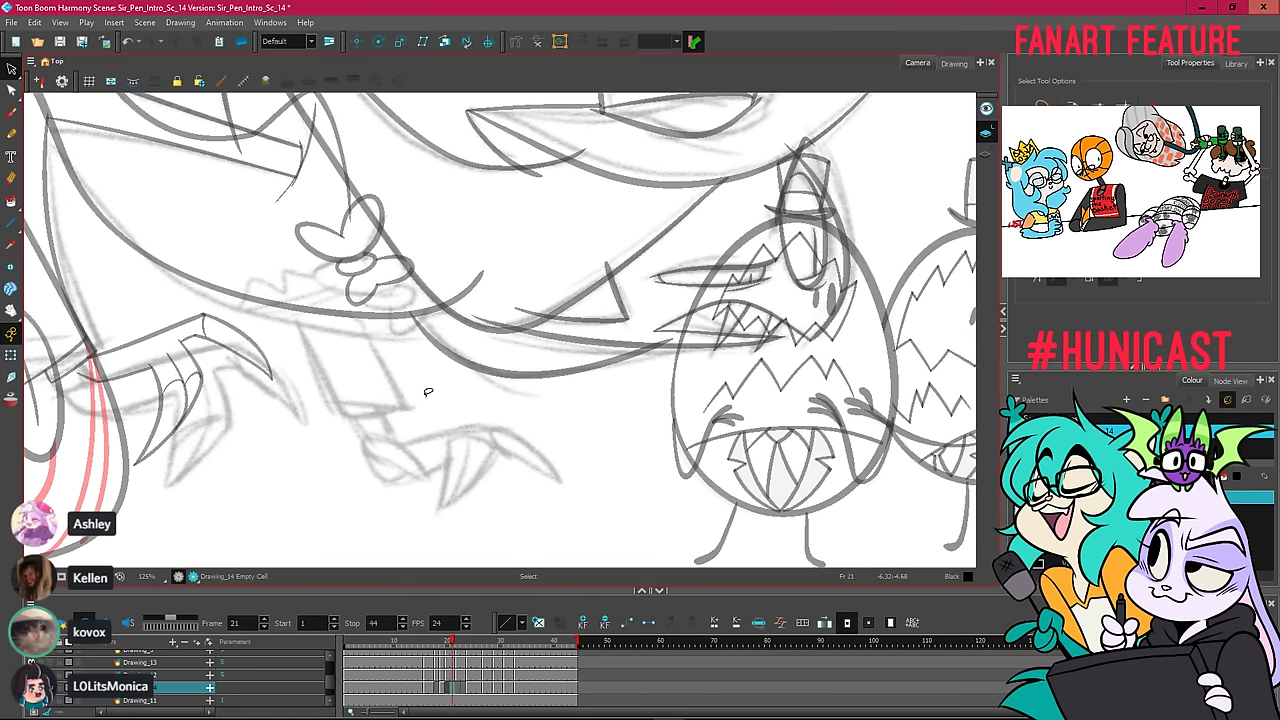
pyautogui.press('.')
pyautogui.press('.')
pyautogui.press('.')
pyautogui.scroll(3, 428, 397)
pyautogui.press(',')
pyautogui.press(',')
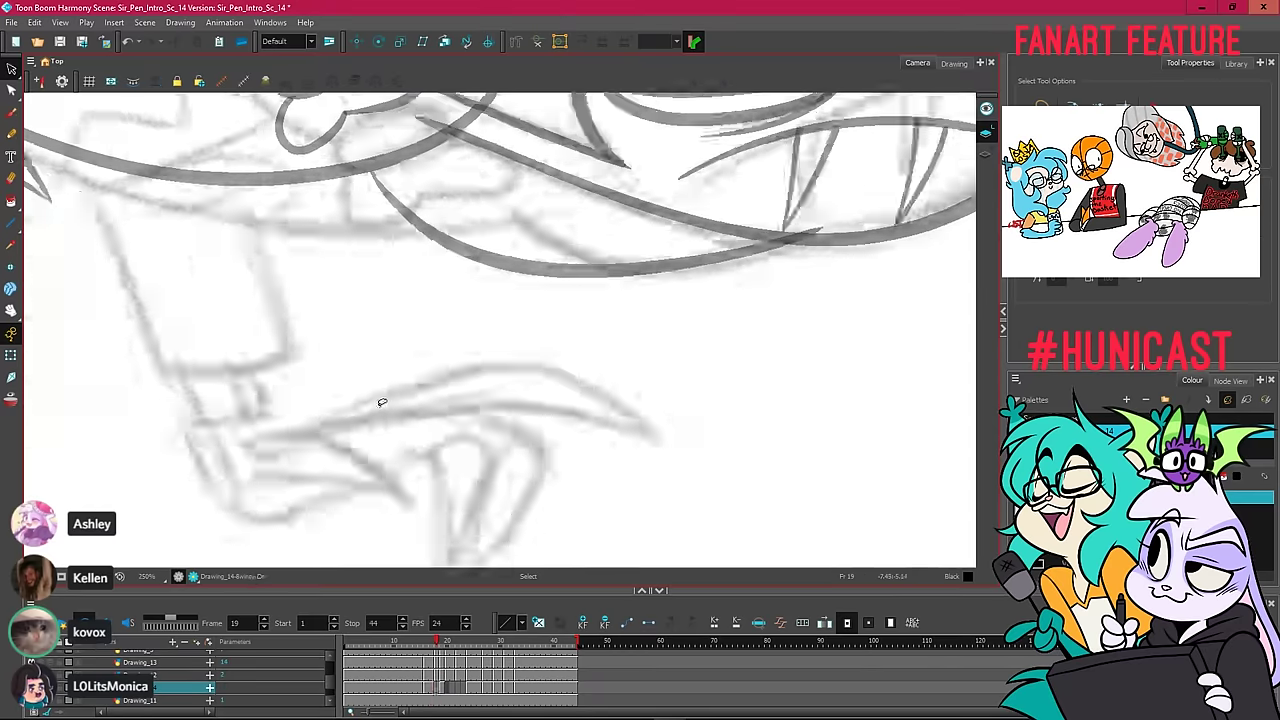
pyautogui.scroll(-2, 403, 381)
pyautogui.press('.')
pyautogui.press('.')
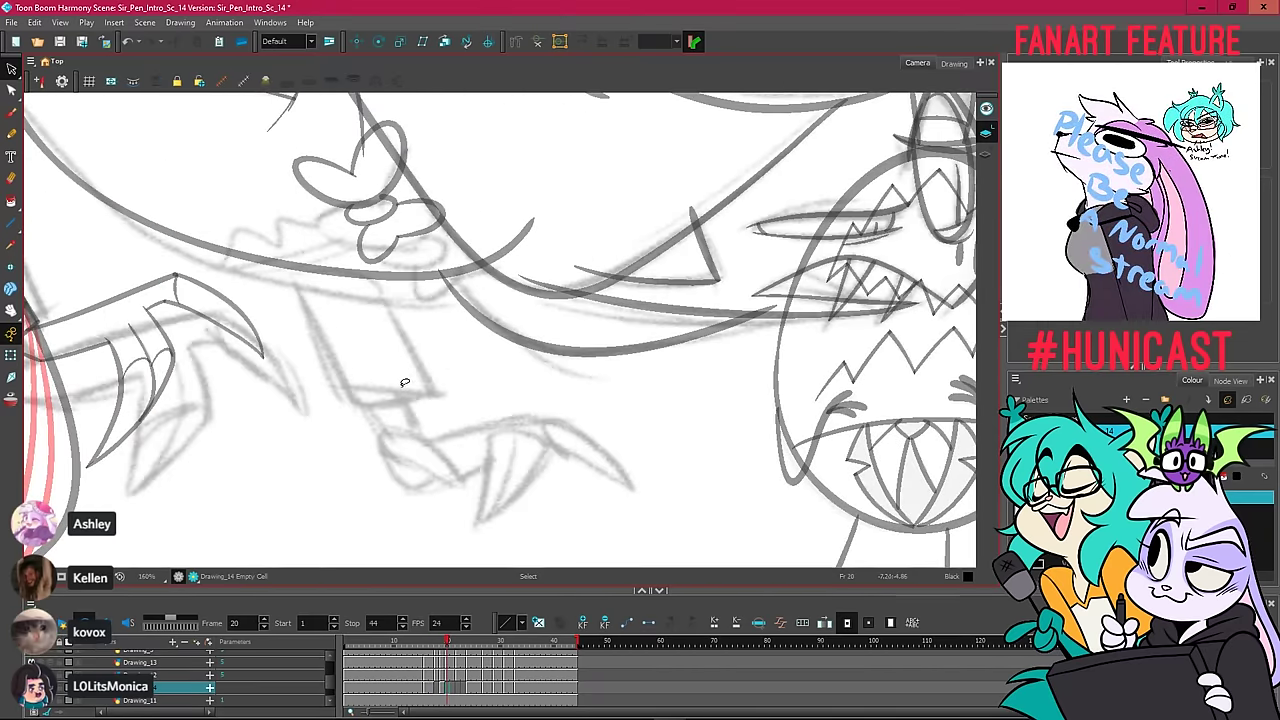
pyautogui.press(',')
pyautogui.click(11, 133)
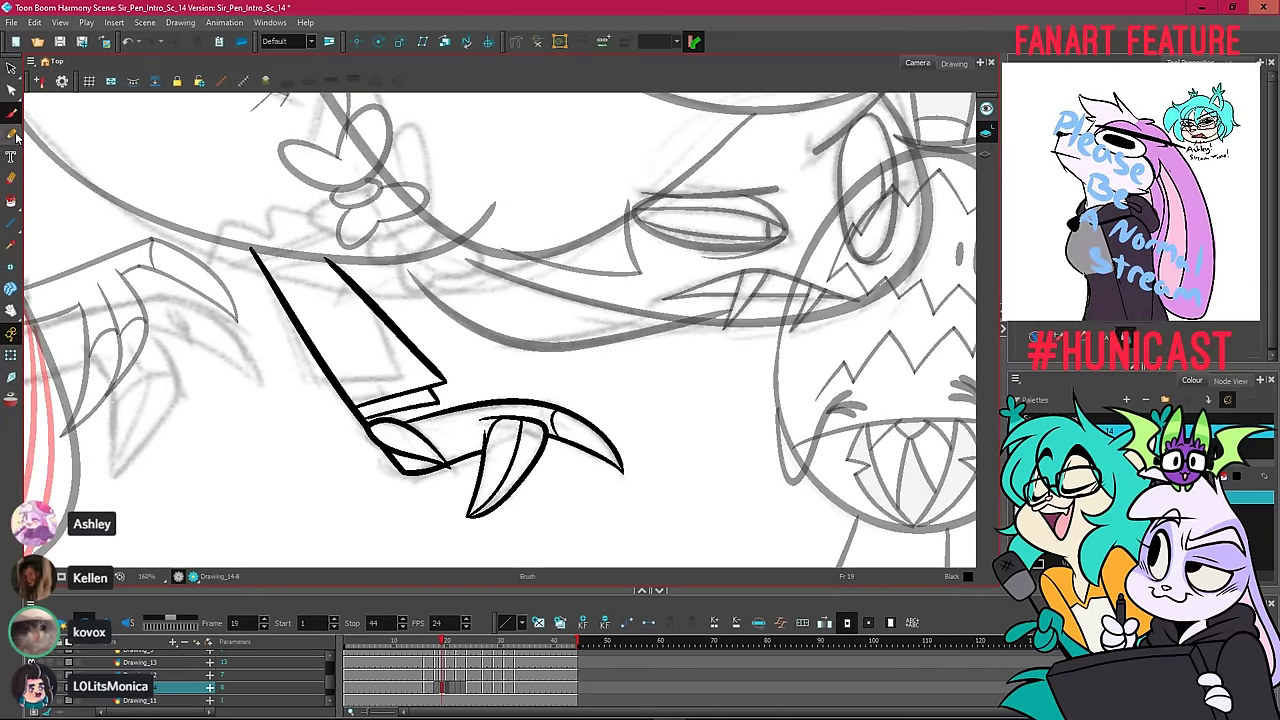
pyautogui.scroll(3, 405, 420)
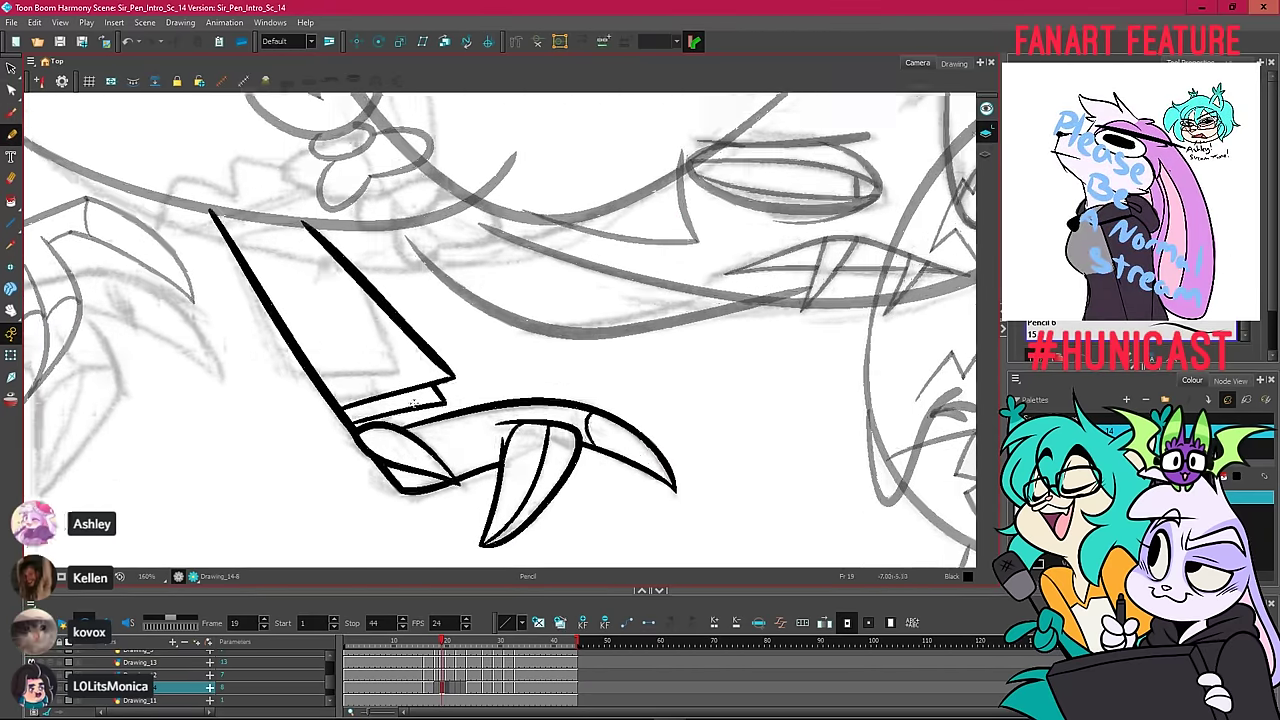
pyautogui.scroll(-4, 408, 406)
pyautogui.press(',')
pyautogui.press(',')
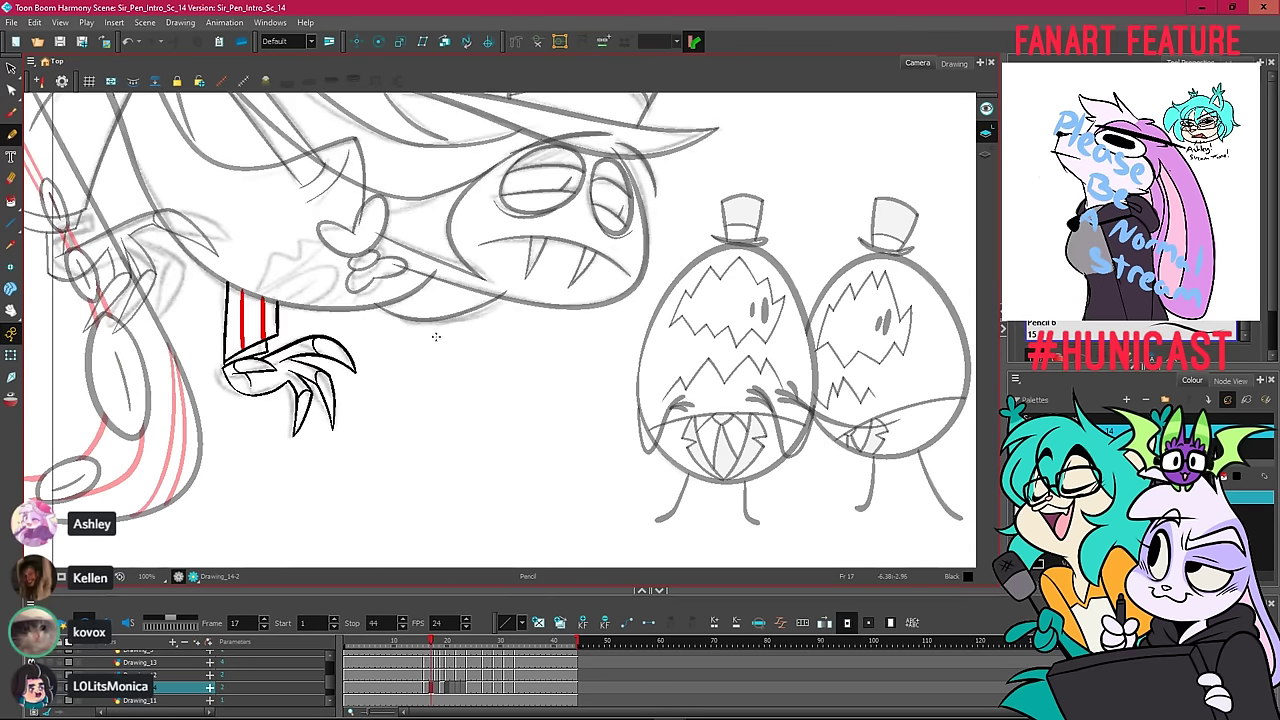
pyautogui.press('.')
pyautogui.press('.')
pyautogui.press('.')
pyautogui.press('.')
pyautogui.press('.')
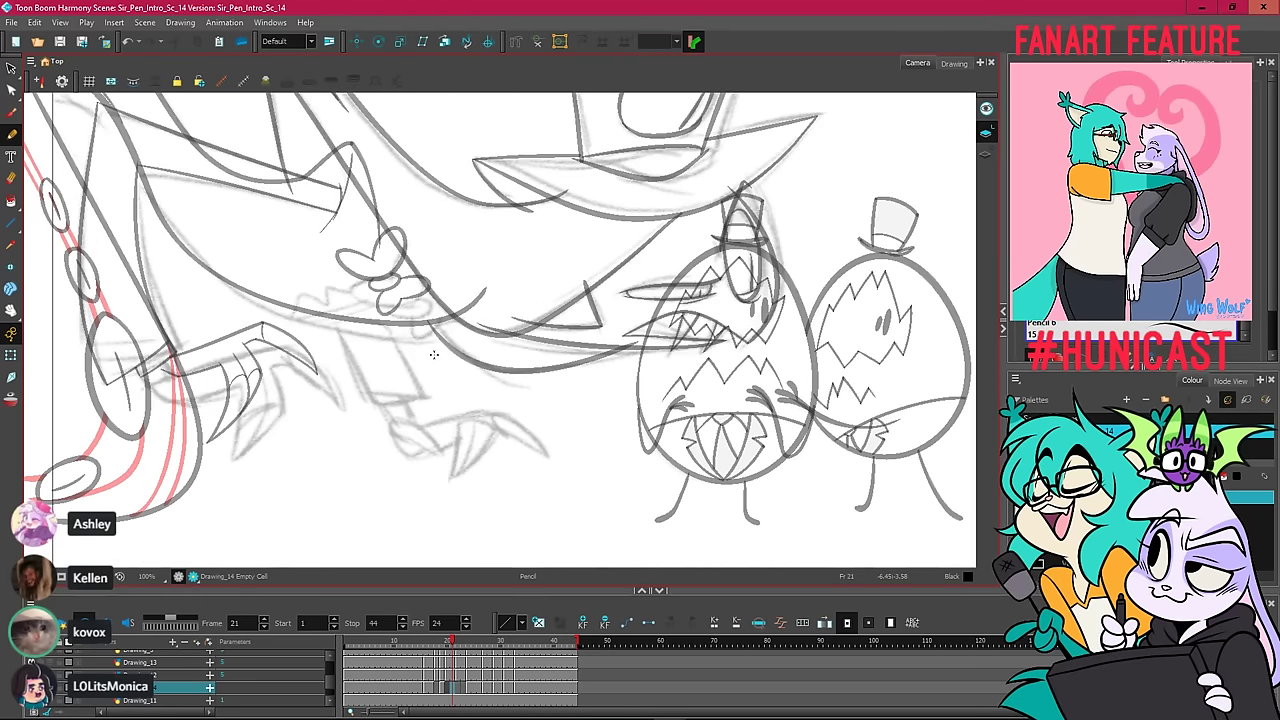
# Examine the inked ankle band and foot on frame 19 up close, and compare the leg with the sketched frames up to frame 21.
pyautogui.scroll(2, 425, 358)
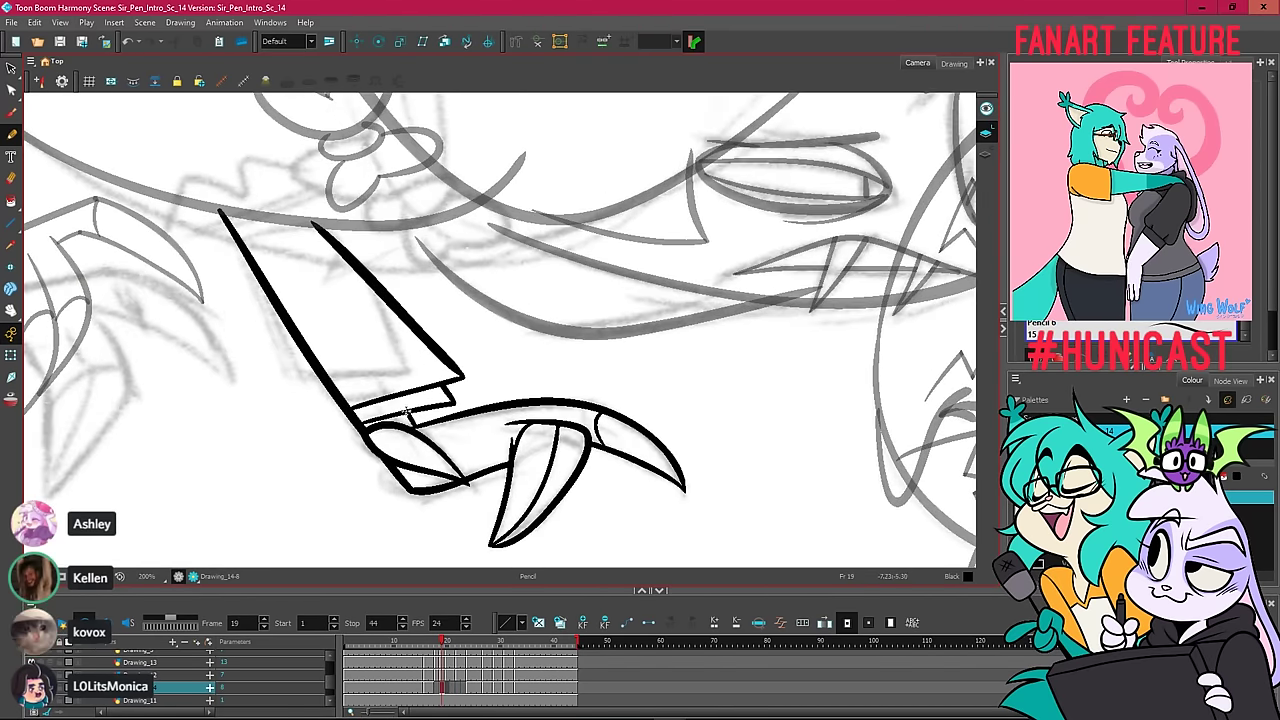
pyautogui.scroll(-2, 429, 399)
pyautogui.scroll(2, 422, 391)
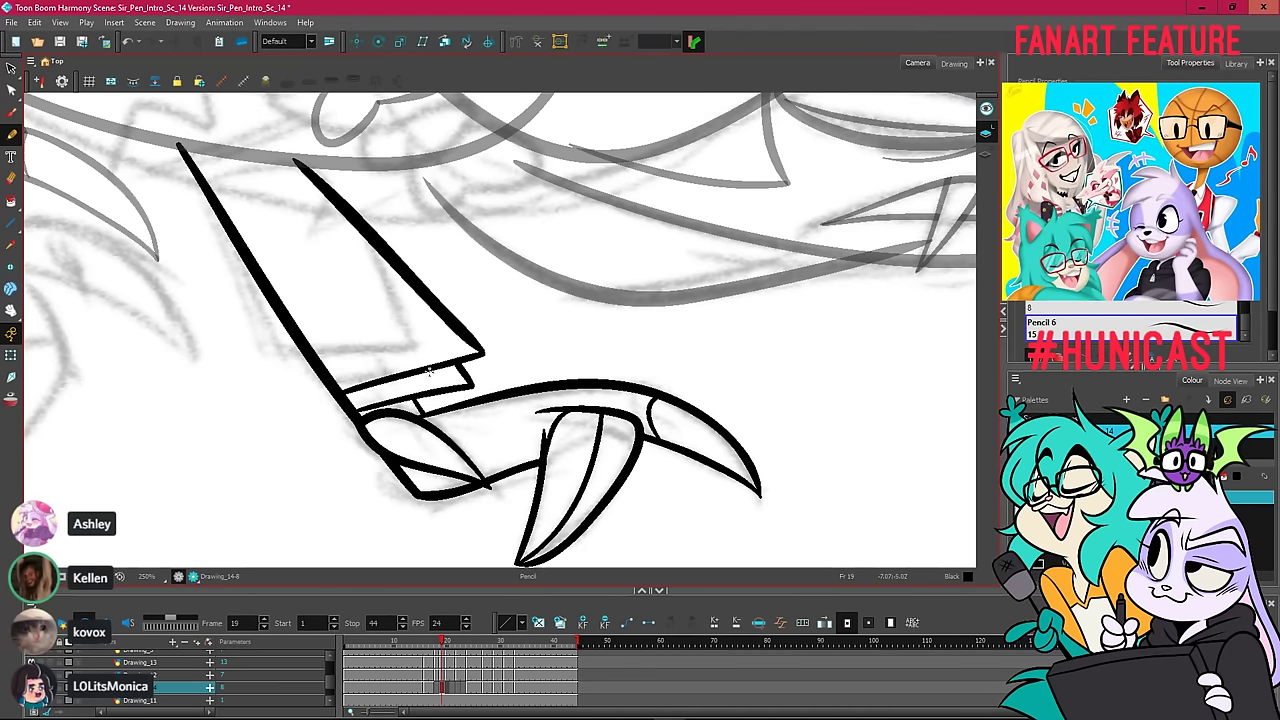
pyautogui.scroll(-4, 430, 370)
pyautogui.scroll(2, 454, 318)
pyautogui.scroll(-3, 454, 318)
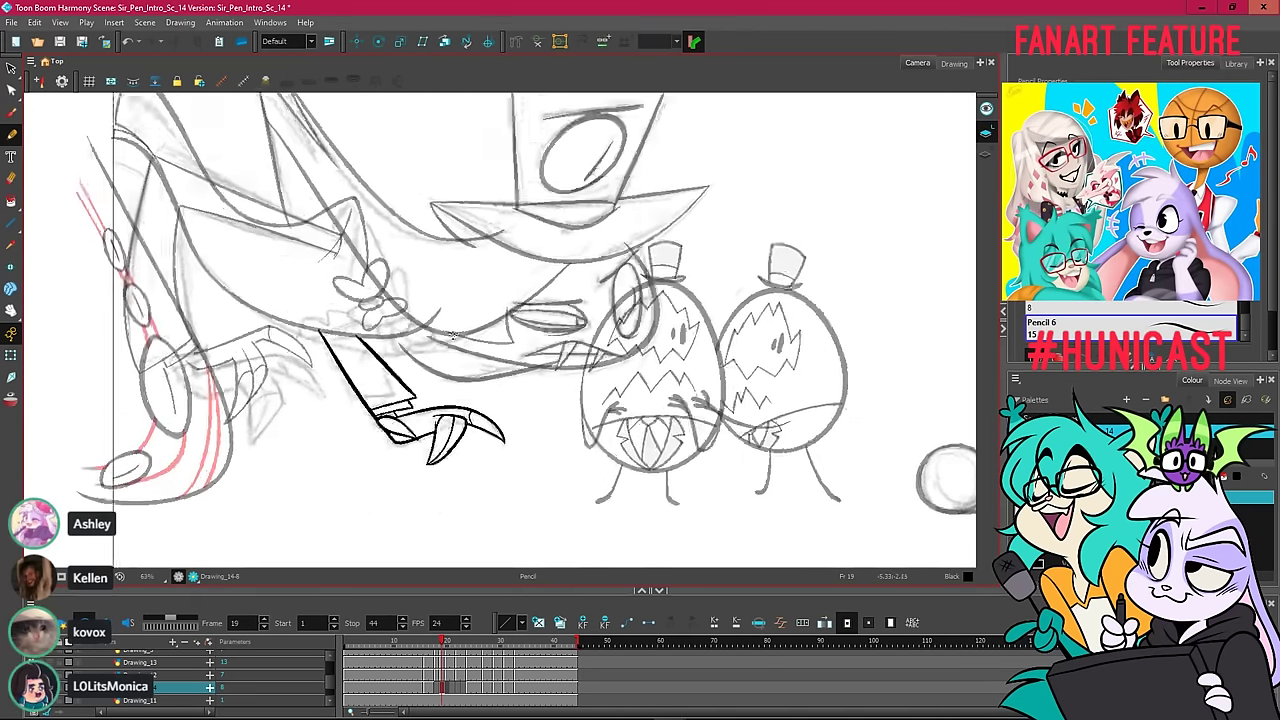
pyautogui.press('.')
pyautogui.press('.')
pyautogui.press('.')
pyautogui.press('.')
pyautogui.press('.')
pyautogui.press('.')
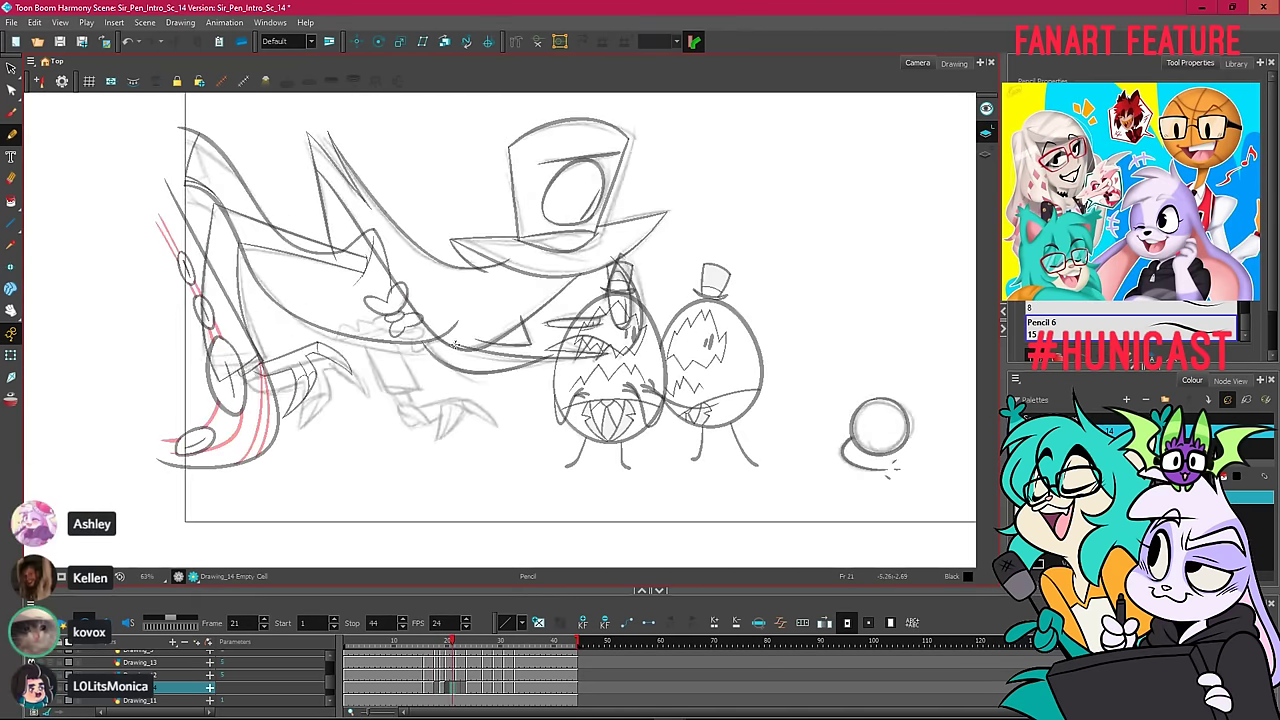
pyautogui.press(',')
pyautogui.press(',')
pyautogui.press(',')
pyautogui.press(',')
pyautogui.press(',')
pyautogui.press(',')
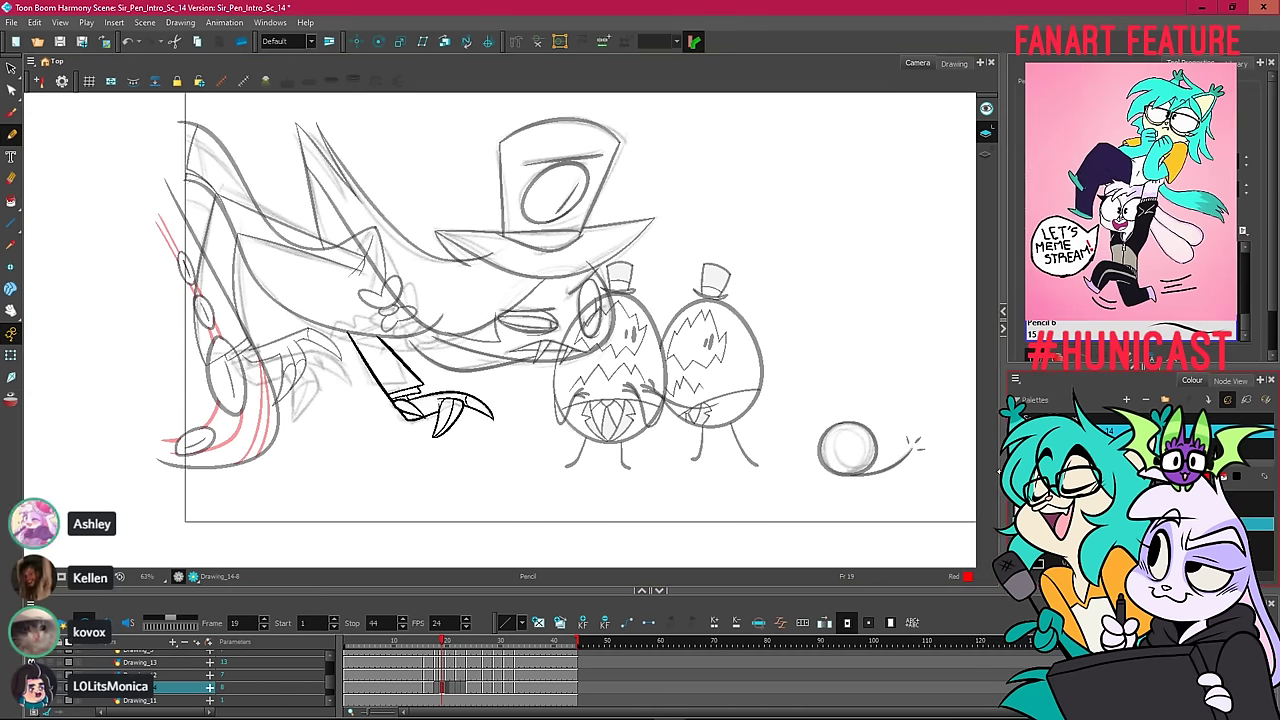
pyautogui.scroll(2, 368, 338)
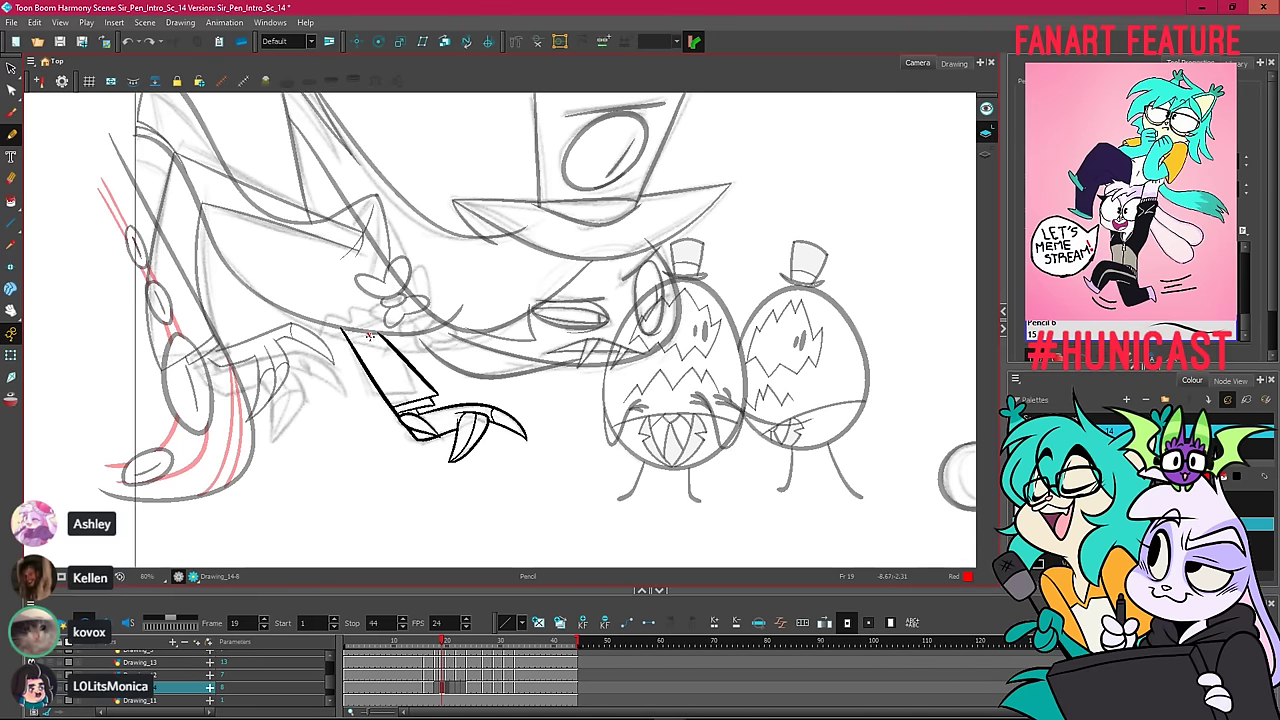
pyautogui.hotkey('ctrl', 'z')
pyautogui.moveTo(388, 356); pyautogui.dragTo(420, 390)
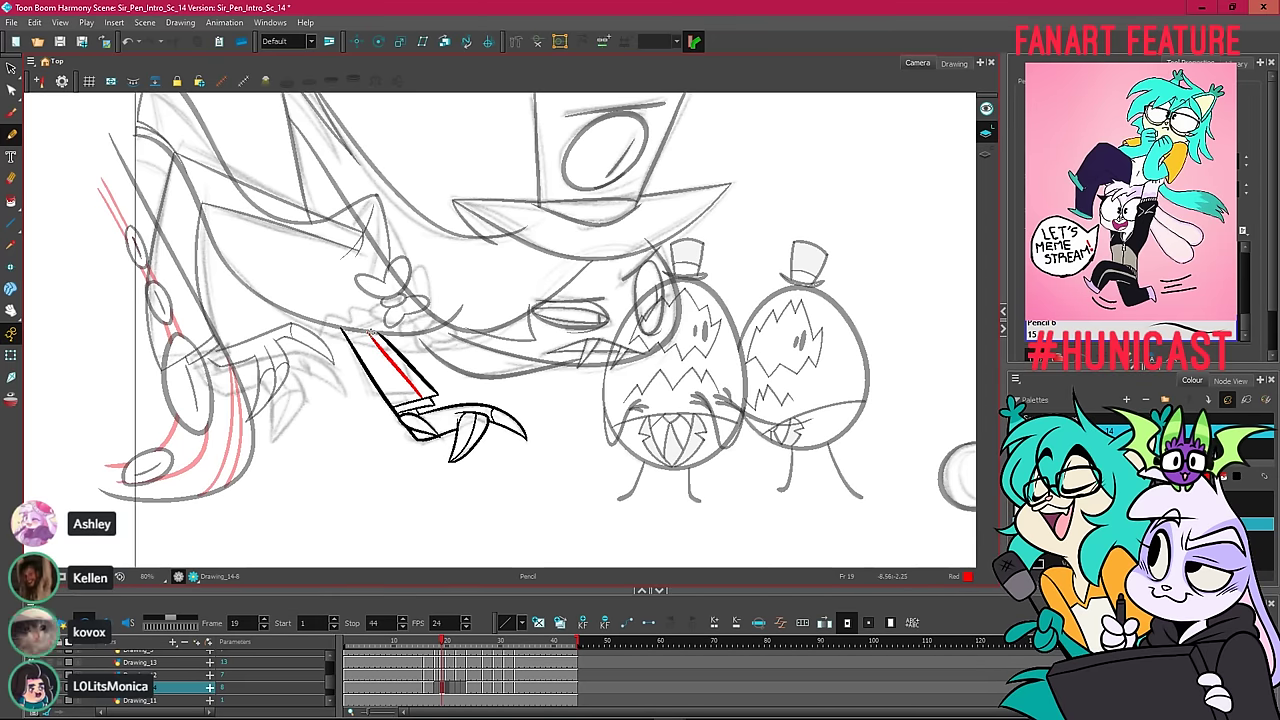
pyautogui.hotkey('ctrl', 'z')
pyautogui.moveTo(372, 338); pyautogui.dragTo(424, 398)
pyautogui.scroll(3, 362, 319)
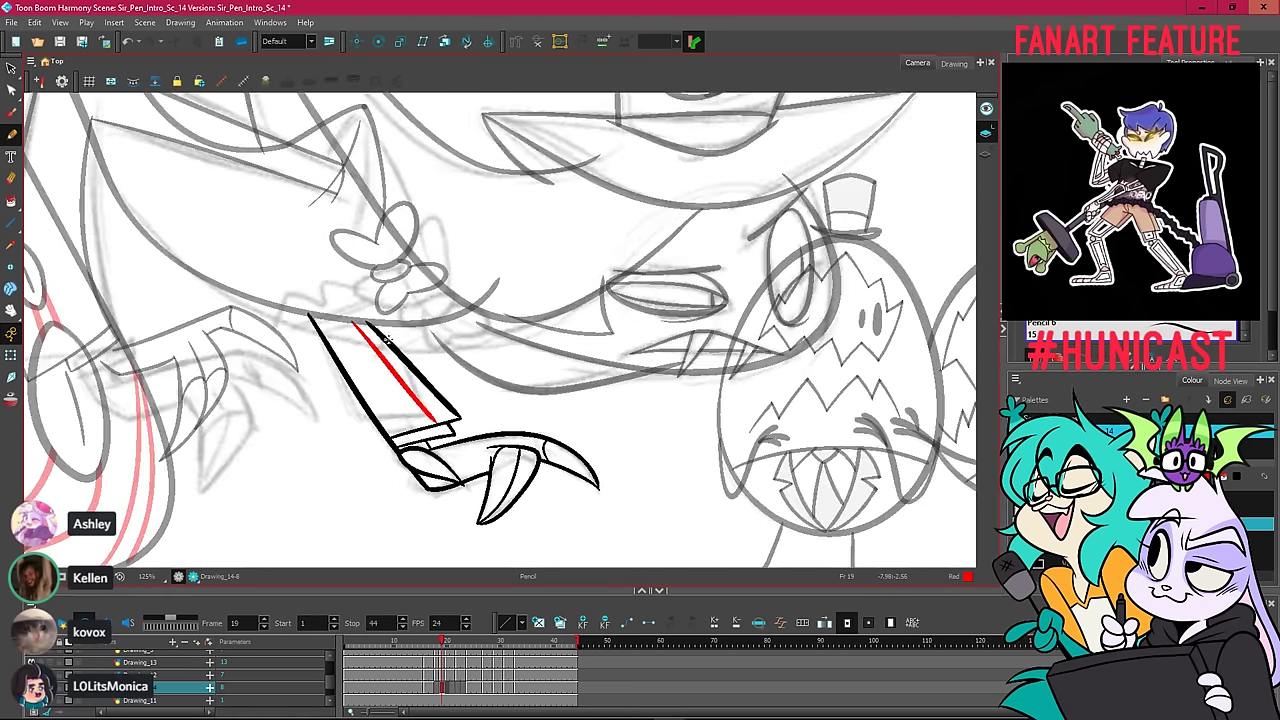
pyautogui.hotkey('ctrl', 'z')
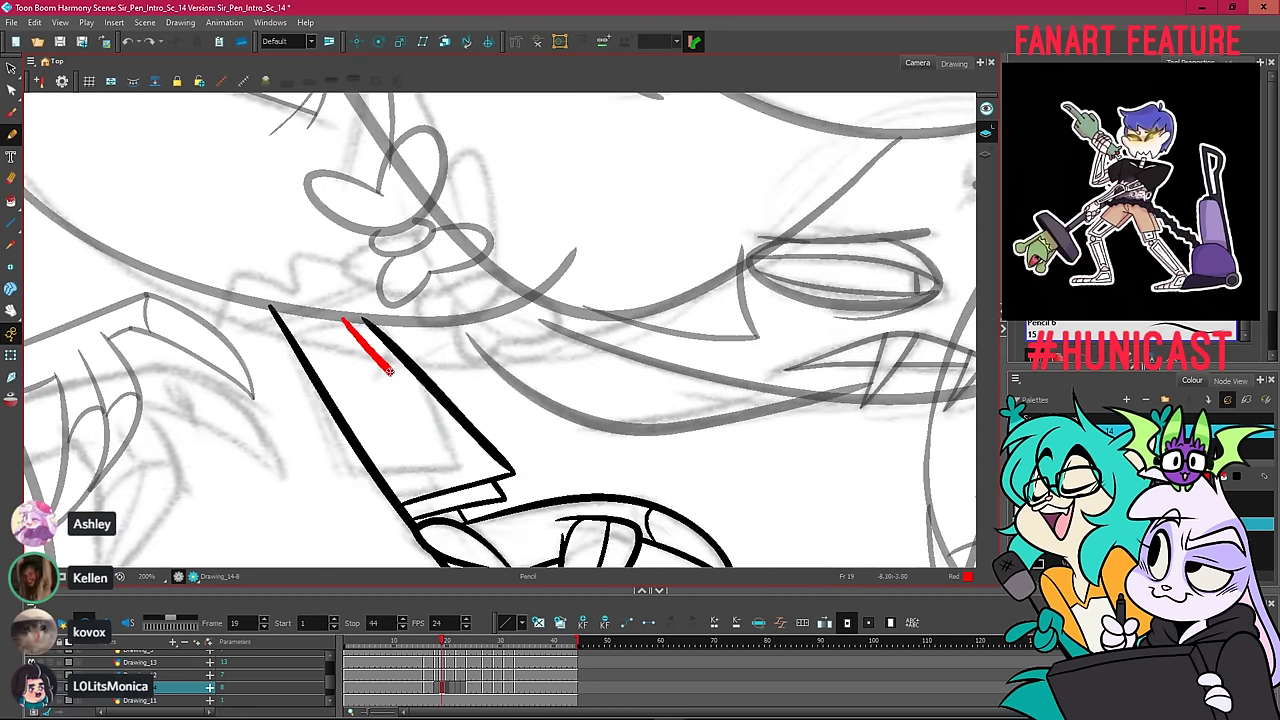
# Ink a red stripe just inside the leg's front outline on frame 19, running from the body down to the hem.
pyautogui.moveTo(390, 372); pyautogui.dragTo(480, 468)
pyautogui.hotkey('ctrl', 'z')
pyautogui.moveTo(343, 321); pyautogui.dragTo(462, 452)
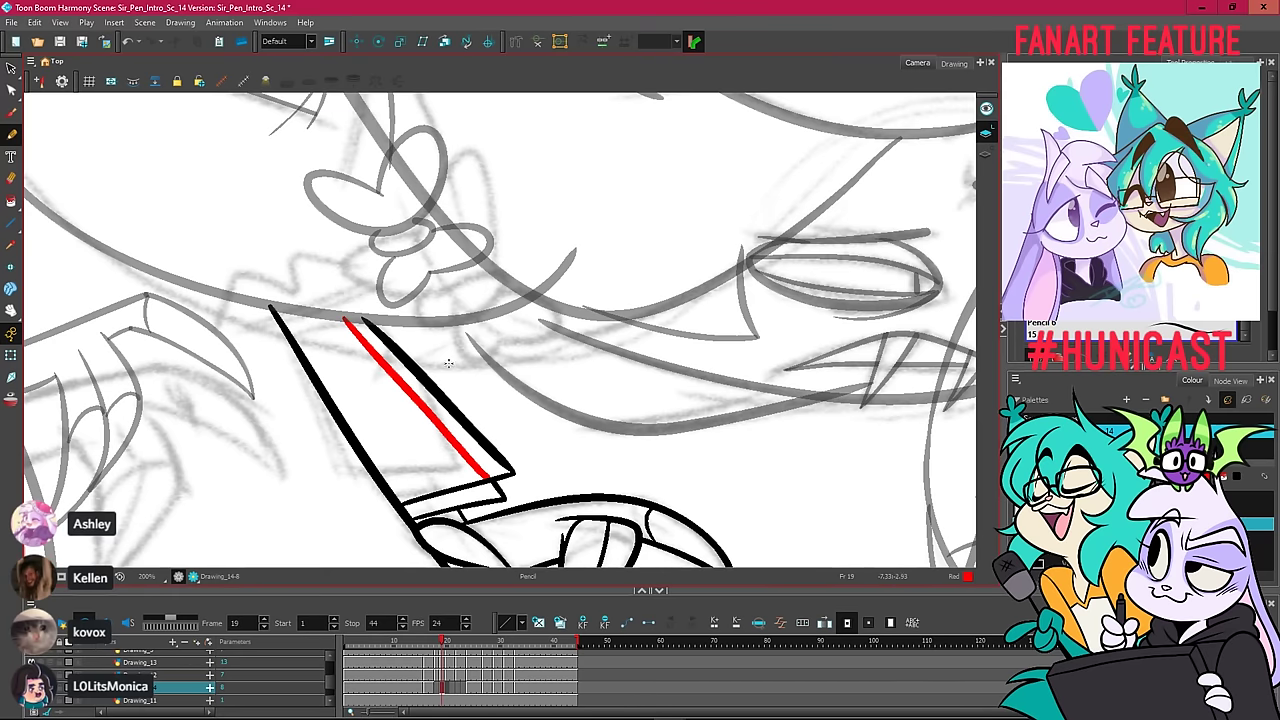
pyautogui.hotkey('ctrl', 'z')
pyautogui.moveTo(343, 316)
pyautogui.mouseDown()
pyautogui.moveTo(430, 438)
pyautogui.moveTo(460, 466)
pyautogui.moveTo(352, 328)
pyautogui.moveTo(460, 466)
pyautogui.moveTo(484, 477)
pyautogui.mouseUp()
pyautogui.hotkey('ctrl', 'z')
# Ink a second red stripe nearer the leg's rear outline on frame 19, ending at the hem line.
pyautogui.moveTo(309, 315)
pyautogui.mouseDown()
pyautogui.moveTo(328, 358)
pyautogui.moveTo(398, 434)
pyautogui.mouseUp()
pyautogui.hotkey('ctrl', 'z')
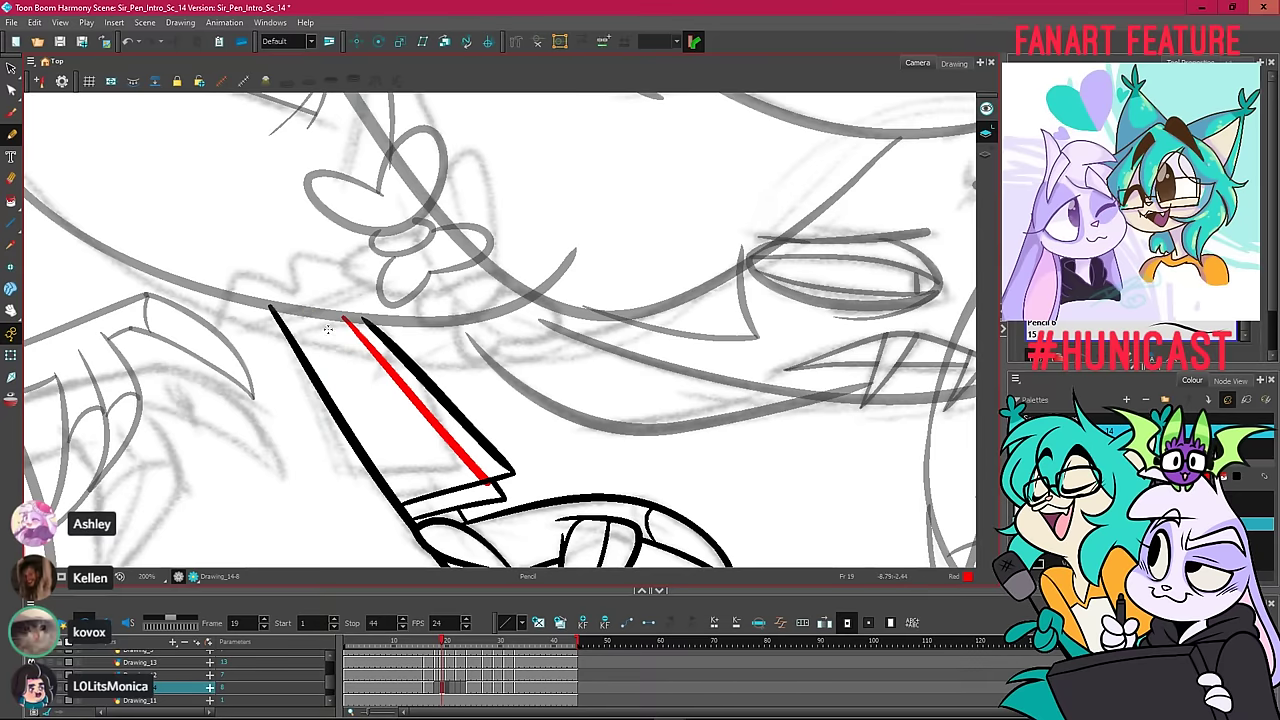
pyautogui.moveTo(308, 316); pyautogui.dragTo(392, 430)
pyautogui.moveTo(436, 486); pyautogui.dragTo(440, 489)
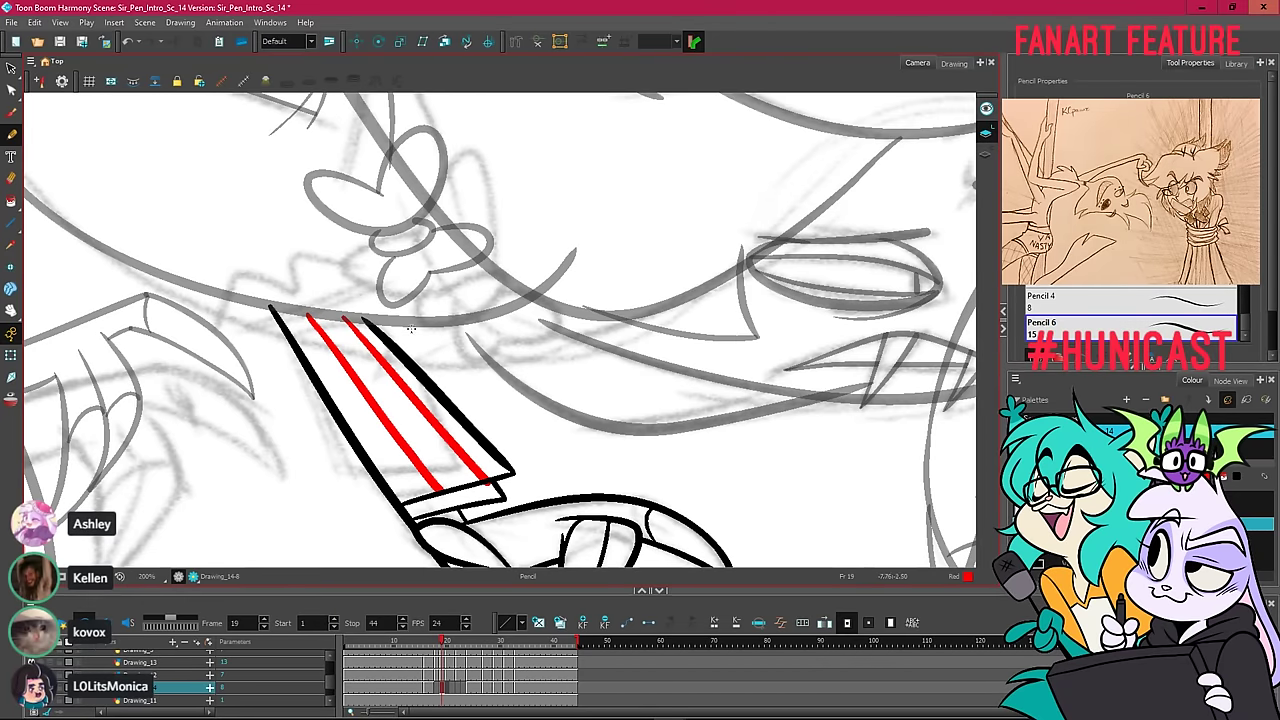
# Try to adjust the curvature of the red stripes with the Contour Editor.
pyautogui.hotkey('alt', 'q')
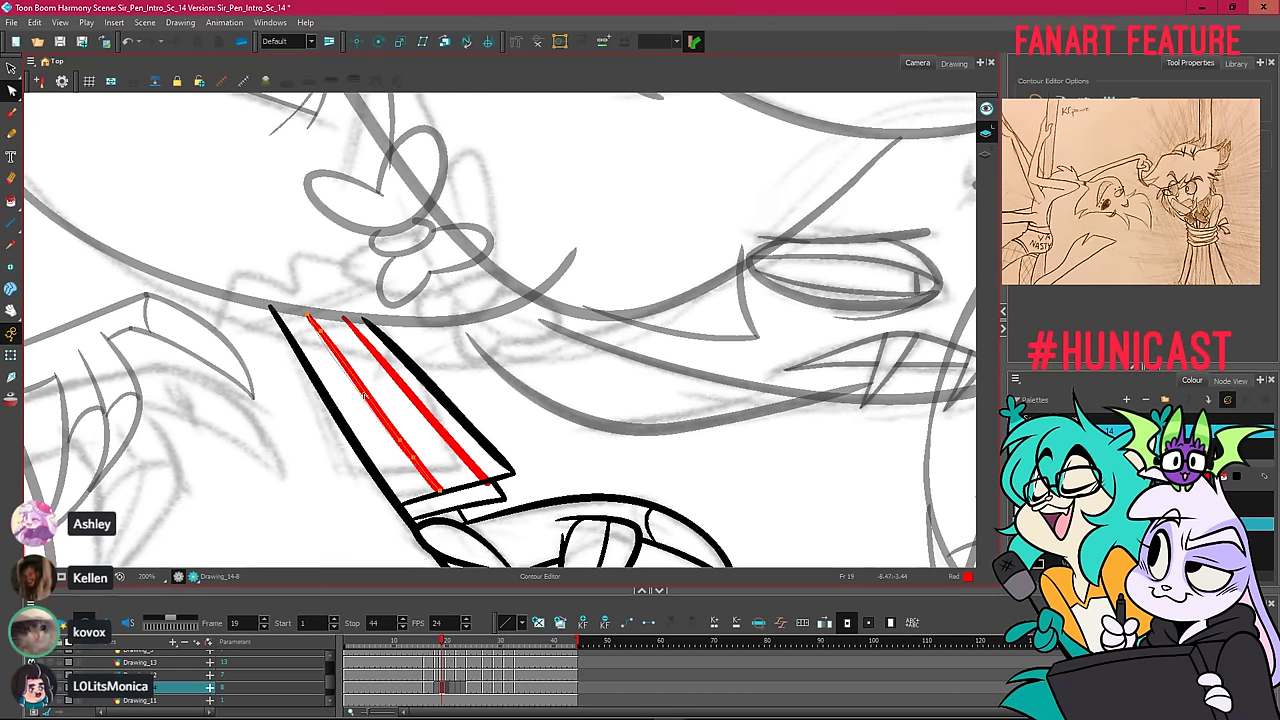
pyautogui.moveTo(367, 392); pyautogui.dragTo(386, 376)
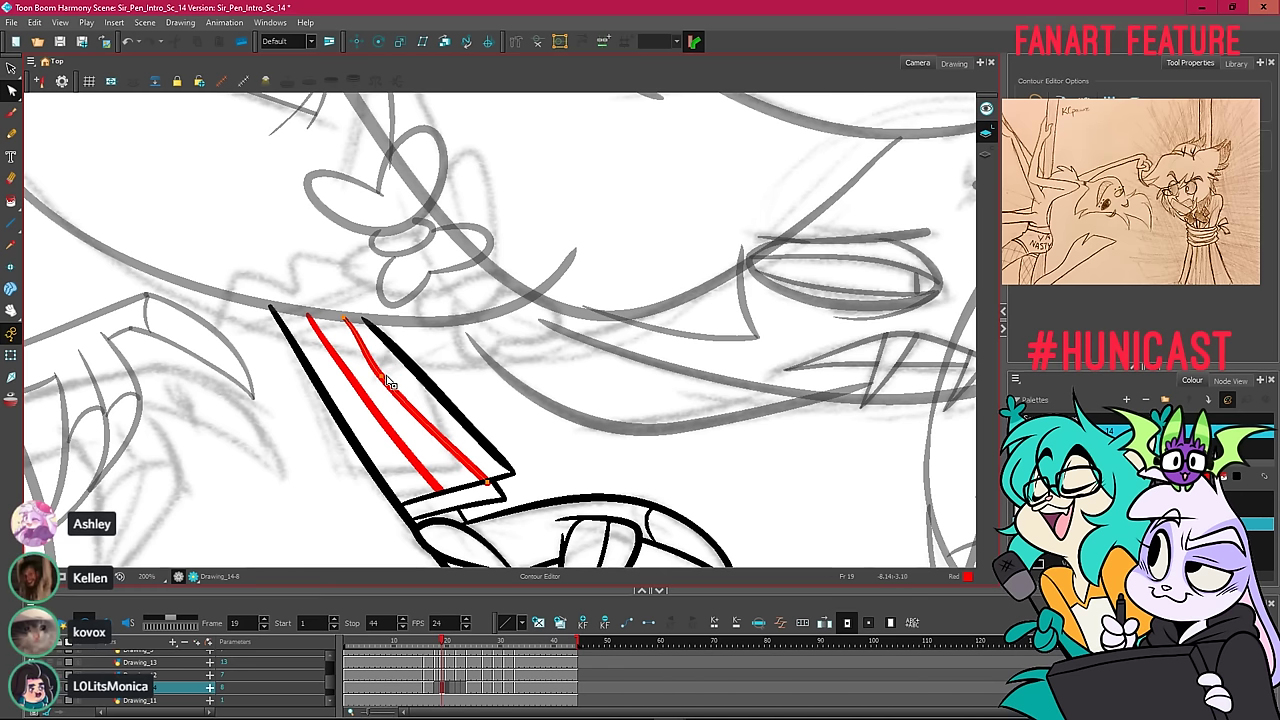
pyautogui.hotkey('ctrl', 'z')
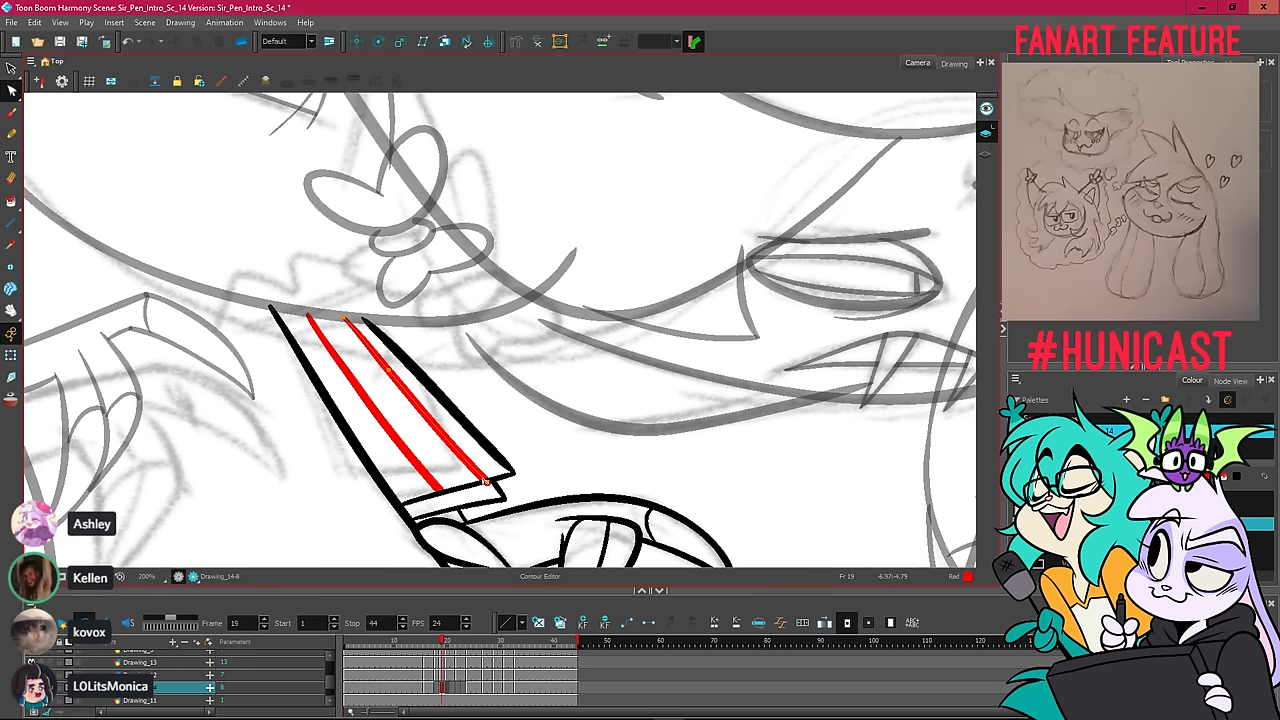
pyautogui.click(507, 369)
# Select the front red stripe and nudge it slightly towards the rear stripe.
pyautogui.hotkey('alt', 's')
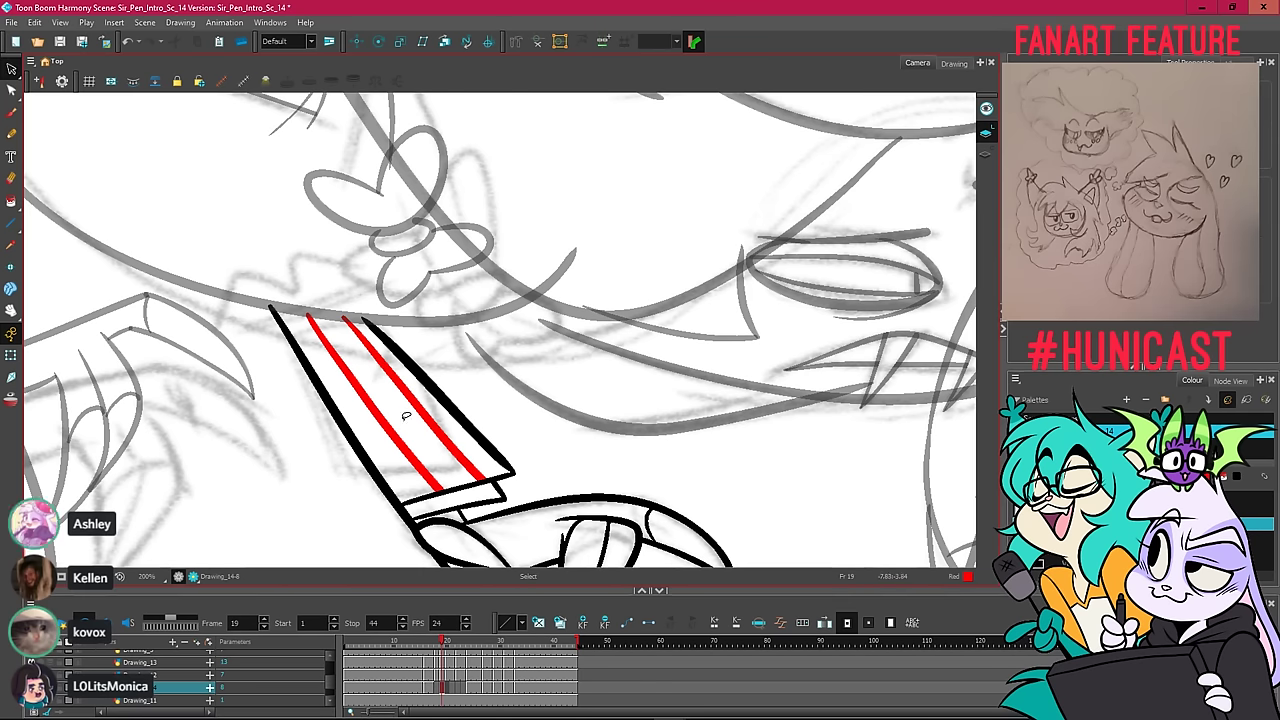
pyautogui.click(408, 388)
pyautogui.keyDown('shift'); pyautogui.click(404, 386); pyautogui.keyUp('shift')
pyautogui.moveTo(418, 408); pyautogui.dragTo(414, 408)
pyautogui.click(523, 346)
# Compare the striped leg on frame 19 with the neighbouring frames, including the sketched leg on frame 20.
pyautogui.press('1')
pyautogui.press('1')
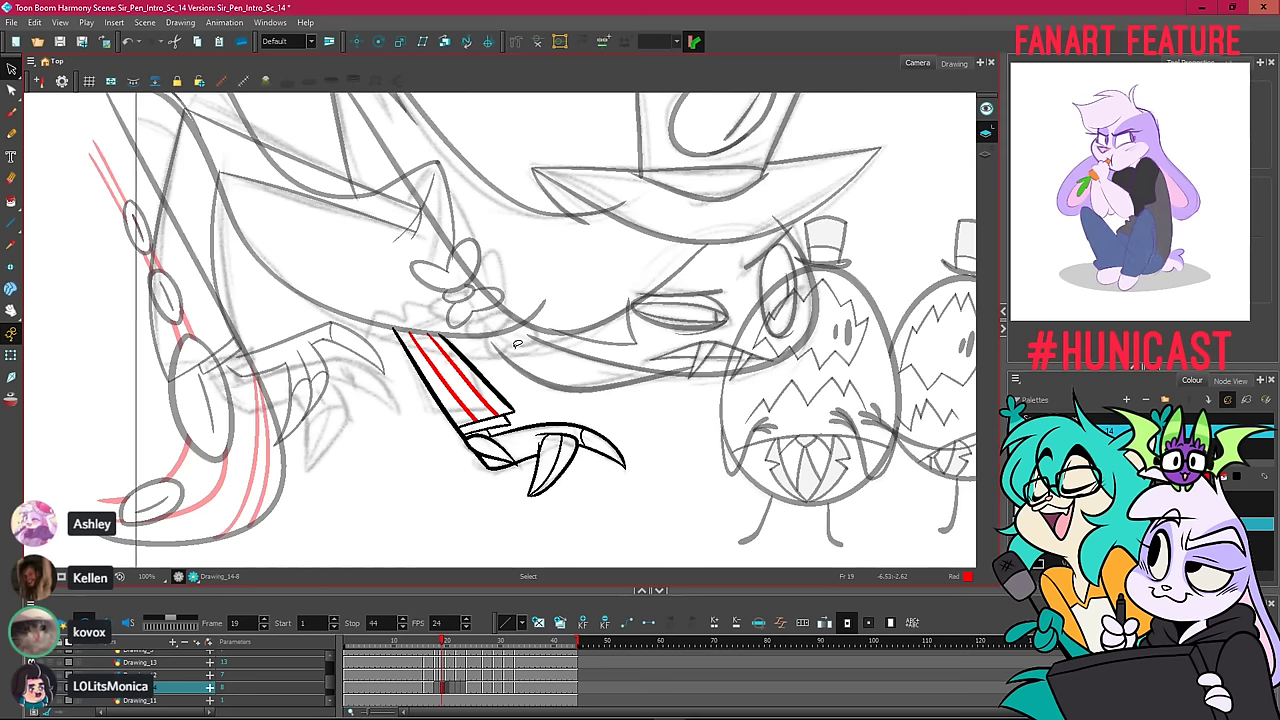
pyautogui.press(',')
pyautogui.press(',')
pyautogui.press('.')
pyautogui.press('.')
pyautogui.press('.')
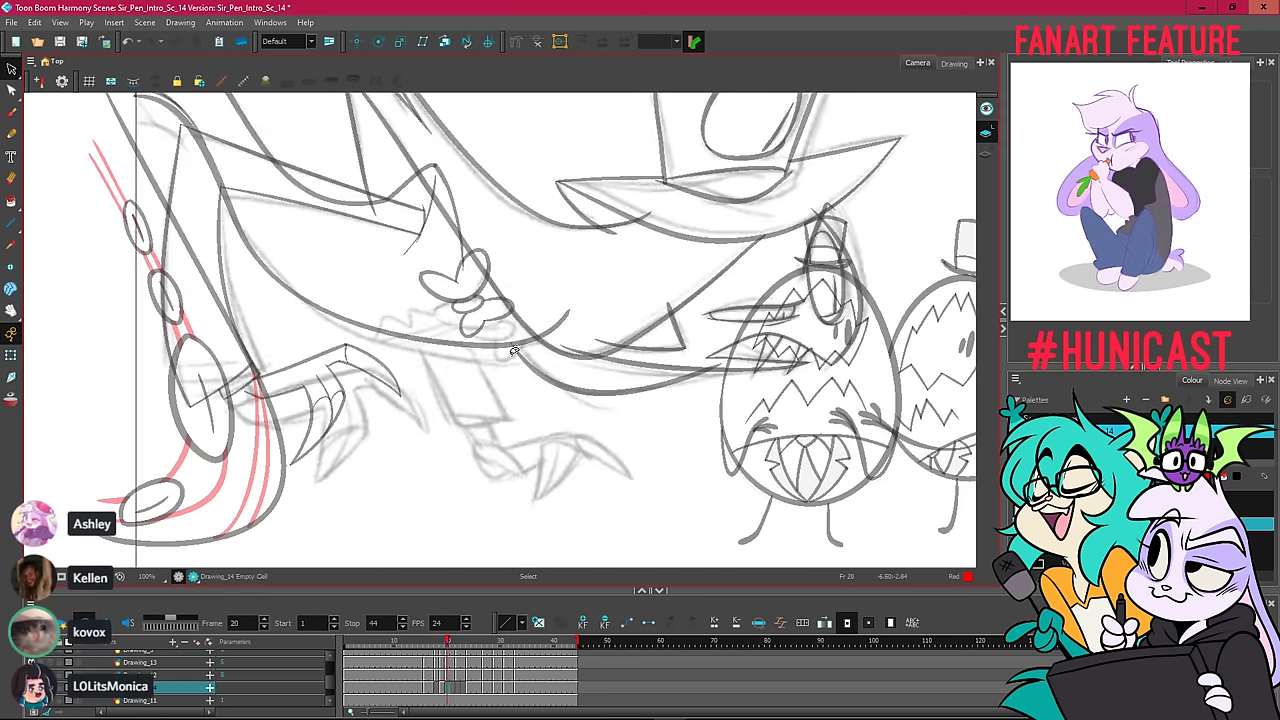
pyautogui.press(',')
pyautogui.press(',')
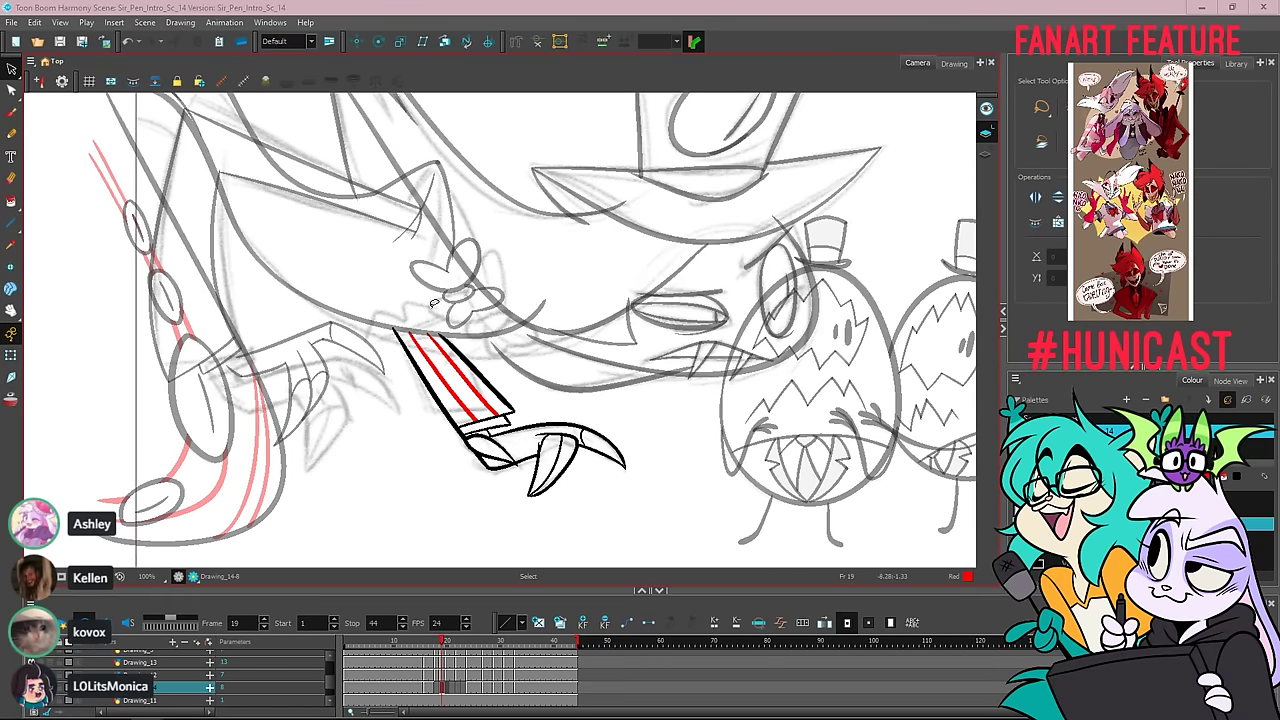
# Save the scene, go back to frame 14 and play the animation with the whole camera frame in view.
pyautogui.click(61, 46)
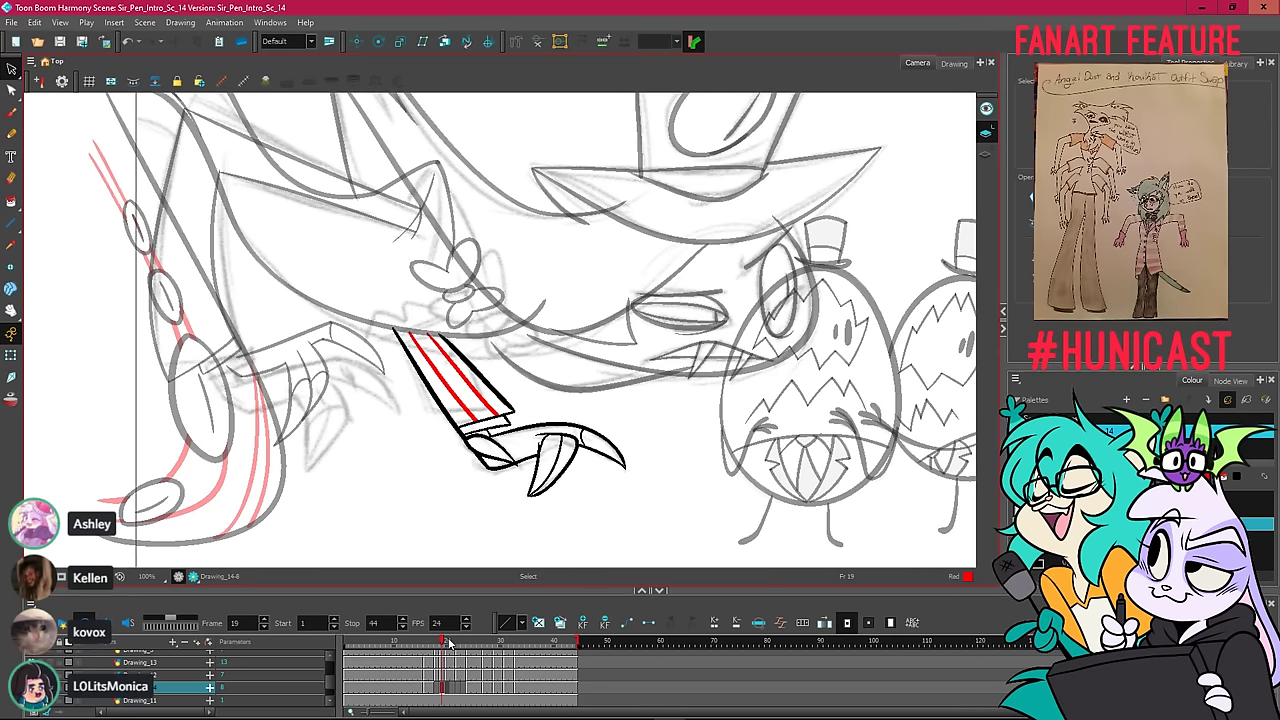
pyautogui.moveTo(449, 645)
pyautogui.mouseDown()
pyautogui.moveTo(435, 652)
pyautogui.moveTo(458, 652)
pyautogui.moveTo(430, 652)
pyautogui.moveTo(472, 652)
pyautogui.moveTo(415, 653)
pyautogui.mouseUp()
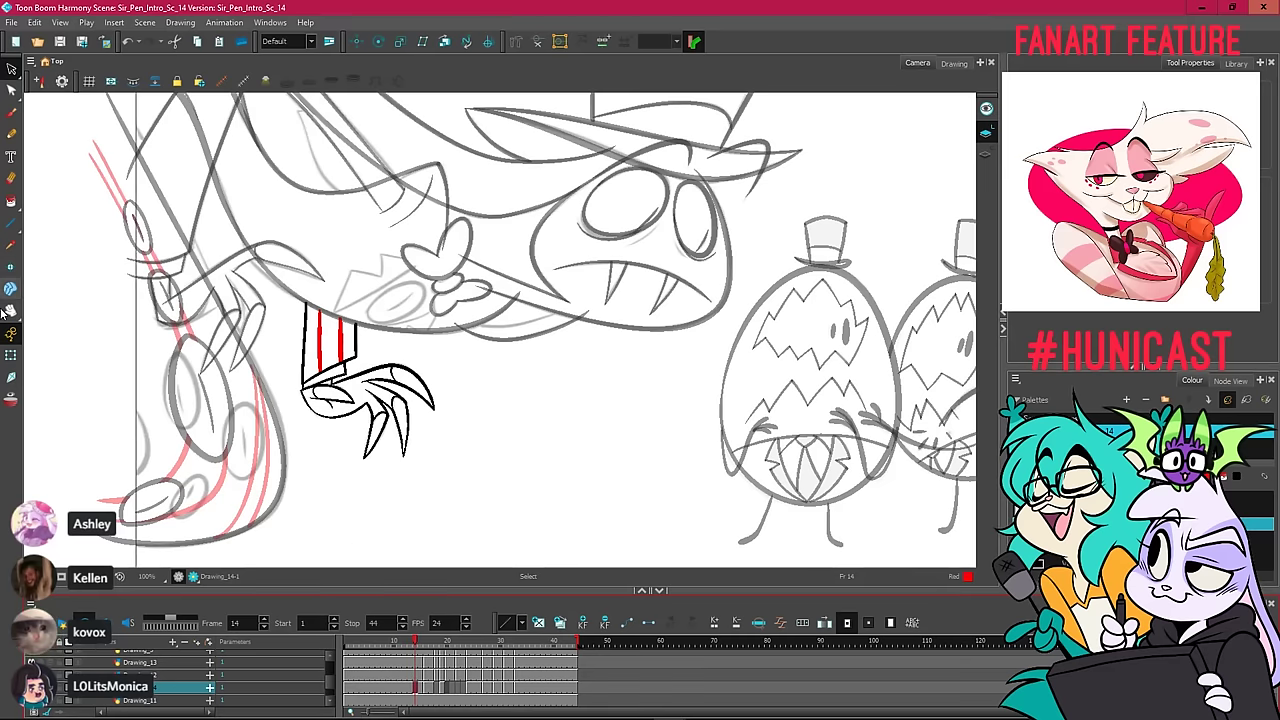
pyautogui.scroll(-2, 372, 330)
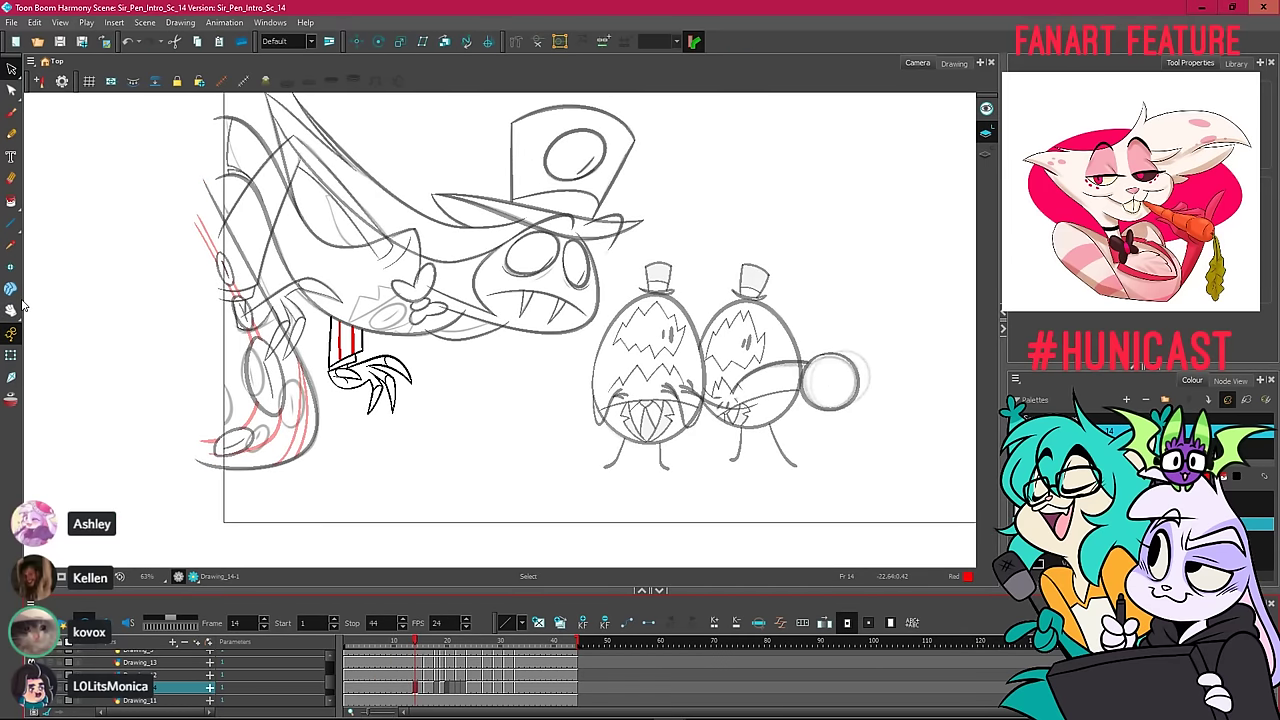
pyautogui.moveTo(740, 313)
pyautogui.mouseDown()
pyautogui.moveTo(612, 342)
pyautogui.moveTo(621, 349)
pyautogui.mouseUp()
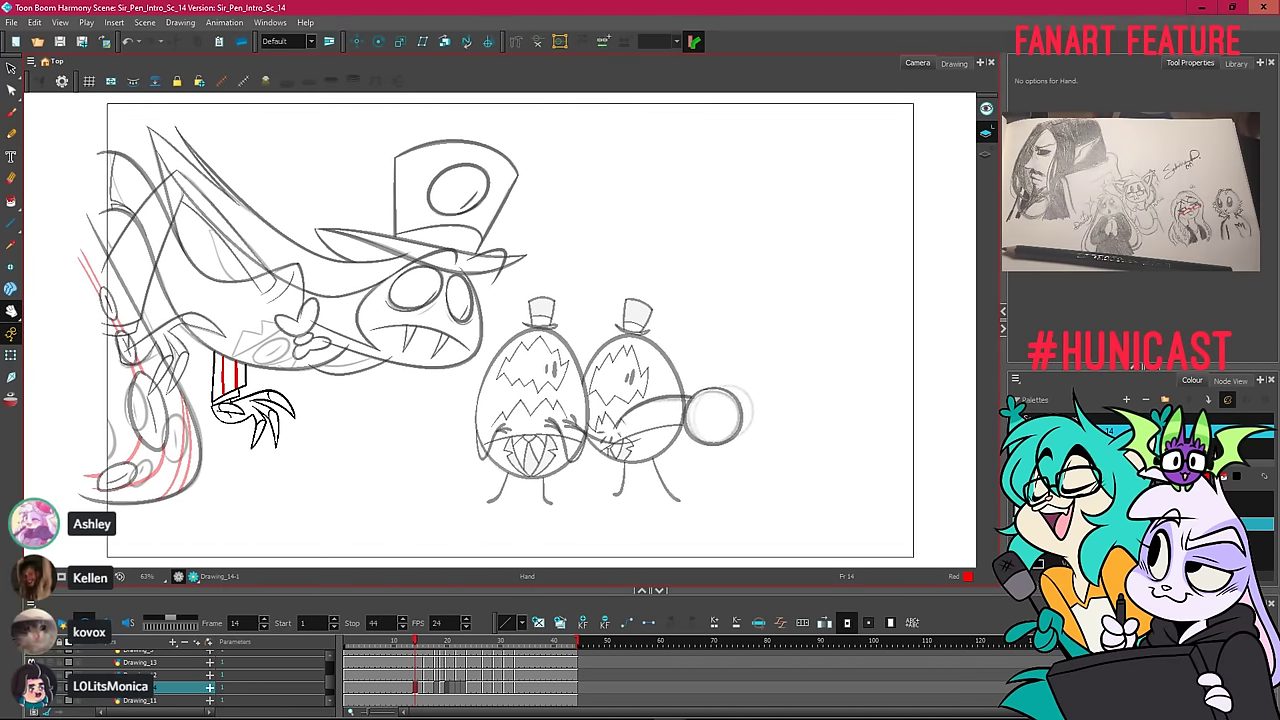
pyautogui.hotkey('shift', 'Return')
pyautogui.hotkey('shift', 'Return')
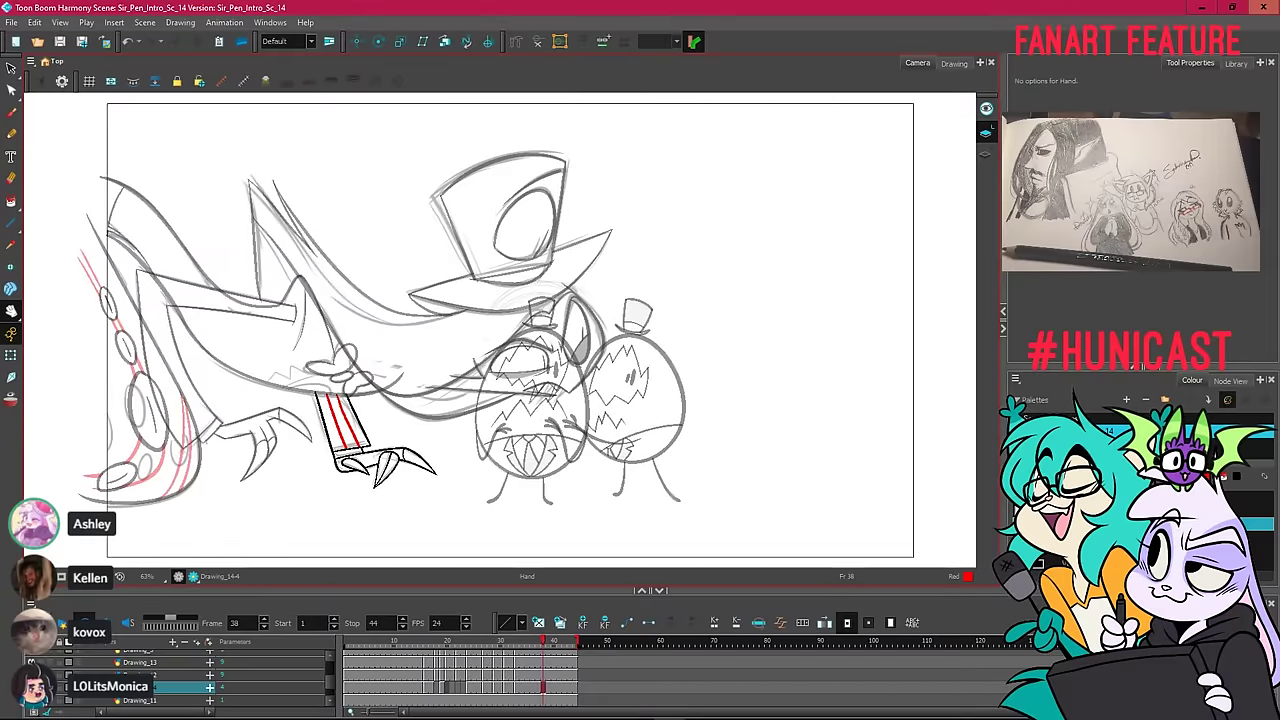
pyautogui.scroll(-3, 460, 675)
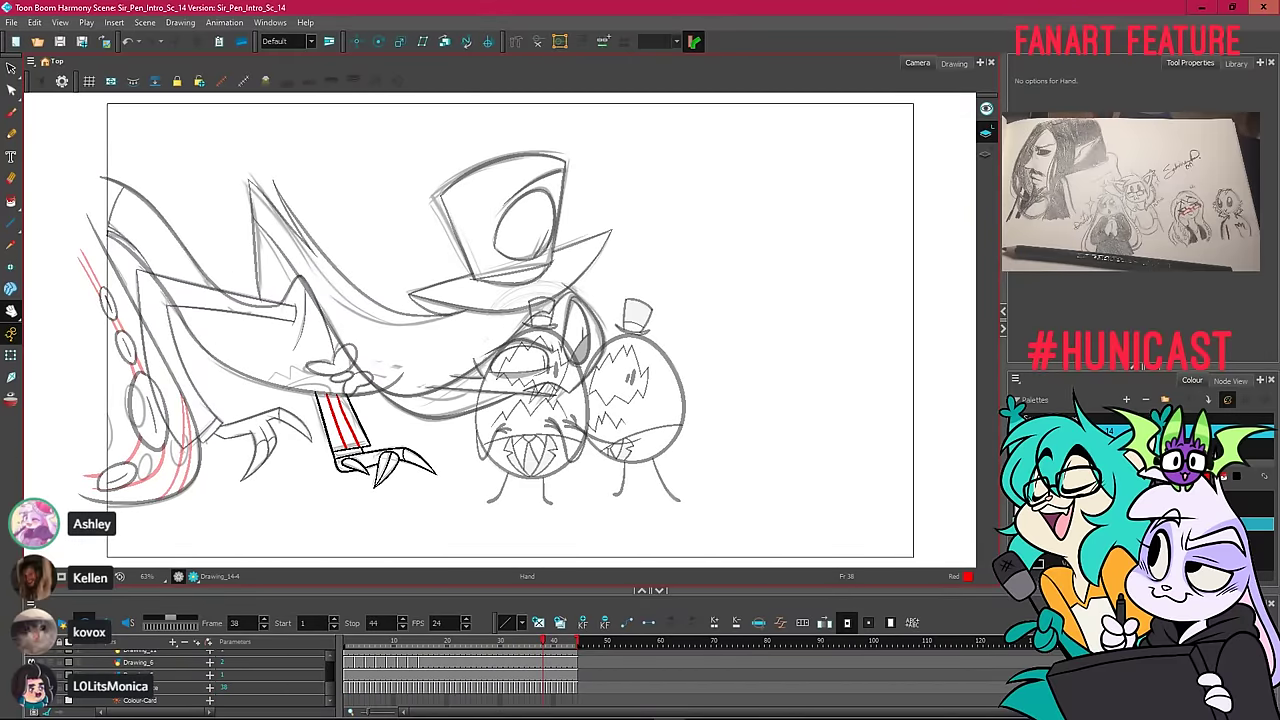
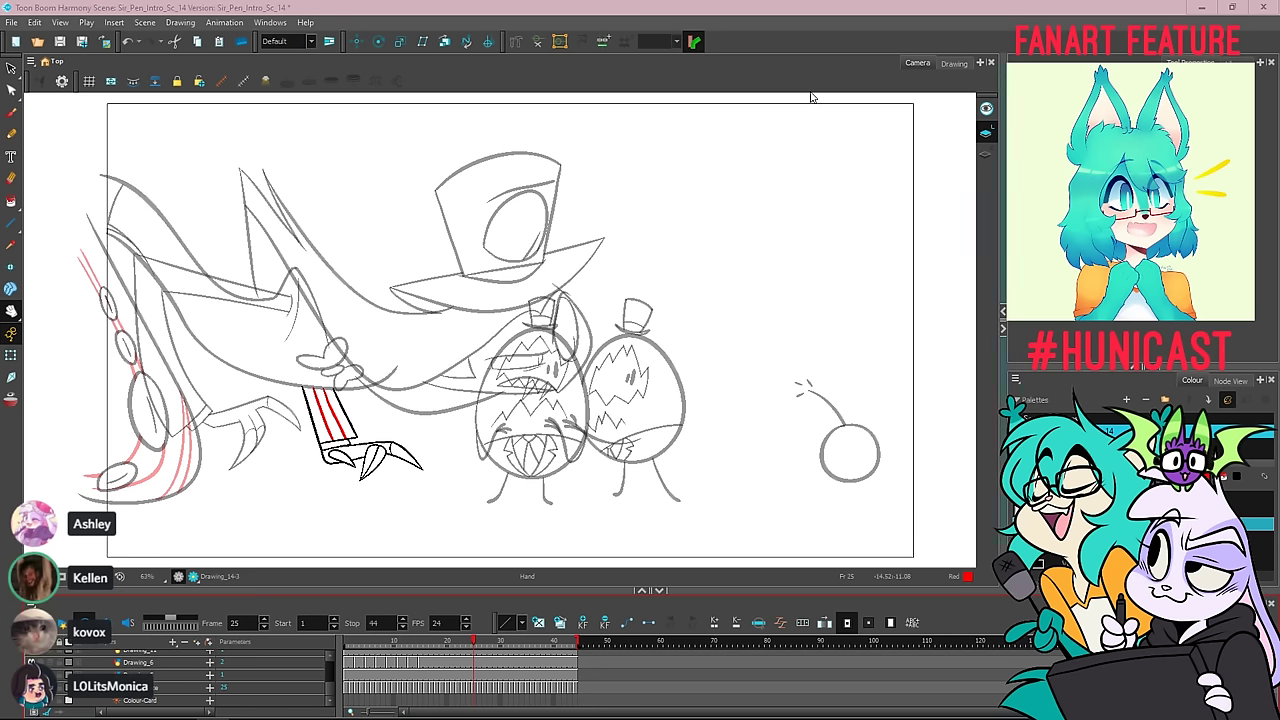
# Select the leg's Drawing_14 layer and move the playhead past frames 18 and 19 to the empty frame 20.
pyautogui.click(582, 6)
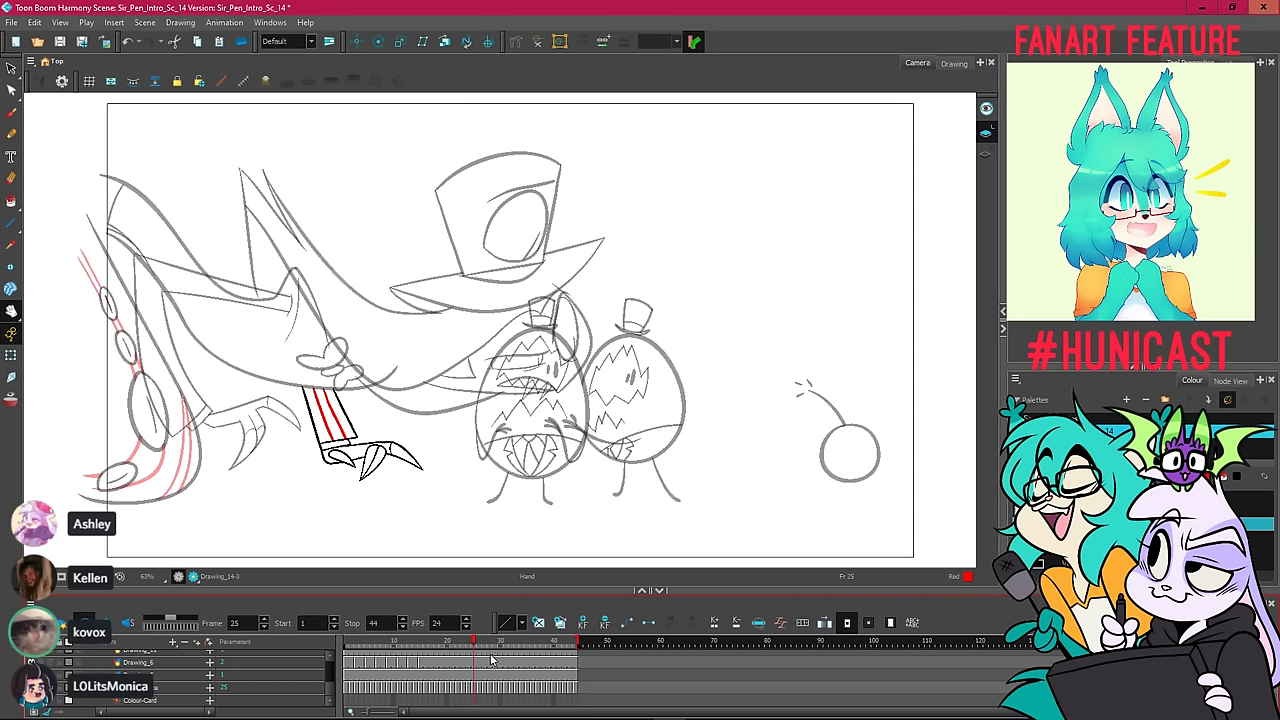
pyautogui.click(477, 684)
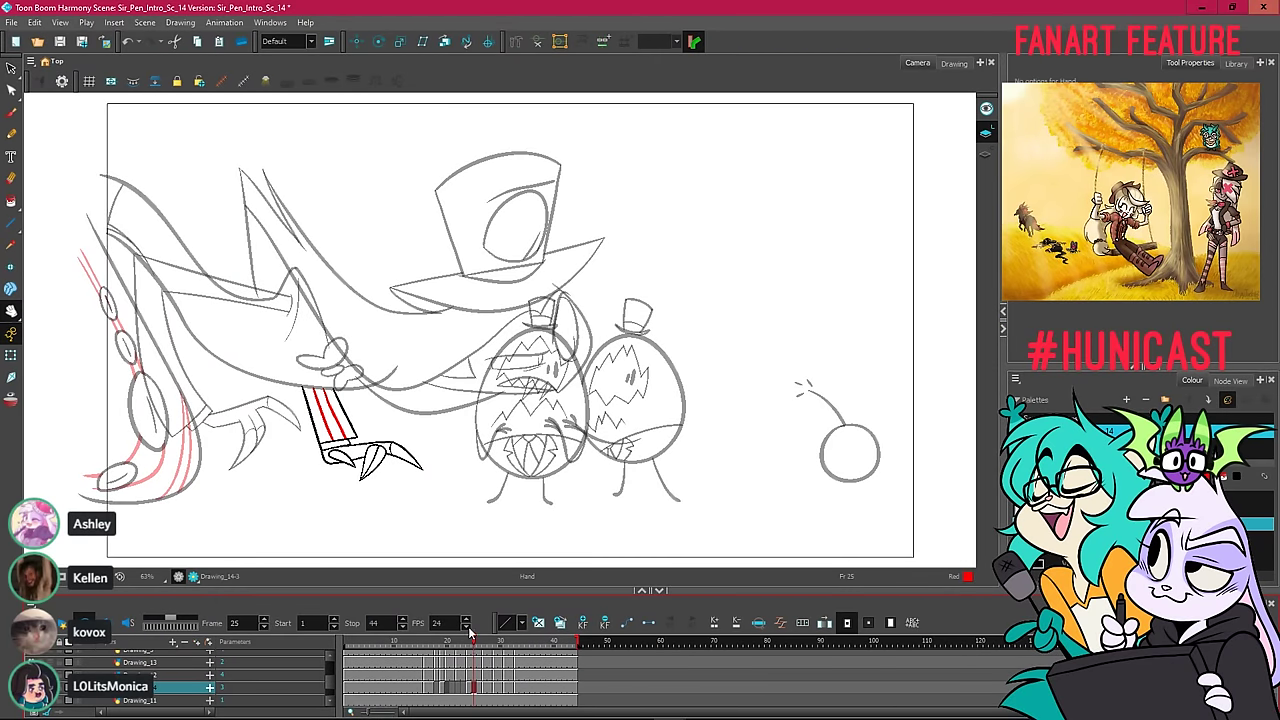
pyautogui.moveTo(472, 640); pyautogui.dragTo(436, 640)
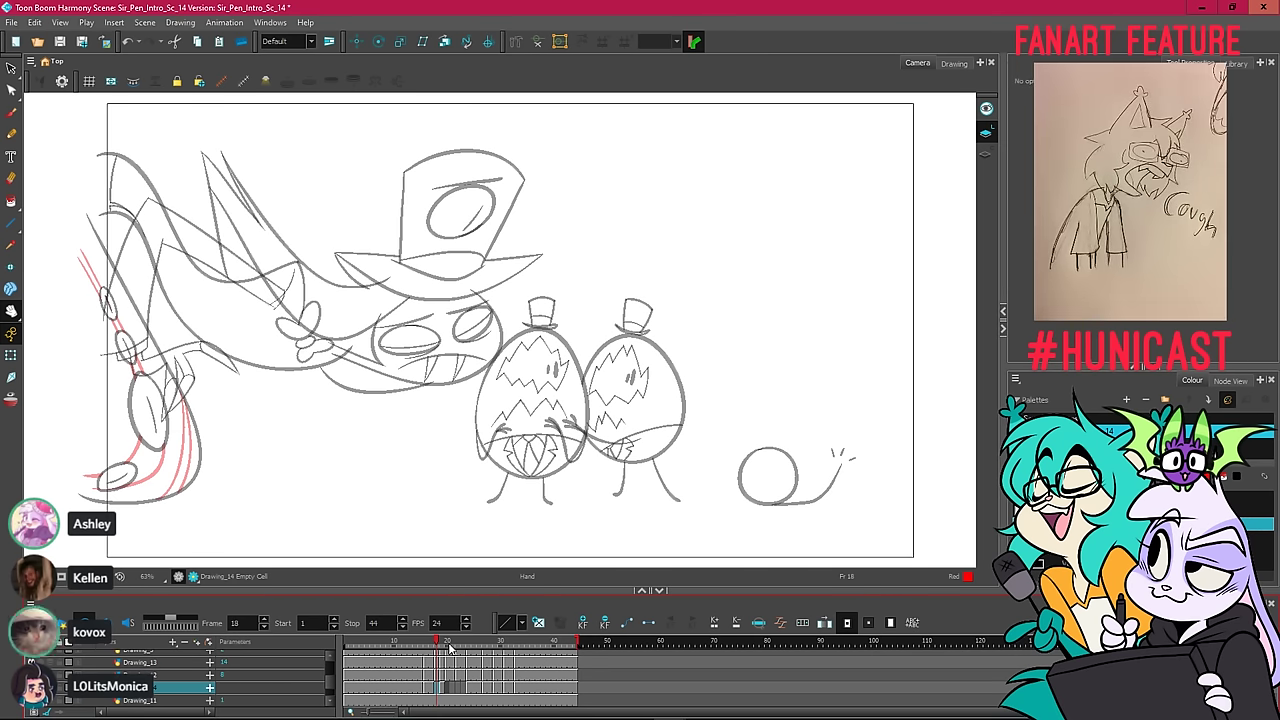
pyautogui.click(421, 646)
pyautogui.moveTo(421, 646); pyautogui.dragTo(442, 646)
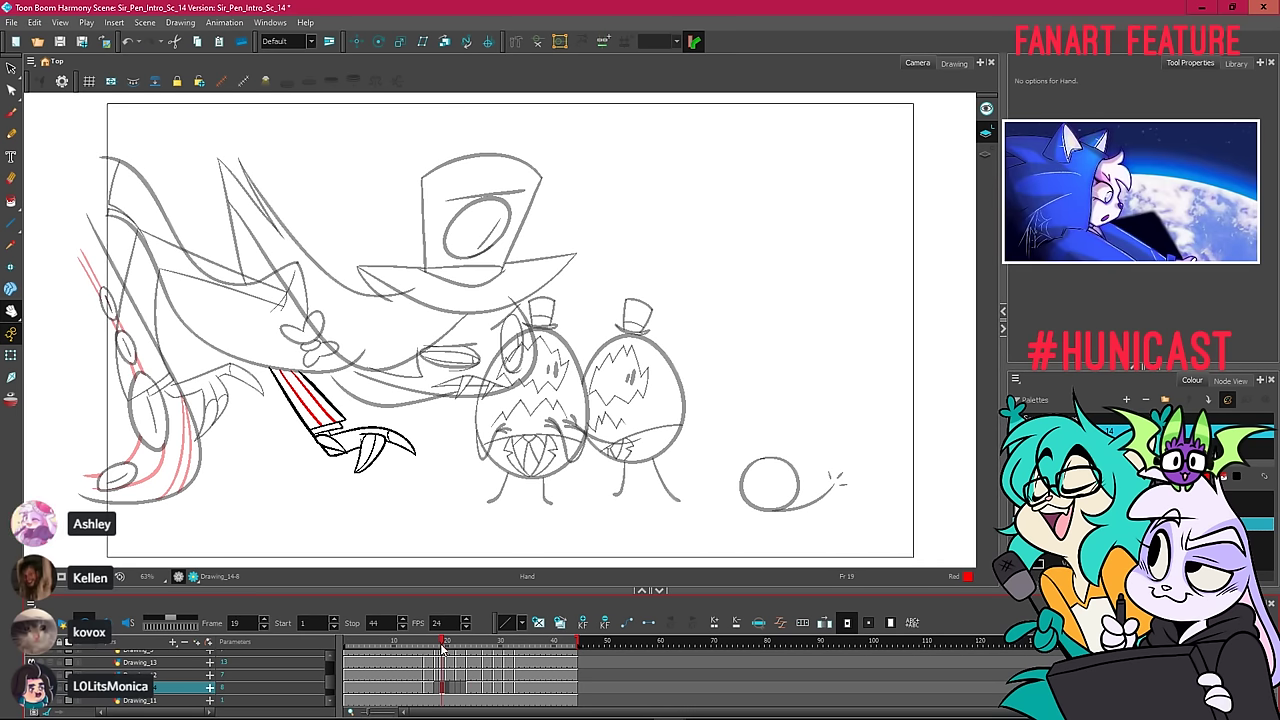
pyautogui.moveTo(443, 646)
pyautogui.mouseDown()
pyautogui.moveTo(443, 662)
pyautogui.moveTo(447, 648)
pyautogui.moveTo(434, 648)
pyautogui.moveTo(467, 648)
pyautogui.moveTo(450, 655)
pyautogui.mouseUp()
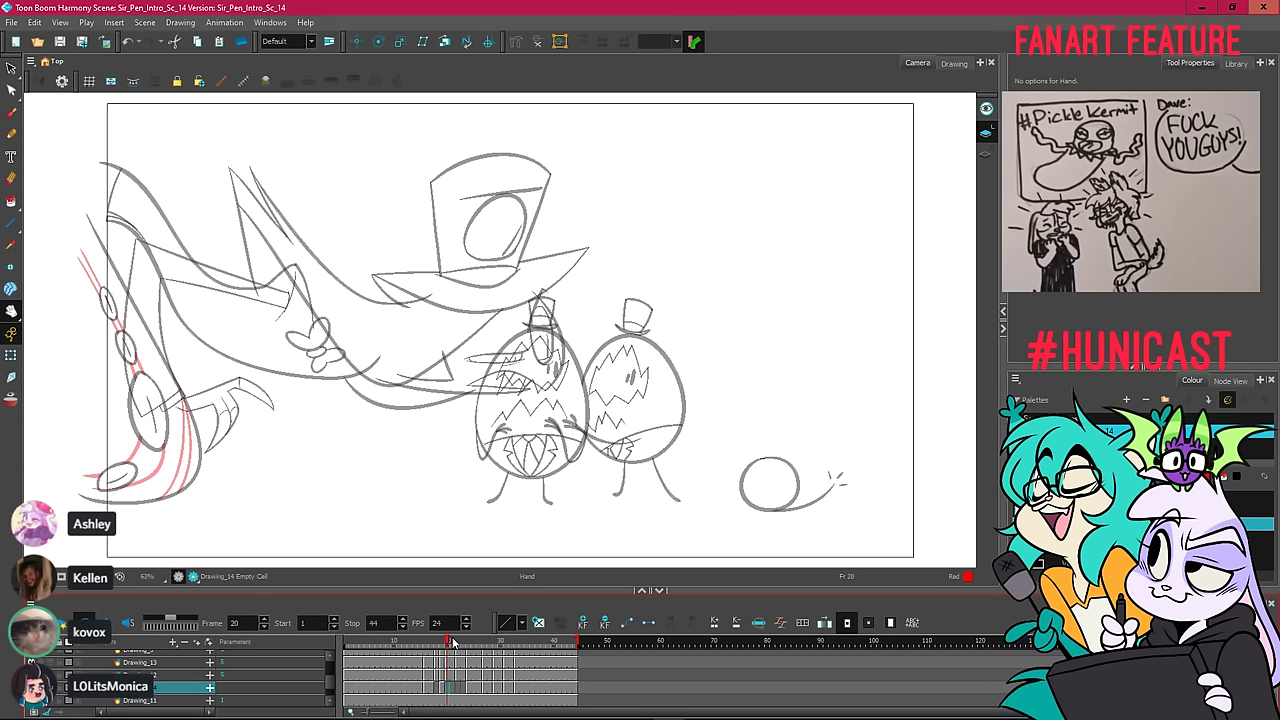
# Turn on onion skinning, compare frame 20 with frame 19, and shorten the onion skin's range of following frames.
pyautogui.click(12, 400)
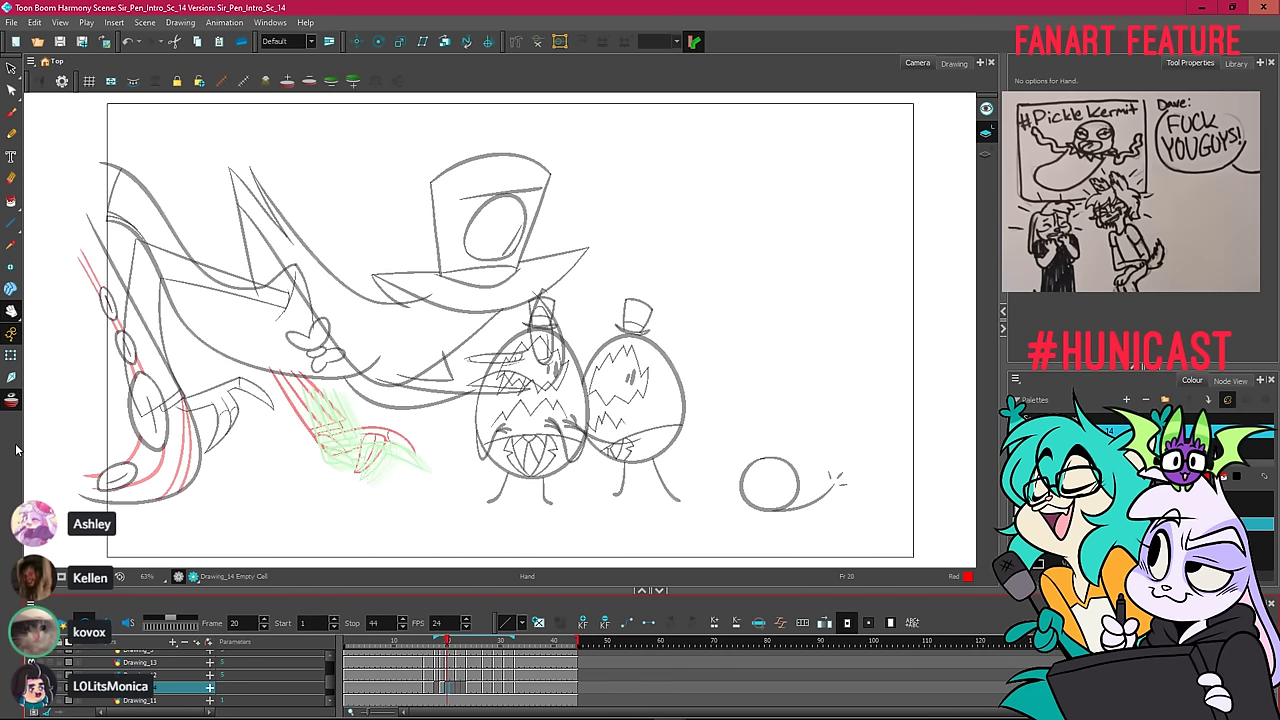
pyautogui.press(',')
pyautogui.press(',')
pyautogui.press(',')
pyautogui.press(',')
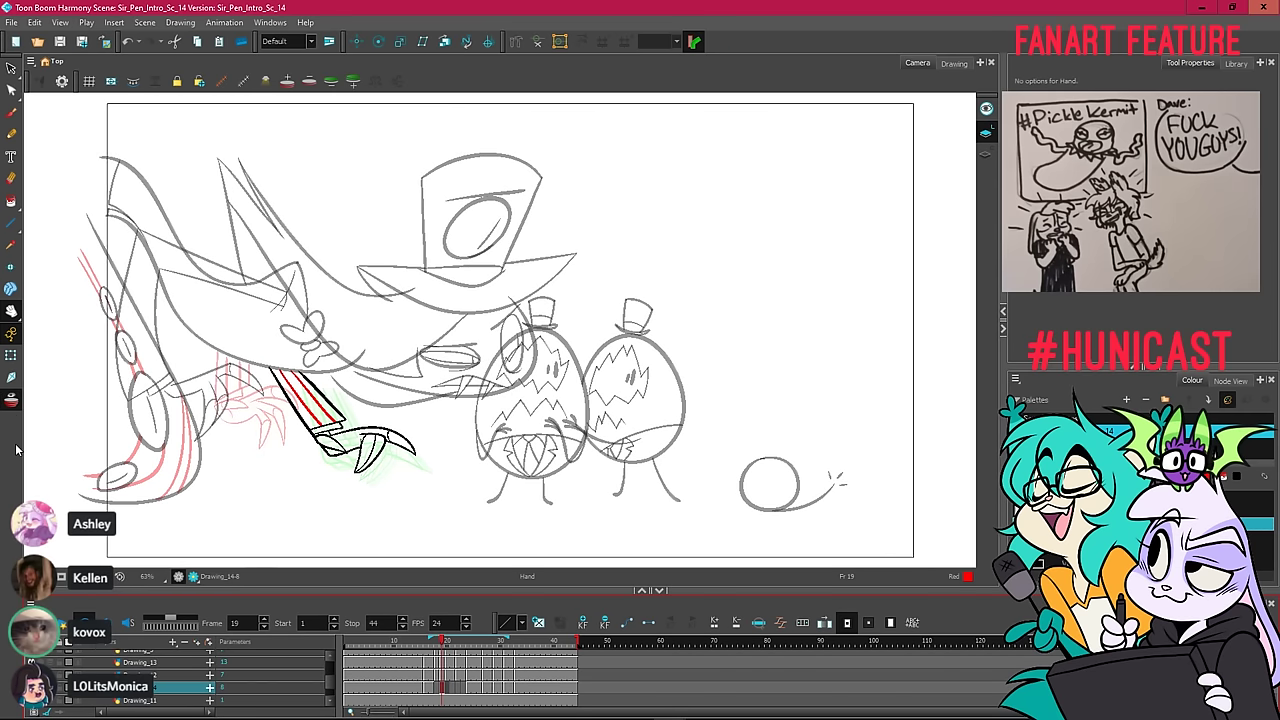
pyautogui.press('.')
pyautogui.press('.')
pyautogui.press('.')
pyautogui.press('.')
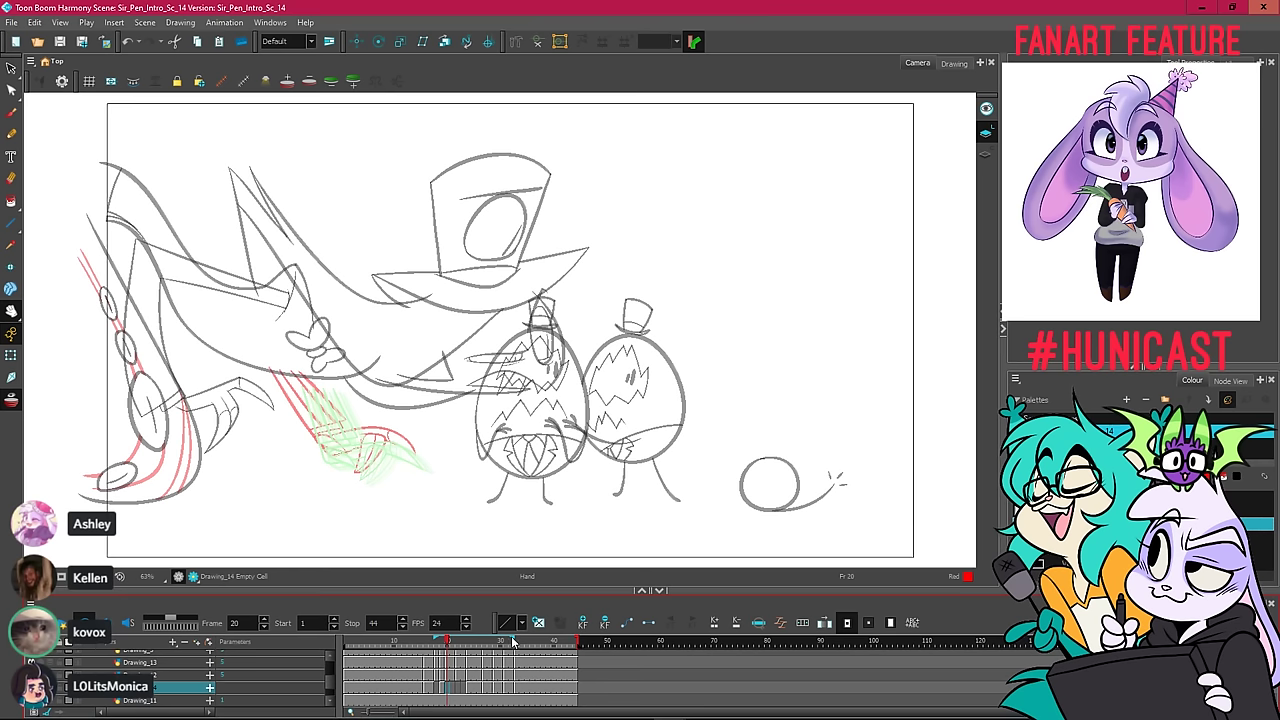
pyautogui.moveTo(513, 641); pyautogui.dragTo(487, 667)
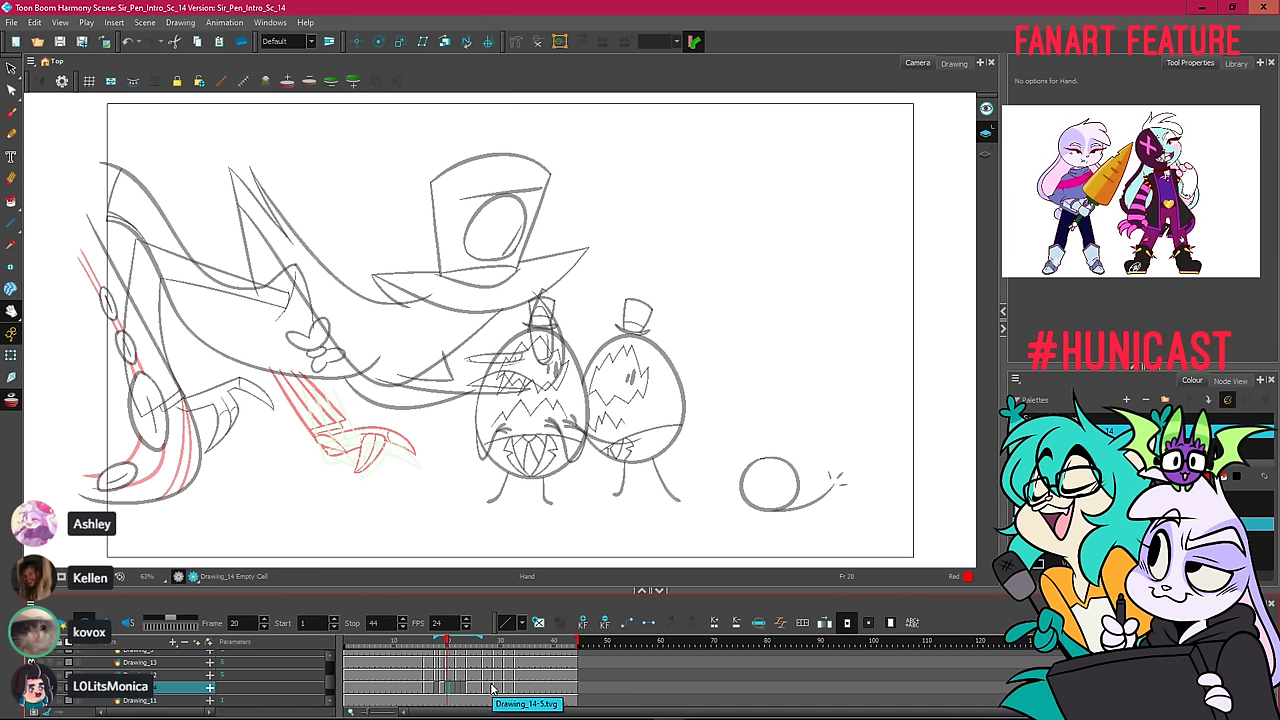
# Ink the leg's two sides and closing lower edge in black on frame 20 with the Pencil, redoing strokes until they sit right.
pyautogui.click(11, 134)
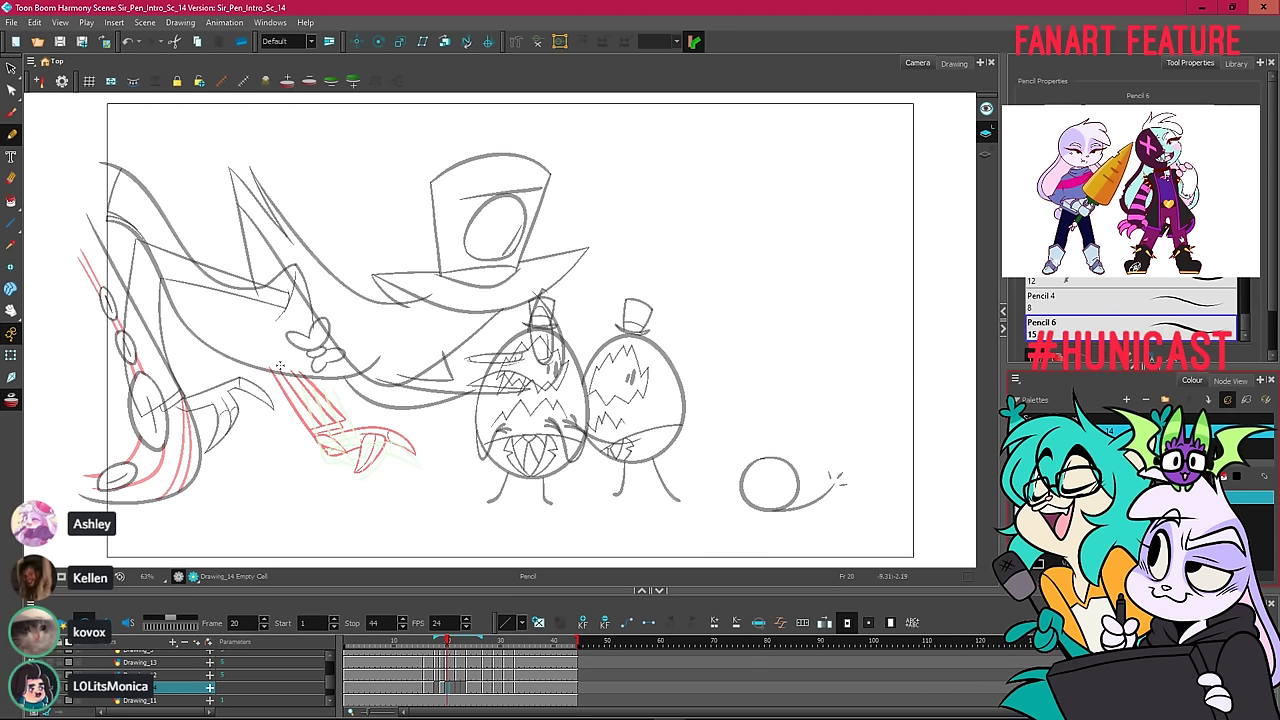
pyautogui.scroll(2, 281, 366)
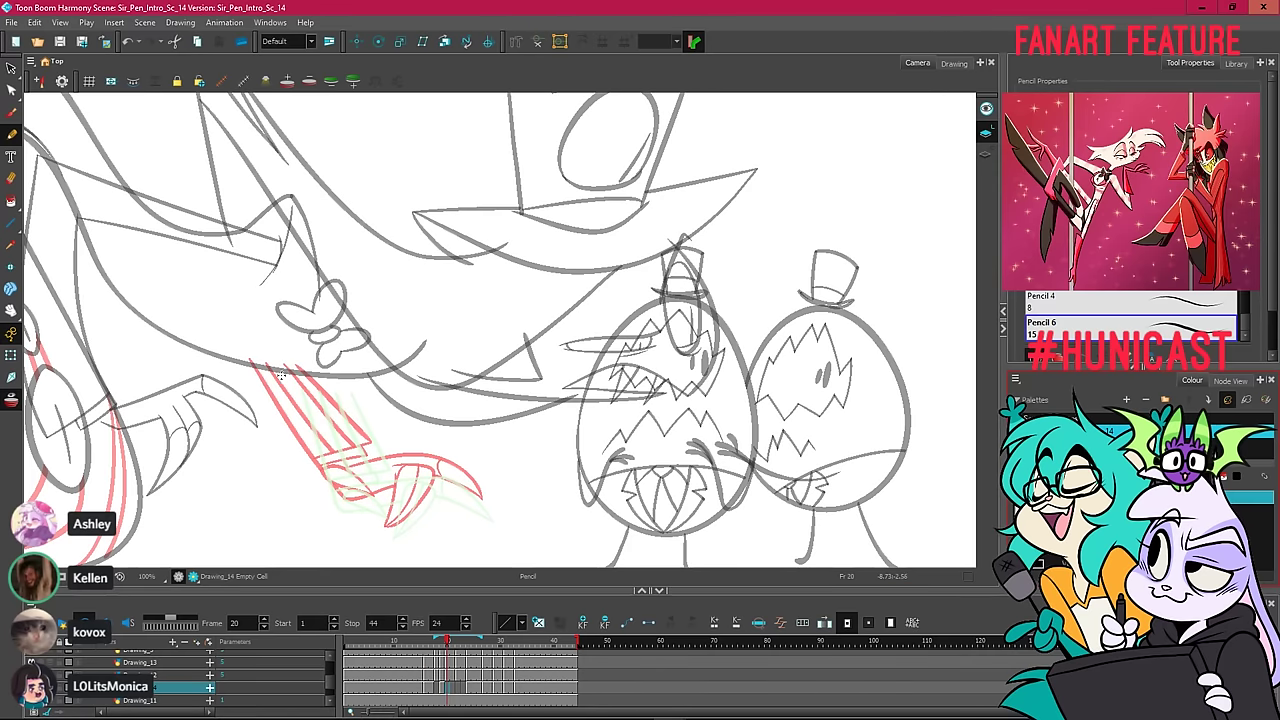
pyautogui.moveTo(279, 372); pyautogui.dragTo(321, 466)
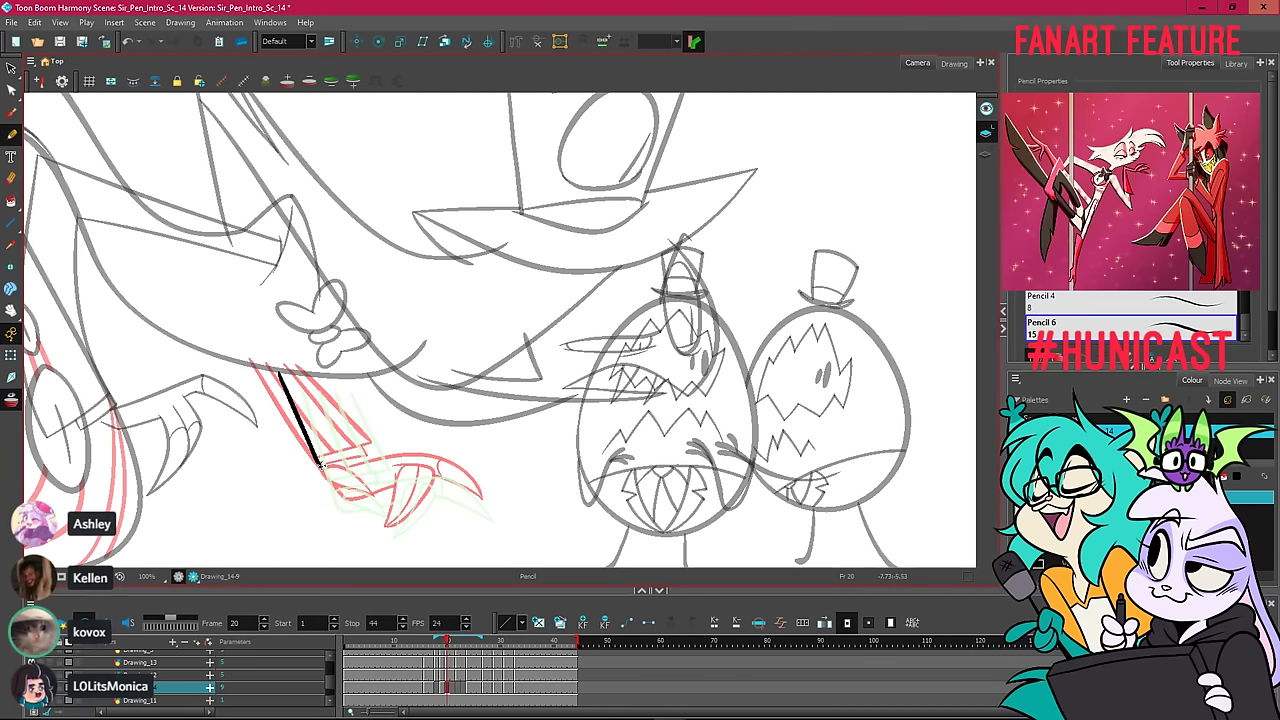
pyautogui.hotkey('ctrl', 'z')
pyautogui.hotkey('ctrl', 'z')
pyautogui.moveTo(289, 402); pyautogui.dragTo(320, 464)
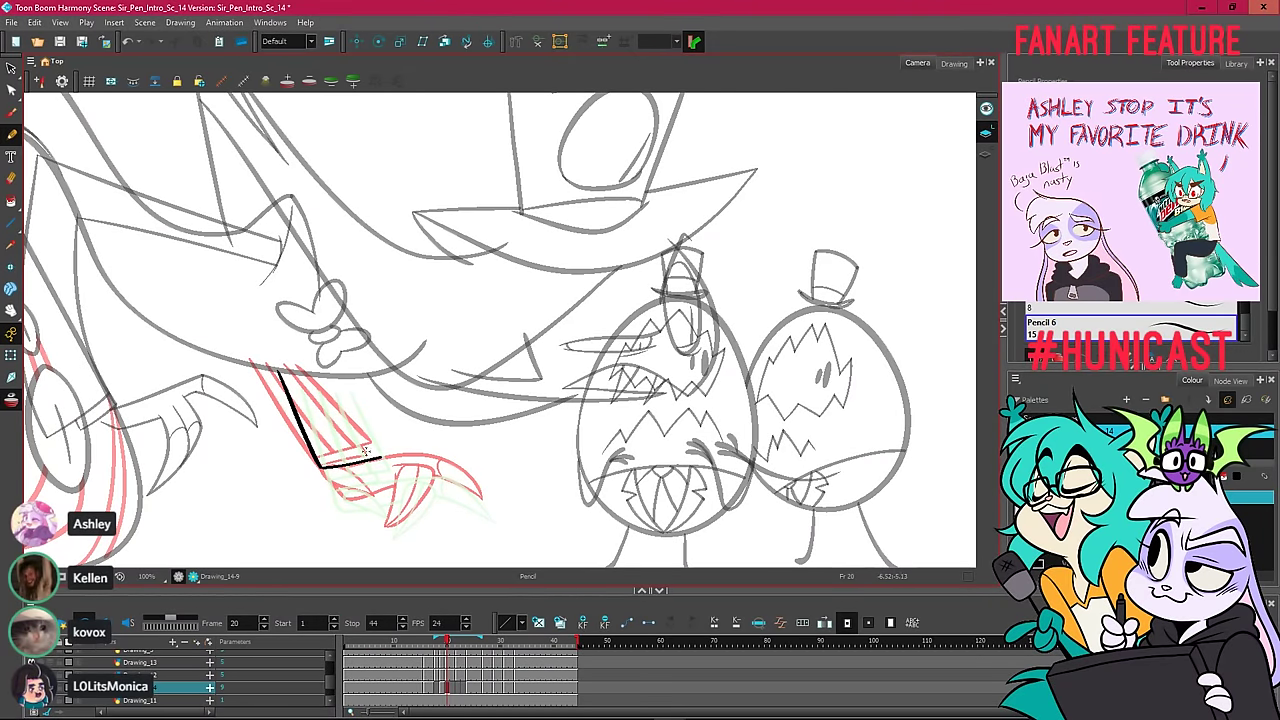
pyautogui.hotkey('ctrl', 'z')
pyautogui.moveTo(322, 464); pyautogui.dragTo(380, 455)
pyautogui.hotkey('ctrl', 'z')
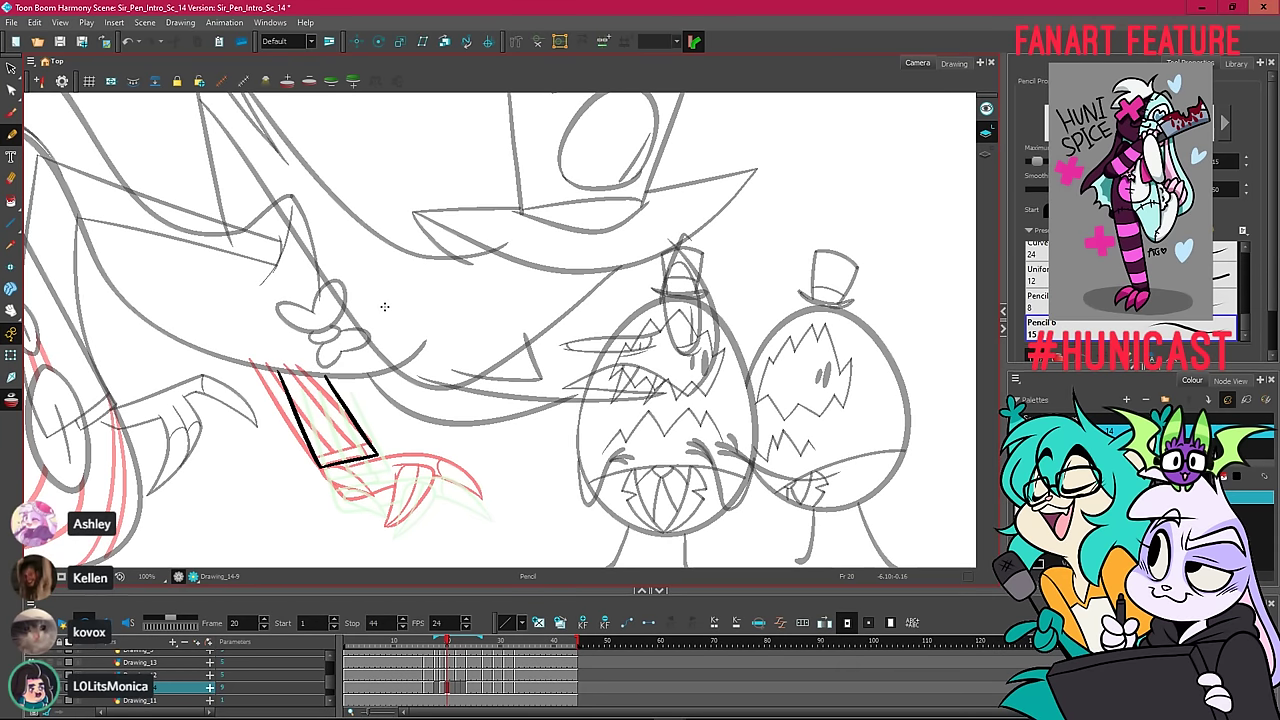
# Select the inked leg outline on frame 20 and nudge its lower end slightly.
pyautogui.hotkey('alt', 's')
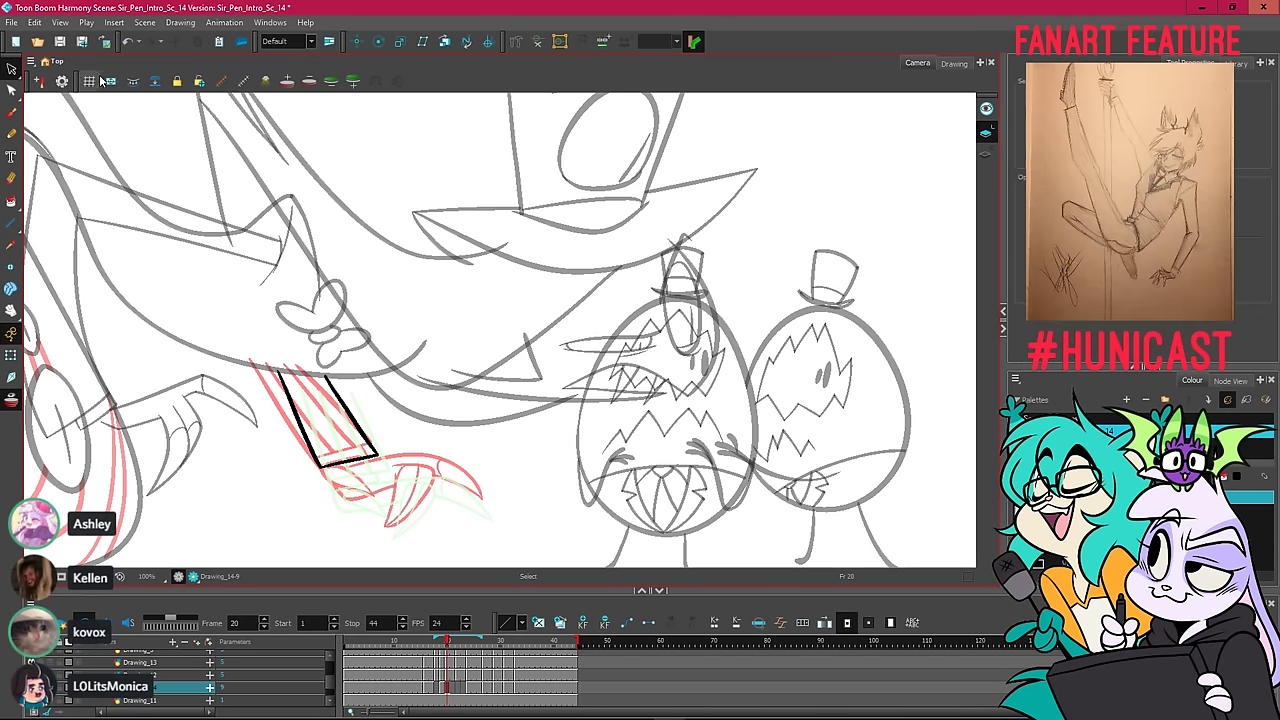
pyautogui.moveTo(386, 310)
pyautogui.mouseDown()
pyautogui.moveTo(340, 340)
pyautogui.moveTo(400, 330)
pyautogui.mouseUp()
pyautogui.moveTo(327, 469); pyautogui.dragTo(341, 468)
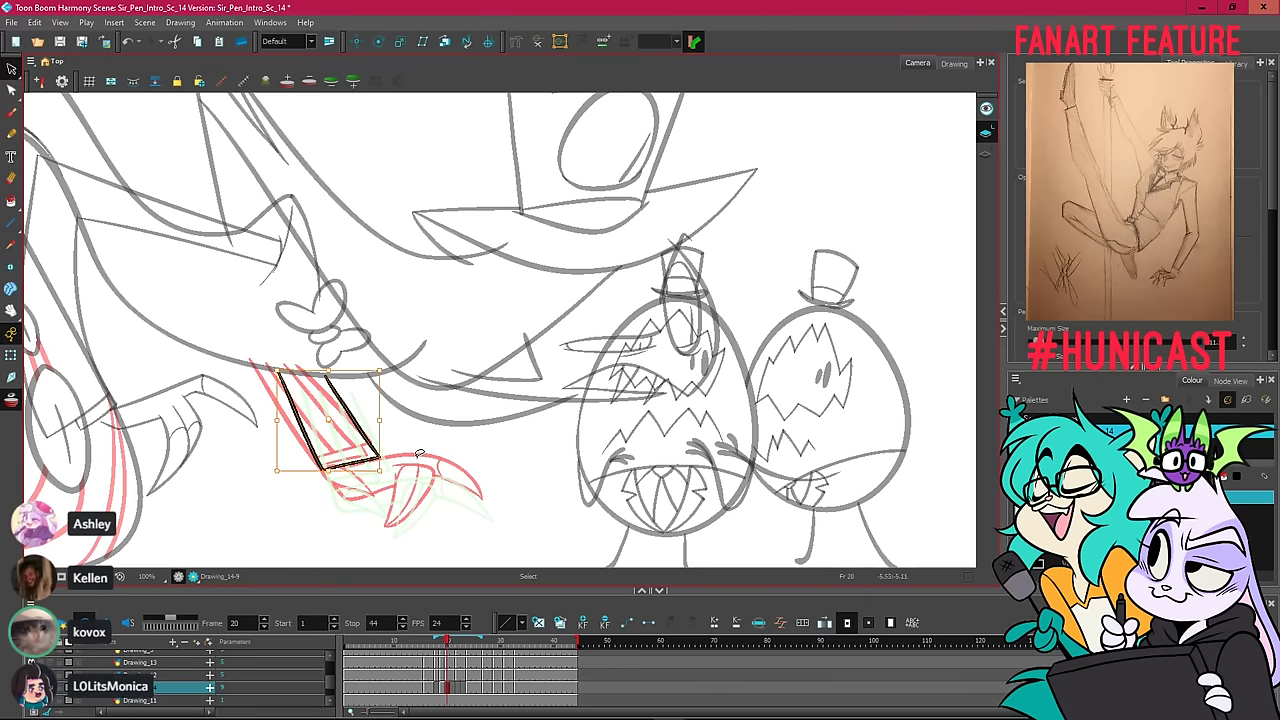
pyautogui.click(419, 453)
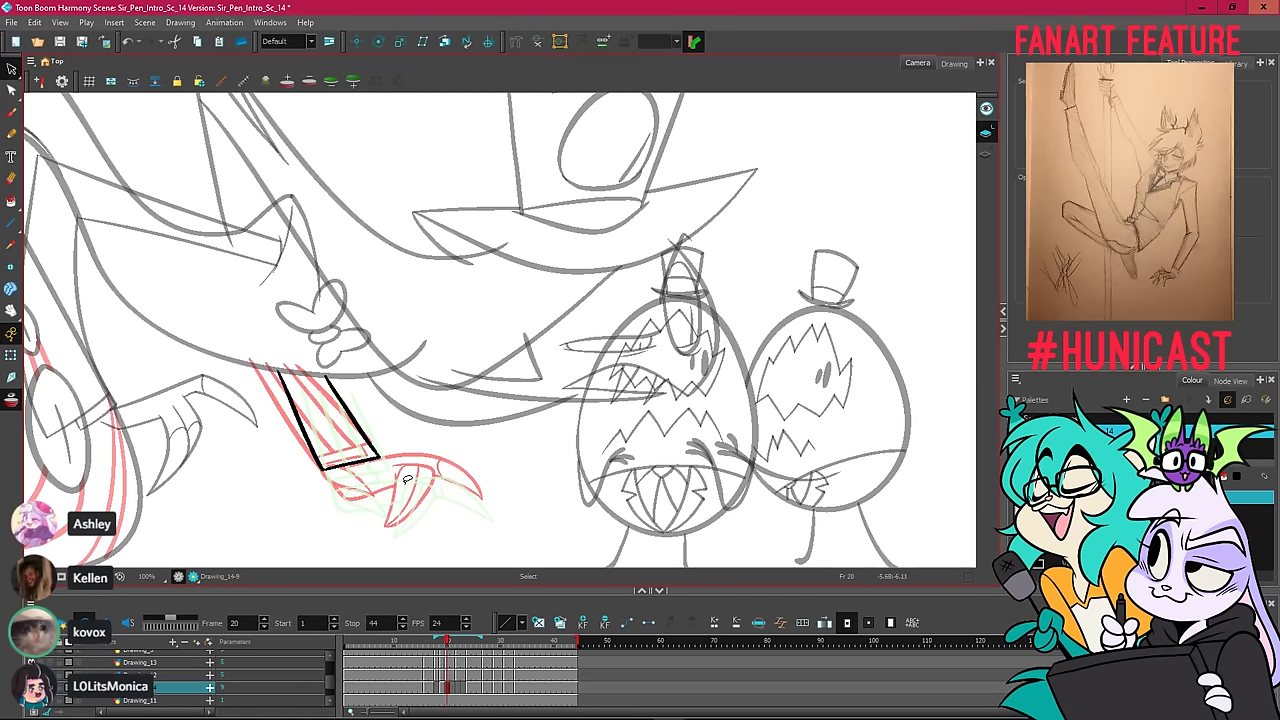
# Ink the foot's lower and upper curves in black from the ankle to the long front claw's tip.
pyautogui.moveTo(418, 506); pyautogui.dragTo(404, 472)
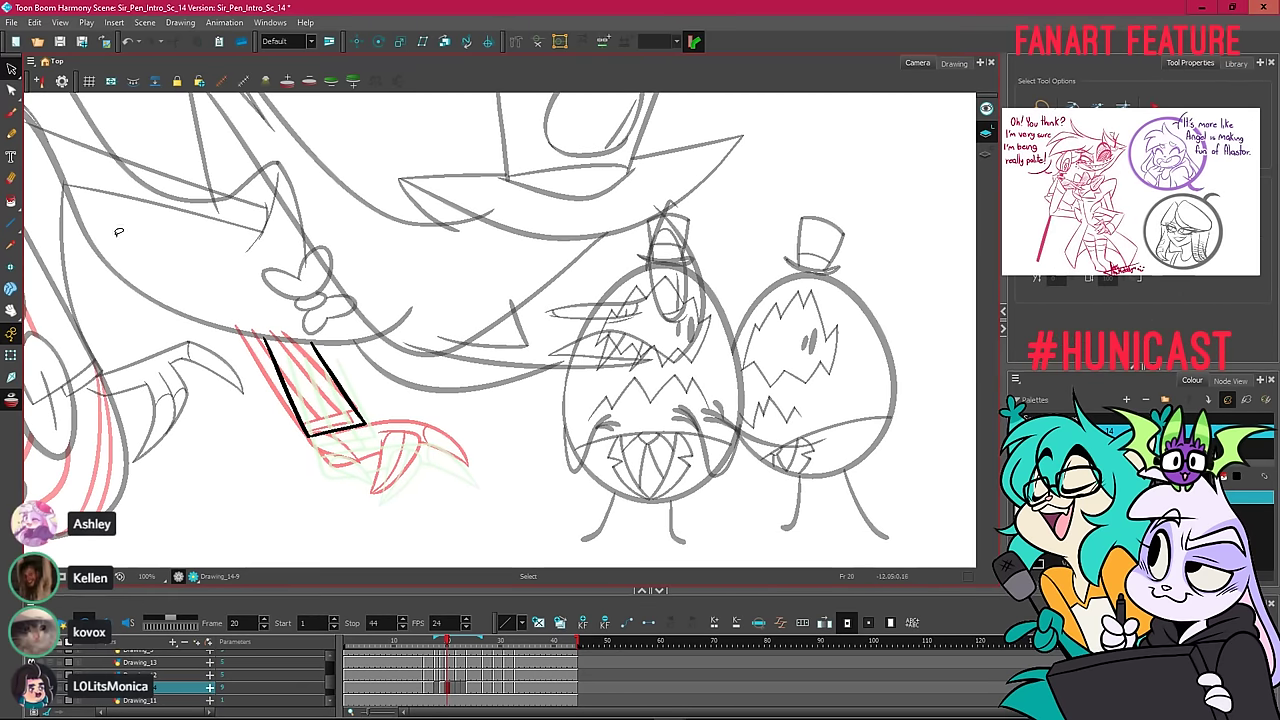
pyautogui.click(10, 135)
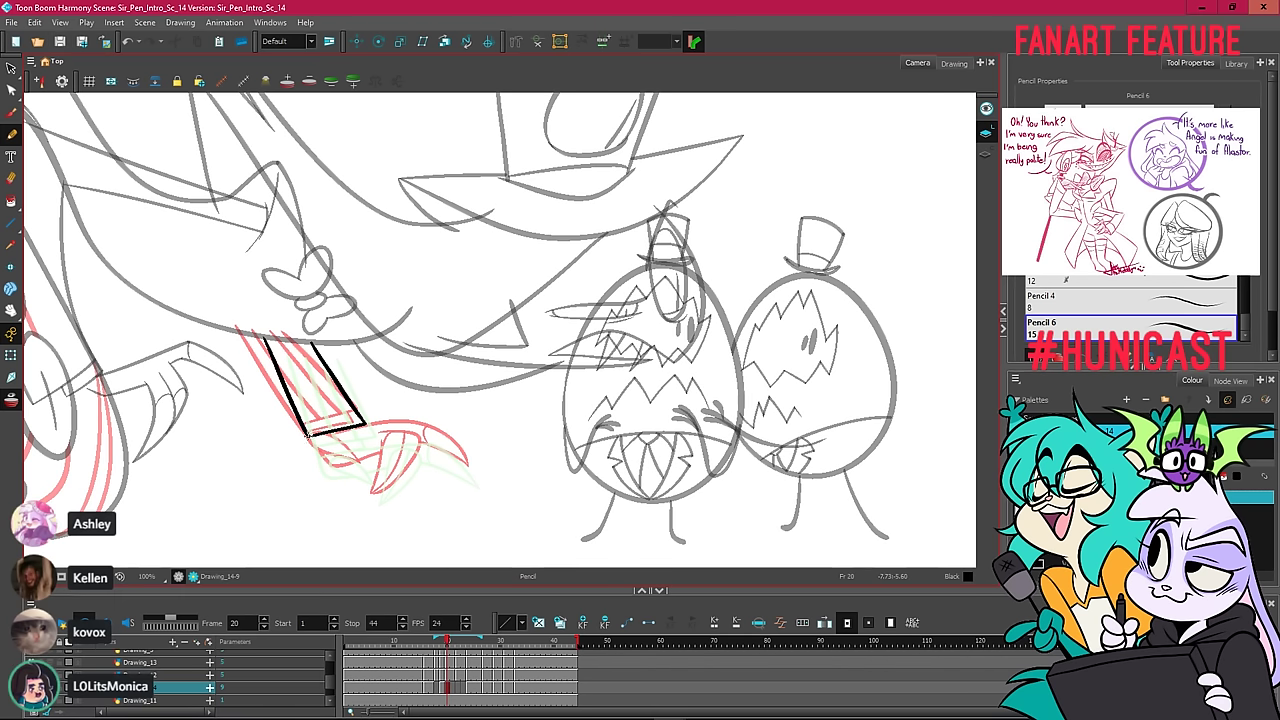
pyautogui.hotkey('ctrl', 'z')
pyautogui.moveTo(307, 435)
pyautogui.mouseDown()
pyautogui.moveTo(322, 462)
pyautogui.moveTo(432, 455)
pyautogui.moveTo(475, 479)
pyautogui.mouseUp()
pyautogui.hotkey('ctrl', 'z')
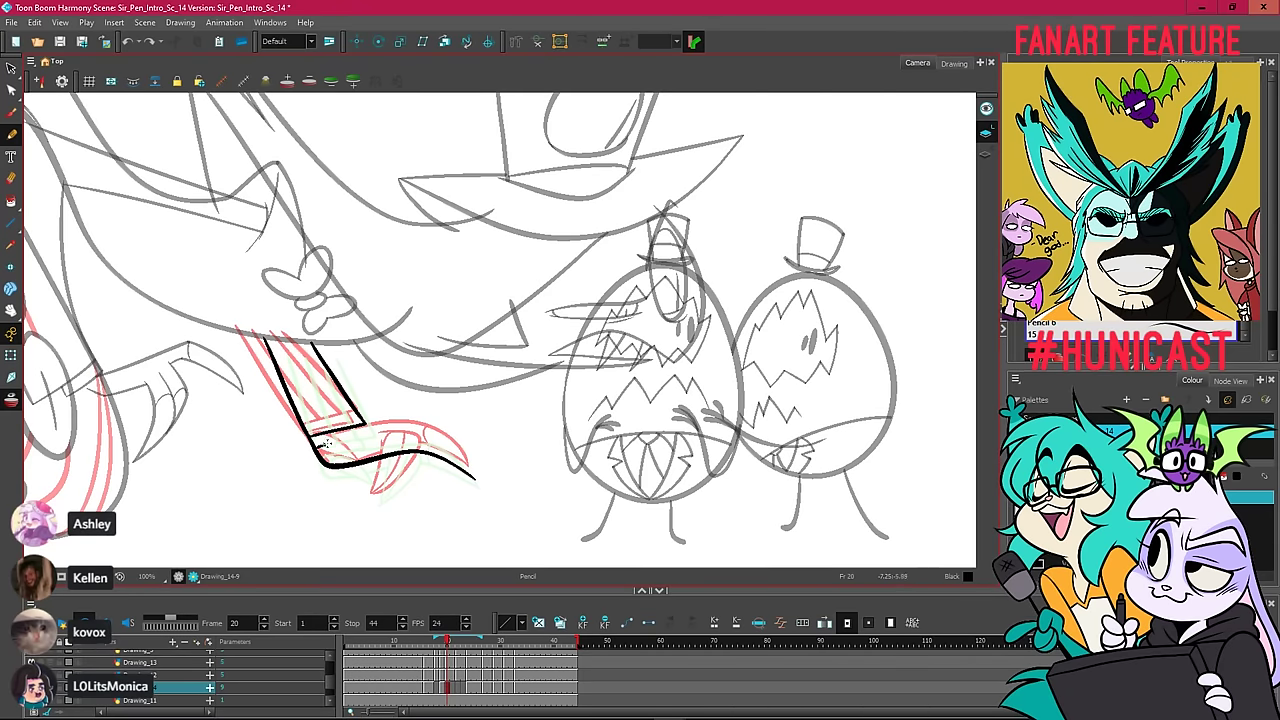
pyautogui.moveTo(326, 443)
pyautogui.mouseDown()
pyautogui.moveTo(405, 432)
pyautogui.moveTo(450, 448)
pyautogui.moveTo(474, 478)
pyautogui.mouseUp()
pyautogui.hotkey('ctrl', 'z')
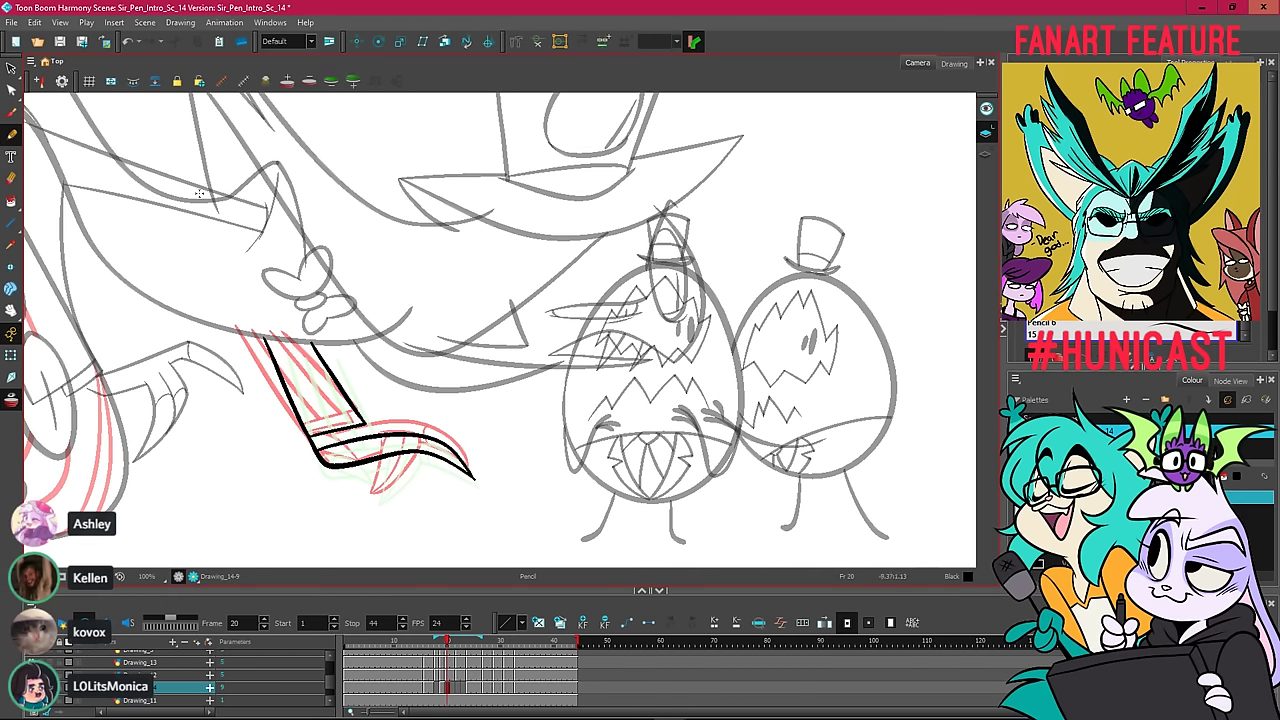
# Reshape the foot's upper curve with the Contour Editor, raising its arch and smoothing it toward the claw tip.
pyautogui.hotkey('alt', 'q')
pyautogui.scroll(3, 465, 465)
pyautogui.click(474, 484)
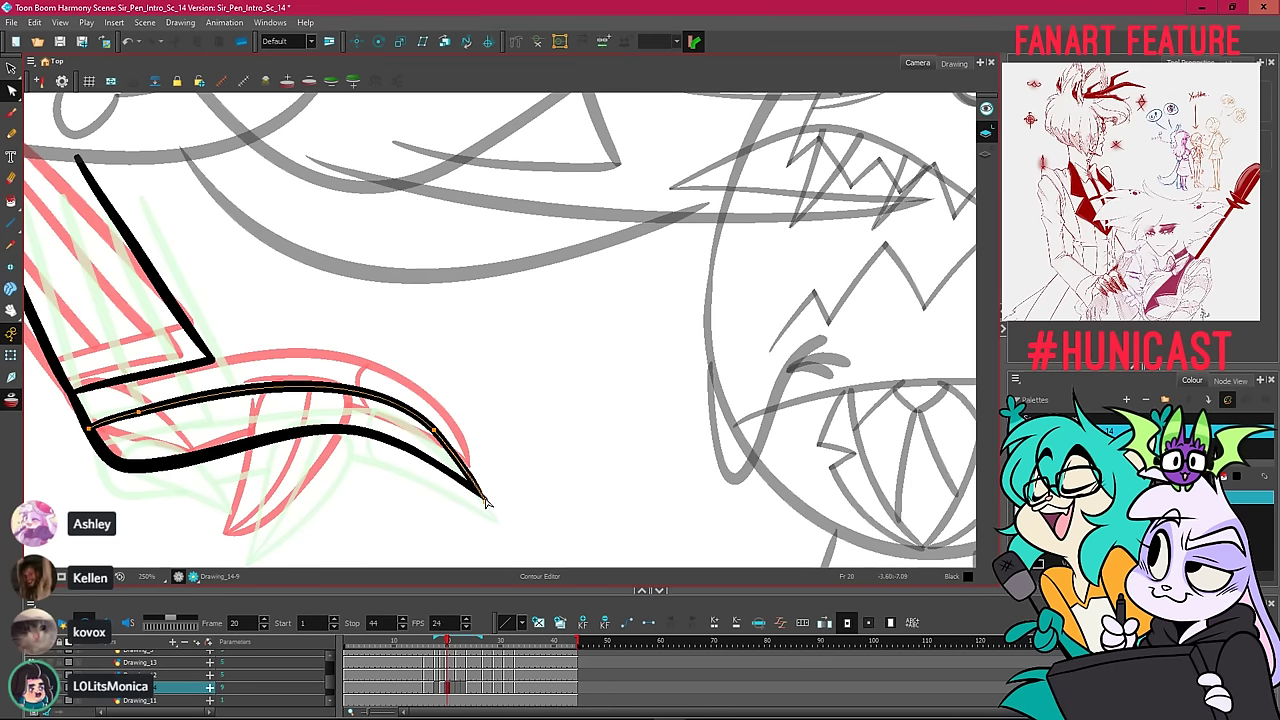
pyautogui.moveTo(369, 390); pyautogui.dragTo(368, 383)
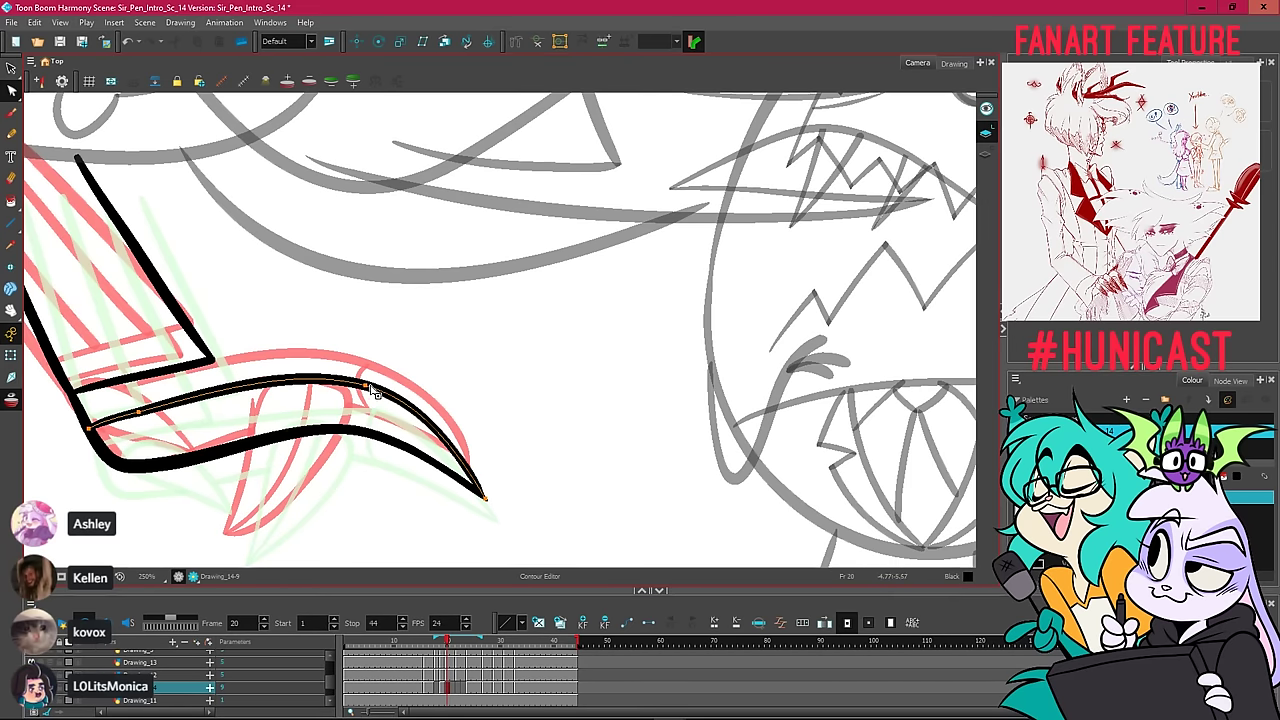
pyautogui.click(440, 391)
pyautogui.click(488, 500)
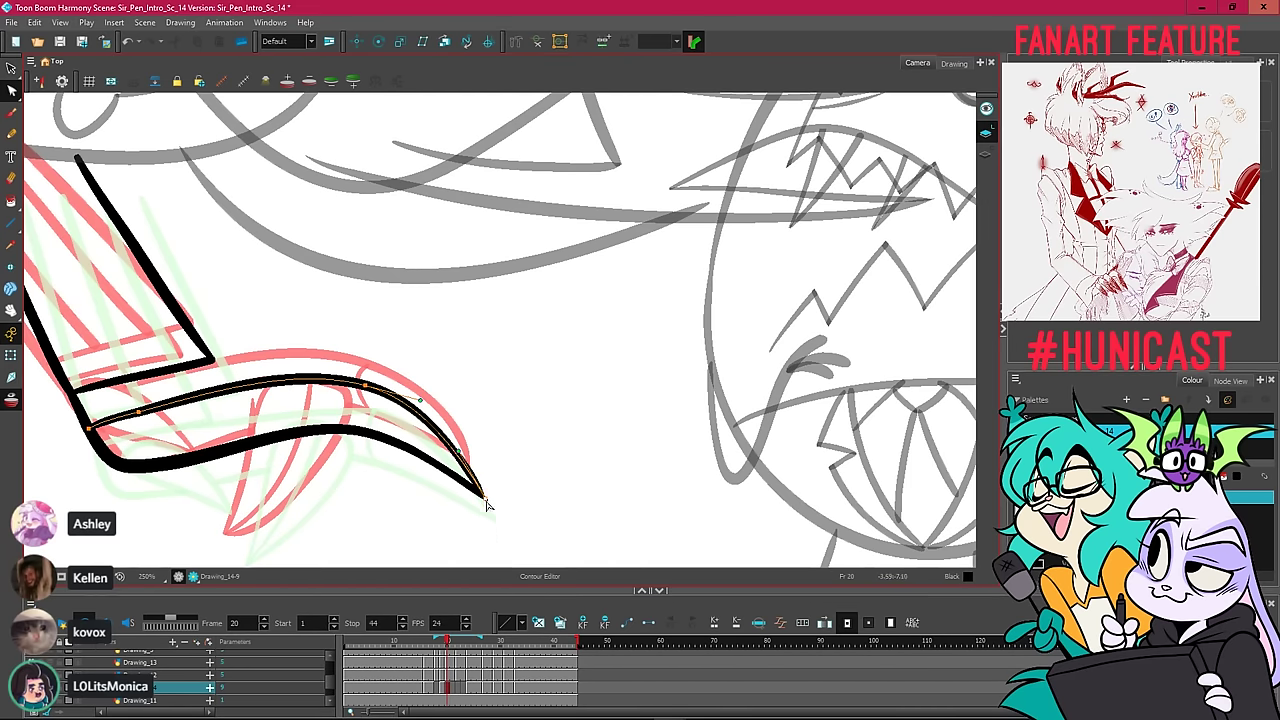
pyautogui.click(500, 502)
pyautogui.press('1')
pyautogui.moveTo(466, 414)
pyautogui.mouseDown()
pyautogui.moveTo(581, 390)
pyautogui.moveTo(535, 399)
pyautogui.mouseUp()
# Compare the inked leg and foot on frame 20 with frame 19 by flipping between the two frames.
pyautogui.press('.')
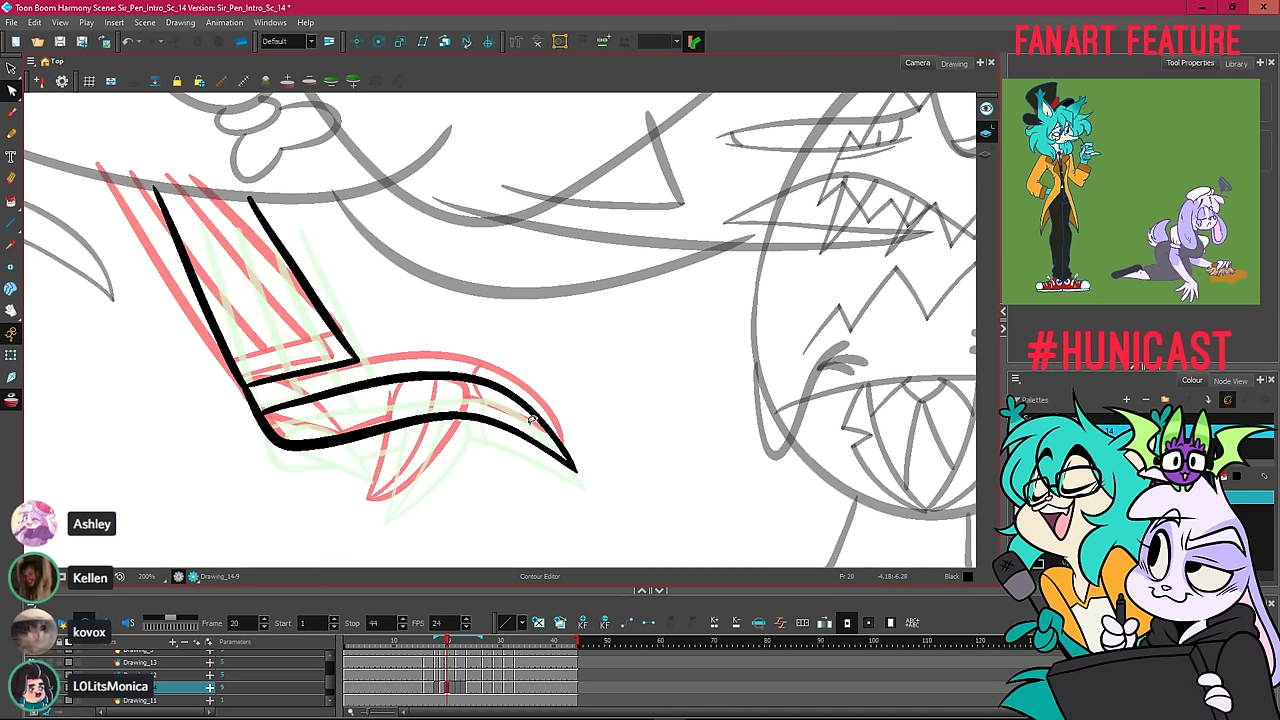
pyautogui.press('.')
pyautogui.scroll(-2, 530, 400)
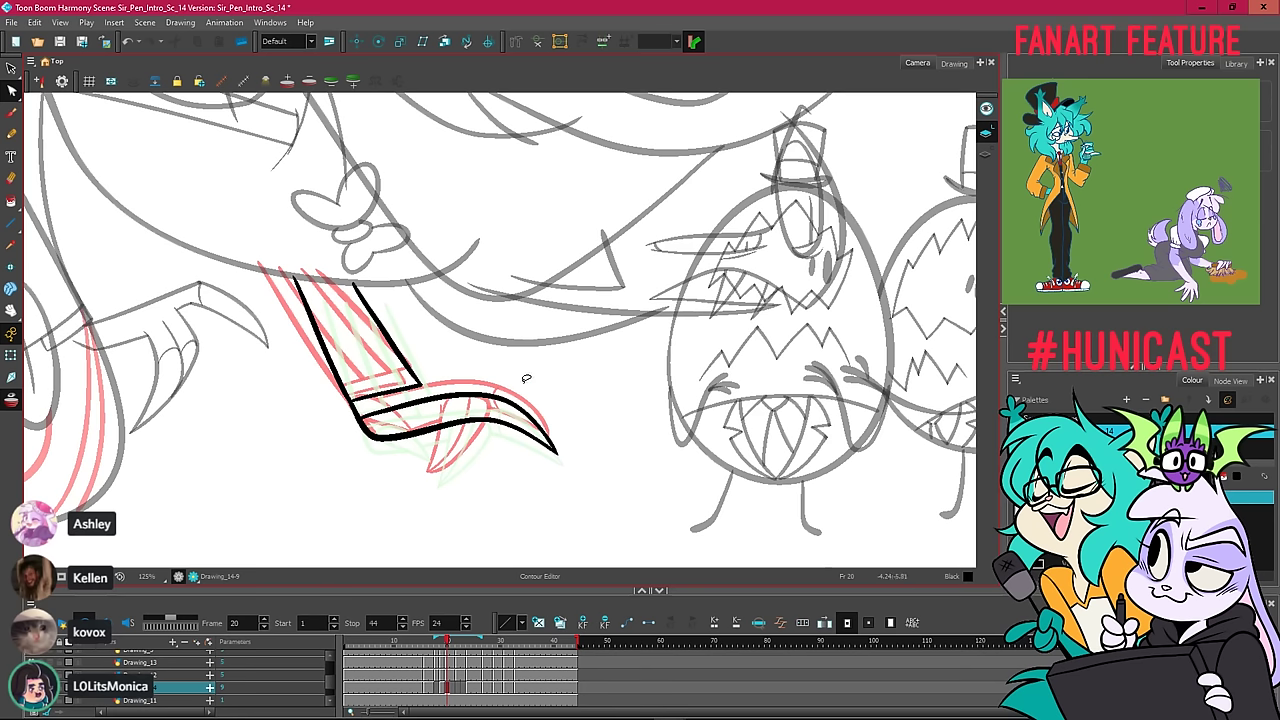
pyautogui.moveTo(227, 317); pyautogui.dragTo(450, 230)
pyautogui.click(544, 358)
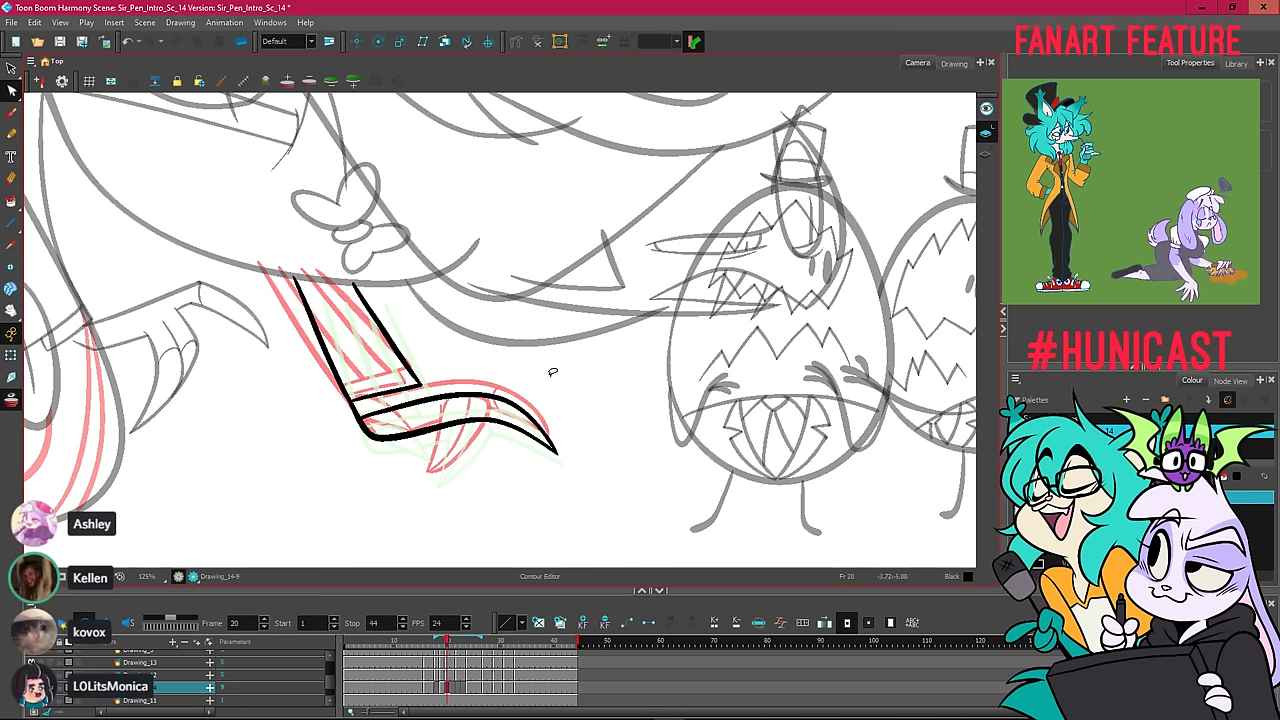
pyautogui.press(',')
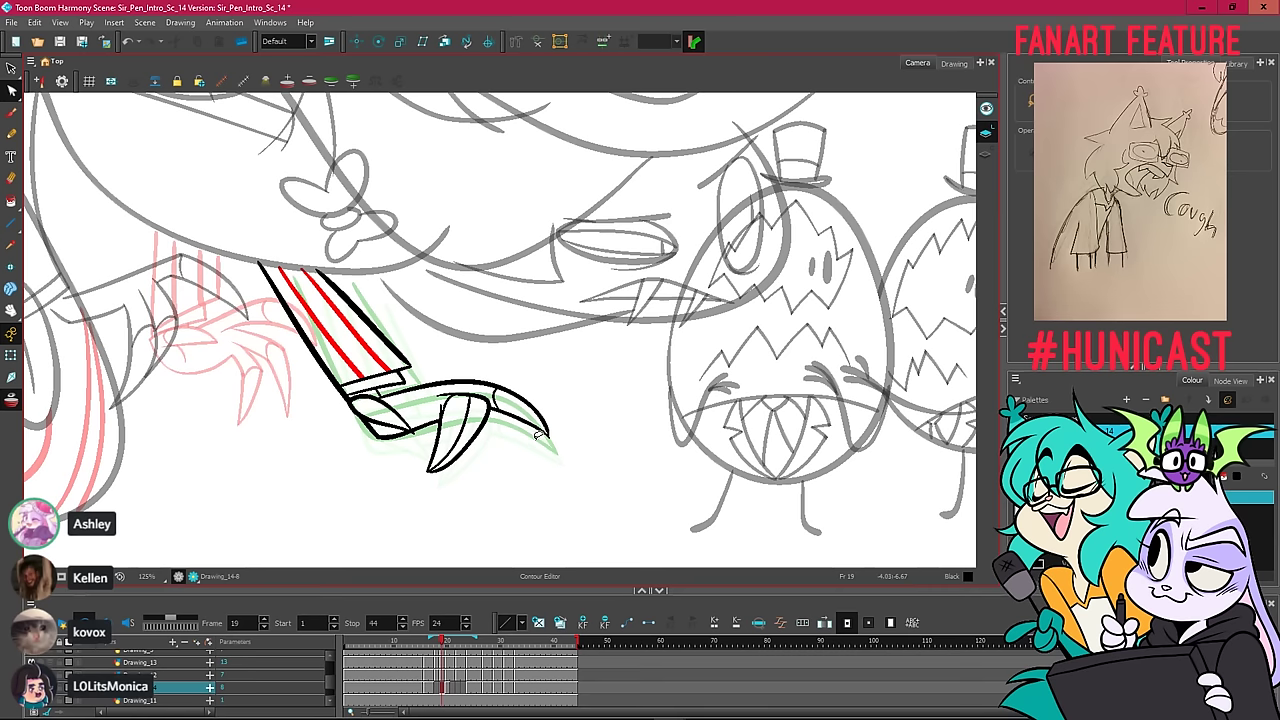
pyautogui.press('.')
pyautogui.press(',')
pyautogui.press('.')
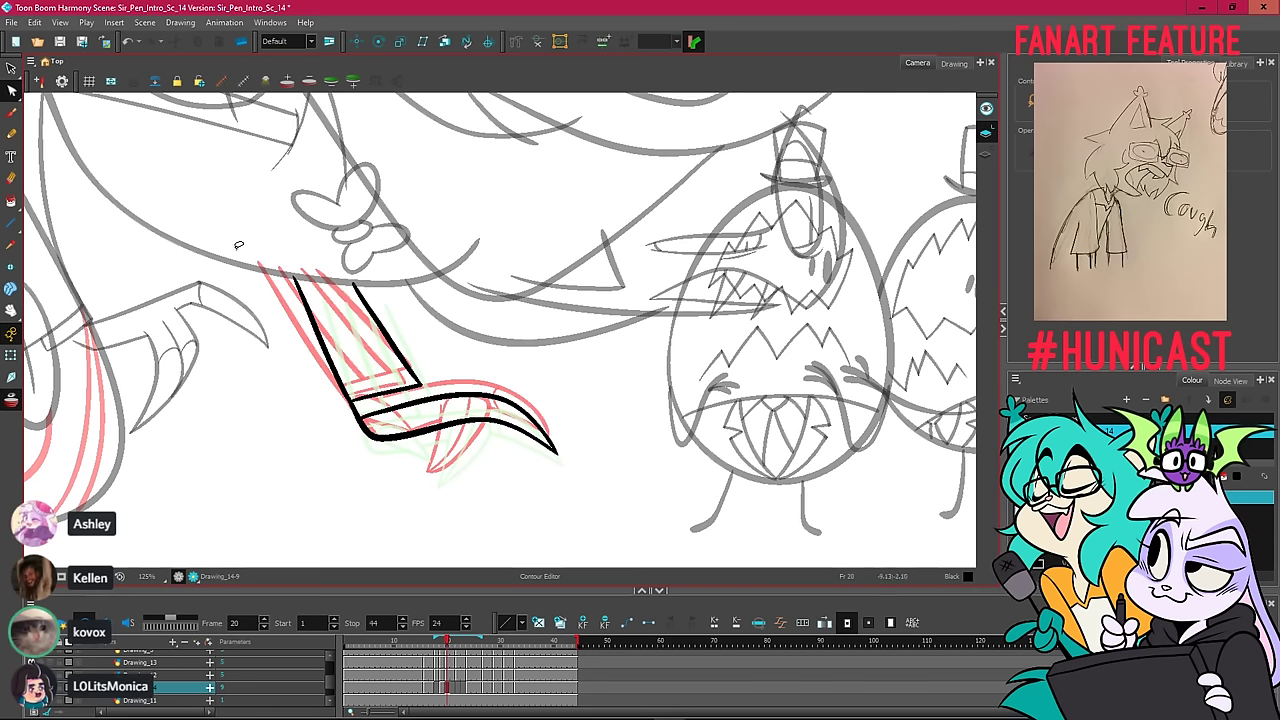
# Try to ink the small heel claw by hand on frame 20's foot.
pyautogui.click(12, 136)
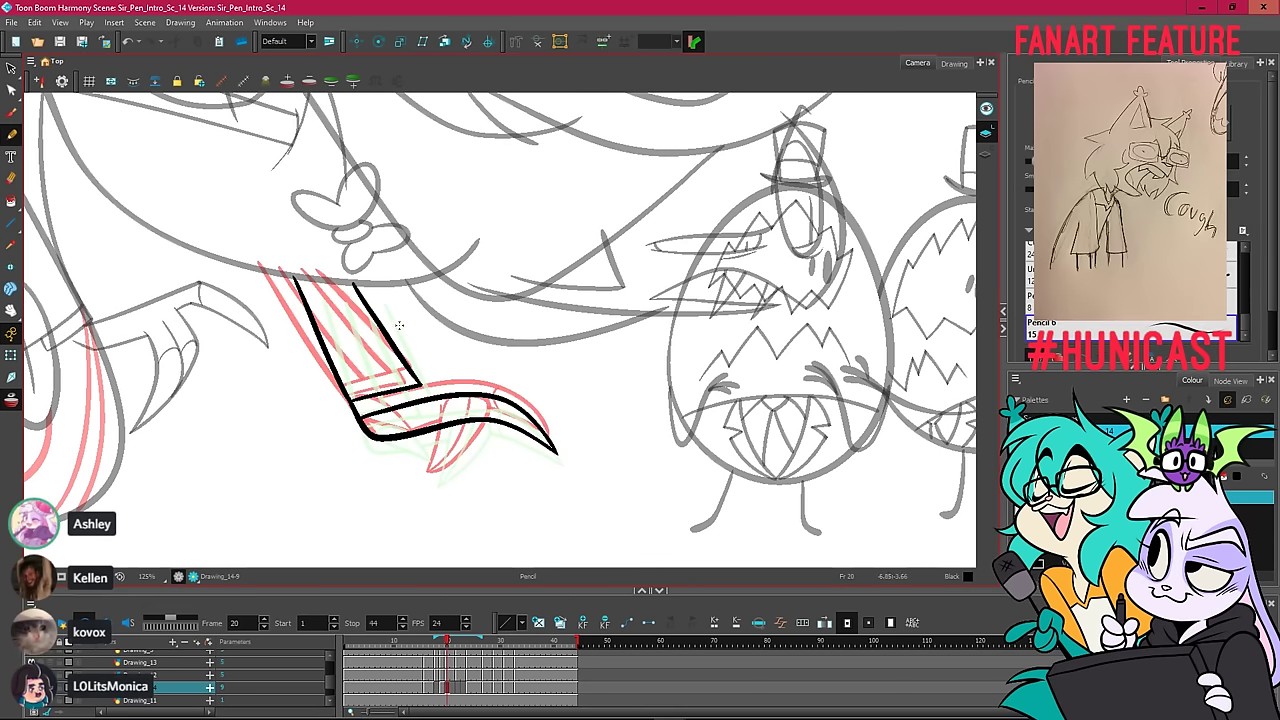
pyautogui.scroll(1, 425, 420)
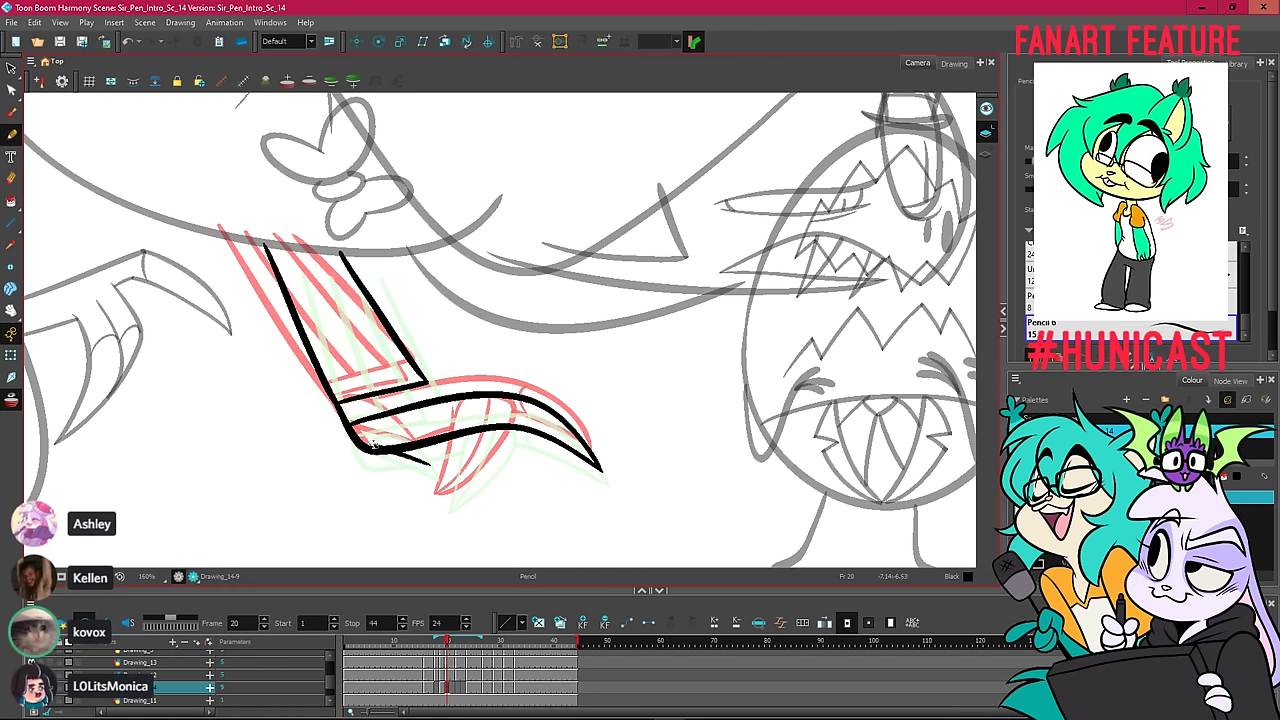
pyautogui.moveTo(372, 410); pyautogui.dragTo(429, 463)
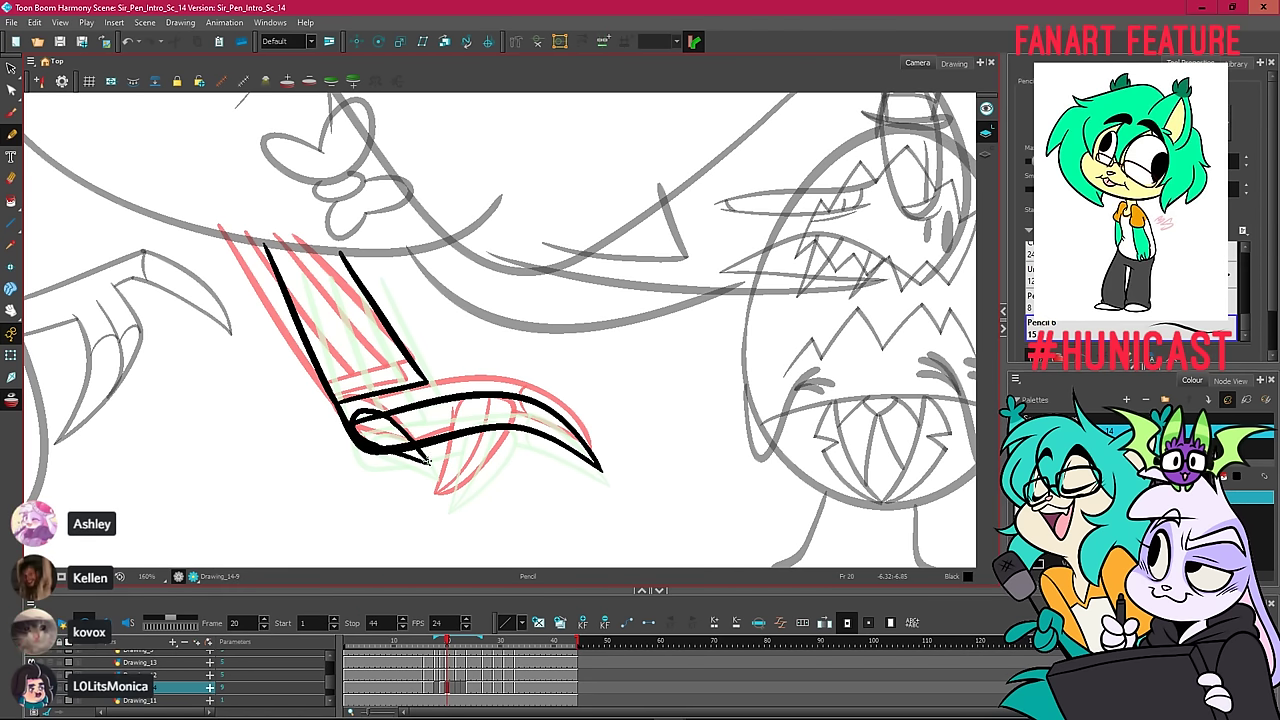
pyautogui.press('f')
pyautogui.press('g')
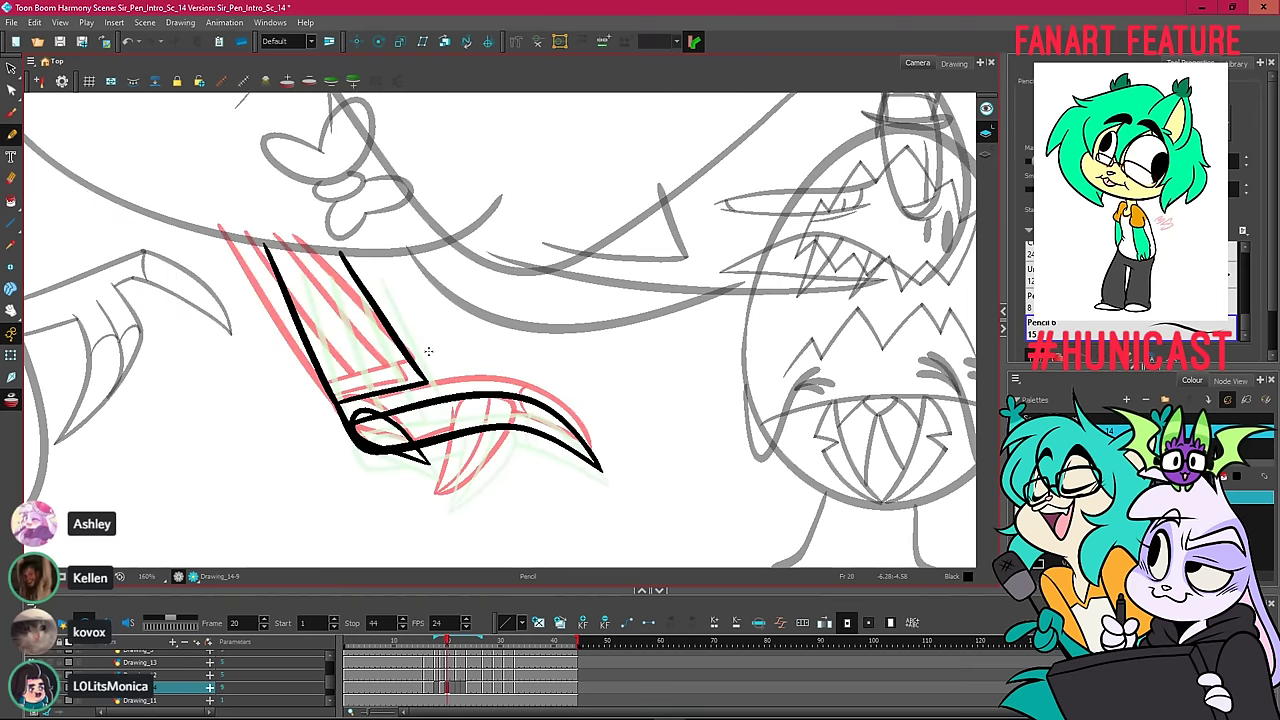
pyautogui.press('g')
pyautogui.press('f')
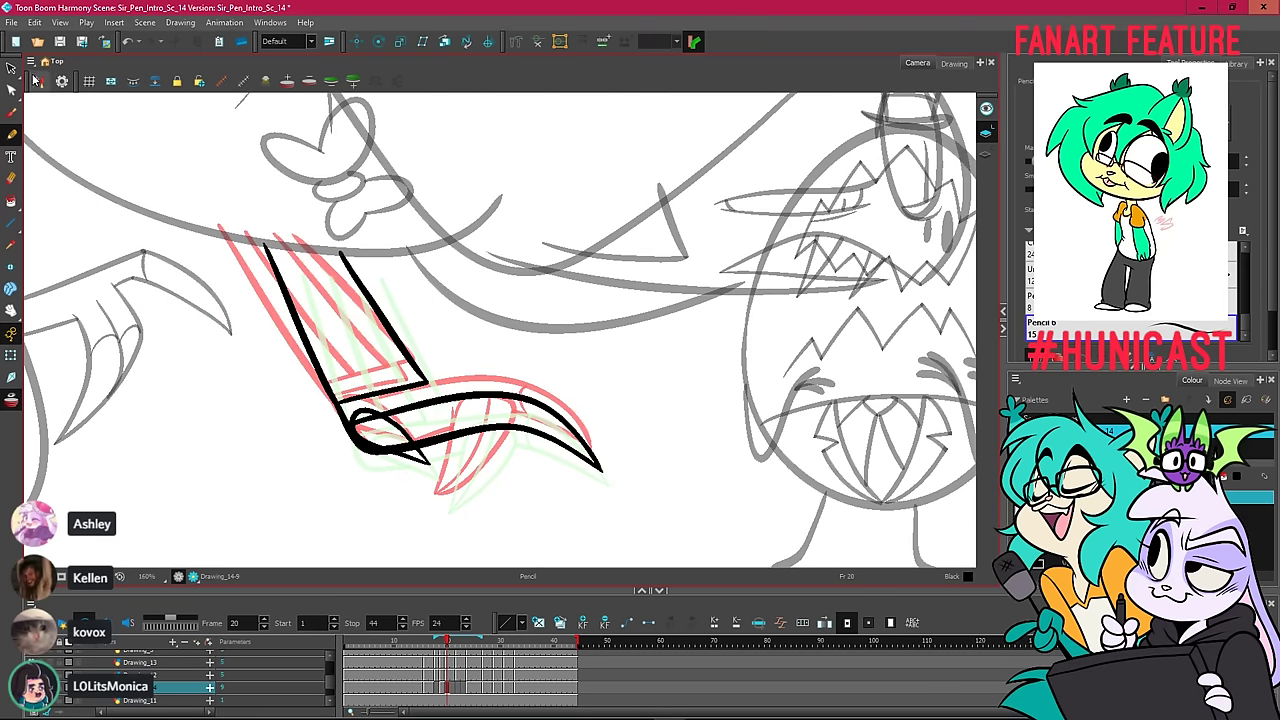
pyautogui.click(11, 68)
pyautogui.click(394, 420)
pyautogui.rightClick(432, 272)
pyautogui.click(452, 311)
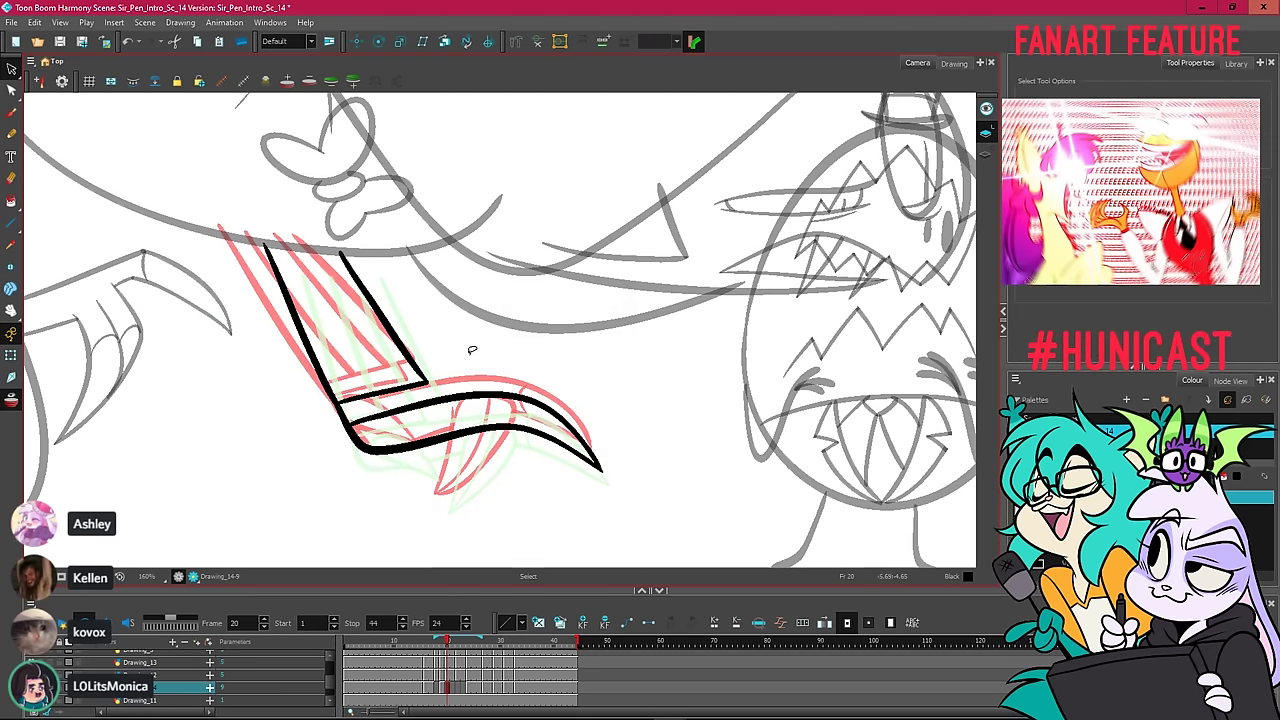
# Paste frame 19's small heel claw into frame 20 and move it onto the foot's heel.
pyautogui.press(',')
pyautogui.click(396, 390)
pyautogui.rightClick(424, 274)
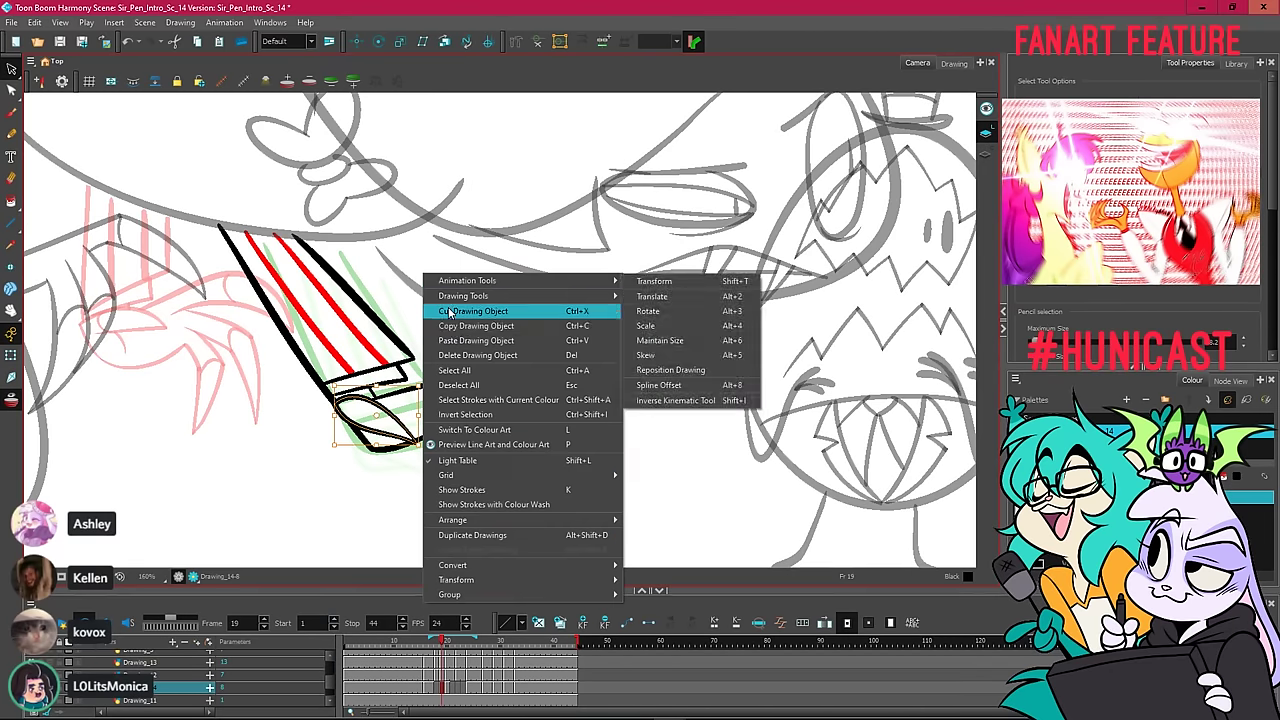
pyautogui.click(452, 312)
pyautogui.press('.')
pyautogui.rightClick(406, 290)
pyautogui.click(455, 358)
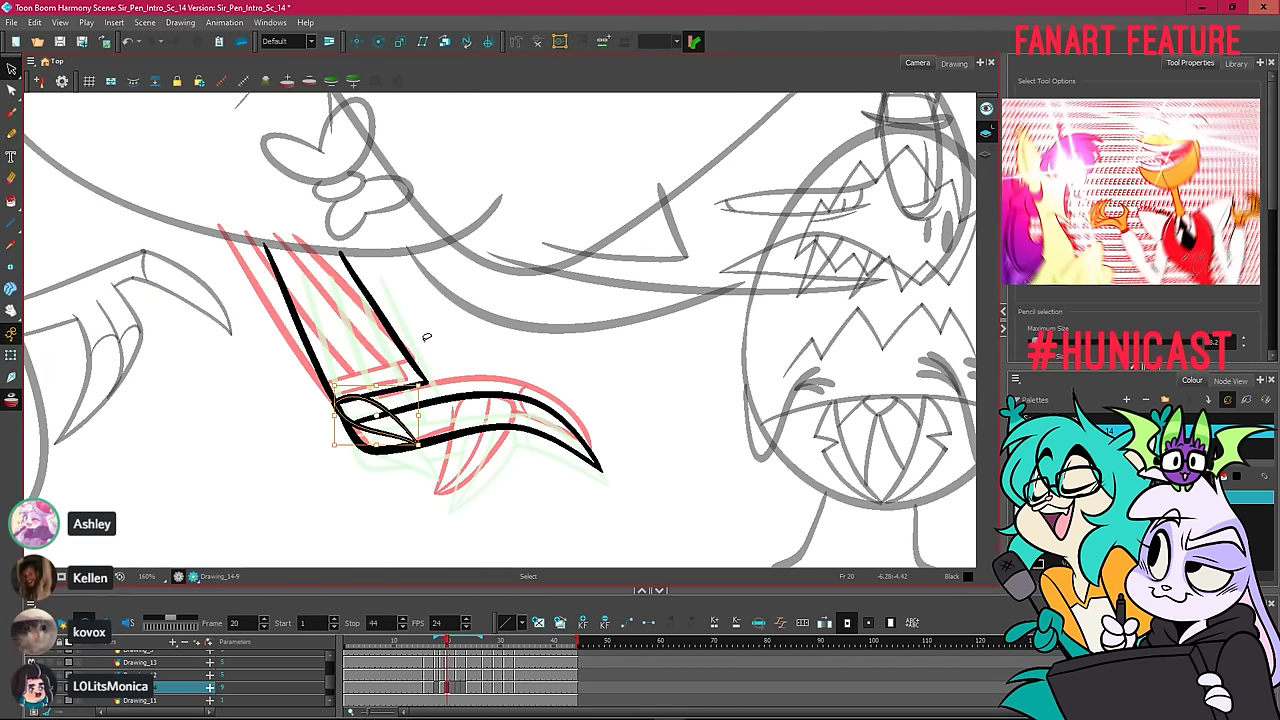
pyautogui.moveTo(380, 388); pyautogui.dragTo(395, 399)
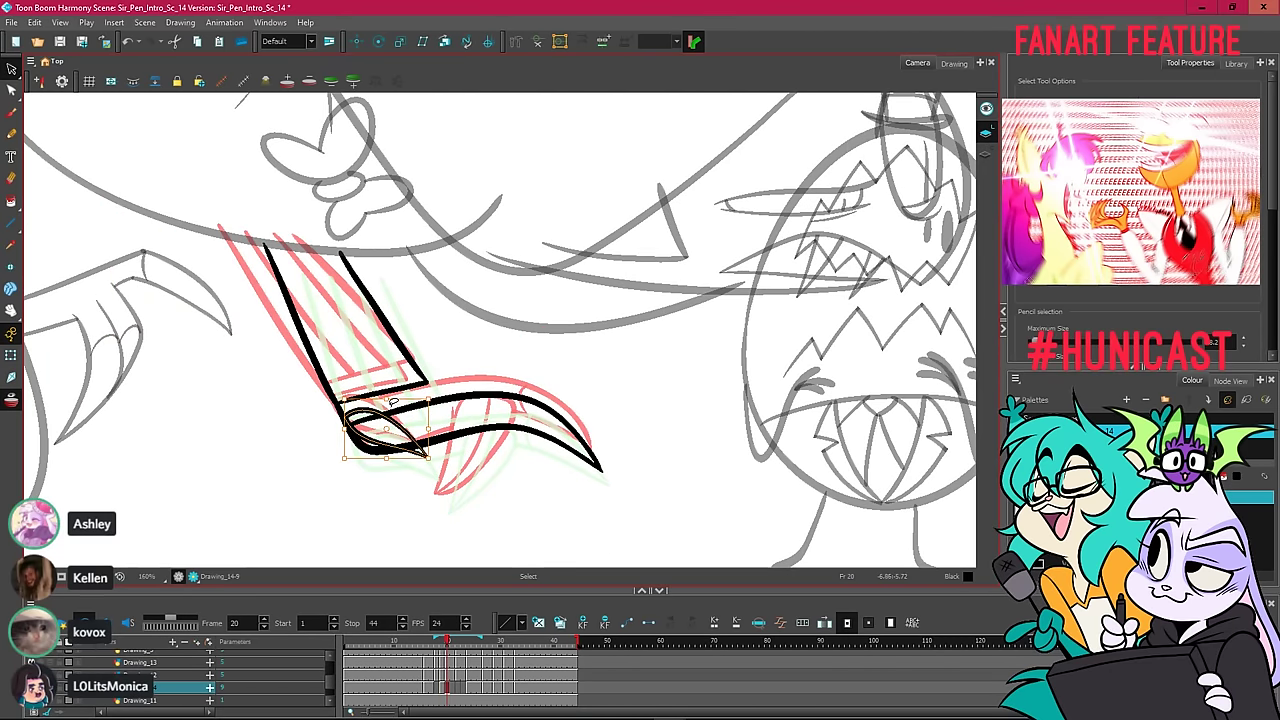
pyautogui.click(479, 340)
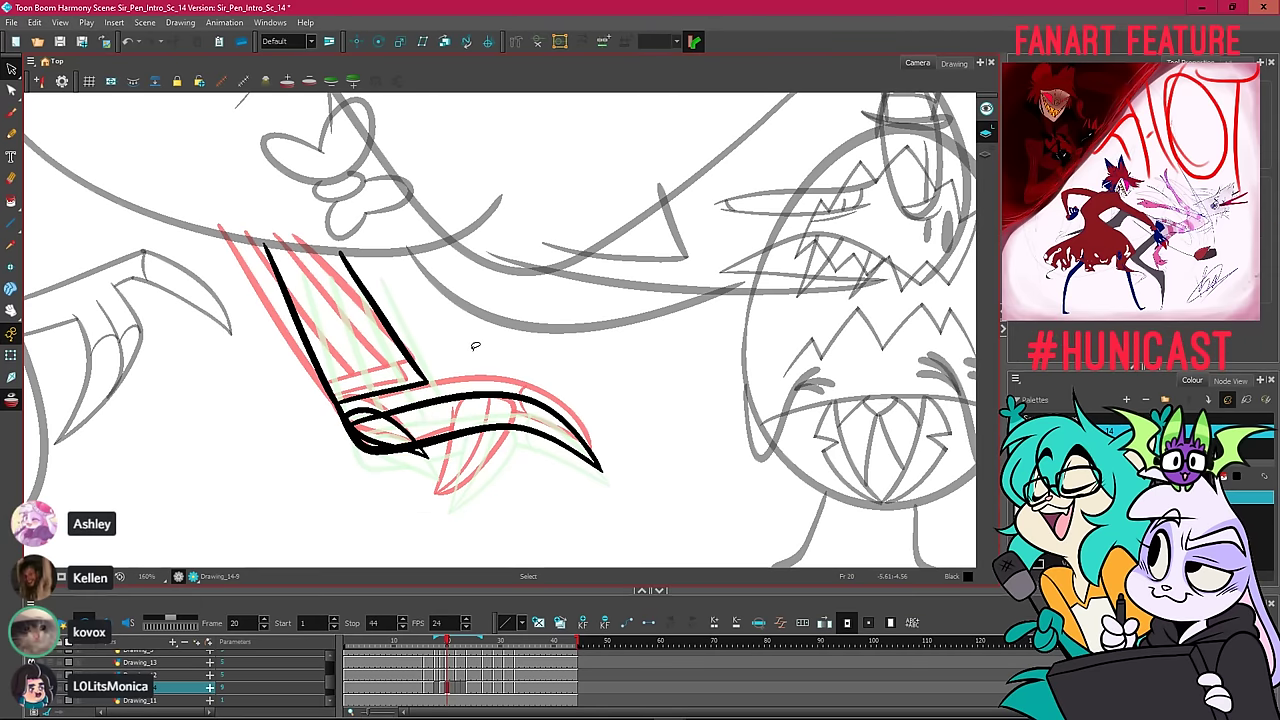
# Ink the middle claw in black on frame 20, with a rounded knuckle and a downward-pointing tip.
pyautogui.click(11, 133)
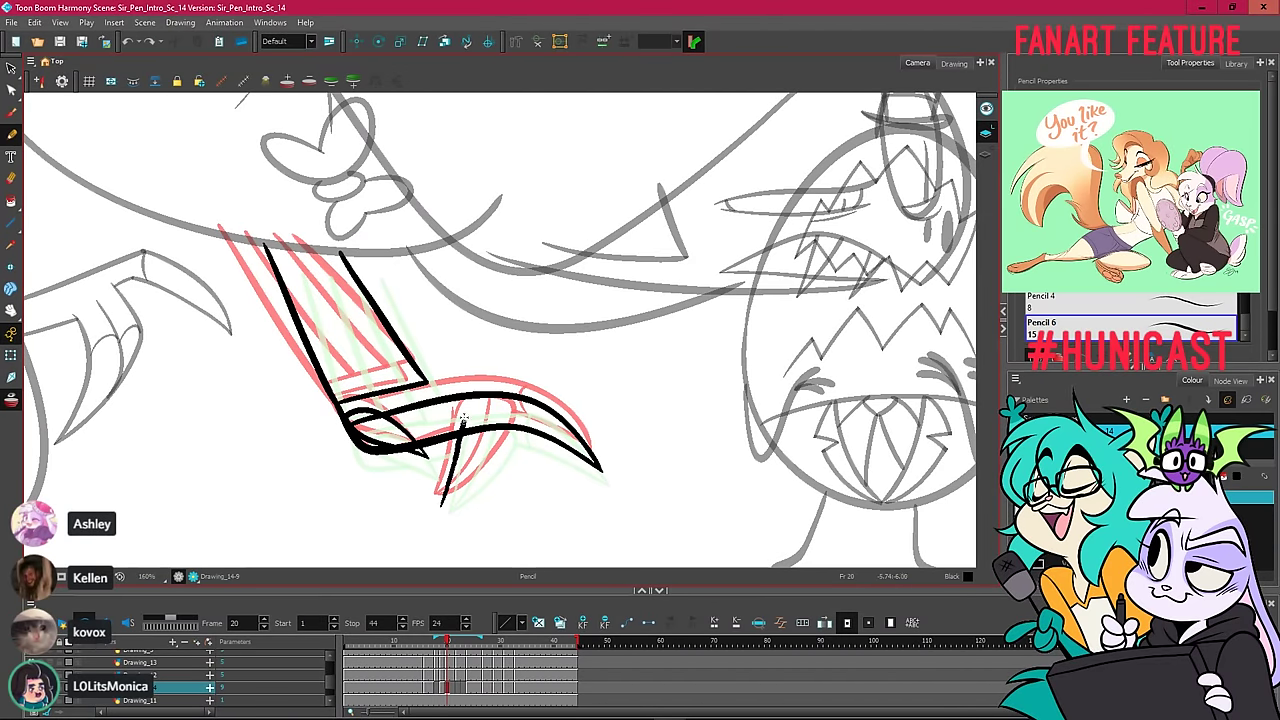
pyautogui.moveTo(510, 417); pyautogui.dragTo(505, 447)
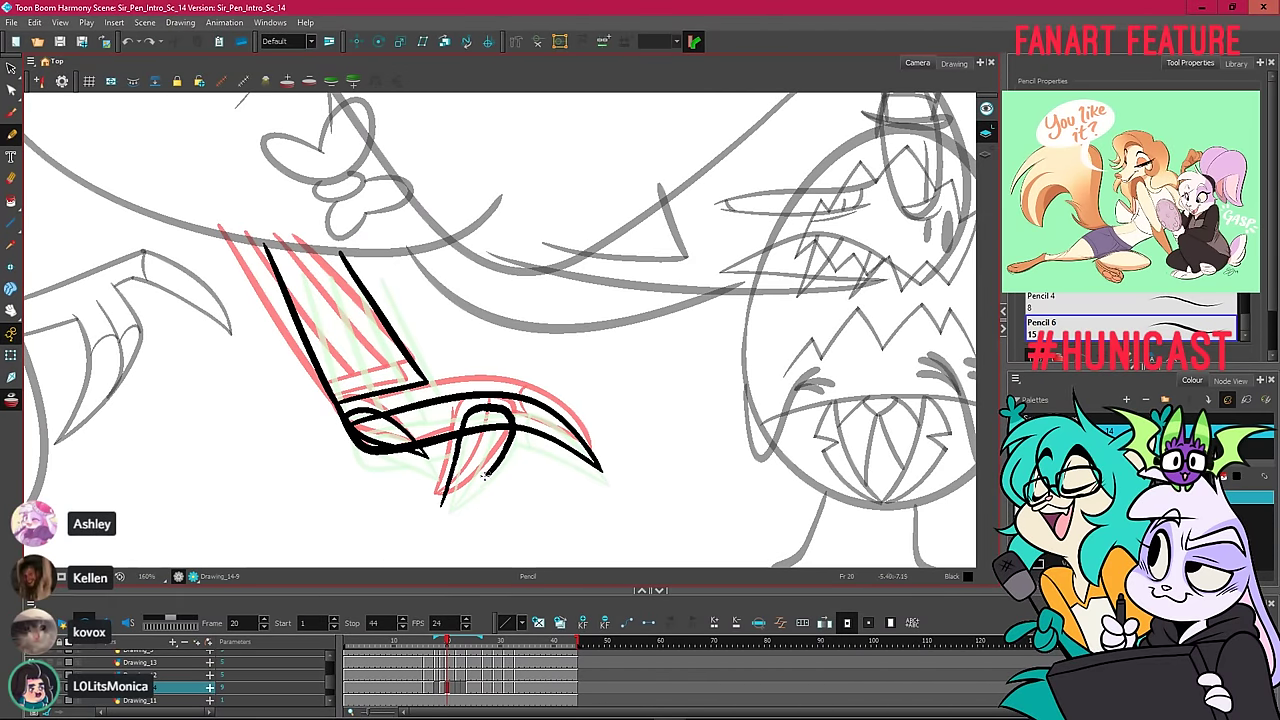
pyautogui.moveTo(447, 505); pyautogui.dragTo(442, 508)
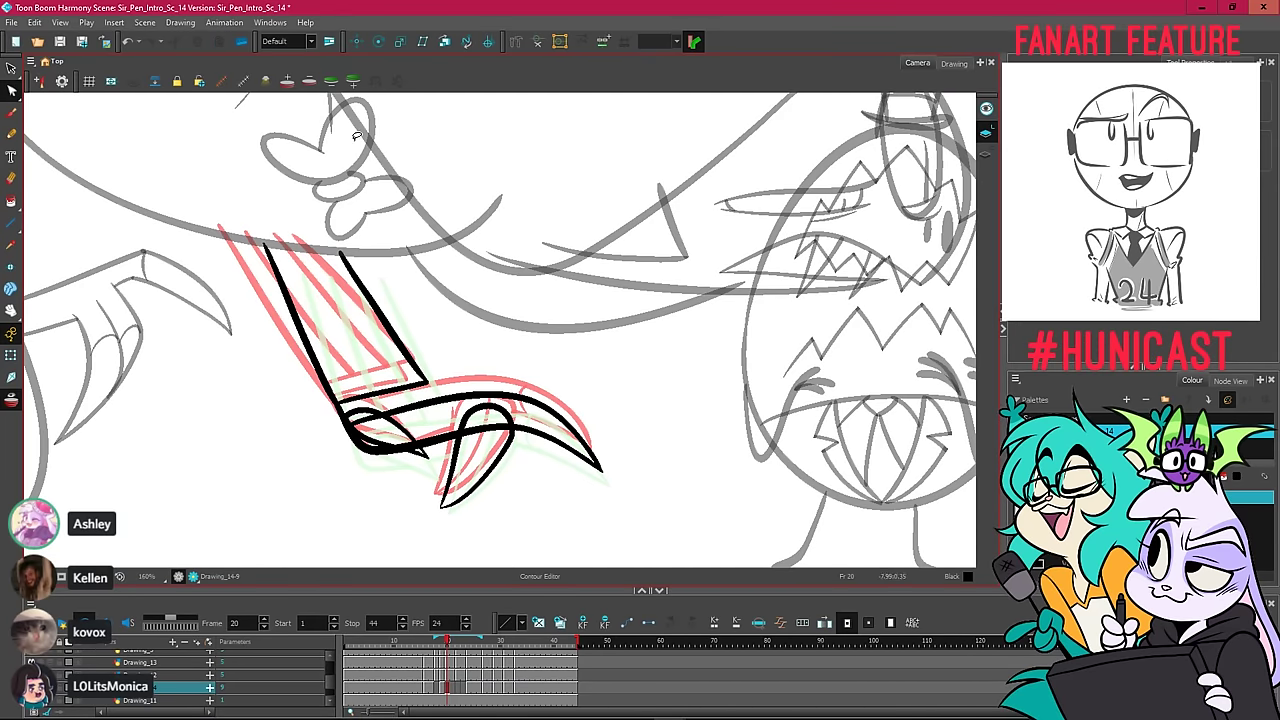
# Reshape the middle claw's knuckle and front edge with the Contour Editor.
pyautogui.hotkey('alt', 'q')
pyautogui.click(512, 430)
pyautogui.moveTo(512, 433)
pyautogui.mouseDown()
pyautogui.moveTo(448, 424)
pyautogui.moveTo(510, 407)
pyautogui.moveTo(526, 438)
pyautogui.mouseUp()
pyautogui.click(536, 450)
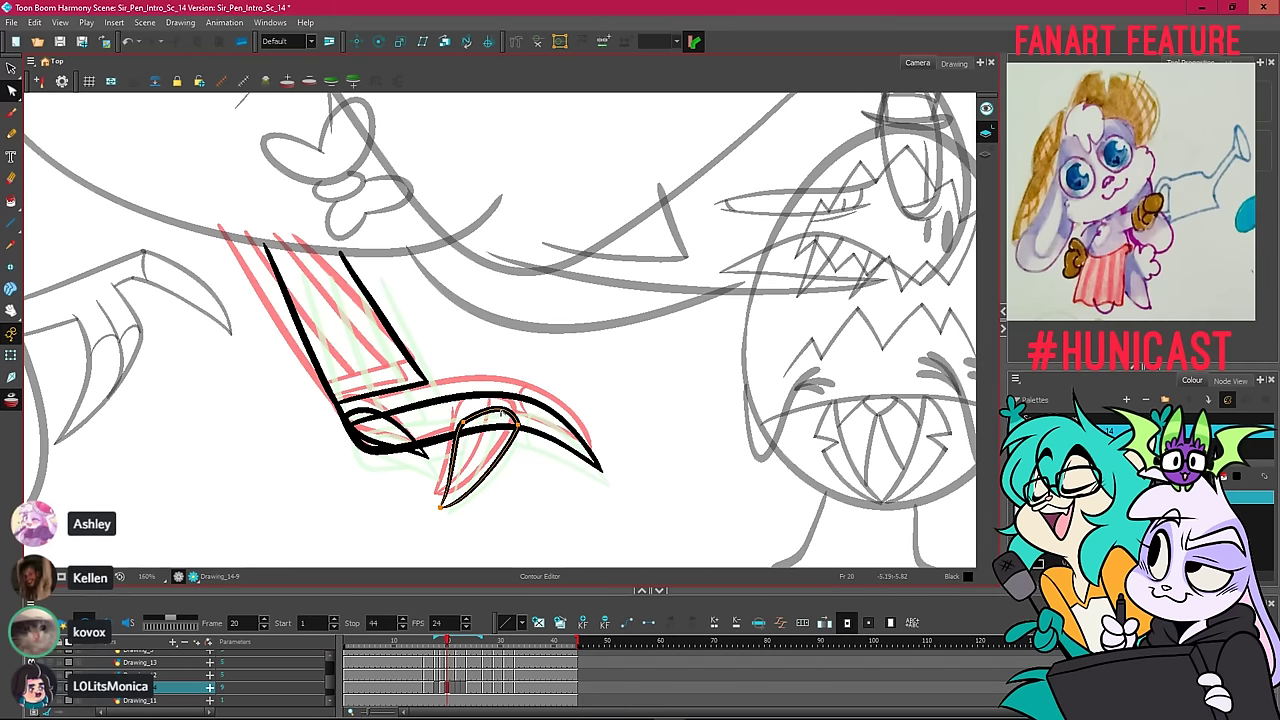
pyautogui.moveTo(464, 427); pyautogui.dragTo(490, 399)
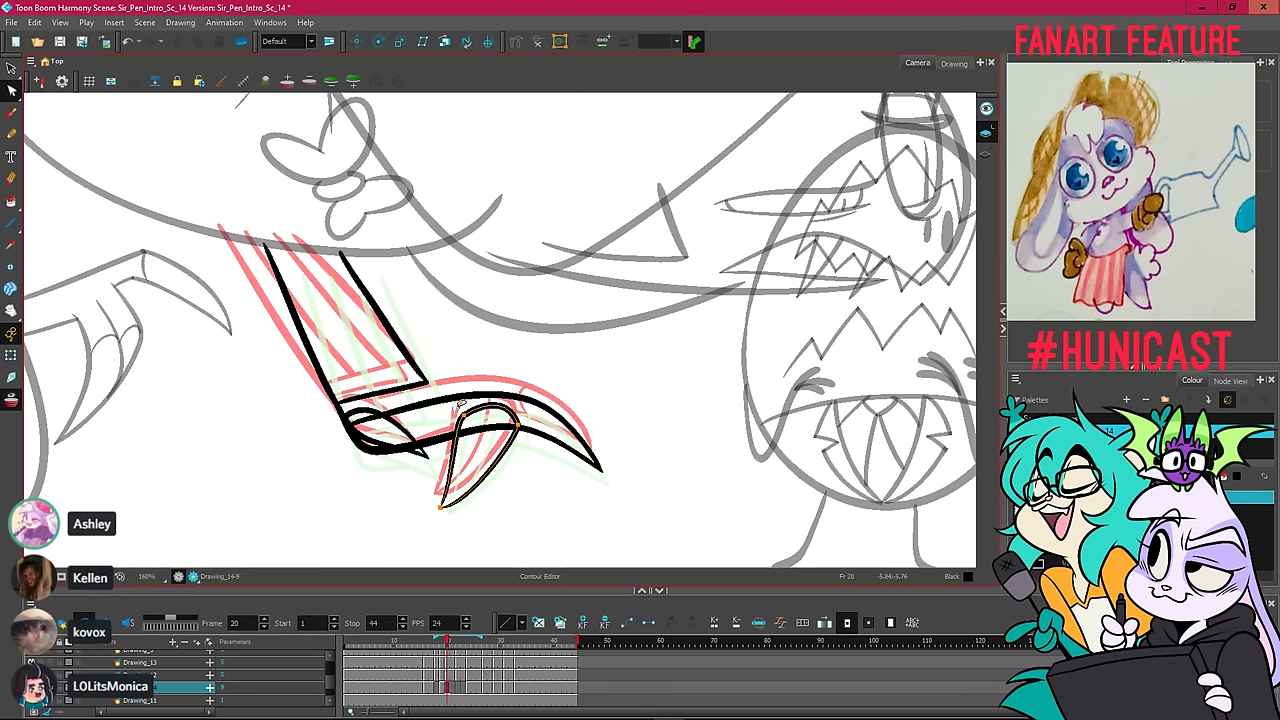
# Adjust the middle claw's knuckle curve and pull its tip slightly back toward the heel with the Contour Editor on frame 20.
pyautogui.moveTo(491, 401); pyautogui.dragTo(505, 412)
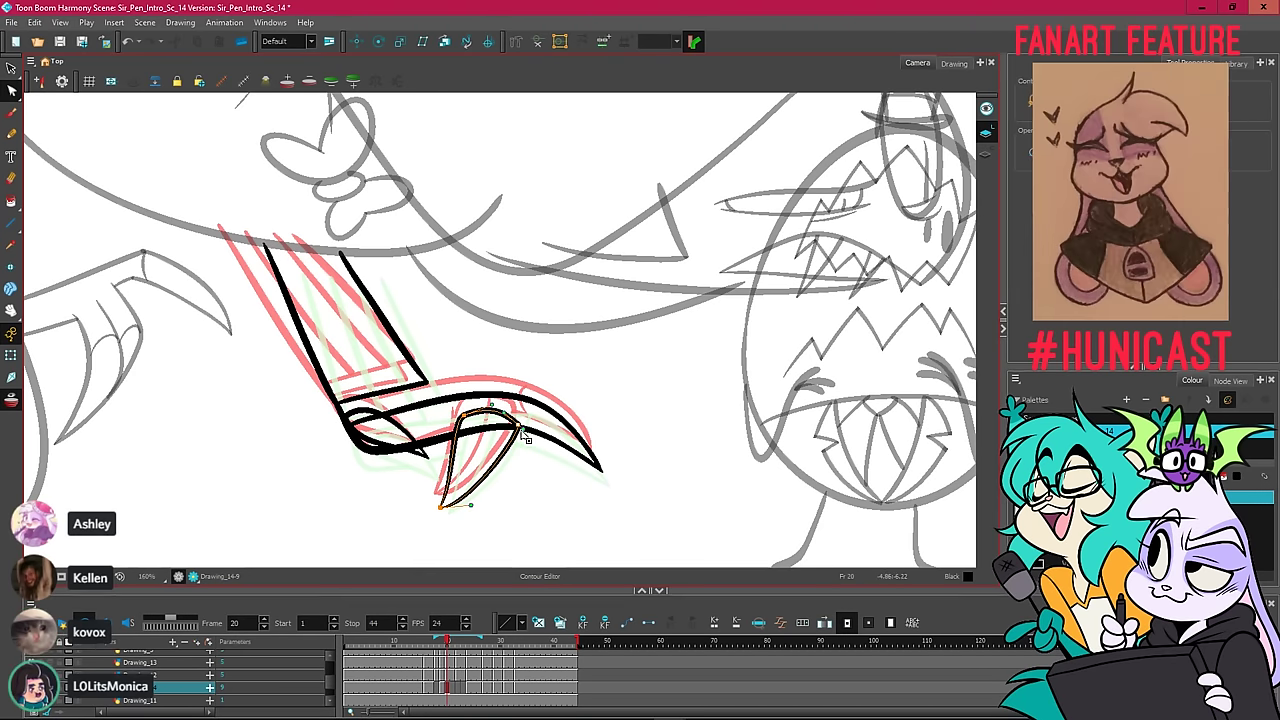
pyautogui.click(540, 459)
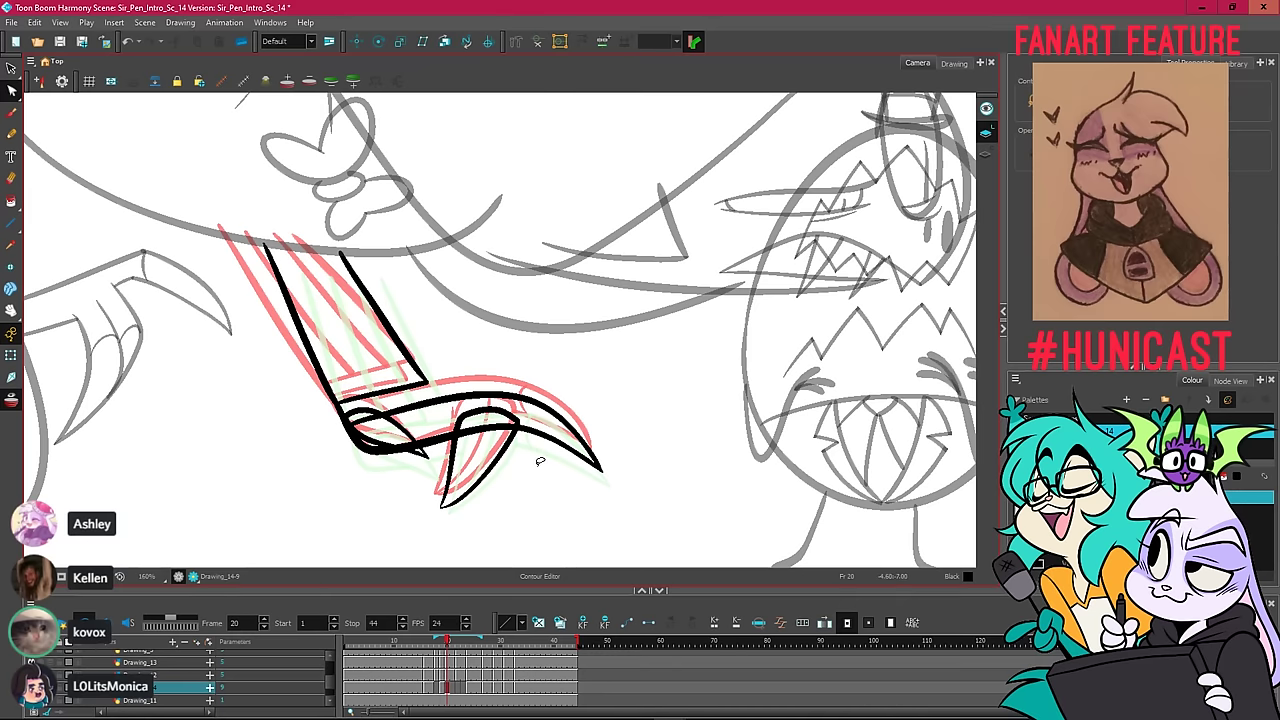
pyautogui.click(514, 416)
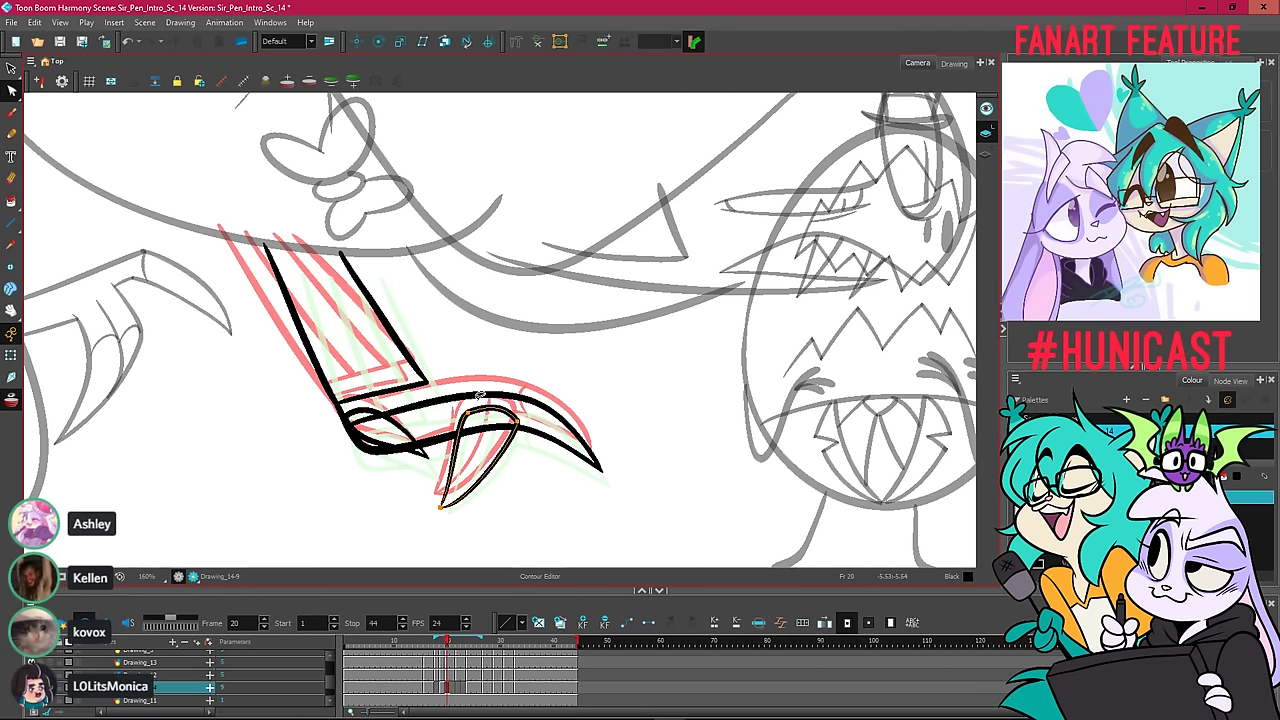
pyautogui.scroll(3, 442, 500)
pyautogui.moveTo(435, 518); pyautogui.dragTo(434, 510)
pyautogui.press('Escape')
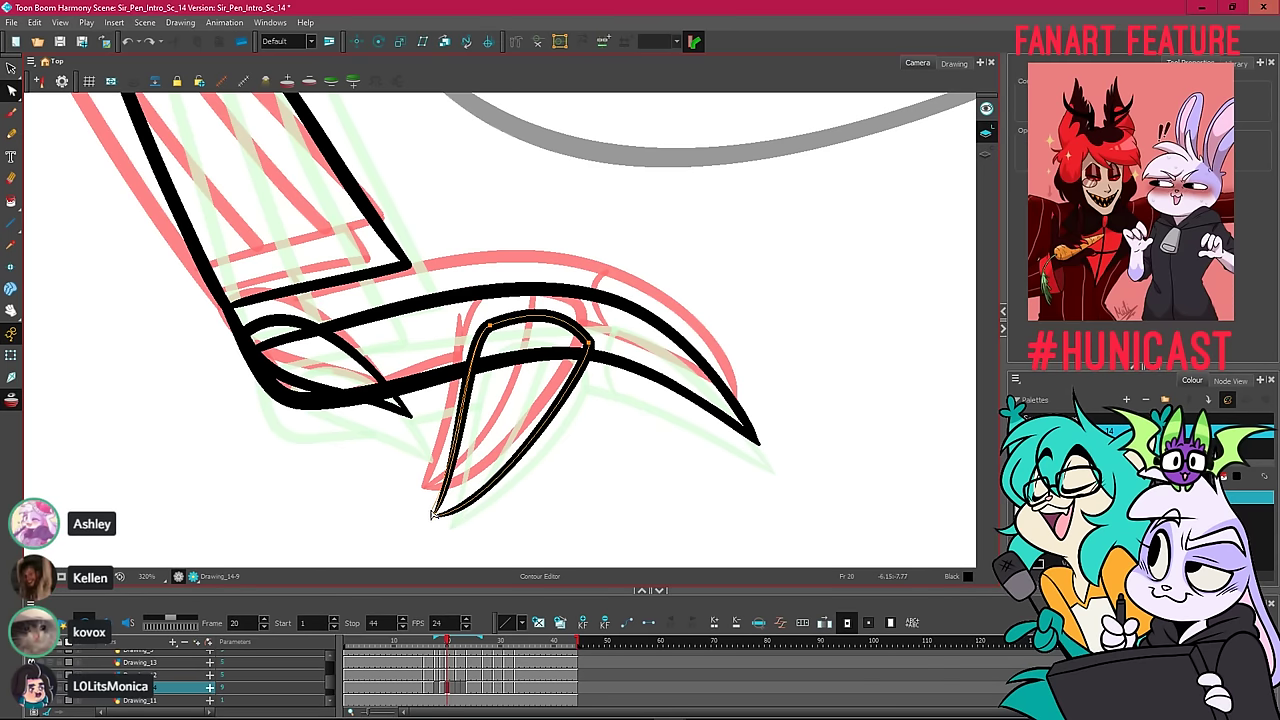
pyautogui.click(440, 519)
pyautogui.moveTo(436, 517); pyautogui.dragTo(432, 512)
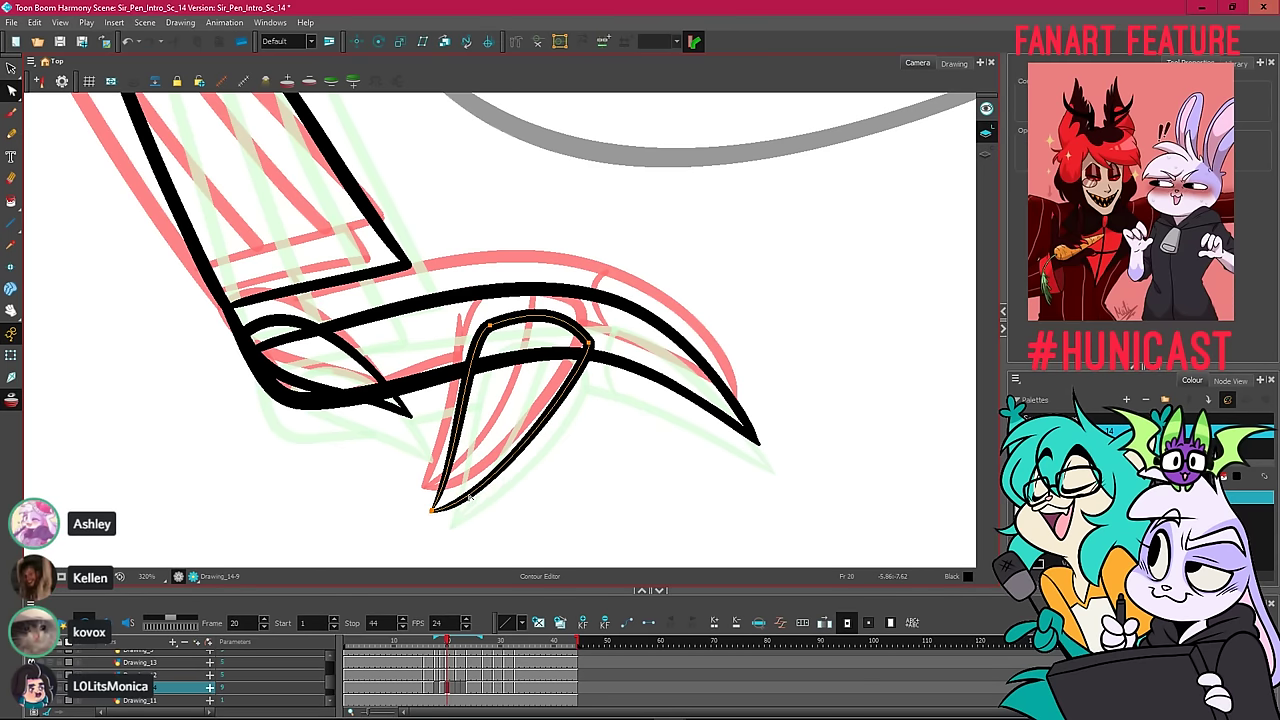
pyautogui.click(468, 512)
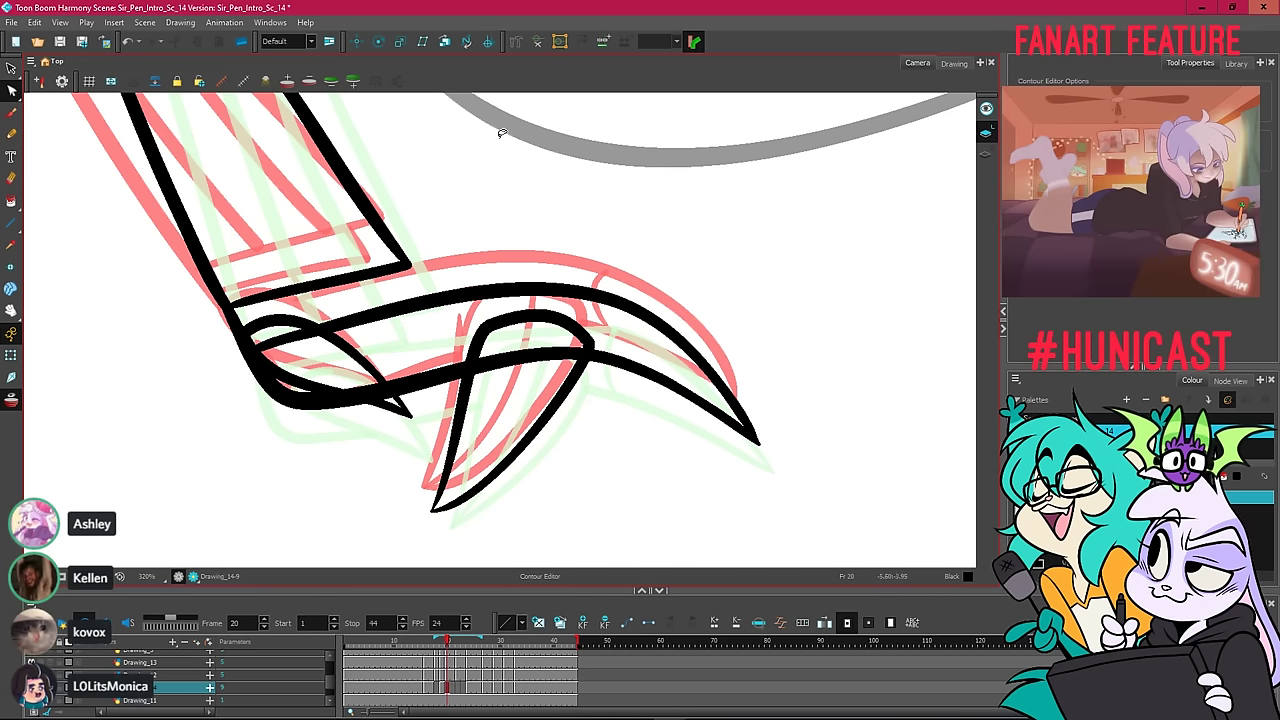
# Compare frame 20 with its neighbouring frames and tighten both knuckle corners of the middle claw.
pyautogui.press(',')
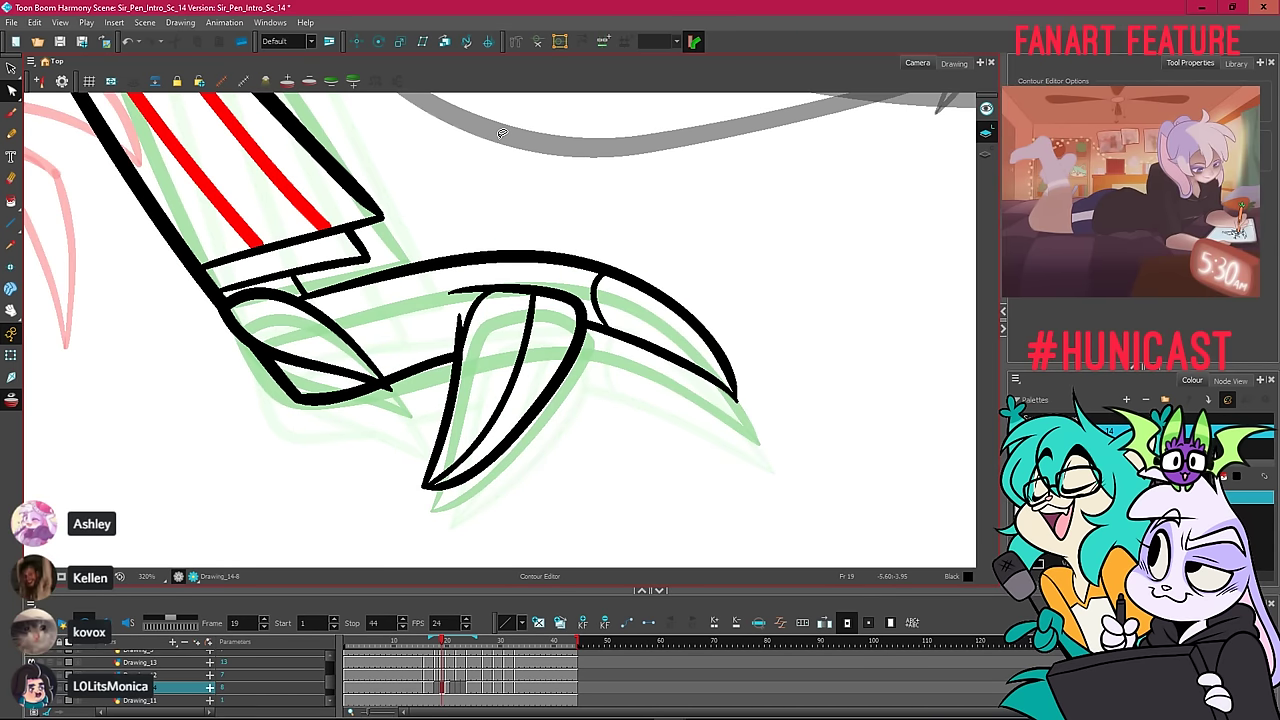
pyautogui.press('.')
pyautogui.press('.')
pyautogui.press(',')
pyautogui.press(',')
pyautogui.press('.')
pyautogui.click(592, 347)
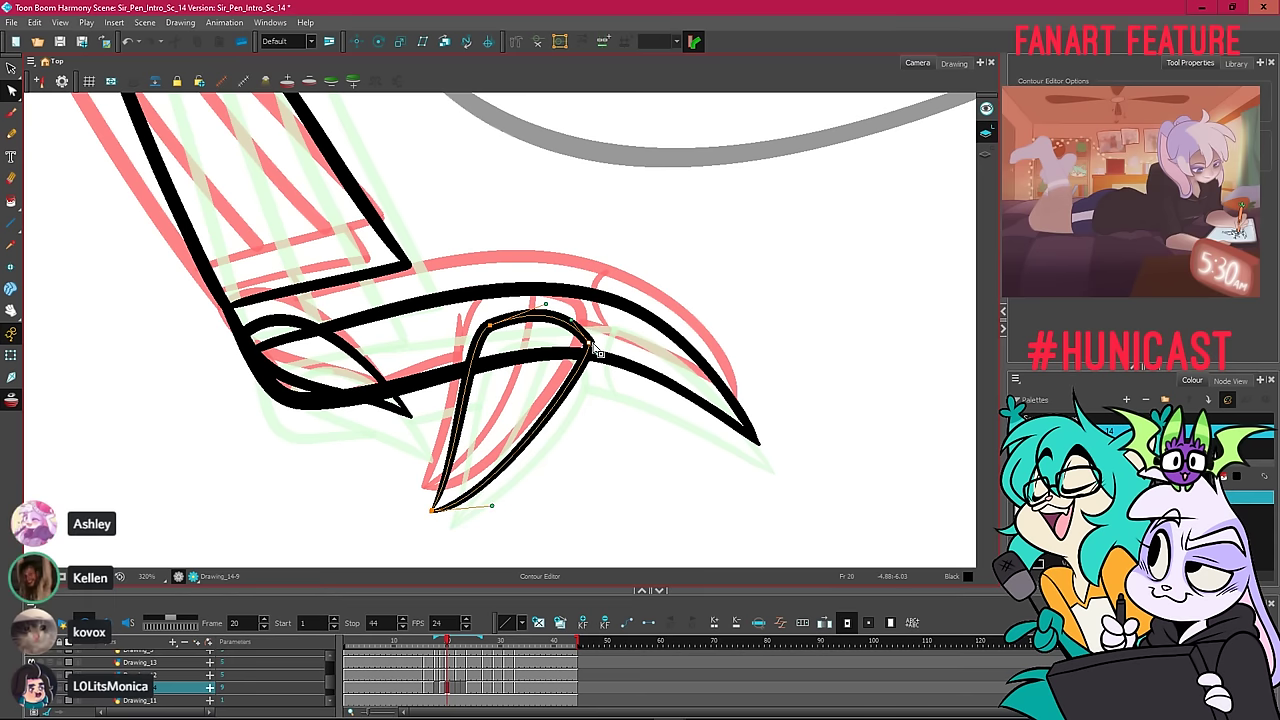
pyautogui.moveTo(592, 347); pyautogui.dragTo(585, 338)
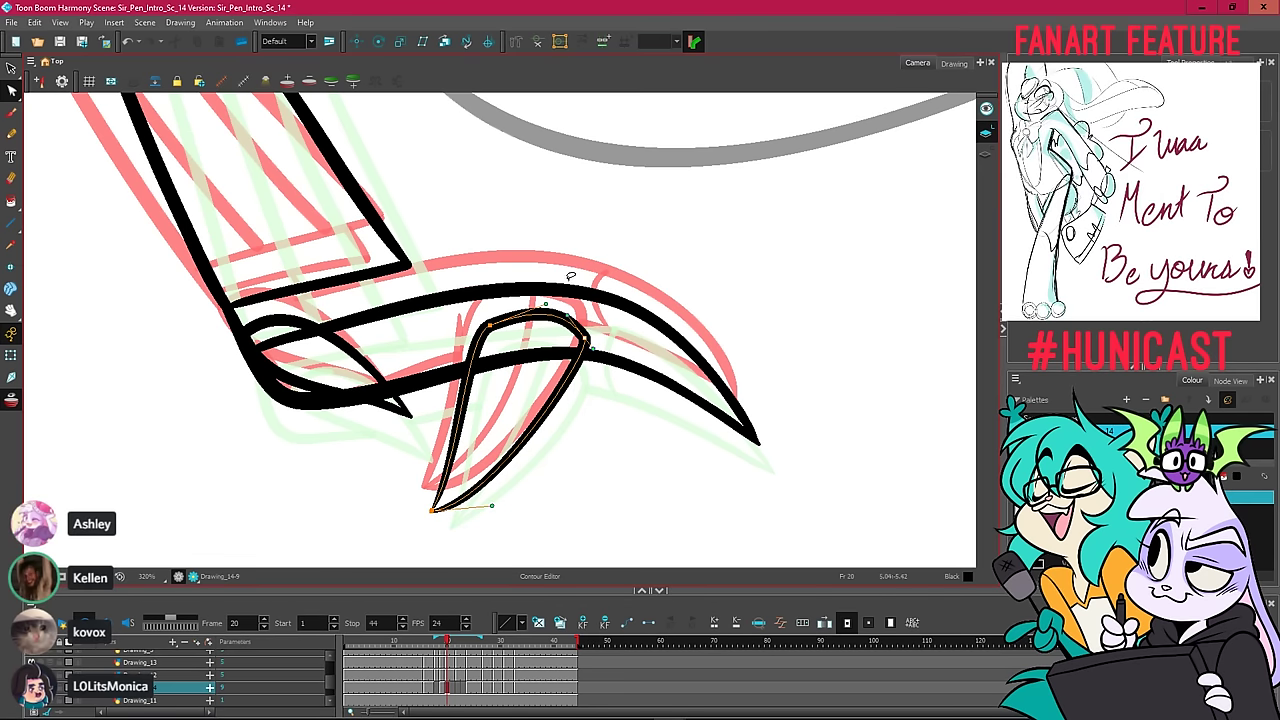
pyautogui.moveTo(491, 330); pyautogui.dragTo(493, 340)
pyautogui.click(571, 423)
pyautogui.scroll(-2, 603, 332)
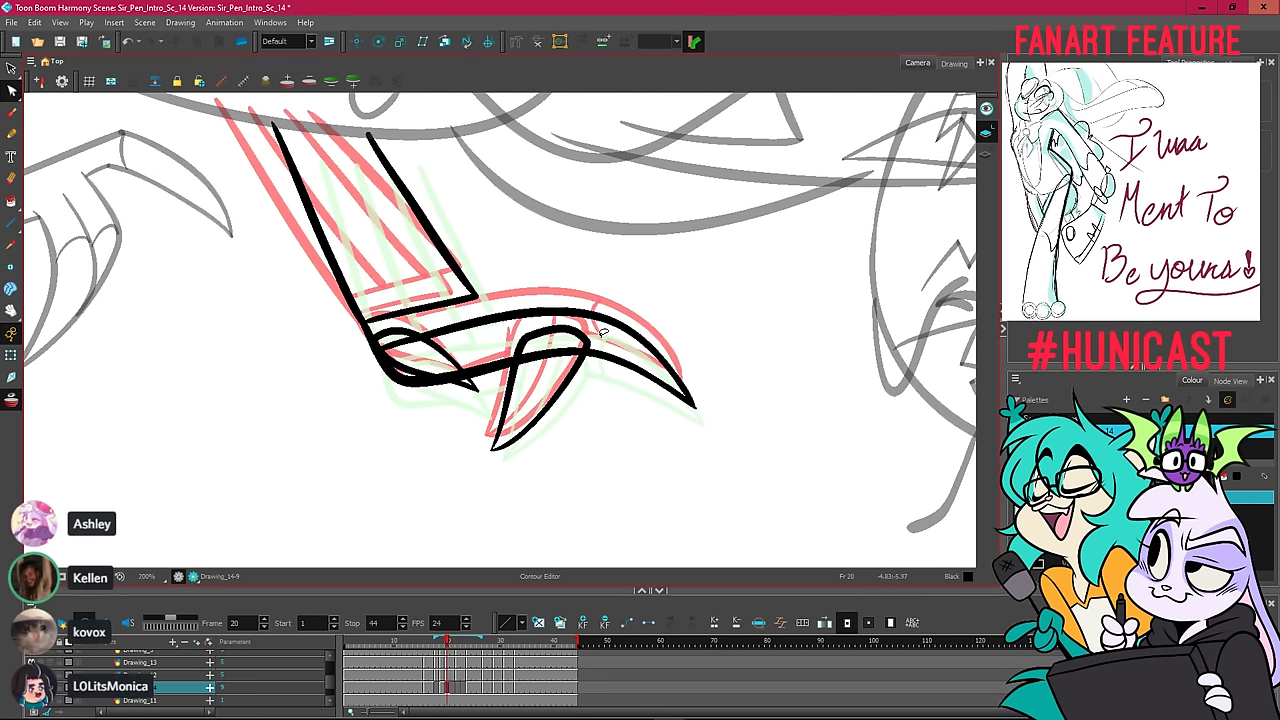
# Save the scene and ink the middle claw's inner ridge line from its tip up to the knuckle.
pyautogui.moveTo(618, 328); pyautogui.dragTo(560, 336)
pyautogui.click(11, 134)
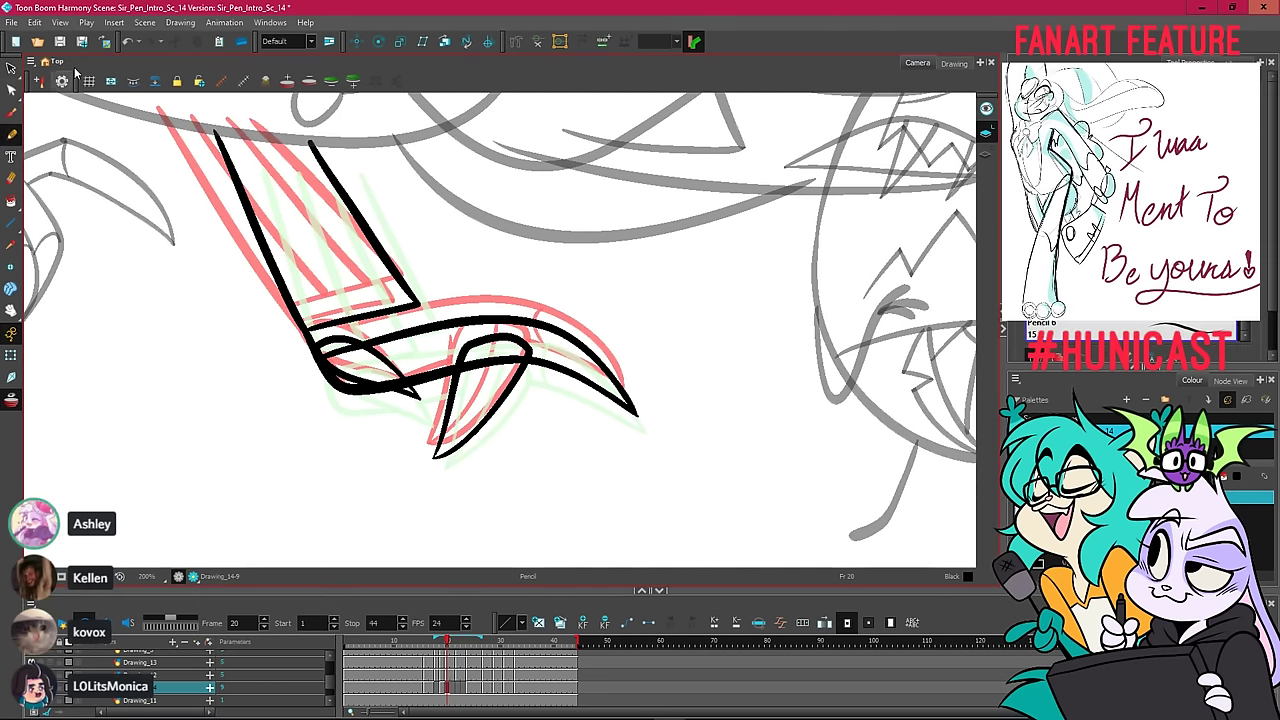
pyautogui.click(60, 42)
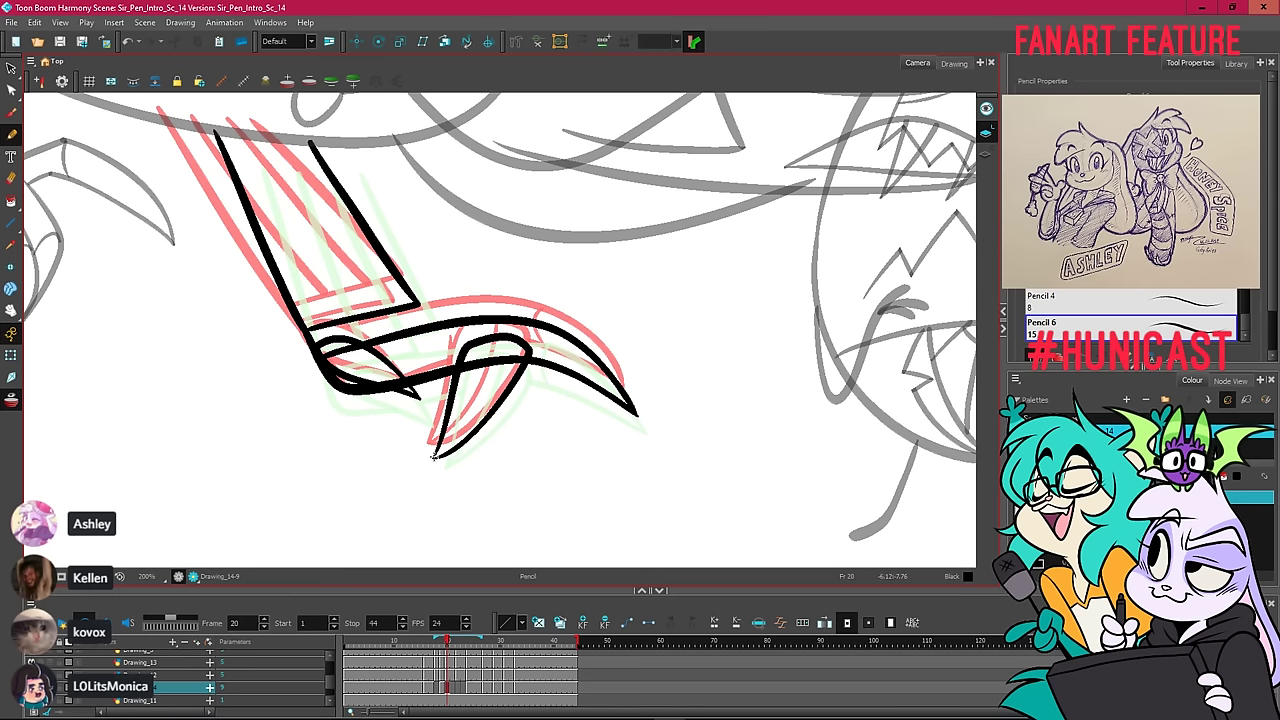
pyautogui.moveTo(433, 455); pyautogui.dragTo(485, 389)
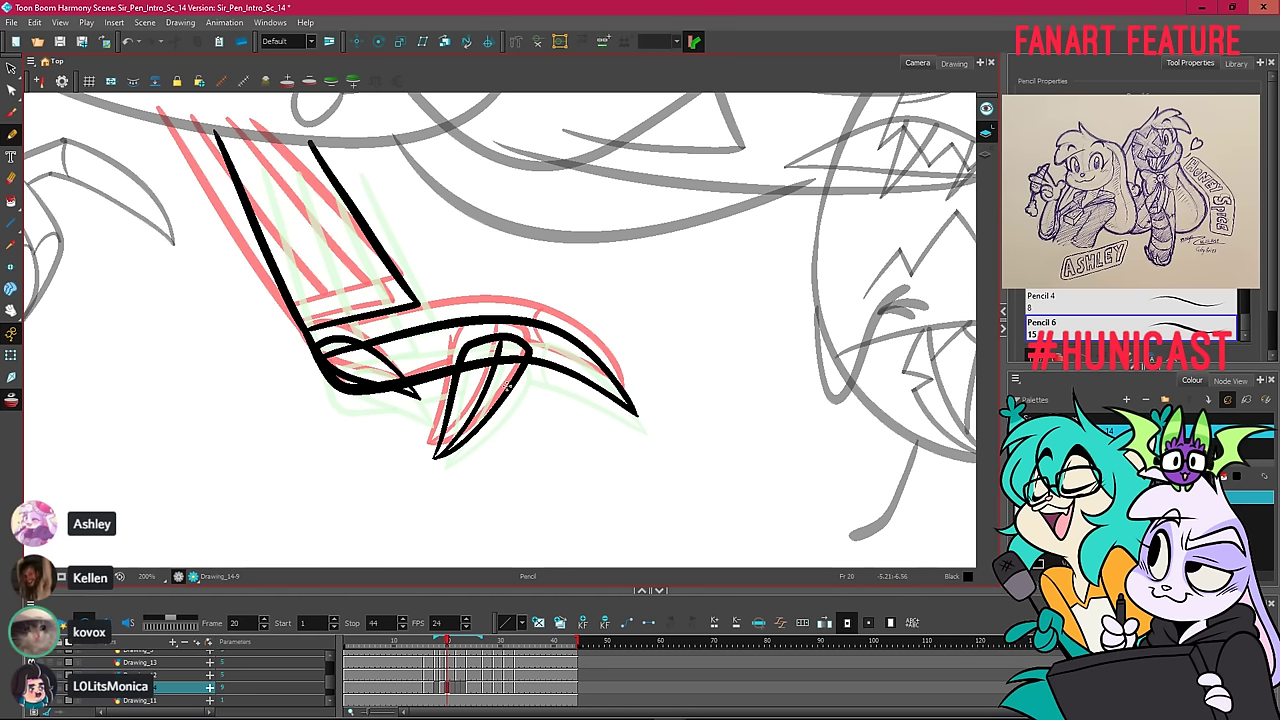
pyautogui.hotkey('ctrl', 'z')
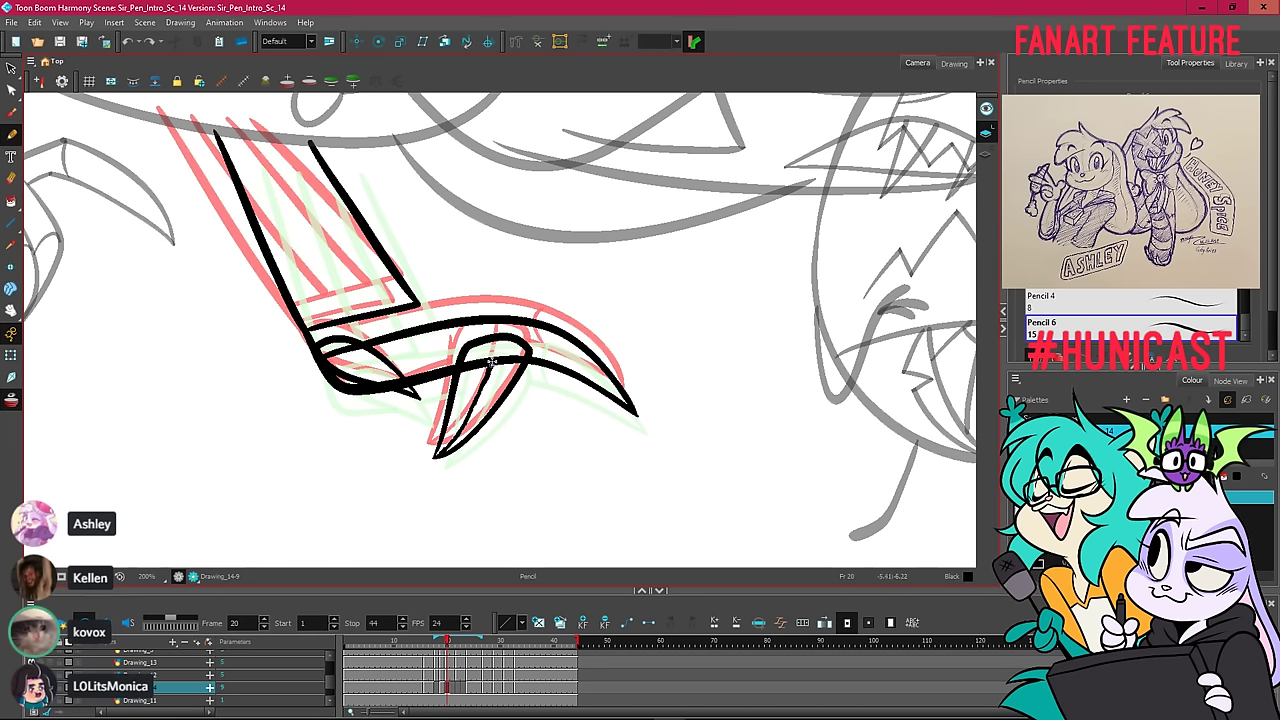
pyautogui.moveTo(492, 362); pyautogui.dragTo(502, 338)
# Flip repeatedly between frame 20 and its neighbouring frames to check the foot and claw motion.
pyautogui.press('.')
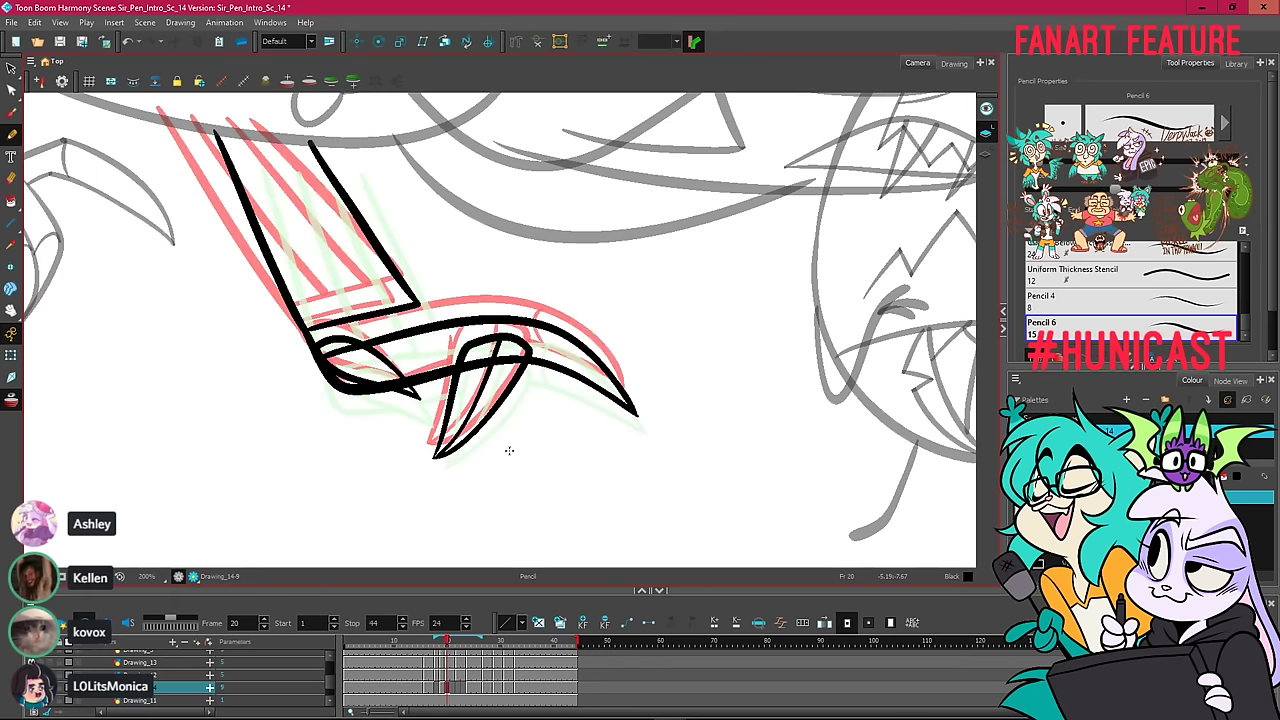
pyautogui.press('.')
pyautogui.press(',')
pyautogui.press('.')
pyautogui.press(',')
pyautogui.press(',')
pyautogui.press('.')
pyautogui.press('.')
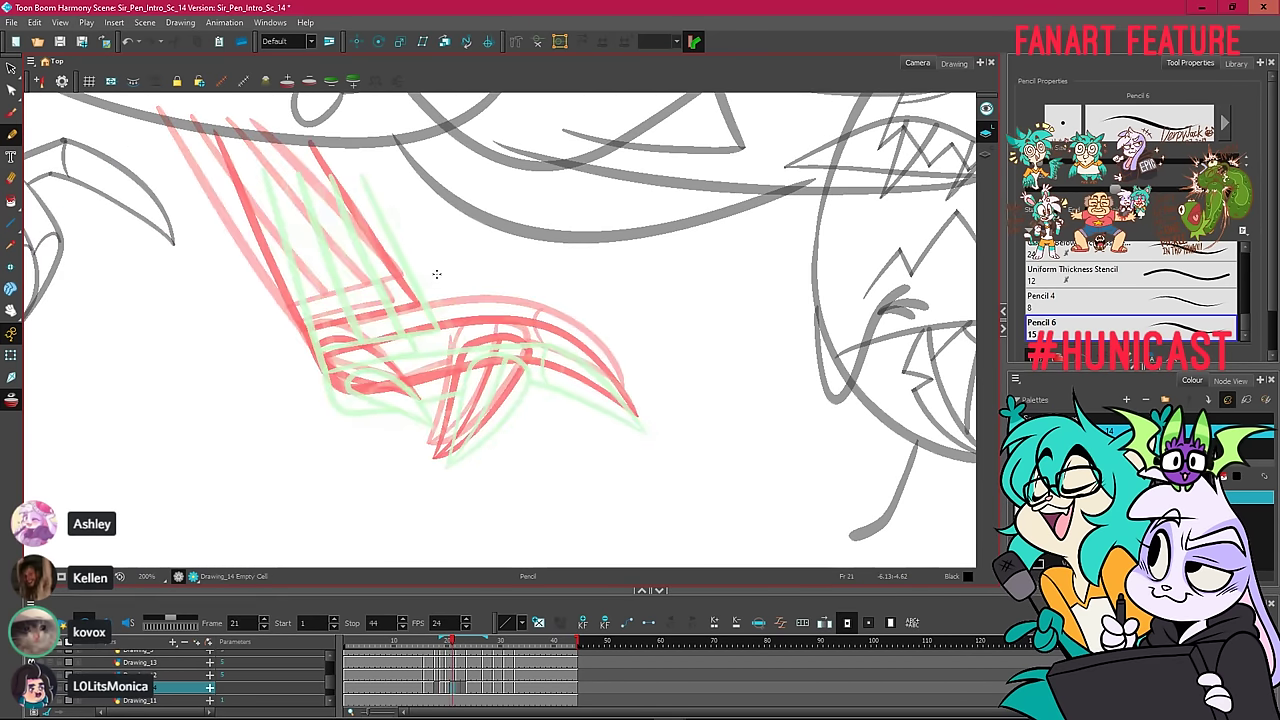
pyautogui.press(',')
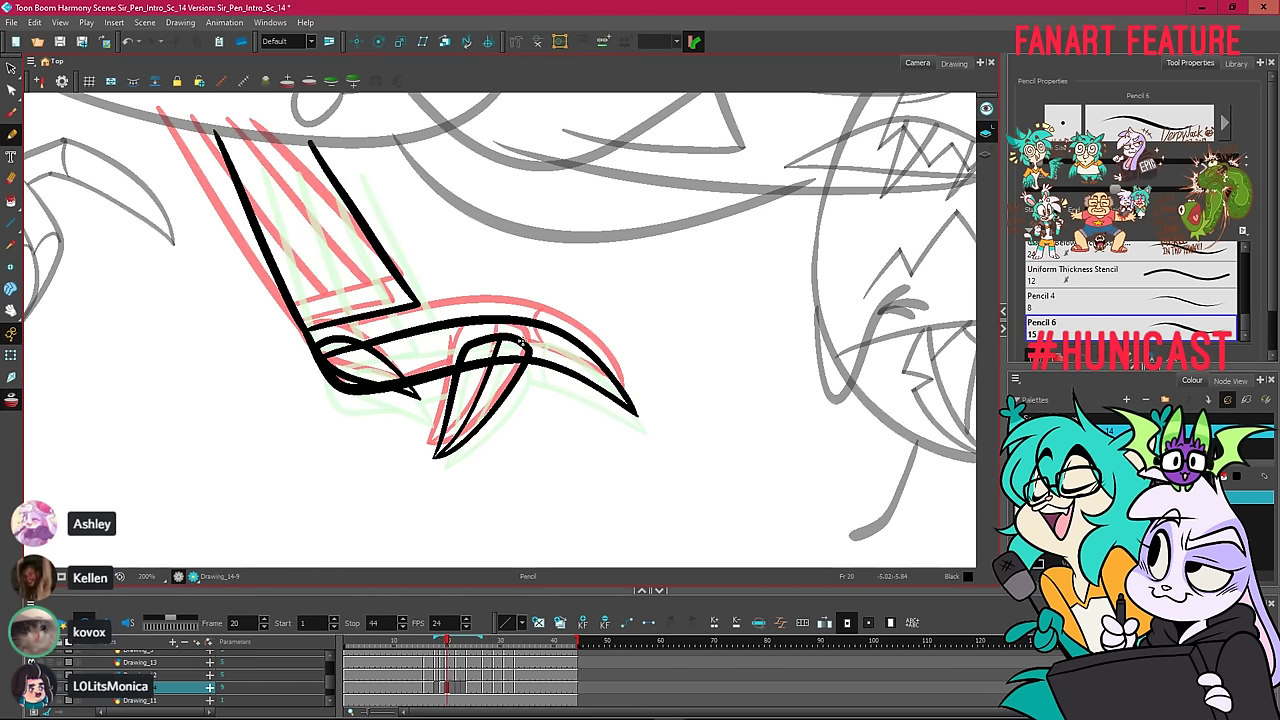
pyautogui.press('.')
pyautogui.press(',')
pyautogui.press('.')
pyautogui.press(',')
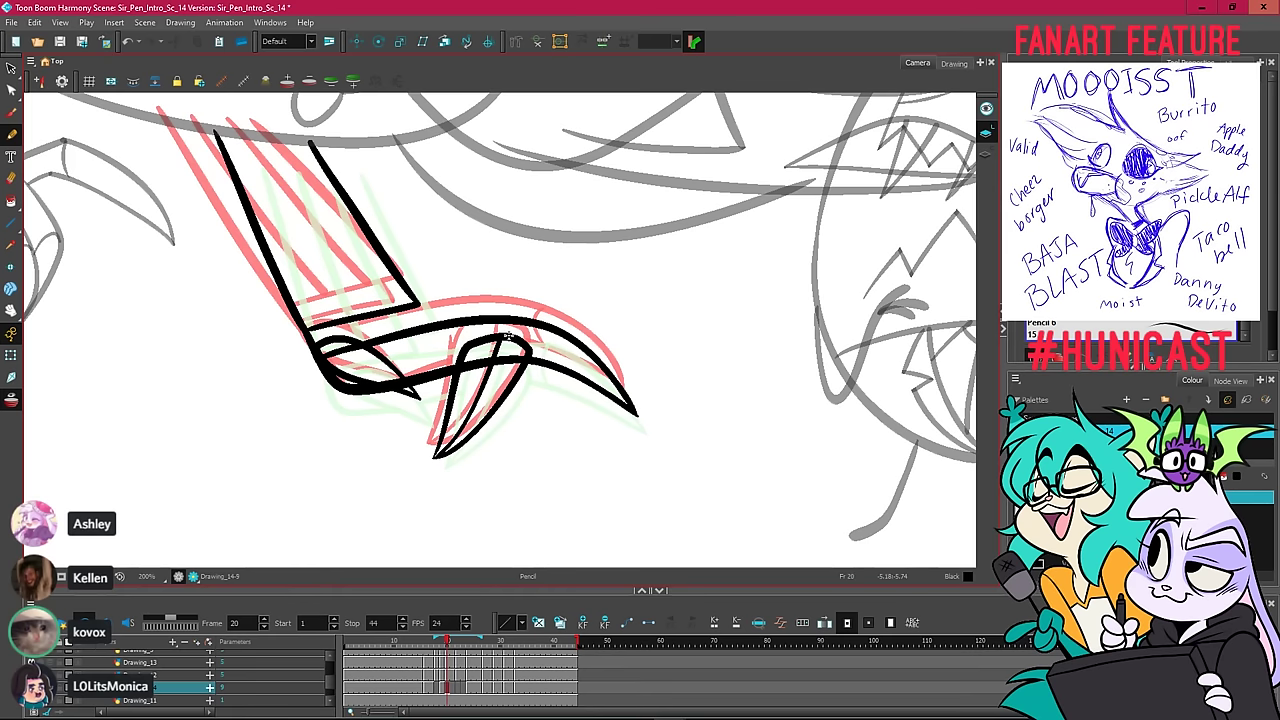
pyautogui.press('.')
pyautogui.press(',')
# Cut away the foot outline segments that cross the small heel claw with the Cutter.
pyautogui.click(12, 70)
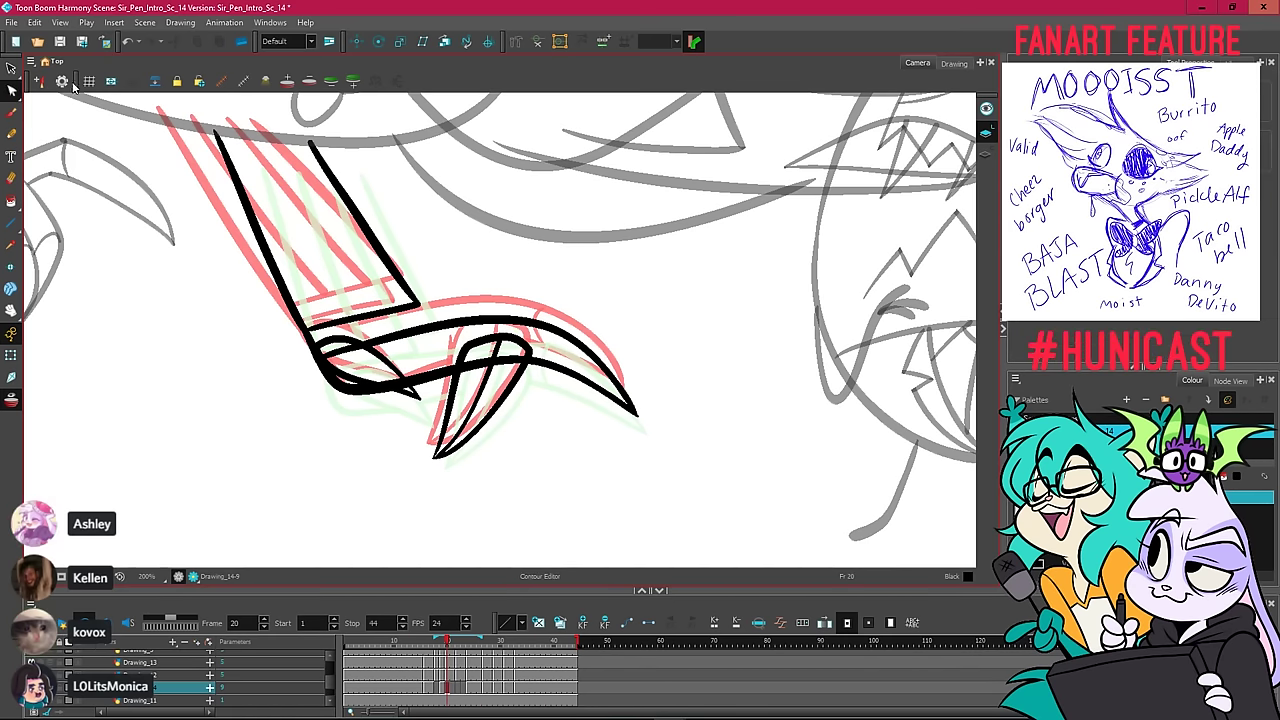
pyautogui.click(13, 90)
pyautogui.moveTo(13, 72); pyautogui.dragTo(50, 80)
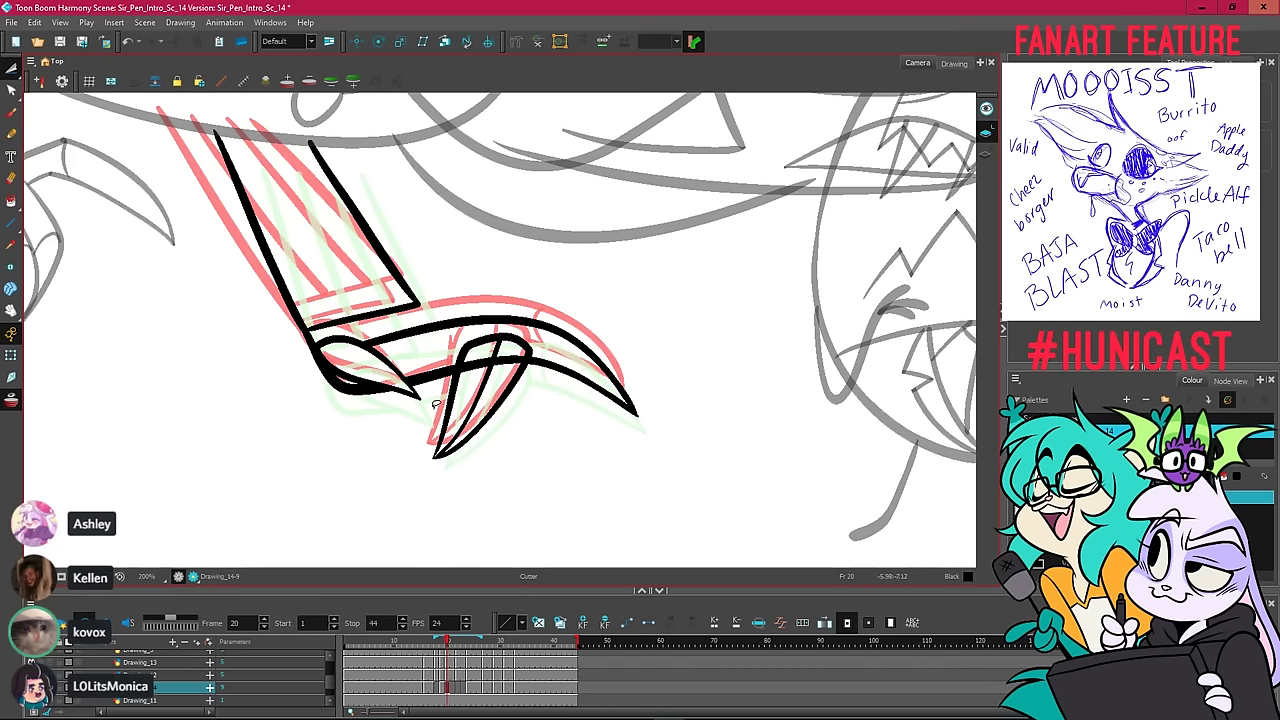
pyautogui.moveTo(593, 232); pyautogui.dragTo(453, 293)
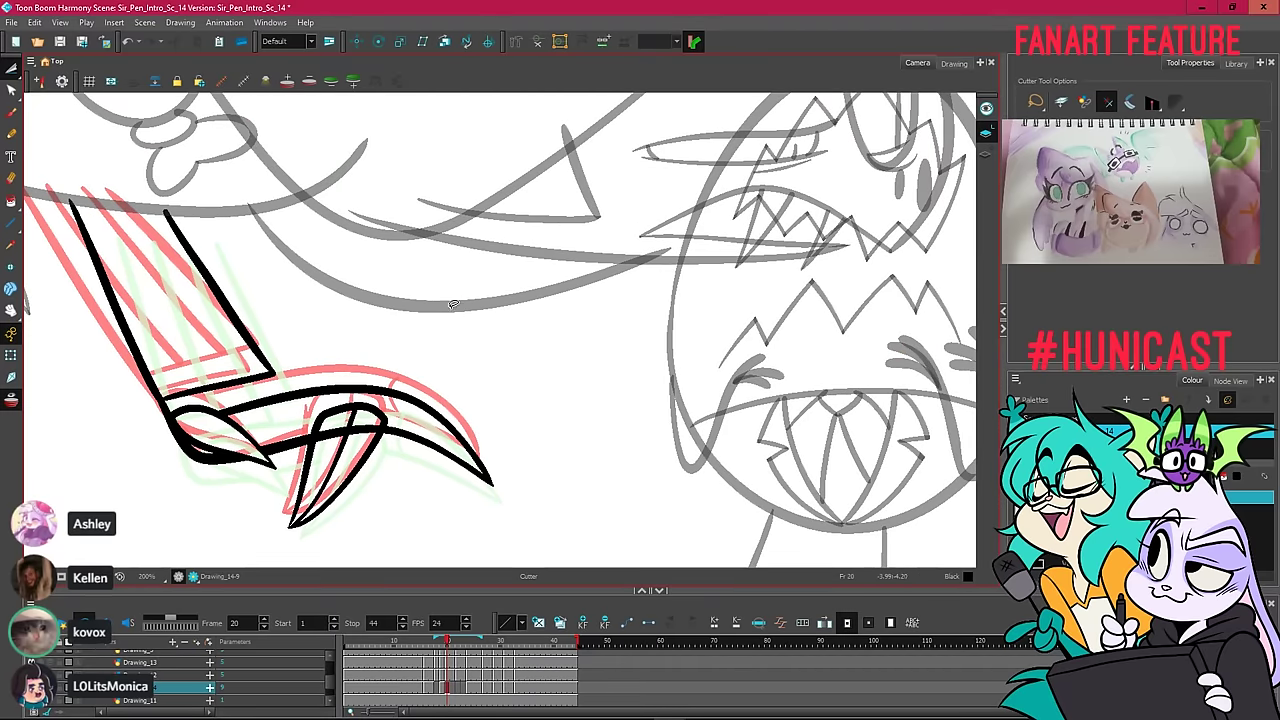
pyautogui.moveTo(453, 304); pyautogui.dragTo(538, 240)
# Save the scene and ink a short ankle line between the leg's lower edge and the top of the foot.
pyautogui.click(11, 134)
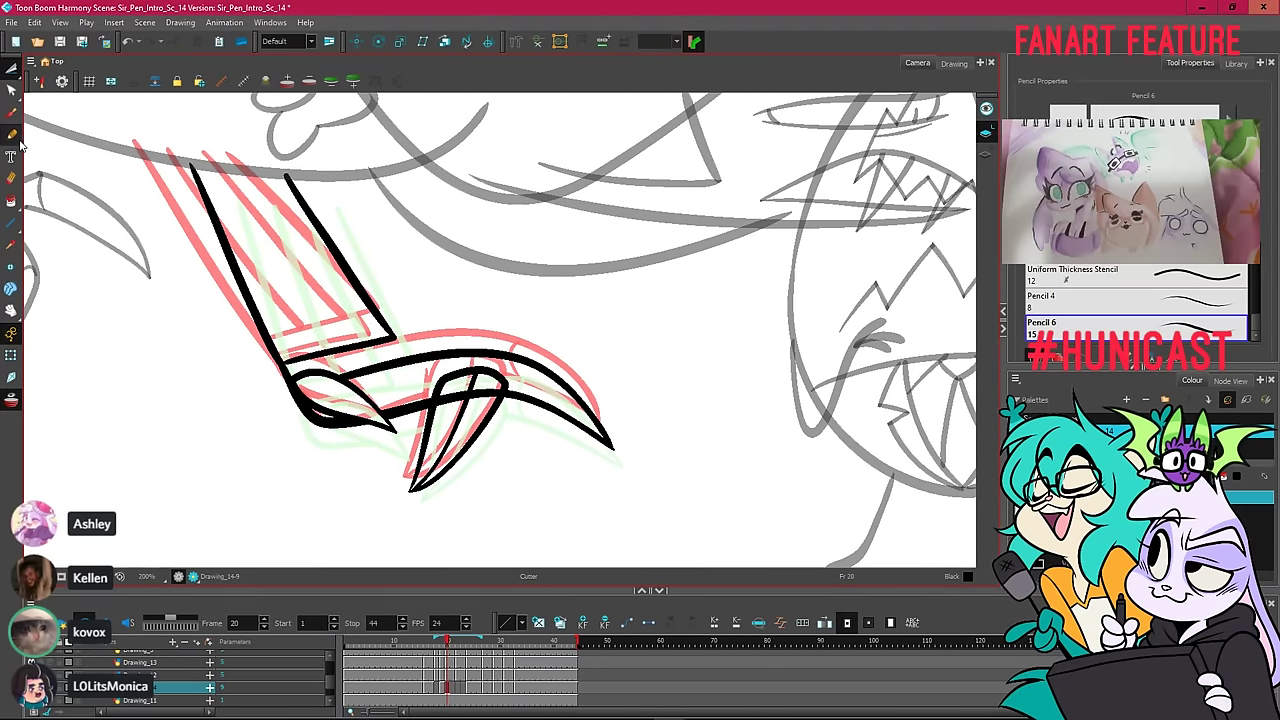
pyautogui.click(60, 43)
pyautogui.press('.')
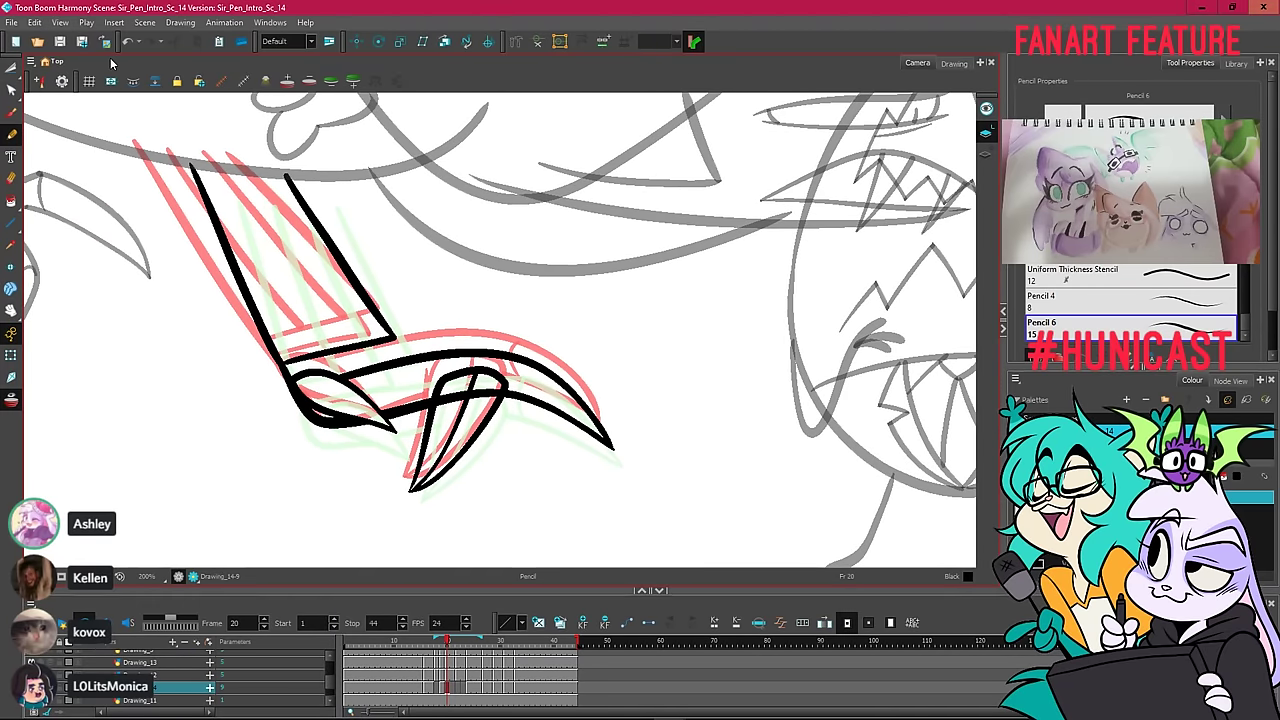
pyautogui.press('.')
pyautogui.press('.')
pyautogui.press('.')
pyautogui.press(',')
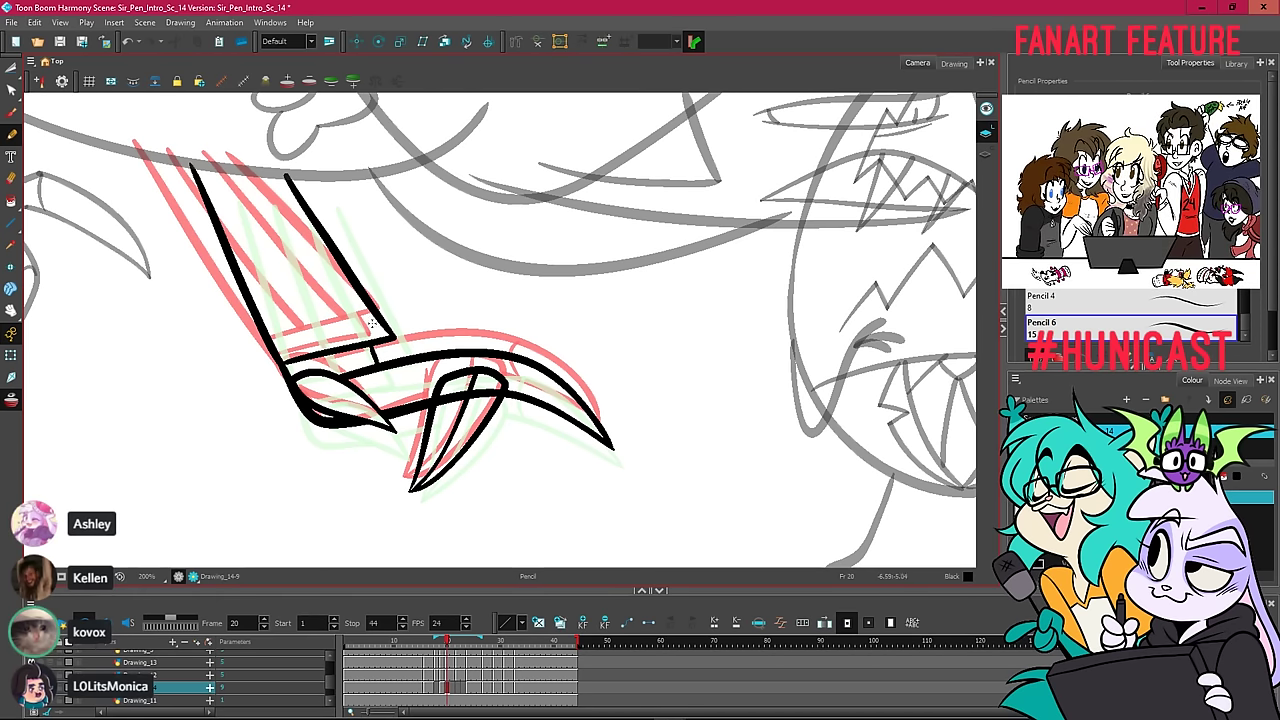
# Flip between frame 20 and its neighbouring frames and inspect the new ankle line.
pyautogui.press('.')
pyautogui.press(',')
pyautogui.press('.')
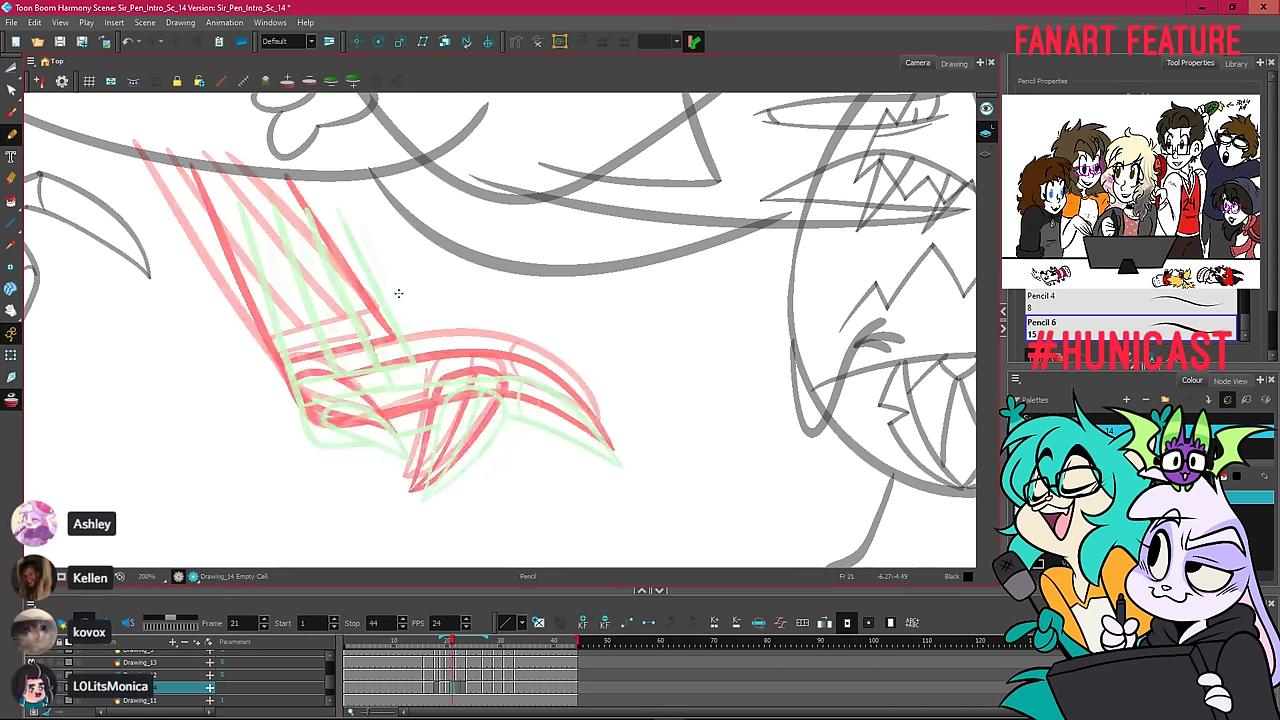
pyautogui.press('.')
pyautogui.press(',')
pyautogui.press(',')
pyautogui.moveTo(383, 269); pyautogui.dragTo(406, 297)
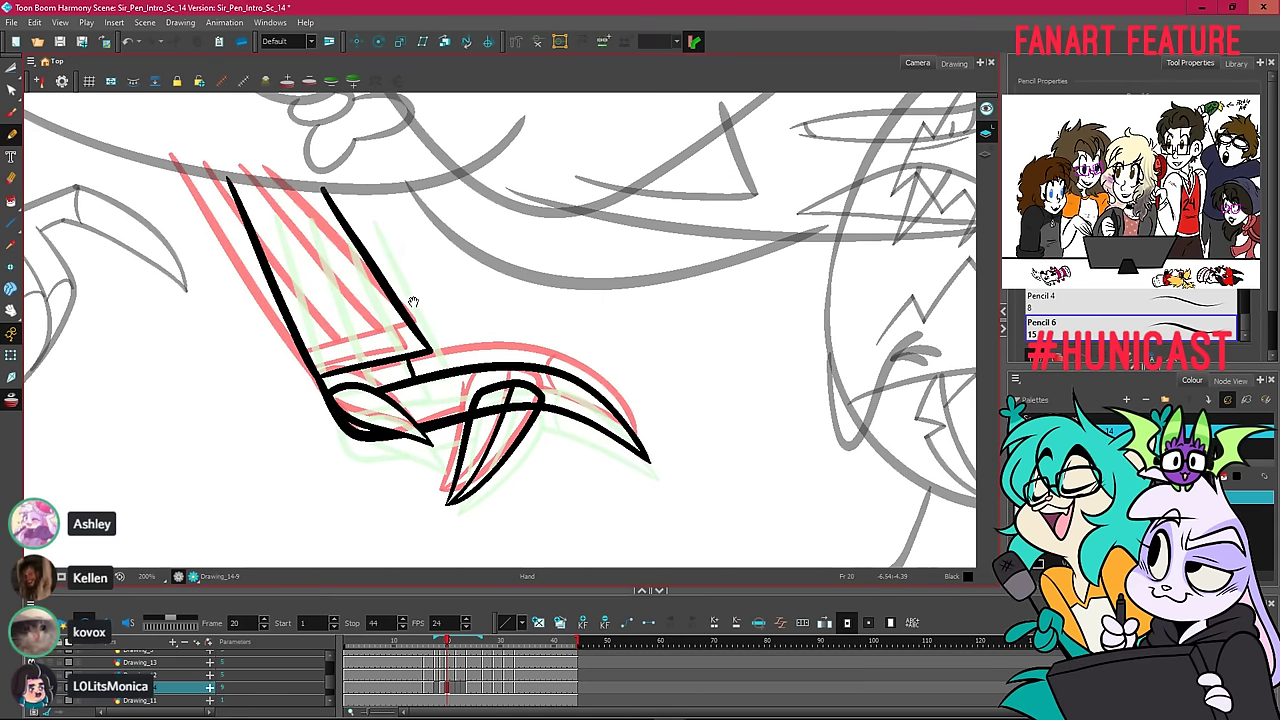
pyautogui.scroll(-1, 398, 348)
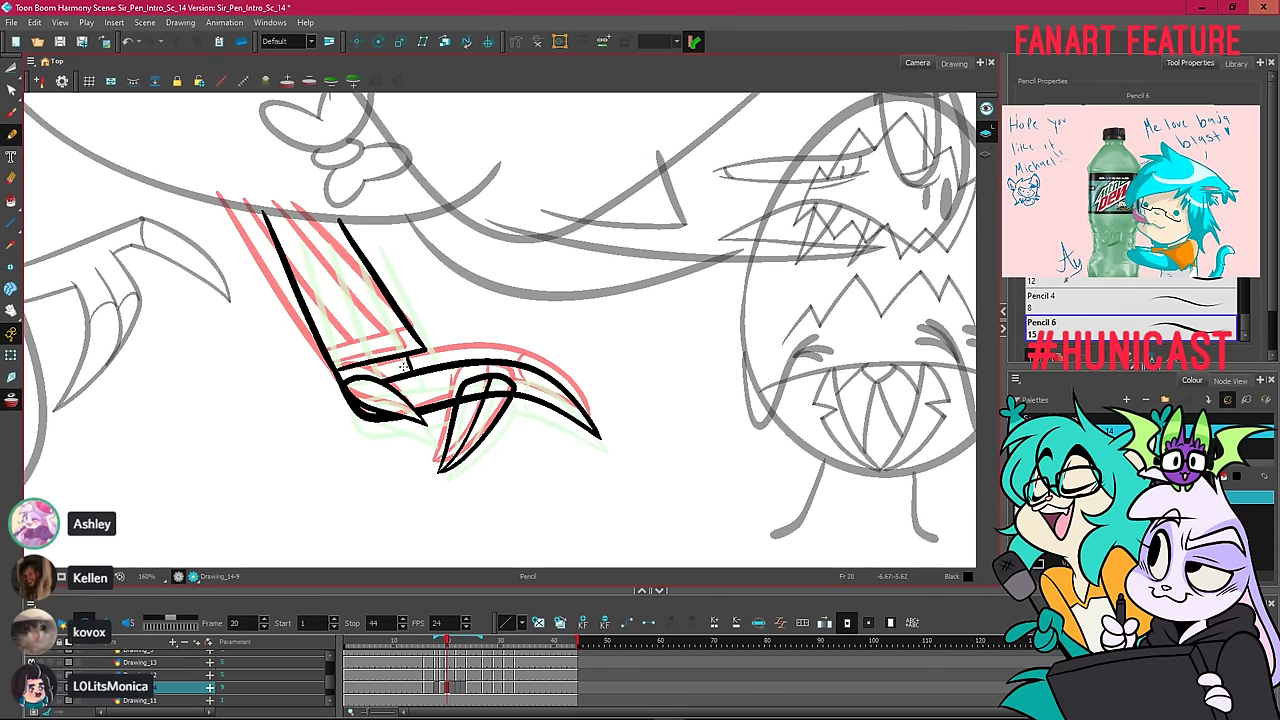
pyautogui.scroll(2, 402, 366)
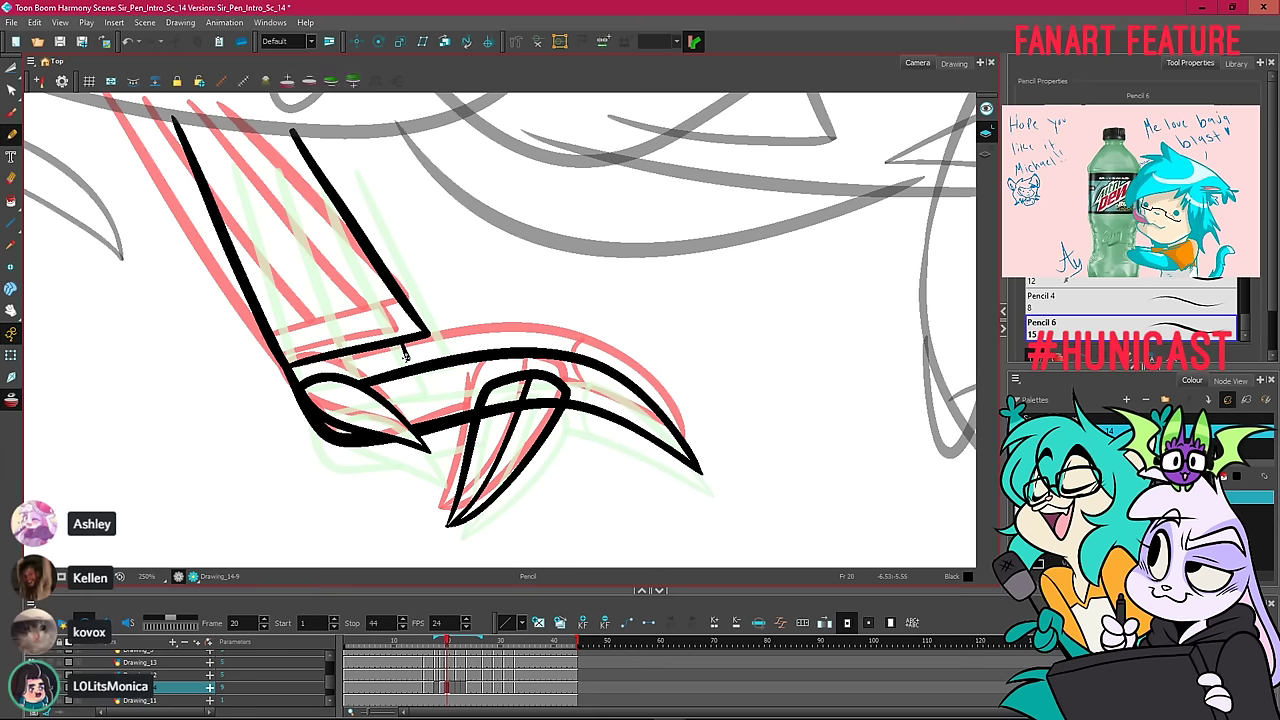
# Try to ink a cuff corner and lower edge from the ankle line back toward the heel.
pyautogui.moveTo(407, 351)
pyautogui.mouseDown()
pyautogui.moveTo(348, 380)
pyautogui.moveTo(406, 354)
pyautogui.moveTo(349, 379)
pyautogui.moveTo(410, 358)
pyautogui.mouseUp()
pyautogui.hotkey('ctrl', 'z')
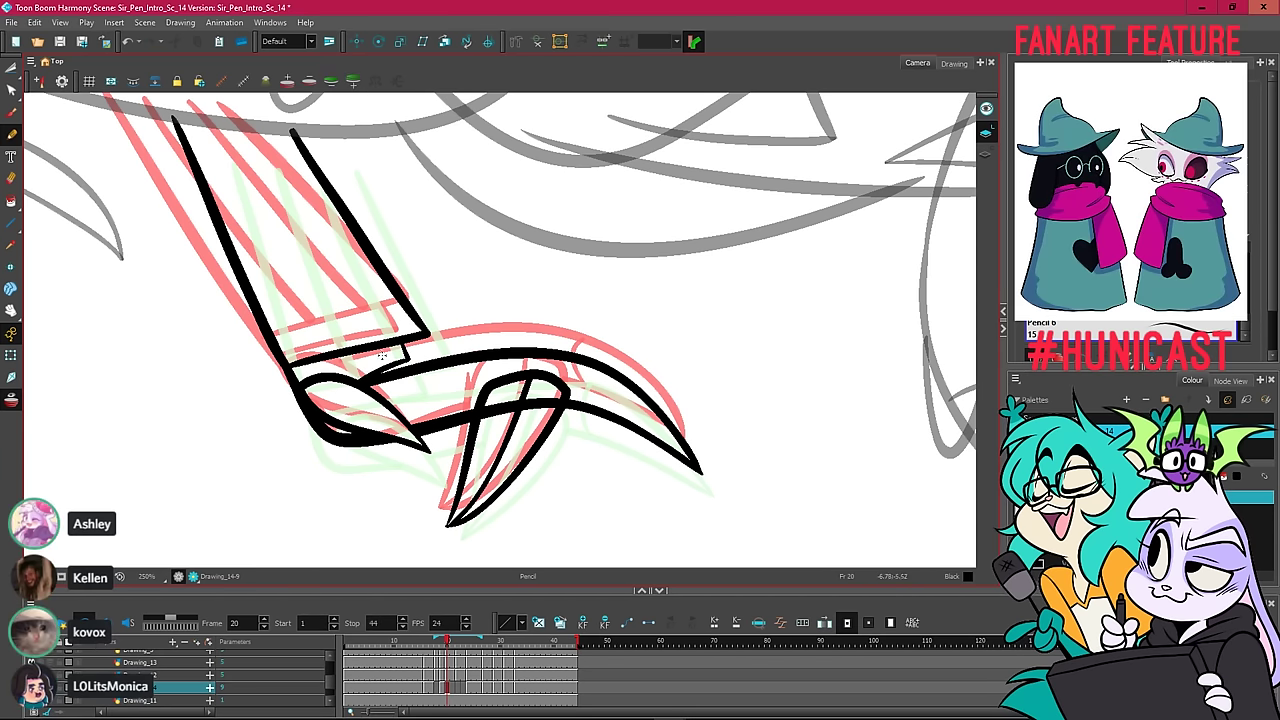
pyautogui.scroll(-2, 413, 354)
pyautogui.hotkey('ctrl', 'z')
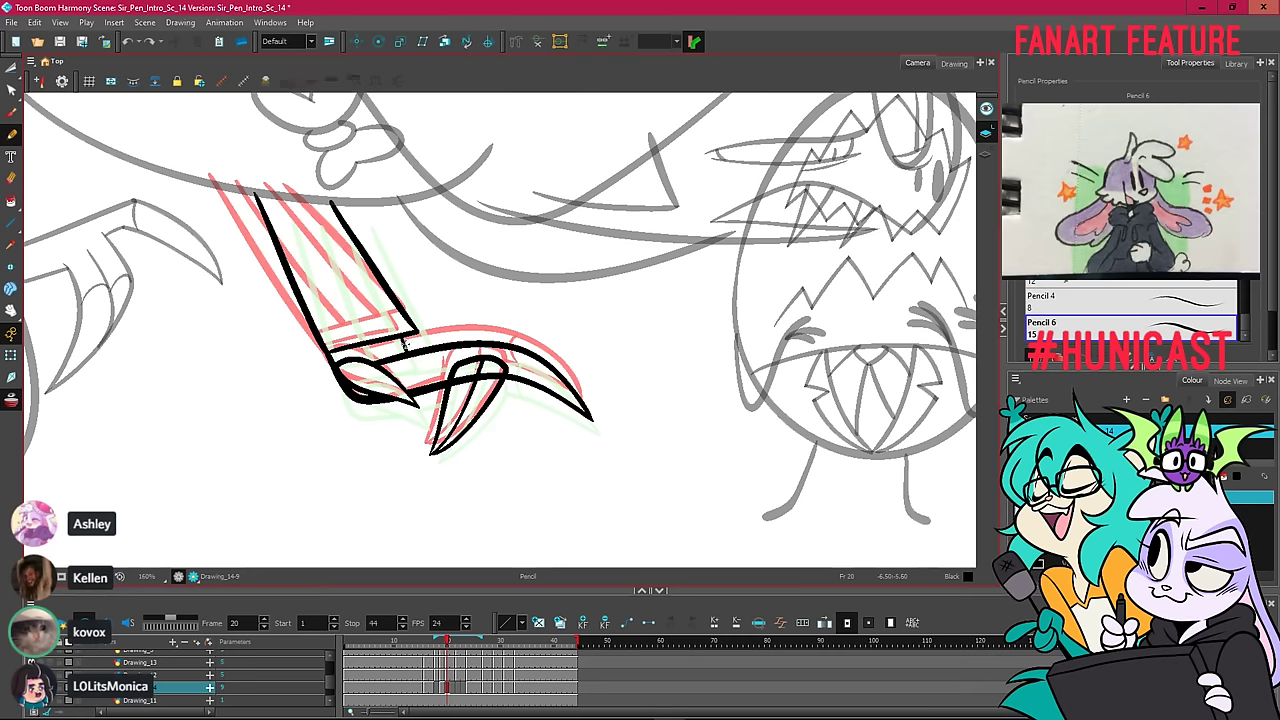
# Cut away the foot outline segments that cross the middle claw with the Cutter.
pyautogui.moveTo(459, 227); pyautogui.dragTo(397, 374)
pyautogui.press('1')
pyautogui.press('1')
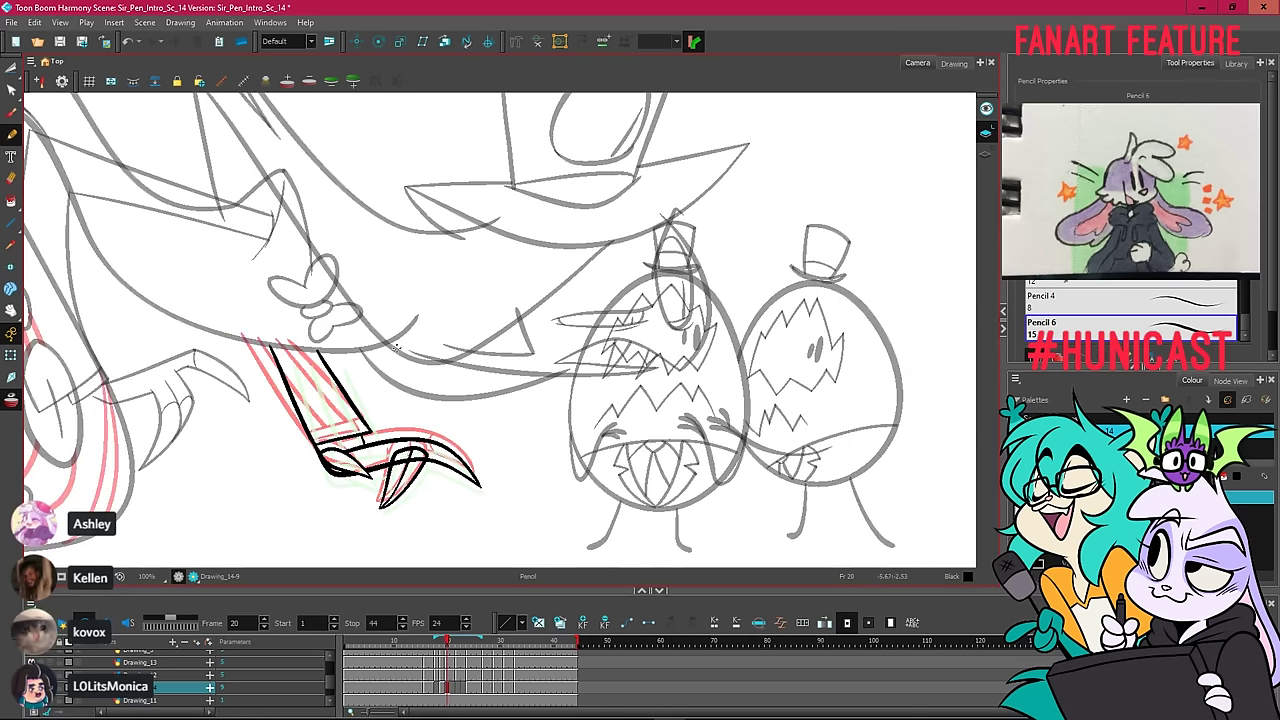
pyautogui.click(12, 70)
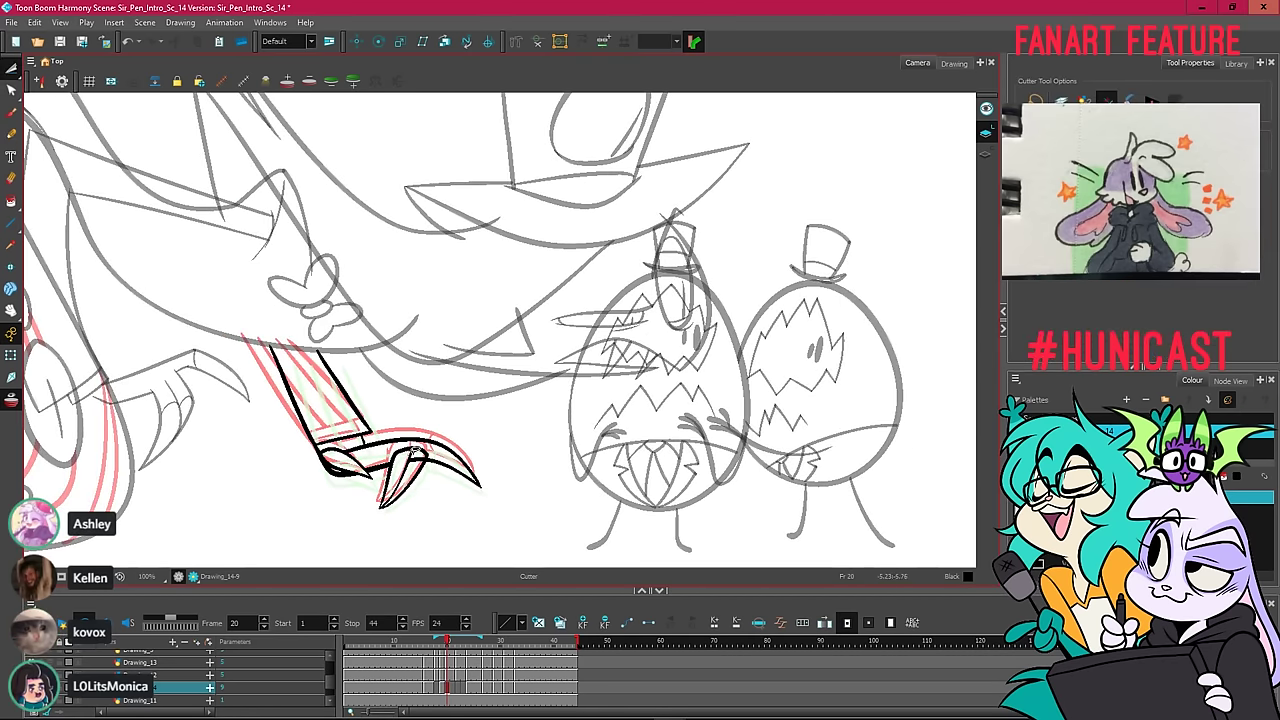
# Ink the short curved line across the base of the front claw with the Pencil tool.
pyautogui.hotkey('alt', '/')
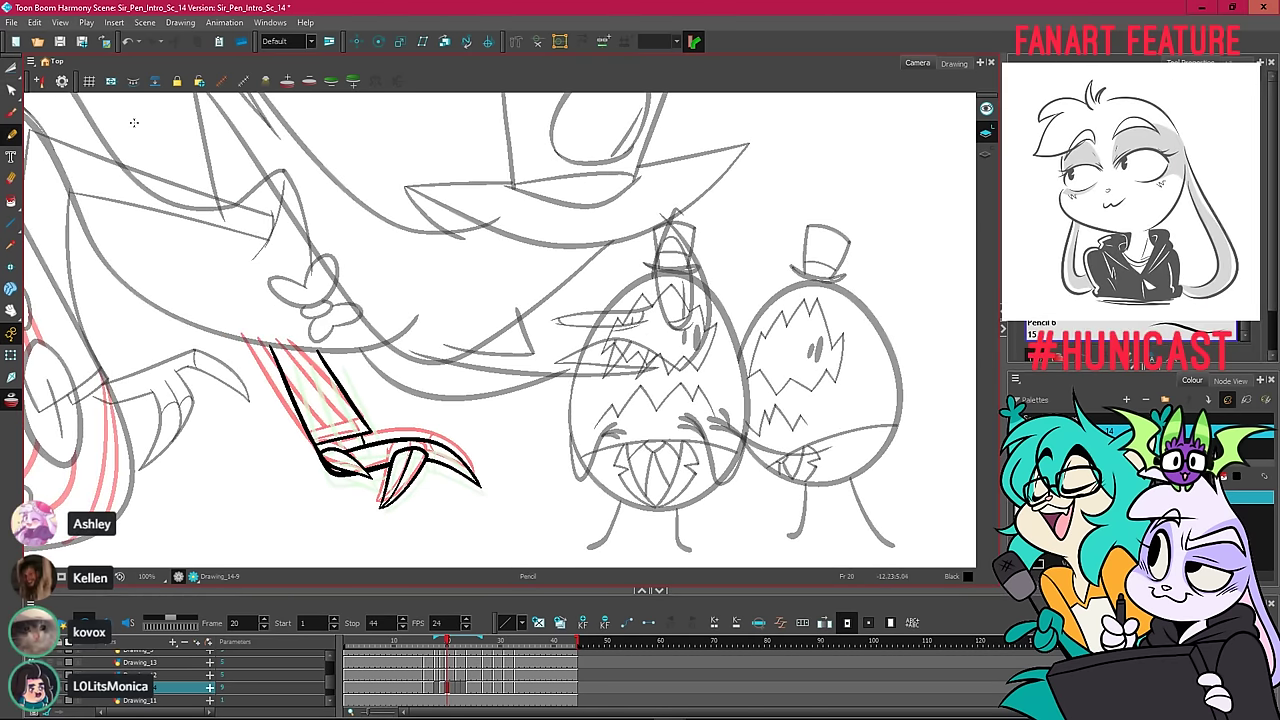
pyautogui.scroll(3, 446, 450)
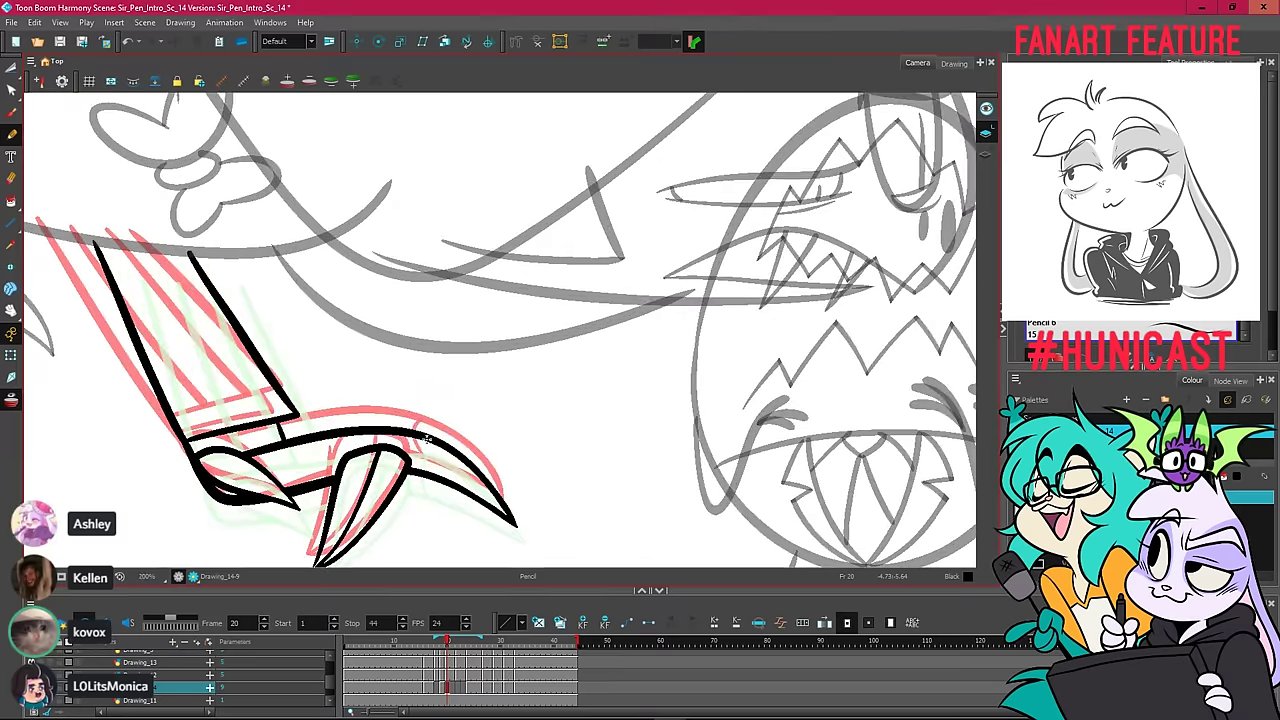
pyautogui.moveTo(428, 437); pyautogui.dragTo(420, 466)
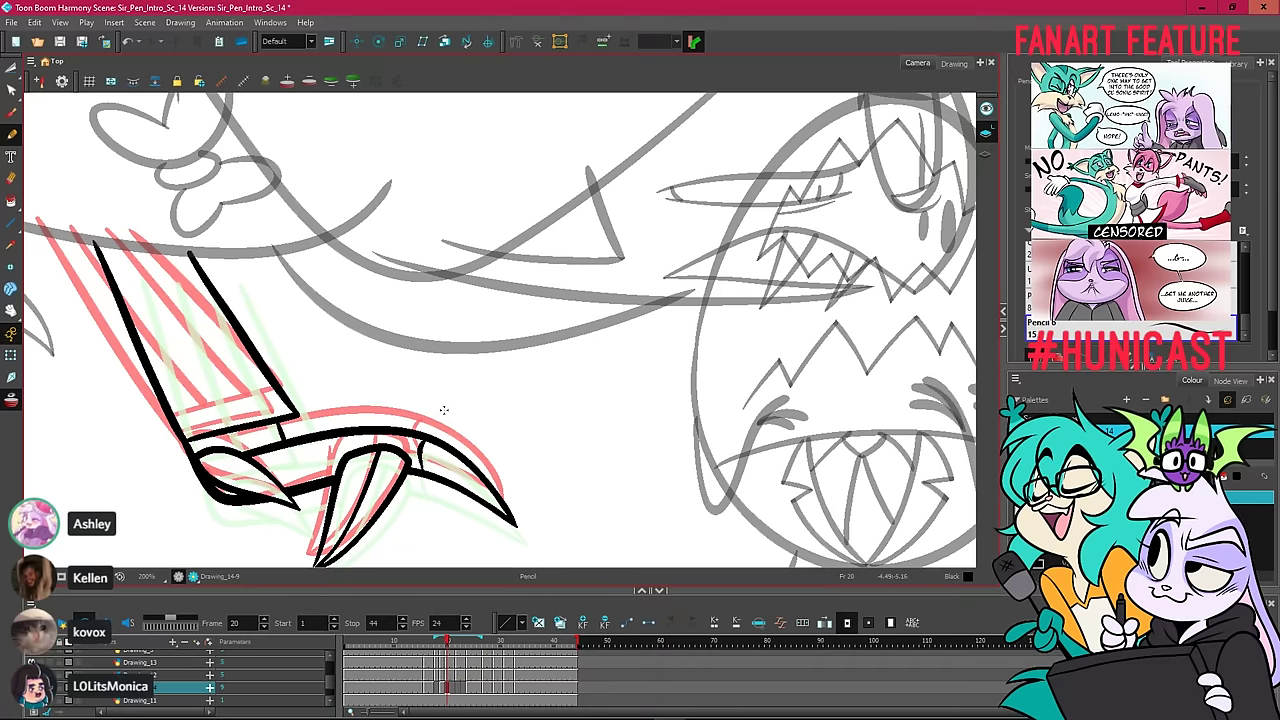
# Select the short curved line across the base of the front claw and remove it.
pyautogui.hotkey('ctrl', 'z')
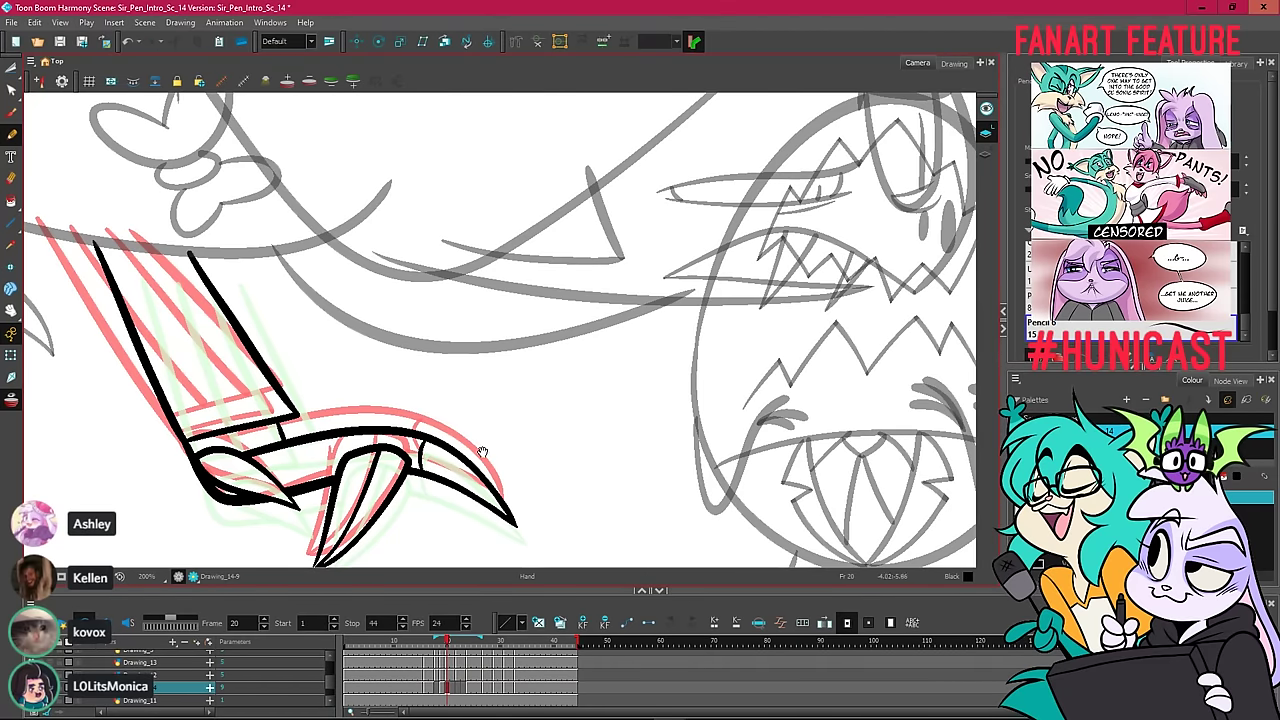
pyautogui.moveTo(483, 452)
pyautogui.mouseDown()
pyautogui.moveTo(434, 385)
pyautogui.moveTo(480, 423)
pyautogui.mouseUp()
pyautogui.click(13, 68)
pyautogui.click(524, 408)
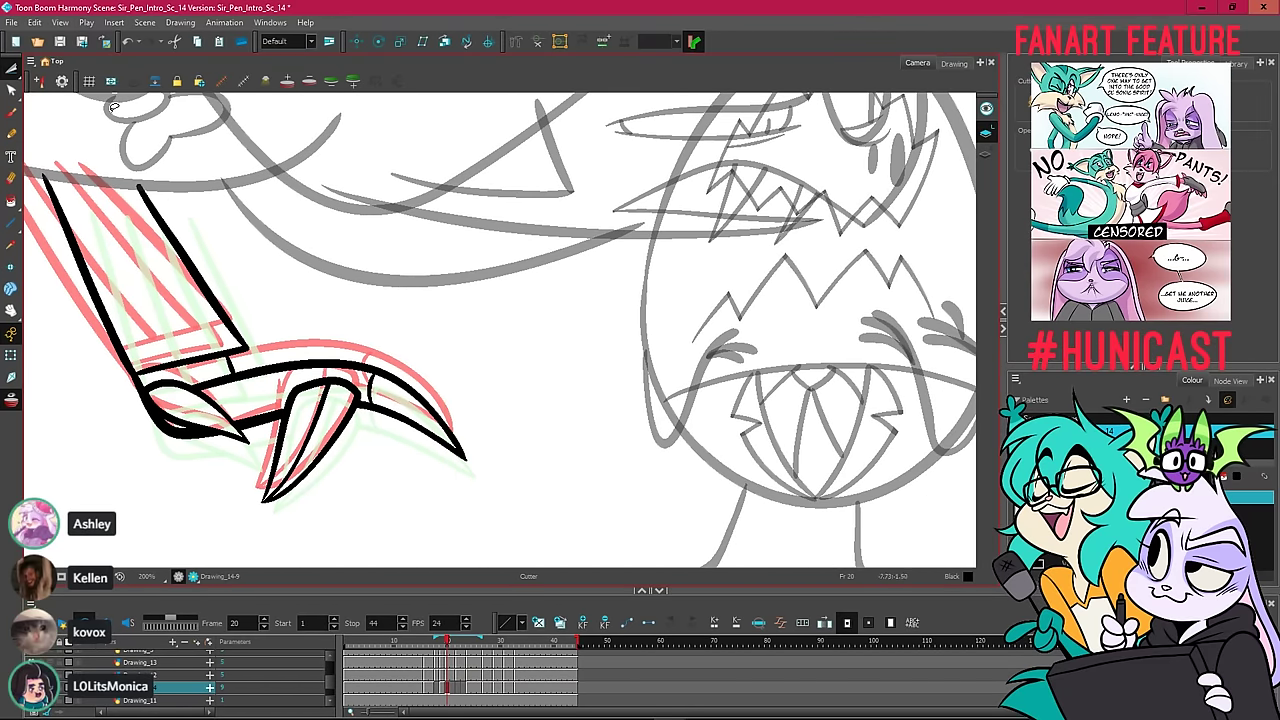
pyautogui.hotkey('alt', 's')
pyautogui.moveTo(454, 322)
pyautogui.mouseDown()
pyautogui.moveTo(428, 420)
pyautogui.moveTo(474, 404)
pyautogui.moveTo(466, 381)
pyautogui.mouseUp()
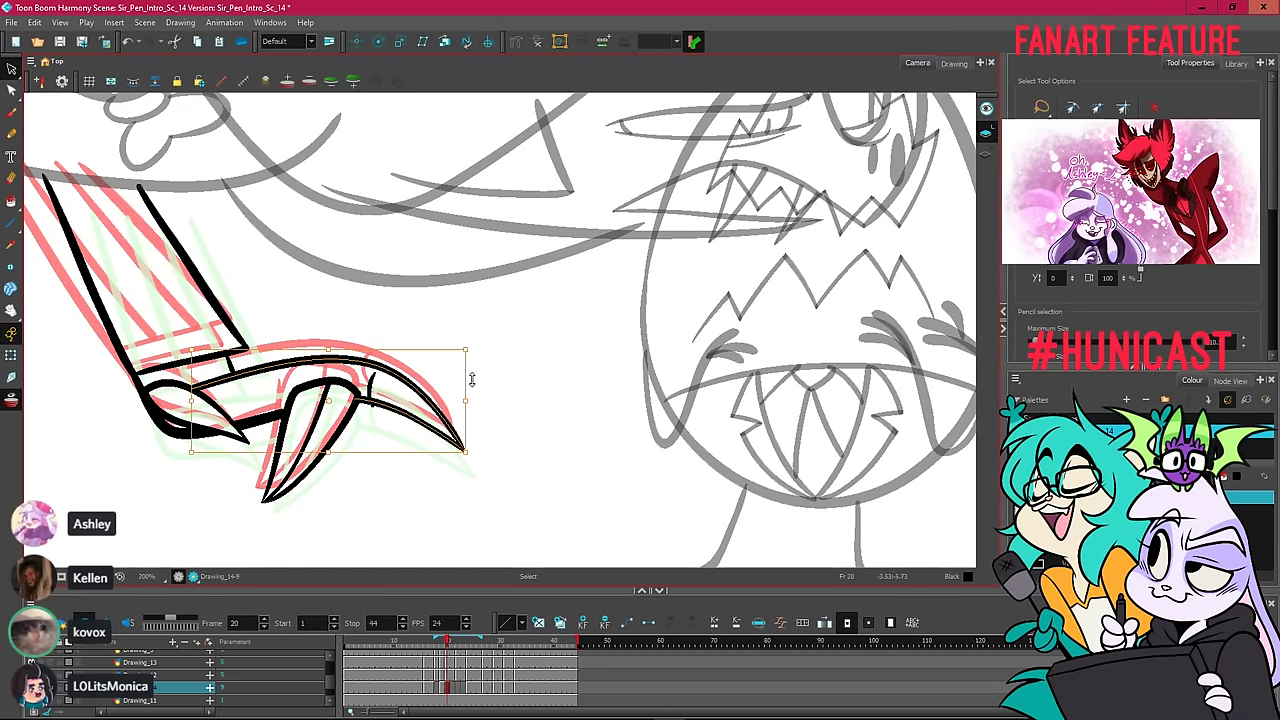
pyautogui.click(370, 385)
pyautogui.scroll(2, 368, 380)
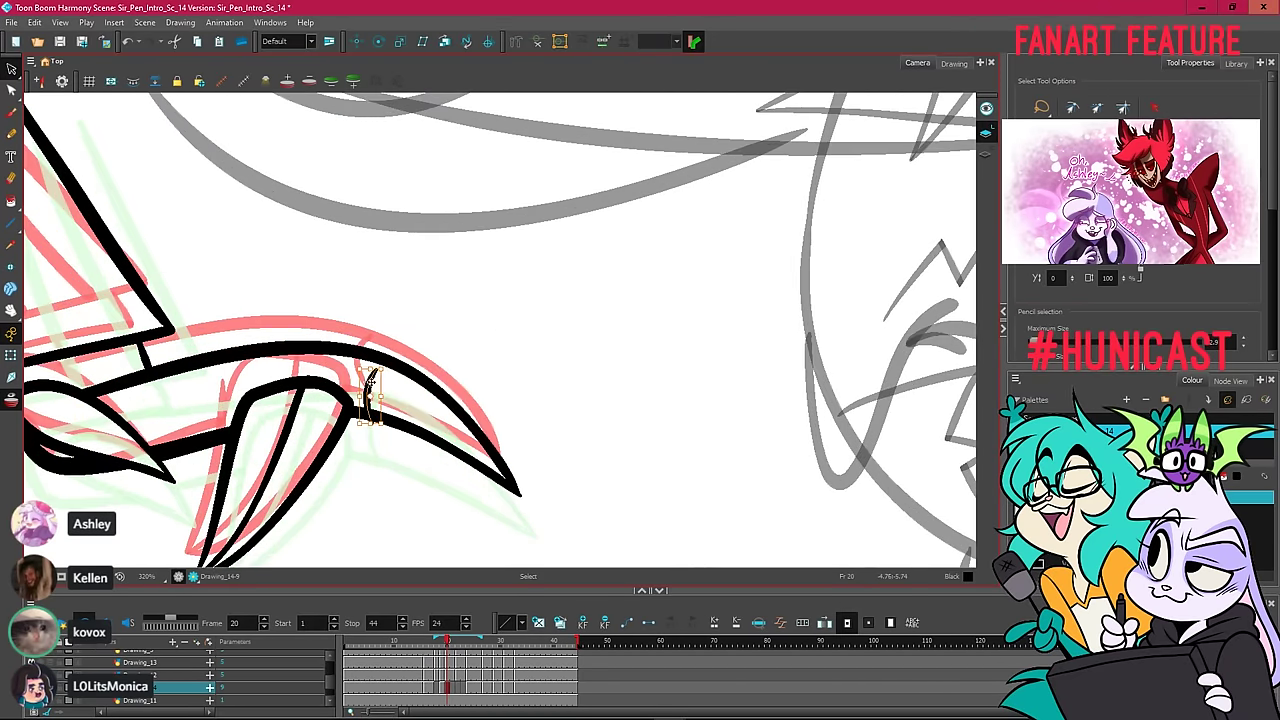
pyautogui.rightClick(375, 277)
pyautogui.click(430, 357)
pyautogui.hotkey('alt', '/')
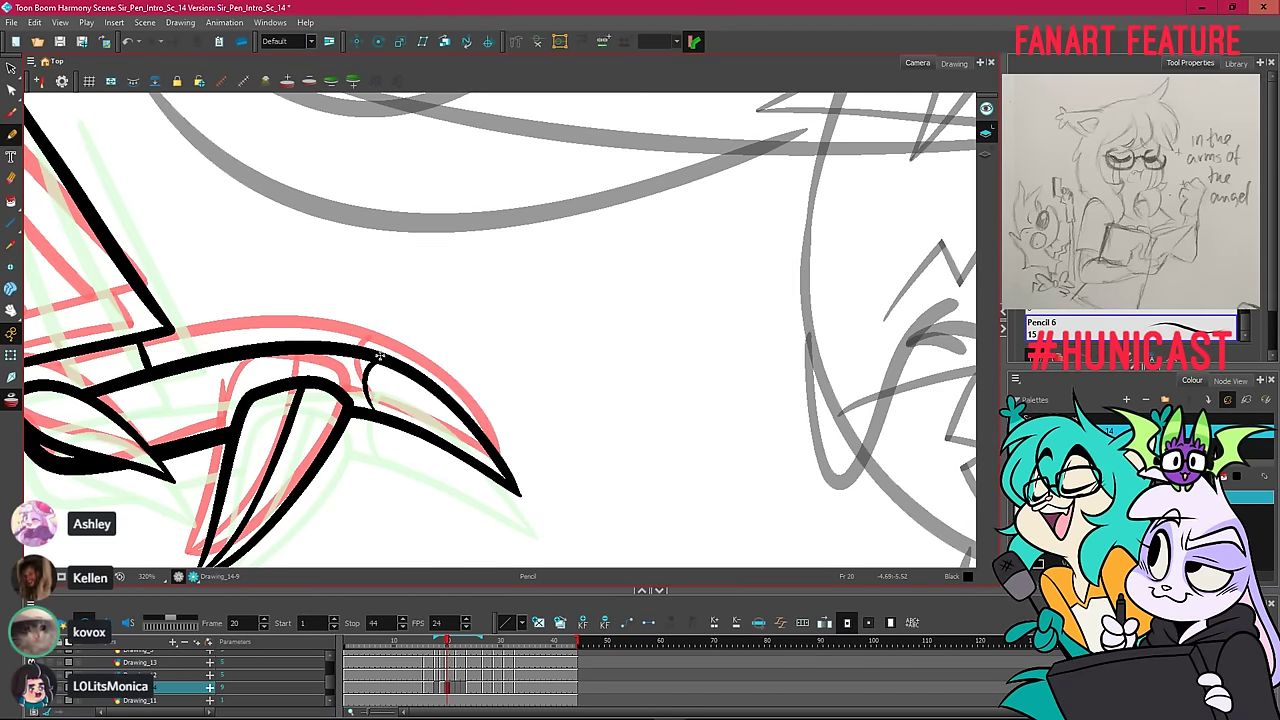
# Redraw the curved line across the front claw's base with the Pencil tool and save the scene.
pyautogui.hotkey('ctrl', 'z')
pyautogui.moveTo(375, 357); pyautogui.dragTo(370, 412)
pyautogui.hotkey('ctrl', 'z')
pyautogui.moveTo(364, 354); pyautogui.dragTo(365, 391)
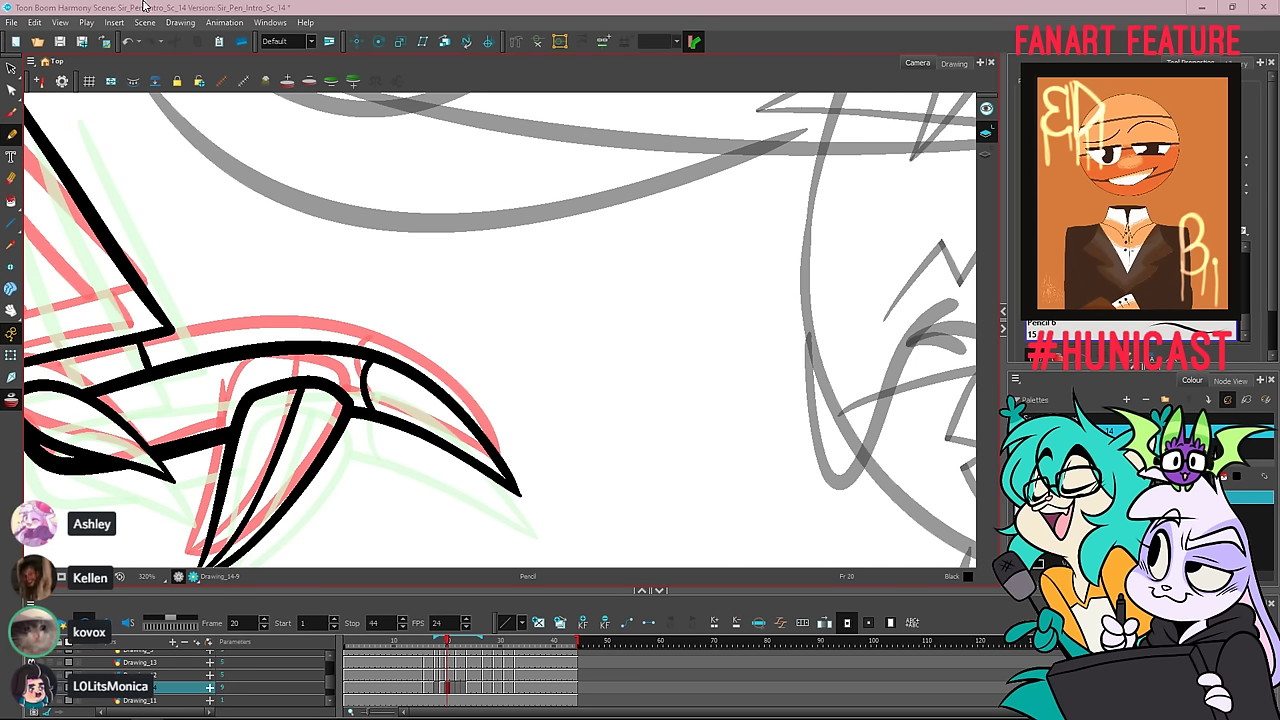
pyautogui.click(62, 42)
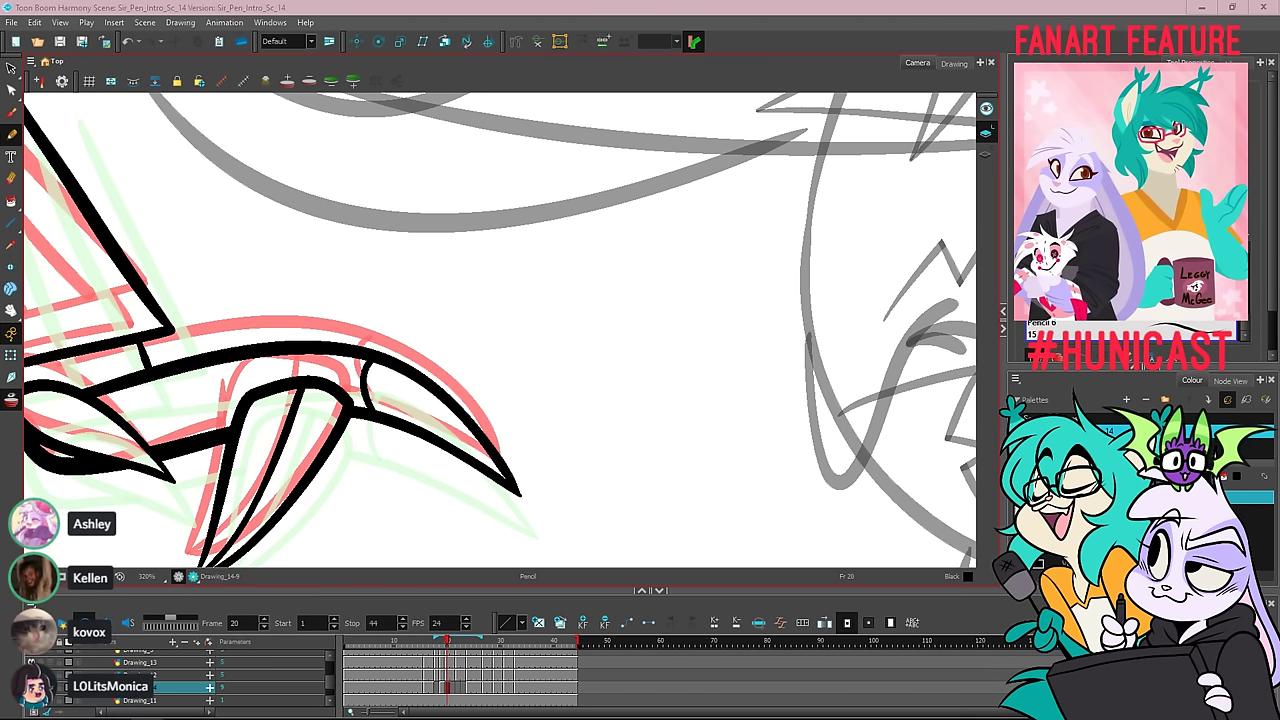
# Switch to the Chrome browser and close the tab showing the Discord image attachment.
pyautogui.moveTo(1279, 410); pyautogui.dragTo(930, 353)
pyautogui.doubleClick(931, 352)
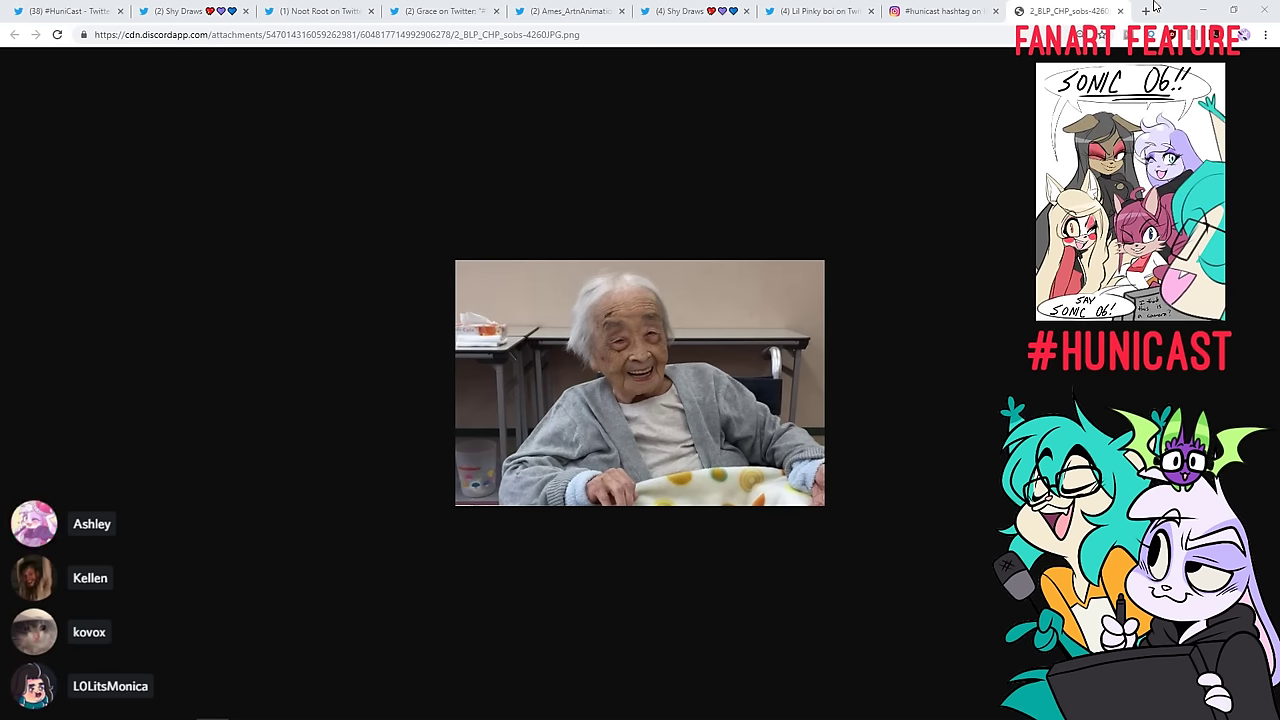
pyautogui.click(1120, 11)
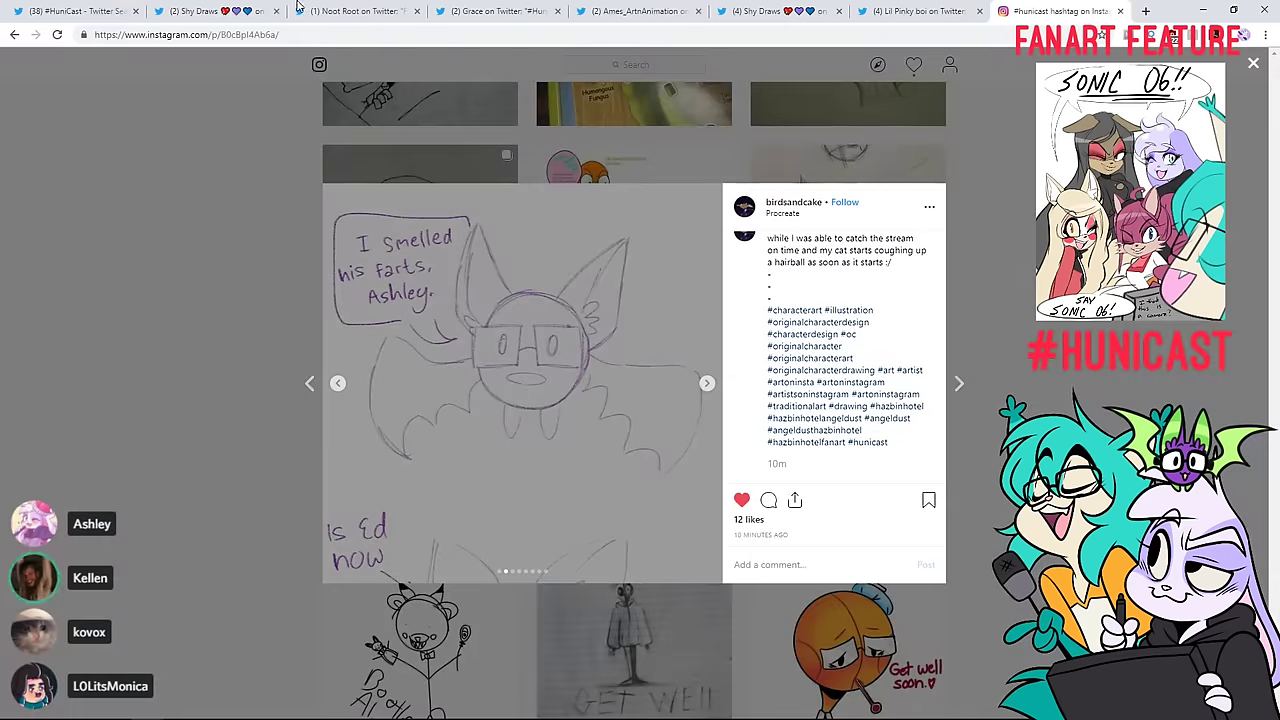
# Close the #HuniCast search results tab and like the tweet "A IMPOSTOR HAS APPEARED!".
pyautogui.click(44, 8)
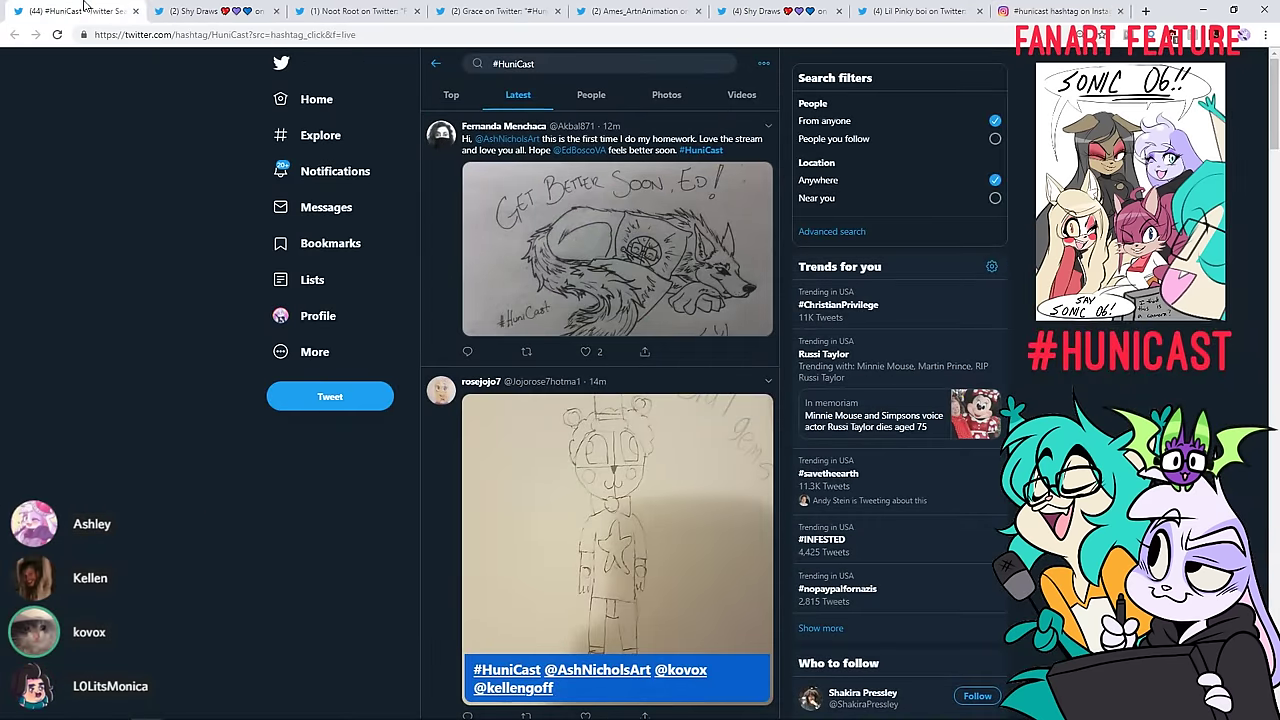
pyautogui.click(134, 11)
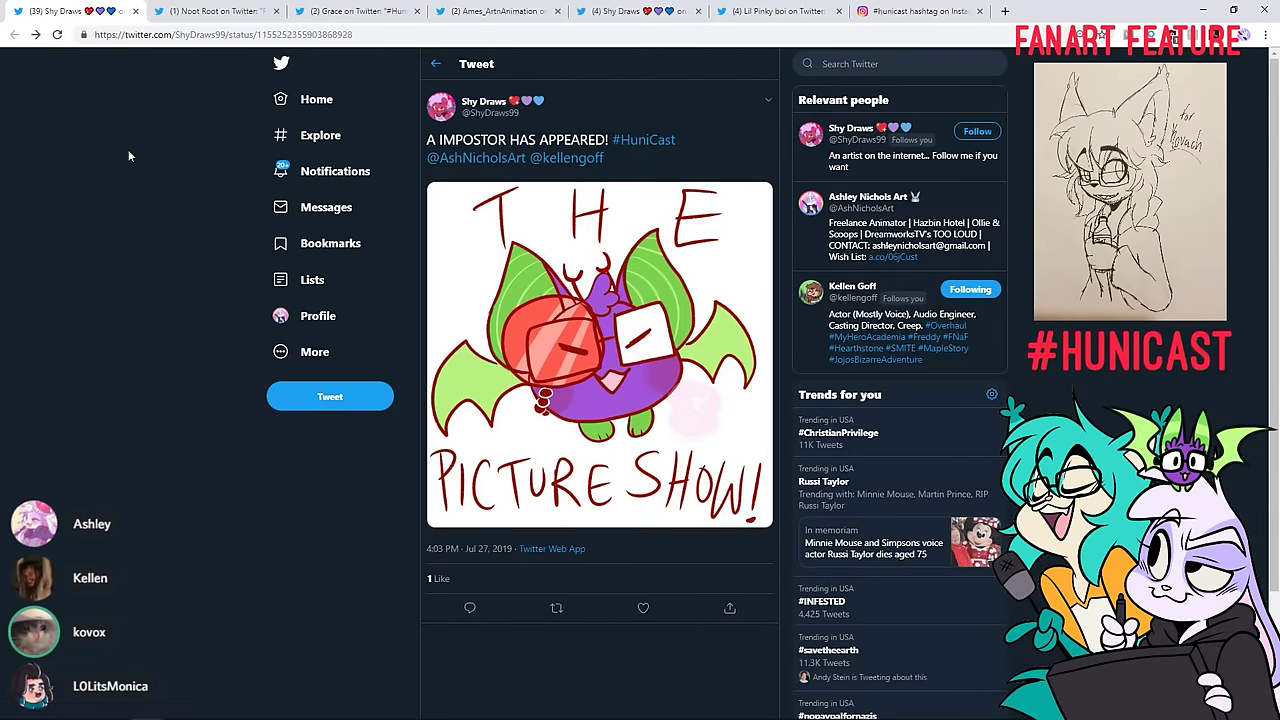
pyautogui.click(644, 608)
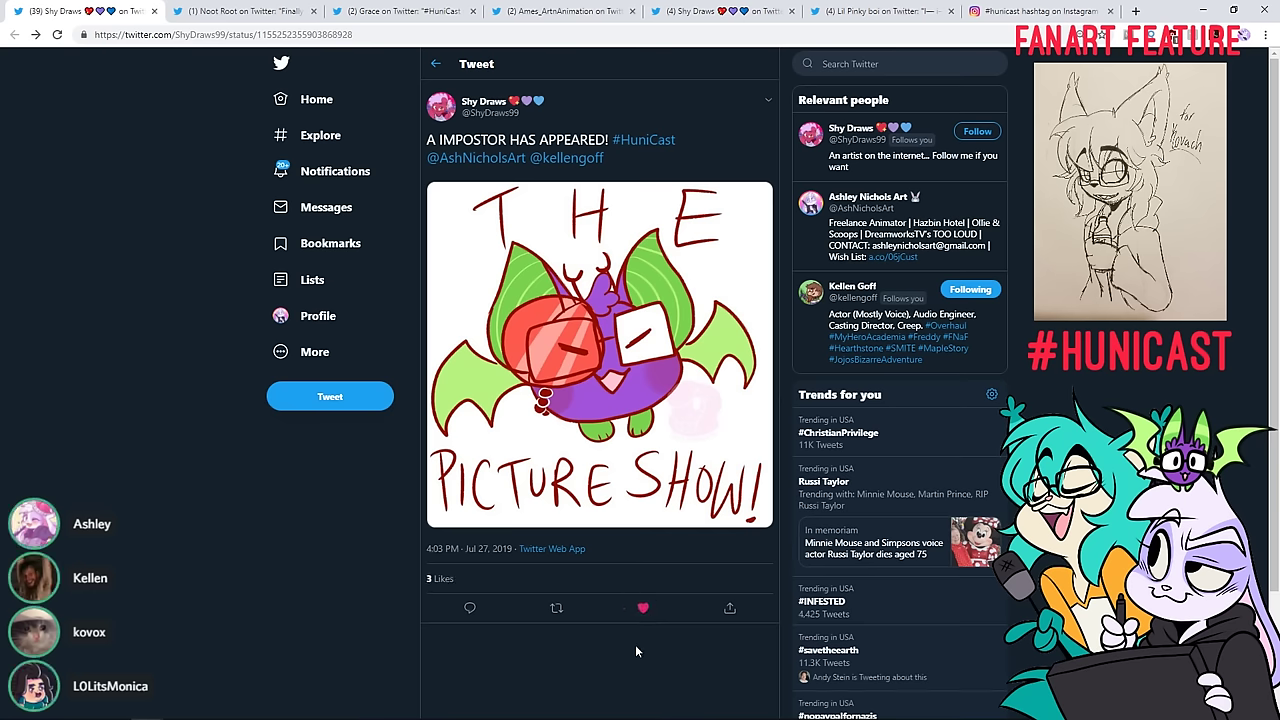